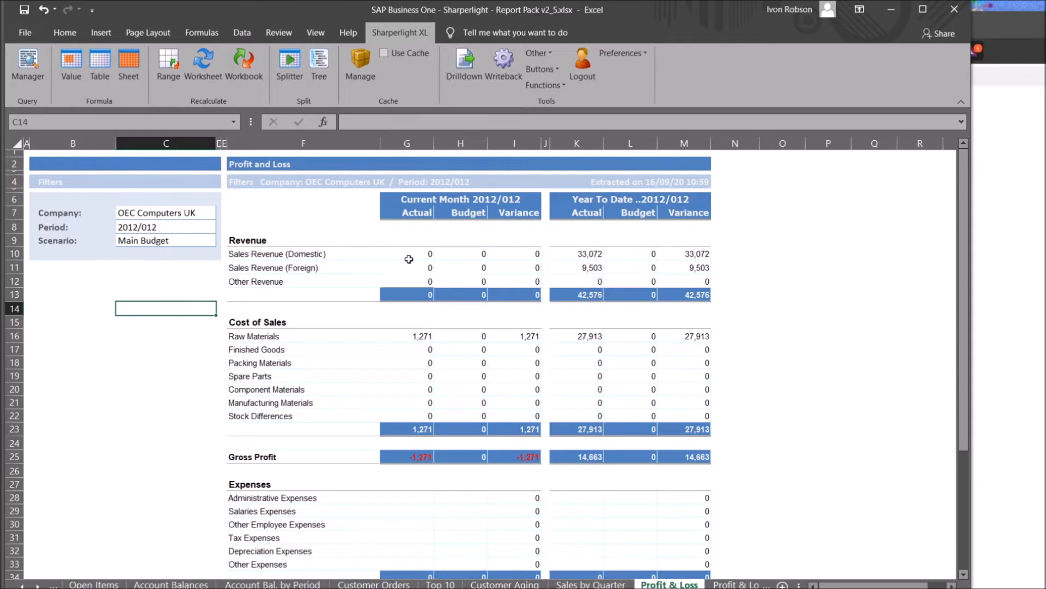
# Commit G10's domestic revenue mdValue formula to recalculate, then view the Top 10 sheet
pyautogui.click(591, 119)
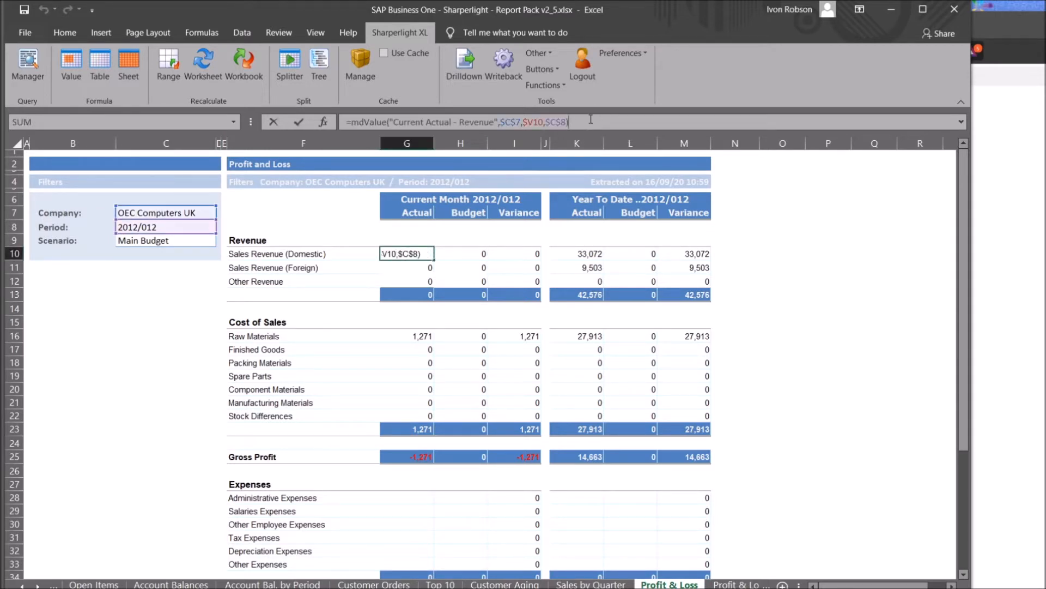
pyautogui.click(491, 326)
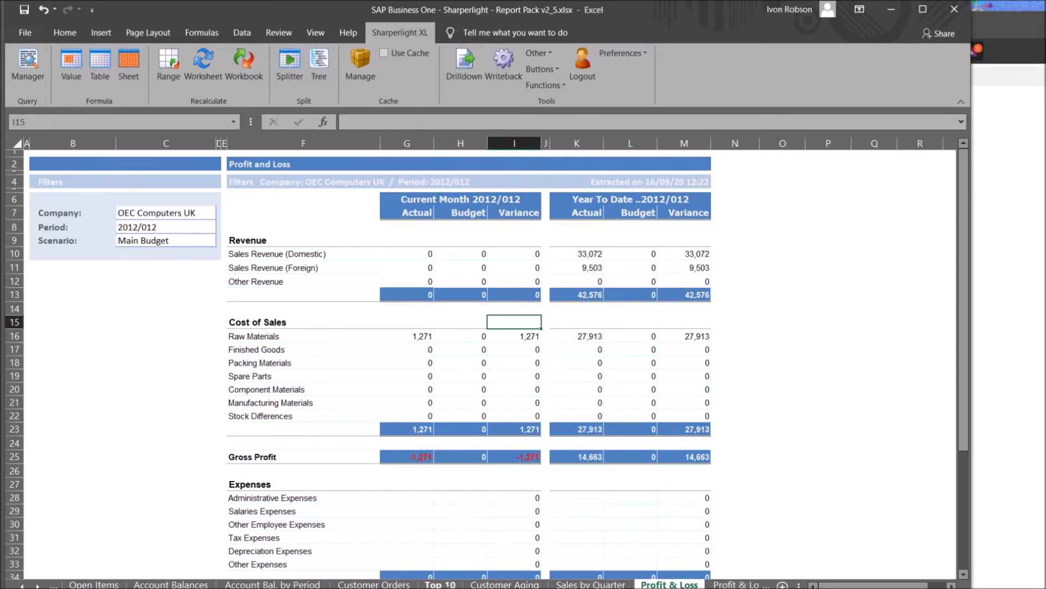
pyautogui.click(440, 584)
pyautogui.click(272, 361)
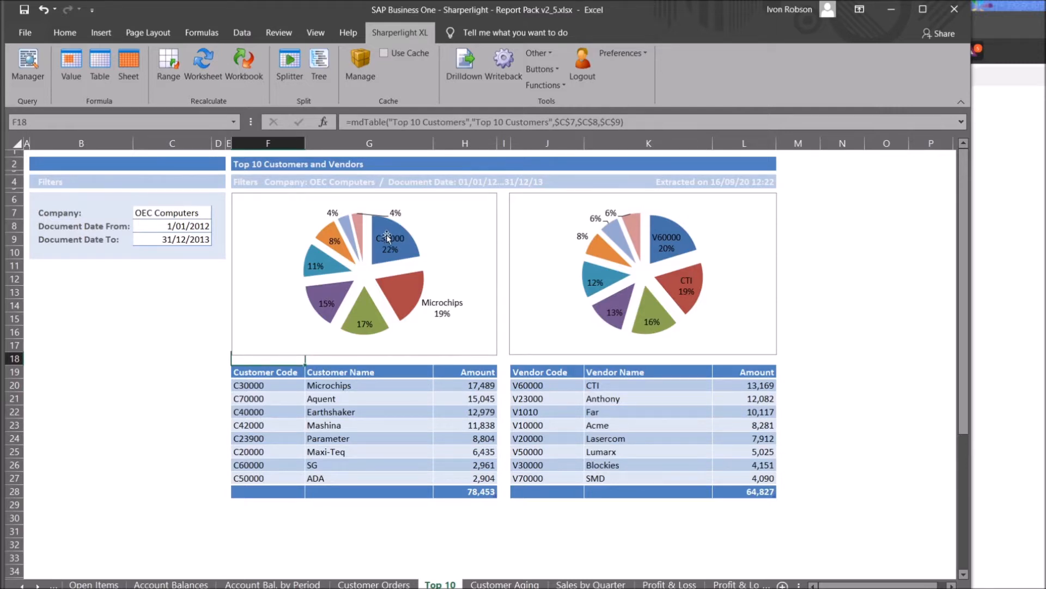
# On the Customer Orders sheet, show Drilldown options for document 343 without drilling down
pyautogui.click(369, 584)
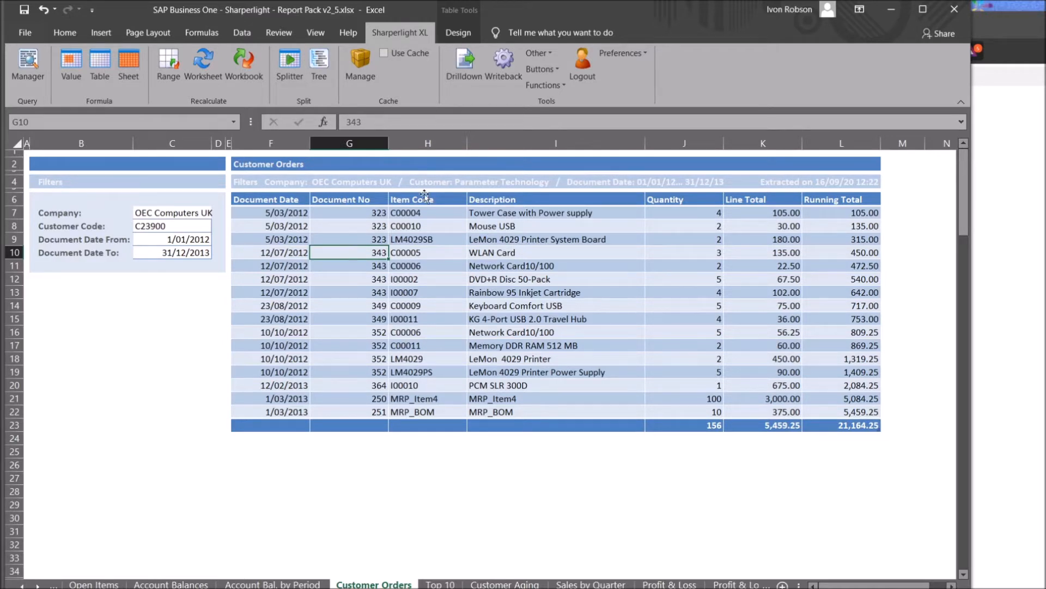
pyautogui.click(467, 78)
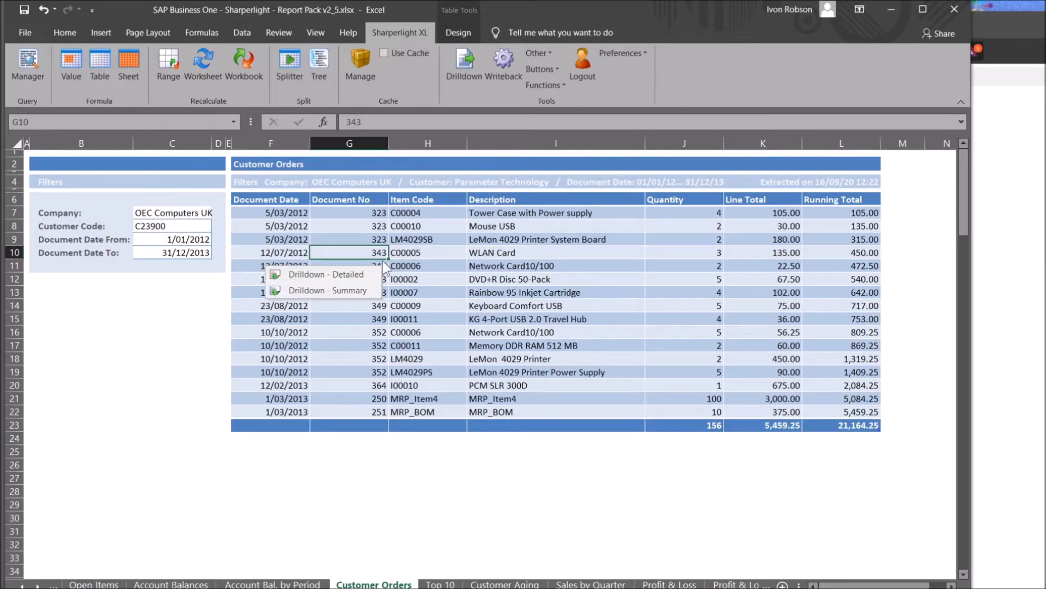
pyautogui.hotkey('ctrl', 'pagedown')
pyautogui.hotkey('ctrl', 'pagedown')
pyautogui.hotkey('ctrl', 'pagedown')
pyautogui.hotkey('ctrl', 'pagedown')
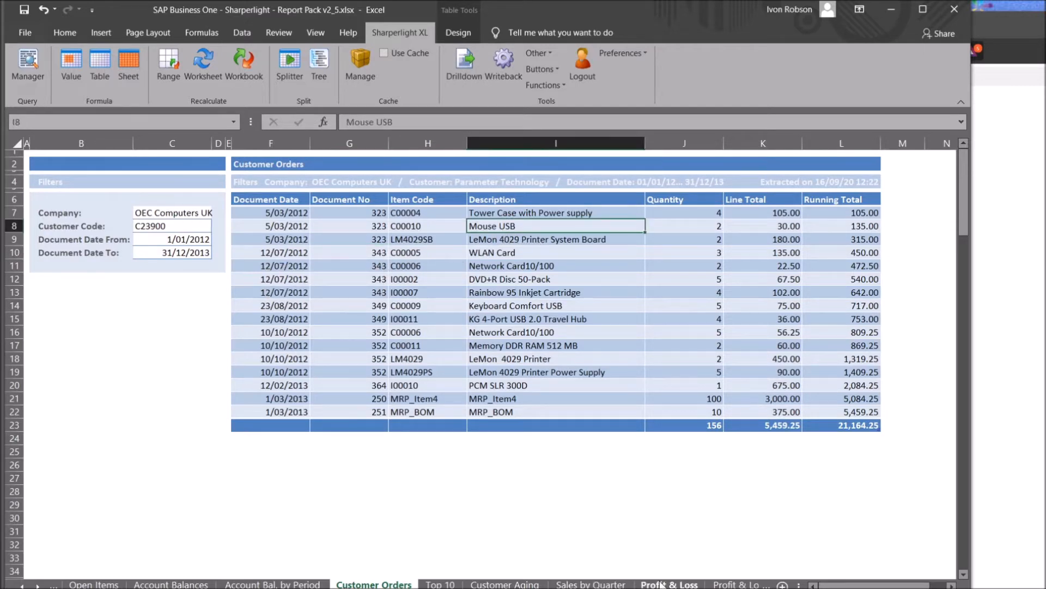
pyautogui.click(322, 253)
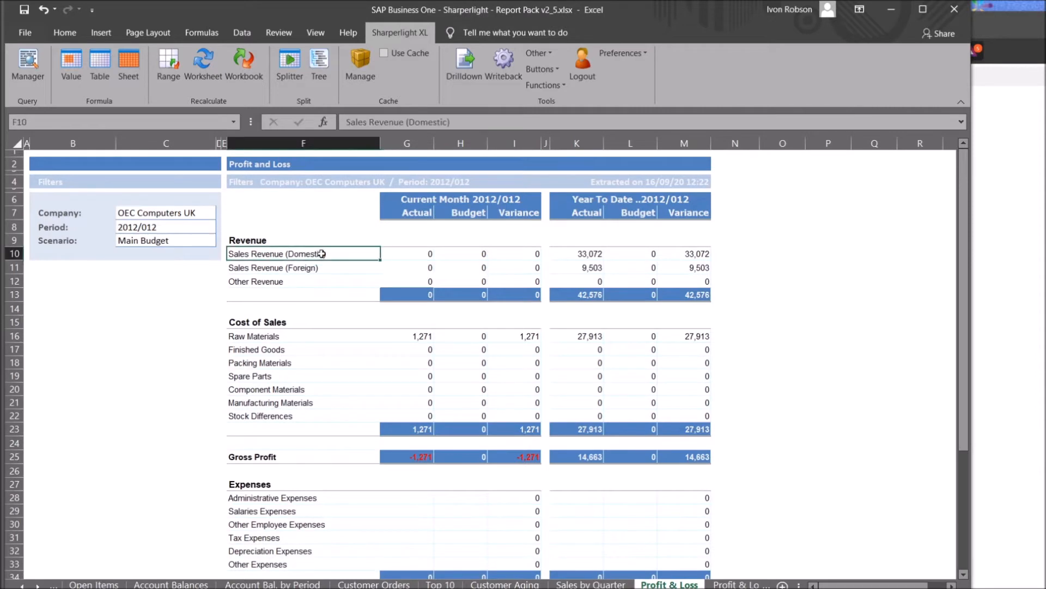
pyautogui.click(411, 256)
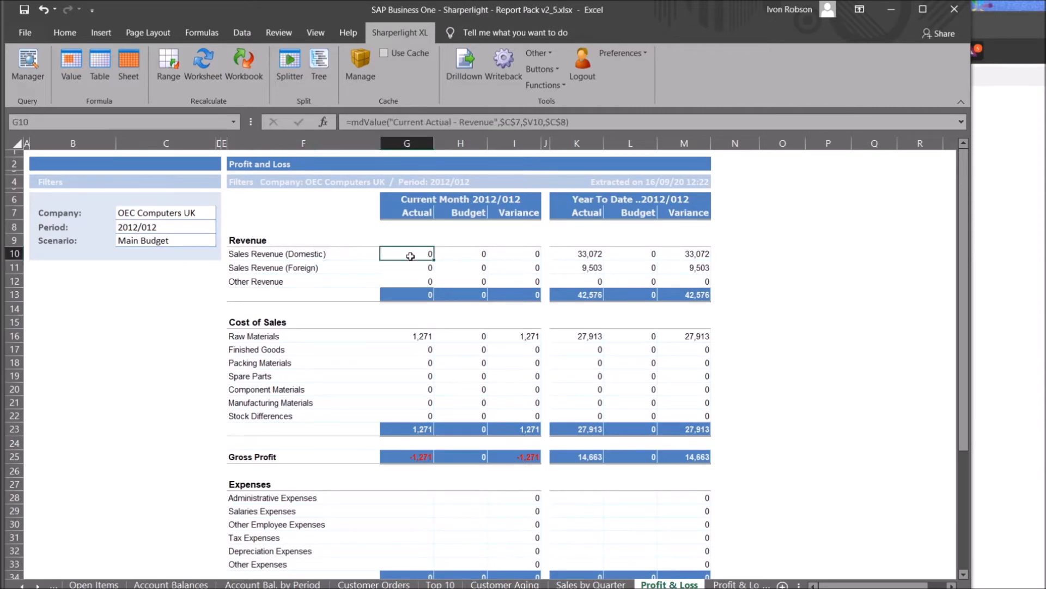
pyautogui.click(568, 122)
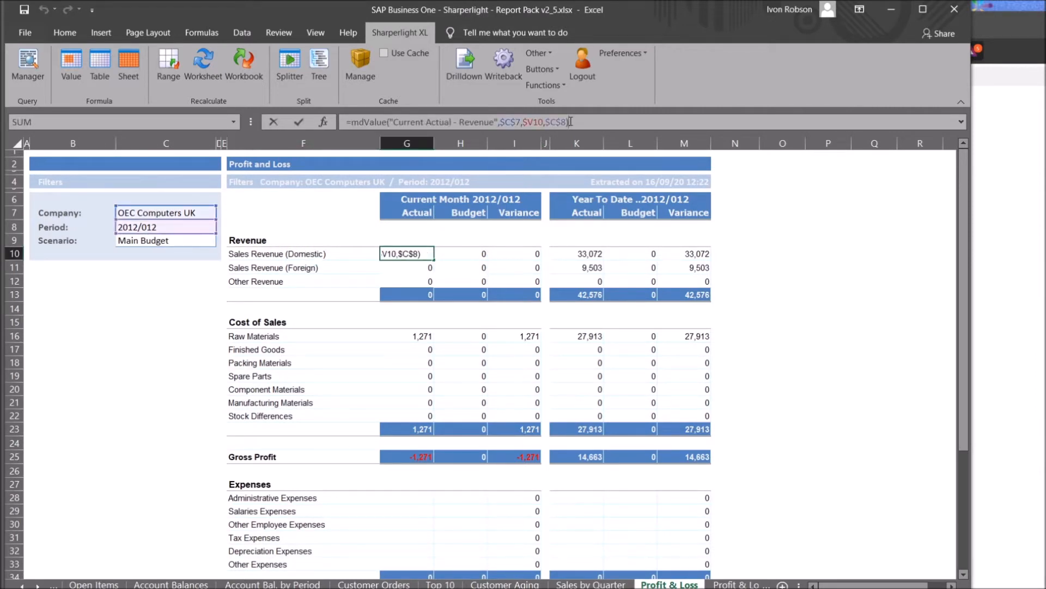
pyautogui.click(493, 295)
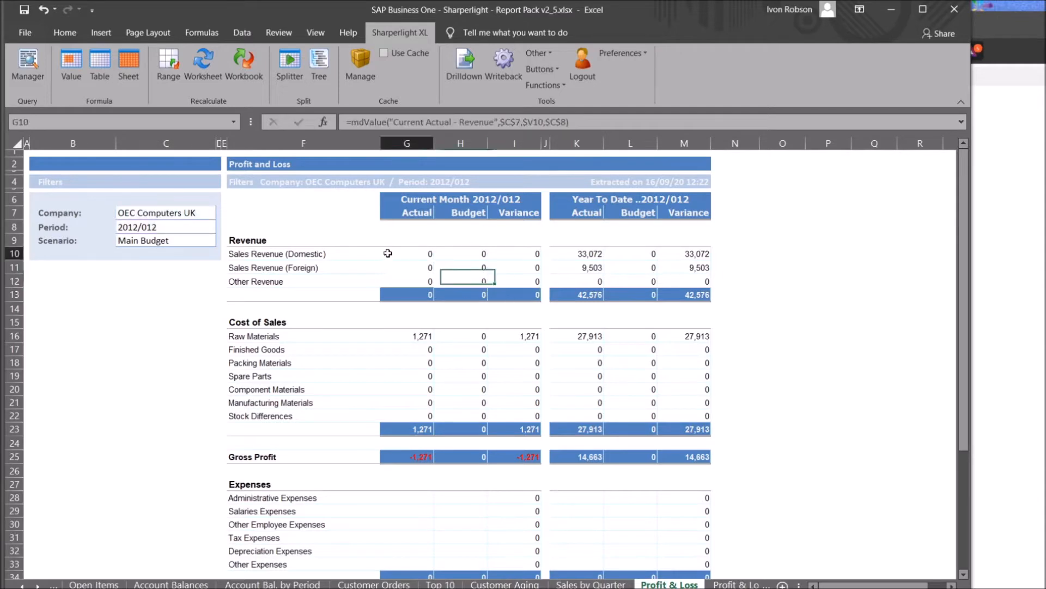
pyautogui.doubleClick(382, 255)
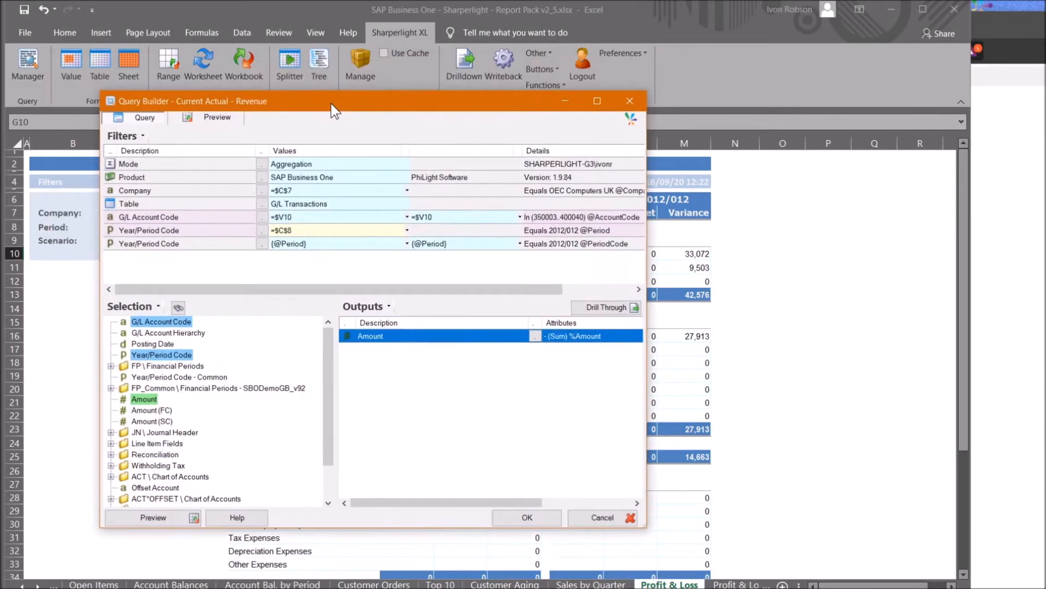
pyautogui.click(262, 179)
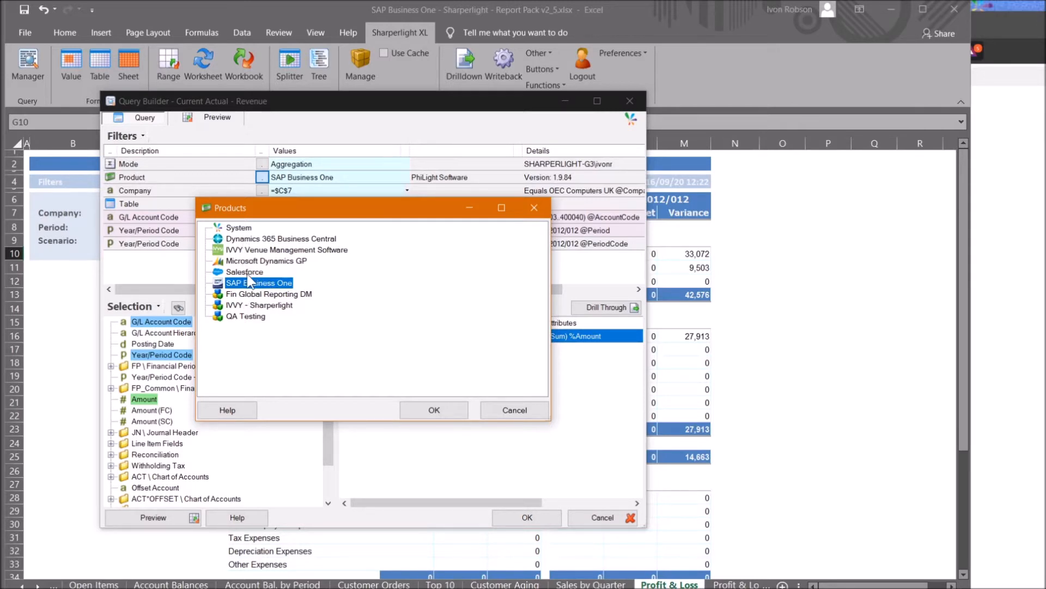
pyautogui.click(497, 409)
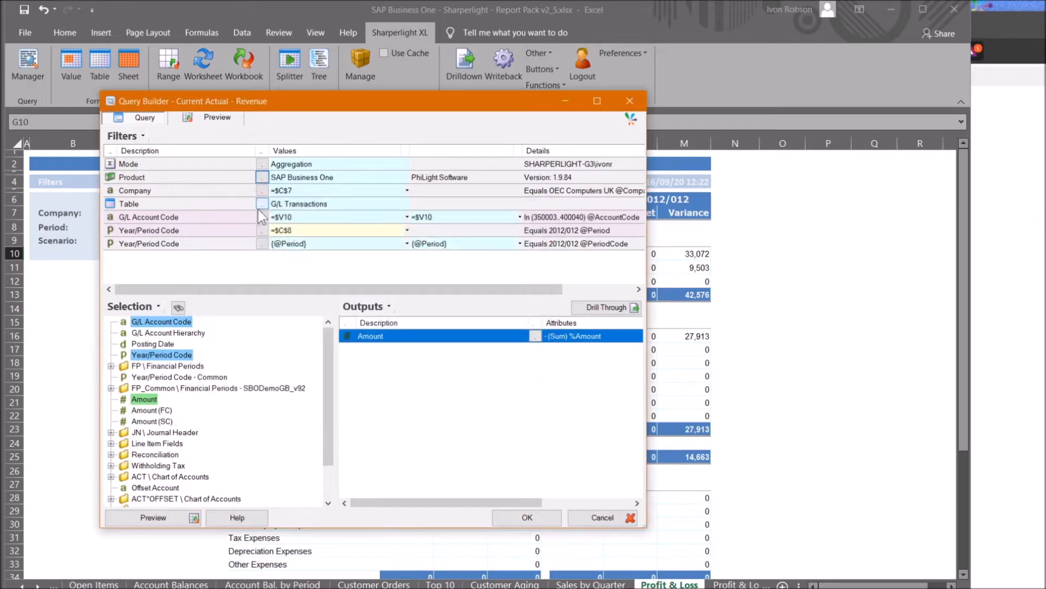
pyautogui.click(261, 204)
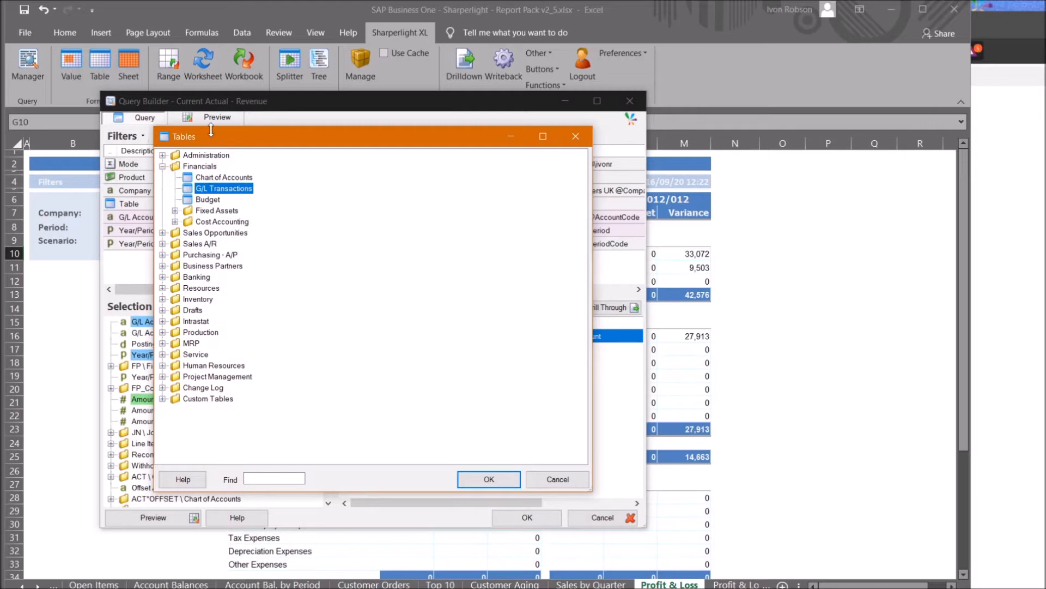
pyautogui.click(255, 479)
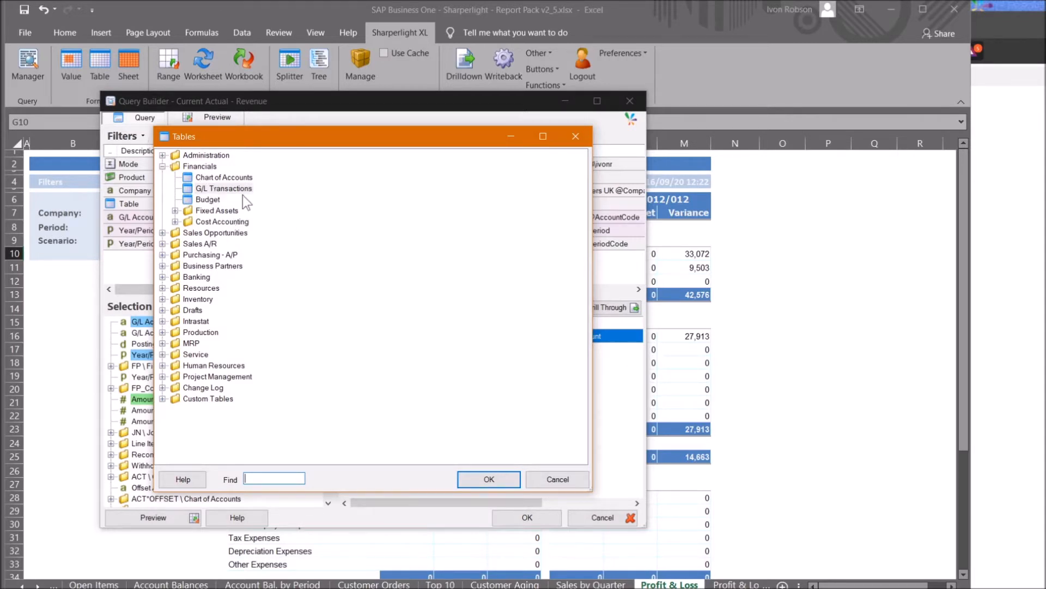
pyautogui.click(548, 479)
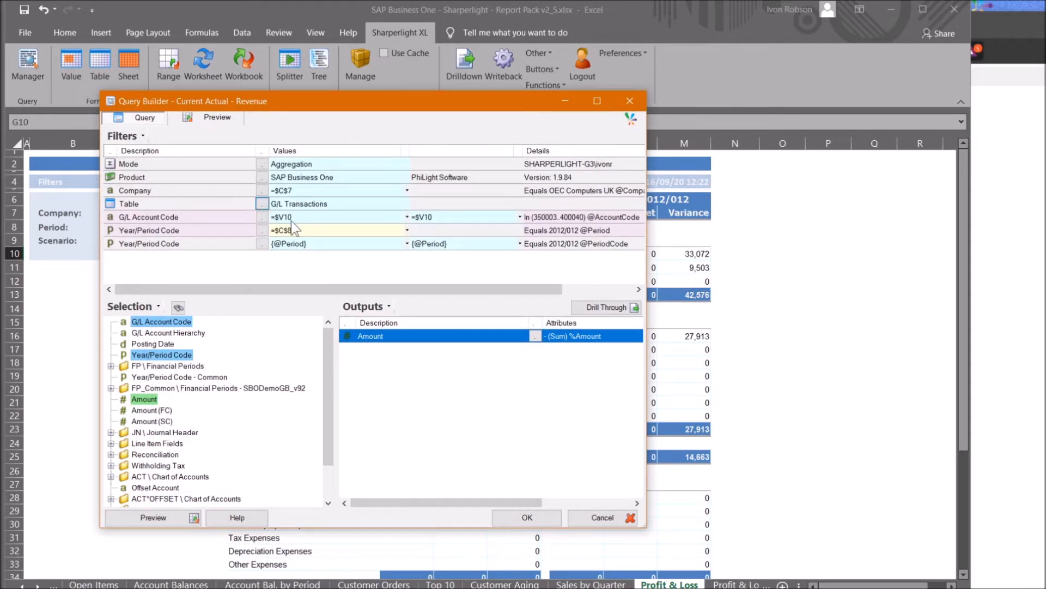
pyautogui.moveTo(173, 322); pyautogui.dragTo(400, 368)
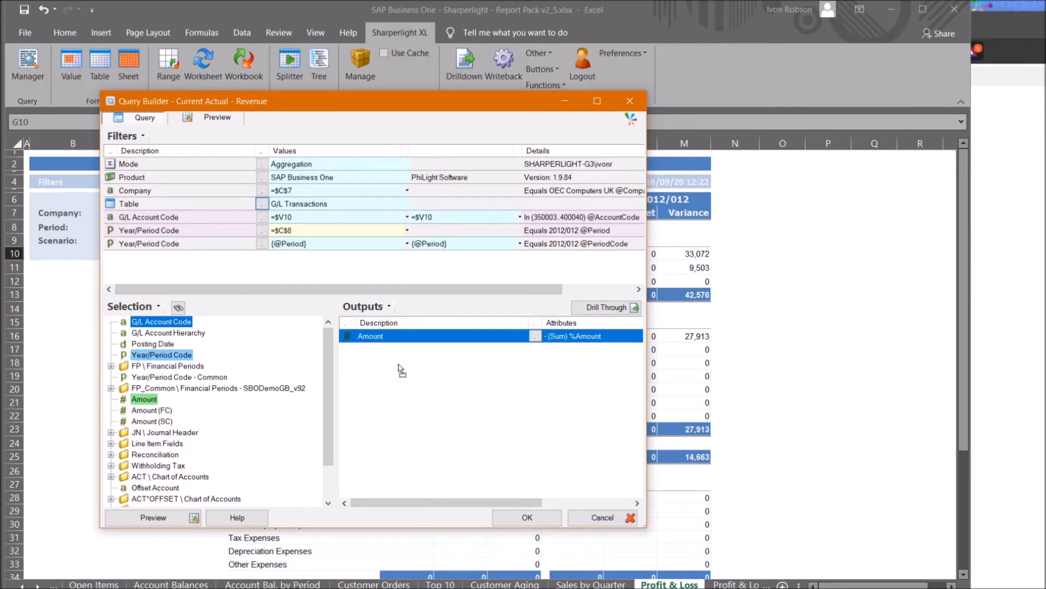
pyautogui.moveTo(358, 371); pyautogui.dragTo(182, 331)
pyautogui.click(303, 231)
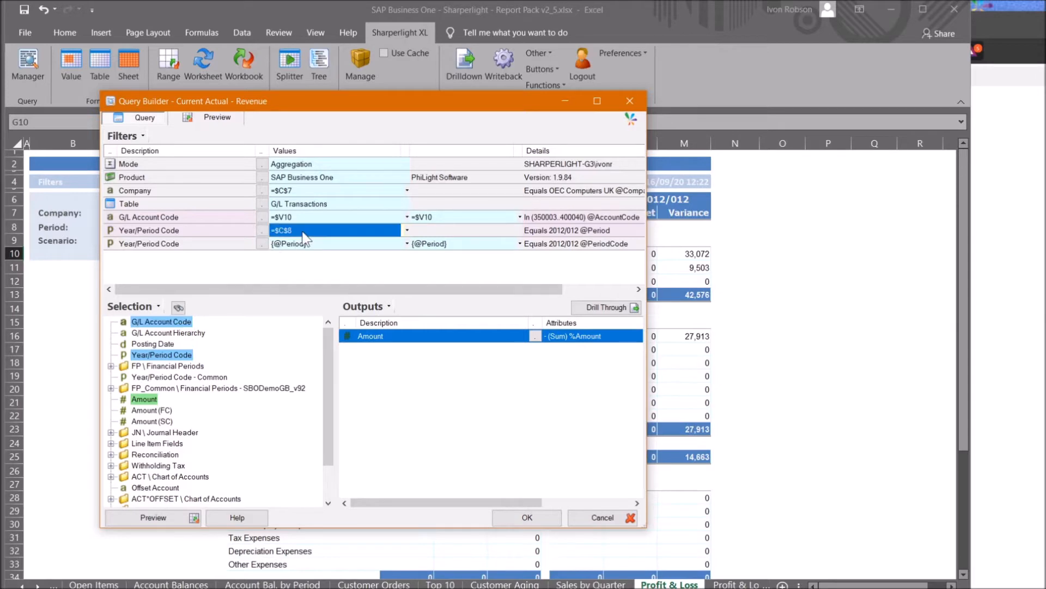
pyautogui.moveTo(256, 100); pyautogui.dragTo(540, 121)
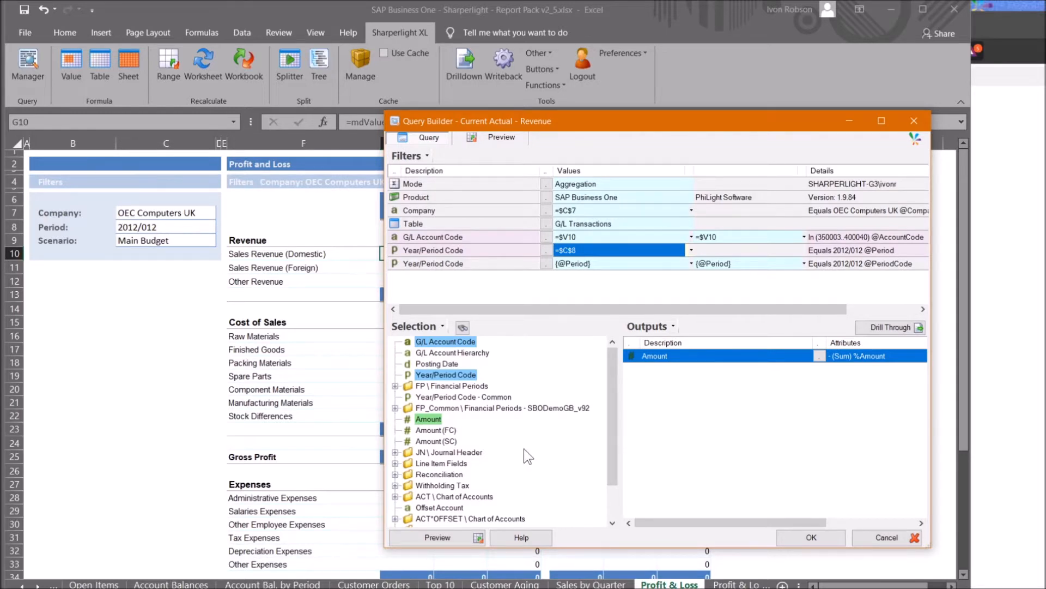
pyautogui.click(805, 537)
pyautogui.click(339, 244)
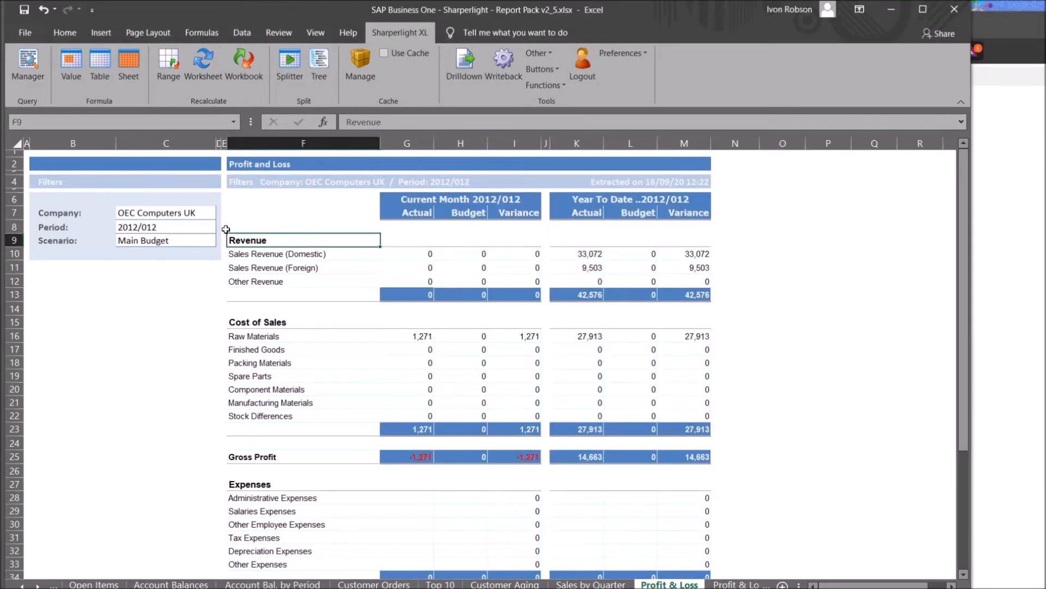
# Set the Company filter to OEC Computers Australia, then add OEC Computers UK alongside it
pyautogui.click(156, 216)
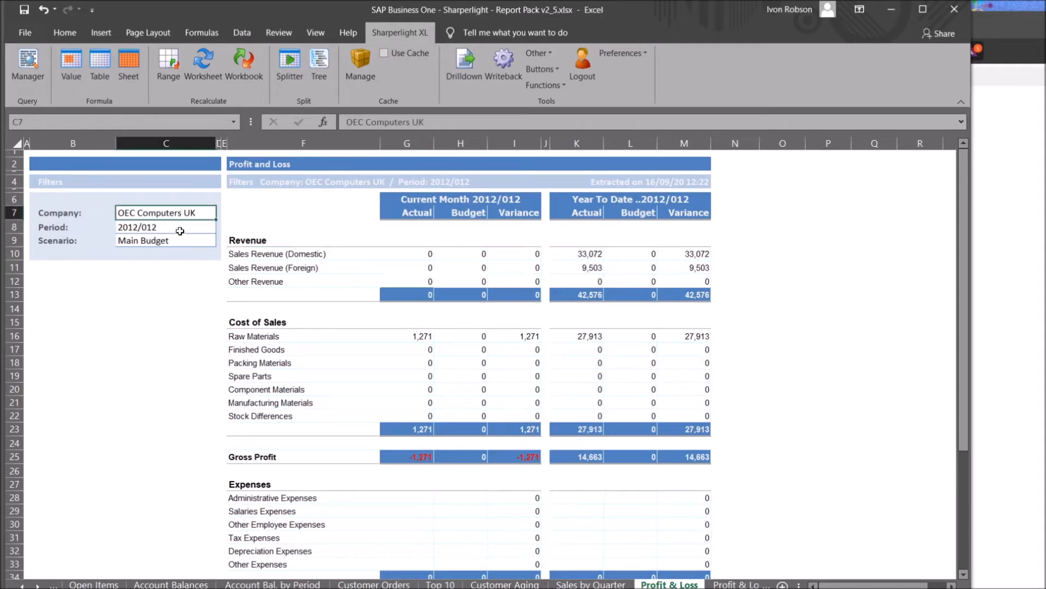
pyautogui.click(180, 229)
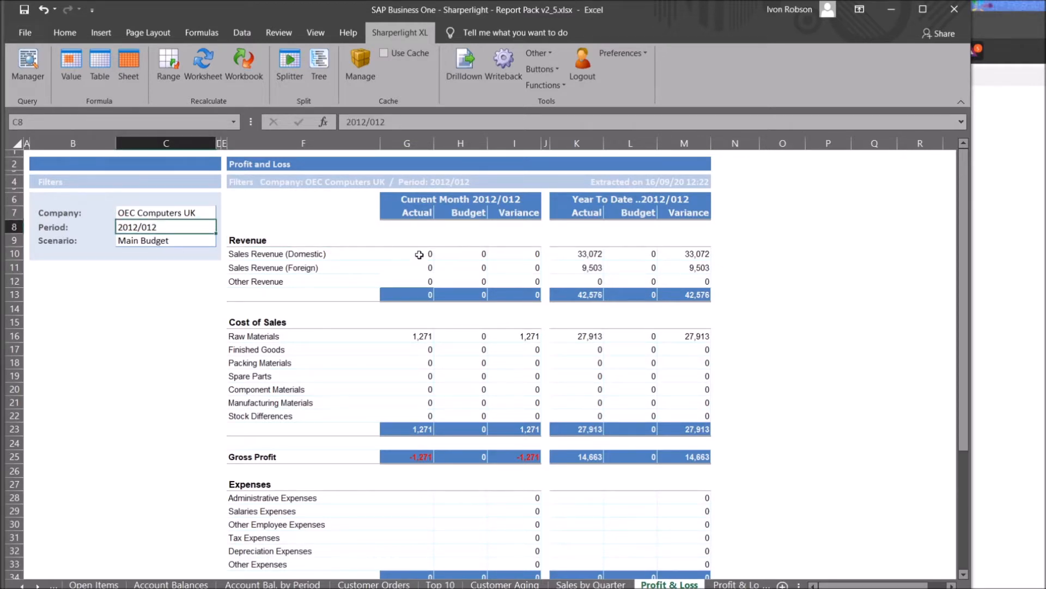
pyautogui.doubleClick(178, 212)
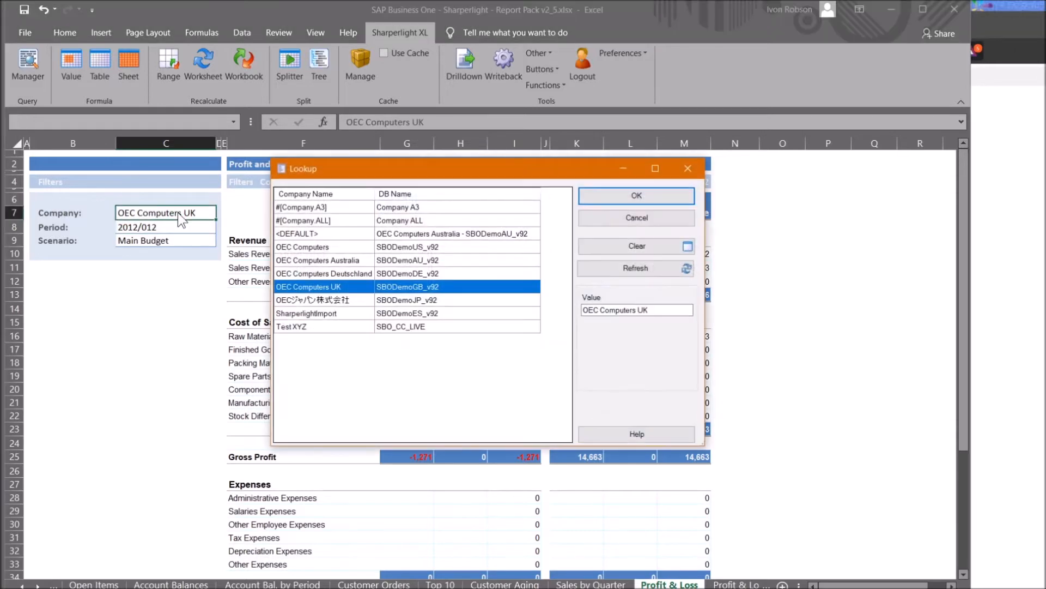
pyautogui.doubleClick(325, 262)
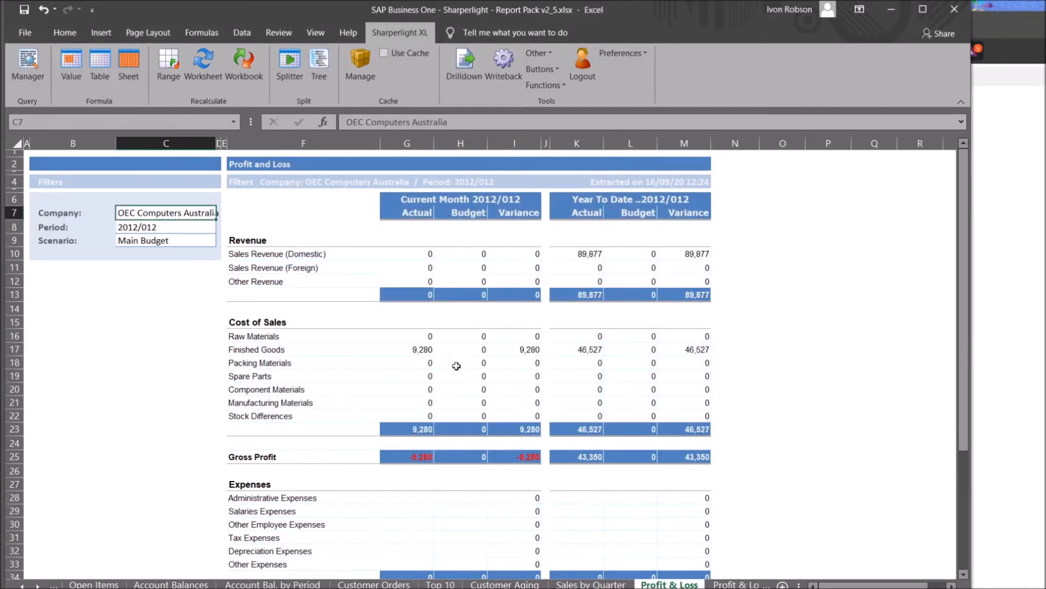
pyautogui.doubleClick(162, 214)
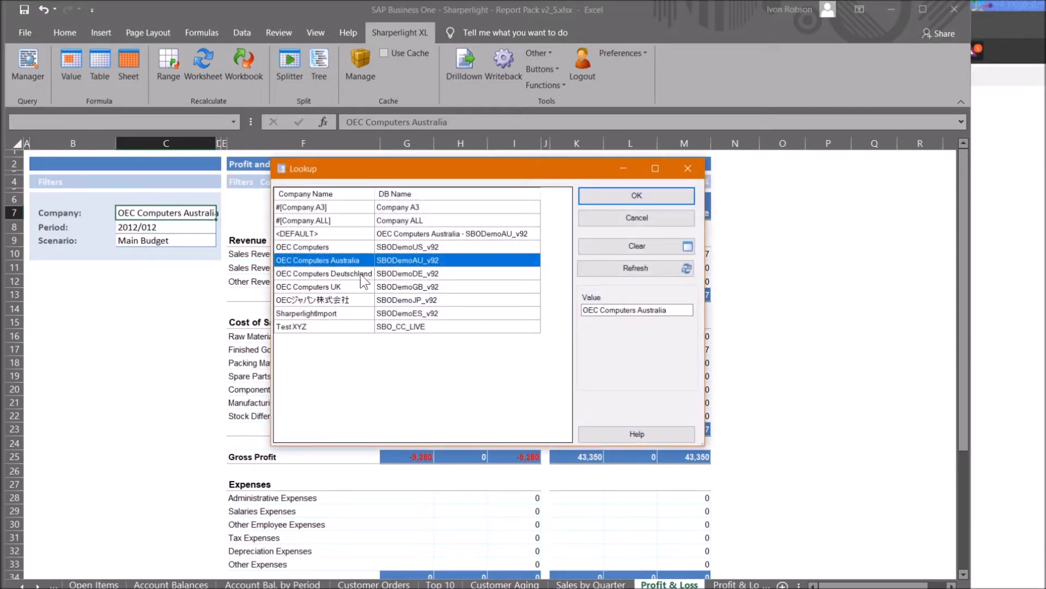
pyautogui.keyDown('ctrl'); pyautogui.click(358, 286); pyautogui.keyUp('ctrl')
pyautogui.click(622, 194)
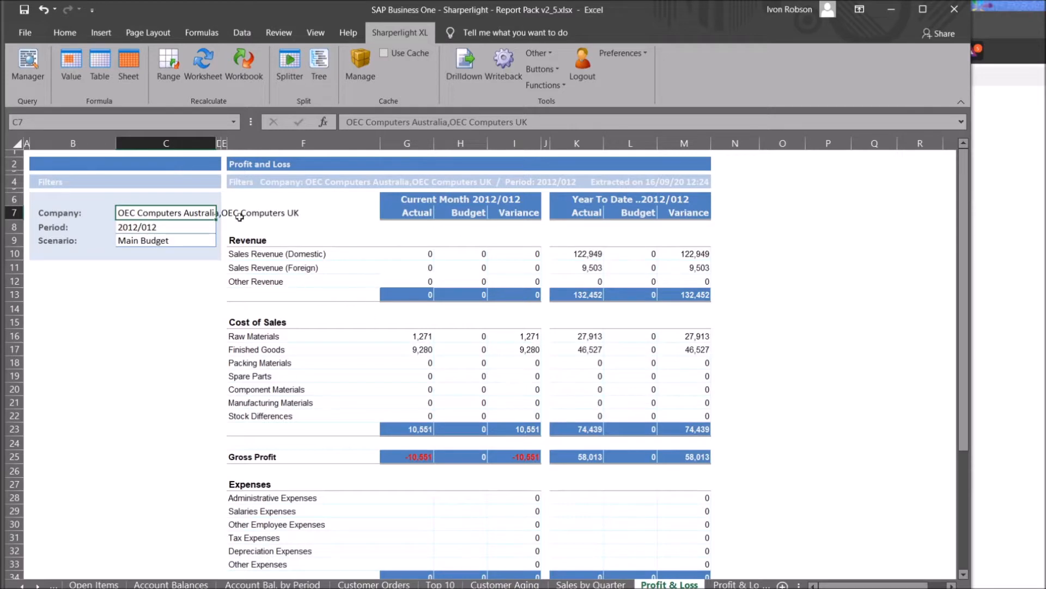
# On the Top 10 sheet, set the report company to OEC Computers Australia
pyautogui.click(507, 254)
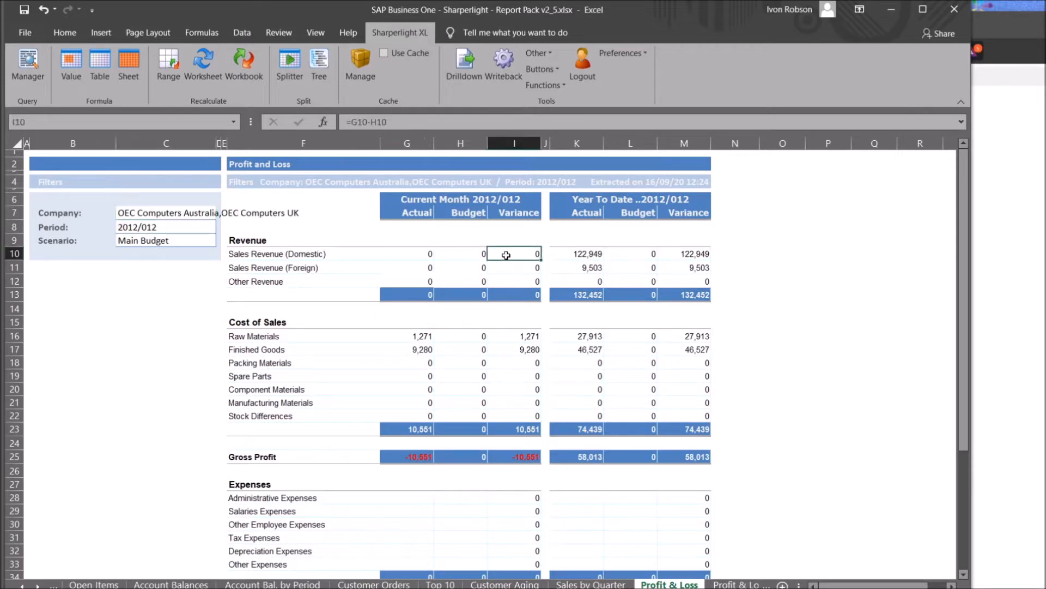
pyautogui.click(439, 583)
pyautogui.click(197, 321)
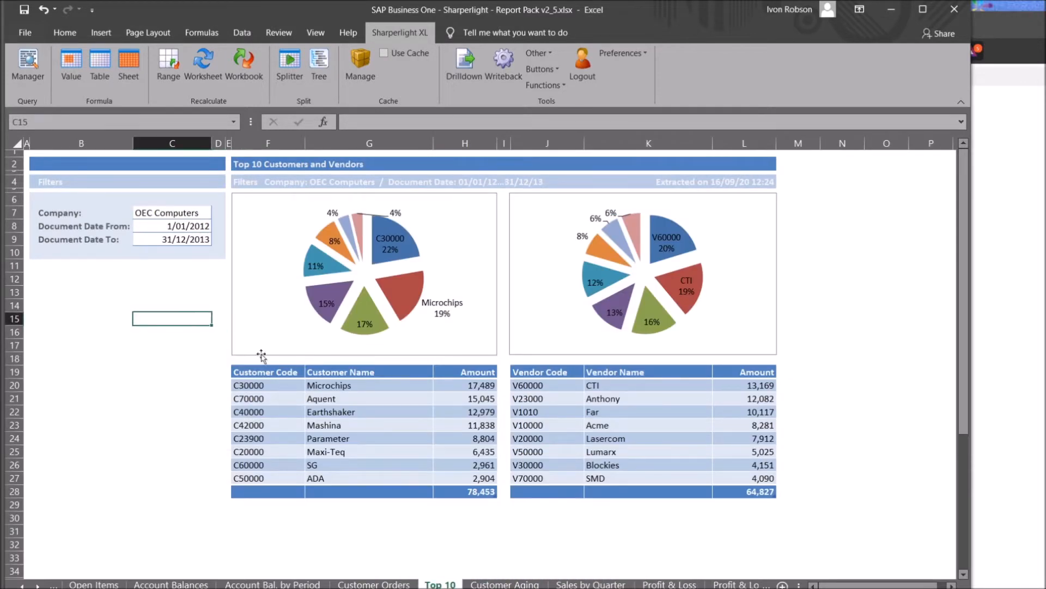
pyautogui.doubleClick(179, 217)
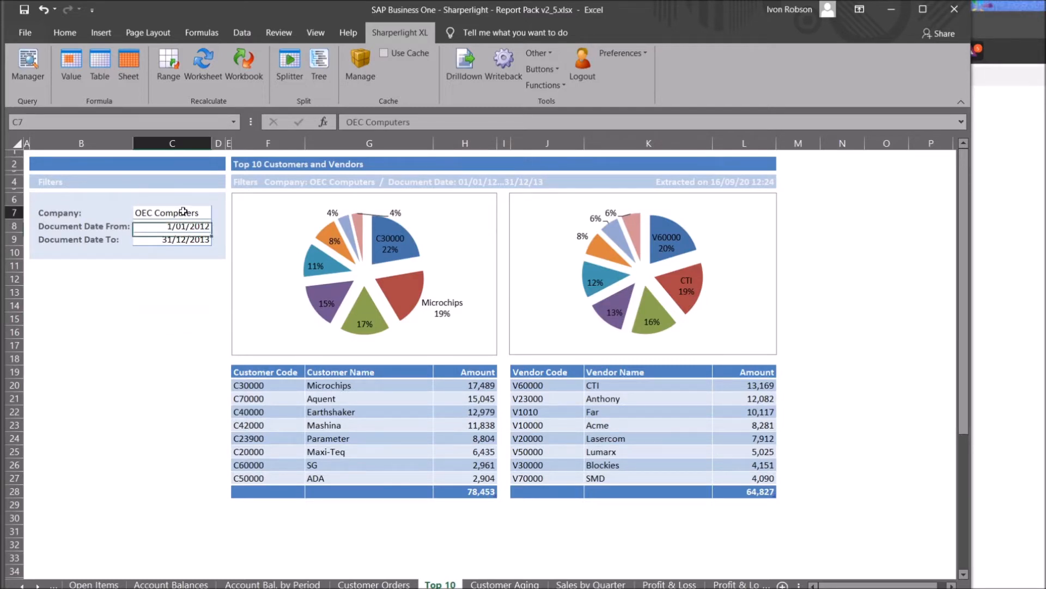
pyautogui.doubleClick(310, 260)
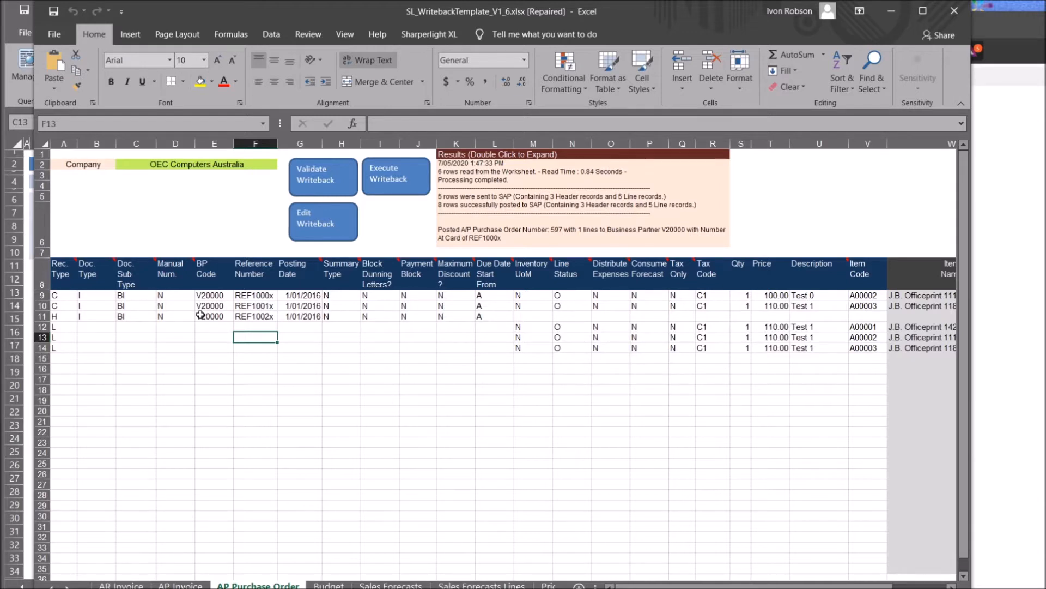
# Point out the Manual Num., Summary Type and Reference Number template columns
pyautogui.click(180, 338)
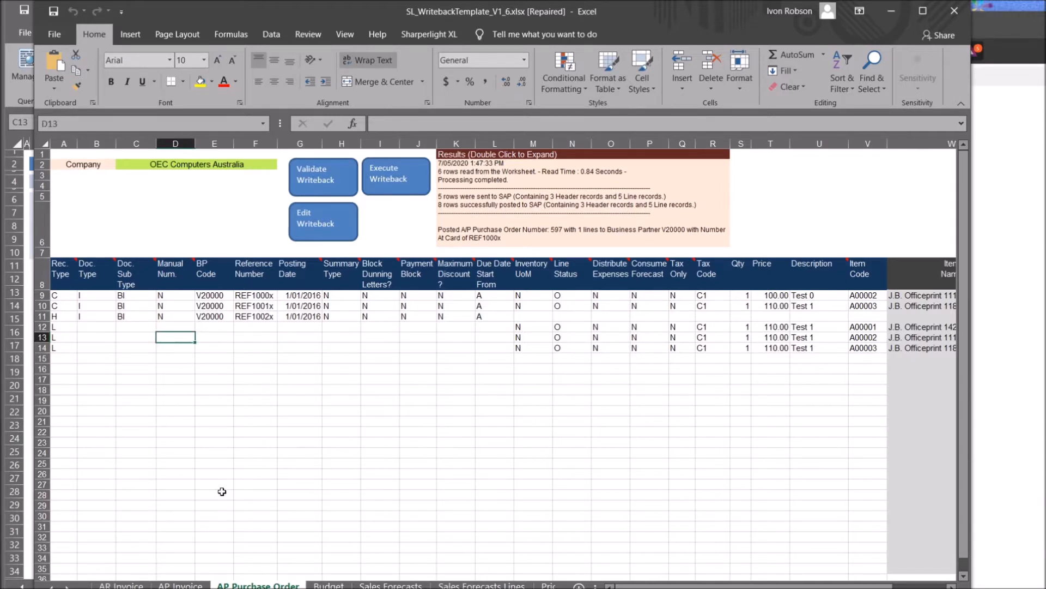
pyautogui.click(346, 325)
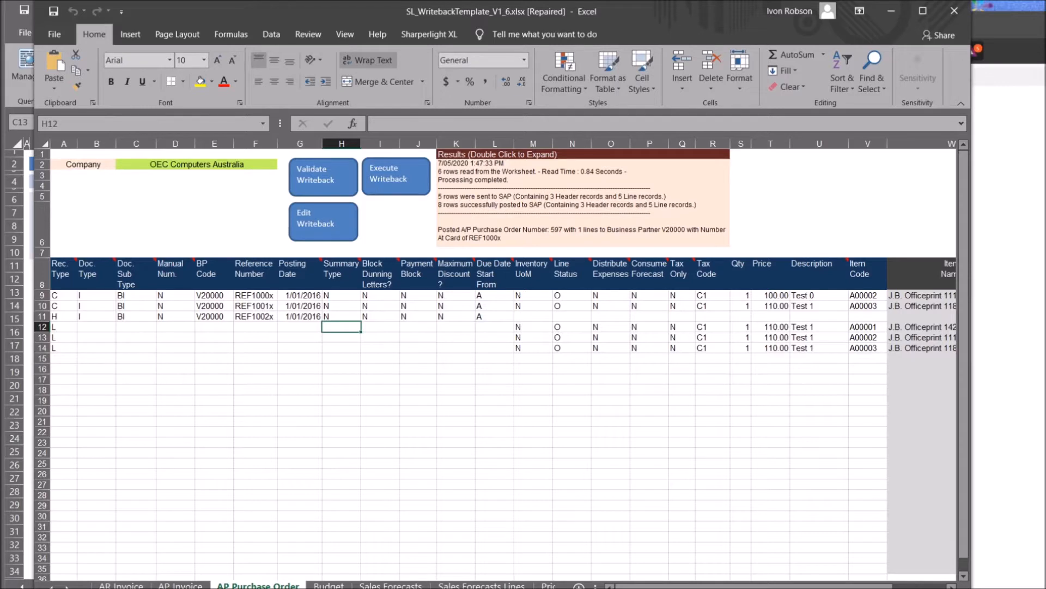
pyautogui.click(235, 330)
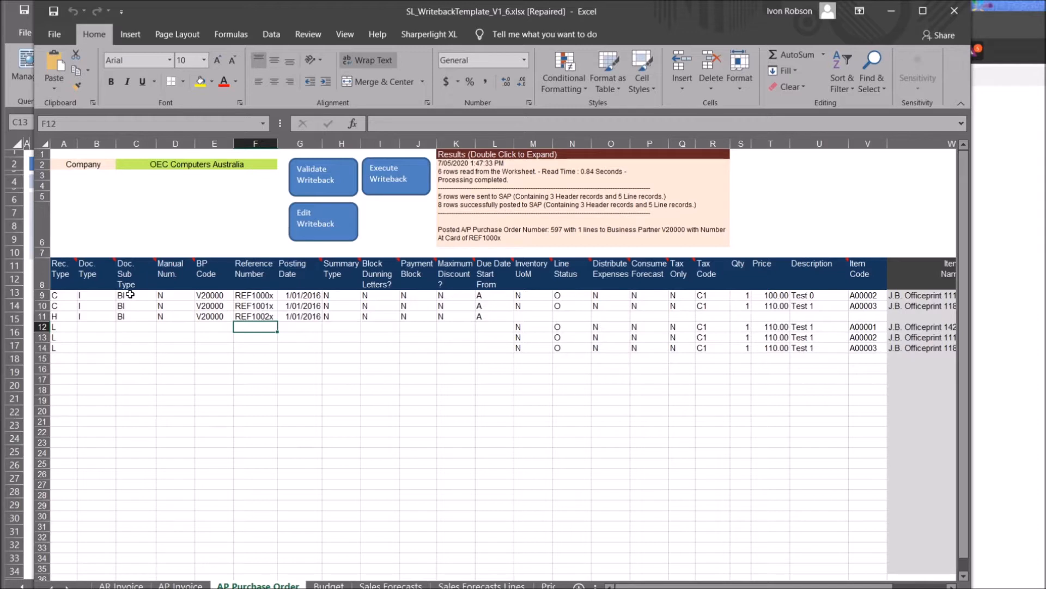
# Highlight the sample header and line records, then open the Writeback definition beside the sheet
pyautogui.moveTo(130, 295); pyautogui.dragTo(564, 296)
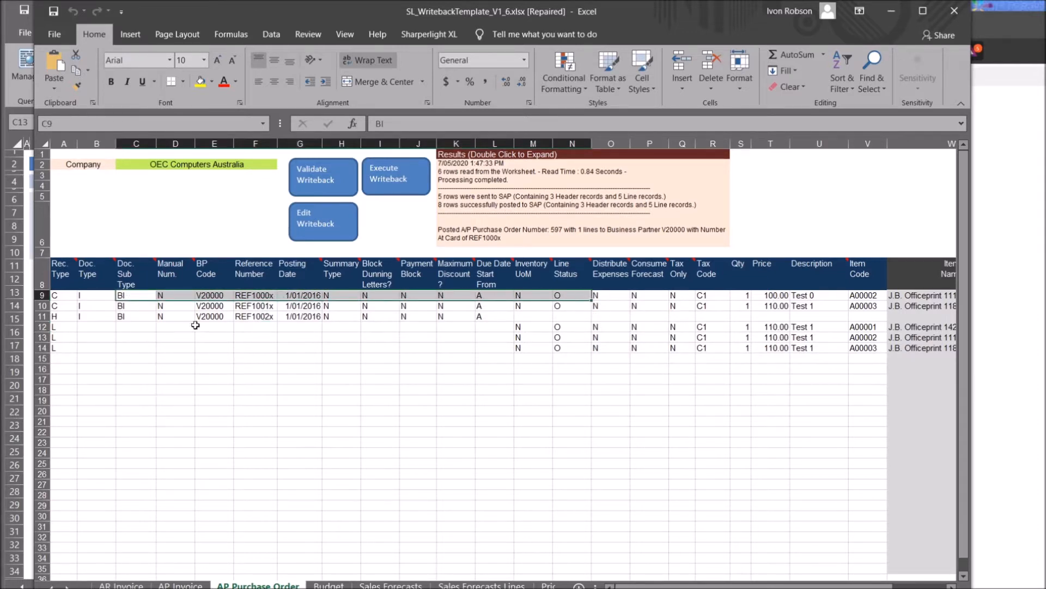
pyautogui.moveTo(83, 316); pyautogui.dragTo(440, 321)
pyautogui.moveTo(522, 328); pyautogui.dragTo(562, 339)
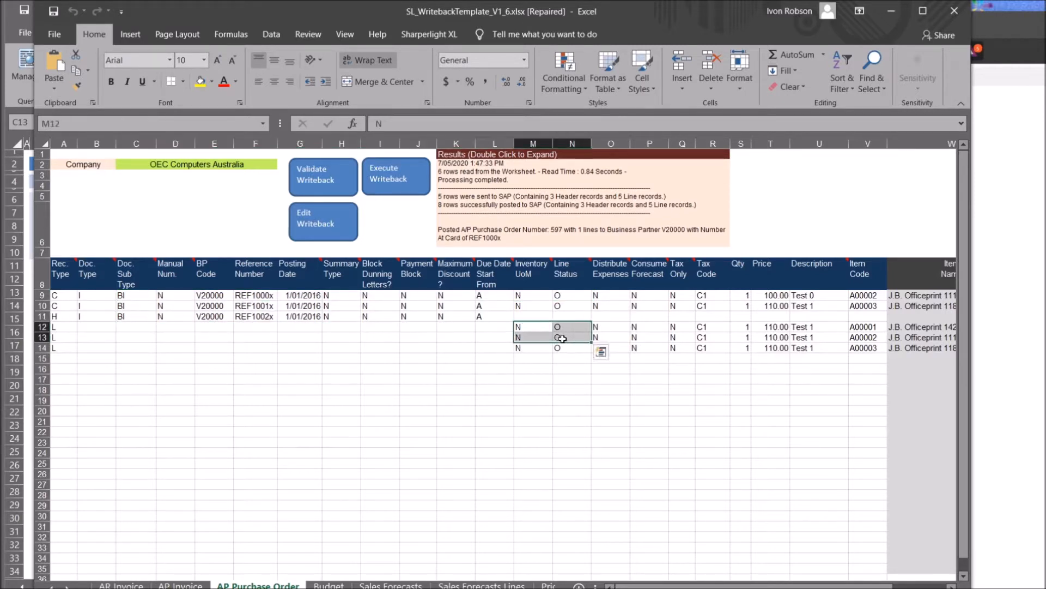
pyautogui.click(396, 350)
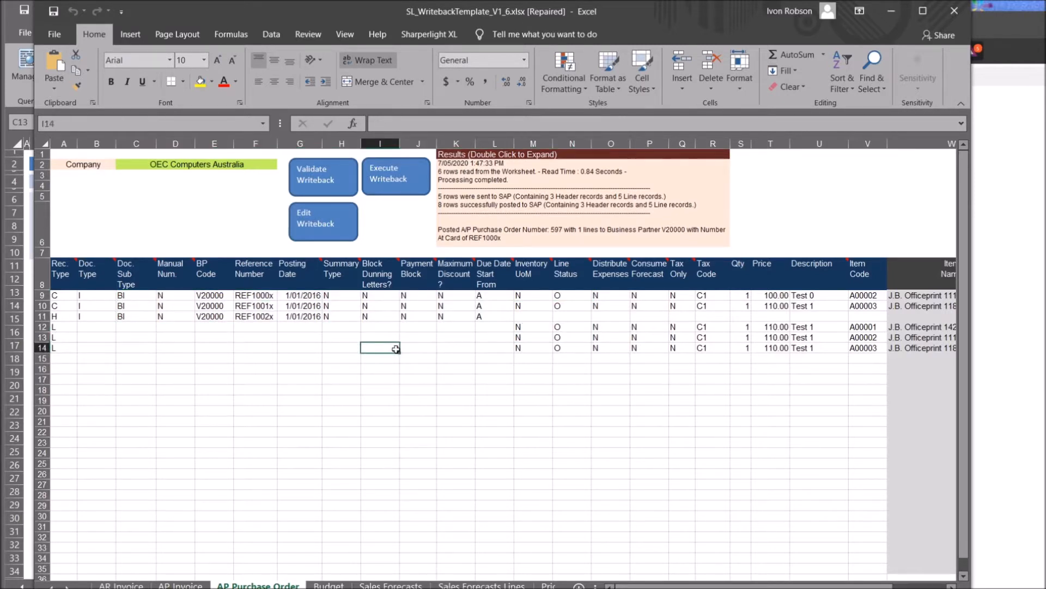
pyautogui.click(329, 228)
pyautogui.moveTo(318, 177); pyautogui.dragTo(575, 164)
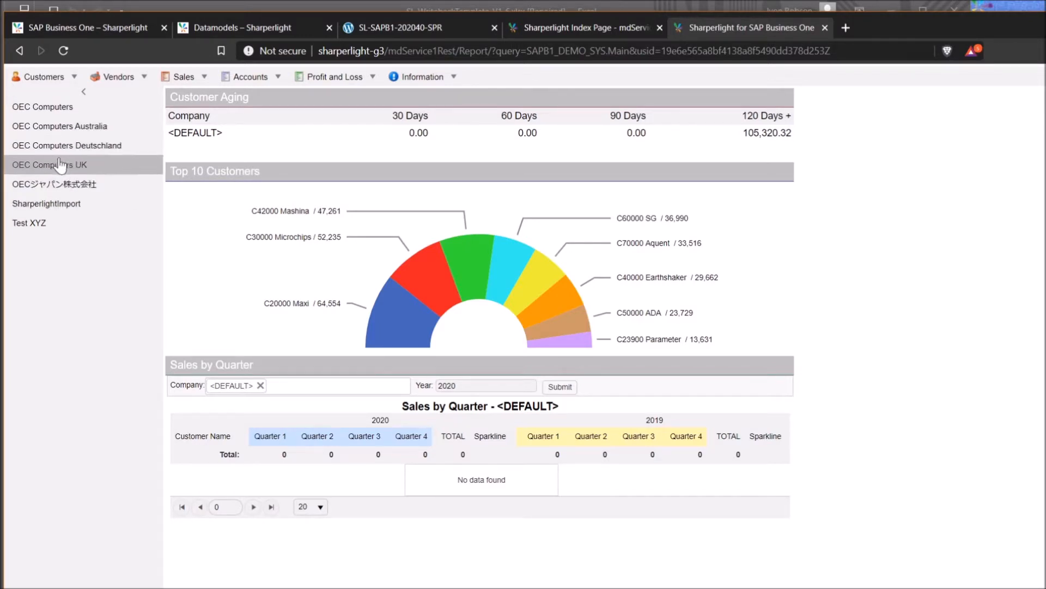
# Filter the dashboard to OEC Computers and drill into the C30000 Microchips slice
pyautogui.click(61, 111)
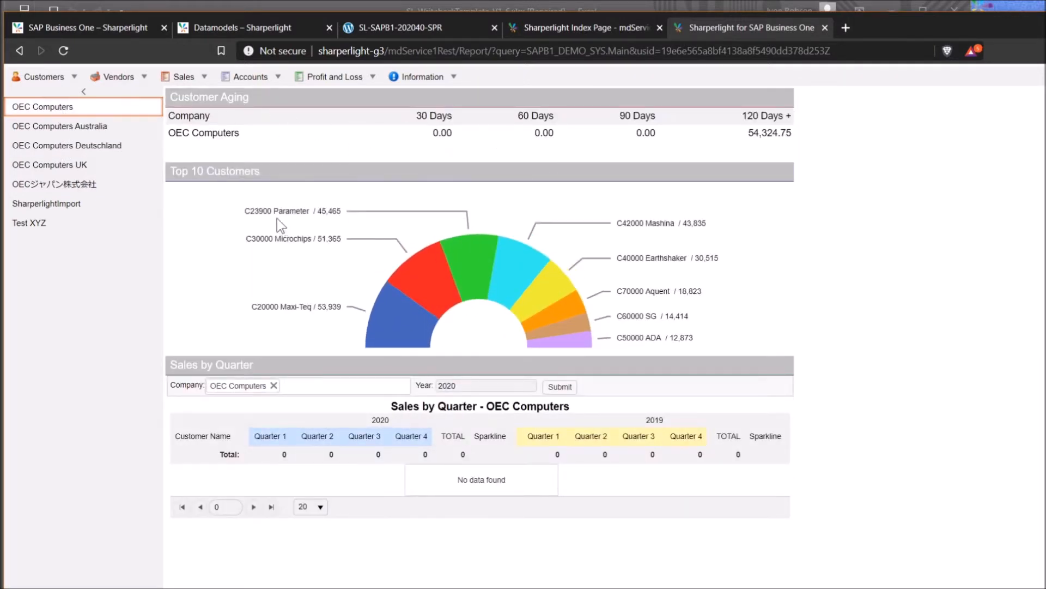
pyautogui.moveTo(445, 267)
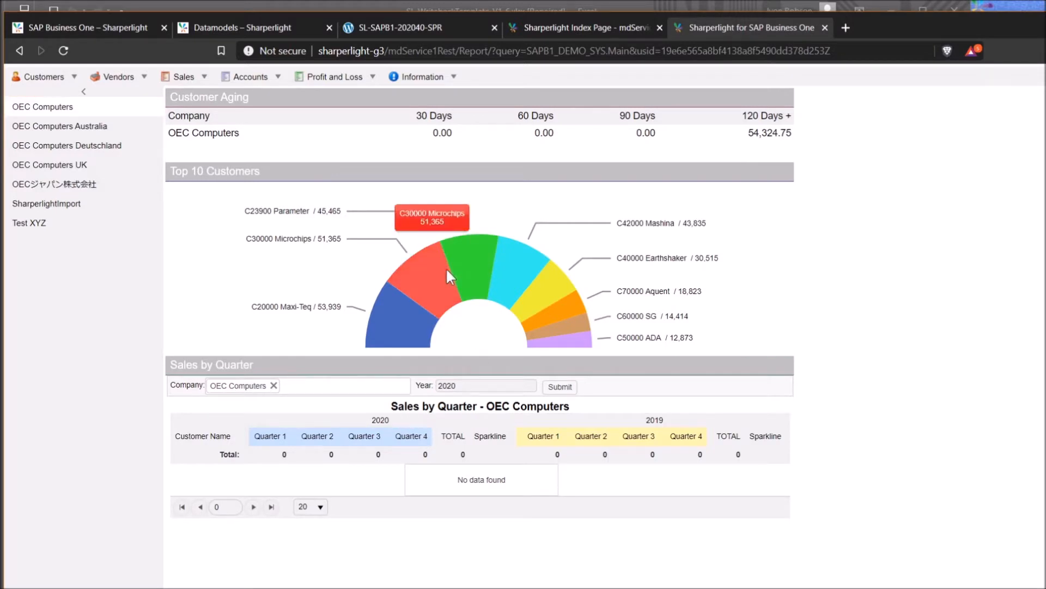
pyautogui.click(392, 231)
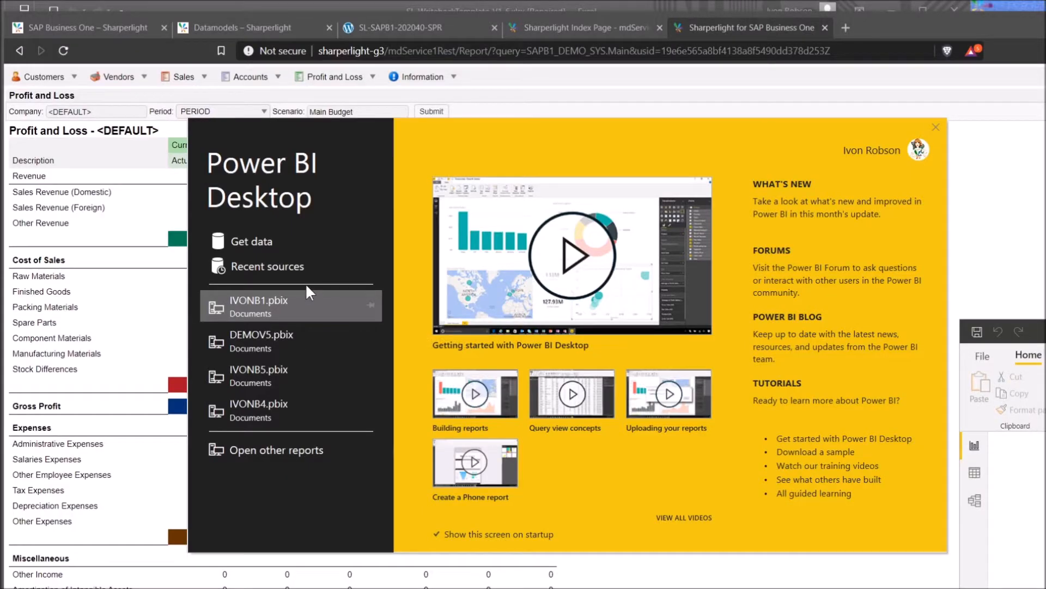
# Connect to the Sharperlight PowerBi REST source from Recent sources and browse its Navigator folders
pyautogui.click(282, 263)
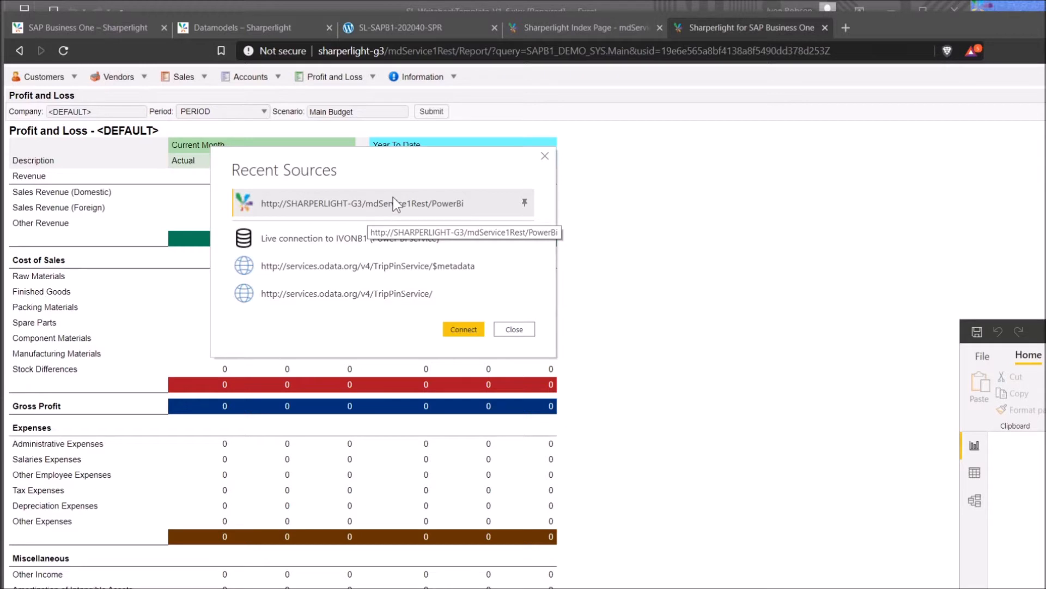
pyautogui.click(469, 330)
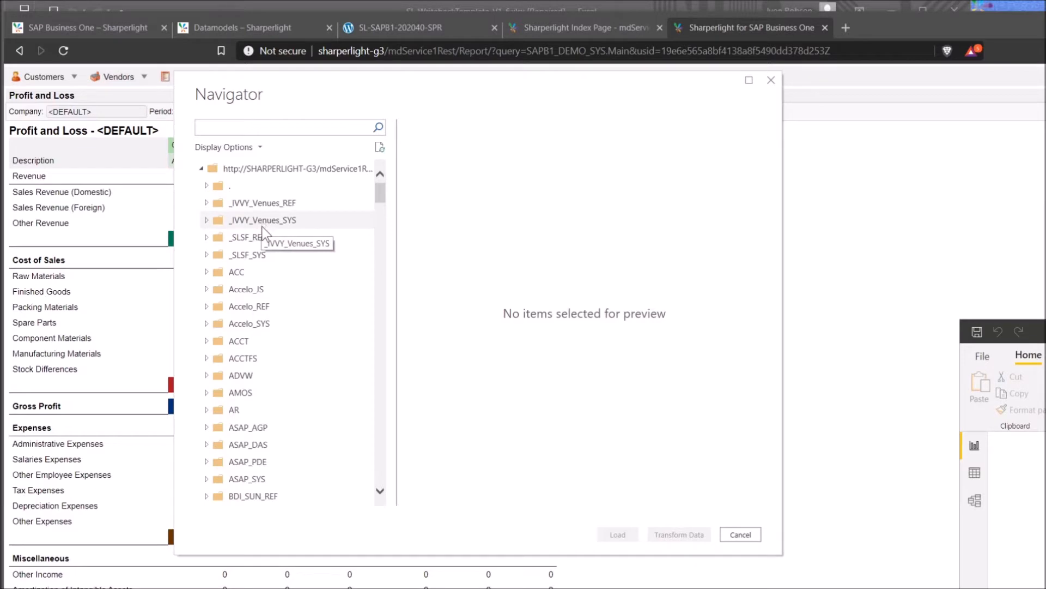
pyautogui.scroll(-7, 263, 234)
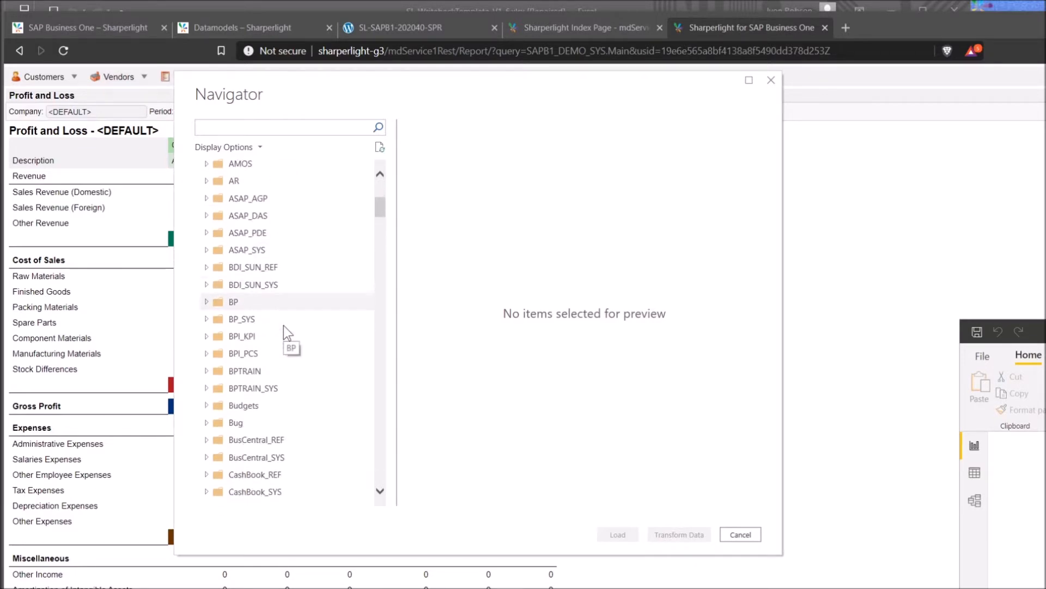
pyautogui.scroll(-7, 284, 326)
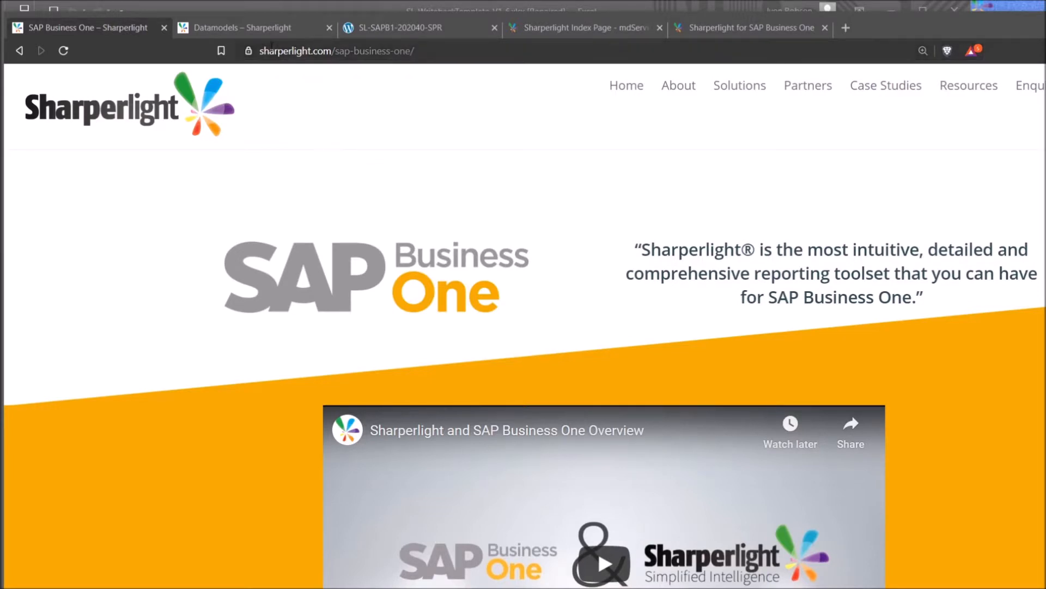
# Open Resources > Released Builds to list the version folders and 5.1.22 64bit installer
pyautogui.moveTo(737, 97)
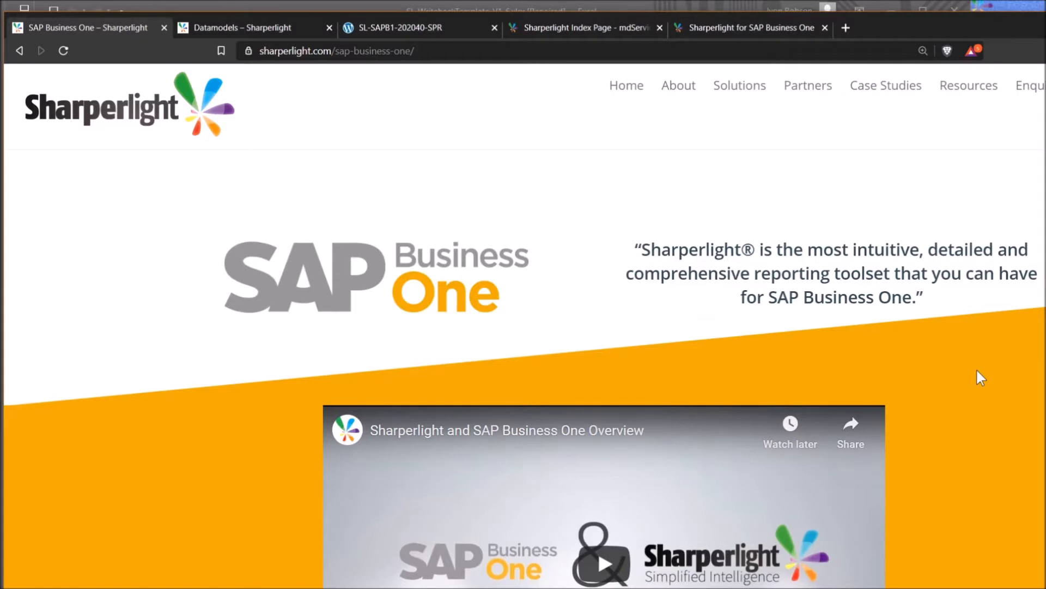
pyautogui.moveTo(984, 94)
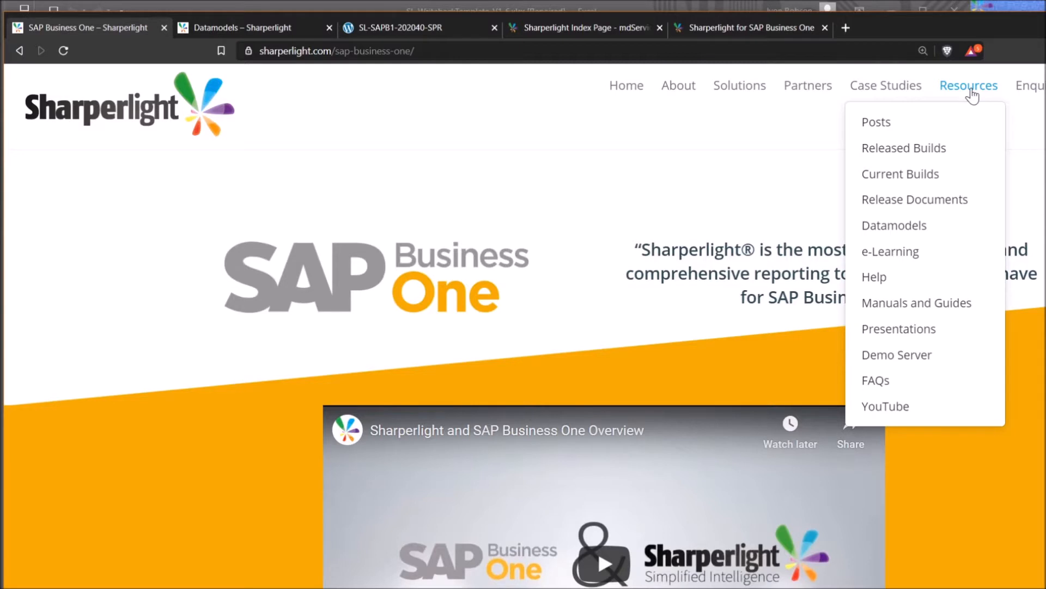
pyautogui.click(913, 149)
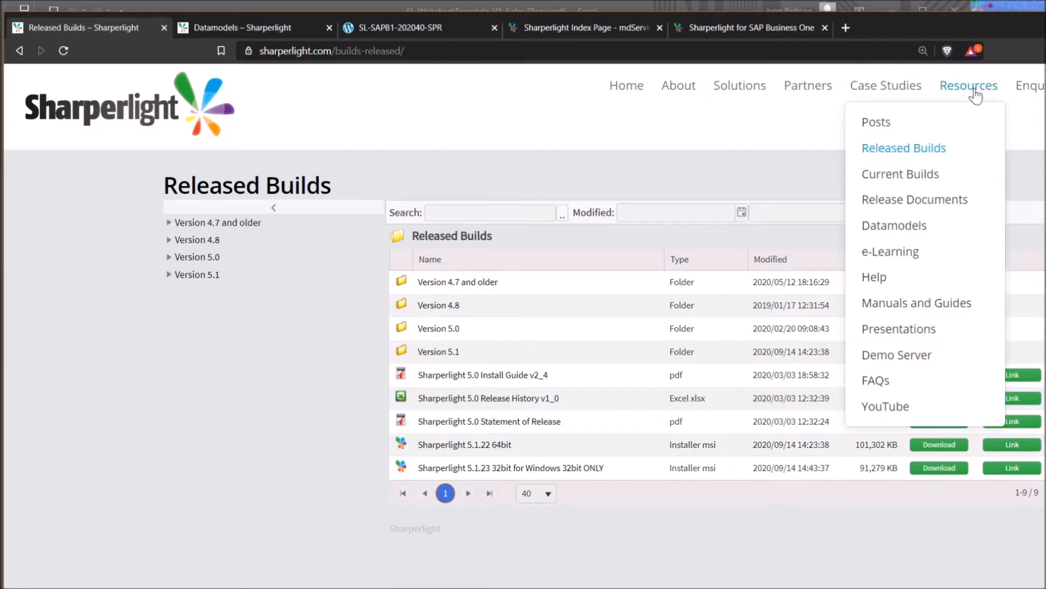
# Open Resources > Datamodels and show the SAPBUSONE - SAP Business One folder's files
pyautogui.click(897, 225)
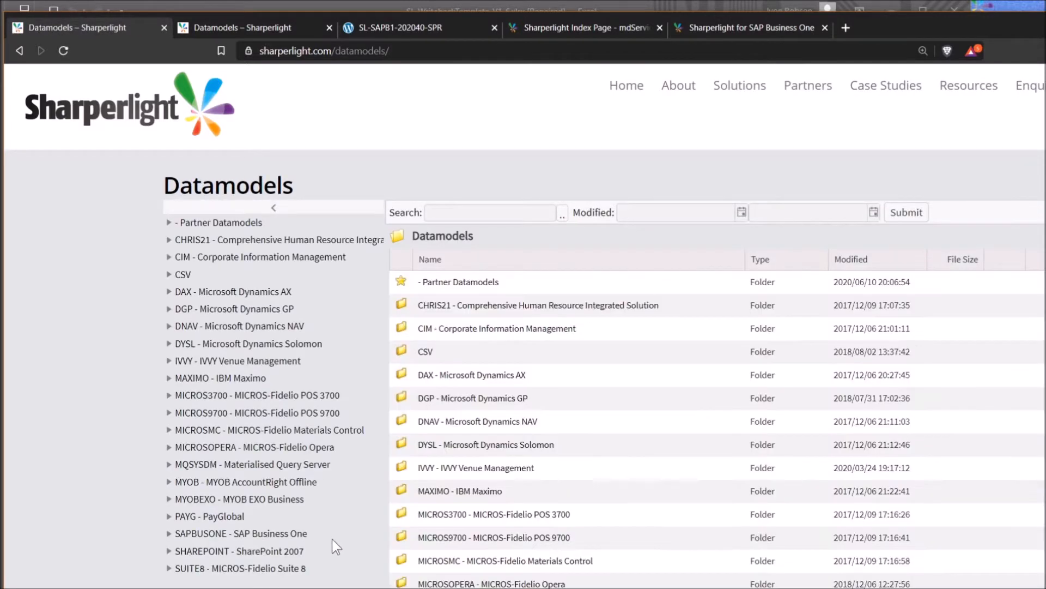
pyautogui.click(291, 534)
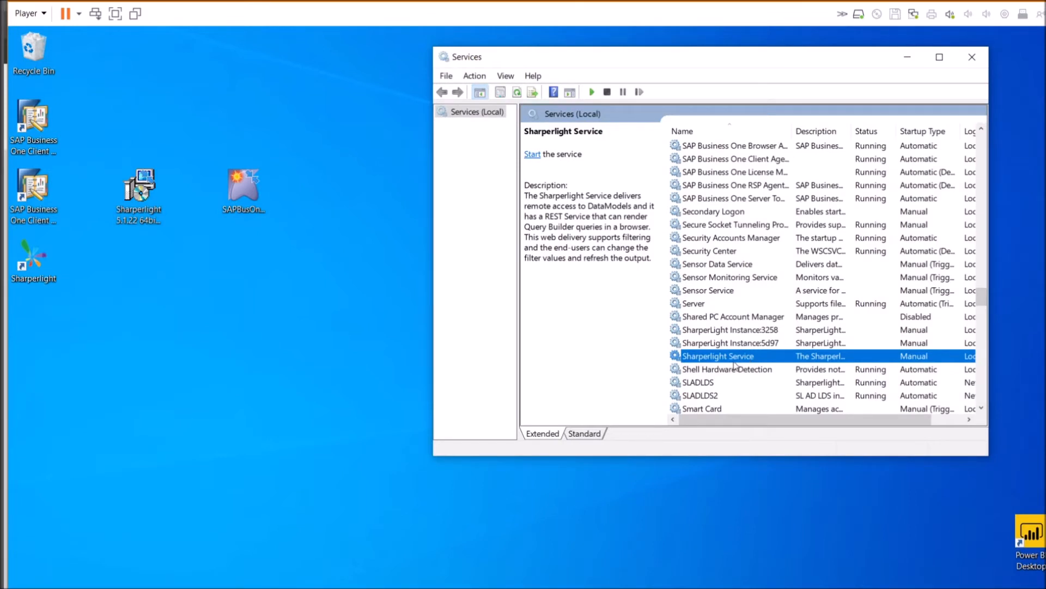
# Select another service row and minimize the Services console
pyautogui.click(735, 368)
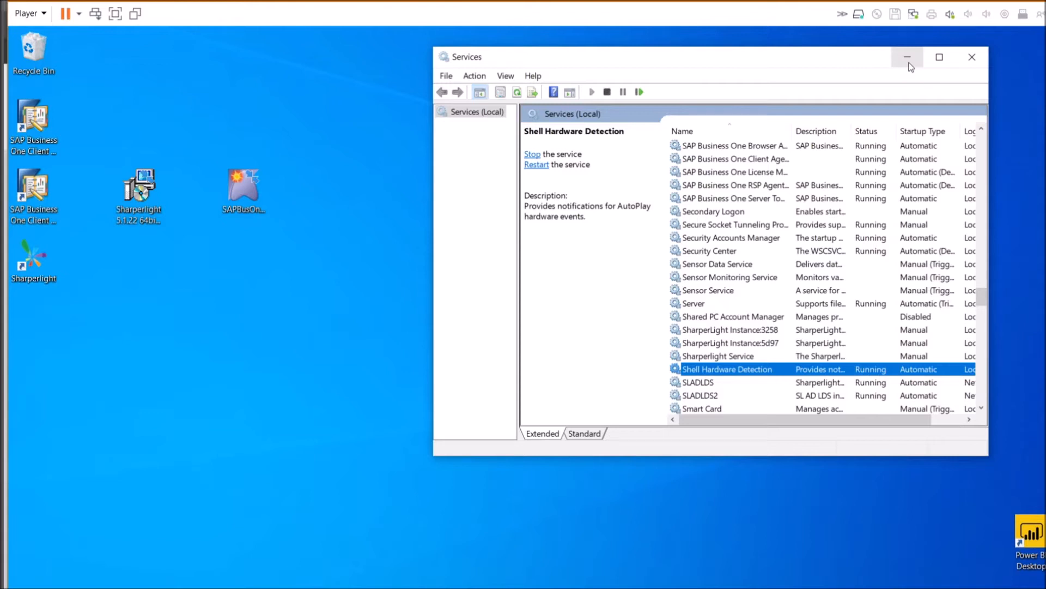
pyautogui.click(909, 60)
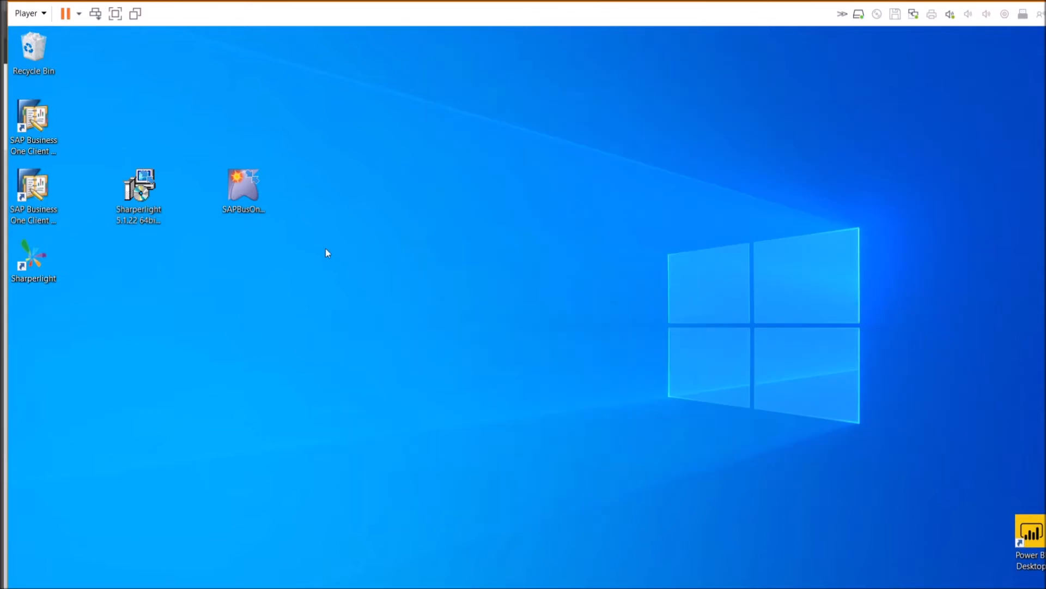
# Run the Sharperlight 5.1.22 installer, accept the licence terms and start a Complete installation
pyautogui.doubleClick(139, 186)
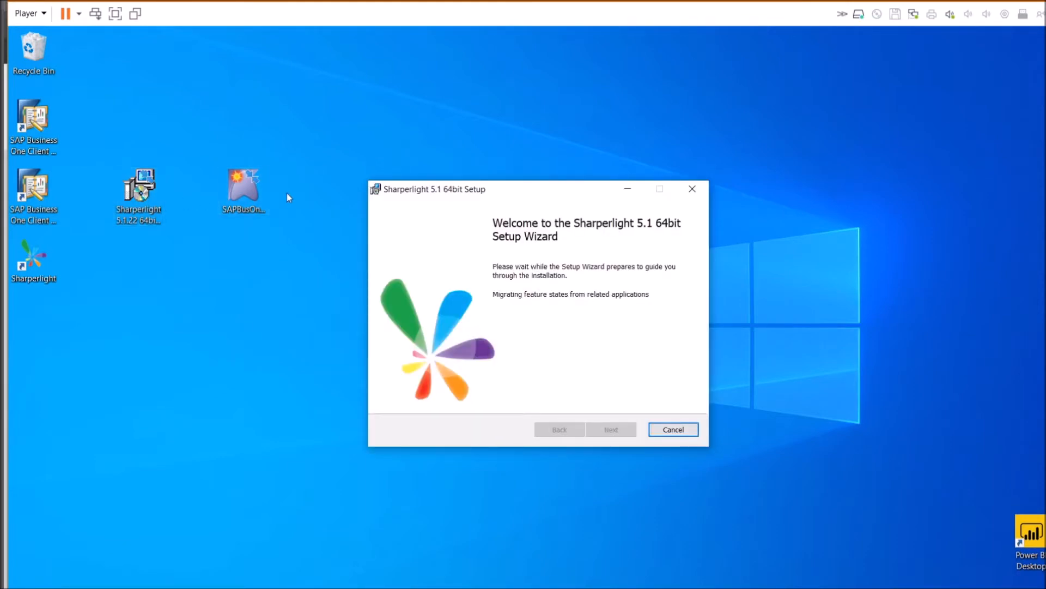
pyautogui.click(258, 206)
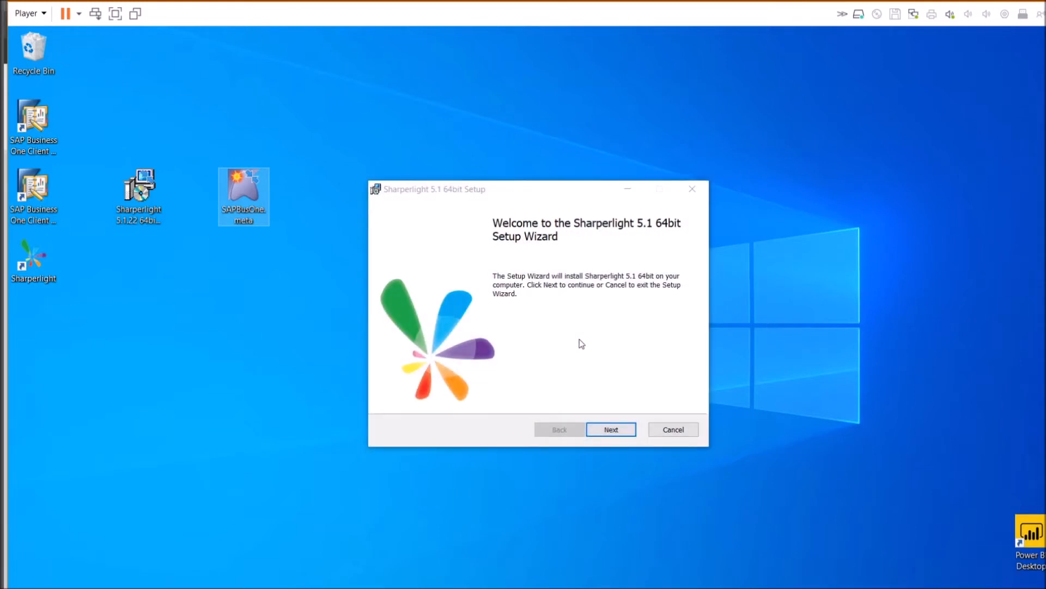
pyautogui.click(609, 430)
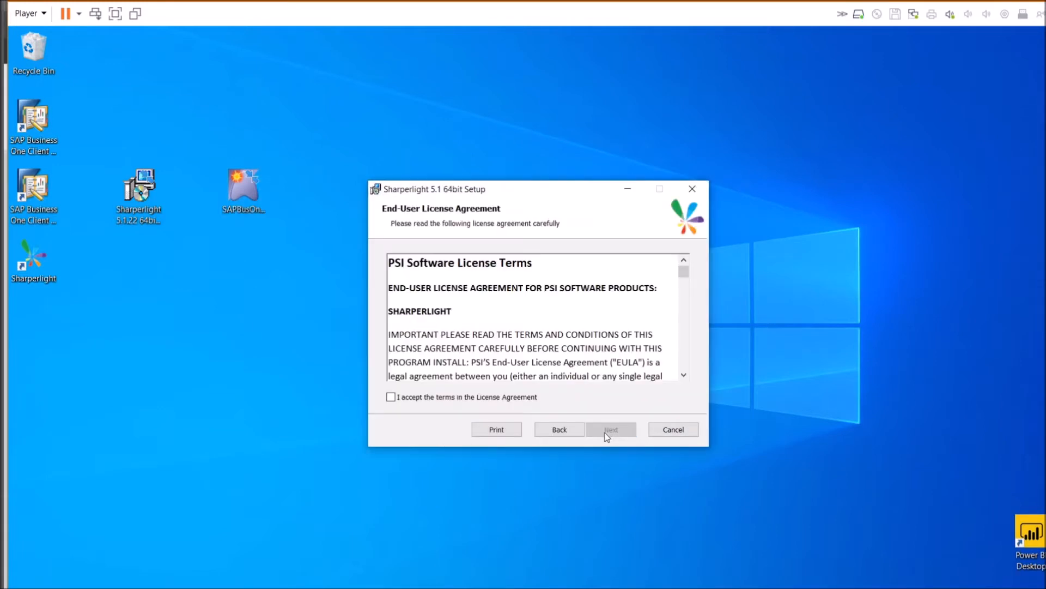
pyautogui.click(431, 399)
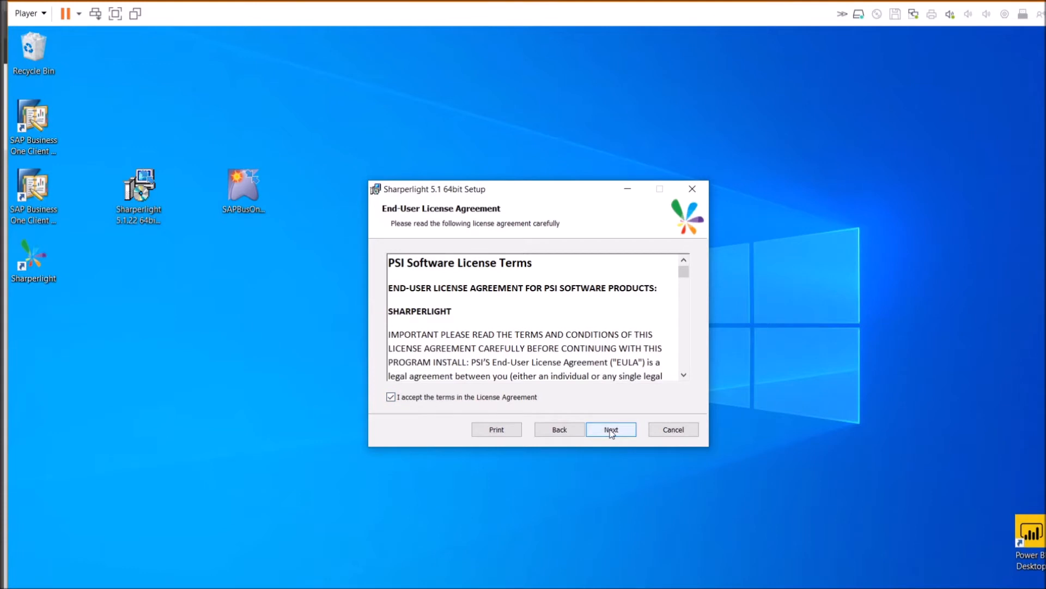
pyautogui.click(612, 430)
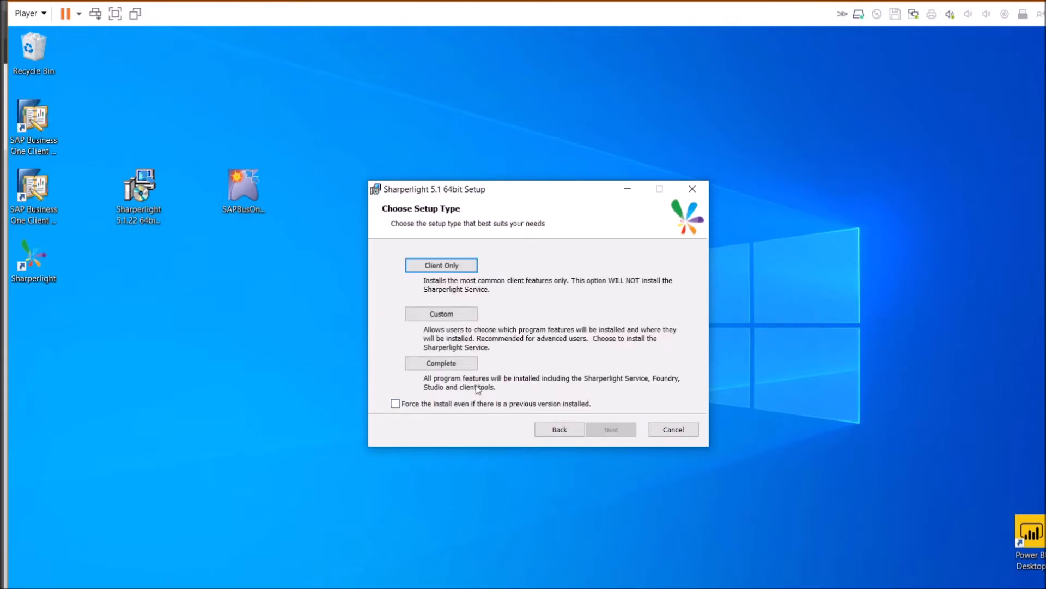
pyautogui.click(437, 364)
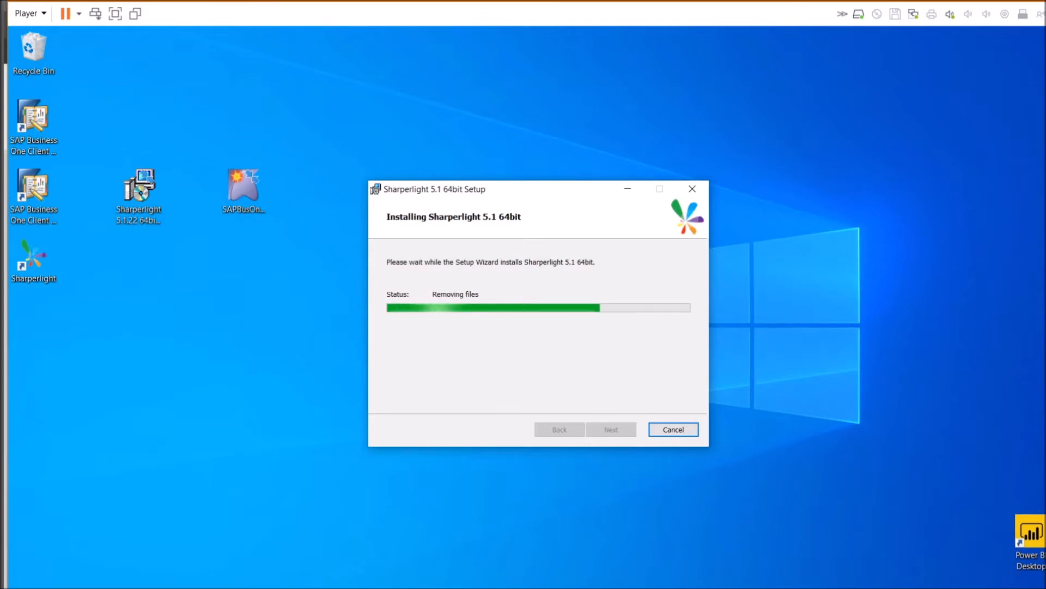
# Finish the setup wizard and expand the Sharperlight 5.1 group in the Start menu
pyautogui.click(626, 429)
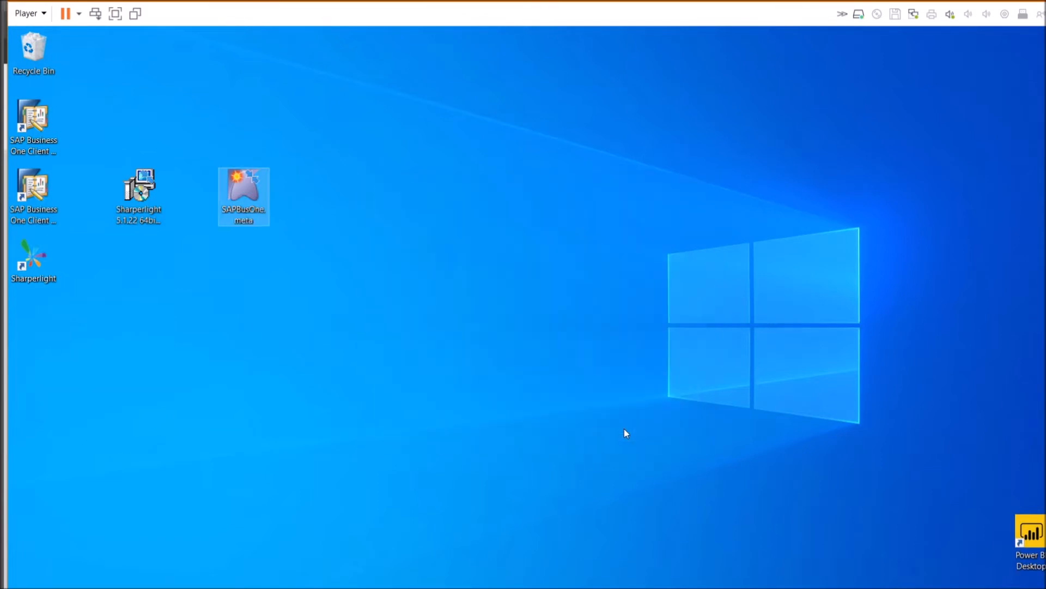
pyautogui.click(258, 513)
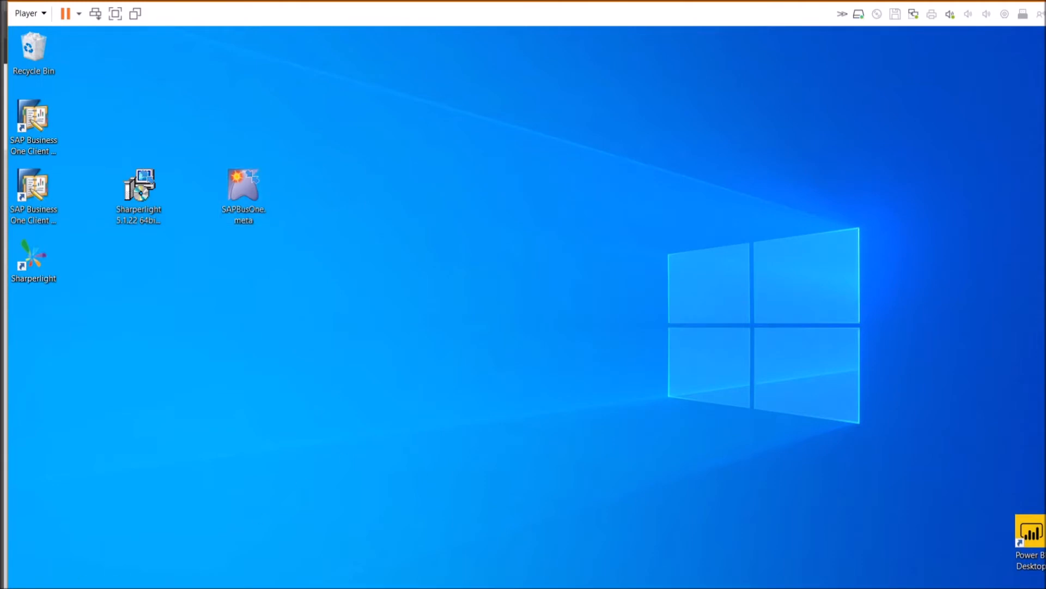
pyautogui.click(23, 587)
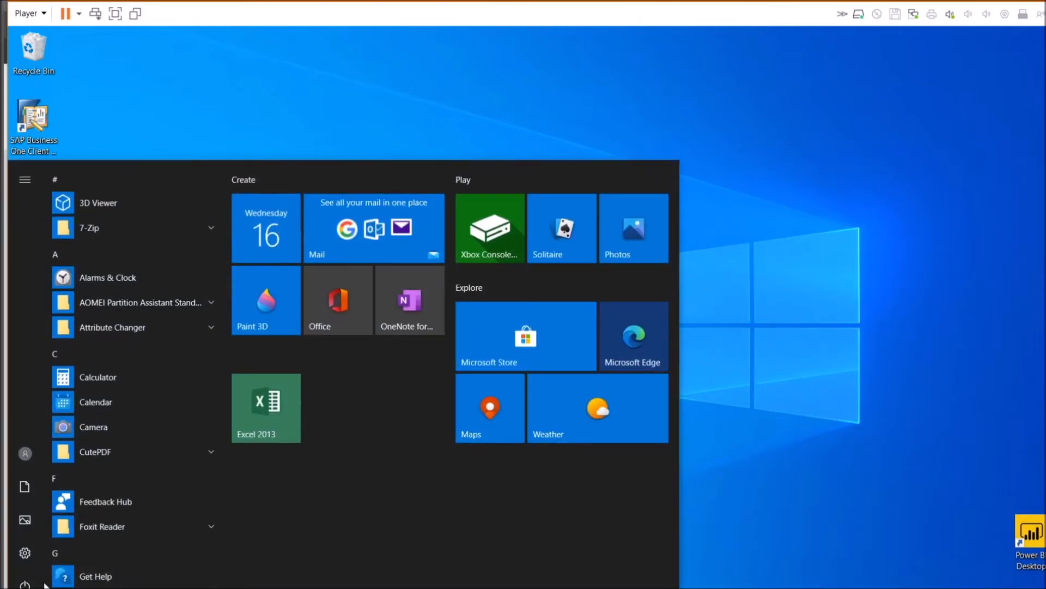
pyautogui.scroll(-5, 55, 544)
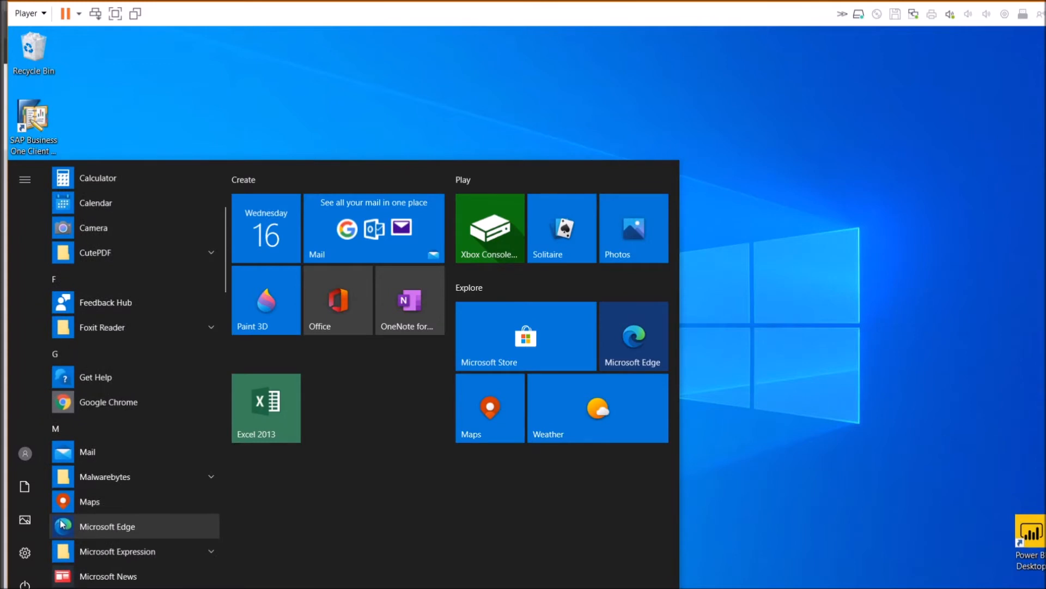
pyautogui.scroll(-5, 60, 525)
pyautogui.click(200, 428)
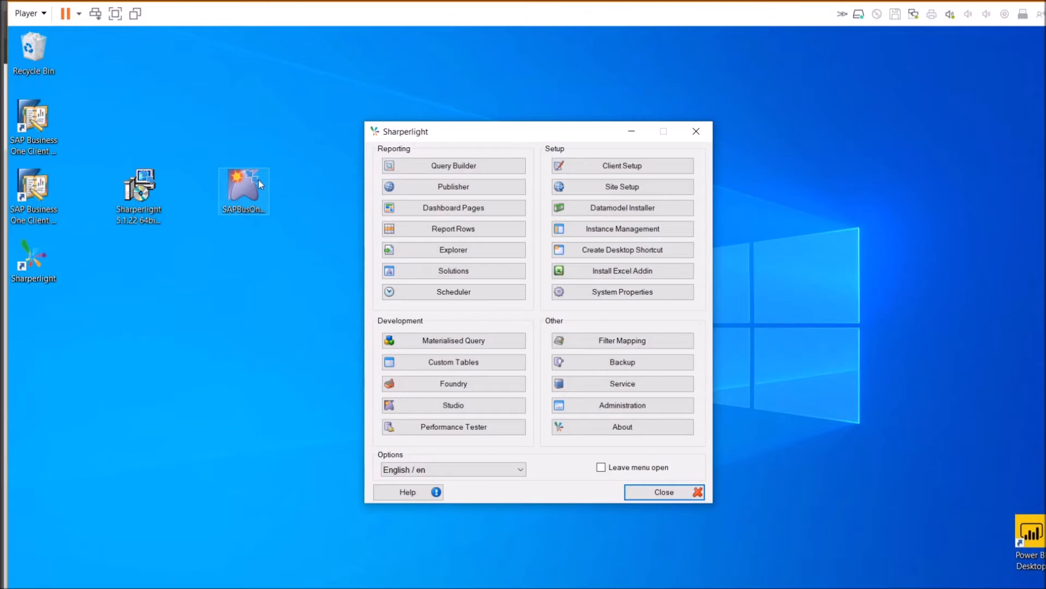
# Update the SAP Business One datamodel from Desktop\SAPBusOne.meta to 1.9.84, then force-recompile its product files
pyautogui.click(599, 216)
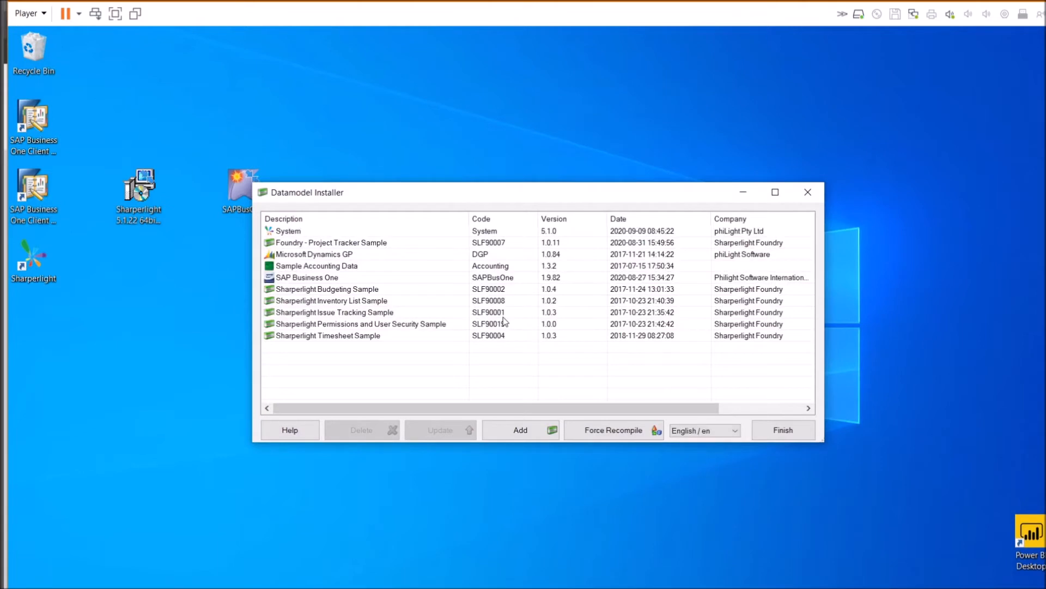
pyautogui.click(423, 279)
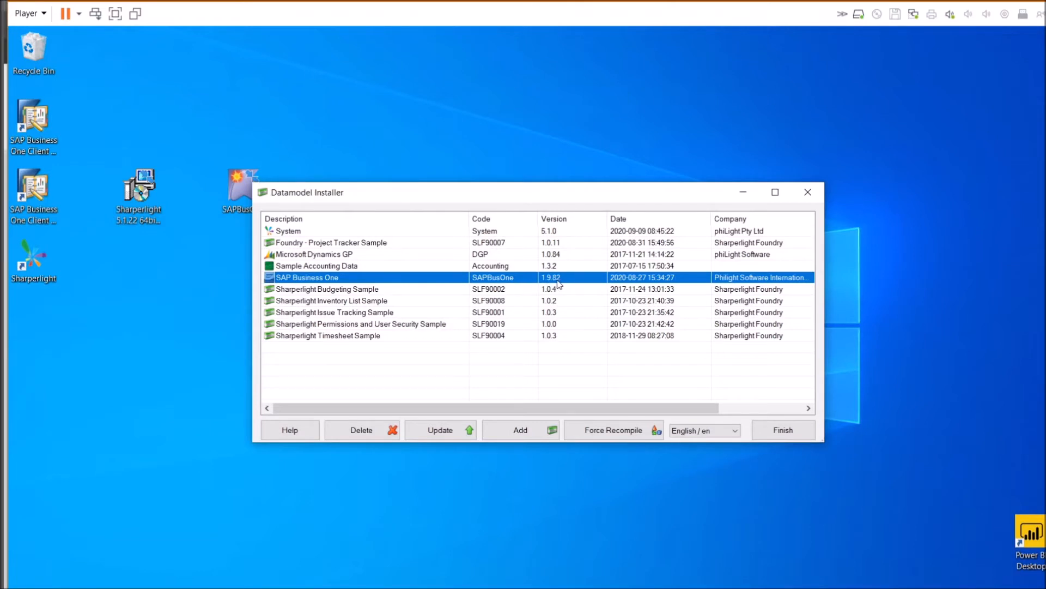
pyautogui.click(441, 430)
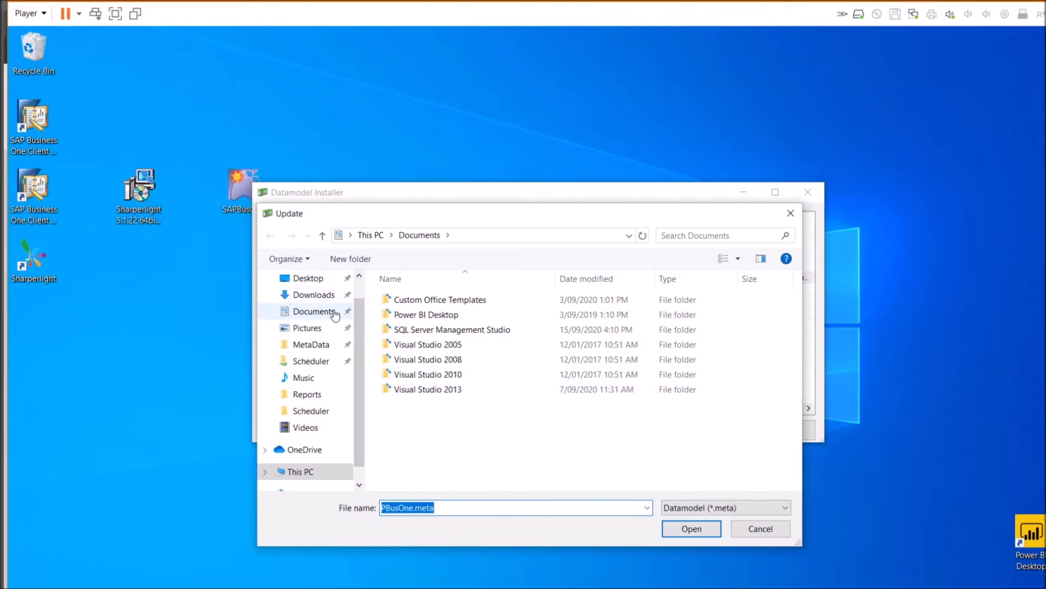
pyautogui.click(315, 284)
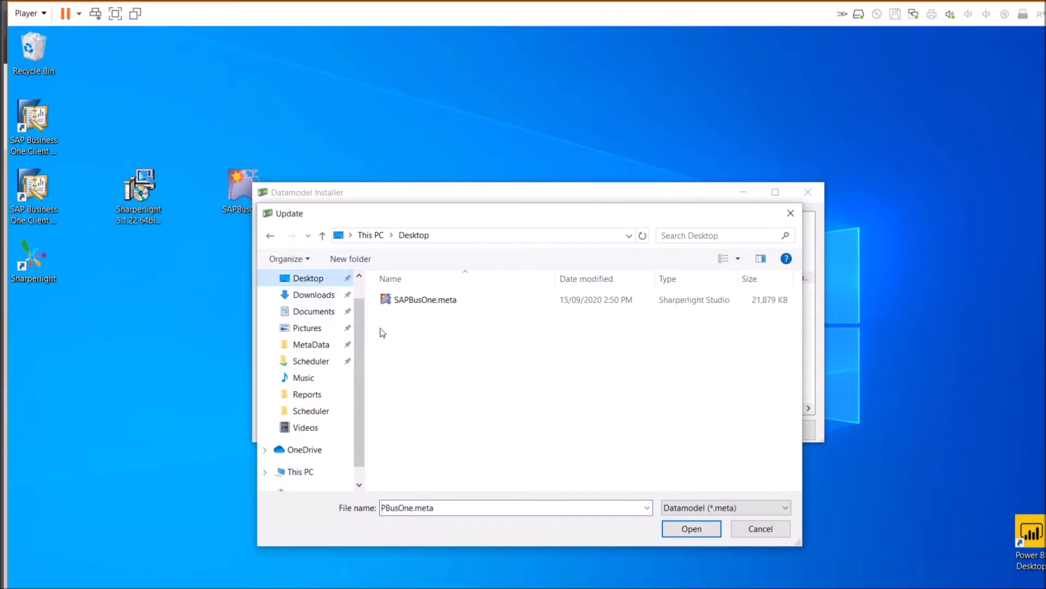
pyautogui.click(412, 302)
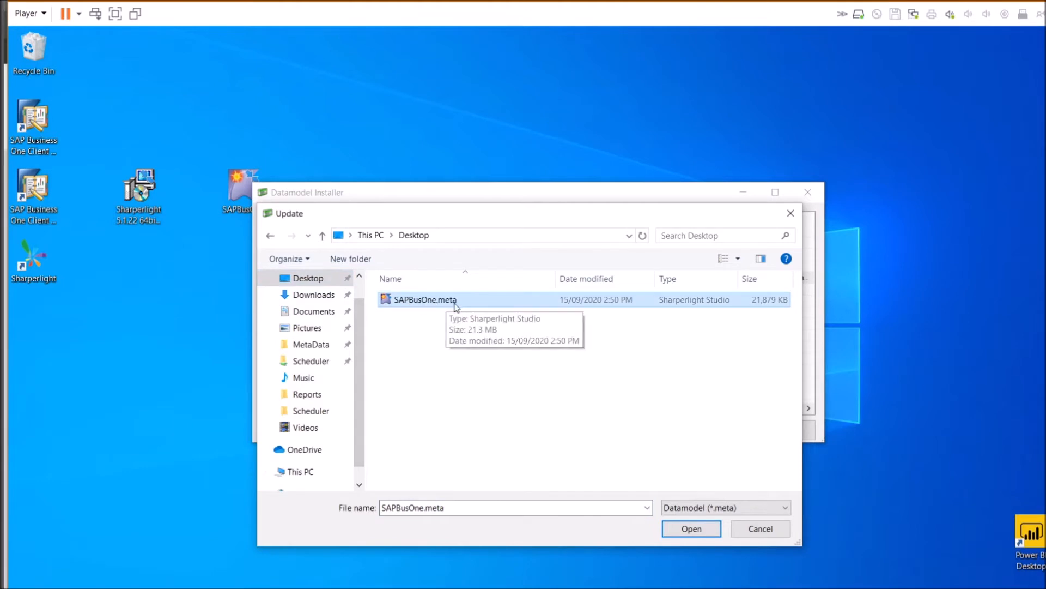
pyautogui.doubleClick(456, 301)
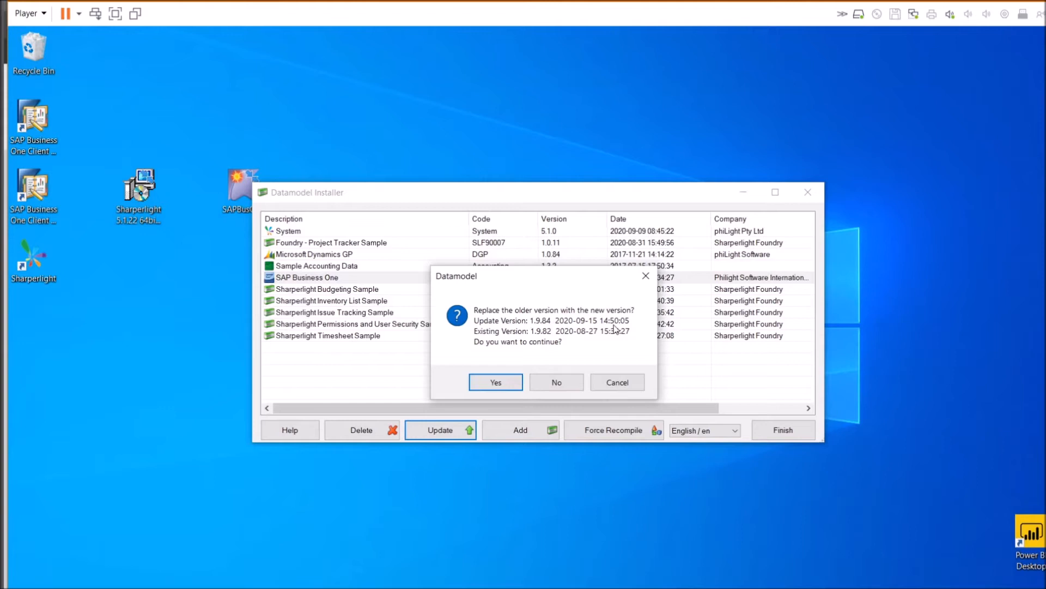
pyautogui.click(496, 382)
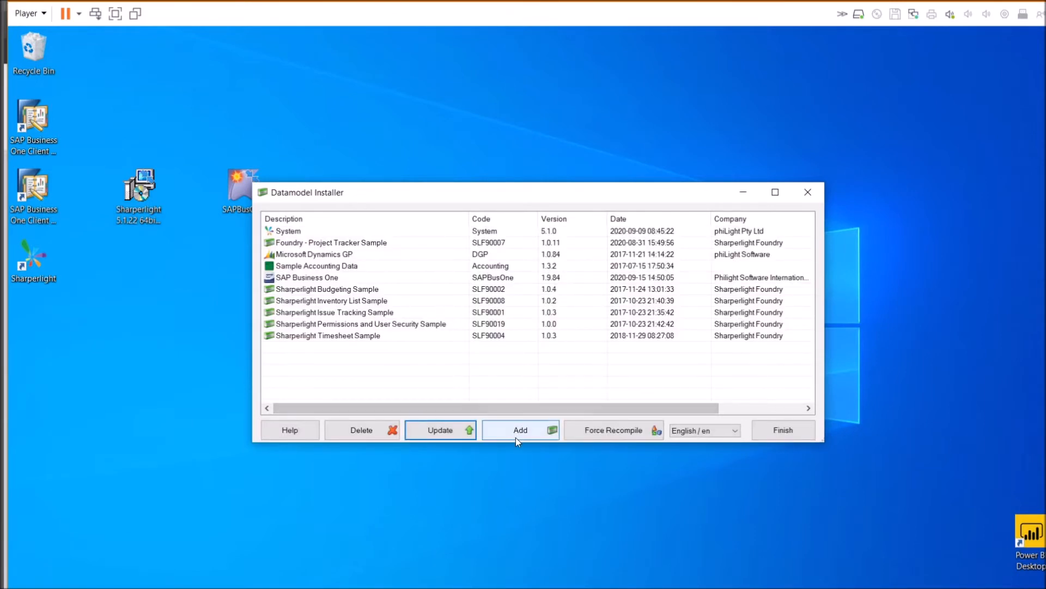
pyautogui.click(399, 283)
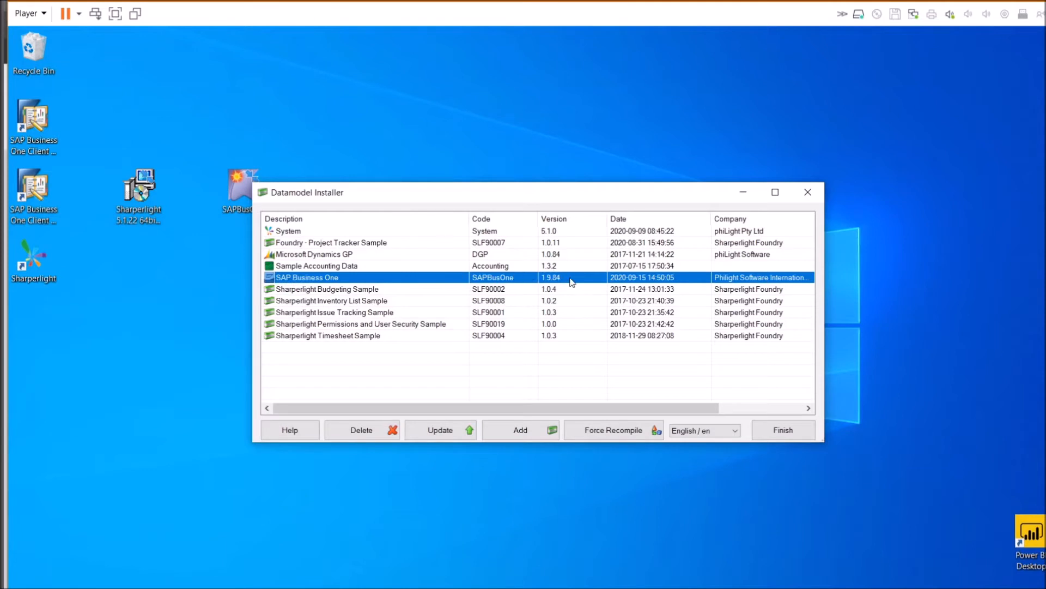
pyautogui.click(598, 438)
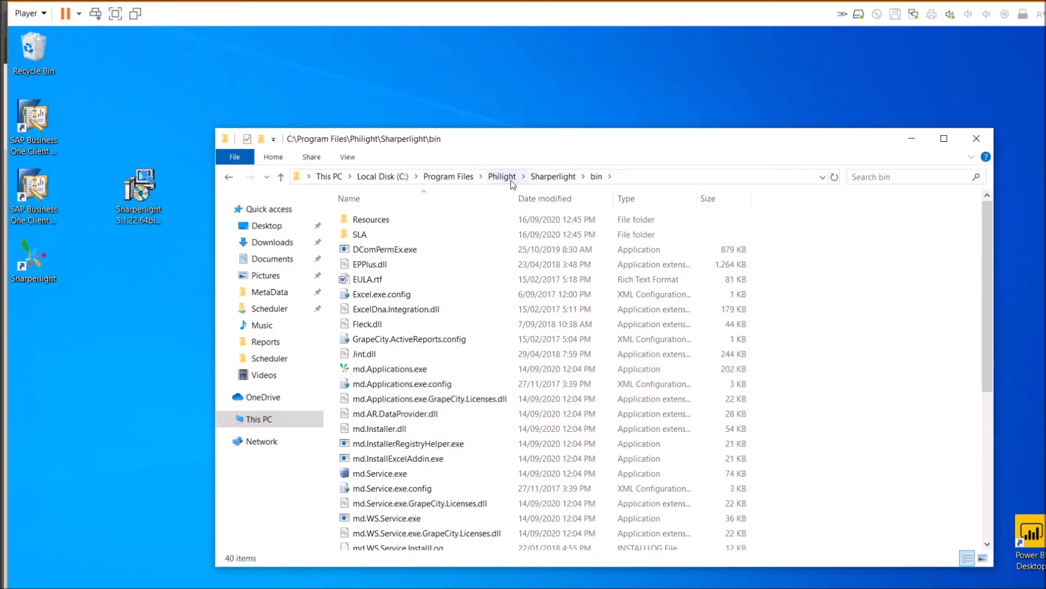
# Select md.Applications.exe in the bin folder, then open Client Setup from the Sharperlight menu
pyautogui.click(370, 369)
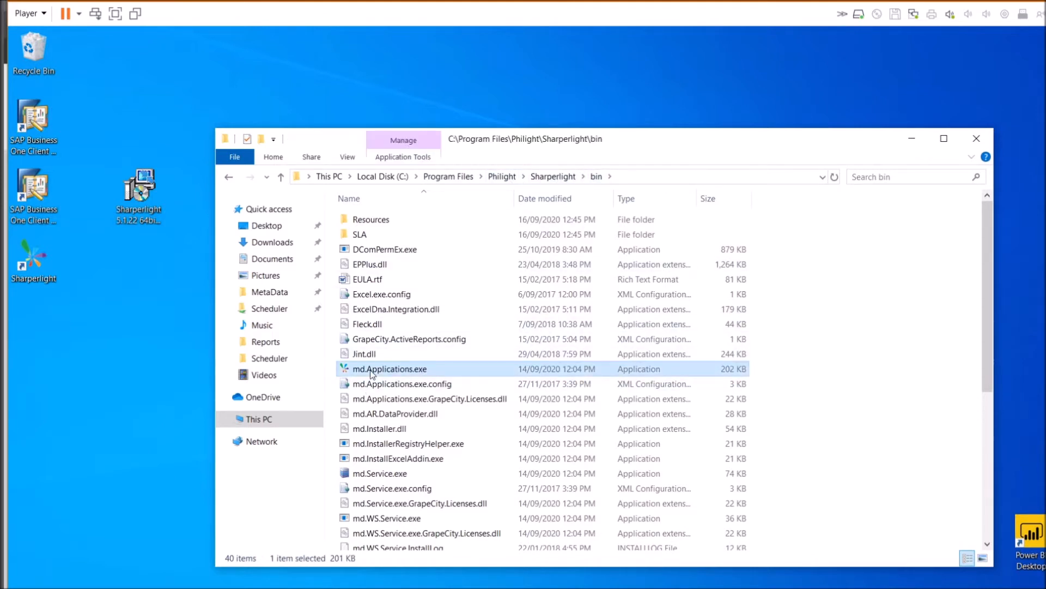
pyautogui.click(38, 266)
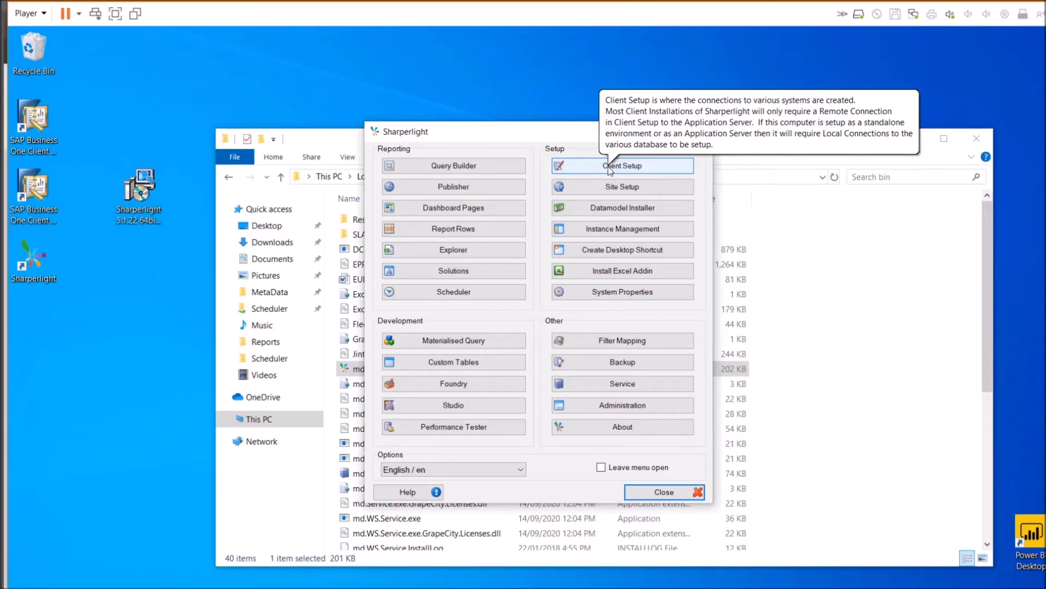
pyautogui.click(611, 171)
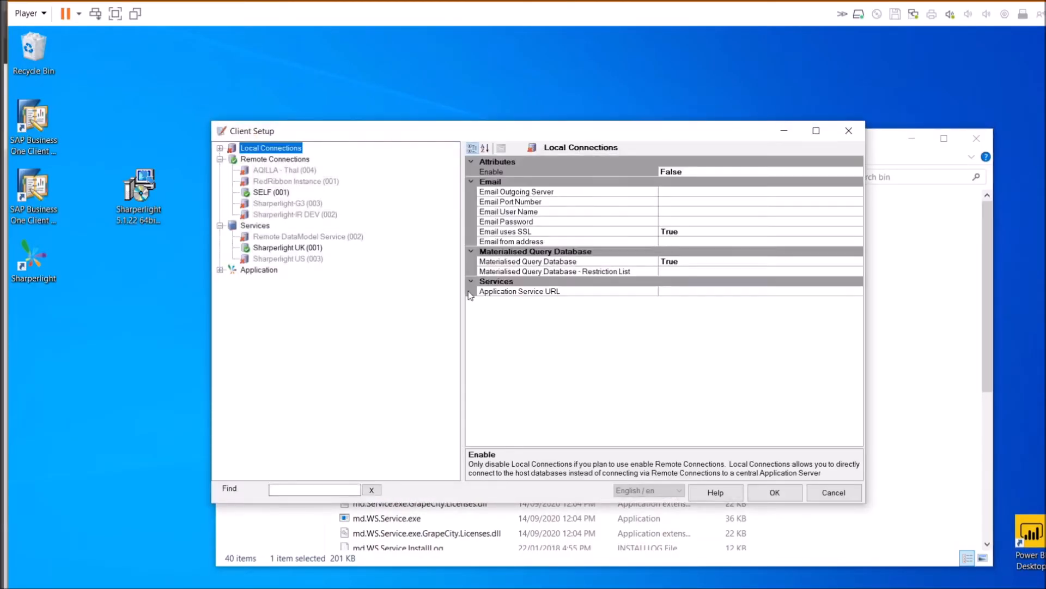
# Disable Remote Connections and enable Local Connections
pyautogui.rightClick(266, 160)
pyautogui.click(277, 170)
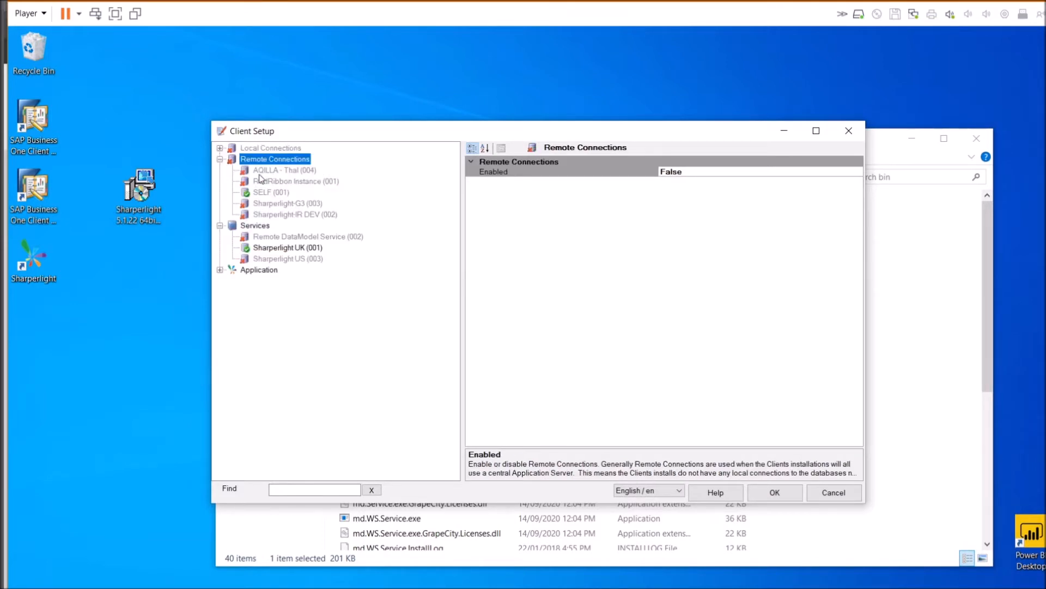
pyautogui.rightClick(252, 149)
pyautogui.click(279, 159)
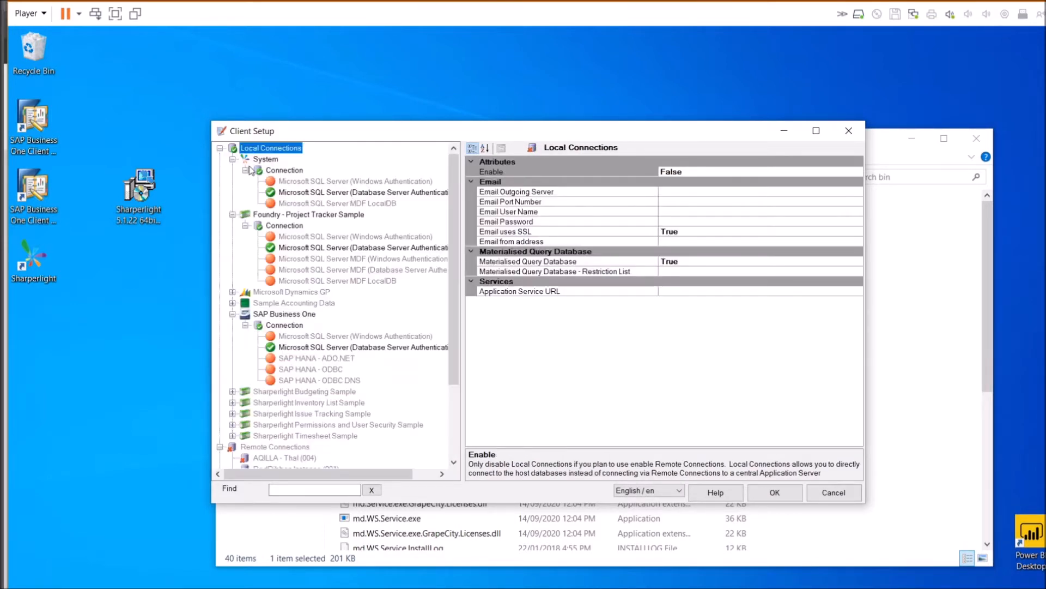
# Test the System SQL connection (catalog SharperLight) successfully, then show the SAP Business One SQL Server settings
pyautogui.click(294, 193)
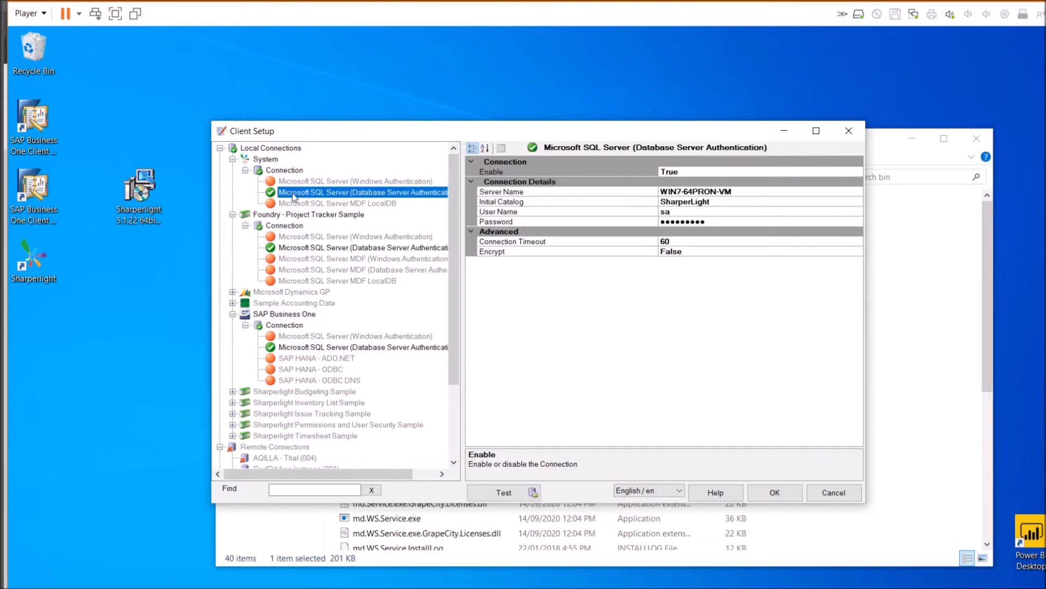
pyautogui.click(711, 202)
pyautogui.moveTo(711, 202); pyautogui.dragTo(660, 202)
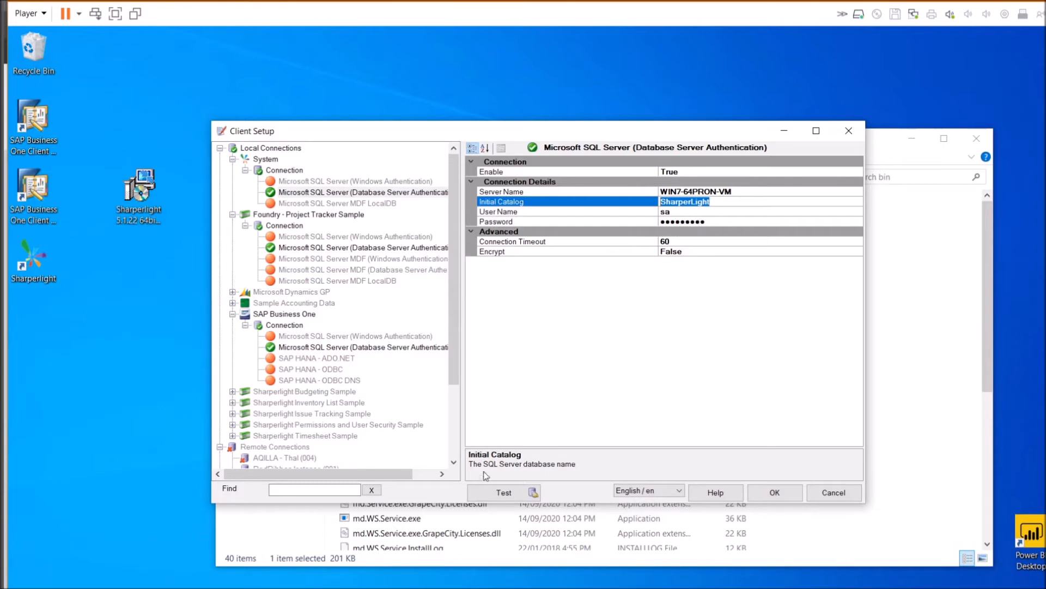
pyautogui.click(486, 493)
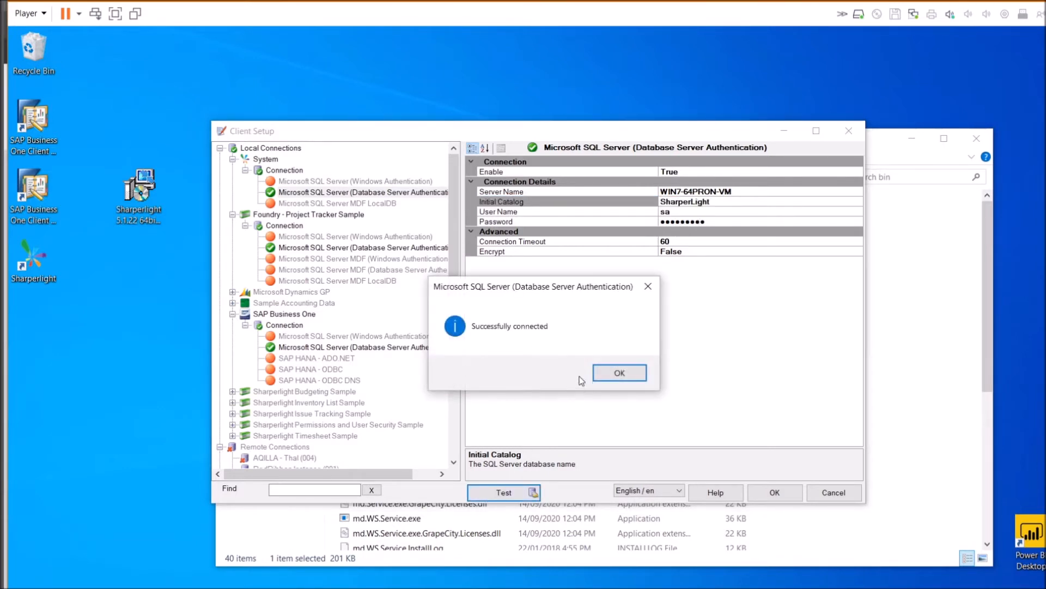
pyautogui.click(609, 374)
pyautogui.click(271, 313)
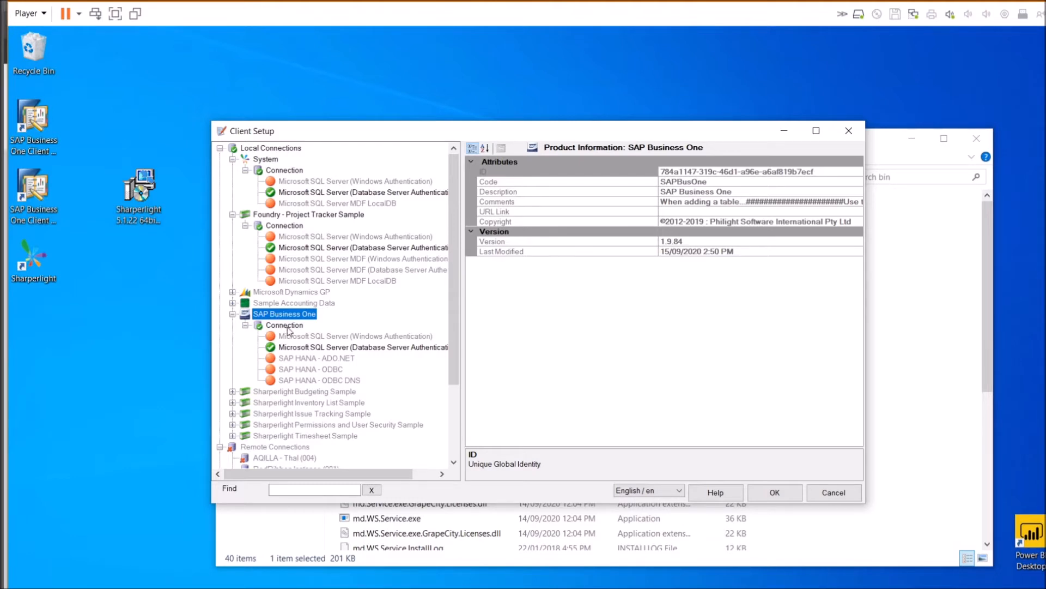
pyautogui.click(300, 347)
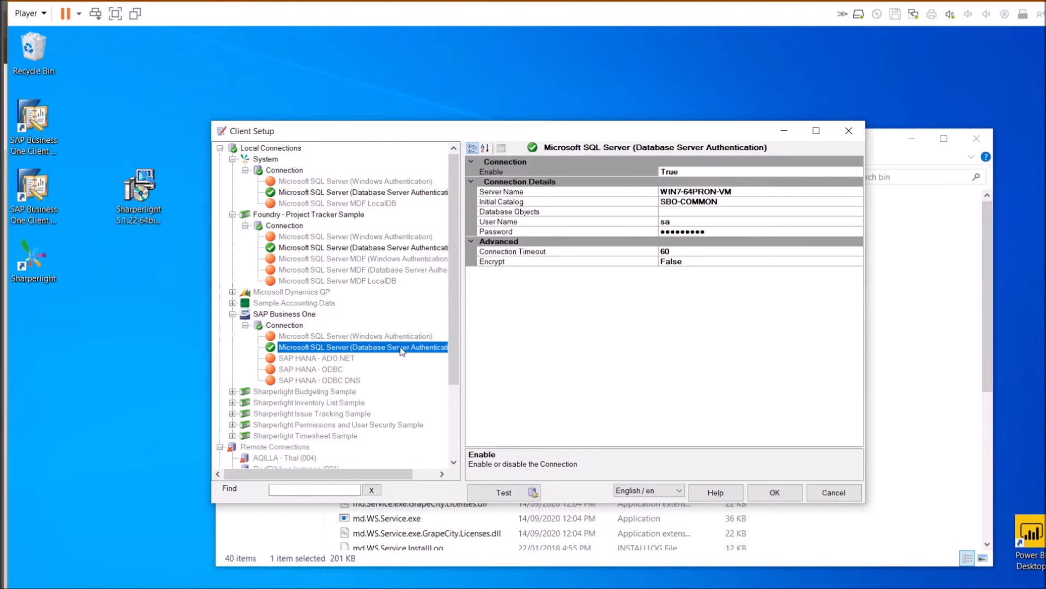
# Review the SAP Business One database-authentication server name, SBO-COMMON catalog, user name and password
pyautogui.click(714, 193)
pyautogui.moveTo(732, 192); pyautogui.dragTo(601, 183)
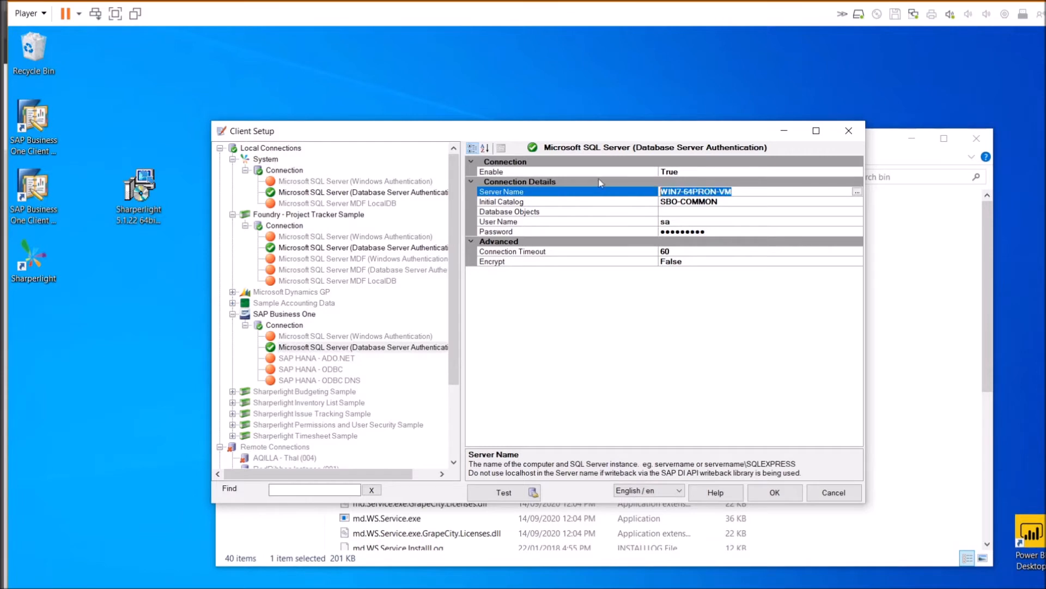
pyautogui.click(699, 201)
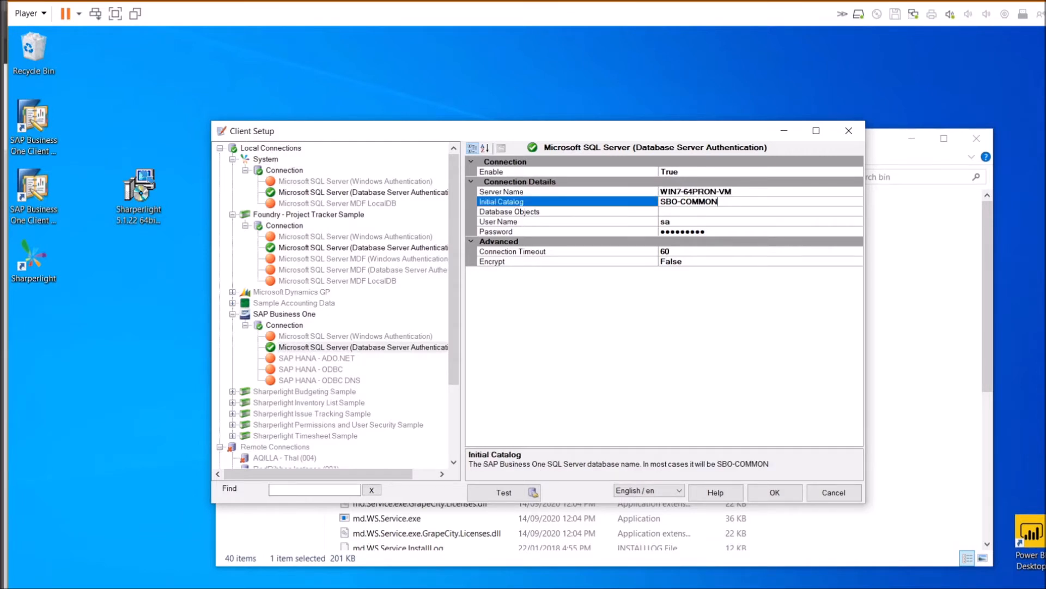
pyautogui.click(669, 222)
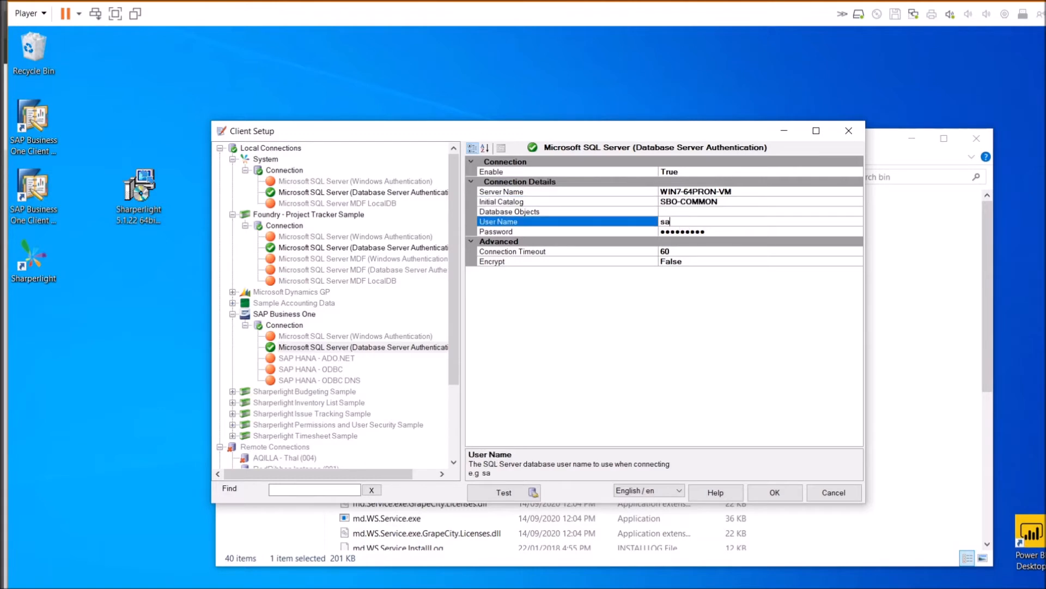
pyautogui.click(731, 232)
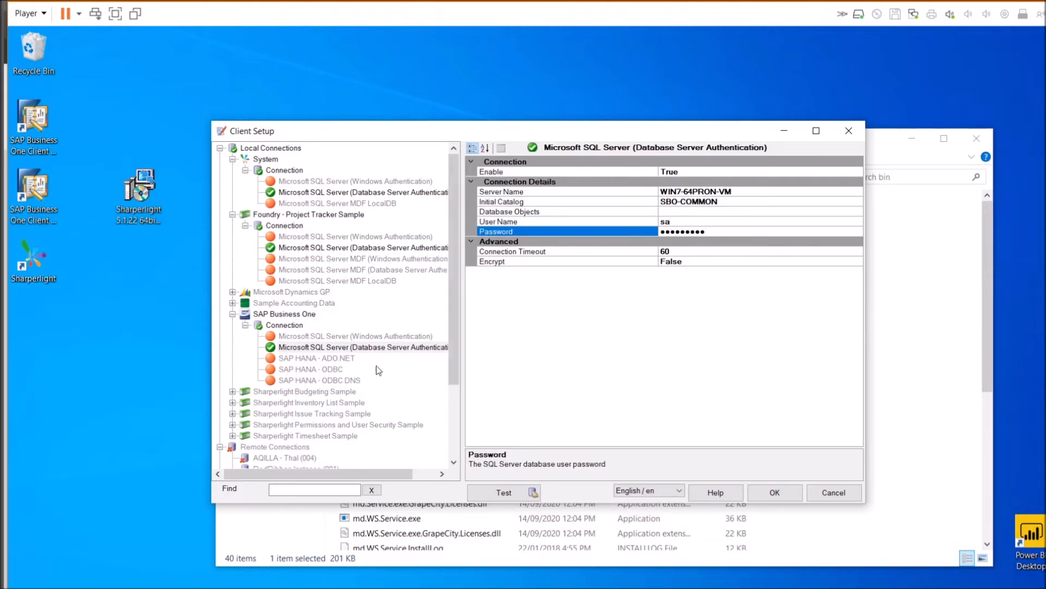
# Check the Windows Authentication connection's Database Objects setting, then bring the Services list forward
pyautogui.click(287, 337)
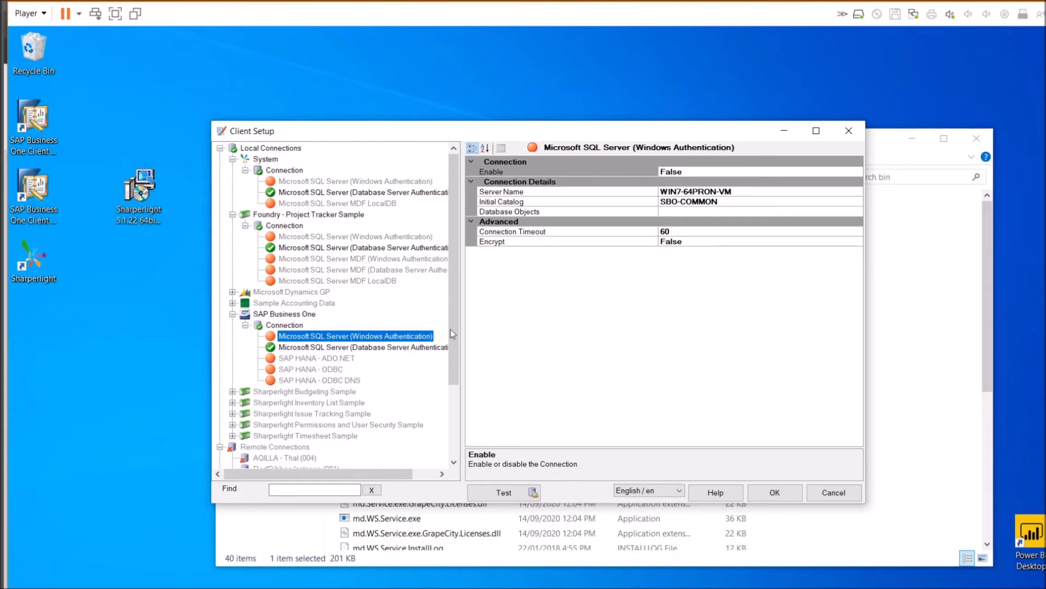
pyautogui.click(671, 211)
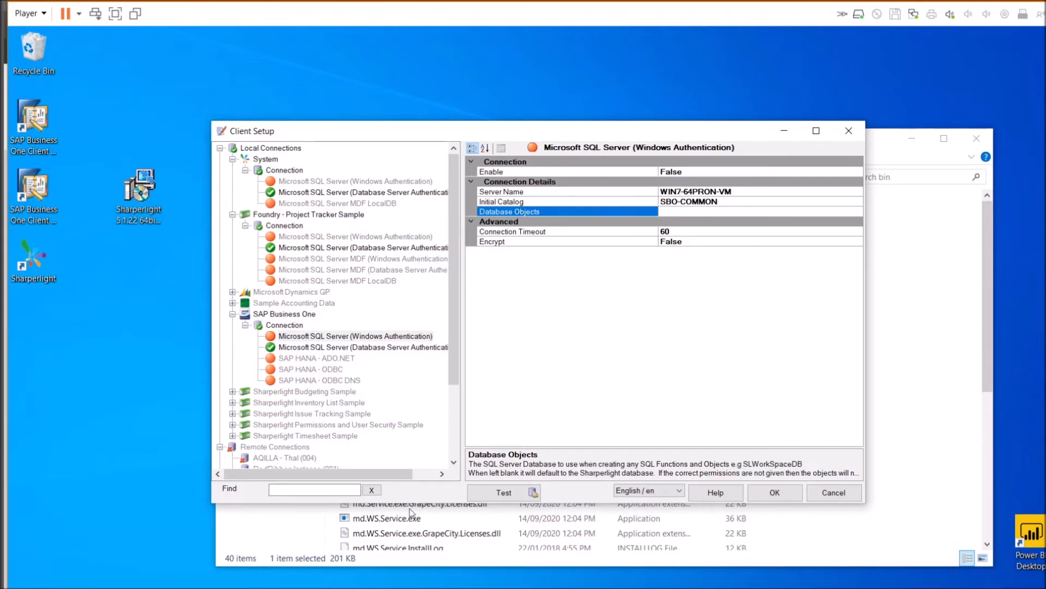
pyautogui.moveTo(226, 588)
pyautogui.click(254, 543)
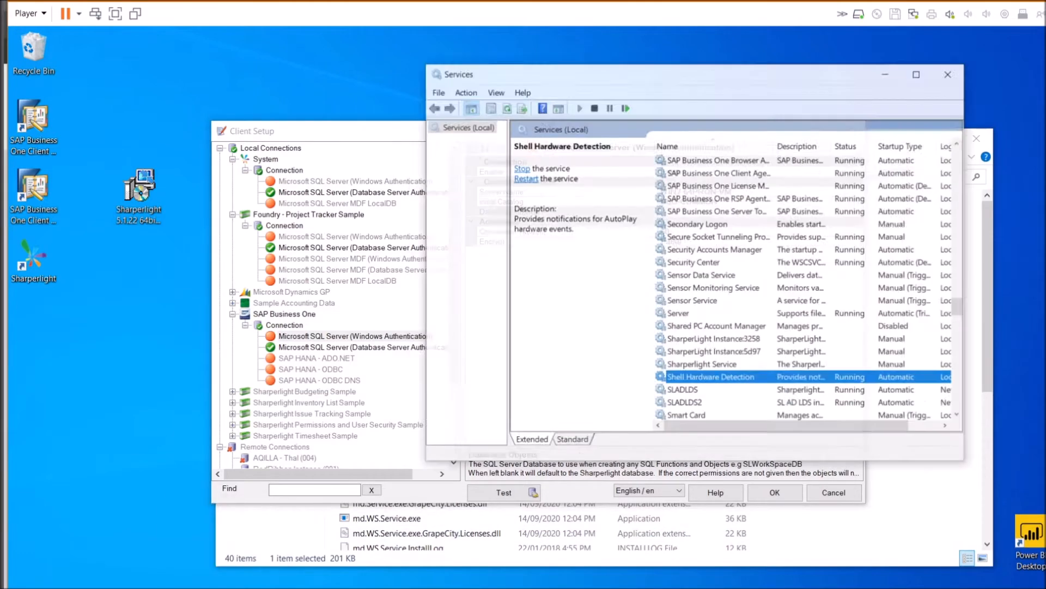
# Open the Sharperlight Service properties and check its Log On account settings
pyautogui.click(752, 357)
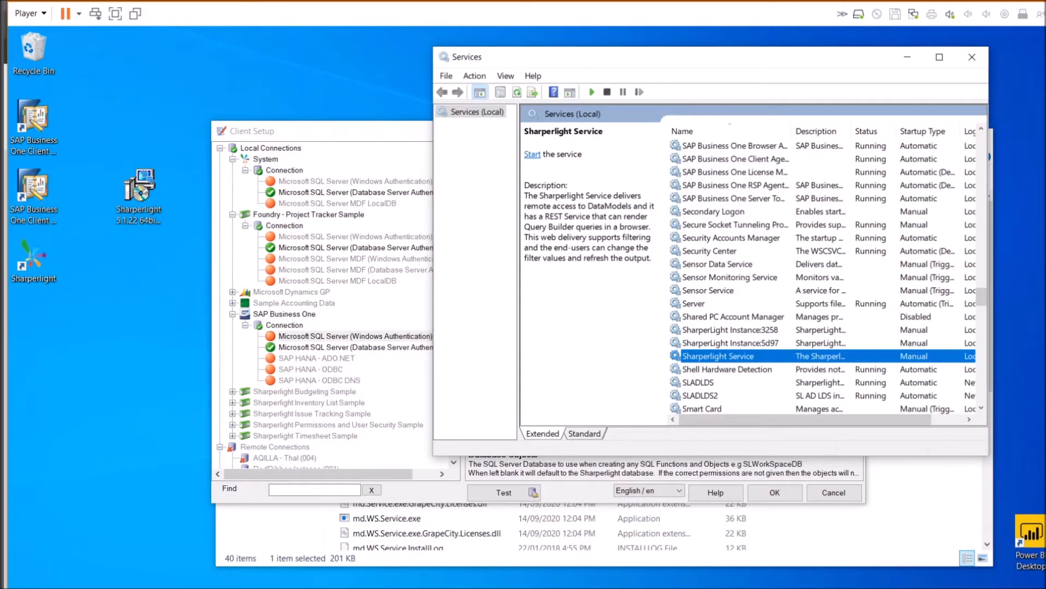
pyautogui.moveTo(723, 422); pyautogui.dragTo(826, 425)
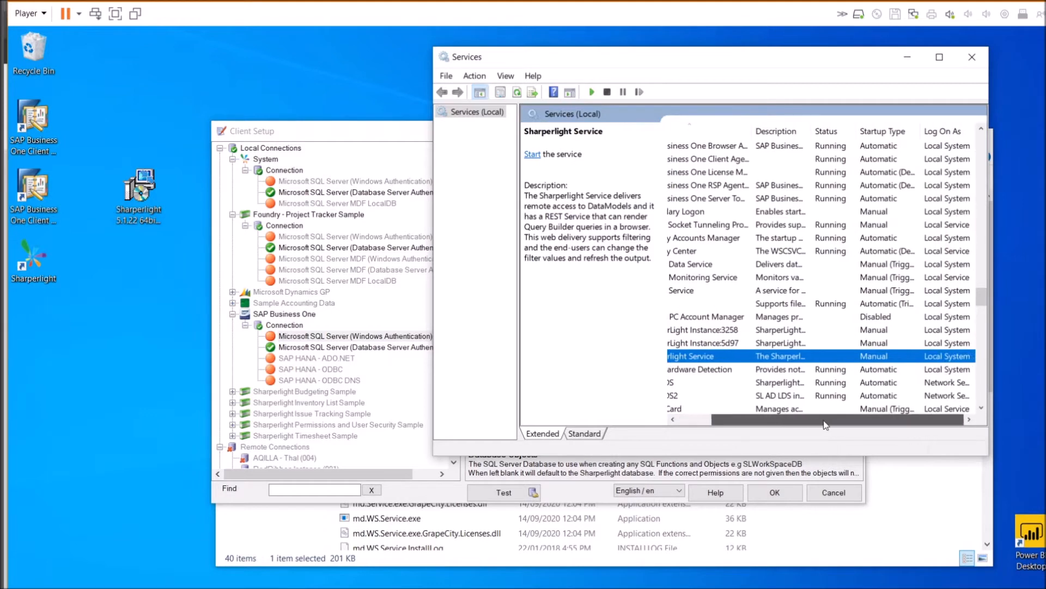
pyautogui.click(746, 358)
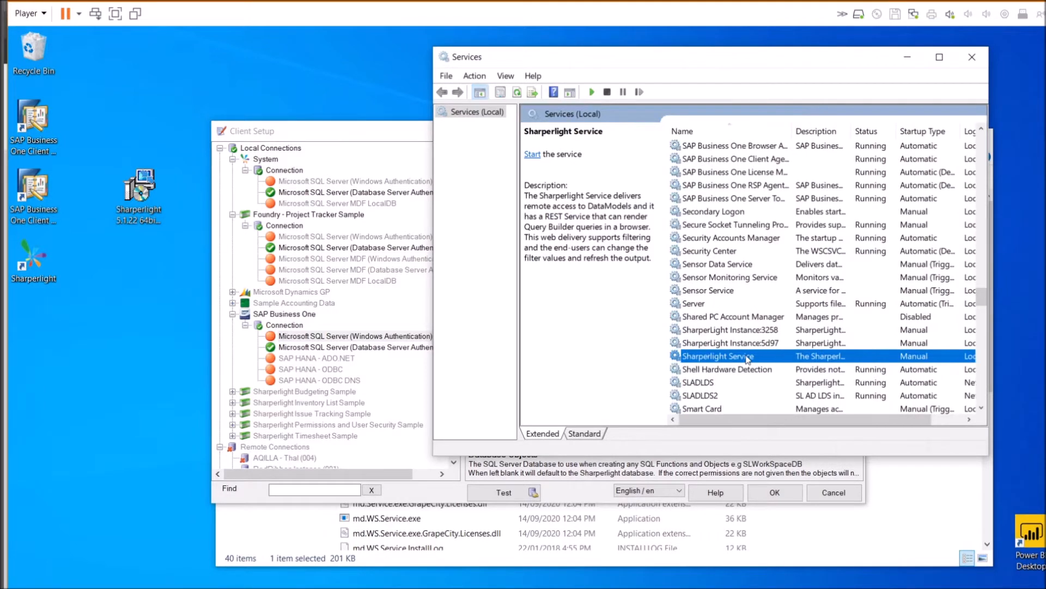
pyautogui.doubleClick(750, 360)
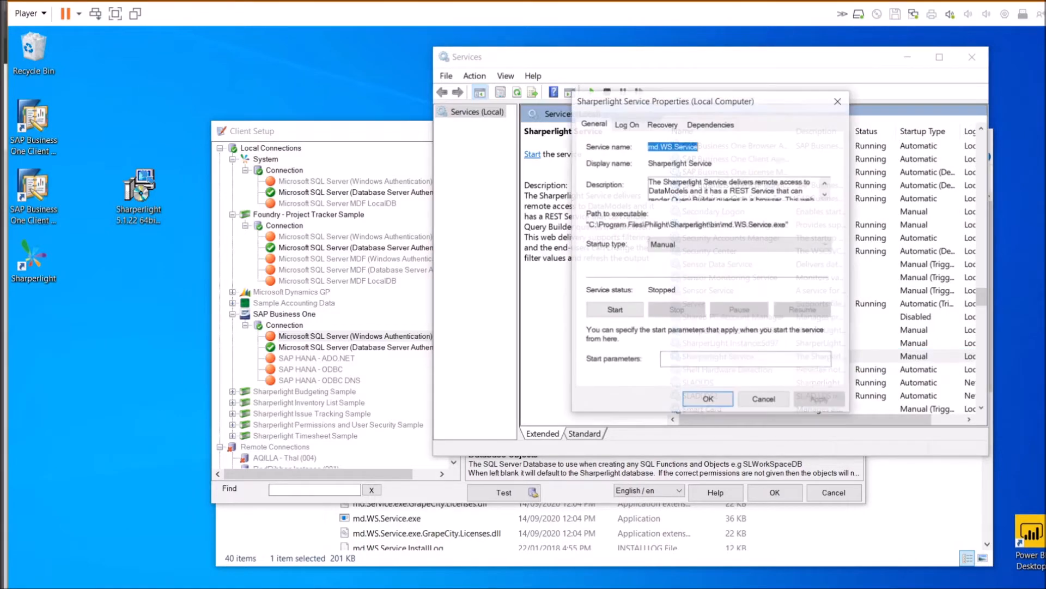
pyautogui.click(627, 126)
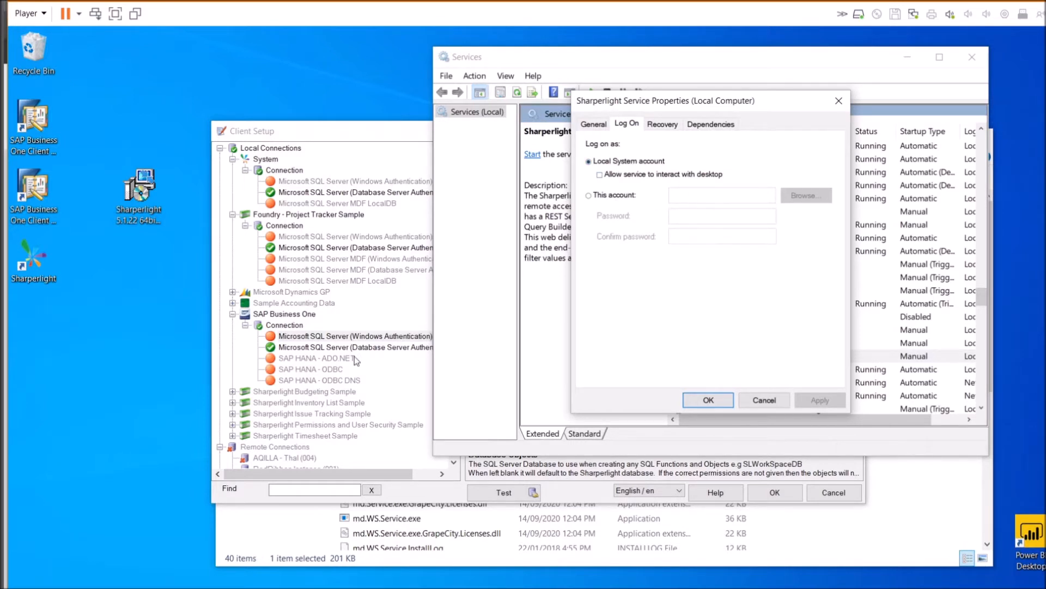
# Close the service properties unchanged and show the SAP HANA - ADO.NET connection in Client Setup
pyautogui.click(356, 337)
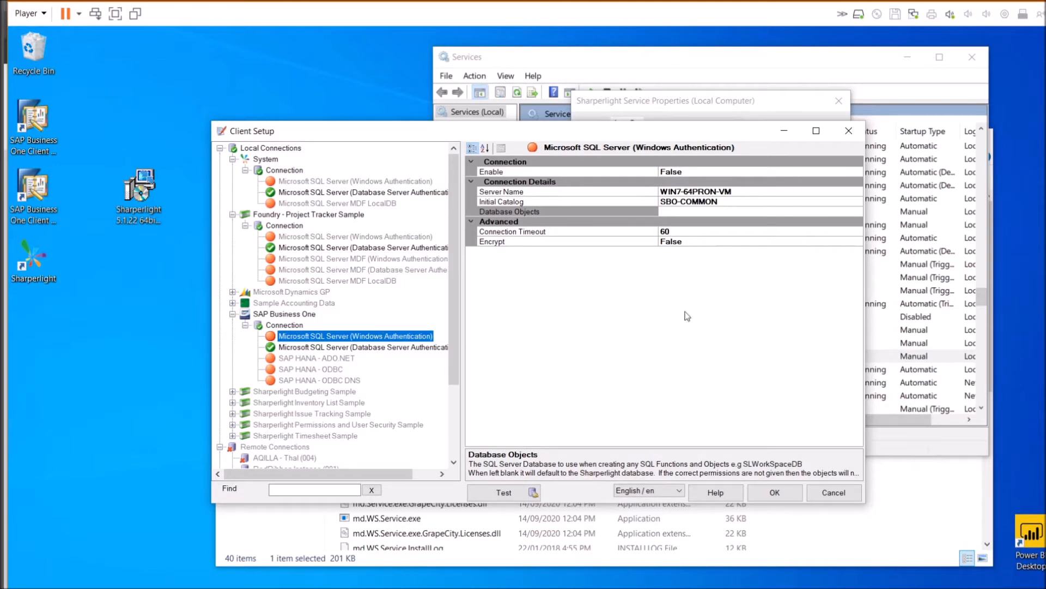
pyautogui.click(902, 359)
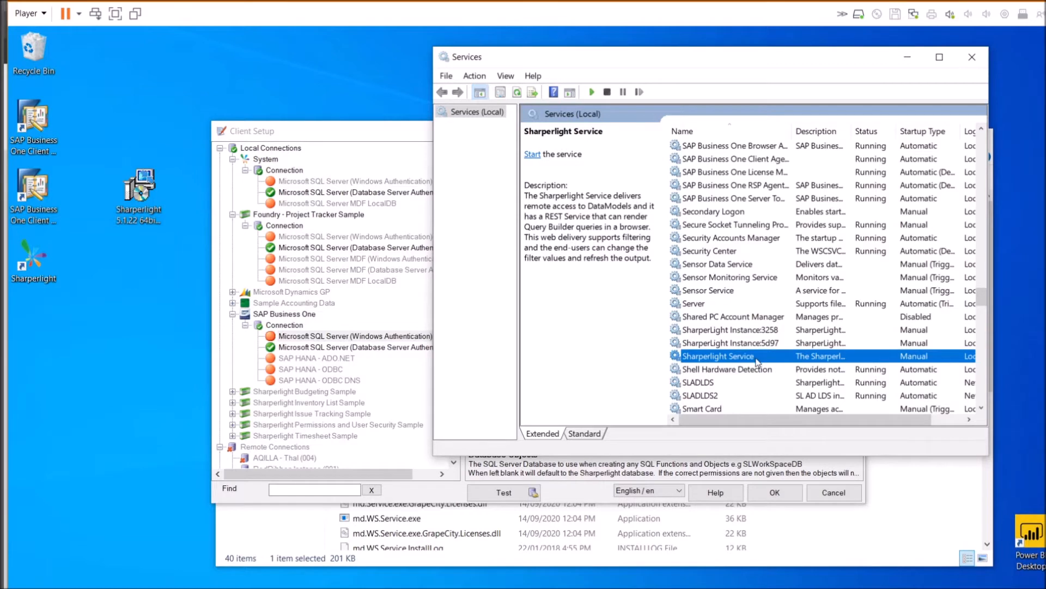
pyautogui.doubleClick(763, 358)
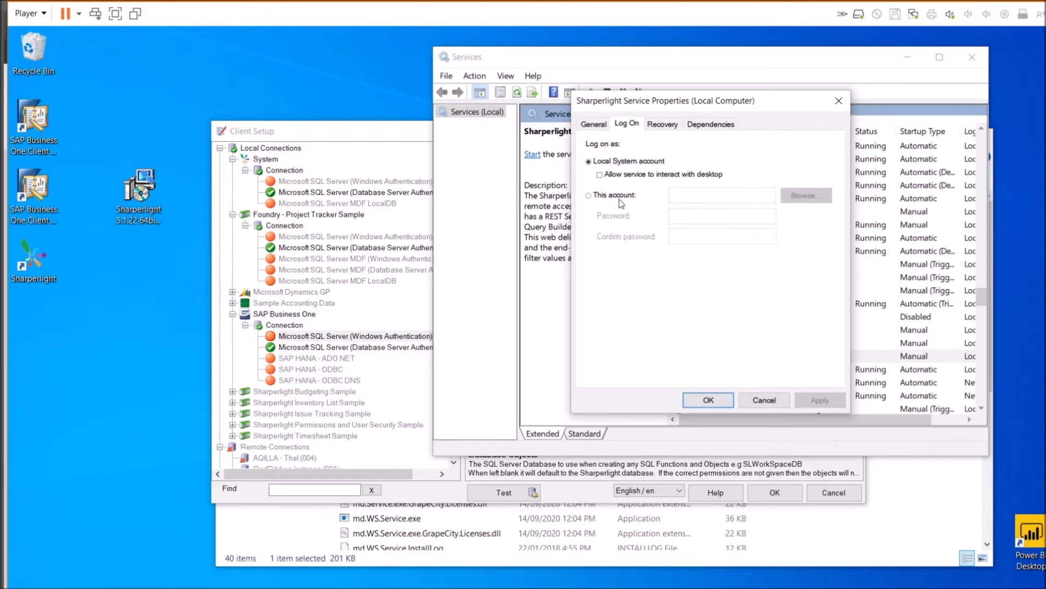
pyautogui.click(765, 401)
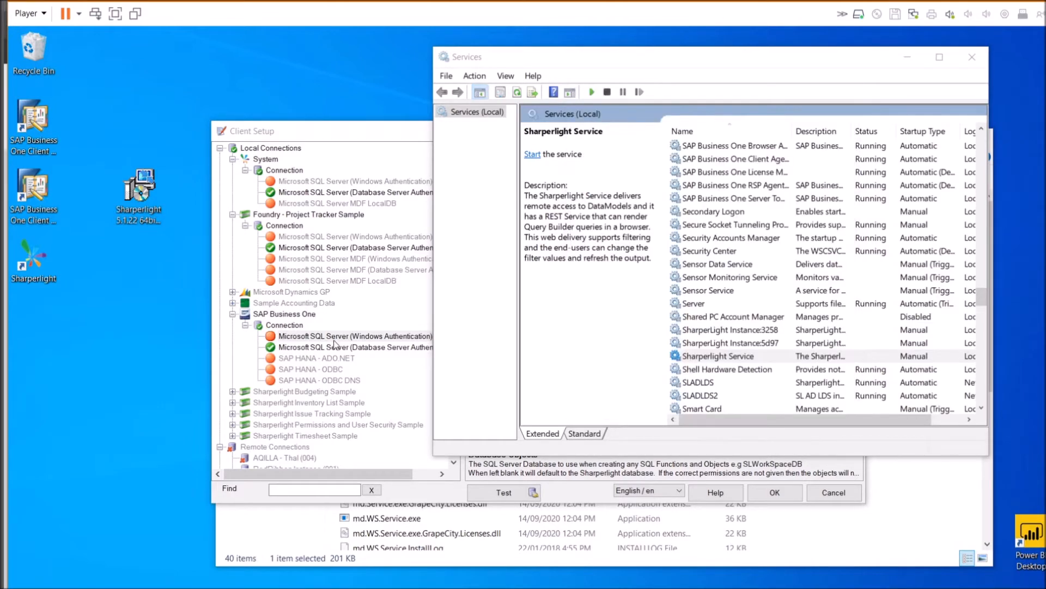
pyautogui.click(318, 362)
pyautogui.click(317, 362)
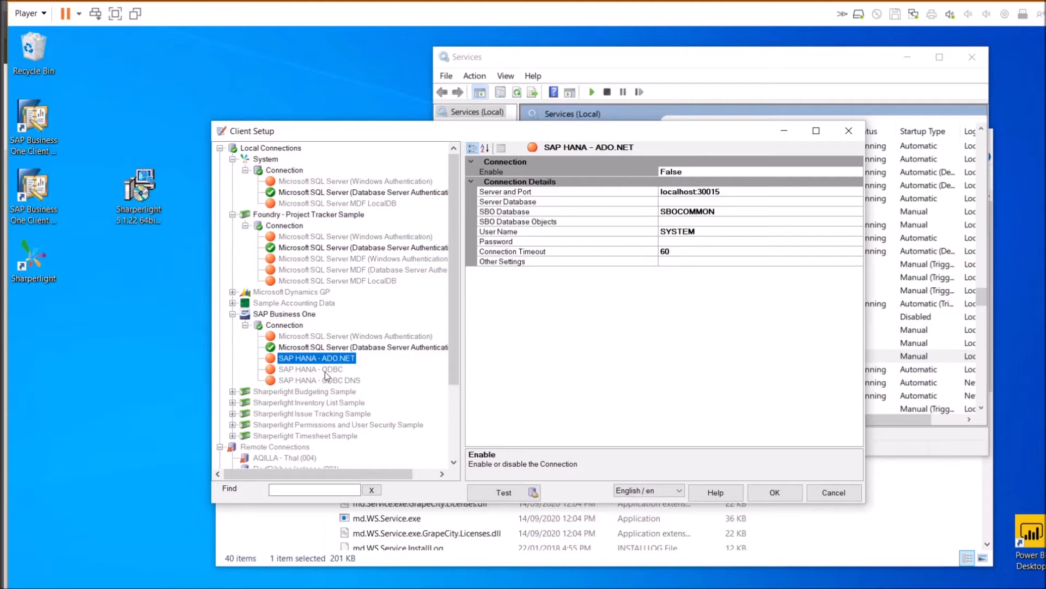
# Compare the SAP HANA ODBC and ADO.NET connections and inspect the localhost Server and Port value
pyautogui.click(326, 370)
pyautogui.click(329, 358)
pyautogui.click(327, 370)
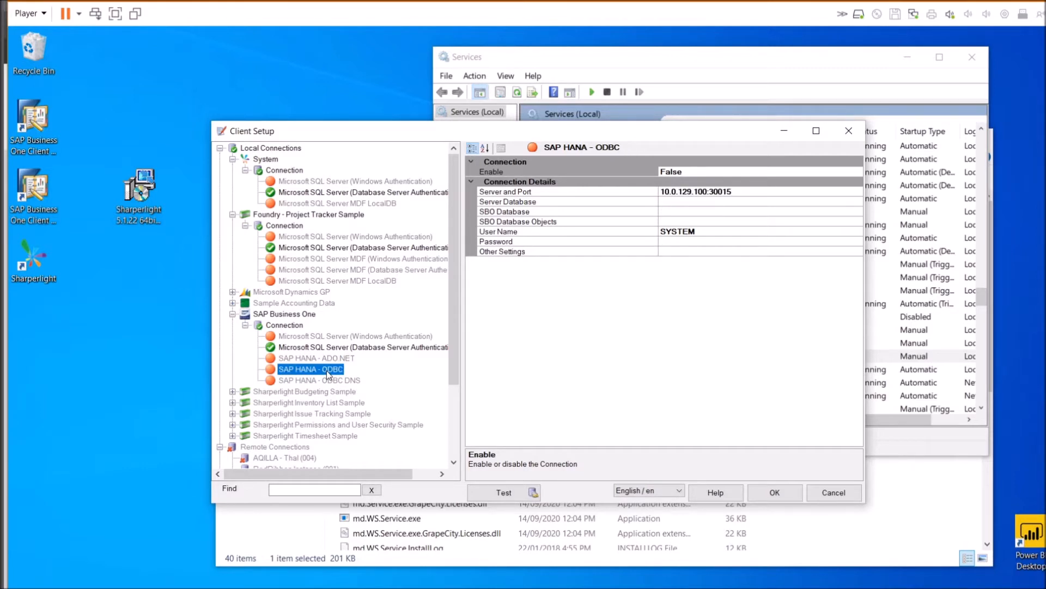
pyautogui.click(329, 360)
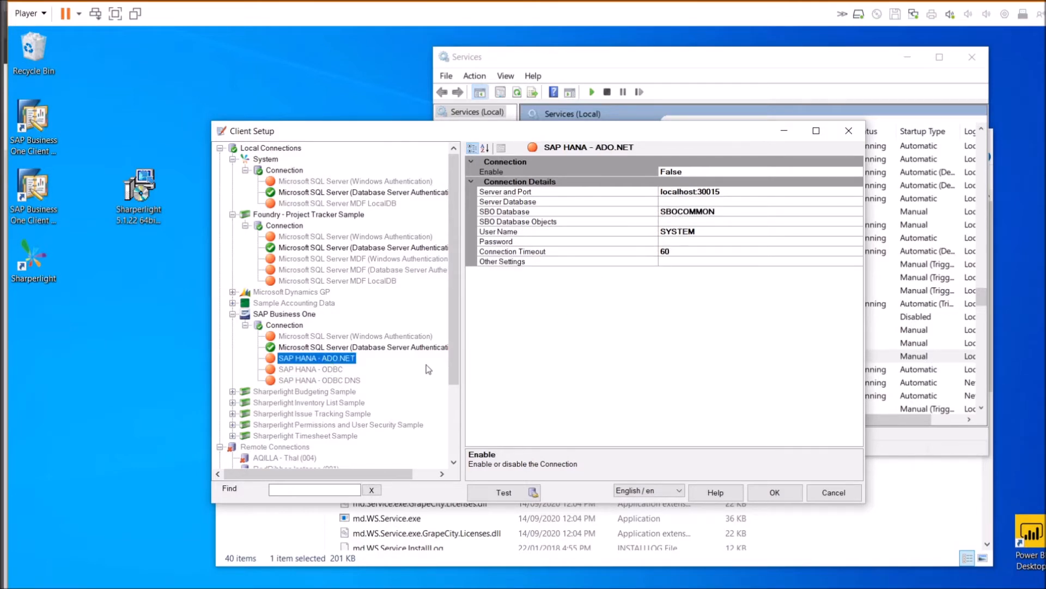
pyautogui.click(696, 192)
pyautogui.moveTo(695, 191); pyautogui.dragTo(657, 196)
pyautogui.click(340, 359)
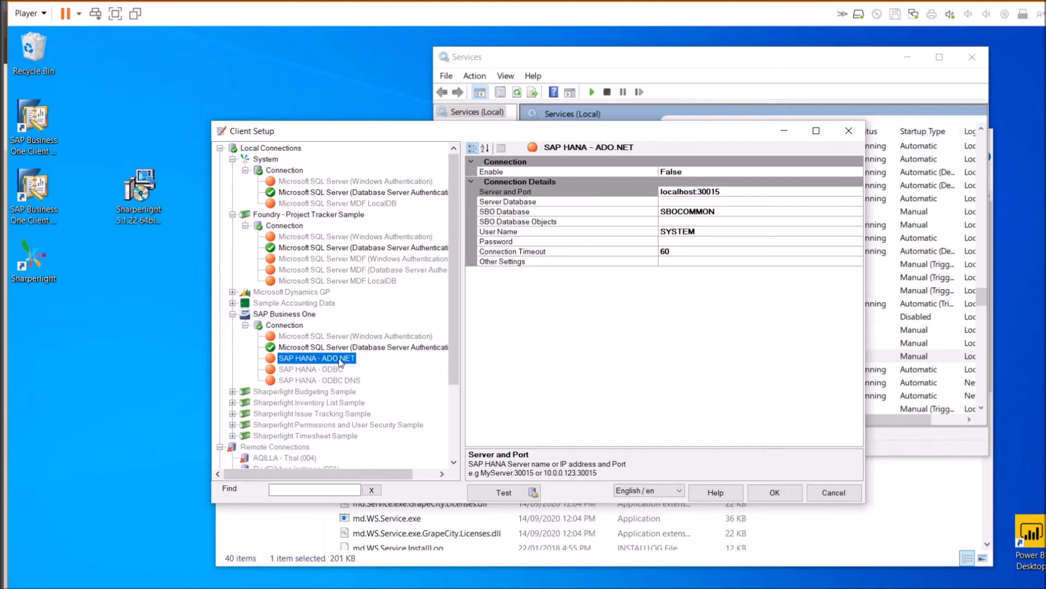
pyautogui.click(689, 192)
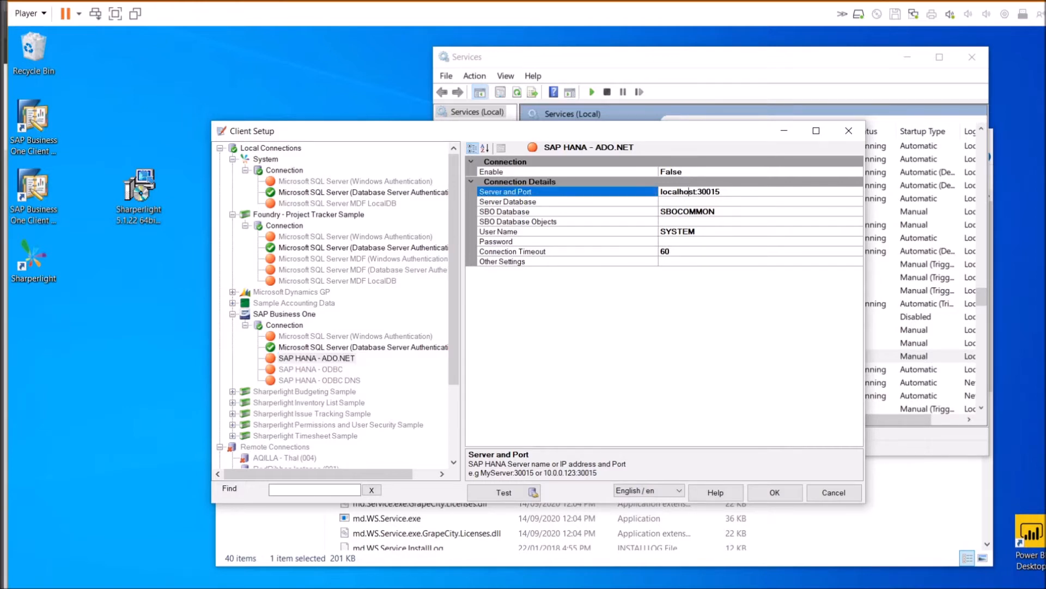
pyautogui.moveTo(696, 192); pyautogui.dragTo(662, 192)
# Test the SQL Server Database Server Authentication connection successfully and close Client Setup with OK
pyautogui.click(327, 348)
pyautogui.click(516, 492)
pyautogui.click(602, 375)
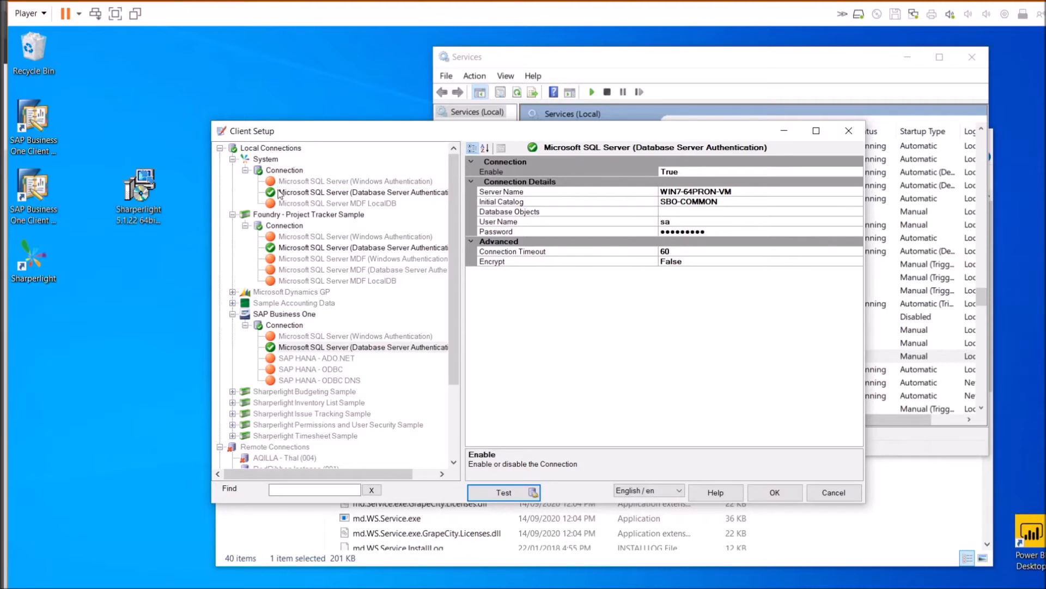
pyautogui.click(764, 494)
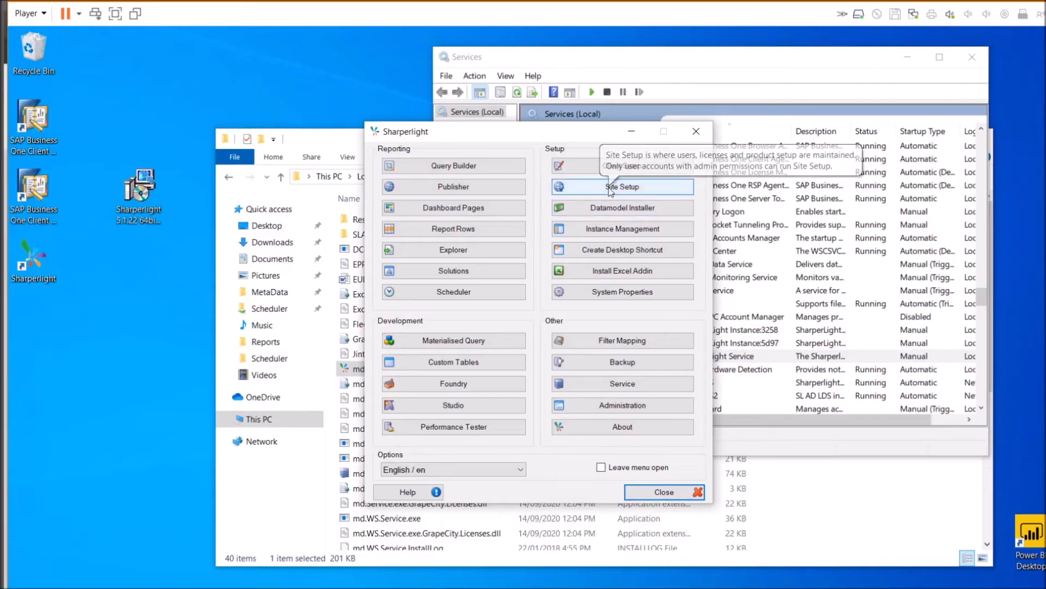
# Log in to Site Setup and review the administrator, BUILTIN\Administrators and WIN7-64PRON-VM\SL user details
pyautogui.click(610, 190)
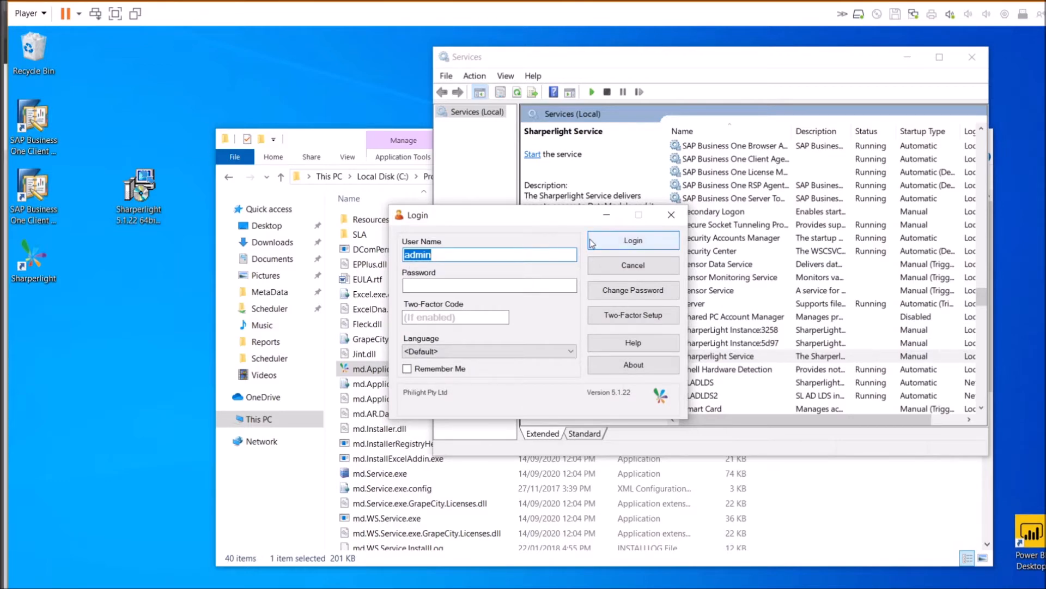
pyautogui.click(609, 244)
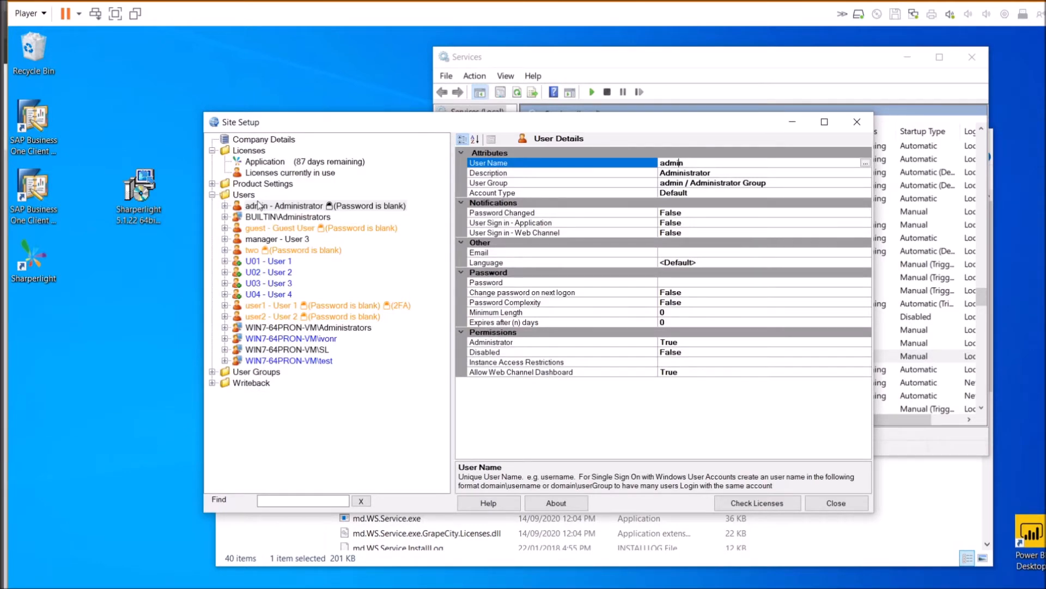
pyautogui.click(266, 210)
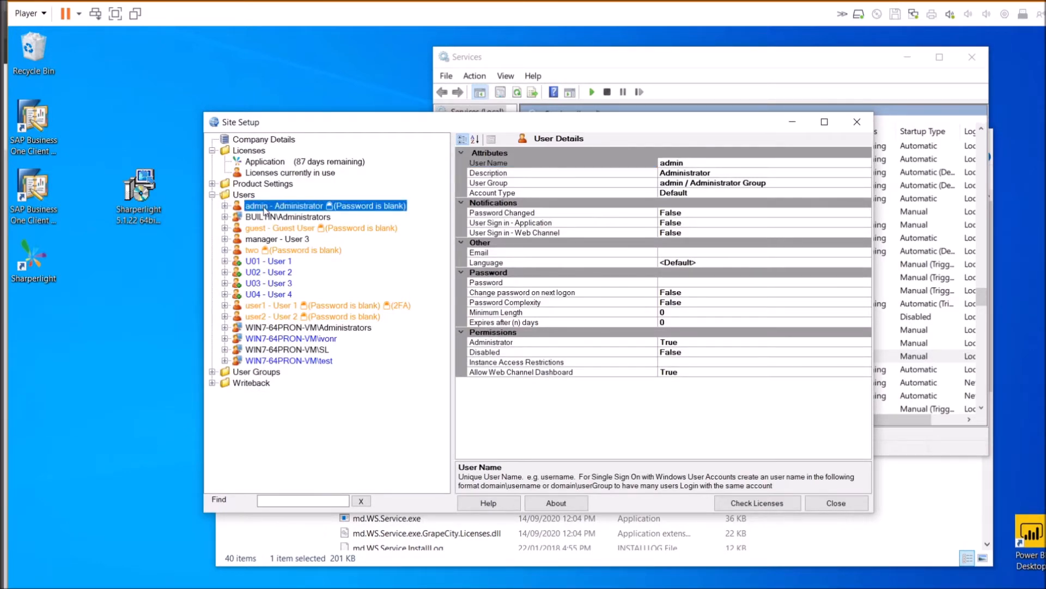
pyautogui.click(293, 219)
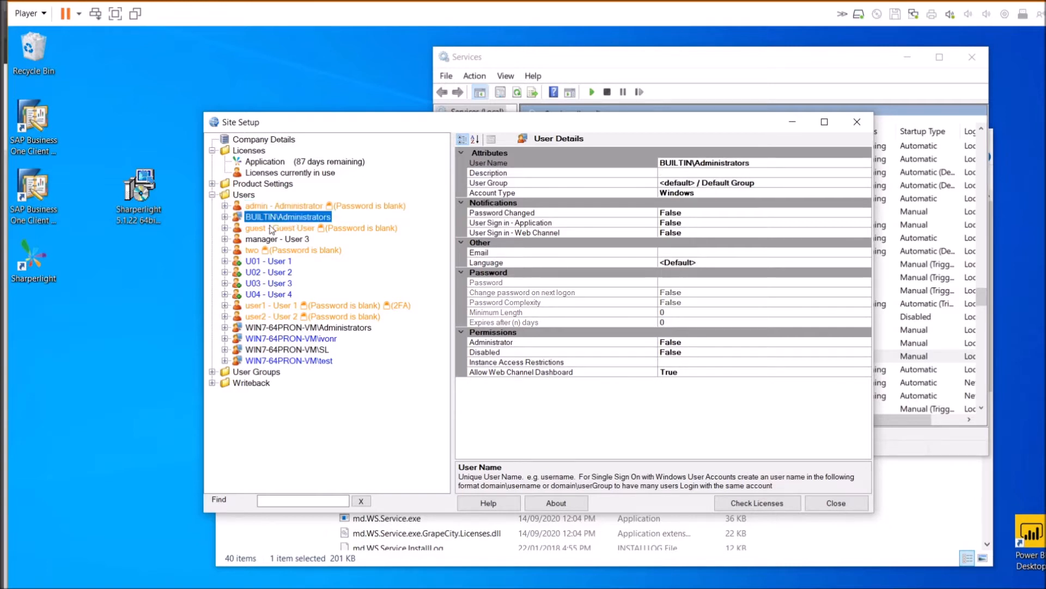
pyautogui.click(280, 339)
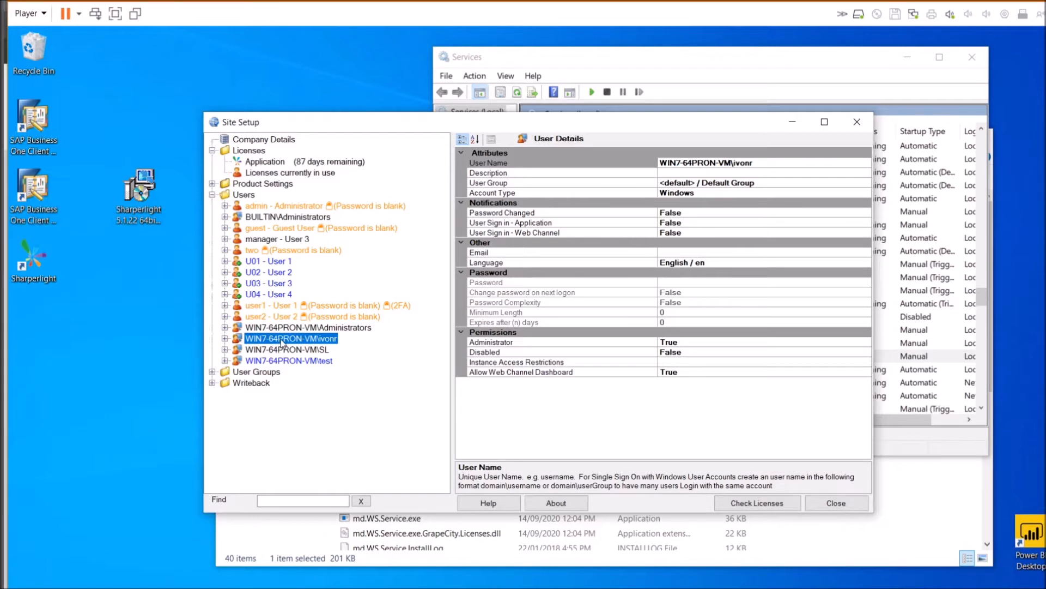
pyautogui.click(281, 345)
pyautogui.click(280, 340)
# Create new user U0001, cancel the Windows account lookup, and view WIN7-64PRON-VM\Administrators details
pyautogui.rightClick(246, 197)
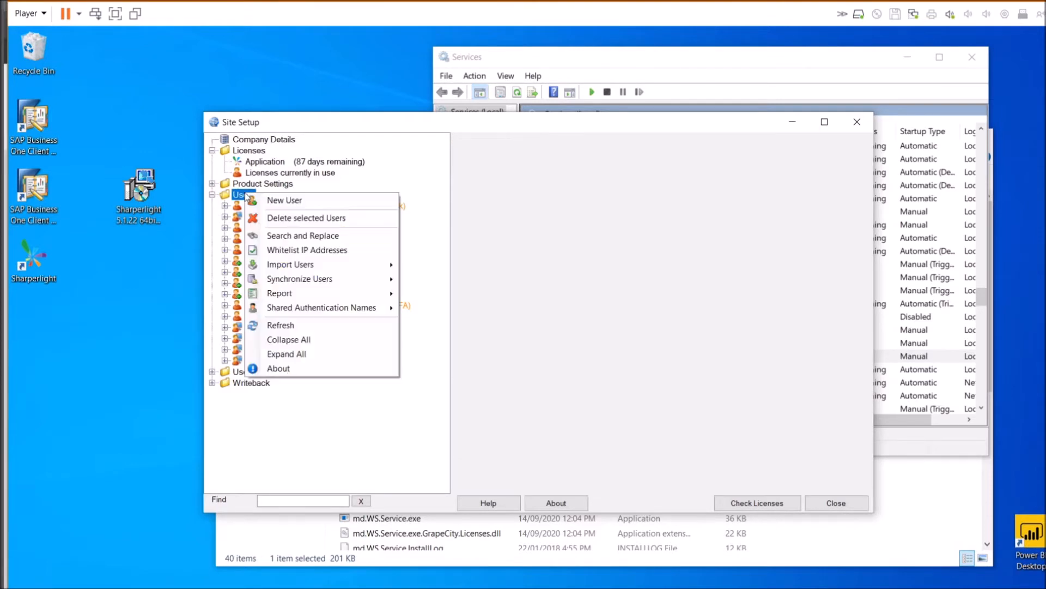
pyautogui.click(296, 206)
pyautogui.moveTo(691, 163); pyautogui.dragTo(621, 153)
pyautogui.click(865, 164)
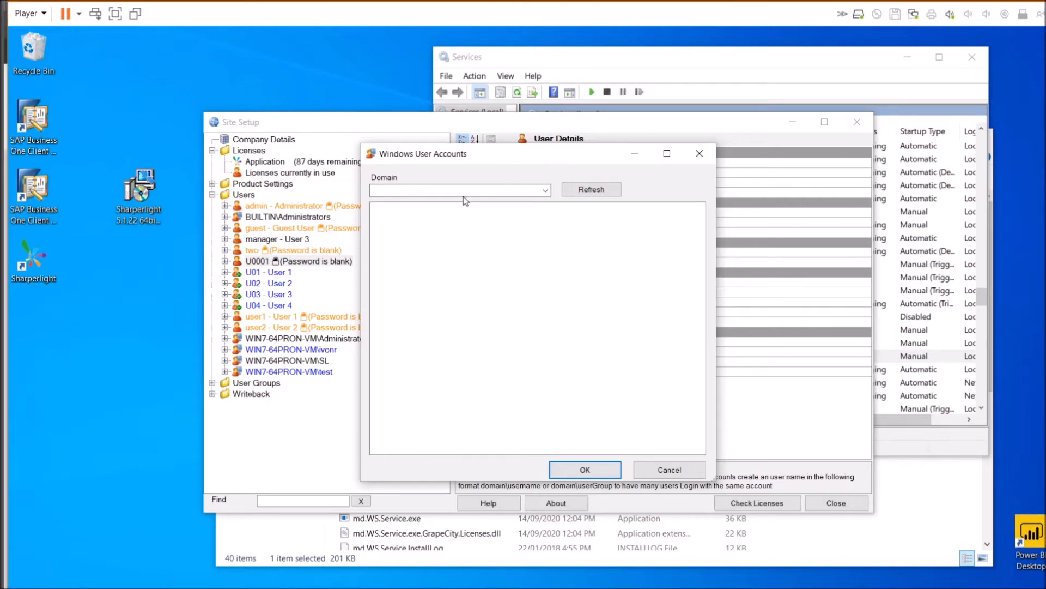
pyautogui.click(661, 471)
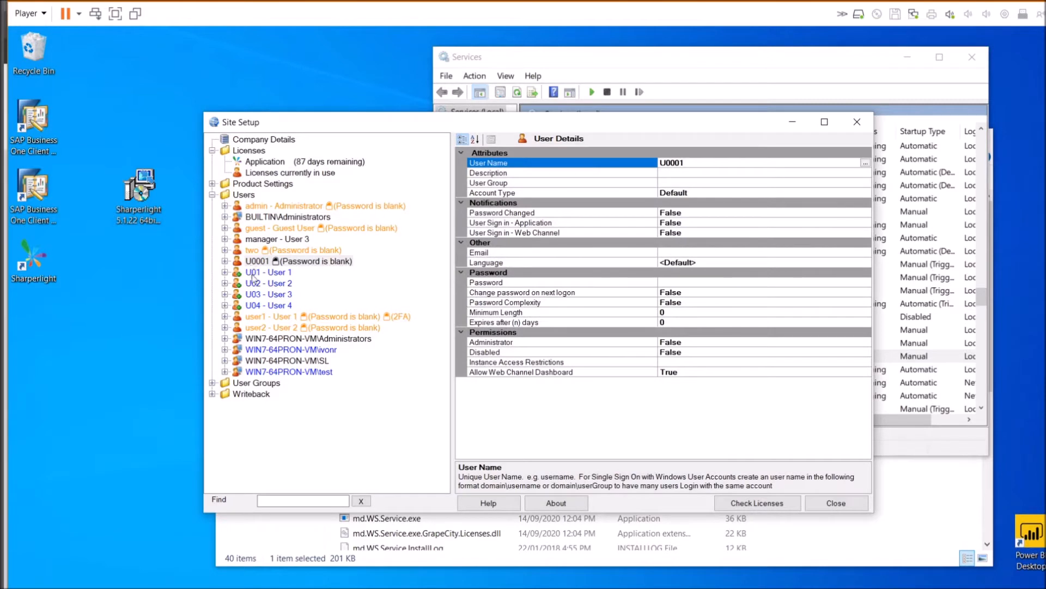
pyautogui.click(284, 340)
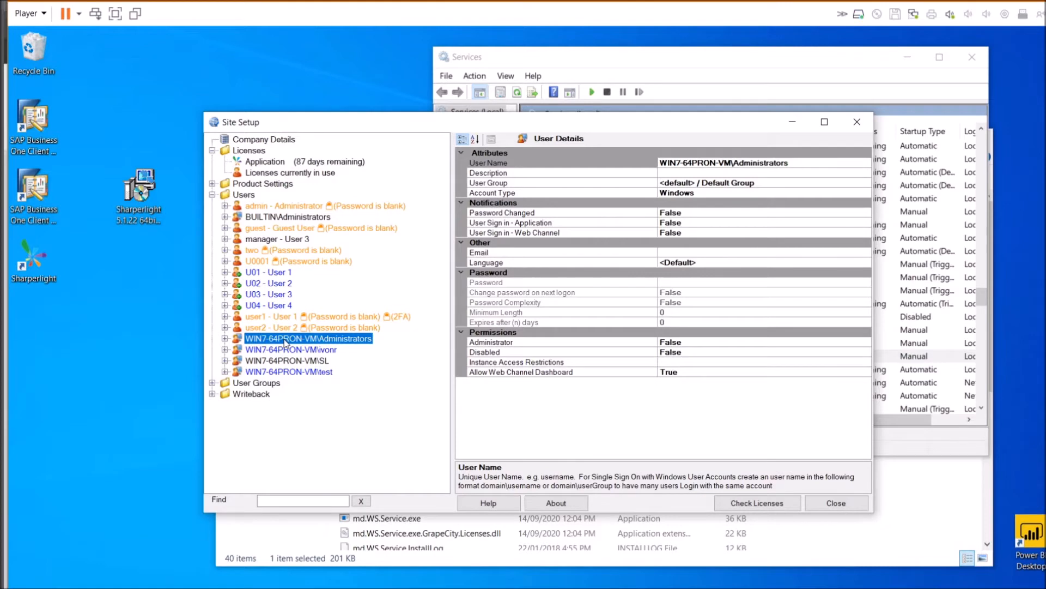
# Review the Administrators group's SAP Business One Access Granted permission, then the Application licence details
pyautogui.click(225, 339)
pyautogui.click(275, 350)
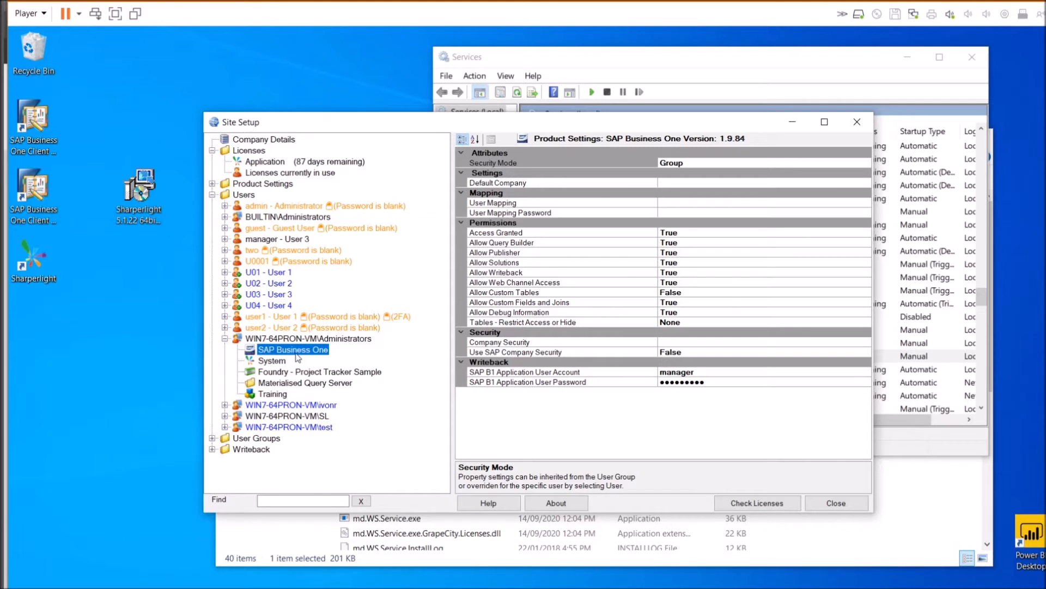
pyautogui.click(530, 234)
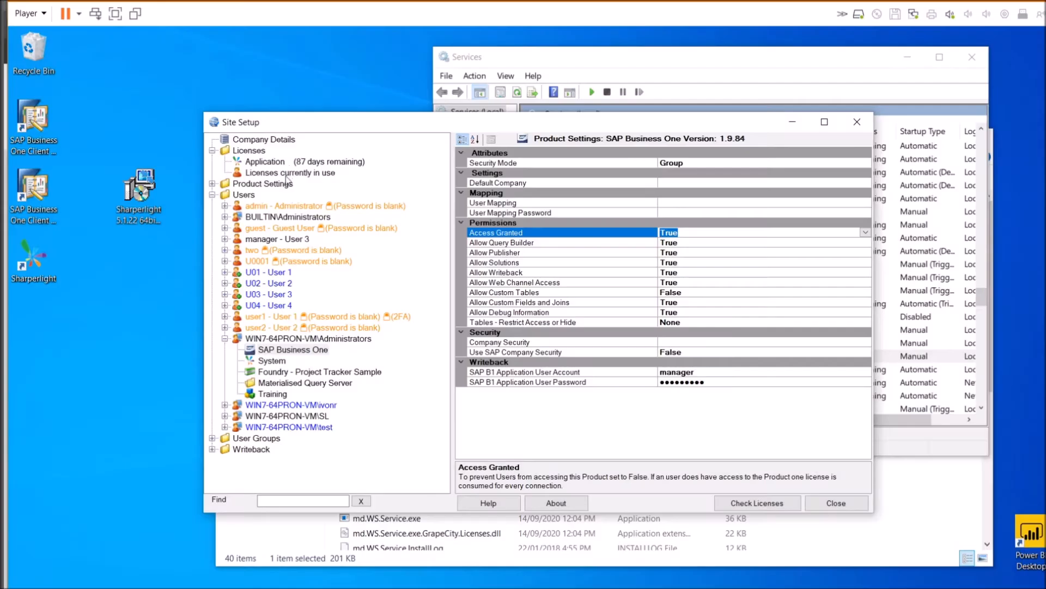
pyautogui.click(288, 173)
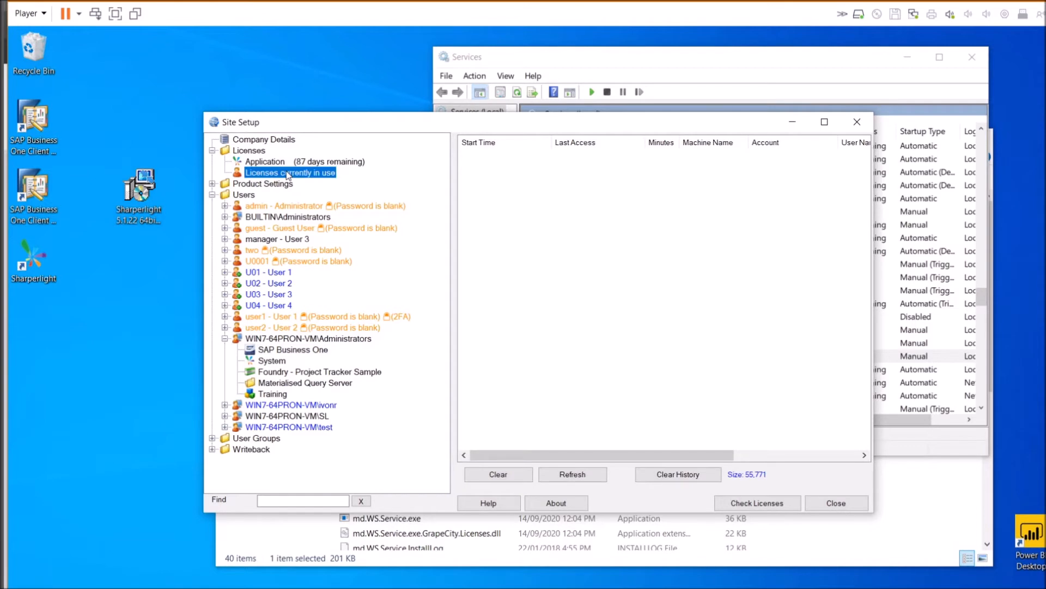
pyautogui.press('Up')
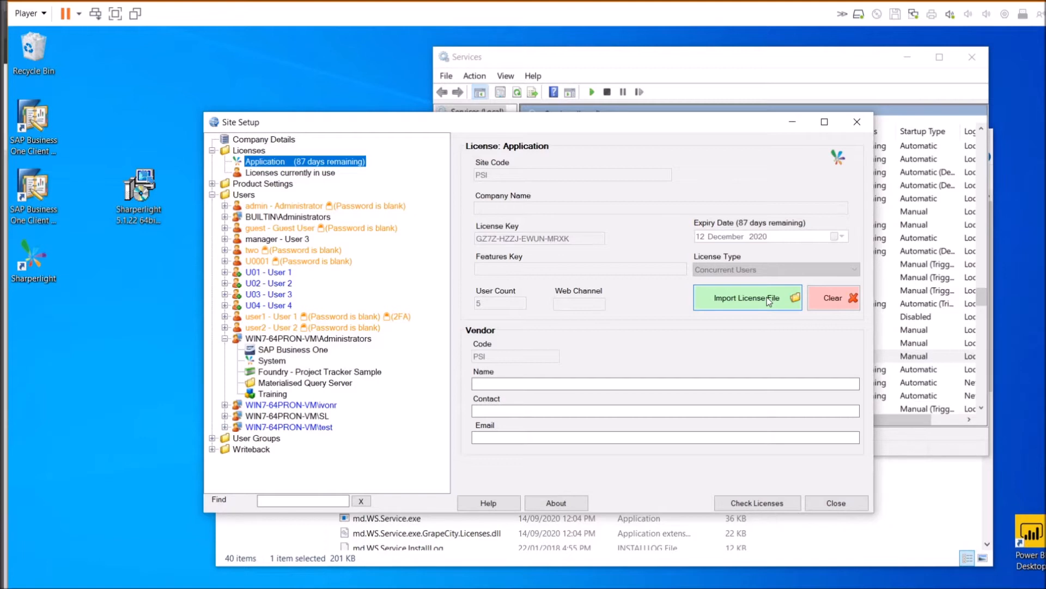
pyautogui.click(297, 174)
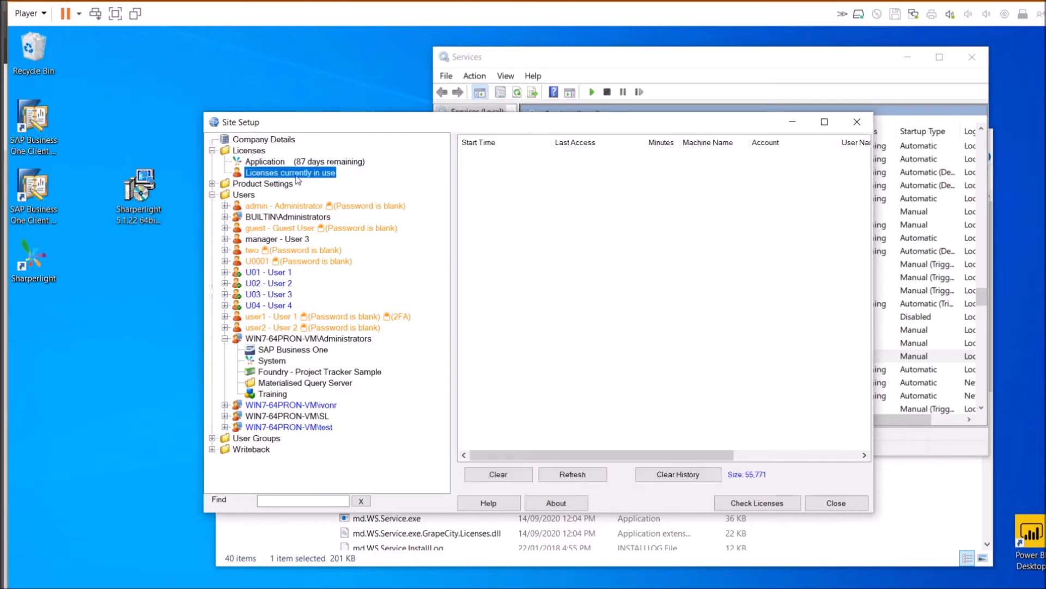
pyautogui.click(304, 161)
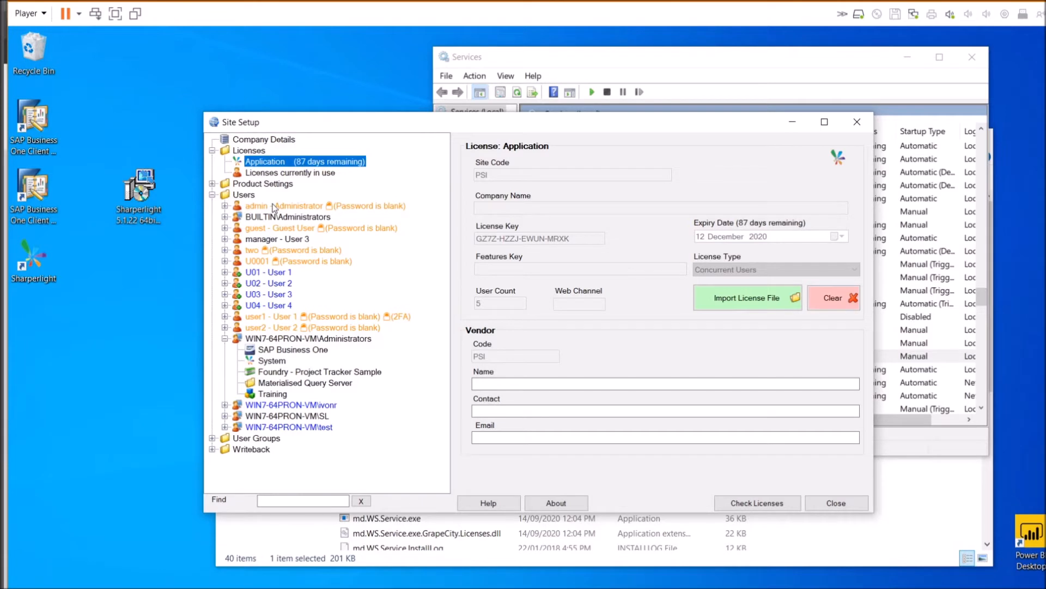
# Show the SAP Business One product settings and read the Default Company description
pyautogui.click(212, 185)
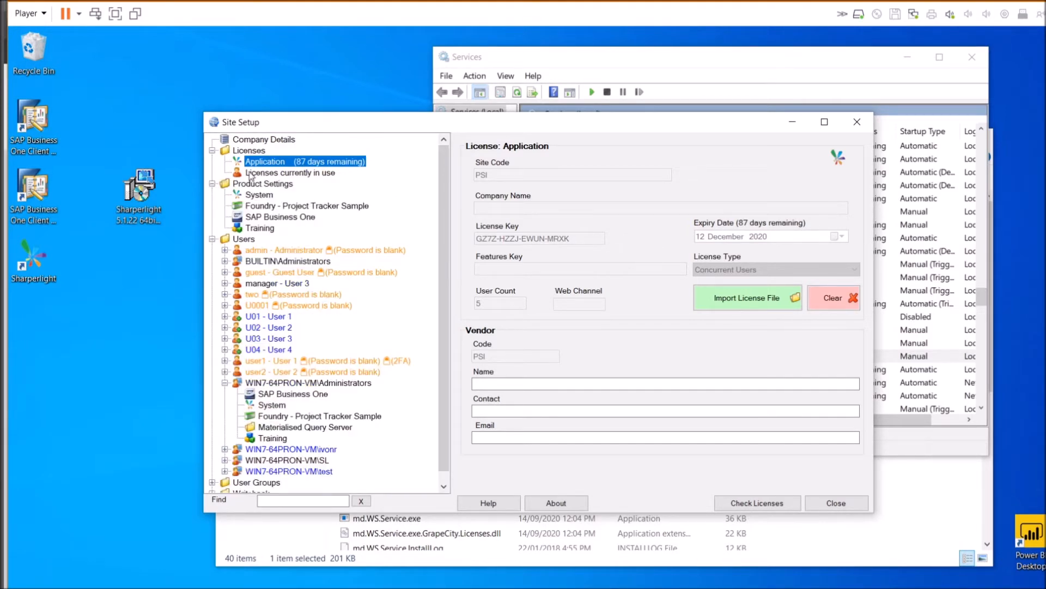
pyautogui.click(280, 217)
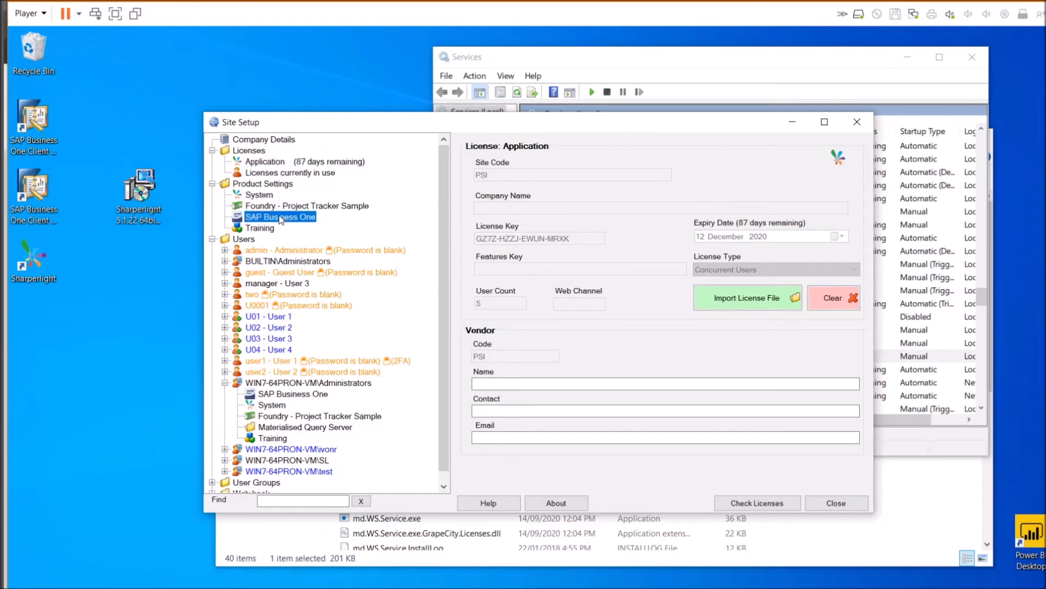
pyautogui.click(502, 173)
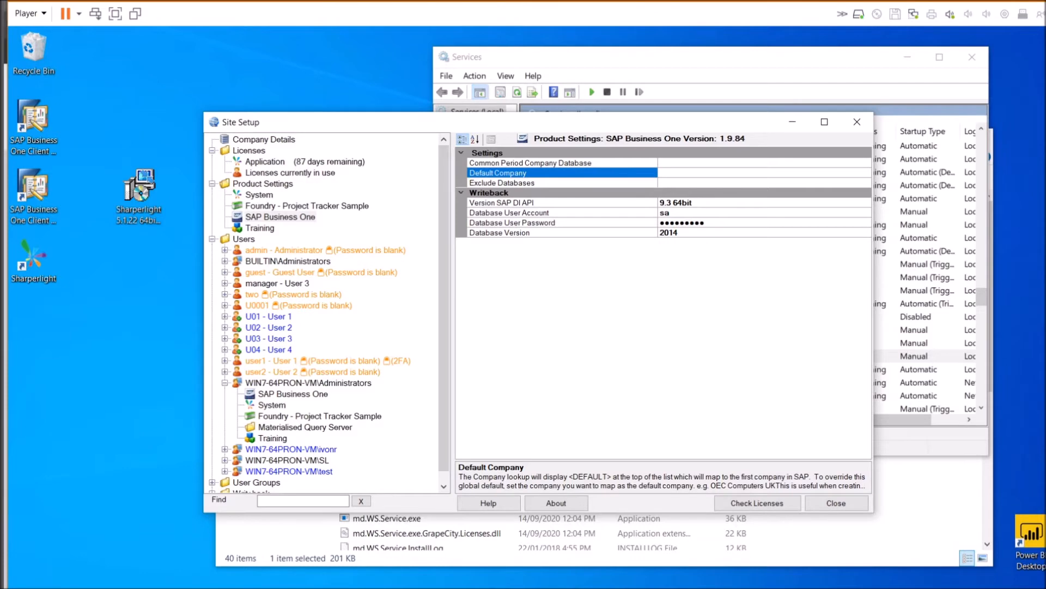
# Open Query Builder and check the company lookup's <DEFAULT> mapping to SBOCompanyTest1
pyautogui.doubleClick(34, 259)
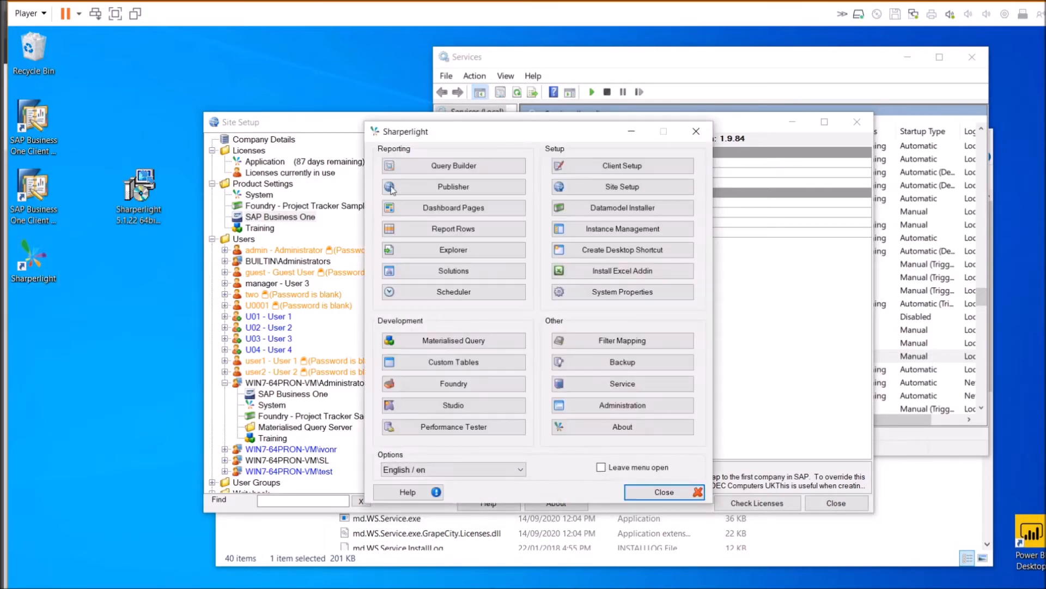
pyautogui.moveTo(444, 128); pyautogui.dragTo(156, 183)
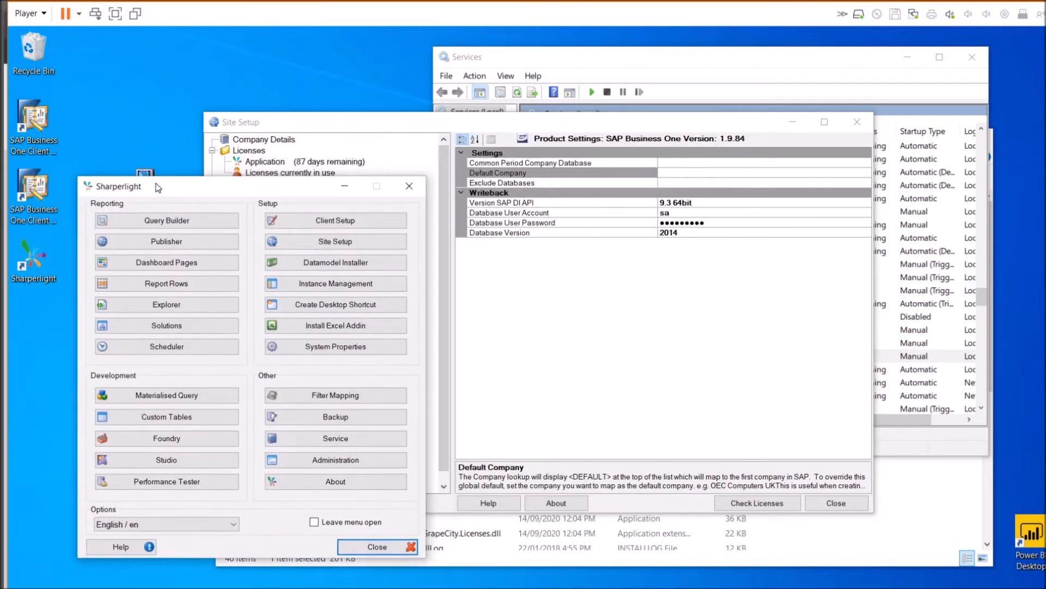
pyautogui.click(150, 223)
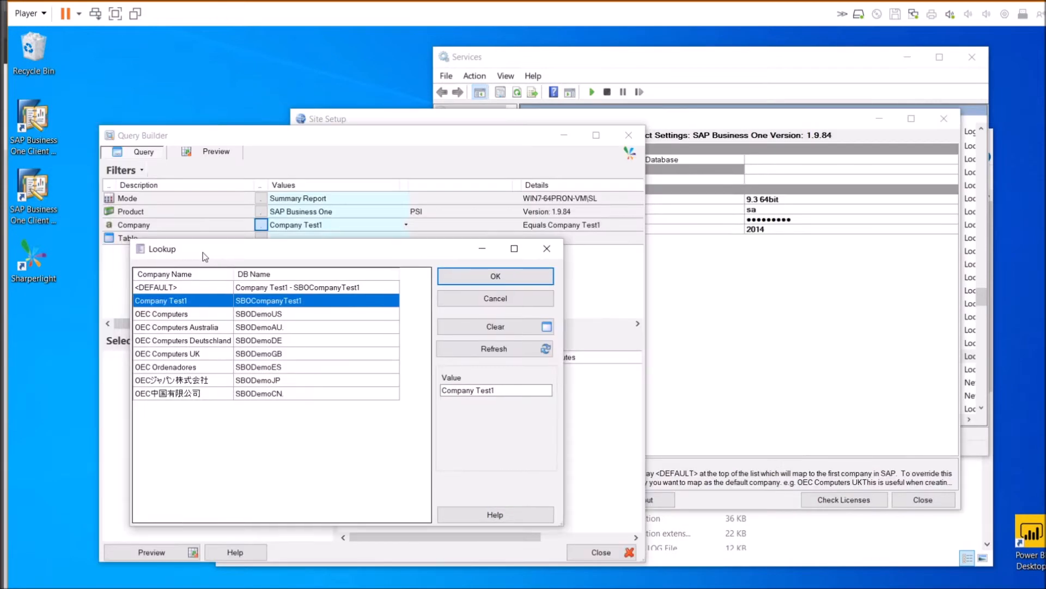
pyautogui.moveTo(202, 245); pyautogui.dragTo(201, 257)
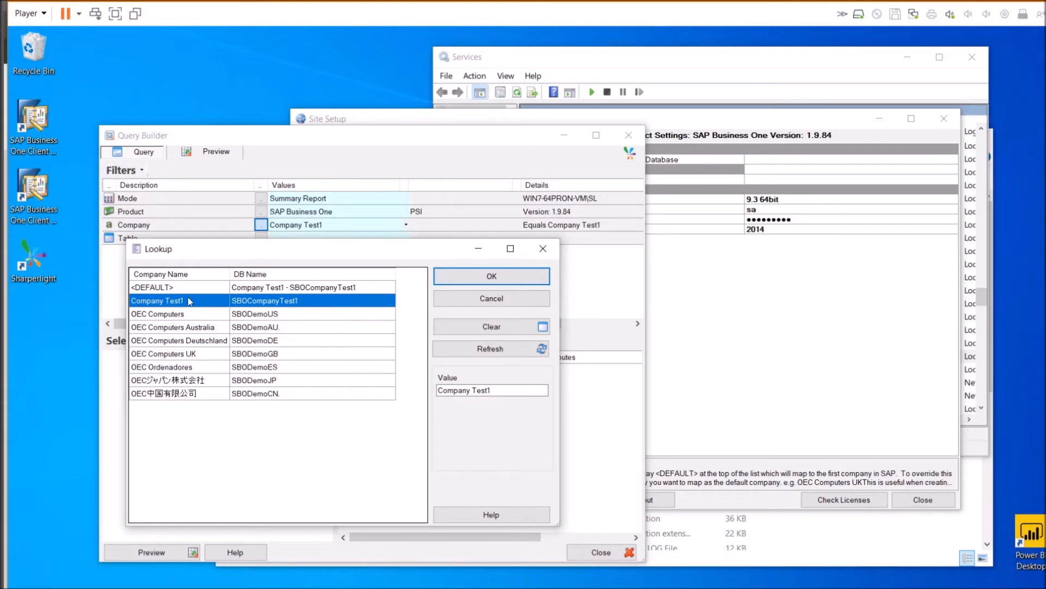
pyautogui.click(158, 290)
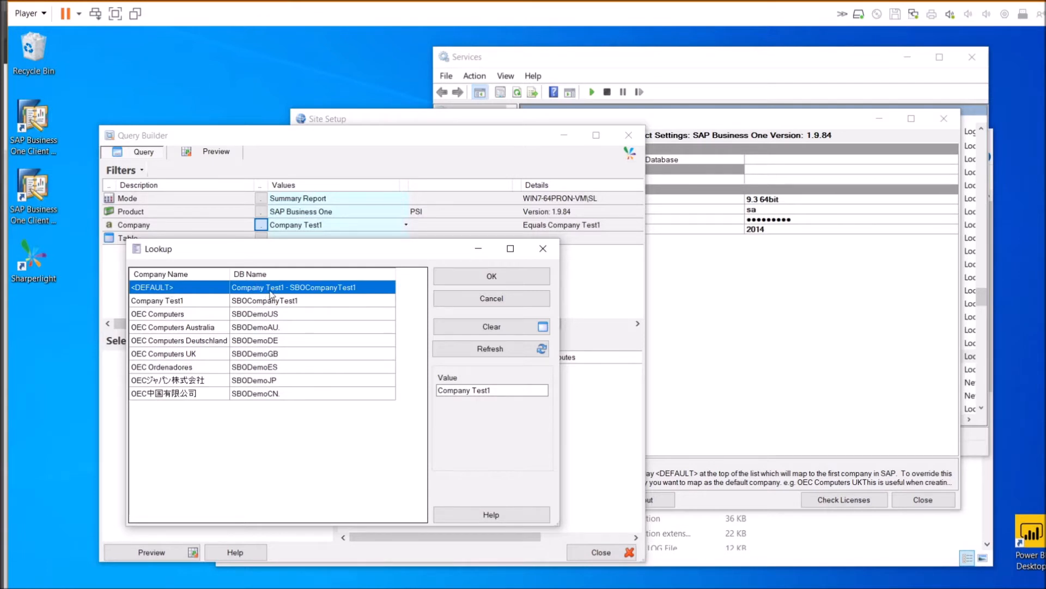
# Look up OEC Computers UK's database name in the Query Builder company lookup
pyautogui.click(749, 283)
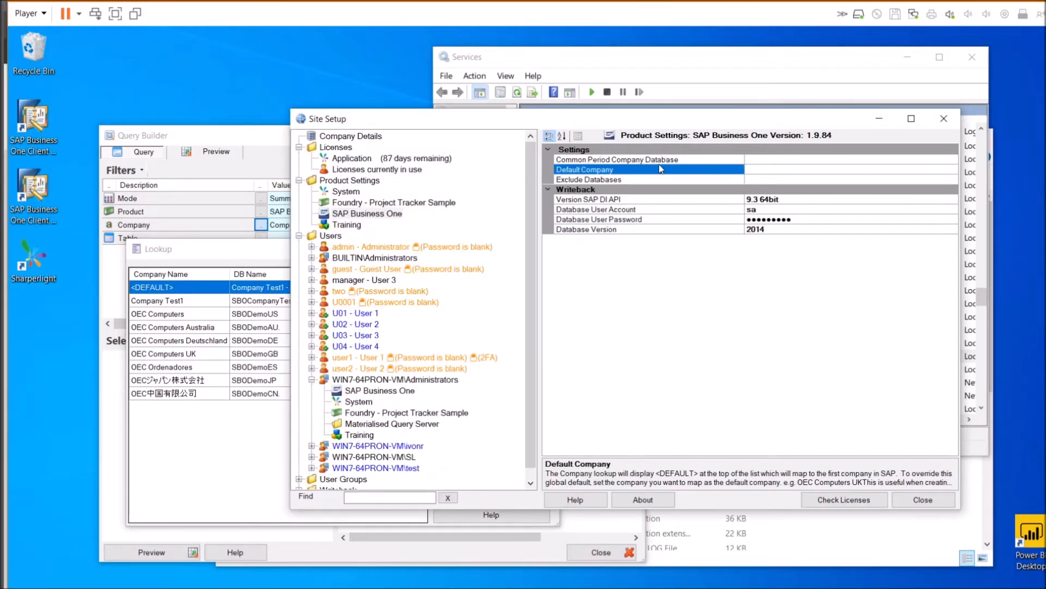
pyautogui.click(779, 162)
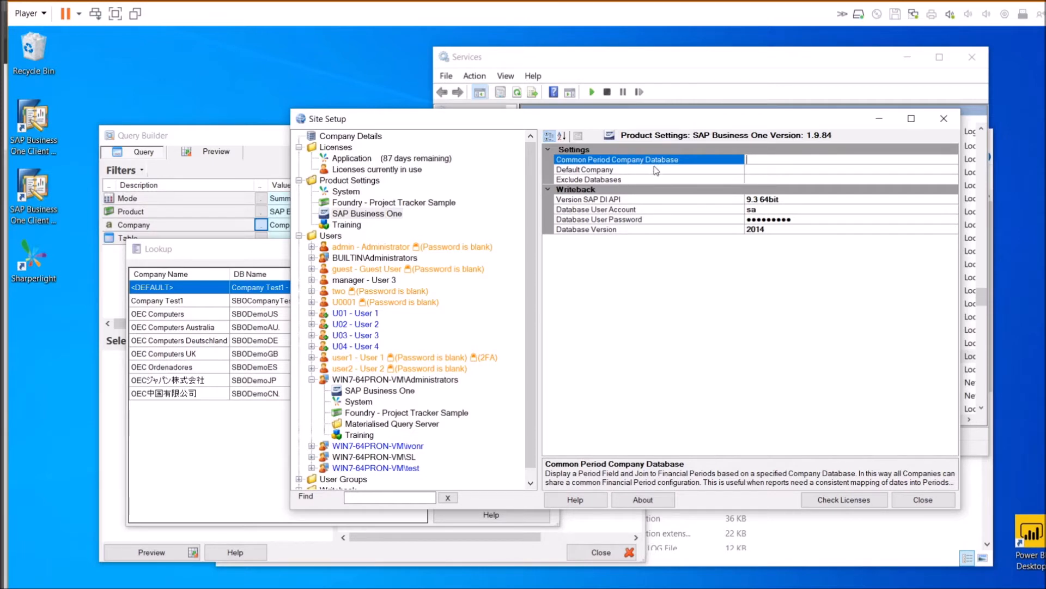
pyautogui.click(689, 171)
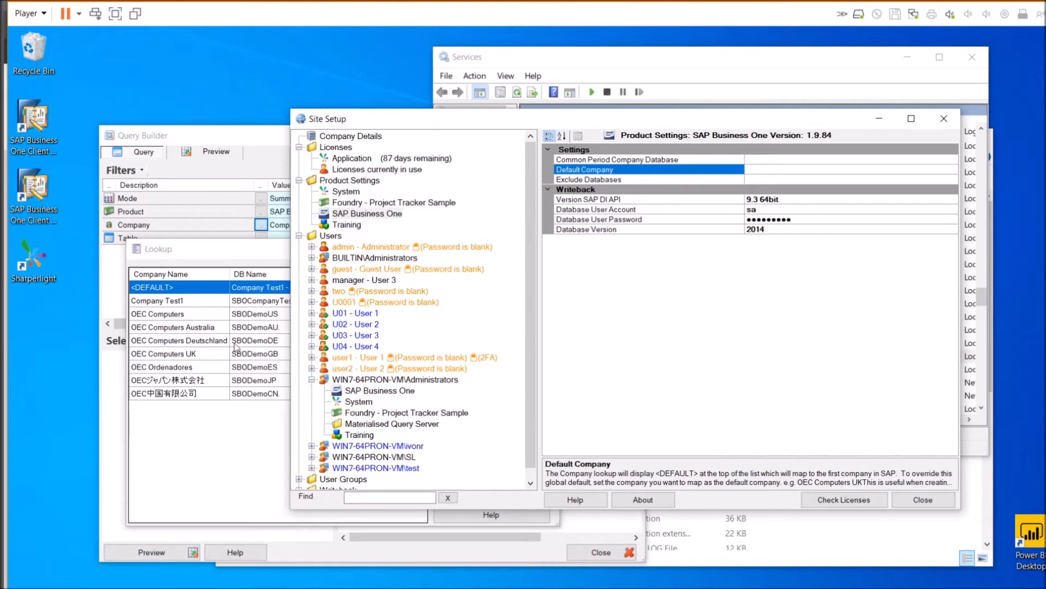
pyautogui.click(252, 315)
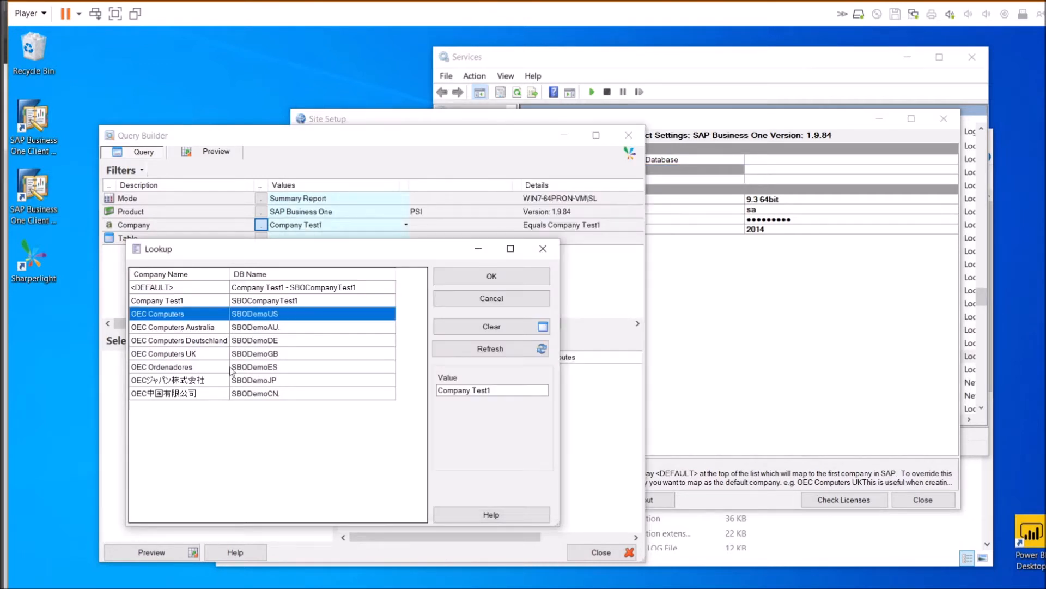
pyautogui.click(170, 302)
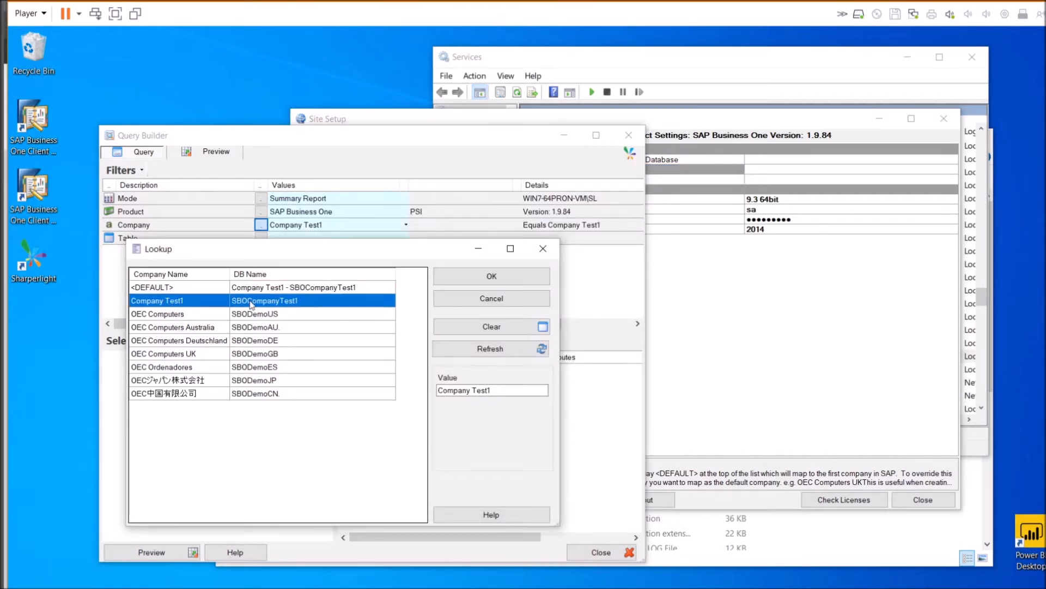
pyautogui.click(256, 354)
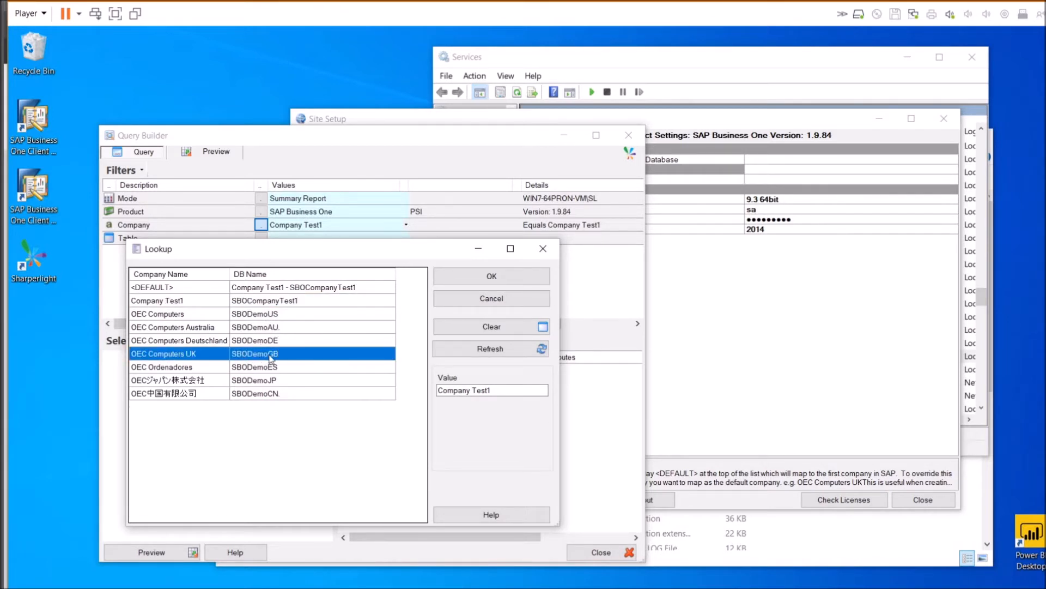
# Enter SBODemoGB as the SAP Business One Default Company
pyautogui.click(758, 170)
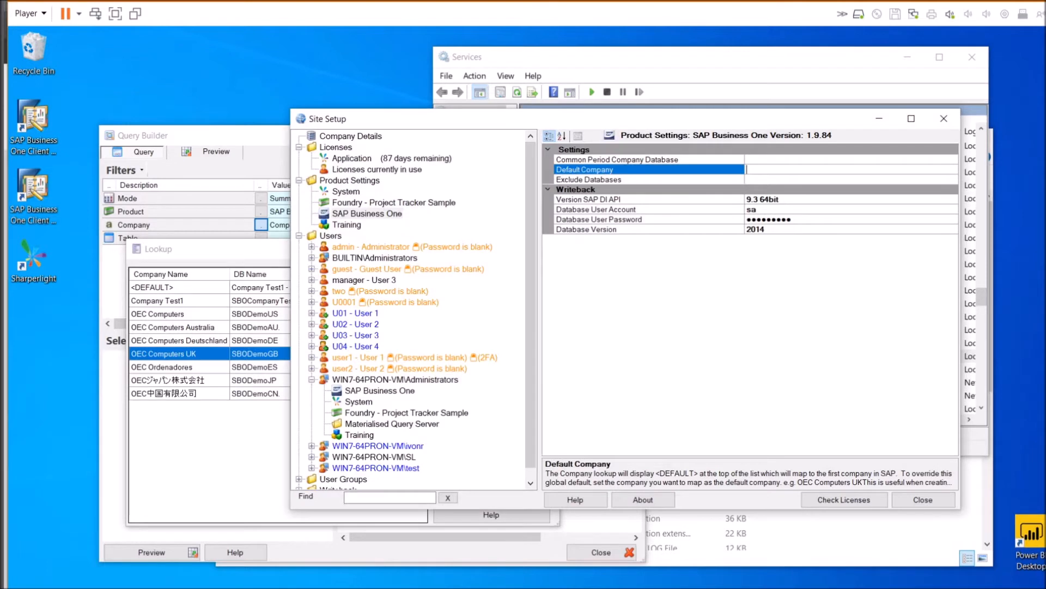
pyautogui.write('SBODemoGB')
pyautogui.click(662, 179)
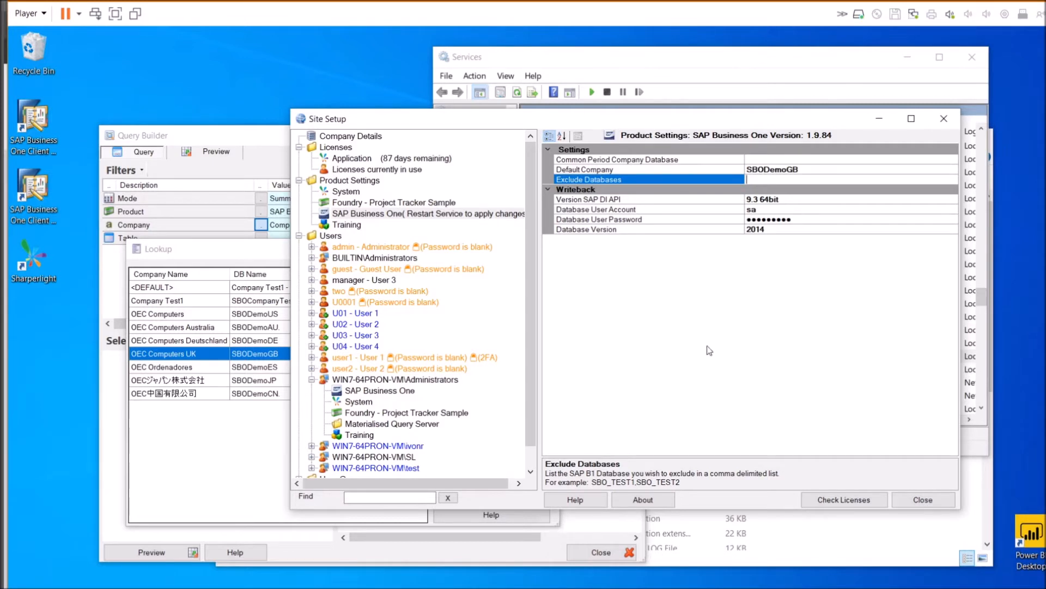
pyautogui.click(775, 170)
pyautogui.click(770, 179)
pyautogui.click(197, 300)
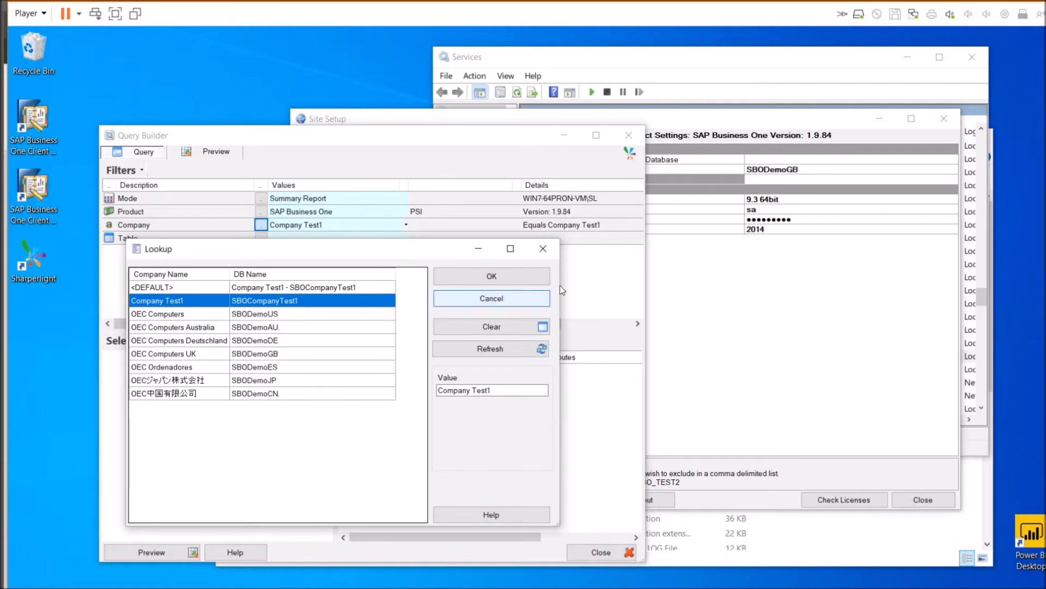
pyautogui.click(784, 181)
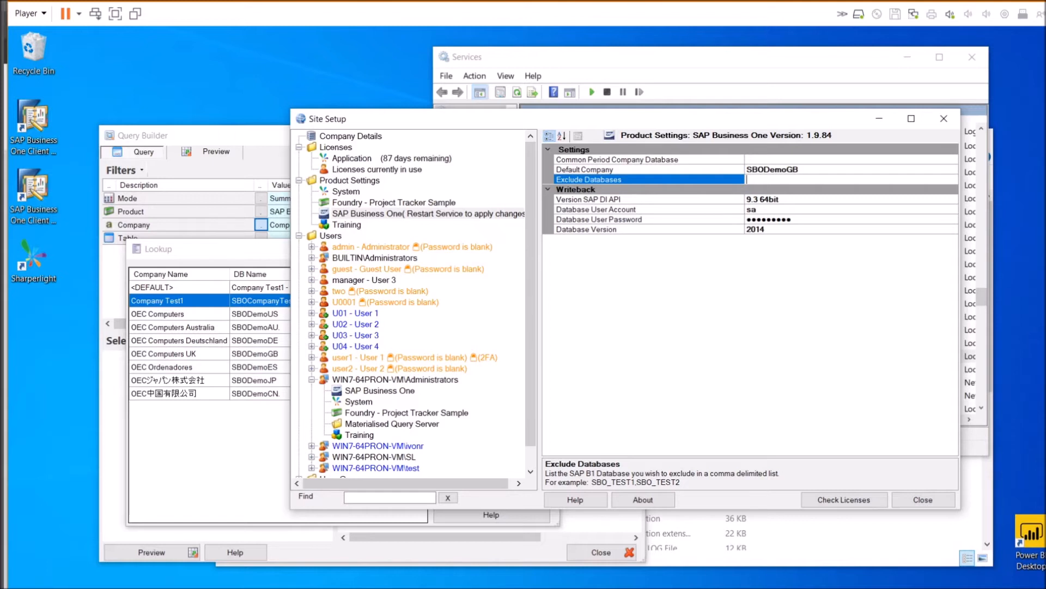
pyautogui.click(616, 201)
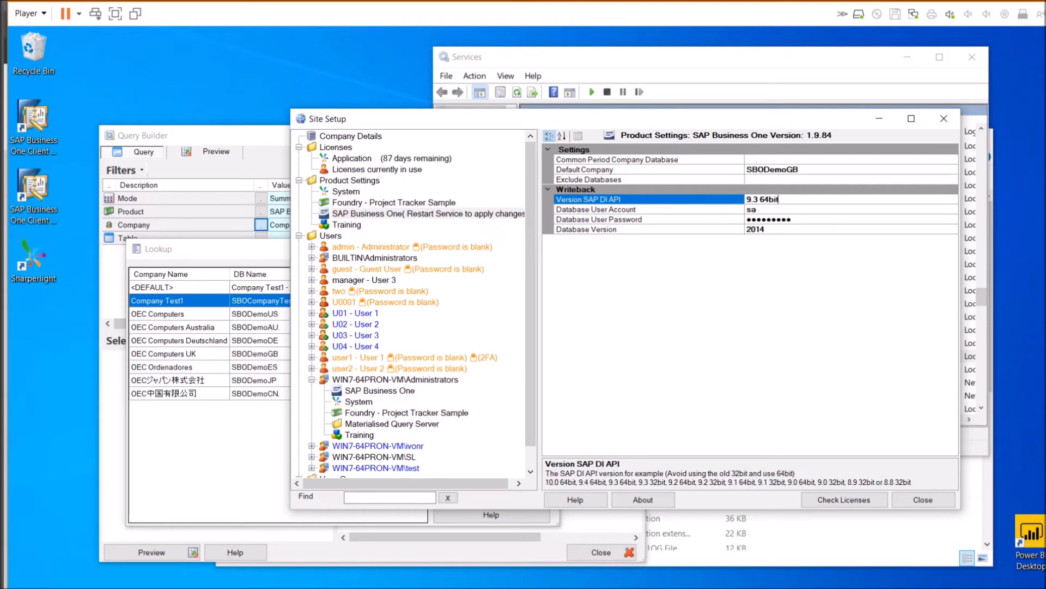
# Review the Version SAP DI API value, 9.3 64bit
pyautogui.hotkey('ctrl', 'shift', 'Left')
pyautogui.click(780, 200)
pyautogui.click(758, 211)
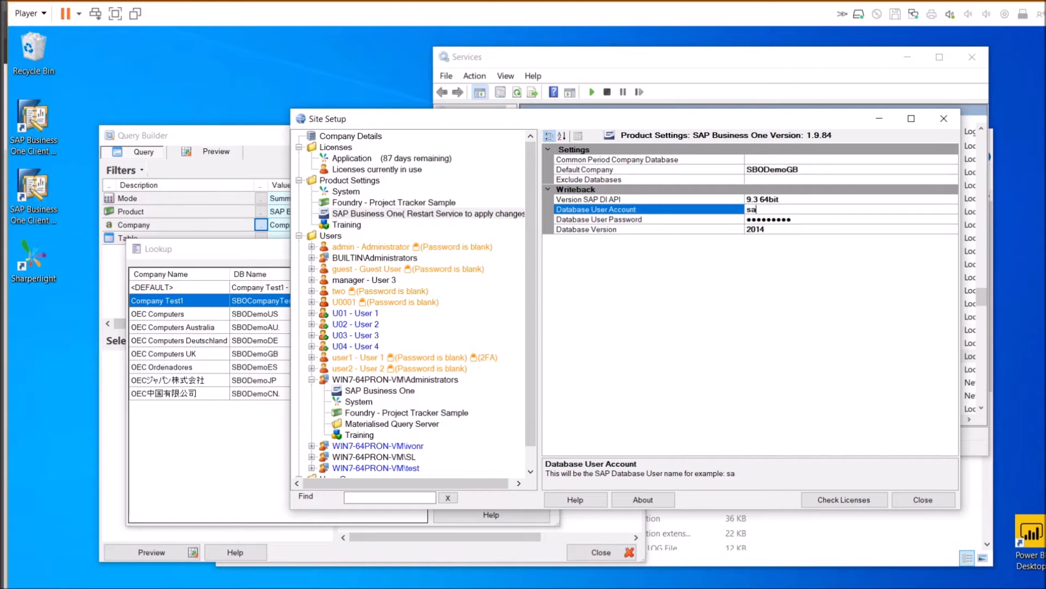
pyautogui.click(776, 200)
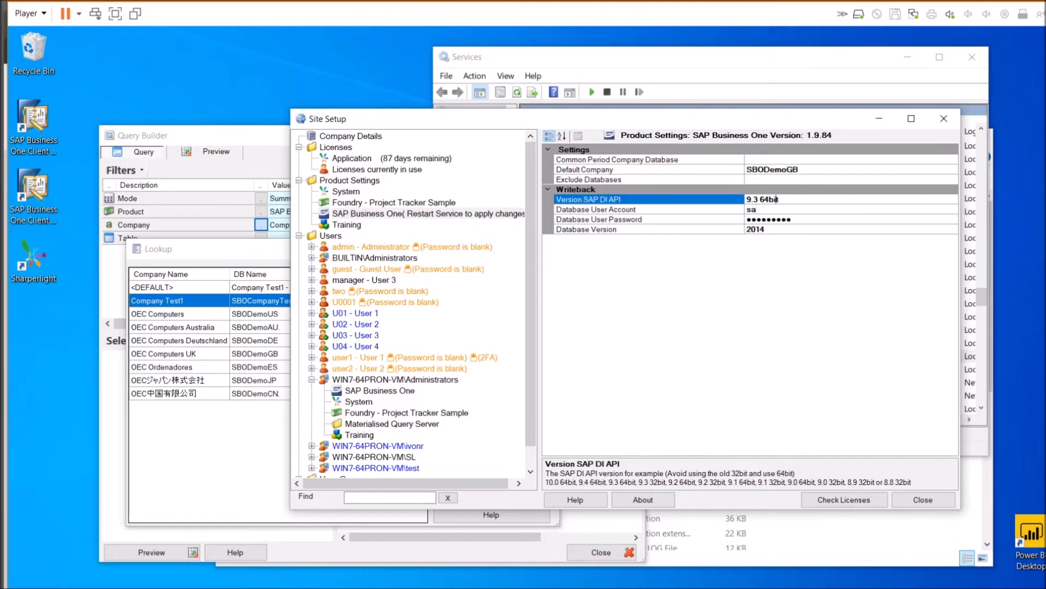
pyautogui.moveTo(780, 200); pyautogui.dragTo(745, 202)
# Fill in the database user account and password and set Database Version to 2014
pyautogui.click(632, 210)
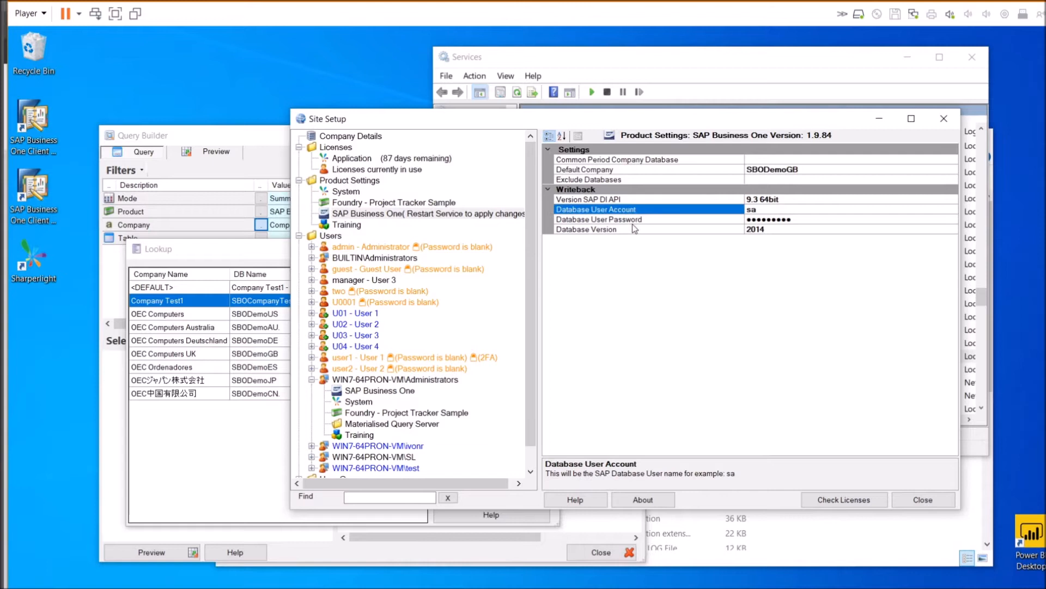
pyautogui.click(644, 218)
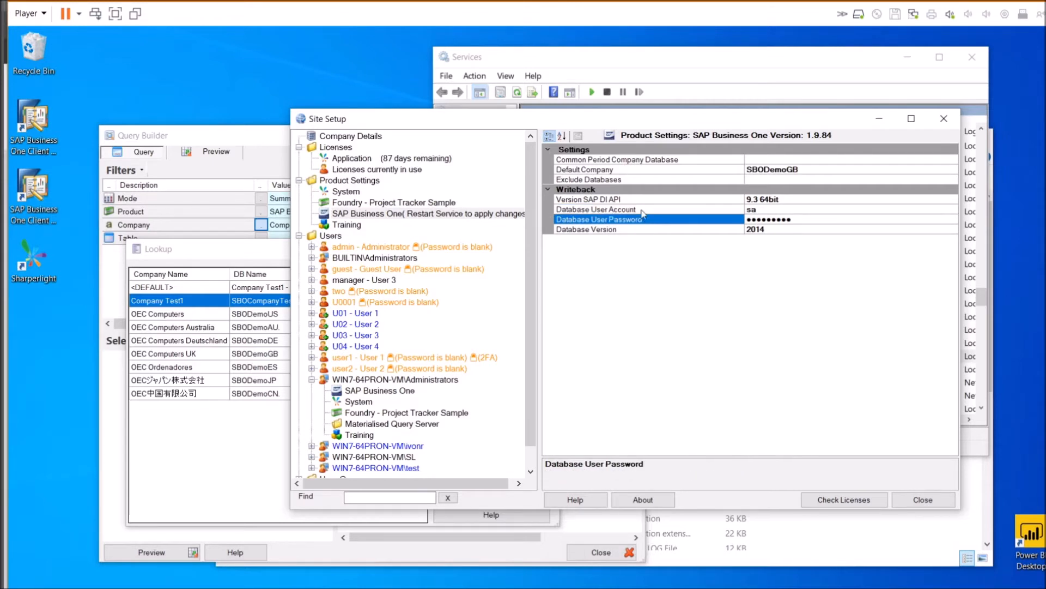
pyautogui.click(640, 210)
pyautogui.click(647, 221)
pyautogui.click(609, 229)
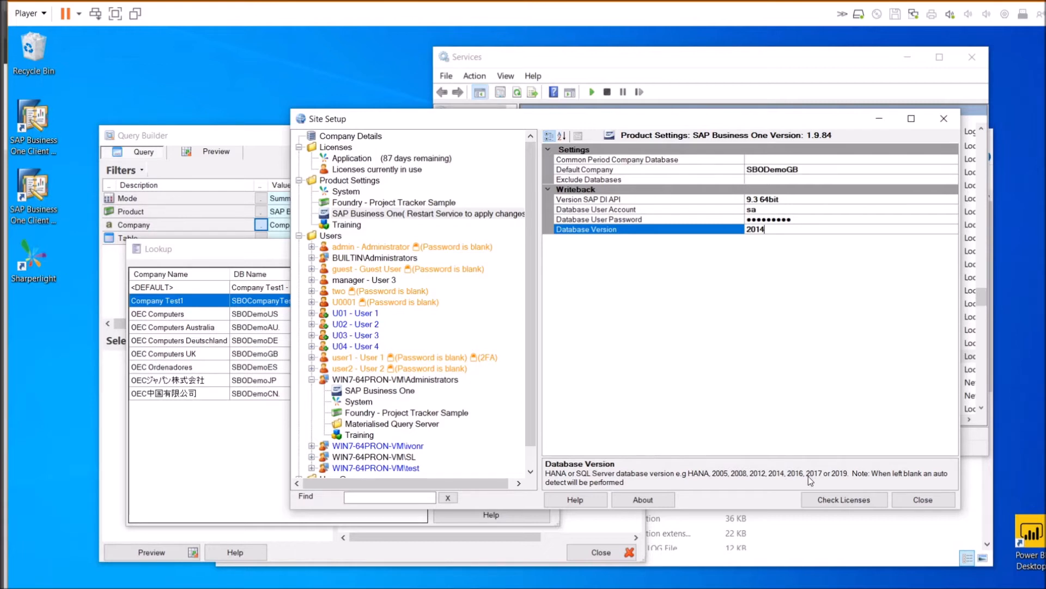
pyautogui.moveTo(769, 229); pyautogui.dragTo(714, 220)
pyautogui.click(785, 209)
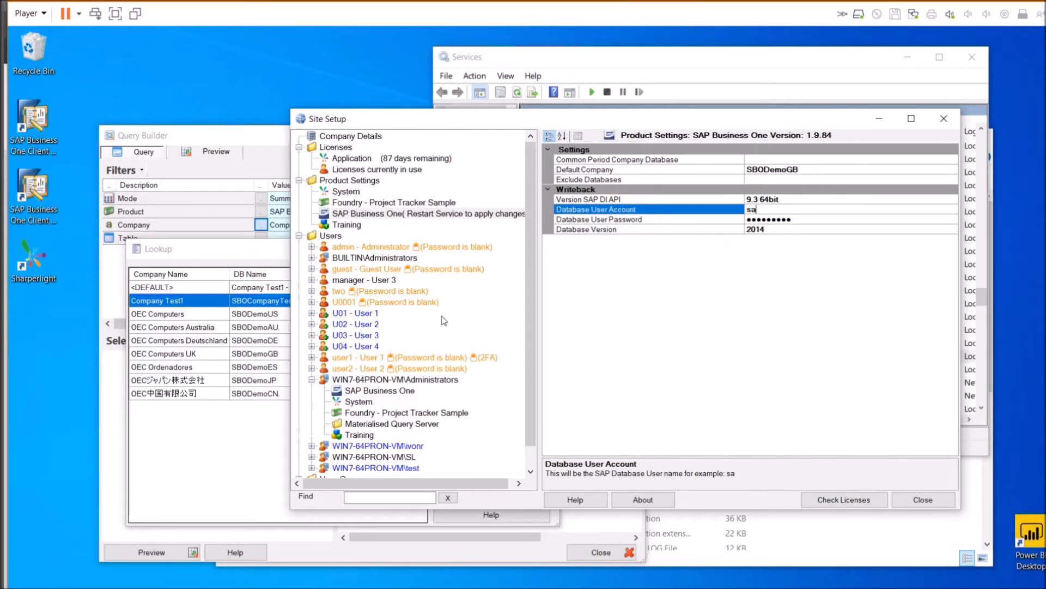
pyautogui.scroll(-1, 376, 384)
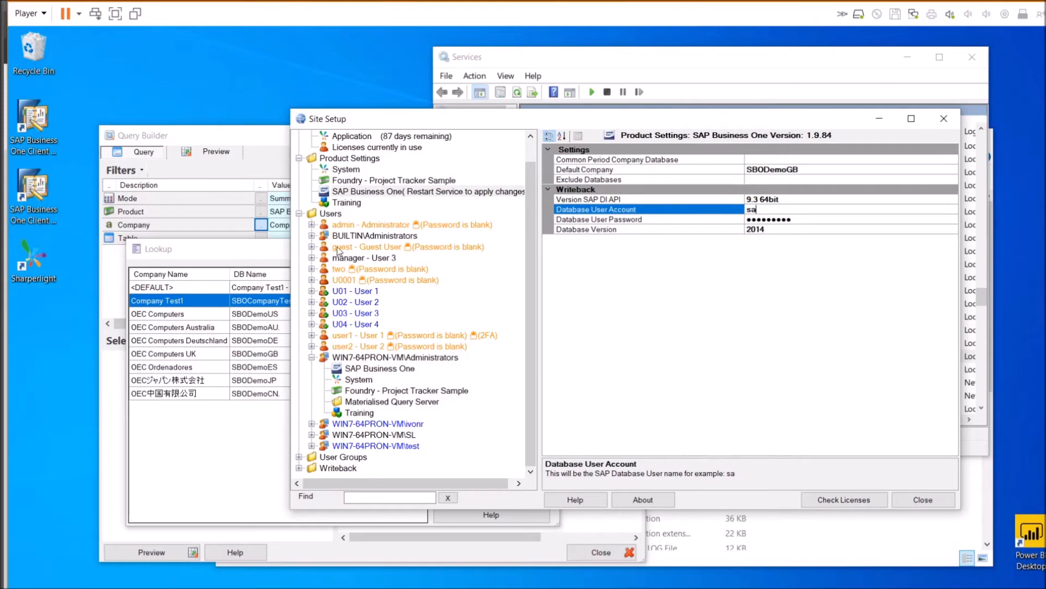
# Inspect the manager user's group assignment and SAP Business One Security Mode
pyautogui.click(312, 257)
pyautogui.click(357, 257)
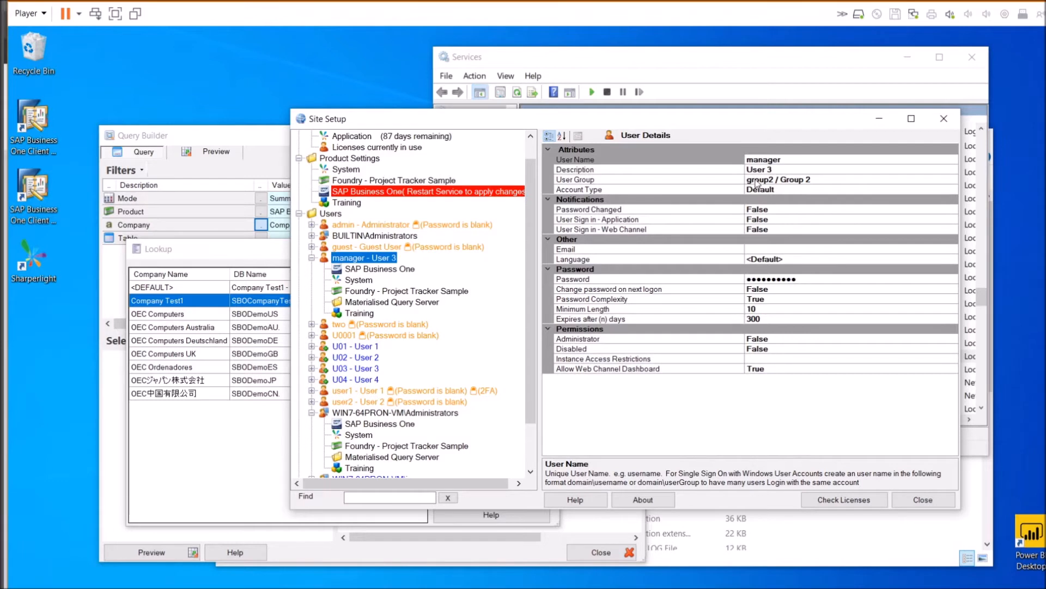
pyautogui.click(754, 180)
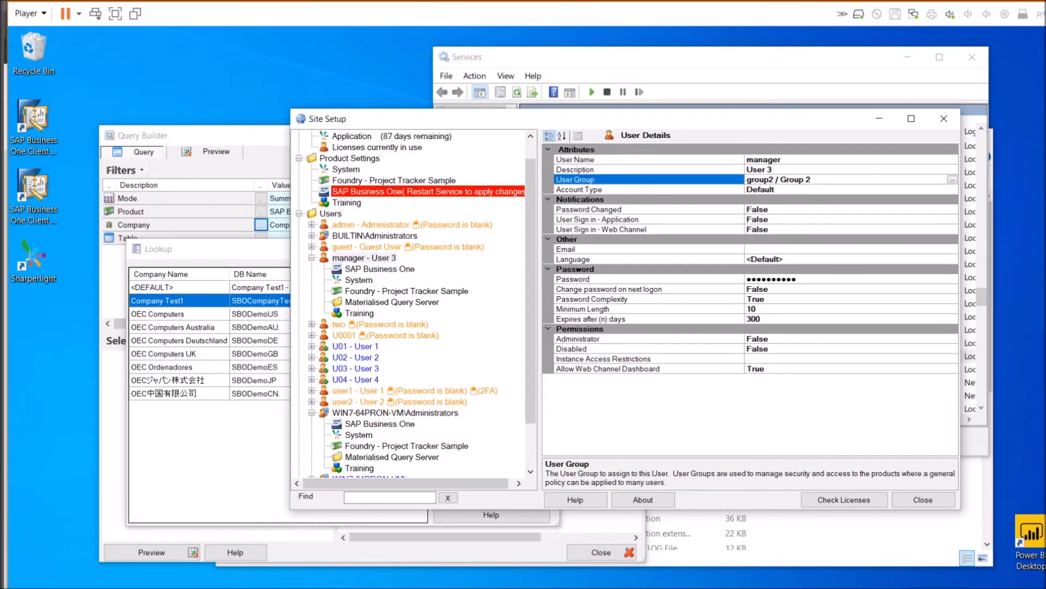
pyautogui.click(360, 274)
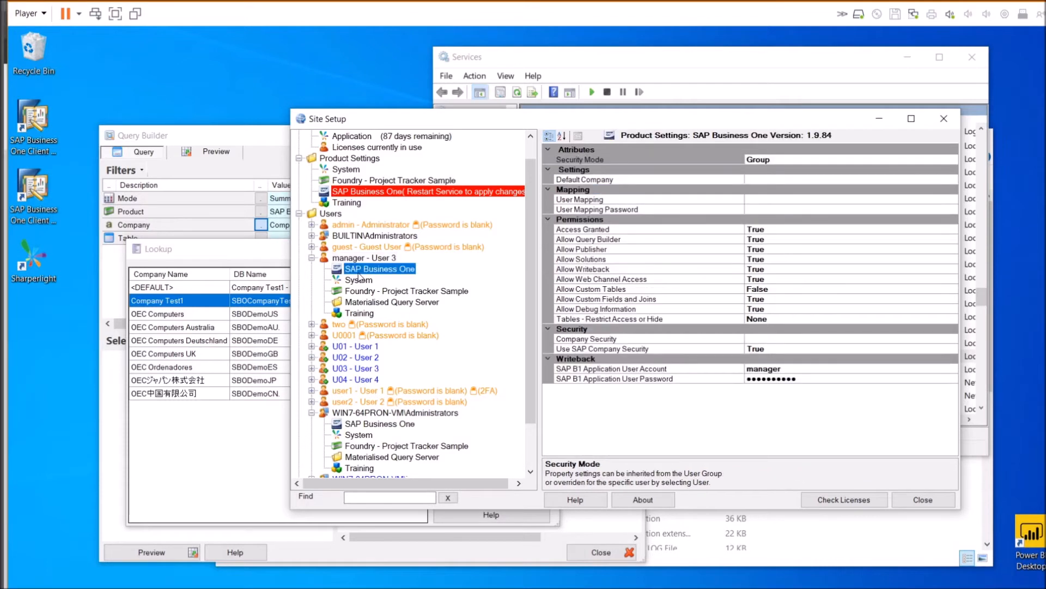
pyautogui.click(753, 160)
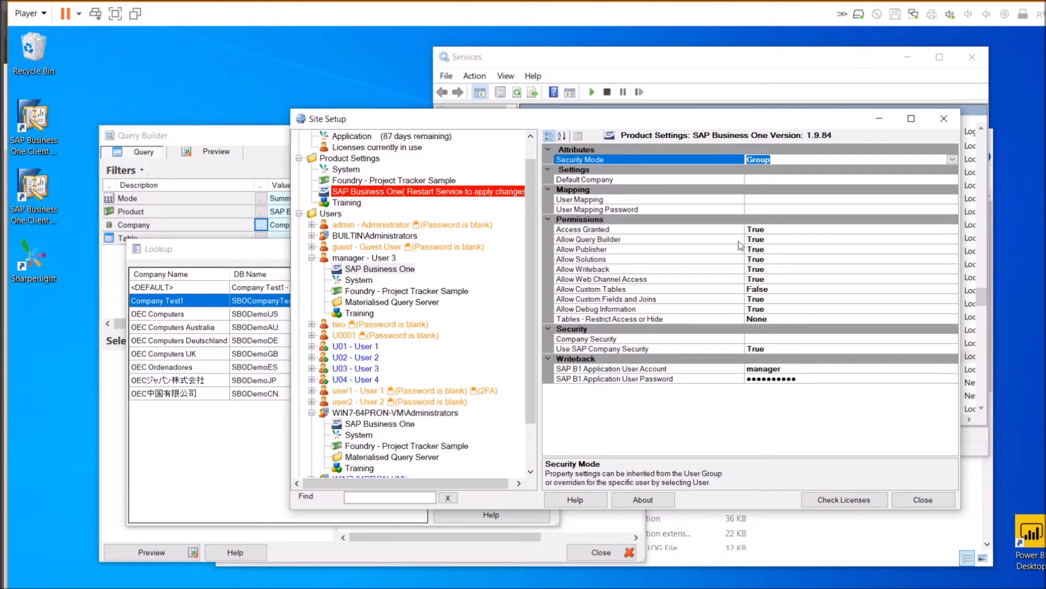
pyautogui.click(387, 260)
pyautogui.click(781, 159)
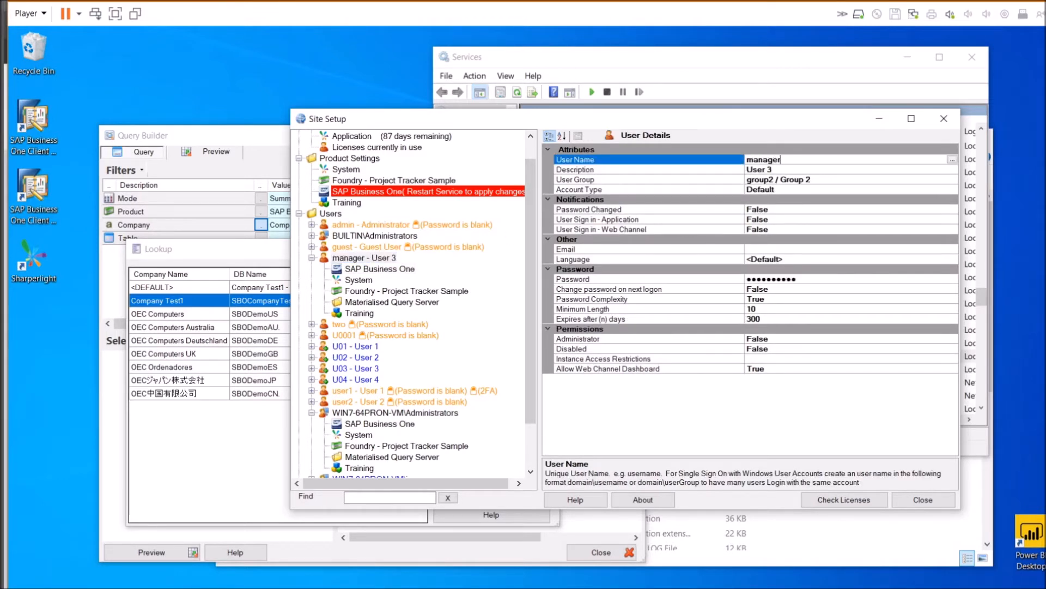
pyautogui.click(752, 181)
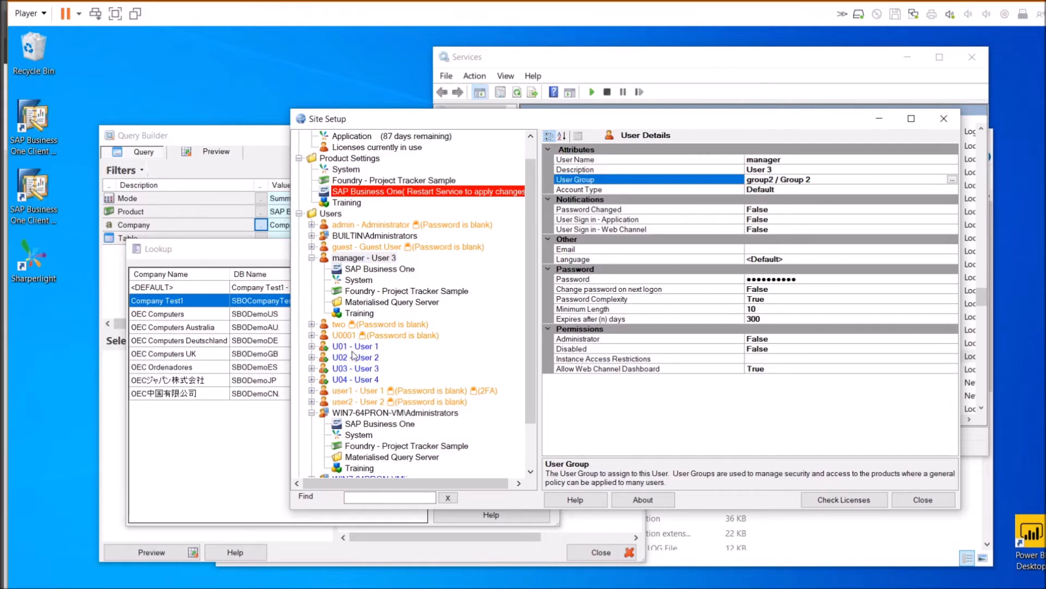
# Review User 1 and the admin user's group and SAP Business One Default Company
pyautogui.click(353, 347)
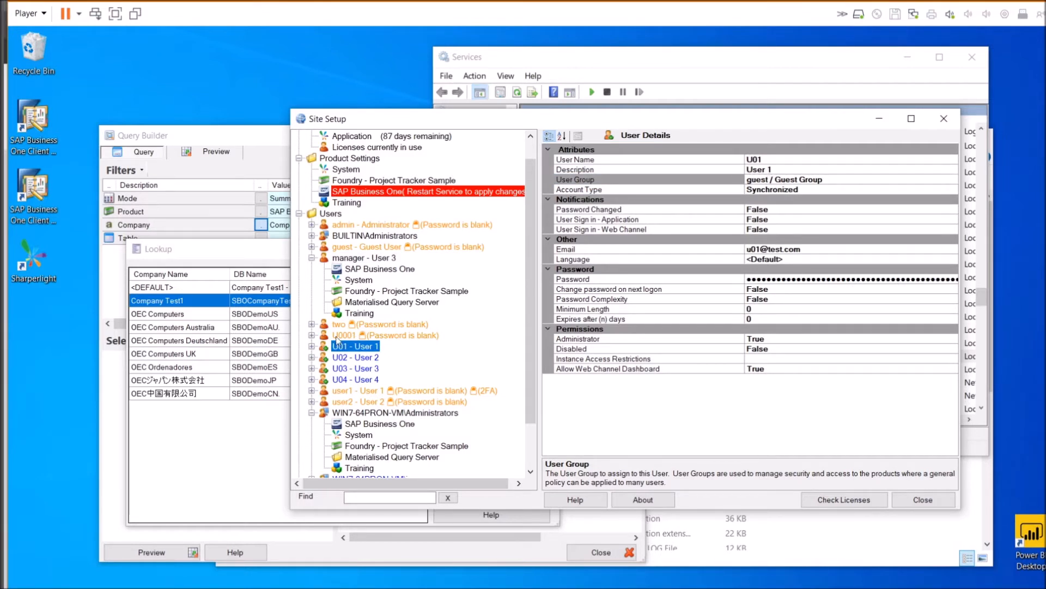
pyautogui.scroll(1, 325, 238)
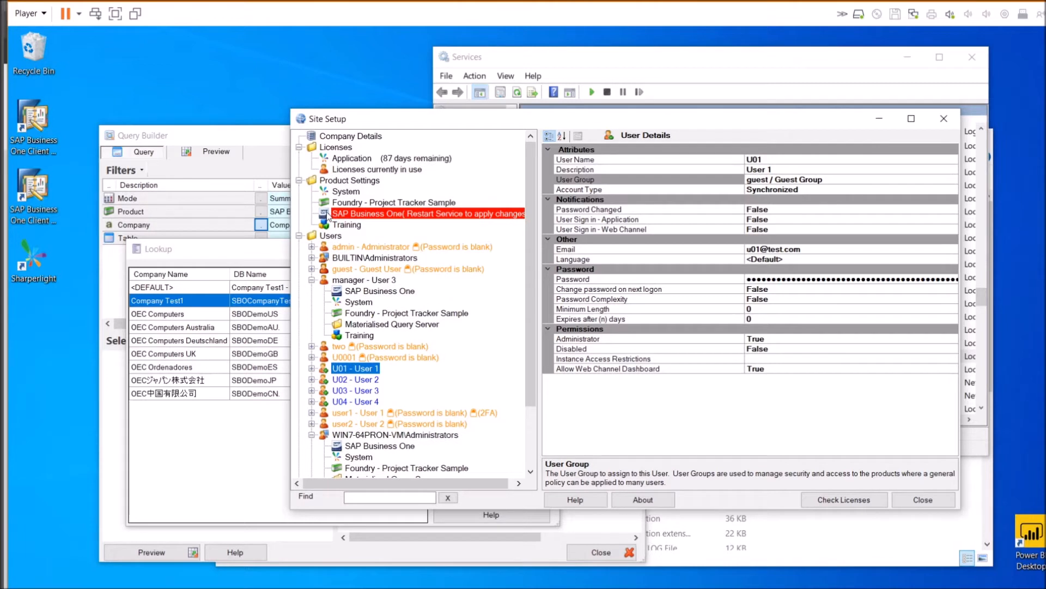
pyautogui.click(312, 247)
pyautogui.click(351, 248)
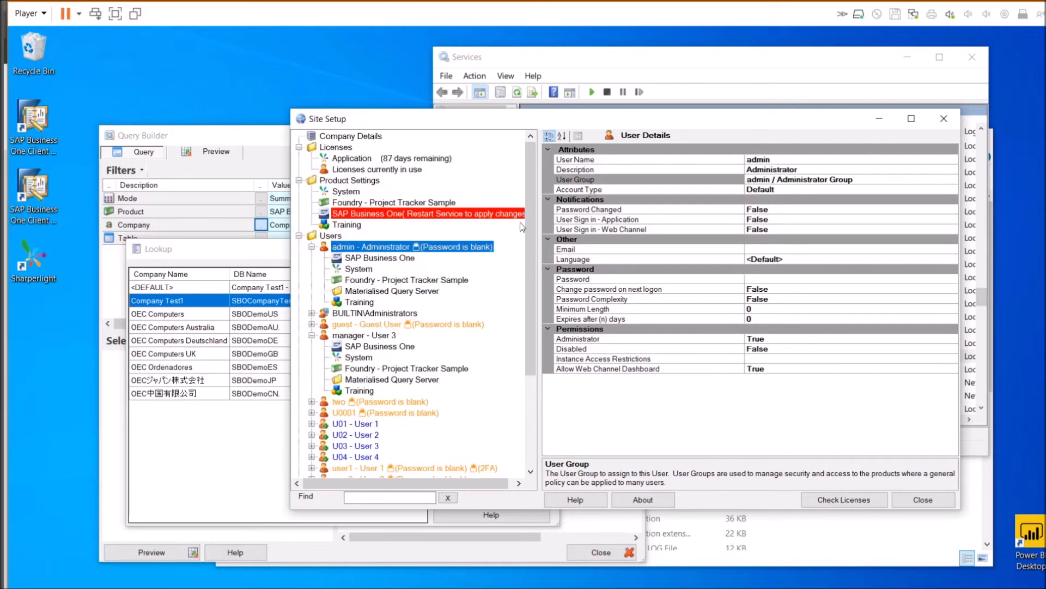
pyautogui.click(757, 179)
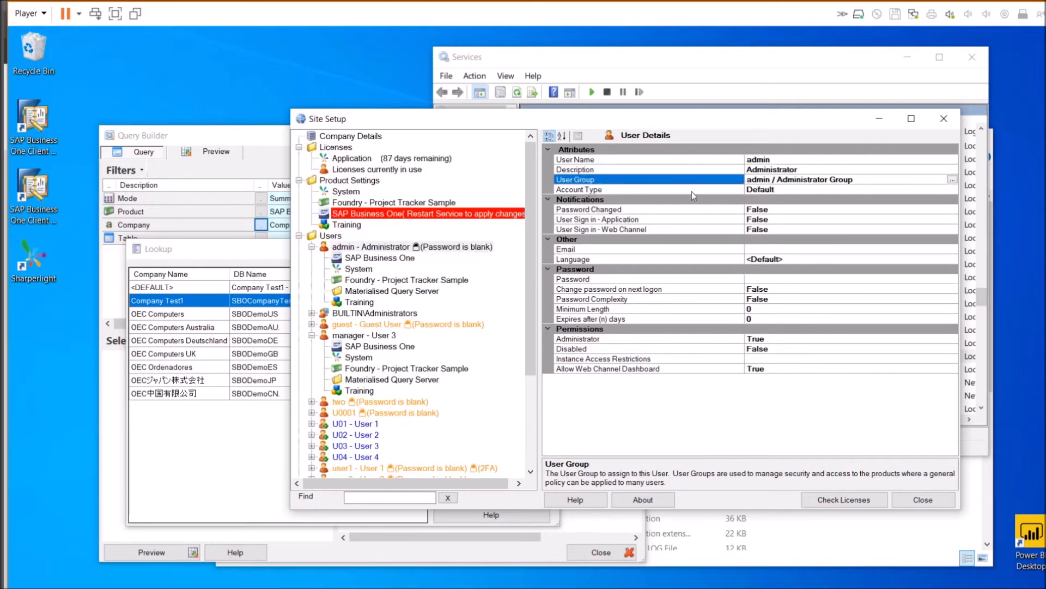
pyautogui.click(355, 258)
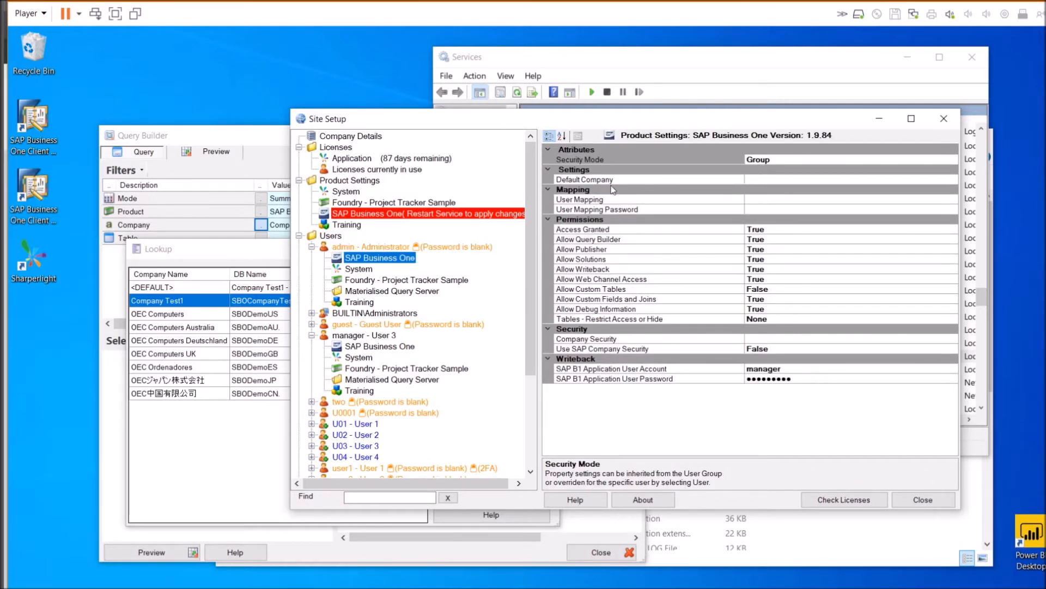
pyautogui.click(646, 180)
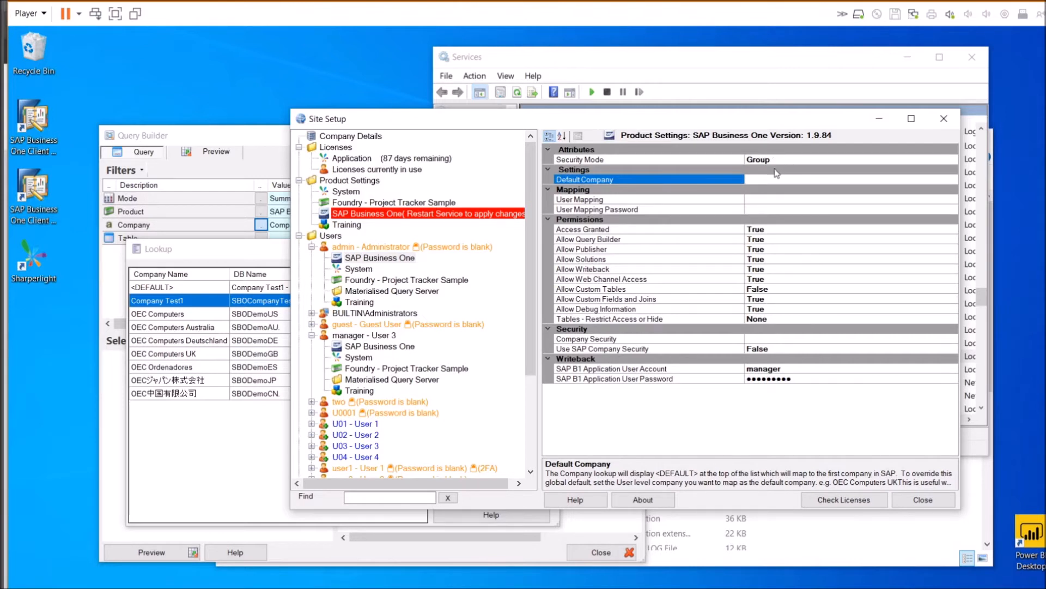
# Browse the OEC companies in the Query Builder lookup, then return to admin's User Mapping
pyautogui.click(228, 299)
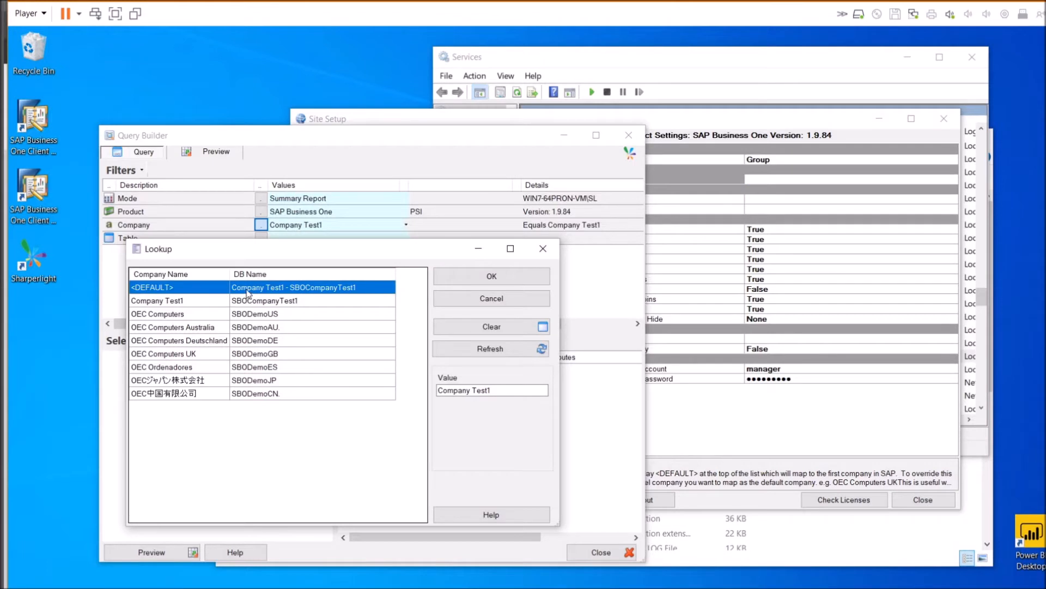
pyautogui.click(247, 367)
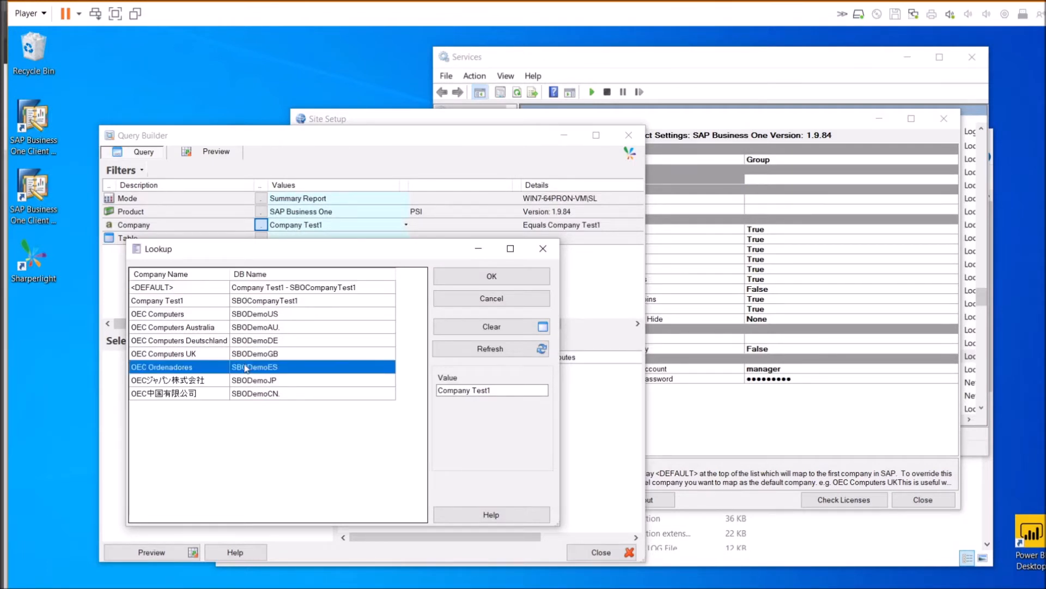
pyautogui.click(228, 342)
pyautogui.click(205, 354)
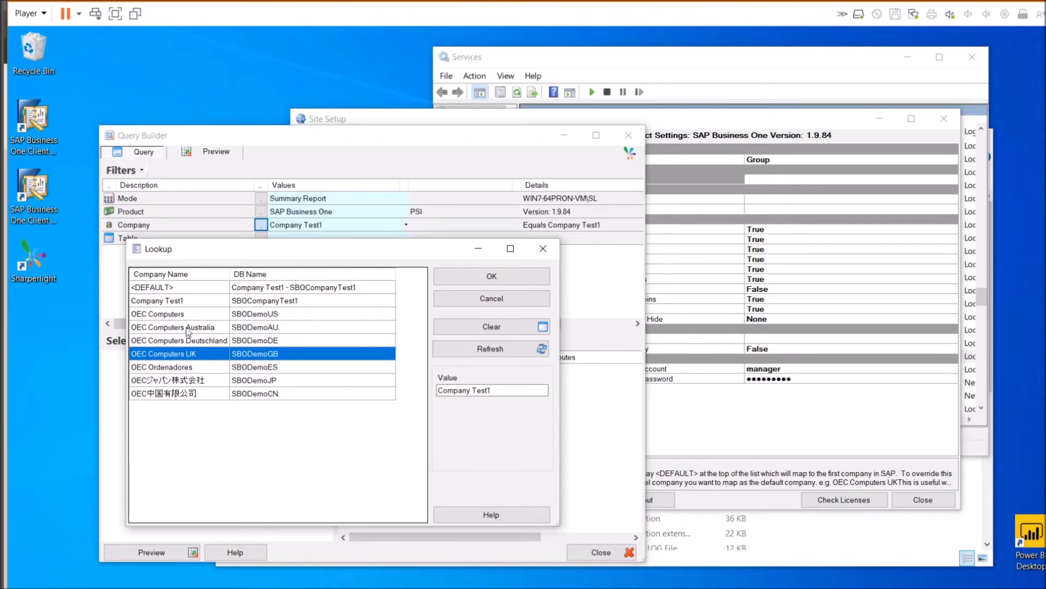
pyautogui.click(188, 342)
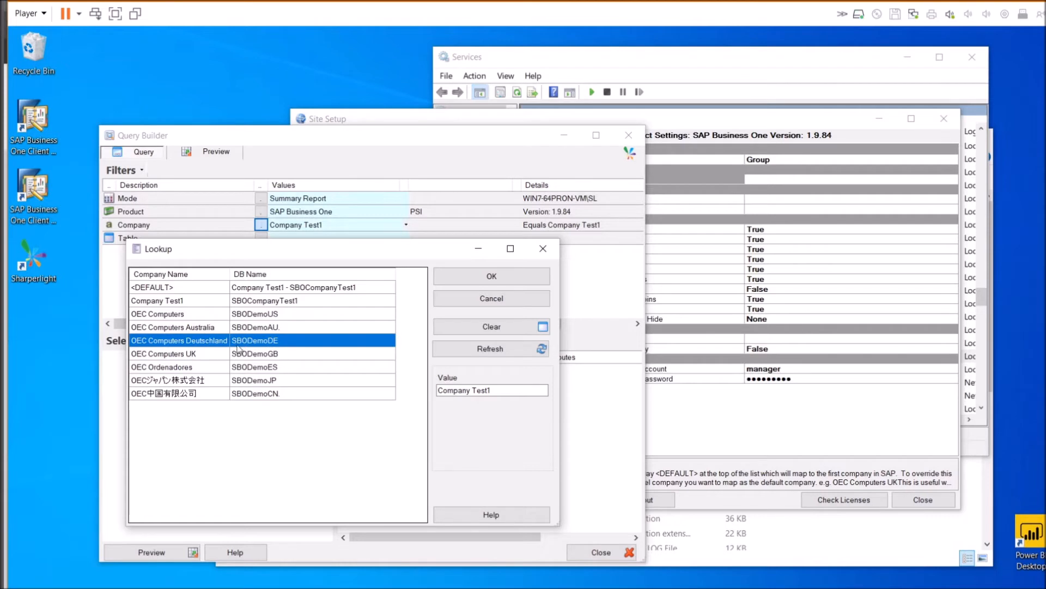
pyautogui.click(799, 179)
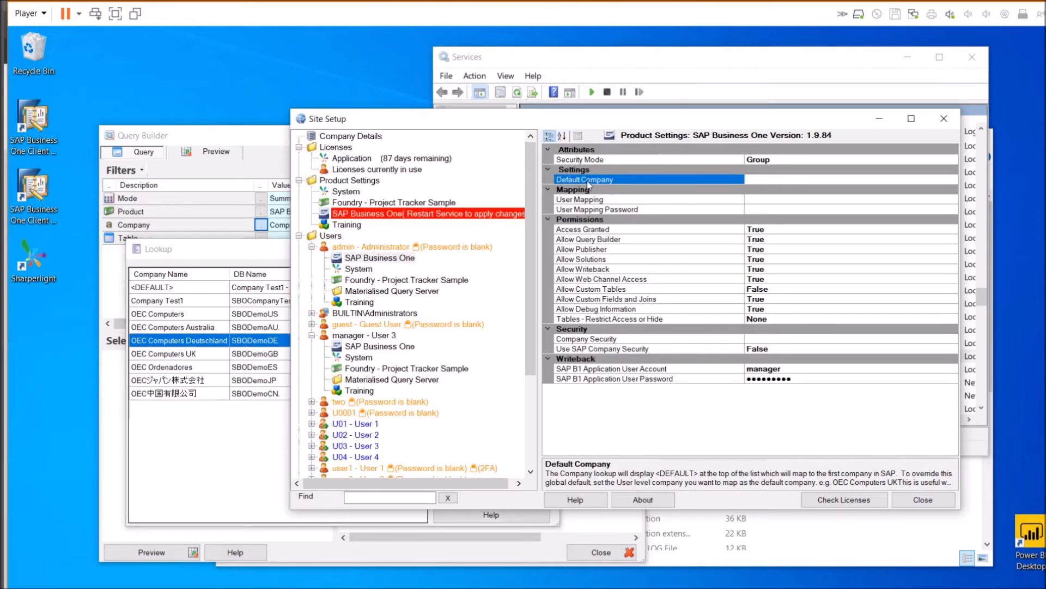
pyautogui.click(764, 200)
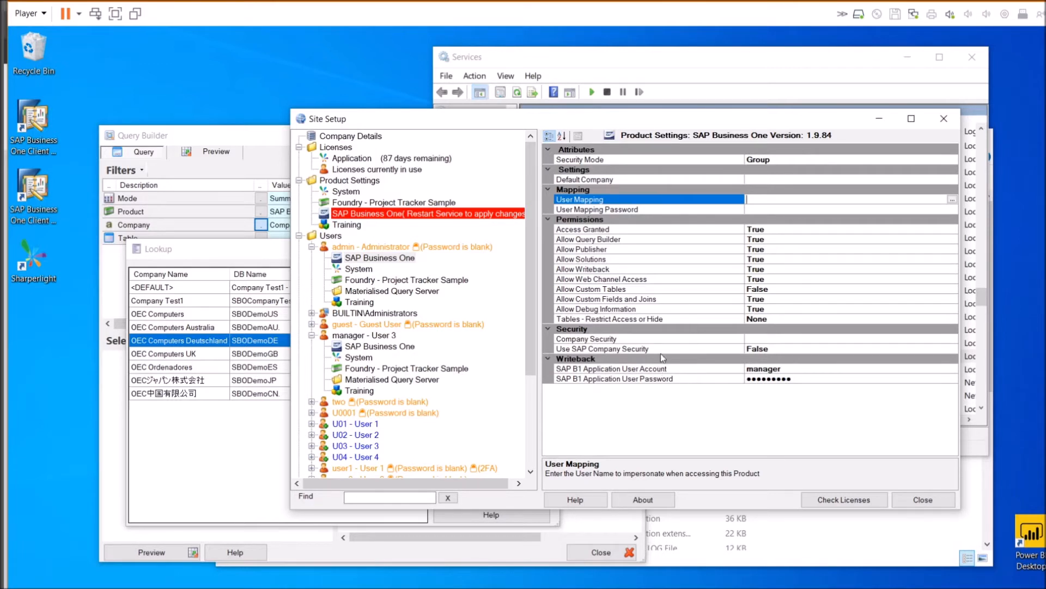
pyautogui.click(641, 380)
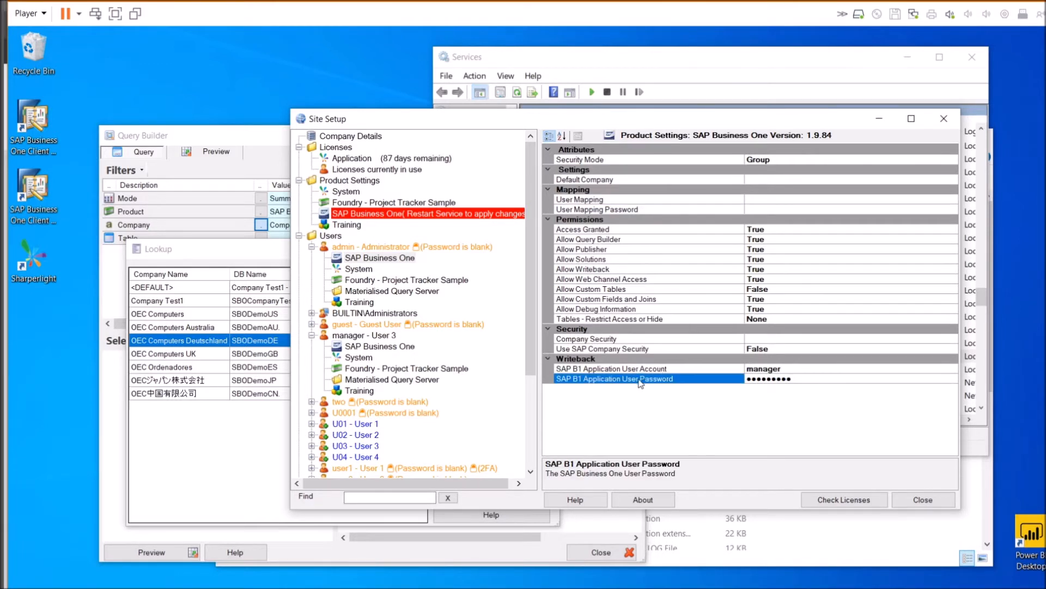
pyautogui.click(629, 371)
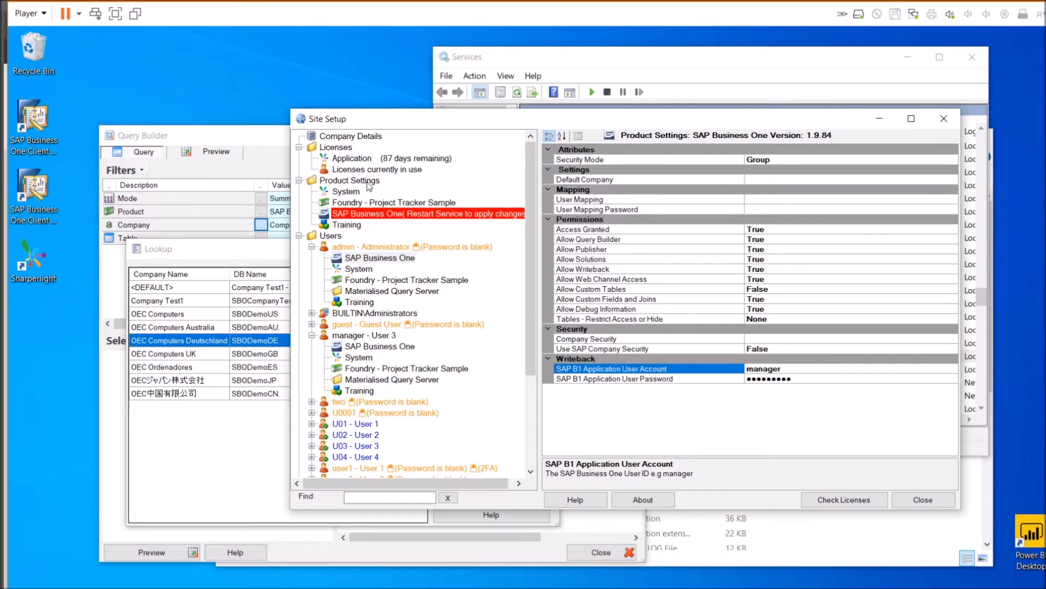
pyautogui.click(780, 369)
pyautogui.doubleClick(769, 369)
pyautogui.click(656, 381)
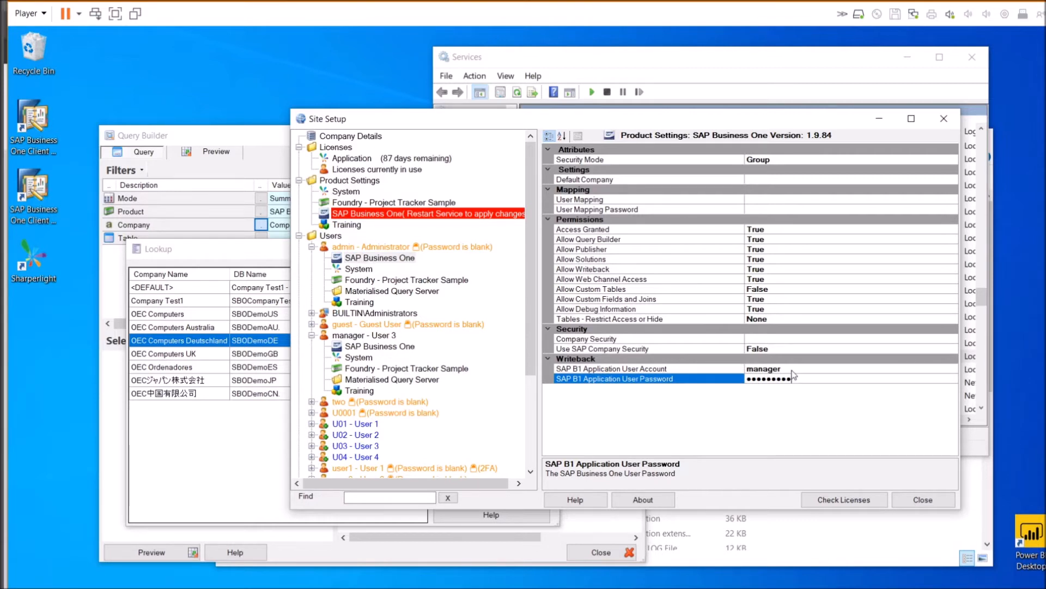
pyautogui.click(723, 370)
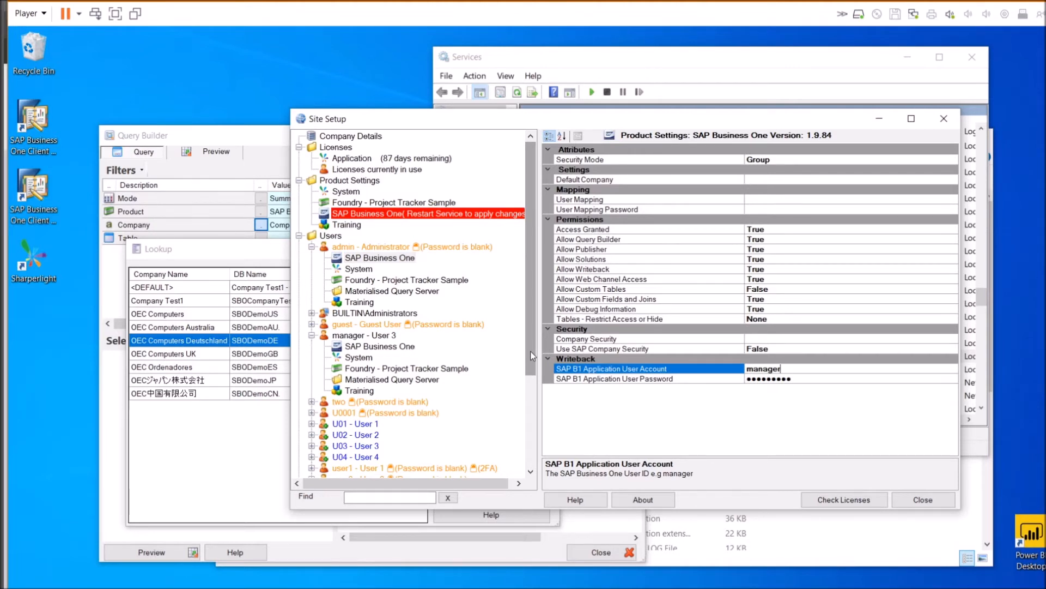
pyautogui.moveTo(531, 351); pyautogui.dragTo(533, 446)
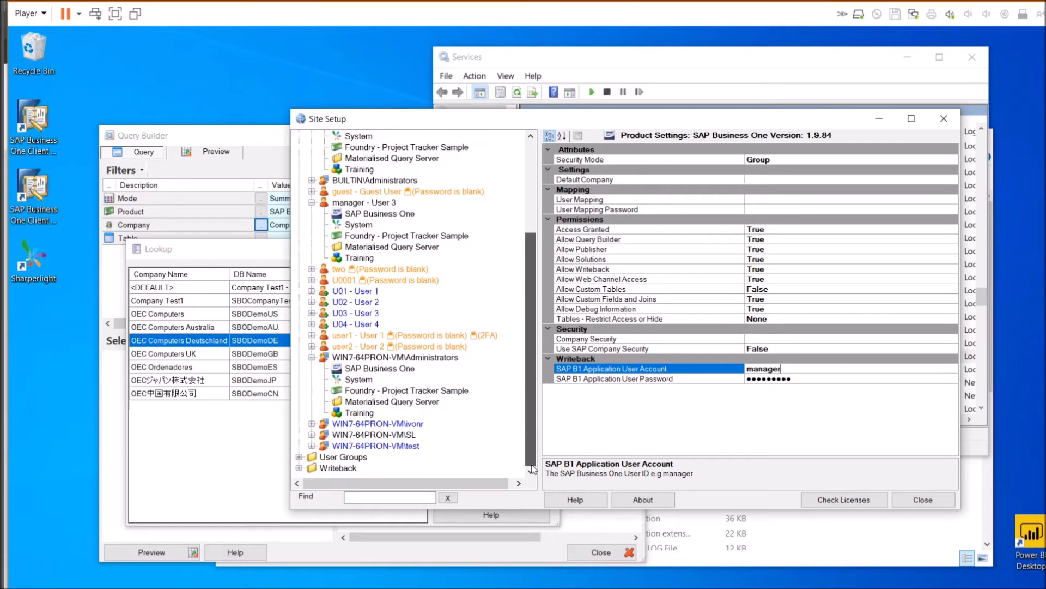
# Set SAP Business One writeback history to Everything, without full details, clearing entries older than 10000 minutes
pyautogui.click(299, 470)
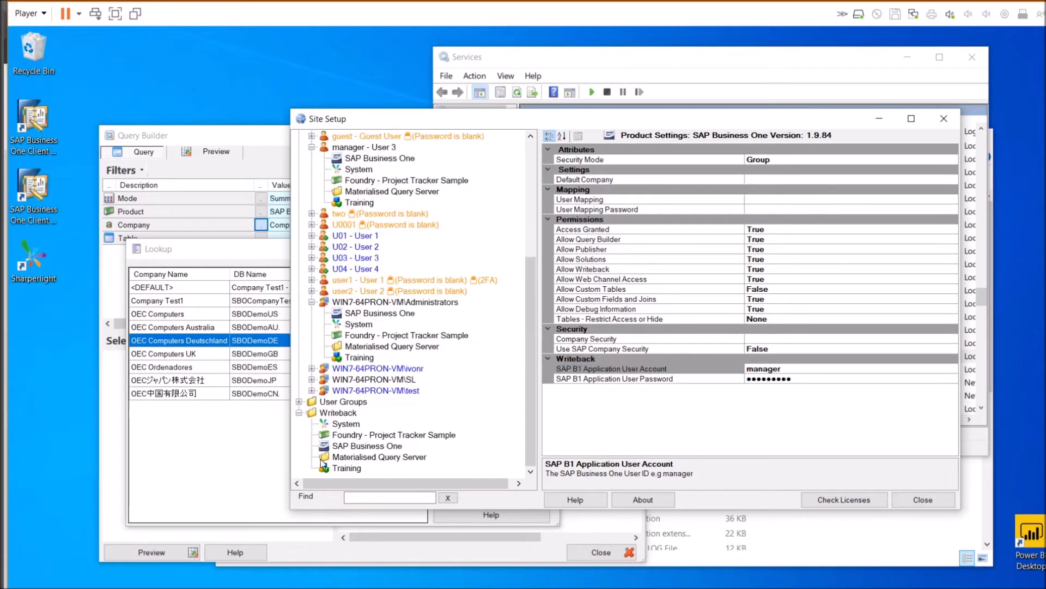
pyautogui.click(363, 446)
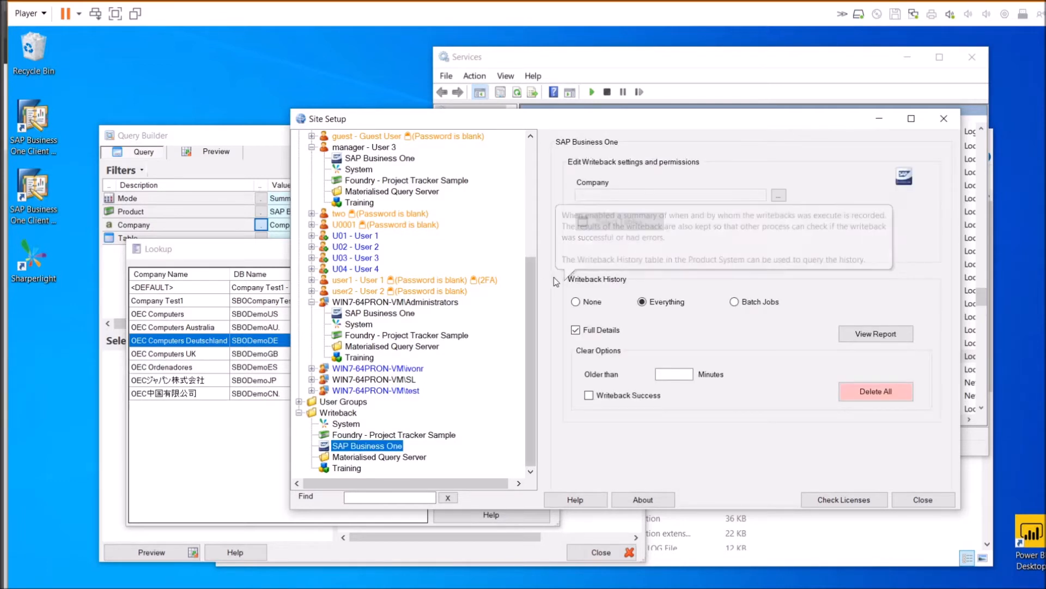
pyautogui.moveTo(609, 280)
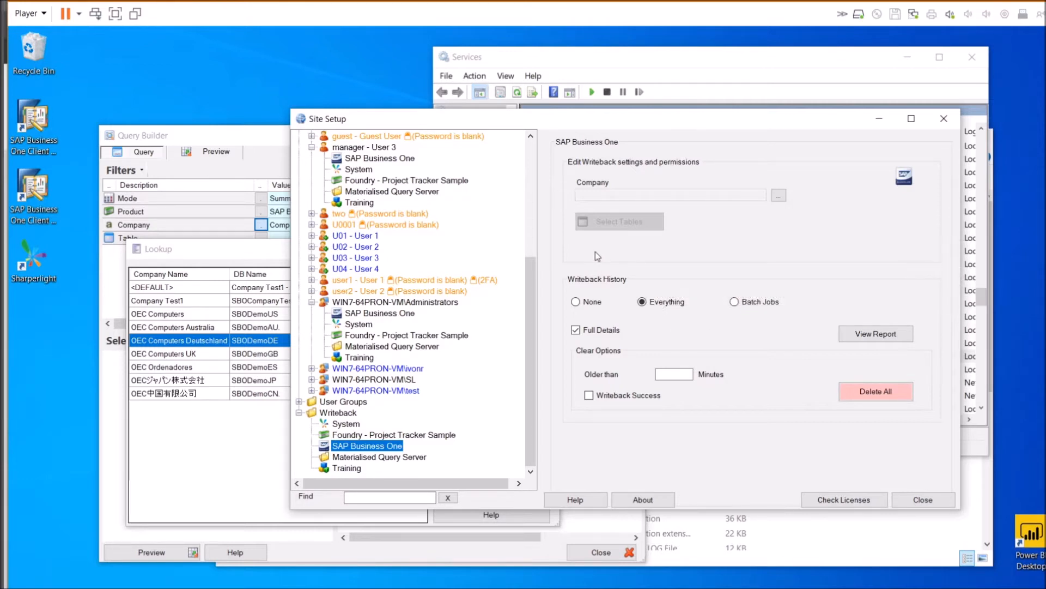
pyautogui.click(589, 303)
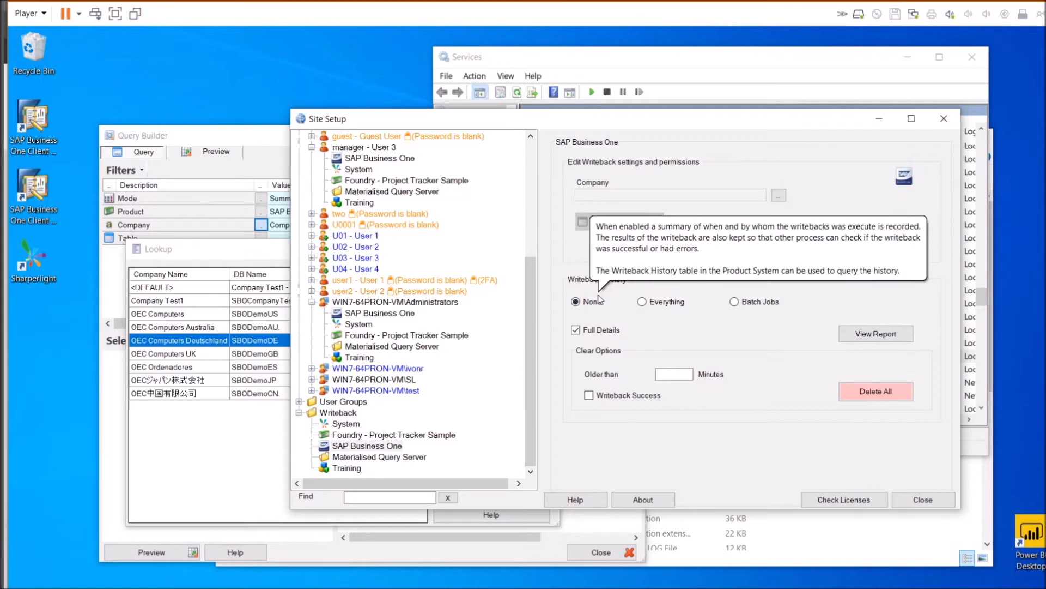
pyautogui.click(663, 303)
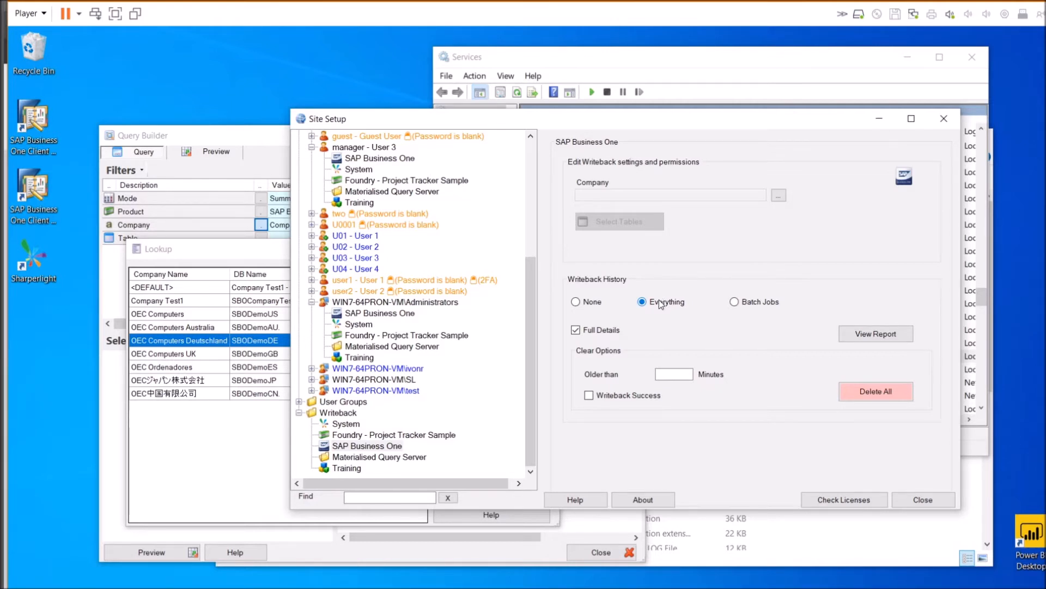
pyautogui.moveTo(586, 334)
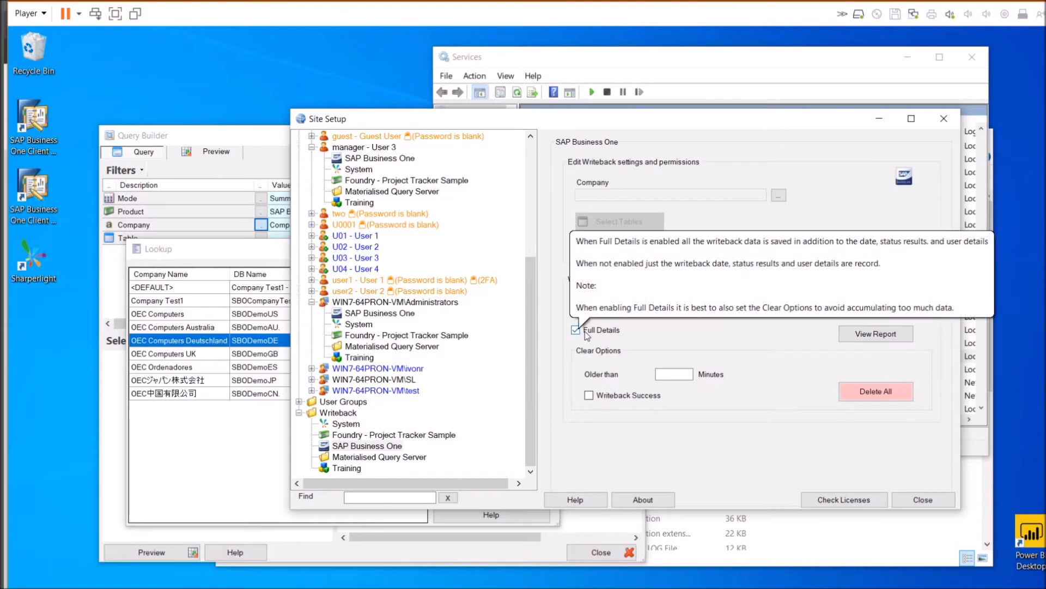
pyautogui.click(581, 332)
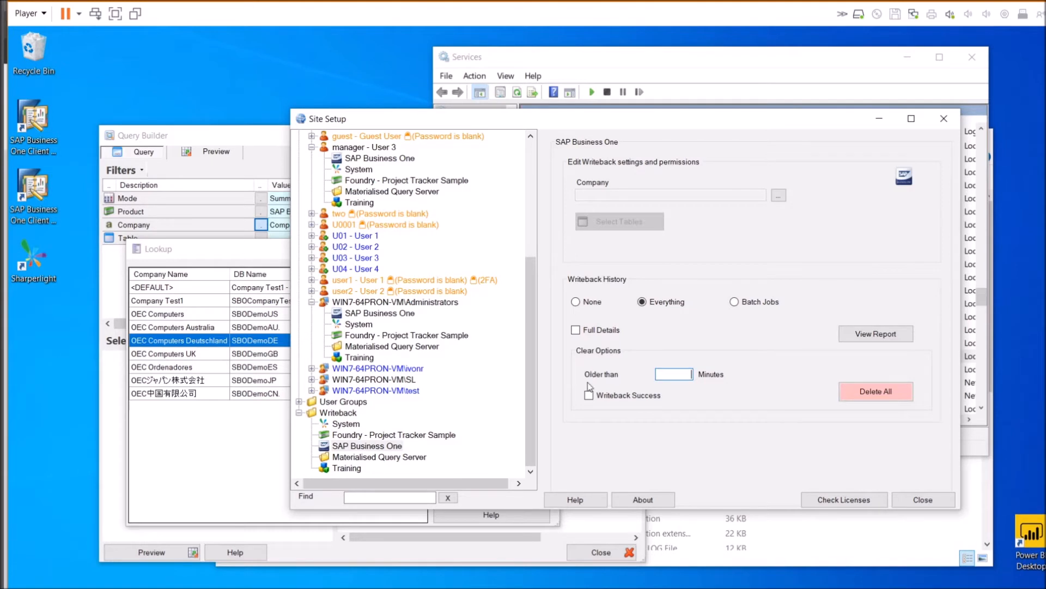
pyautogui.moveTo(598, 377)
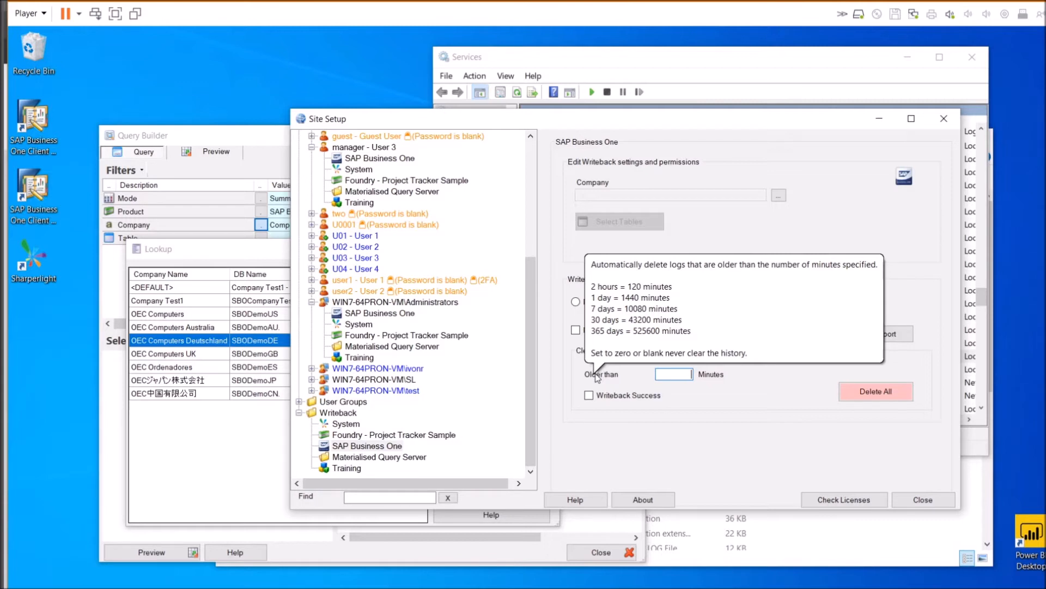
pyautogui.write('10000')
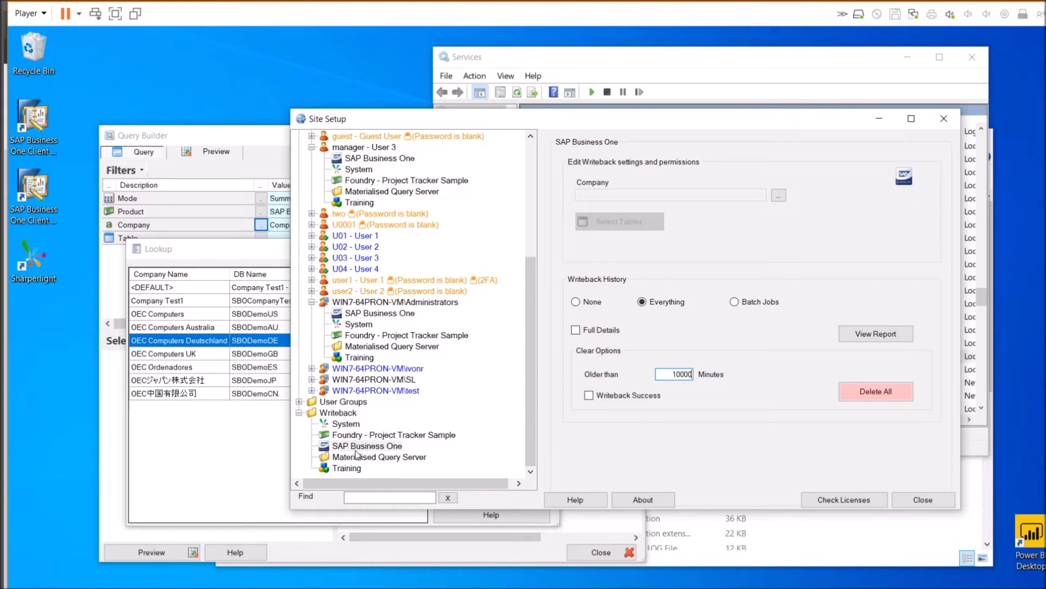
pyautogui.moveTo(756, 328)
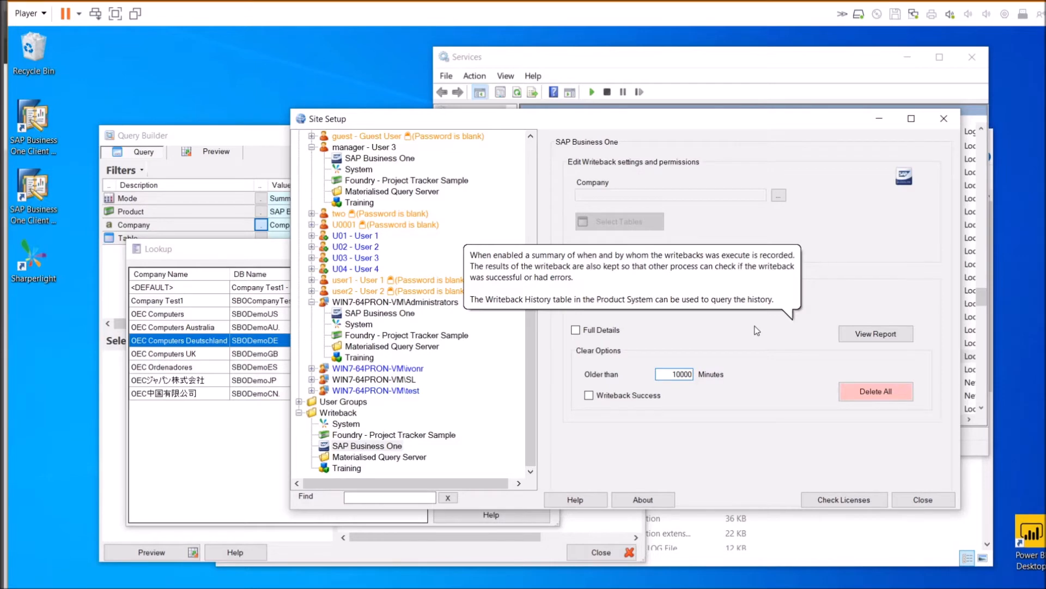
pyautogui.click(889, 338)
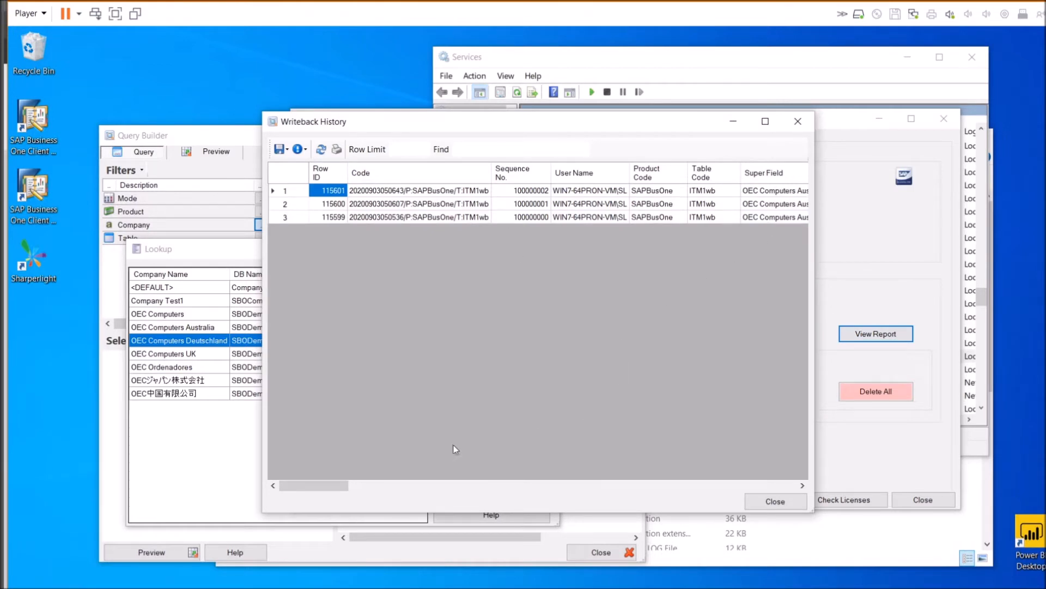
pyautogui.moveTo(330, 485); pyautogui.dragTo(354, 486)
pyautogui.click(423, 206)
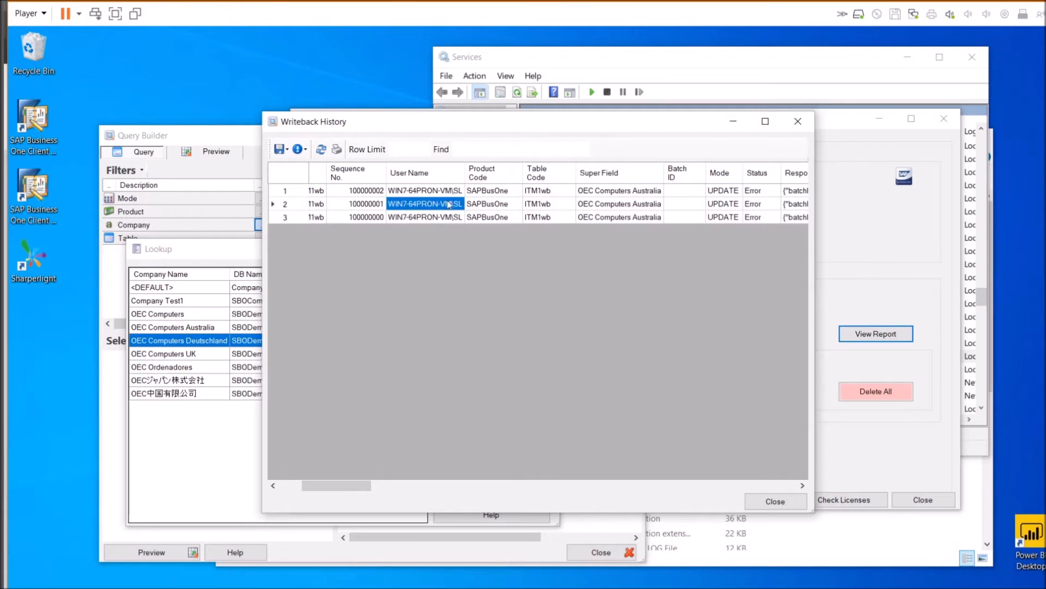
pyautogui.click(552, 193)
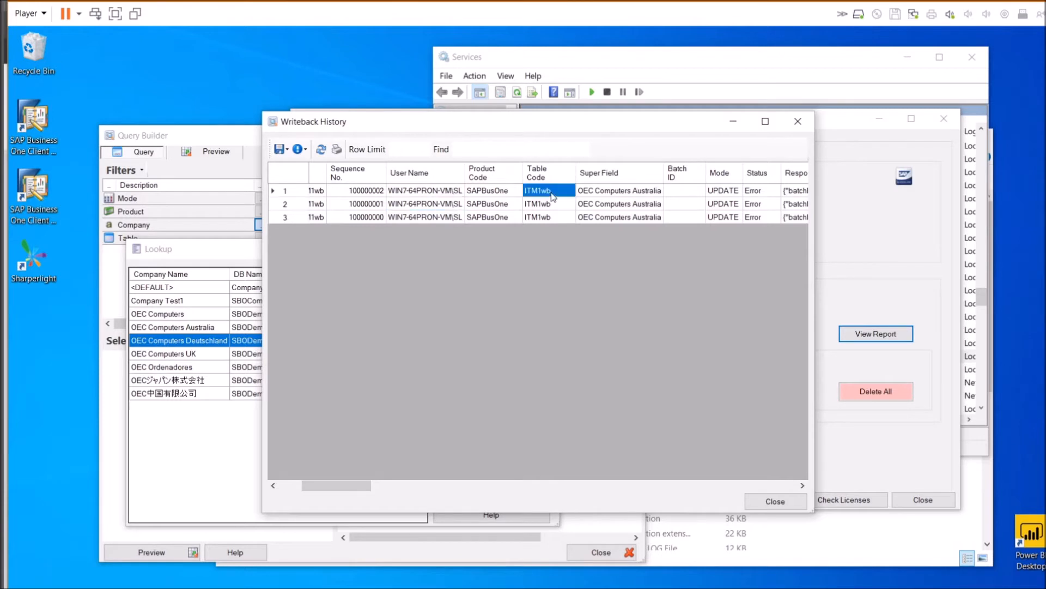
pyautogui.click(645, 197)
pyautogui.moveTo(347, 489); pyautogui.dragTo(385, 488)
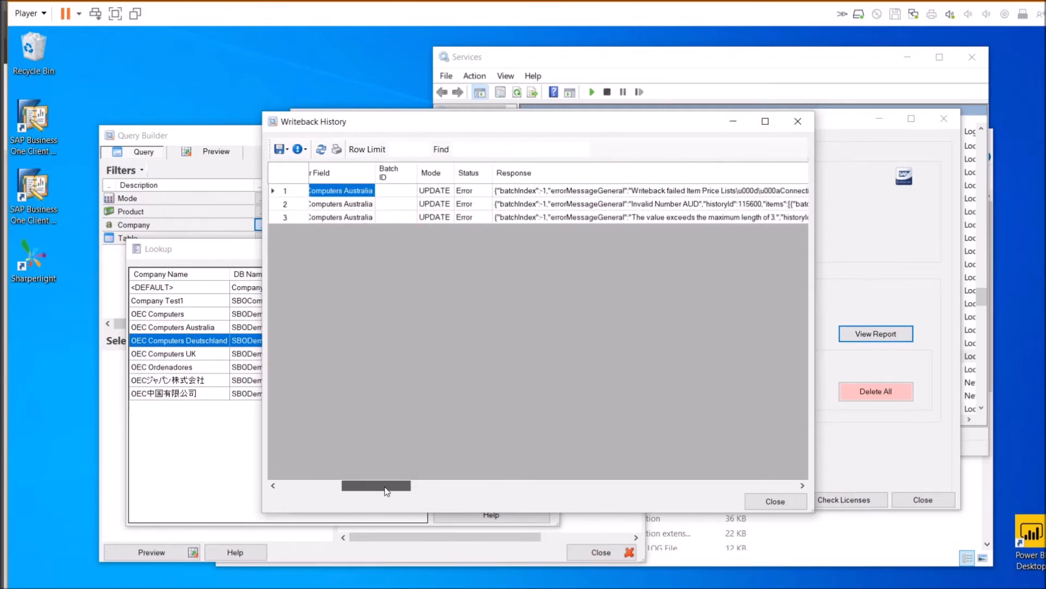
pyautogui.click(512, 193)
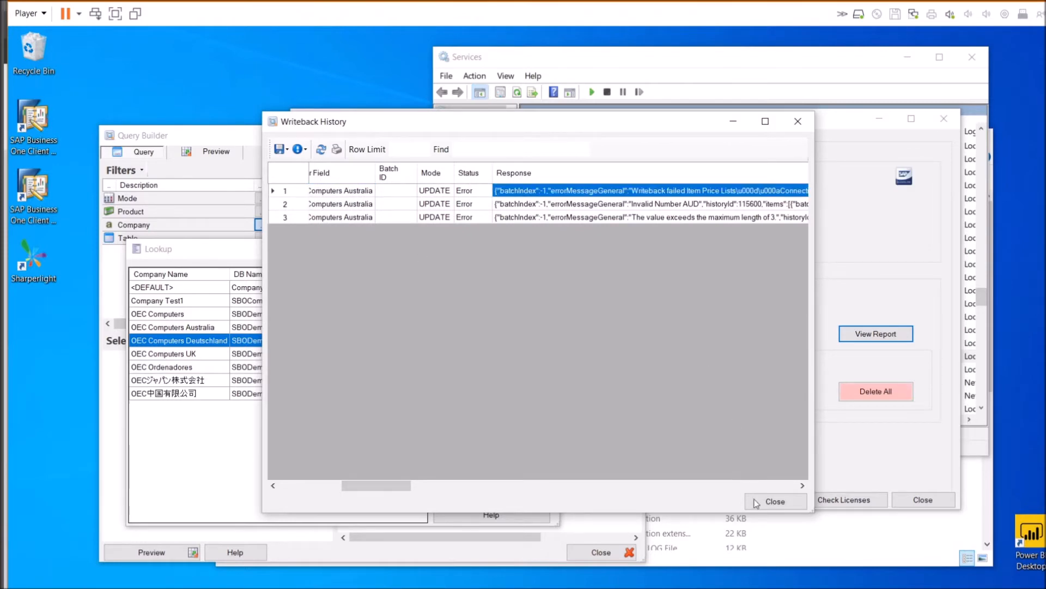
pyautogui.click(772, 500)
# Review the Administrators' SAP B1 application user and company security properties with an enlarged help pane
pyautogui.click(368, 314)
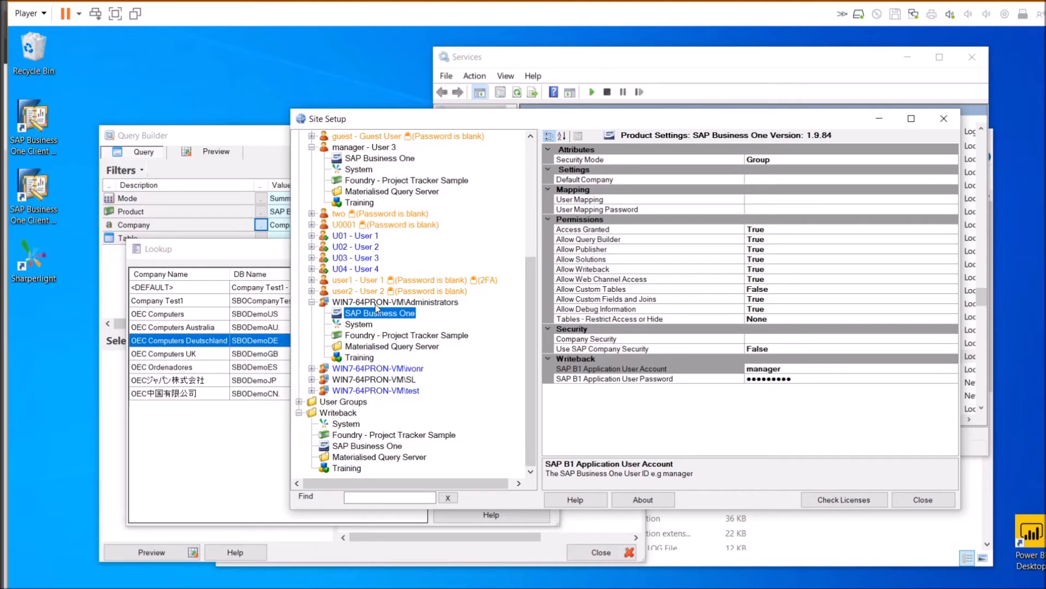
pyautogui.click(775, 370)
pyautogui.doubleClick(777, 369)
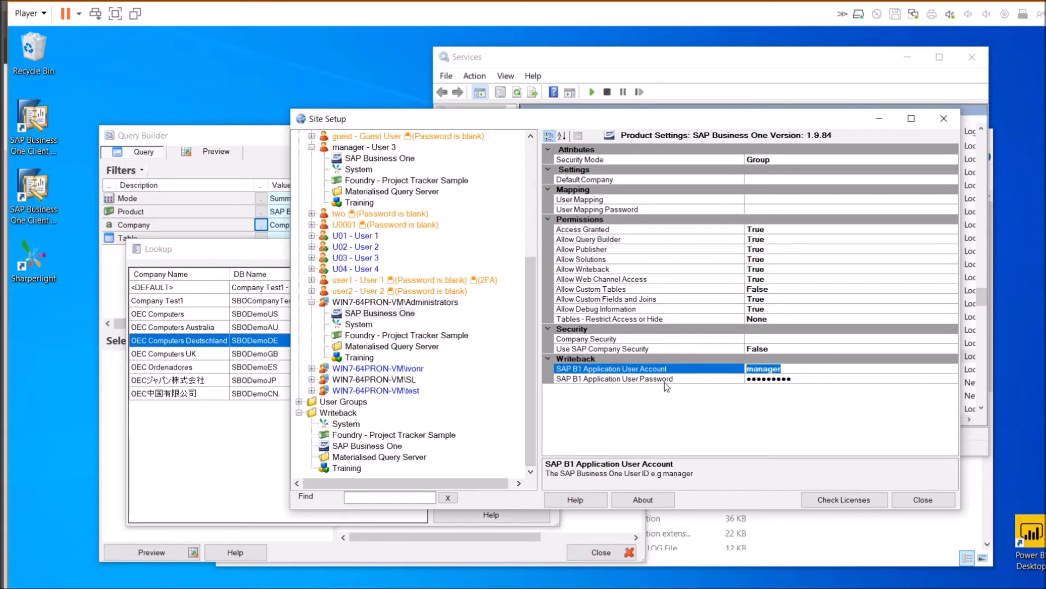
pyautogui.click(777, 338)
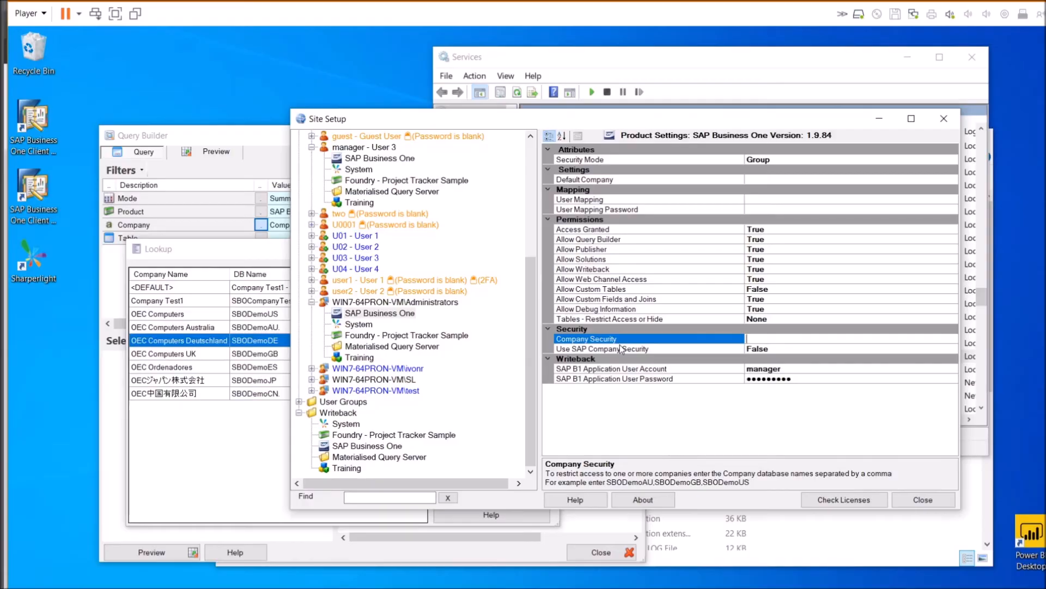
pyautogui.click(617, 349)
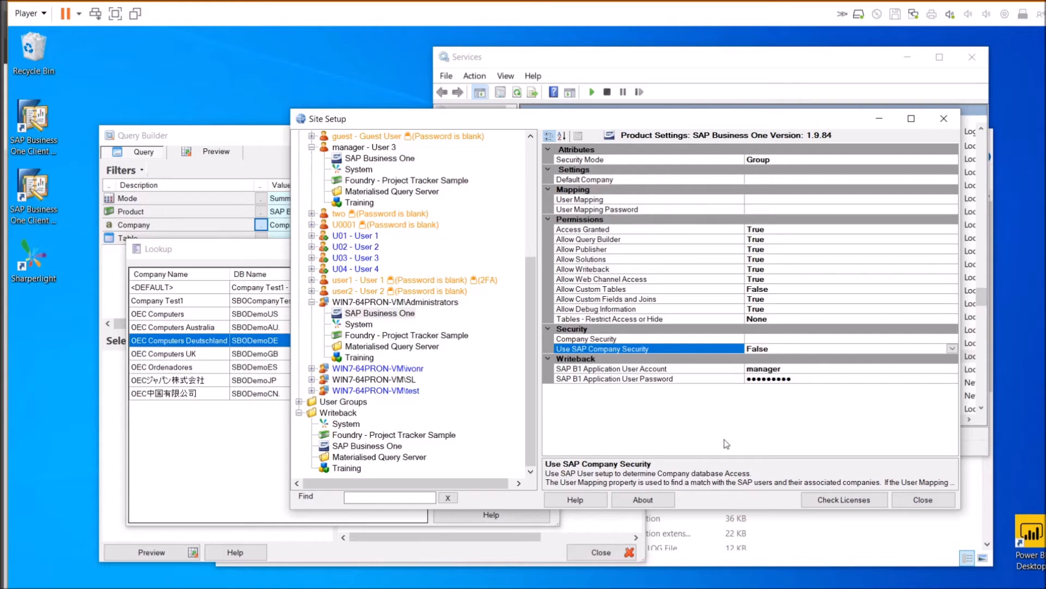
pyautogui.moveTo(719, 456); pyautogui.dragTo(744, 403)
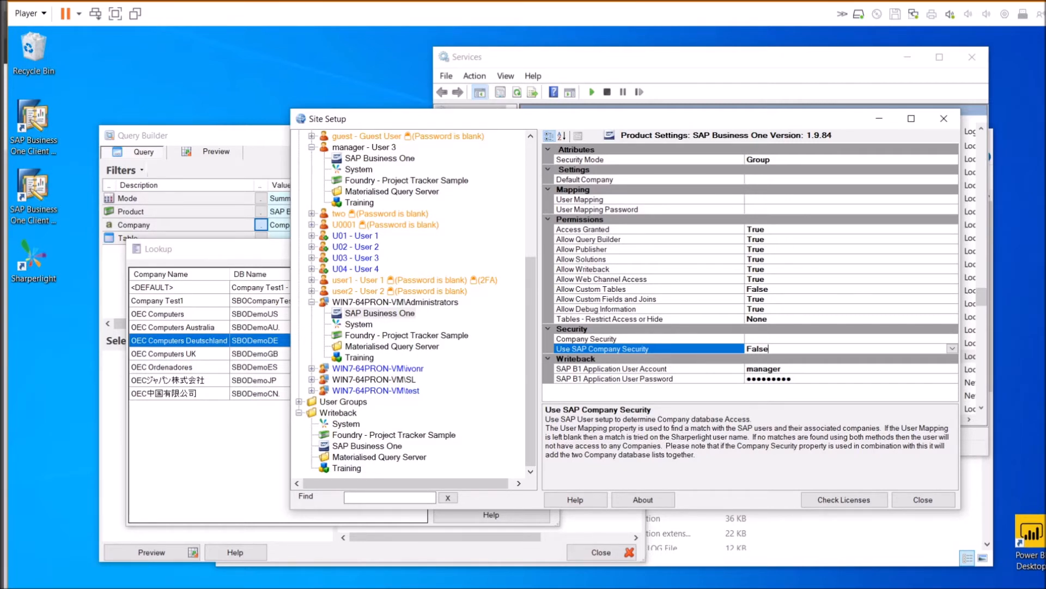
pyautogui.click(381, 303)
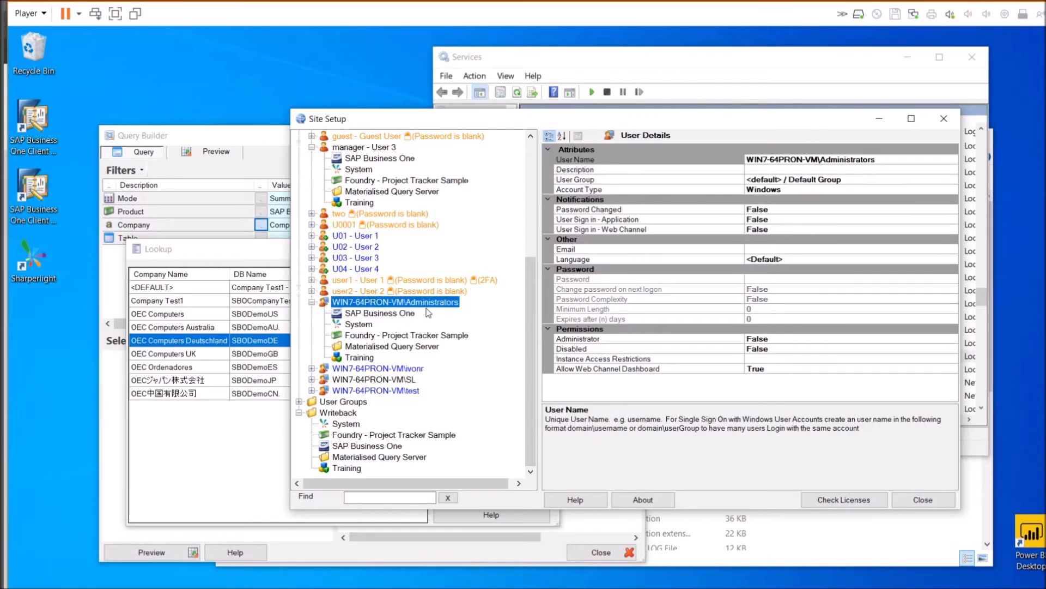
# Map the Administrators group's SAP Business One User Mapping to an SAP user, leaving company security False
pyautogui.click(384, 314)
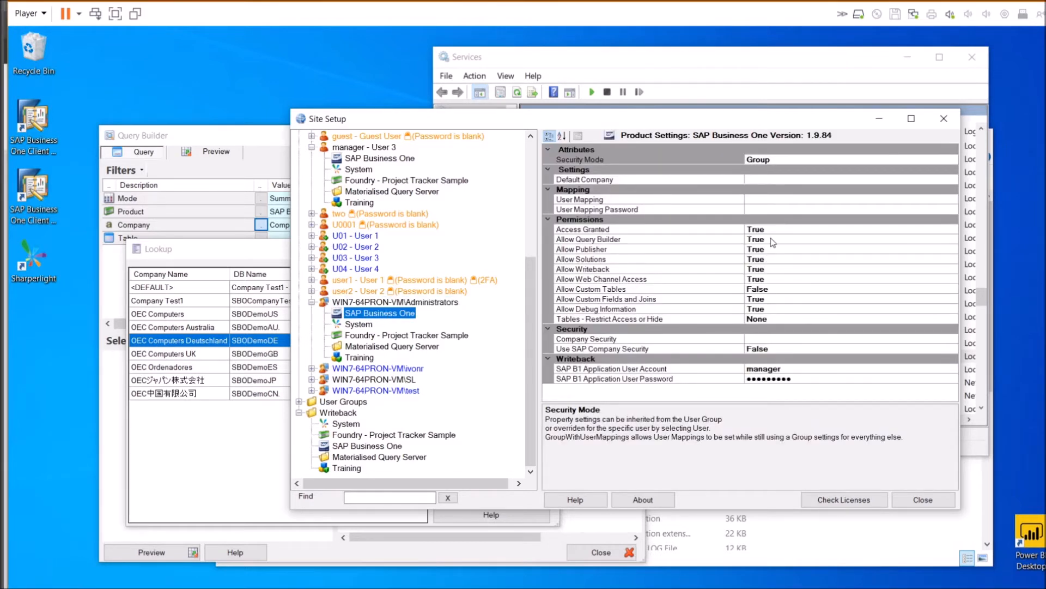
pyautogui.click(753, 199)
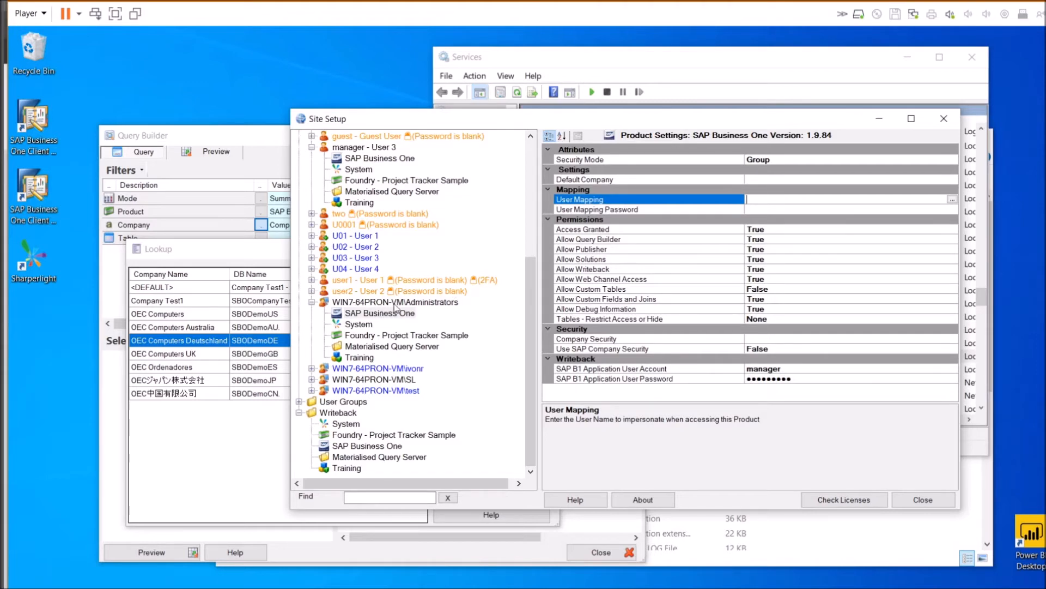
pyautogui.click(952, 200)
pyautogui.scroll(-15, 489, 253)
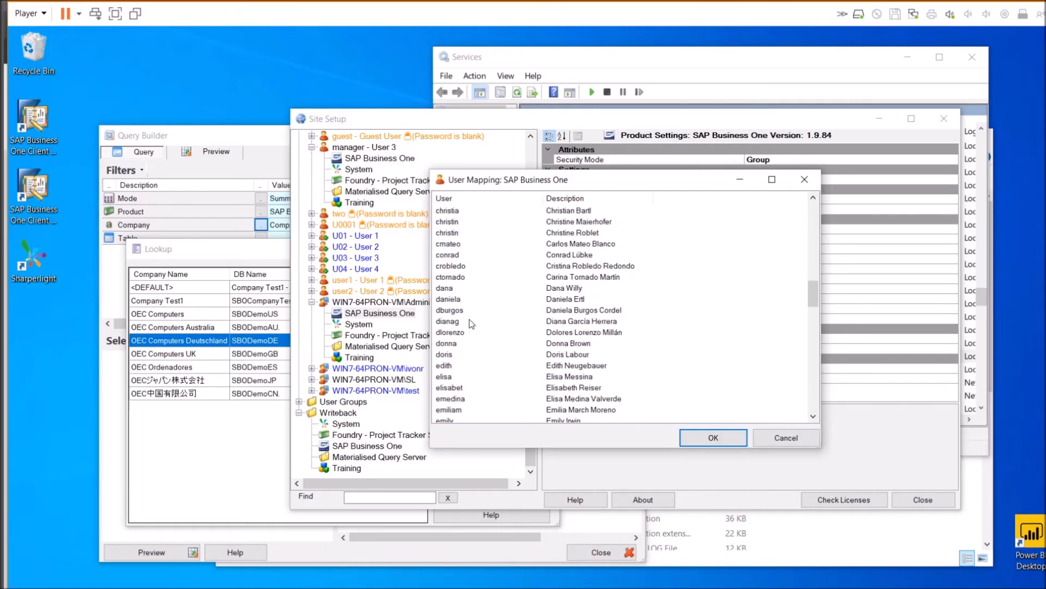
pyautogui.doubleClick(455, 289)
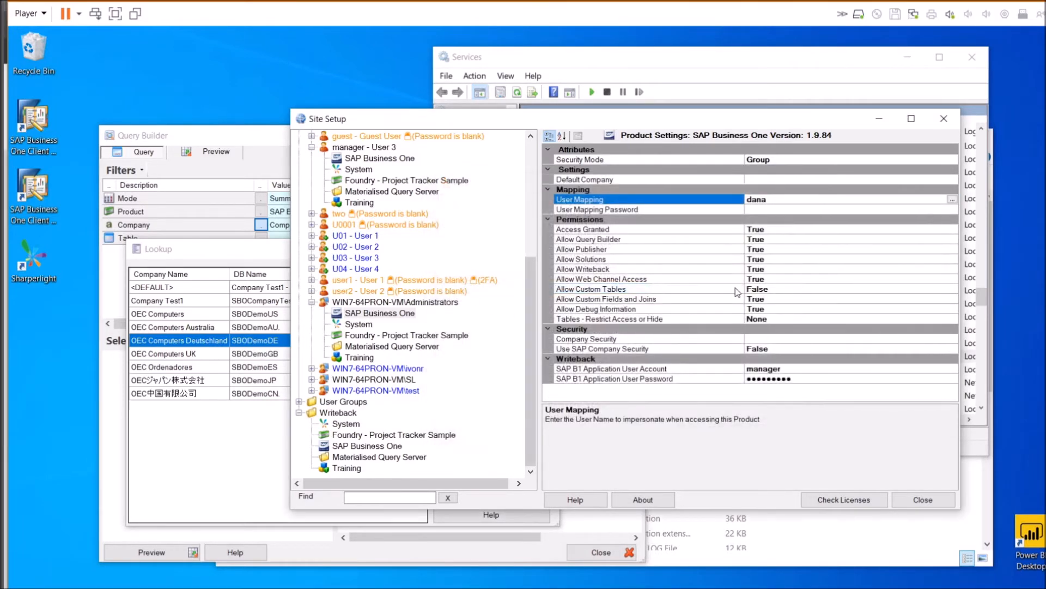
pyautogui.doubleClick(757, 200)
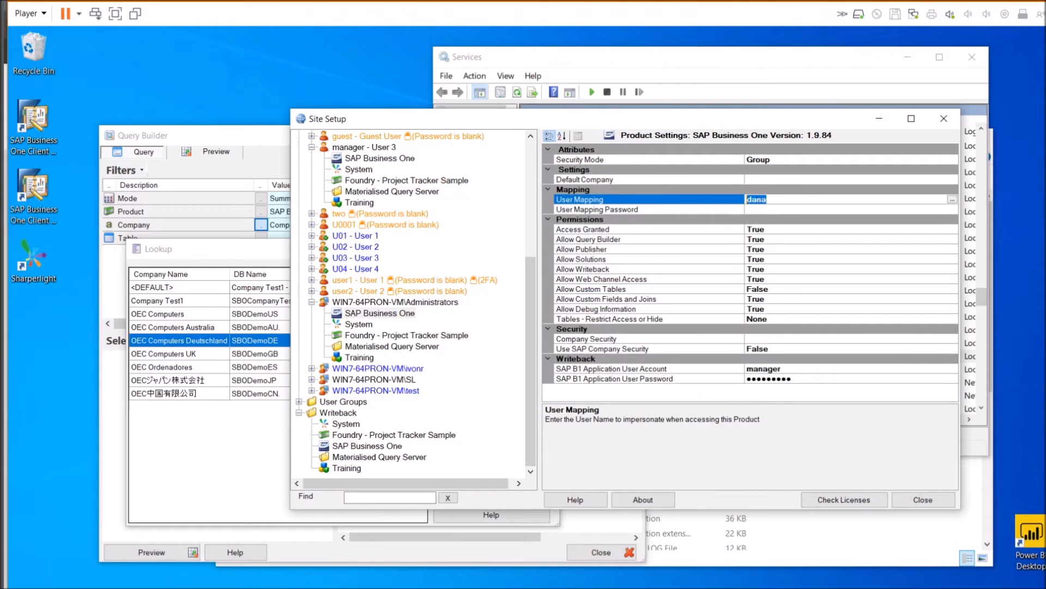
pyautogui.click(769, 348)
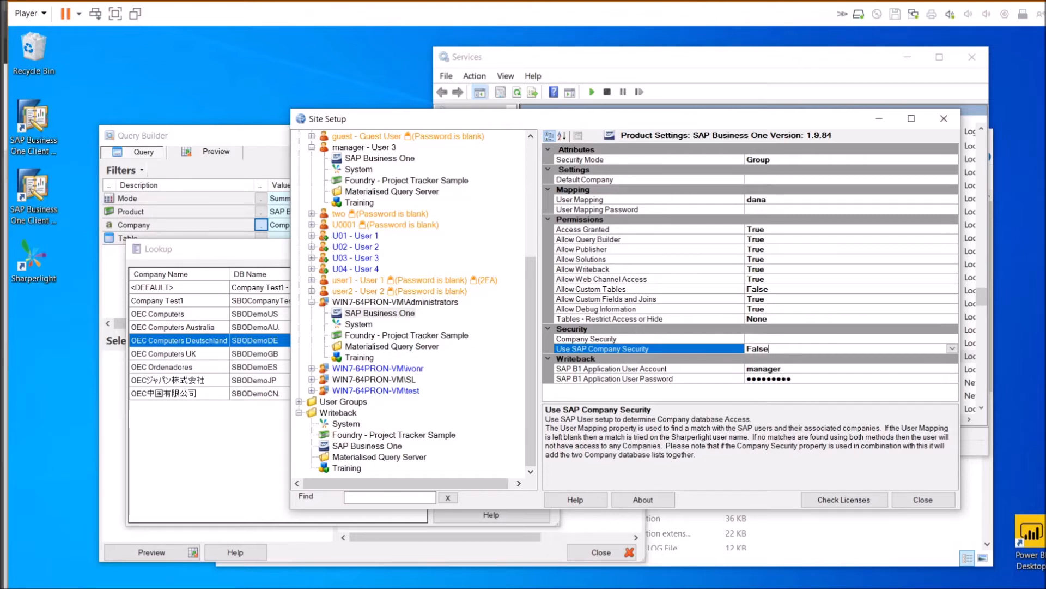
pyautogui.click(767, 199)
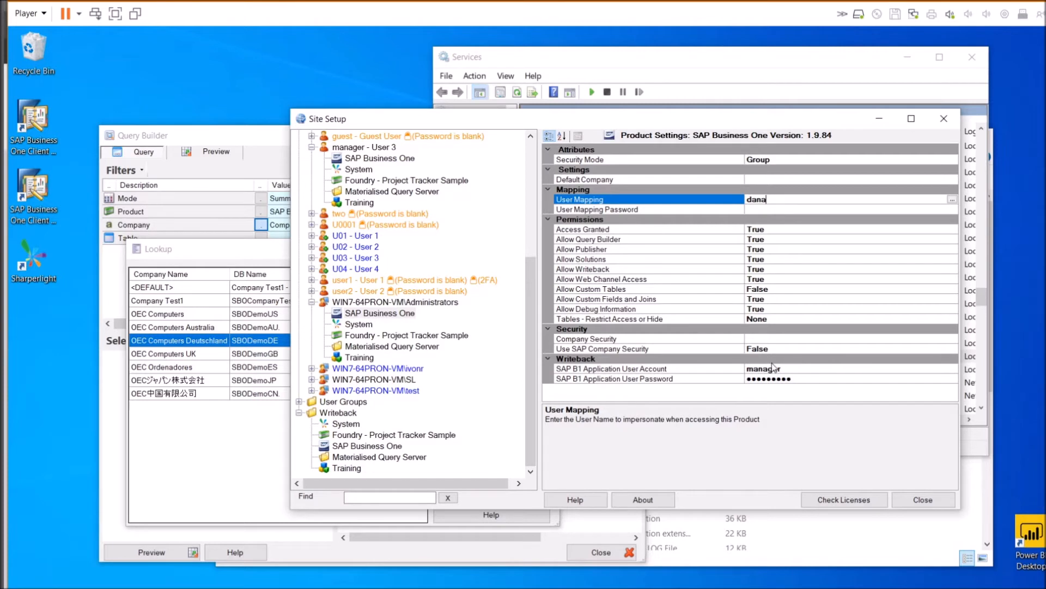
pyautogui.click(774, 338)
pyautogui.press('Down')
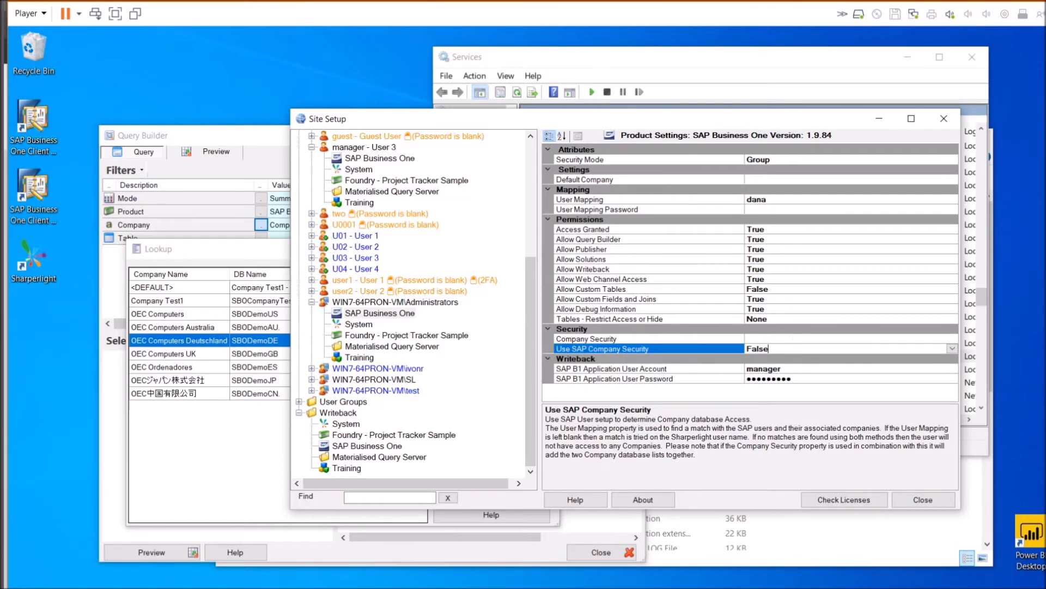
# Select OEC Computers in the company lookup, close it, and recheck Use SAP Company Security
pyautogui.click(230, 339)
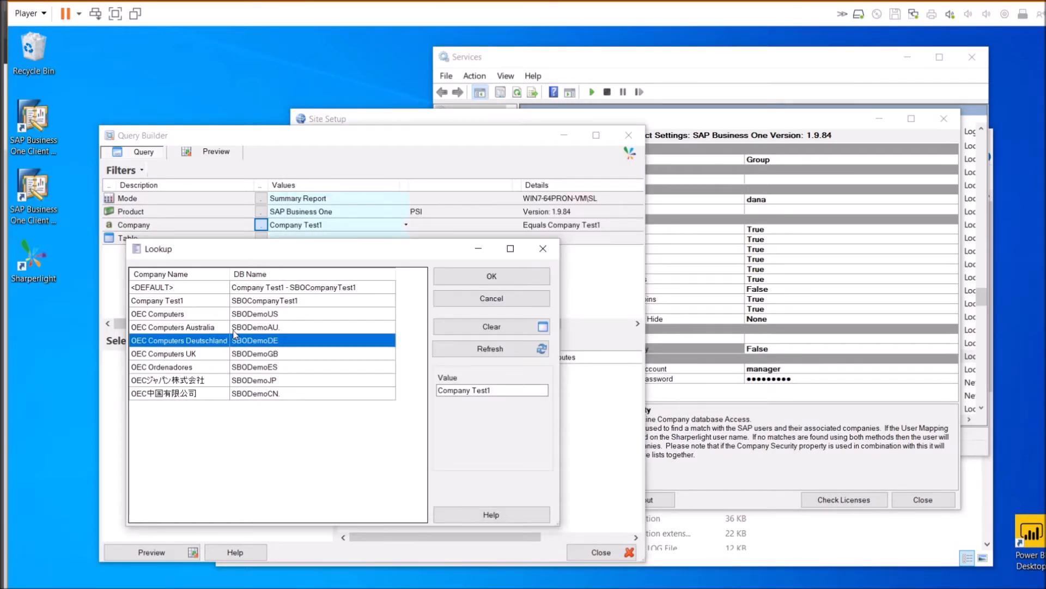
pyautogui.click(231, 314)
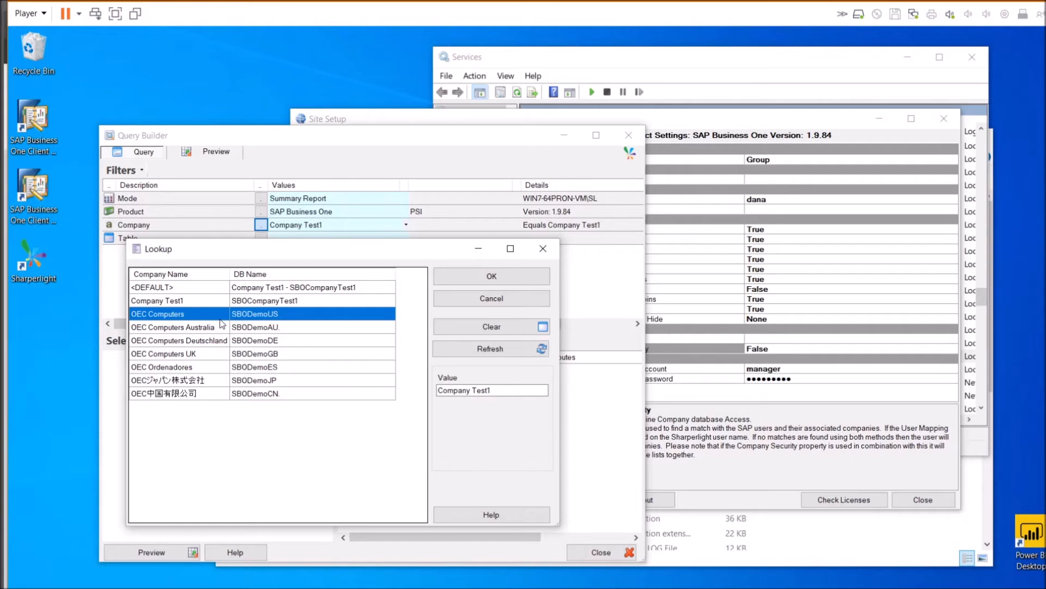
pyautogui.click(452, 302)
pyautogui.click(563, 340)
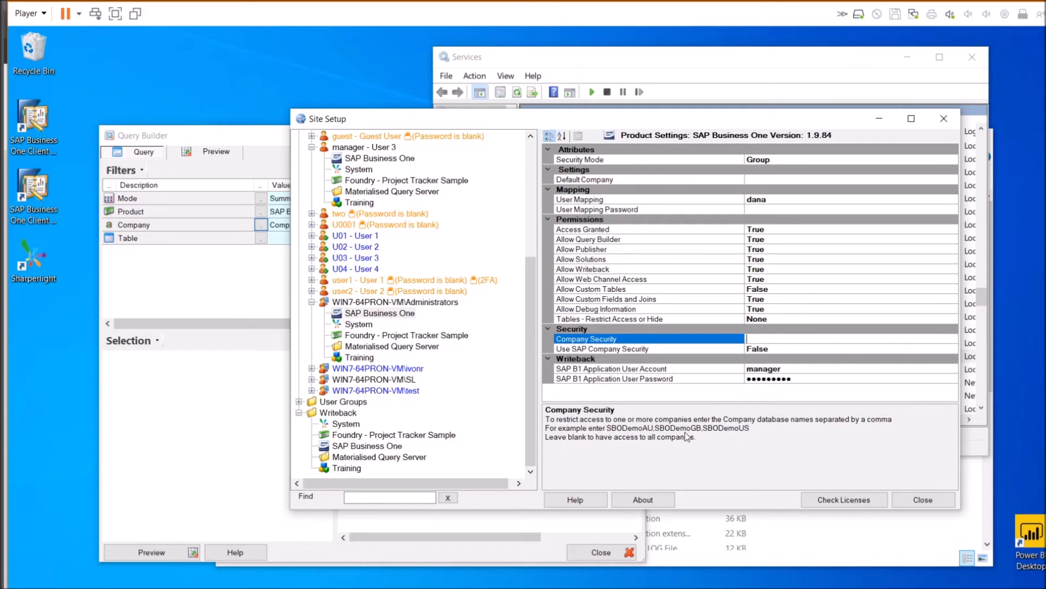
pyautogui.click(617, 349)
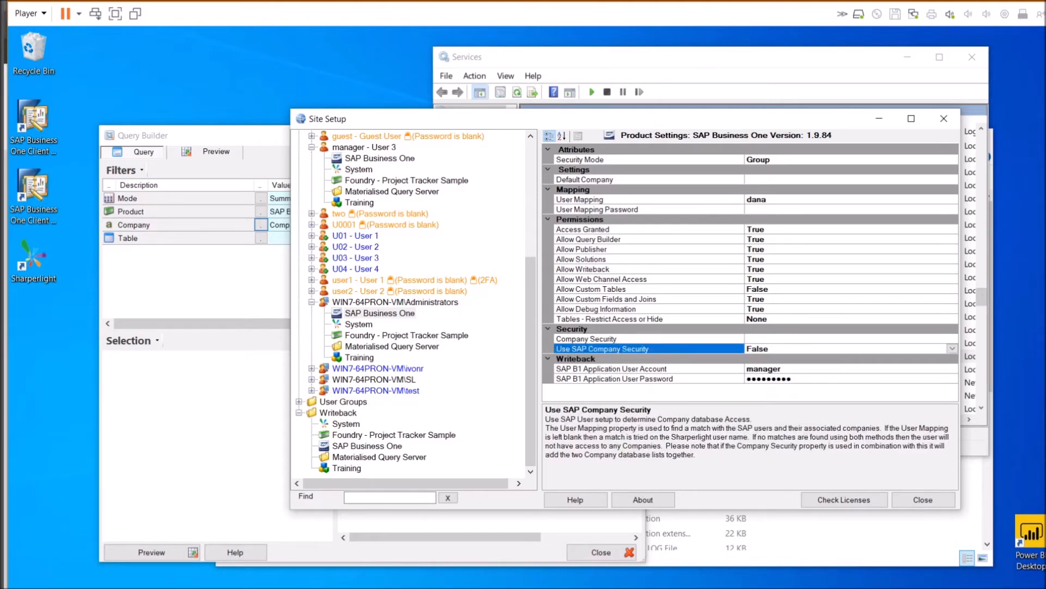
pyautogui.click(771, 341)
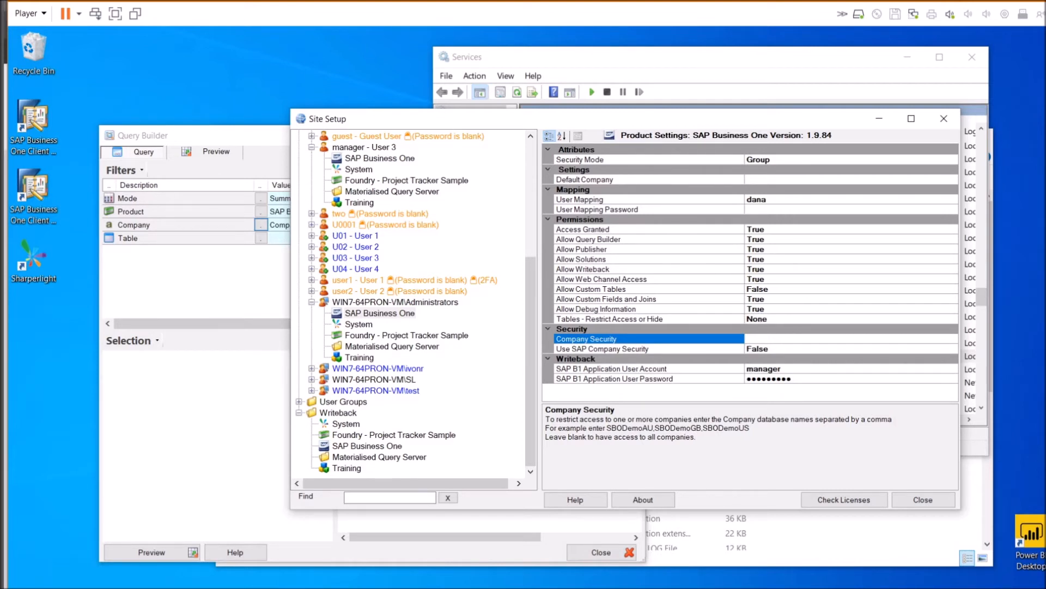
pyautogui.click(772, 349)
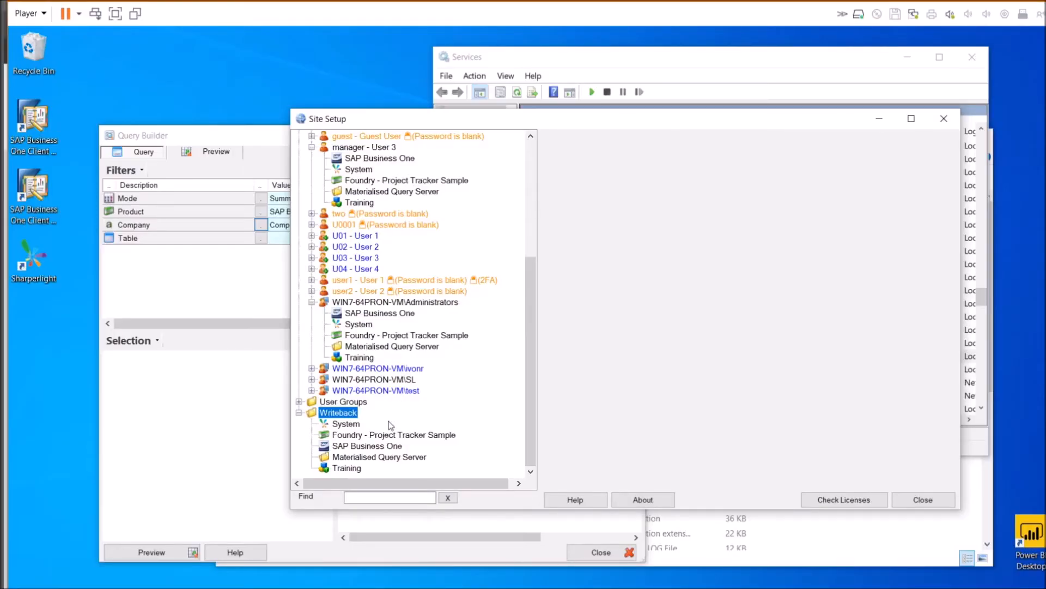
# Choose Company Test1 as the SAP Business One writeback company and bring up the writeback tables
pyautogui.click(339, 445)
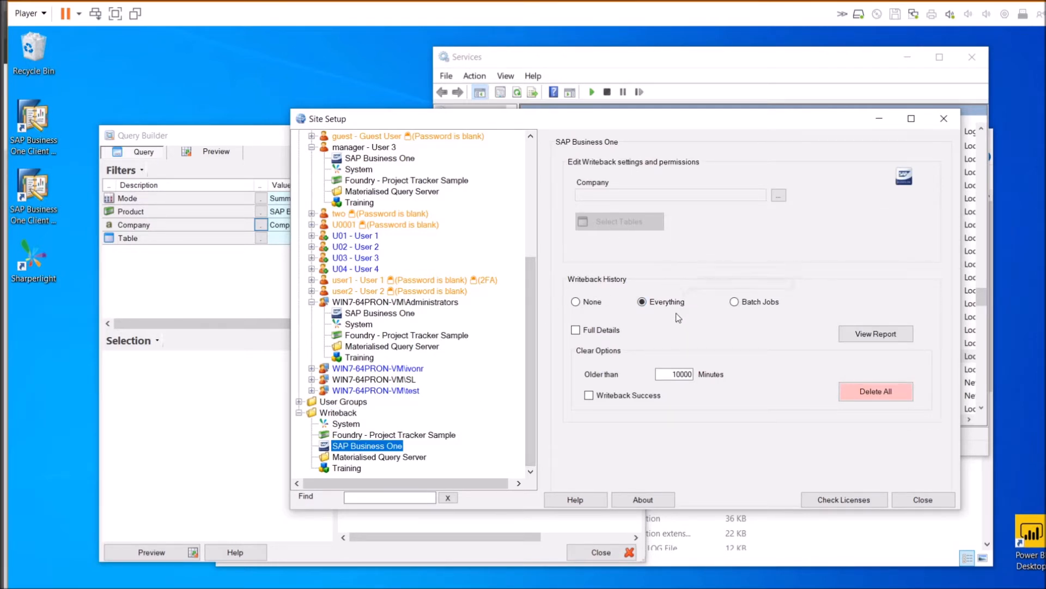
pyautogui.moveTo(678, 318)
pyautogui.click(782, 196)
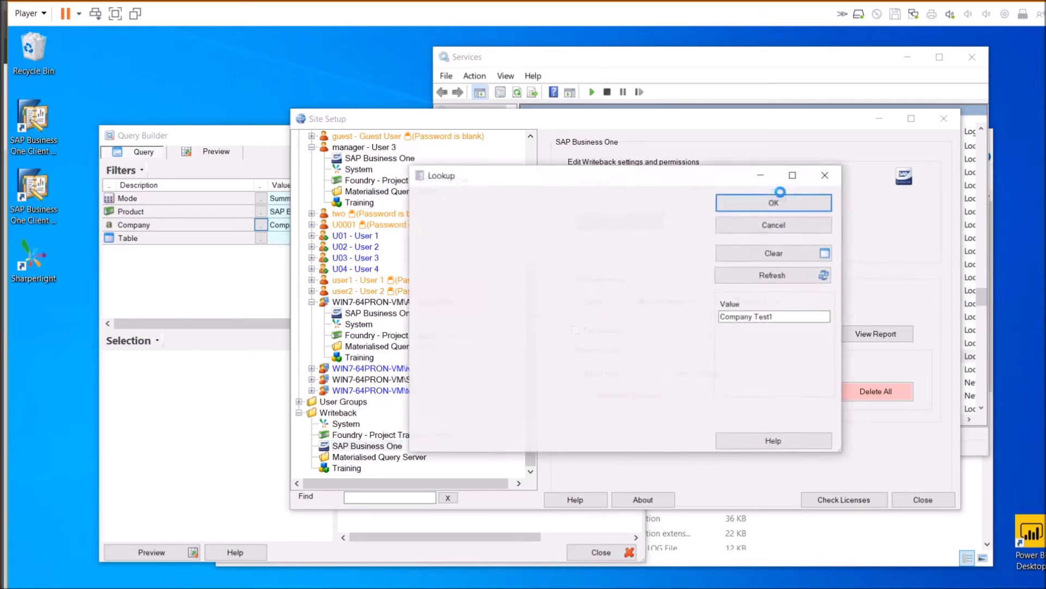
pyautogui.doubleClick(505, 232)
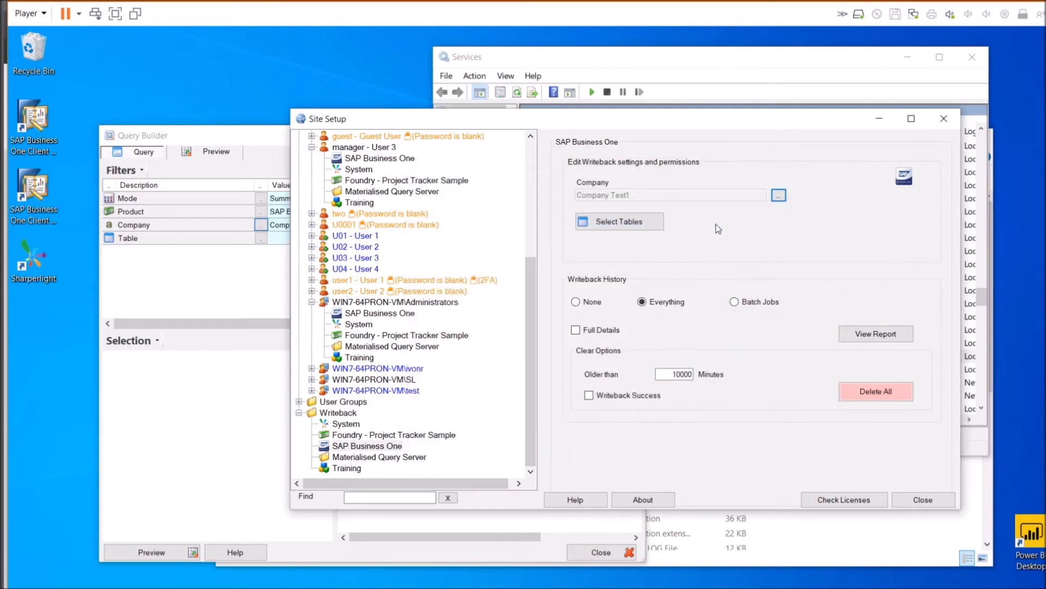
pyautogui.click(625, 224)
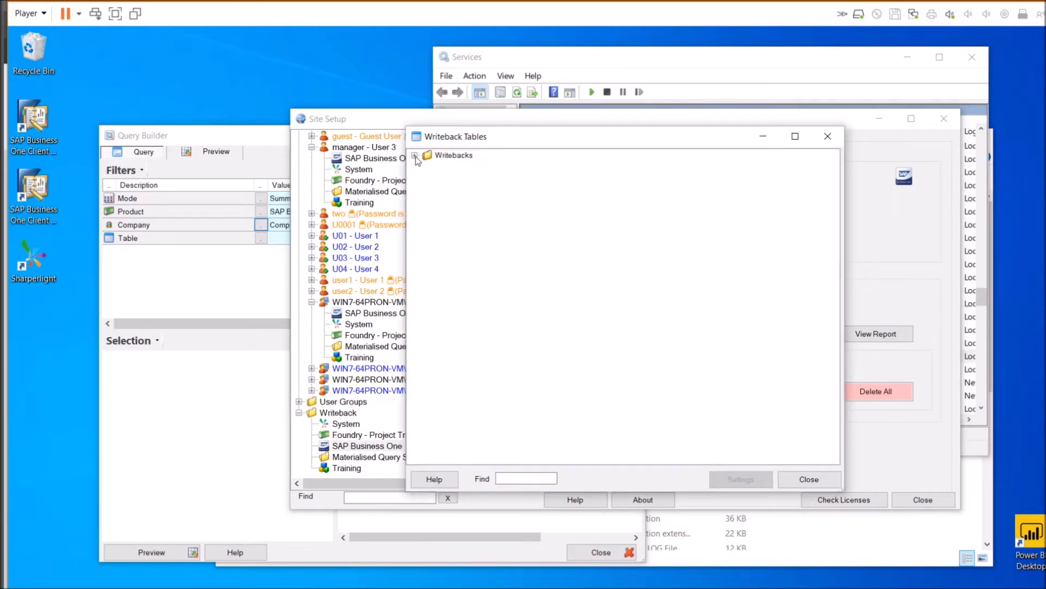
# Grant Journal Entry writeback access to Administrator Group and Group 1
pyautogui.click(413, 155)
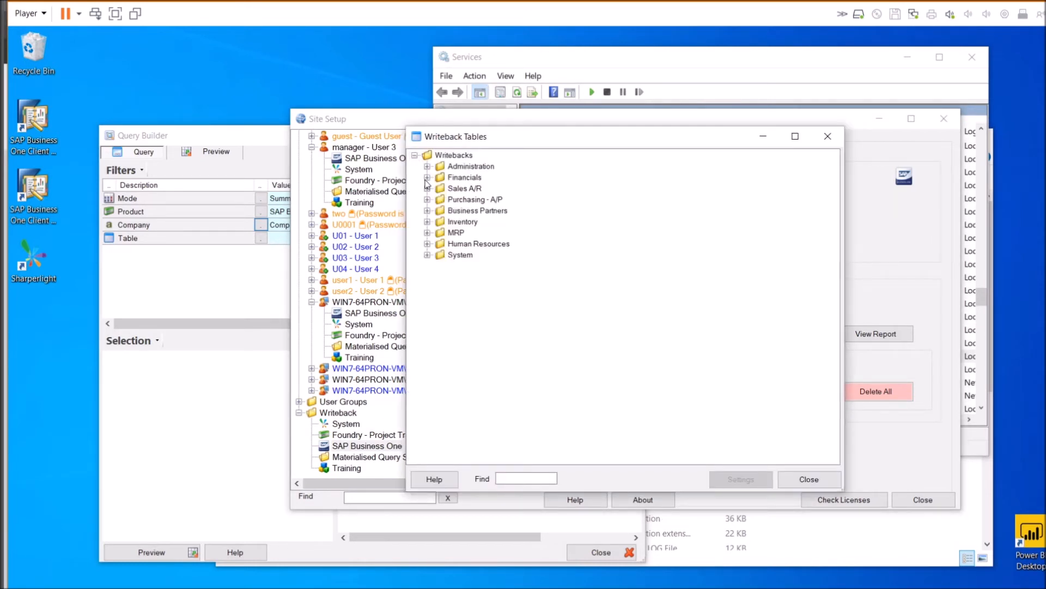
pyautogui.click(427, 178)
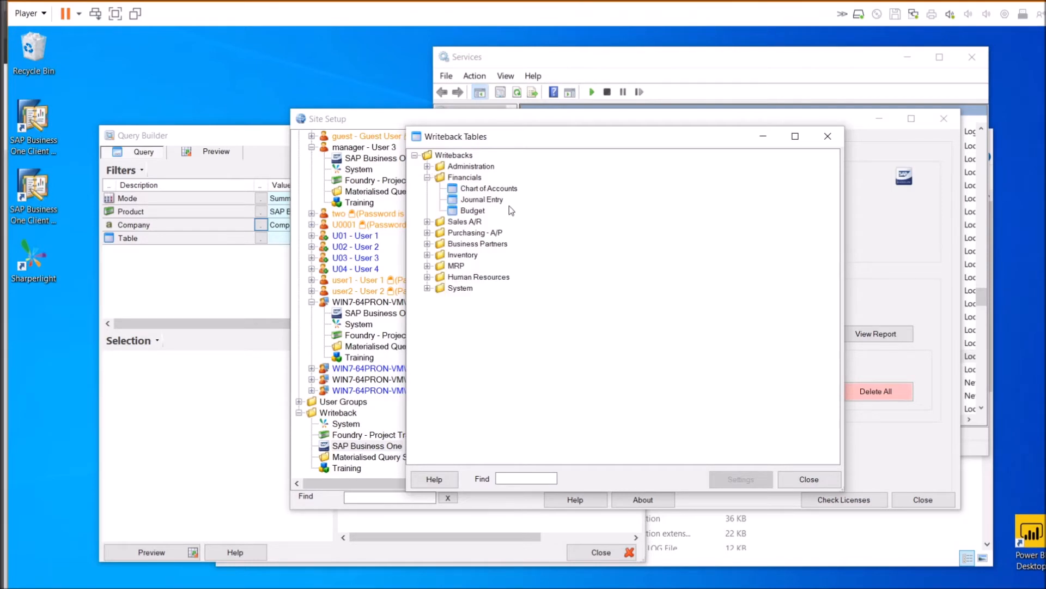
pyautogui.doubleClick(480, 201)
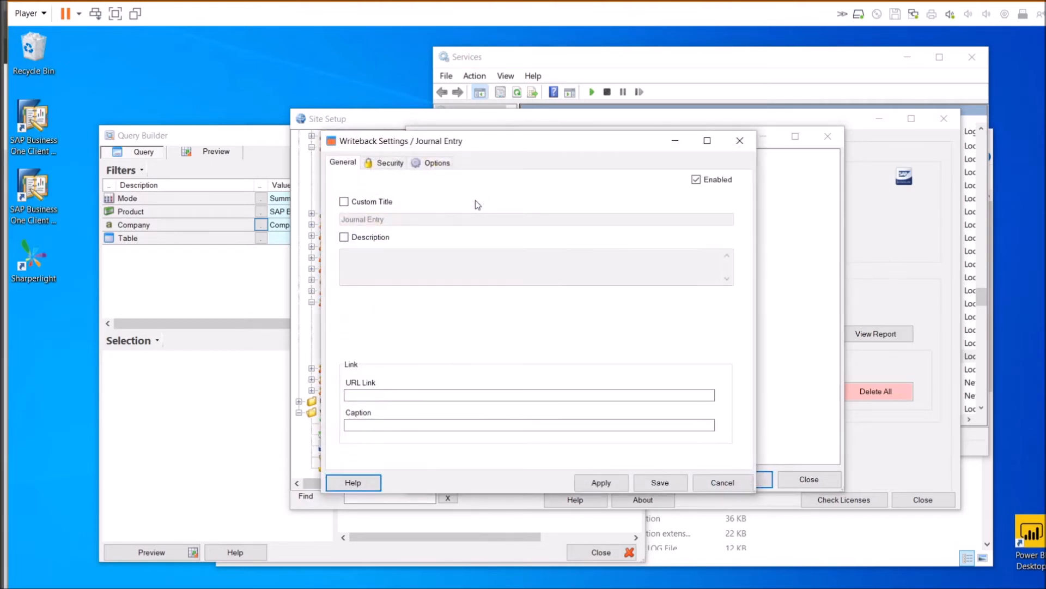
pyautogui.click(390, 167)
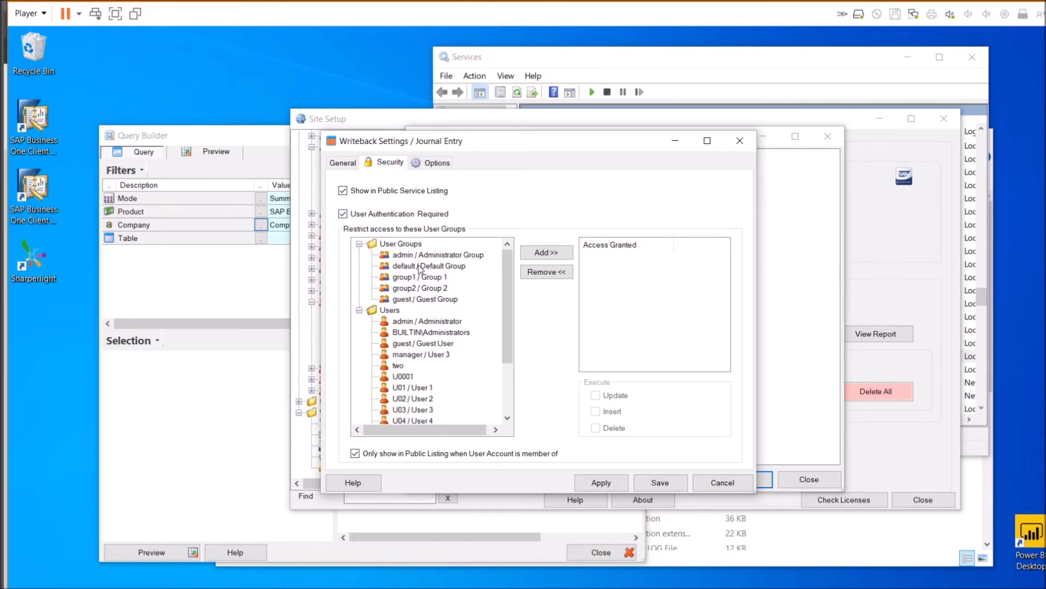
pyautogui.doubleClick(427, 255)
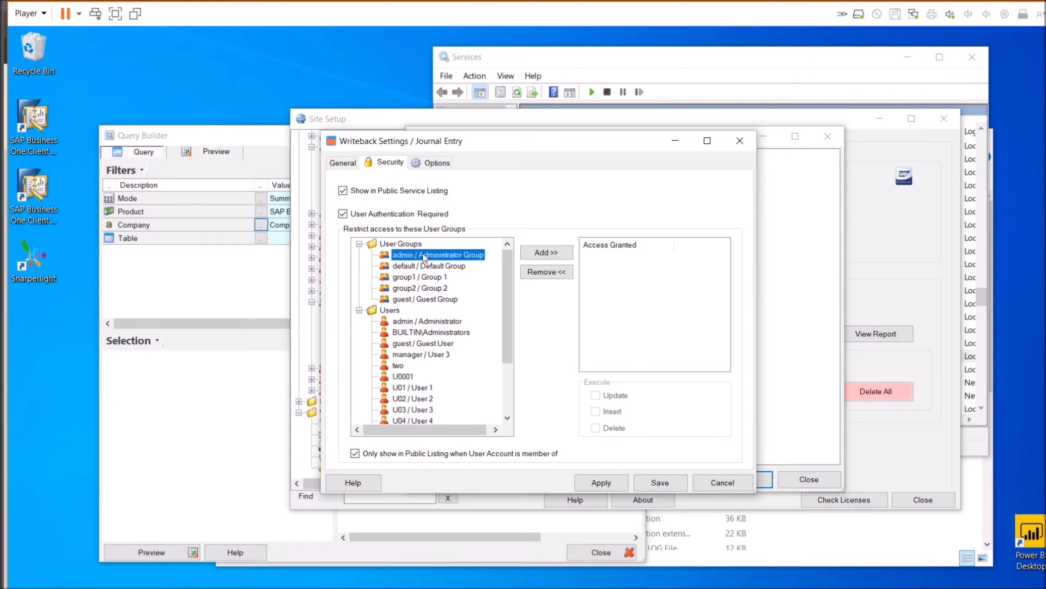
pyautogui.click(423, 278)
pyautogui.doubleClick(422, 278)
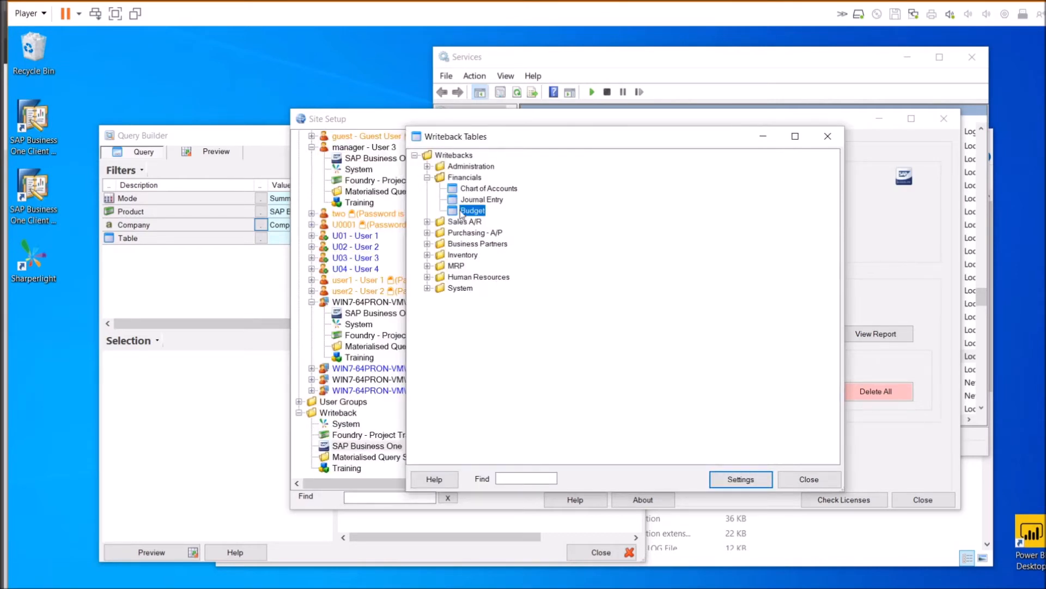
# Grant Budget writeback access to Default Group and Guest User and save
pyautogui.doubleClick(470, 210)
pyautogui.click(390, 164)
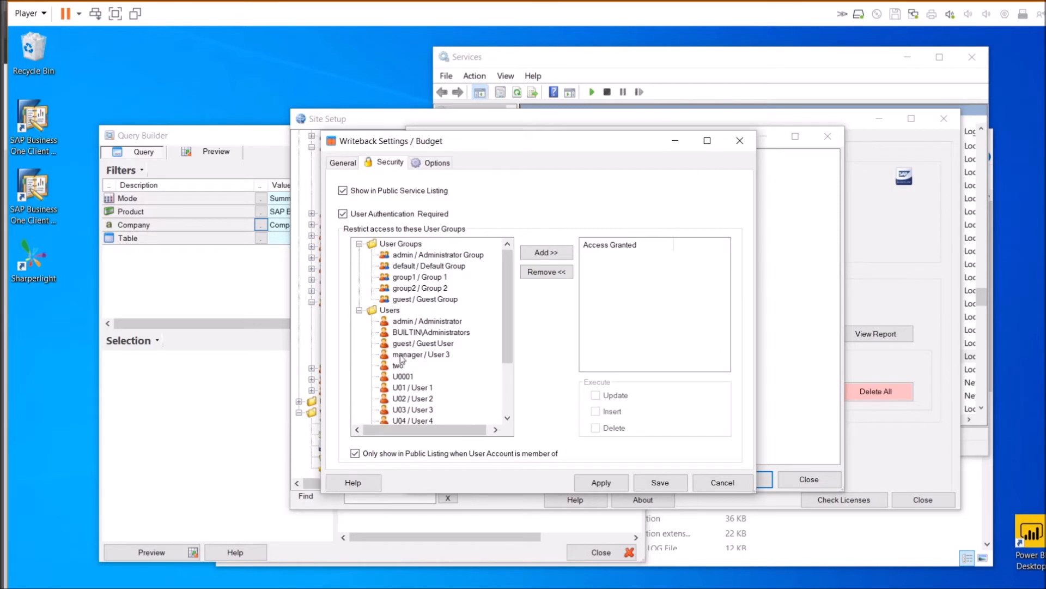
pyautogui.doubleClick(423, 268)
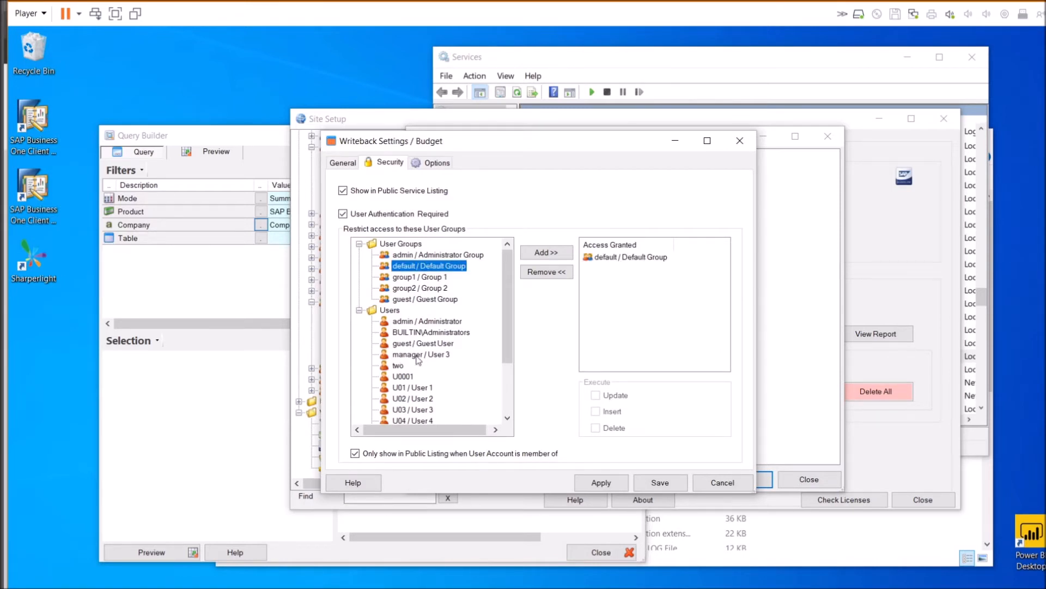
pyautogui.doubleClick(423, 344)
pyautogui.click(668, 483)
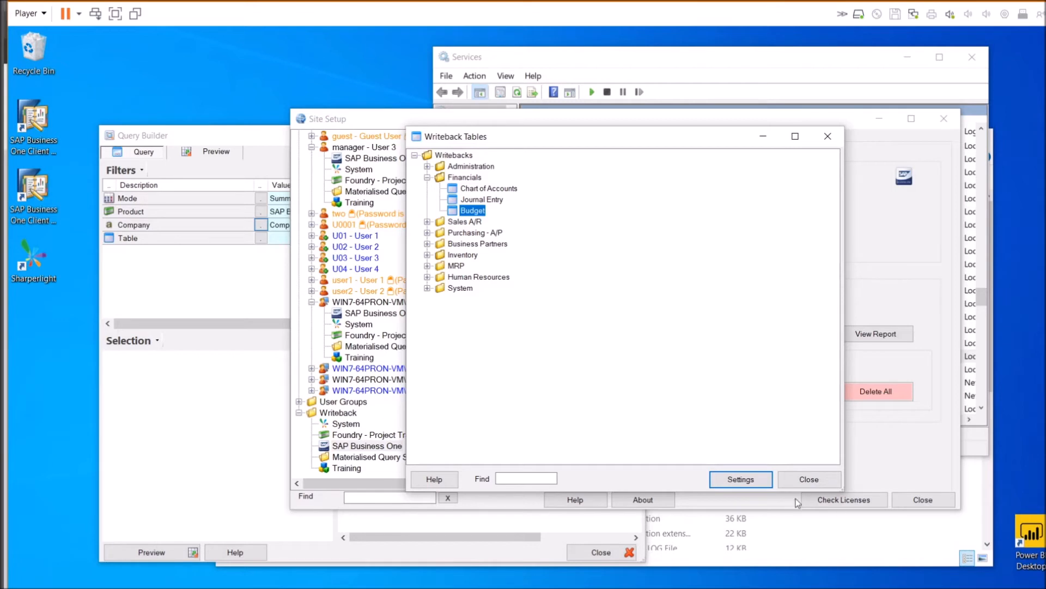
# Set Allow Writeback to False in Group 1's SAP Business One permissions
pyautogui.click(814, 484)
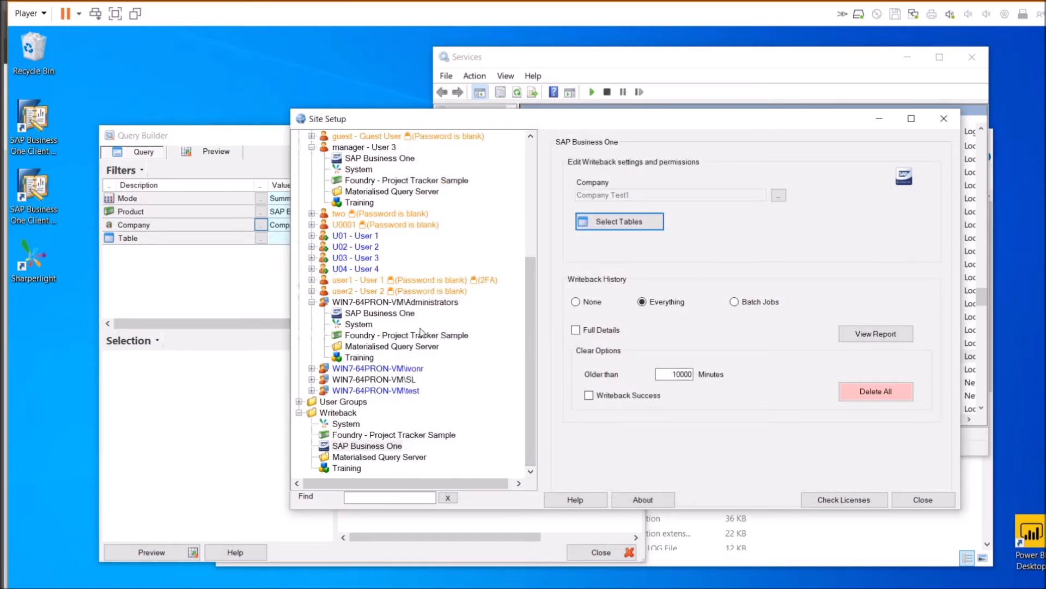
pyautogui.click(299, 401)
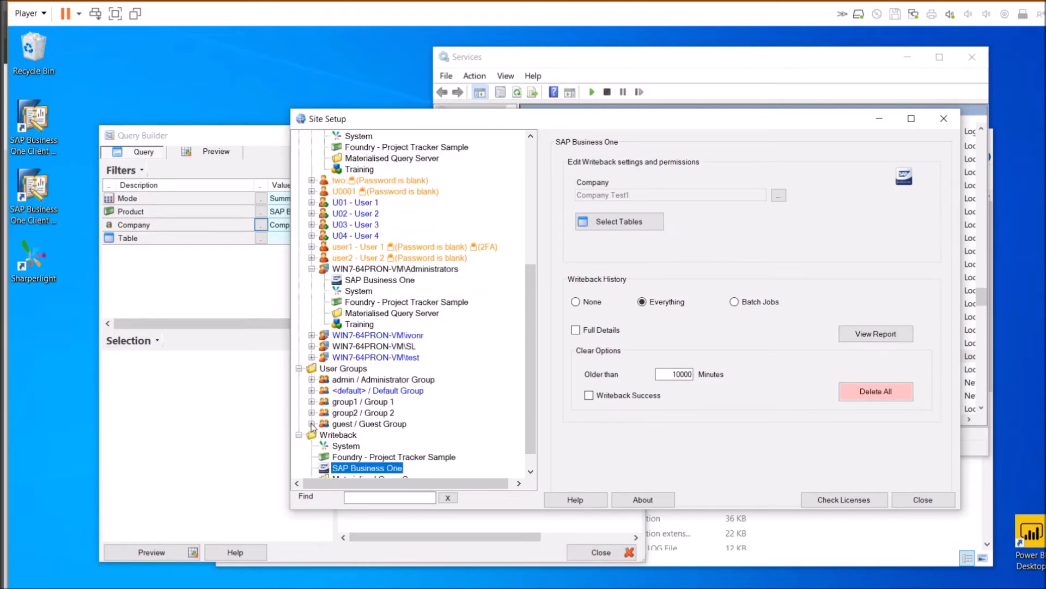
pyautogui.click(312, 401)
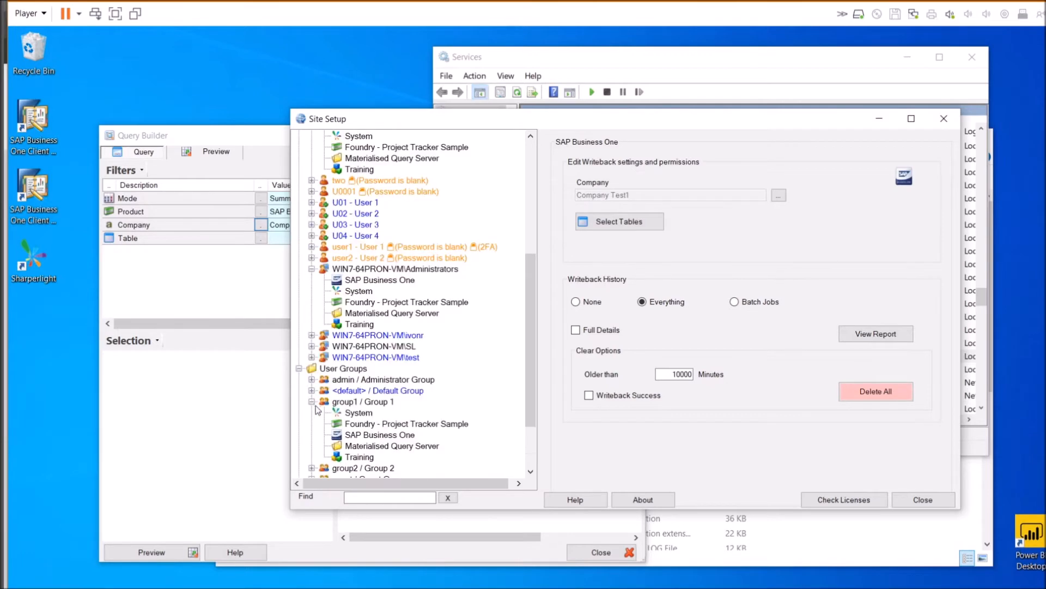
pyautogui.click(371, 435)
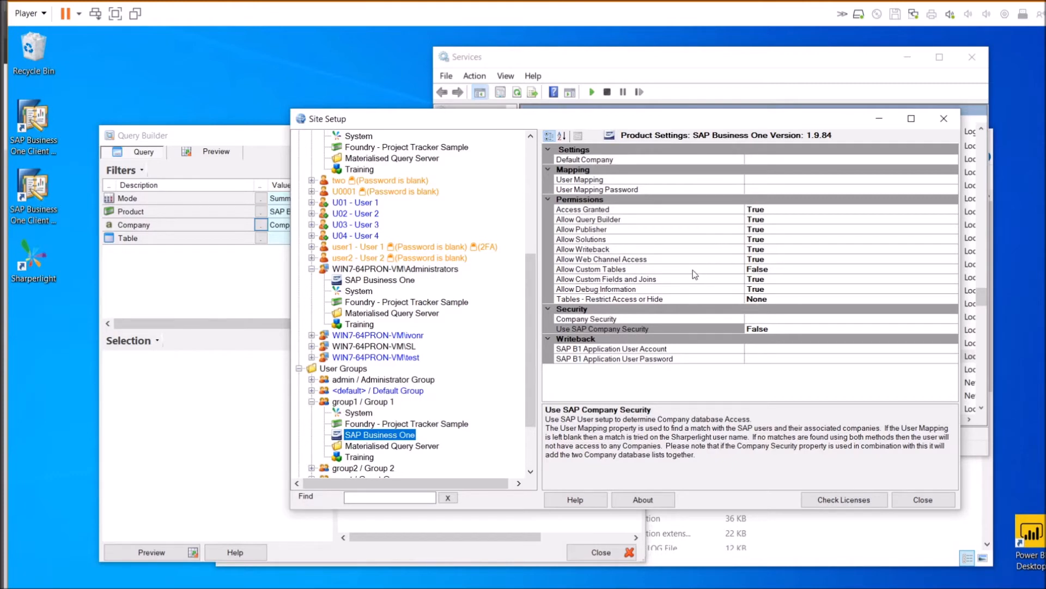
pyautogui.click(616, 249)
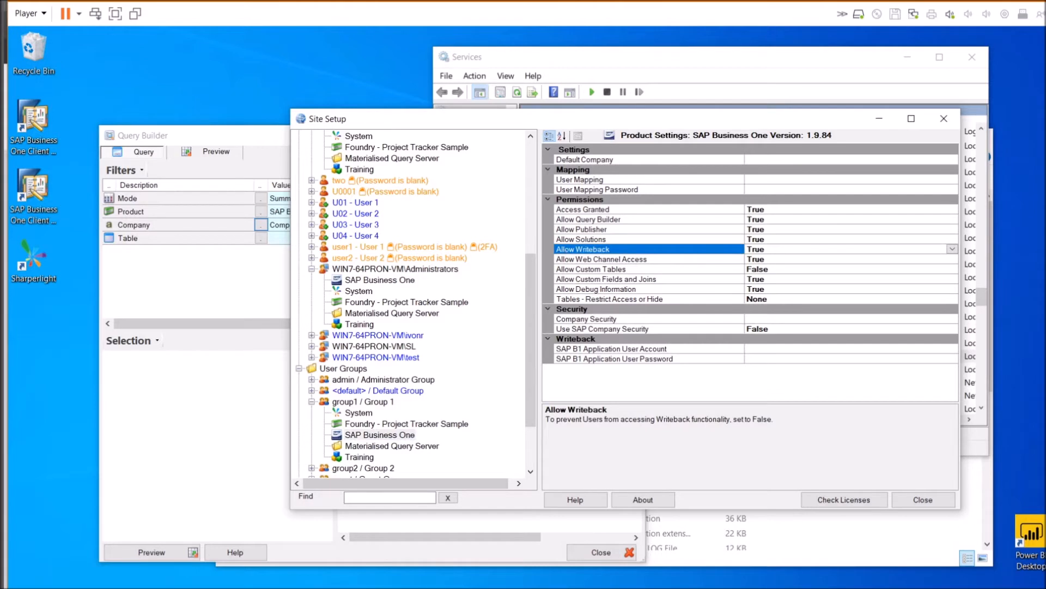
pyautogui.doubleClick(765, 249)
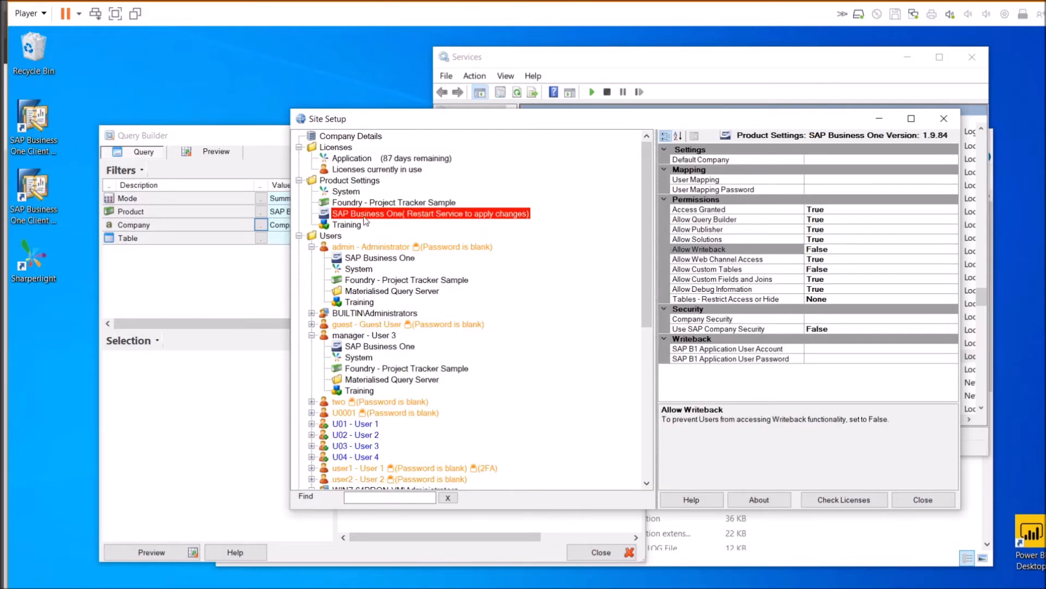
# Review the site-wide SAP Business One product settings and the Administrator user's details
pyautogui.click(366, 217)
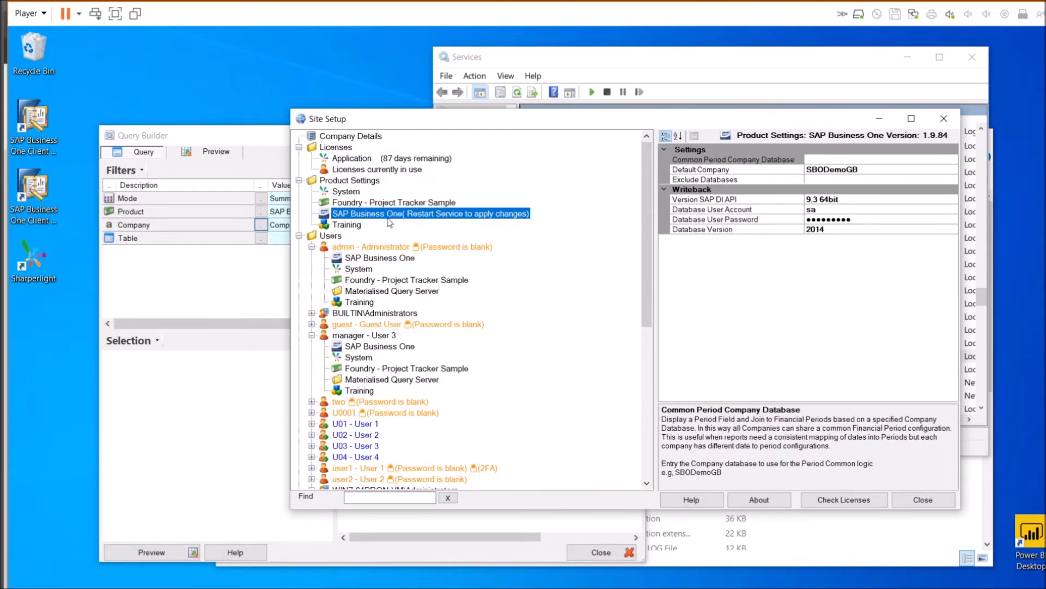
pyautogui.click(371, 248)
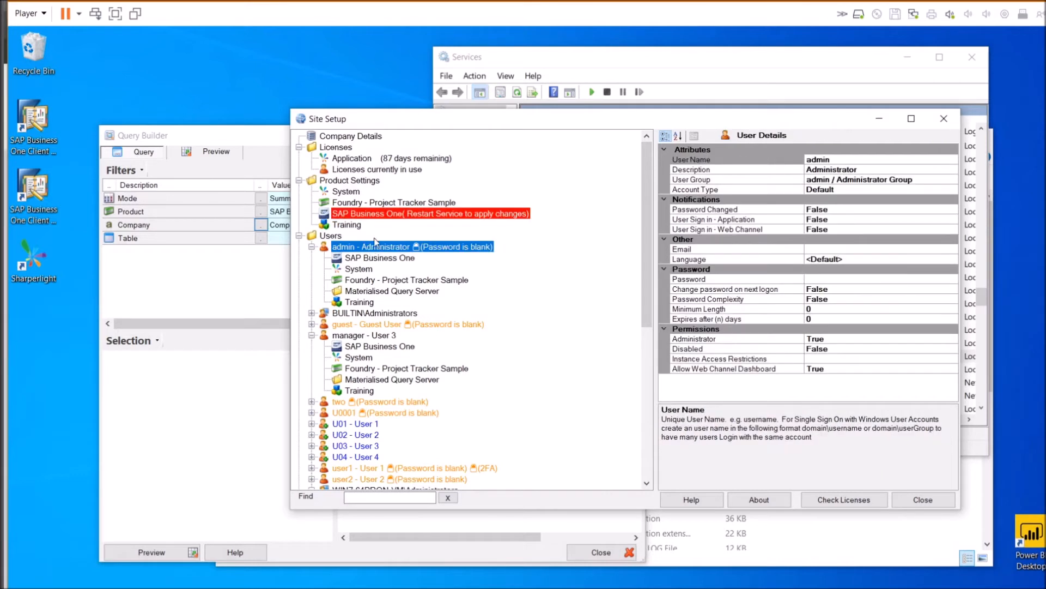
pyautogui.click(405, 216)
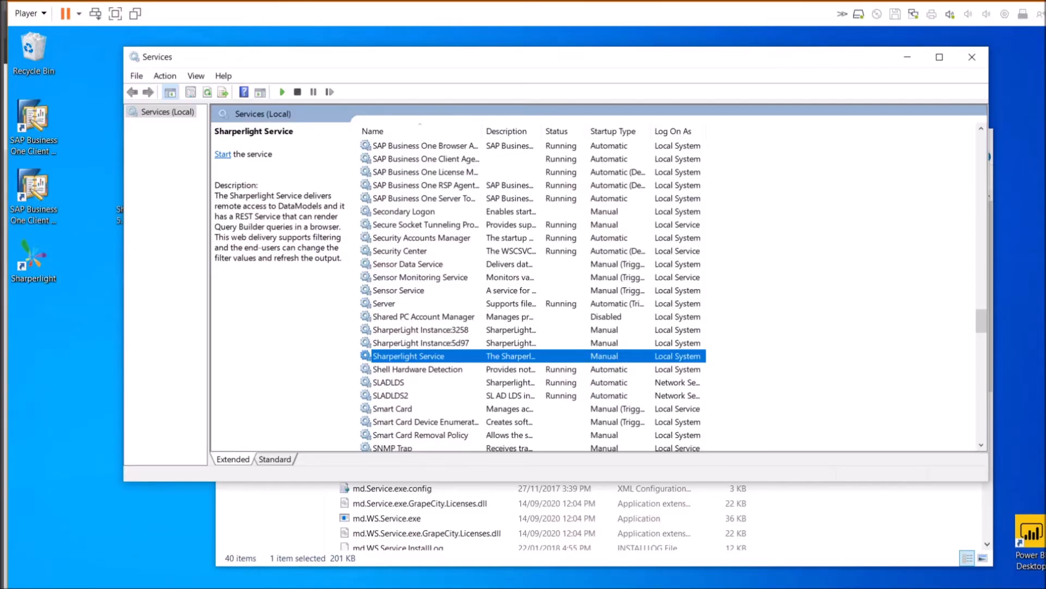
# Set Sharperlight Service to Automatic startup and to log on as a specific account
pyautogui.doubleClick(431, 360)
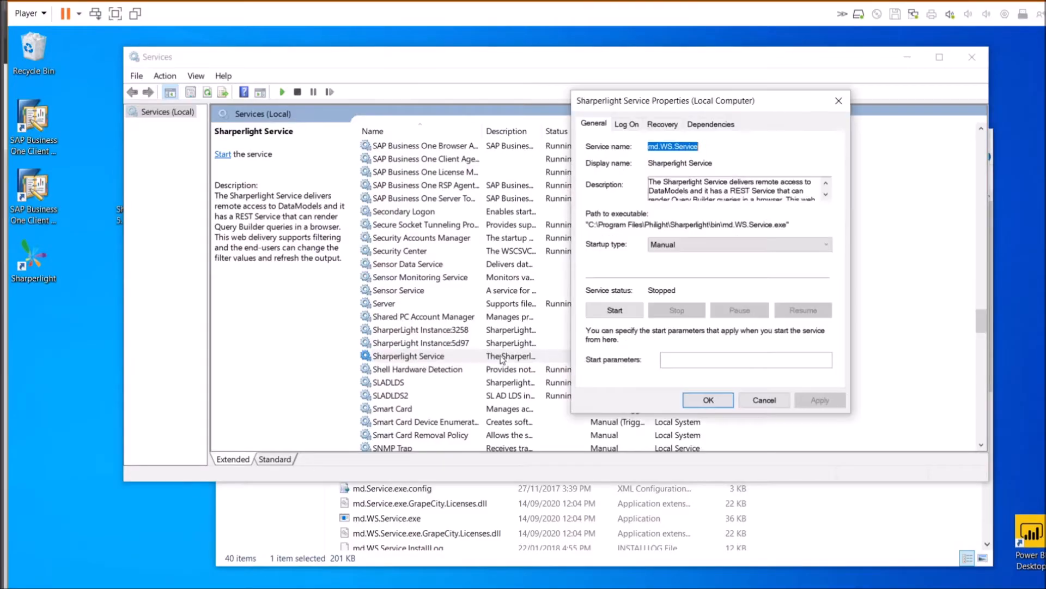
pyautogui.click(688, 247)
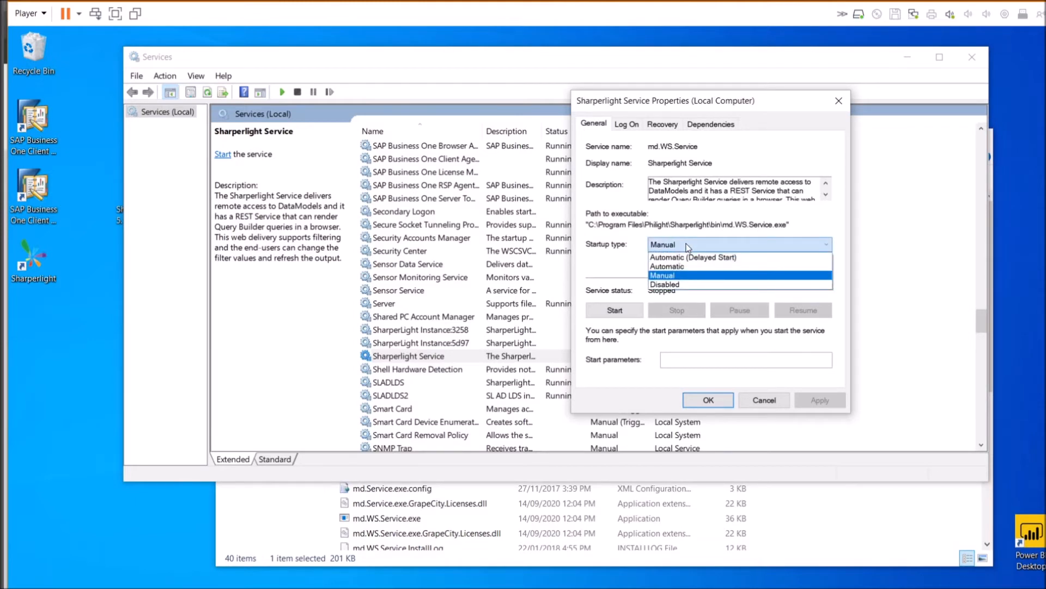
pyautogui.click(666, 267)
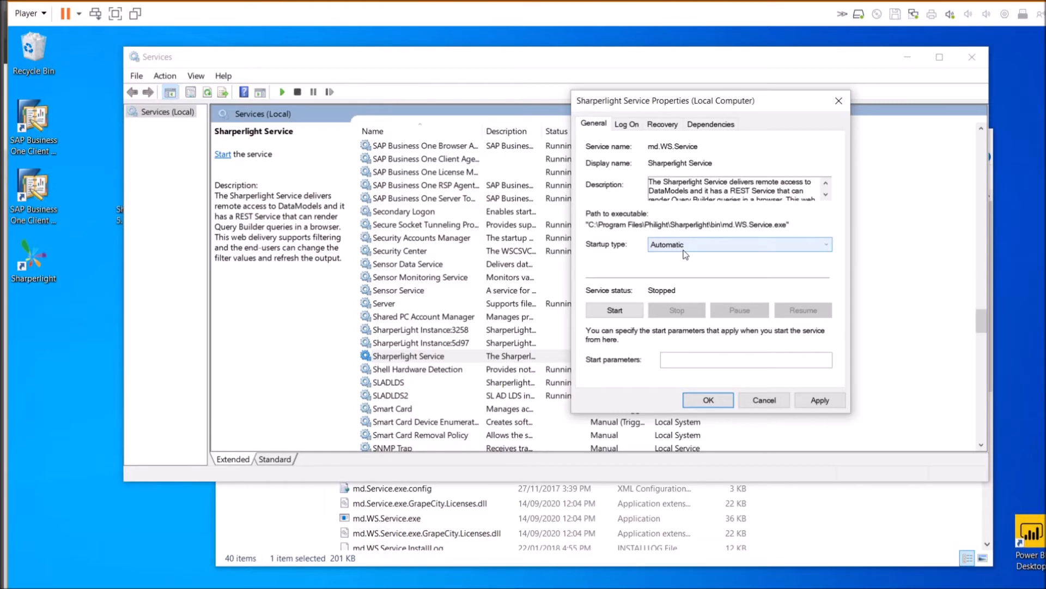
pyautogui.click(631, 127)
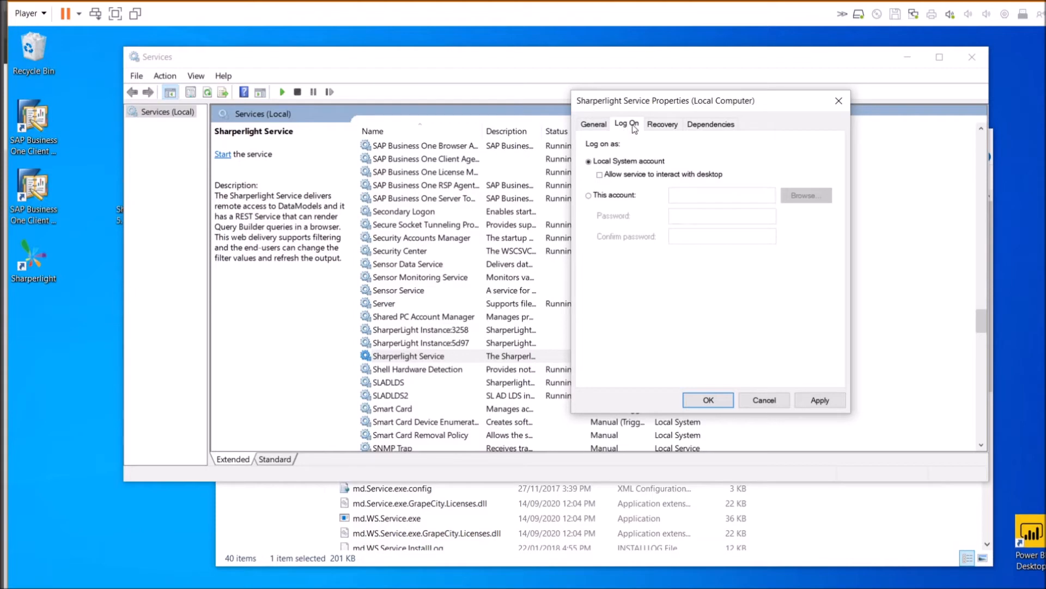
pyautogui.click(610, 197)
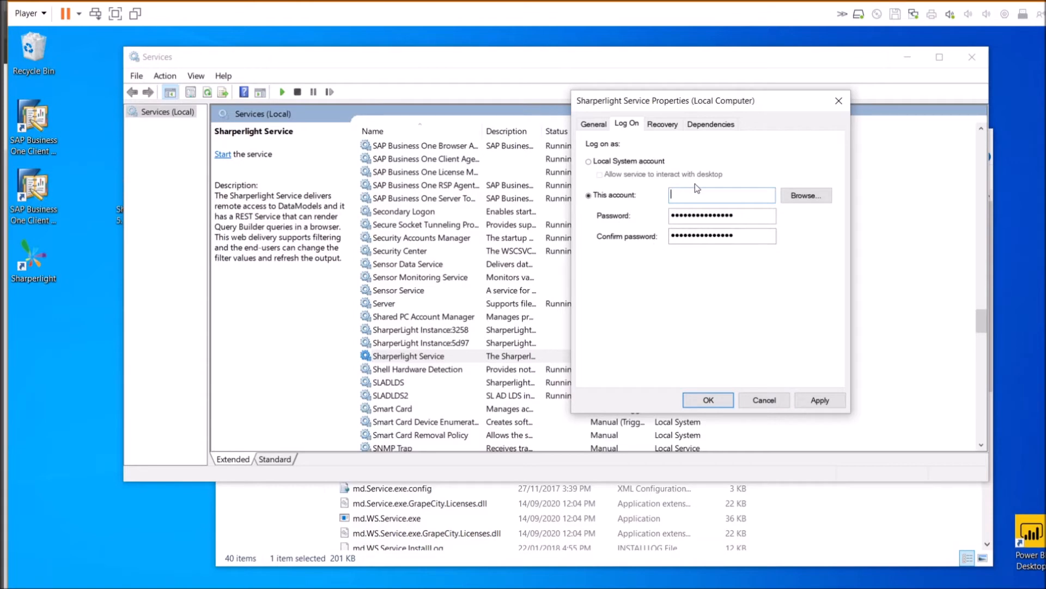
# Cancel the Sharperlight Service log-on change and launch Sharperlight from the desktop
pyautogui.click(764, 403)
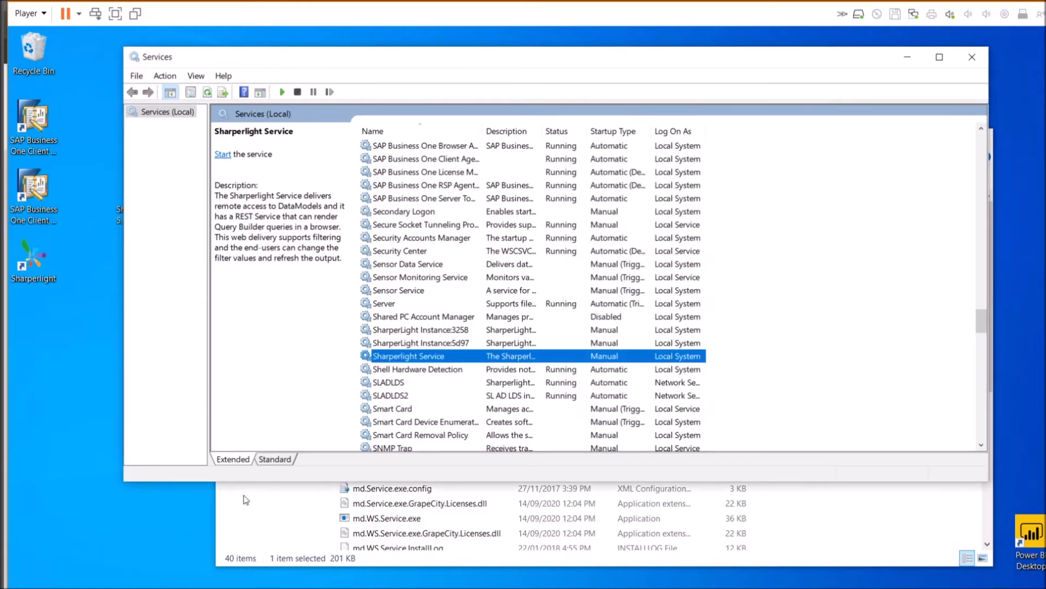
pyautogui.doubleClick(42, 255)
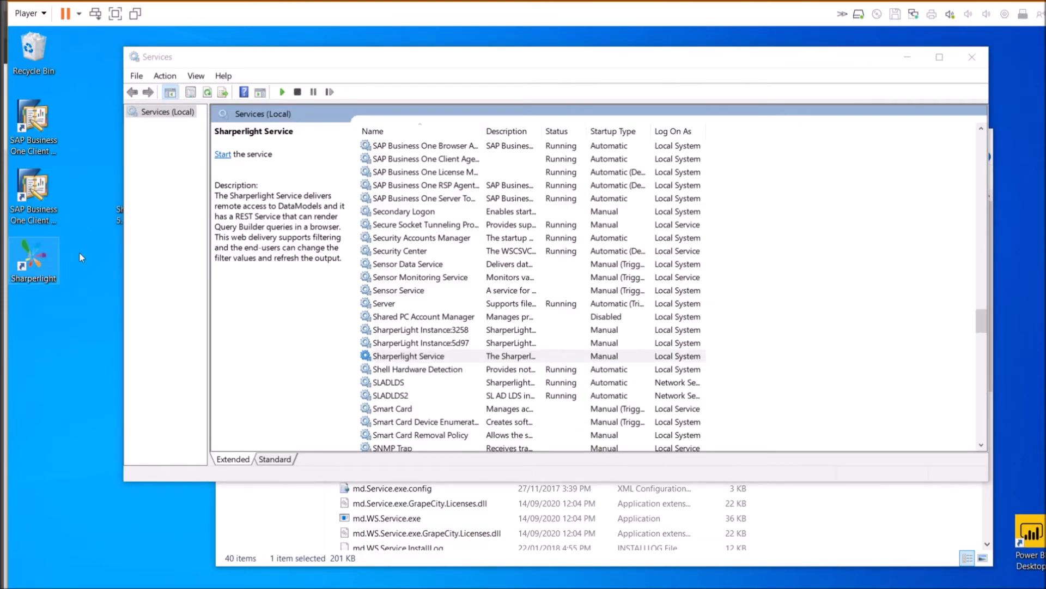
# In Client Setup, alter the SAP Business One connection's User Name with 'XX' and save
pyautogui.click(600, 166)
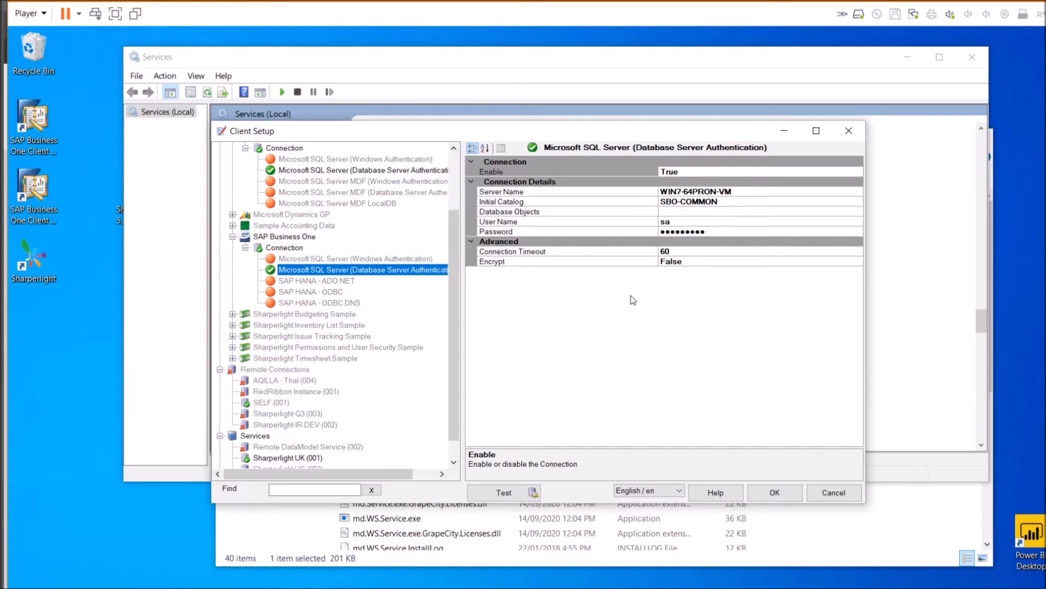
pyautogui.click(689, 223)
pyautogui.write('XX')
pyautogui.click(767, 498)
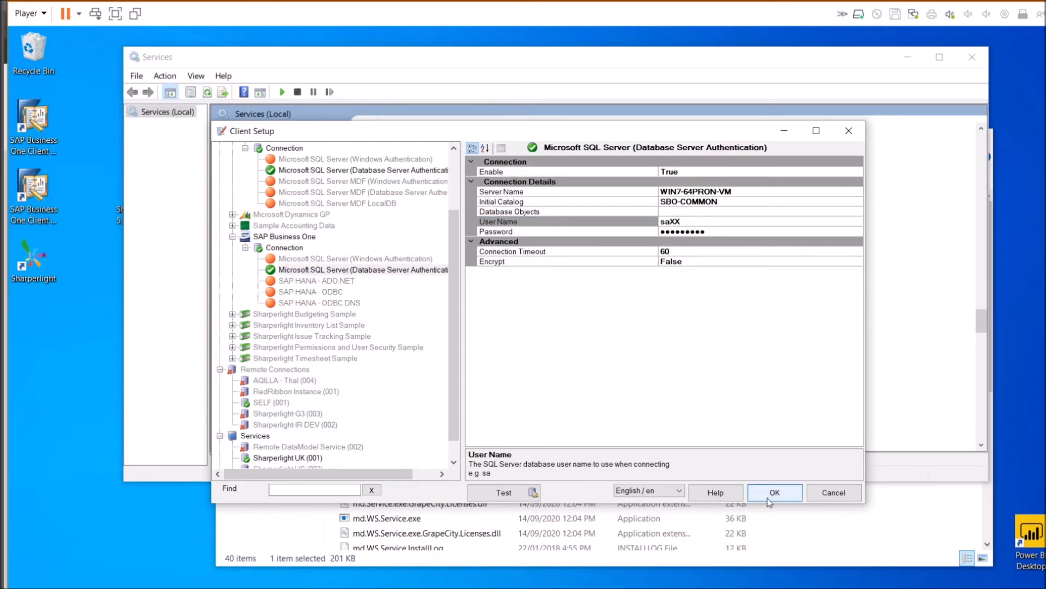
# Start the Sharperlight Service and return to the browser
pyautogui.rightClick(454, 355)
pyautogui.click(476, 369)
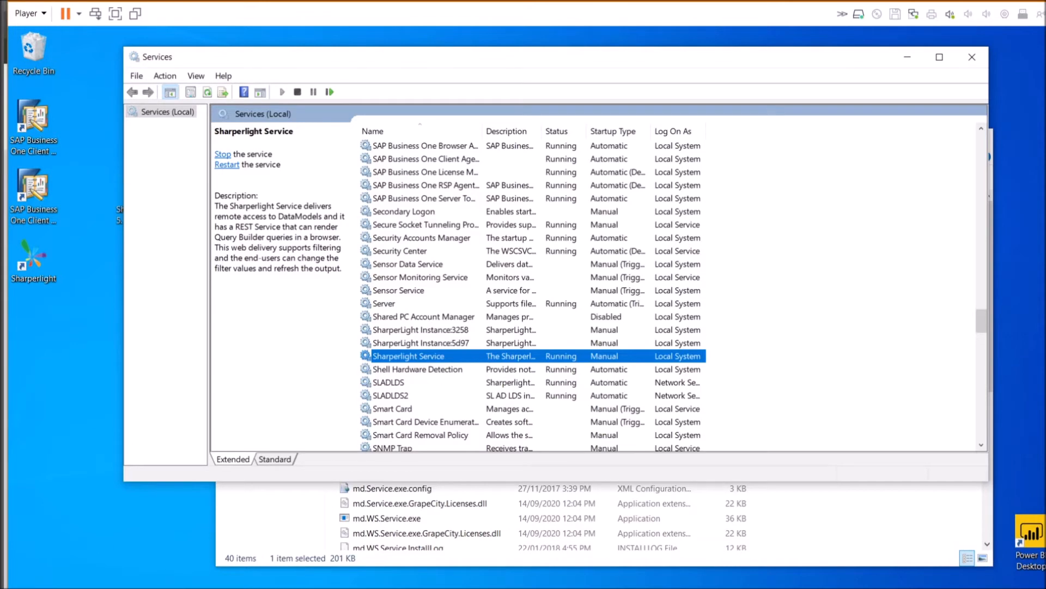
pyautogui.hotkey('alt', 'Tab')
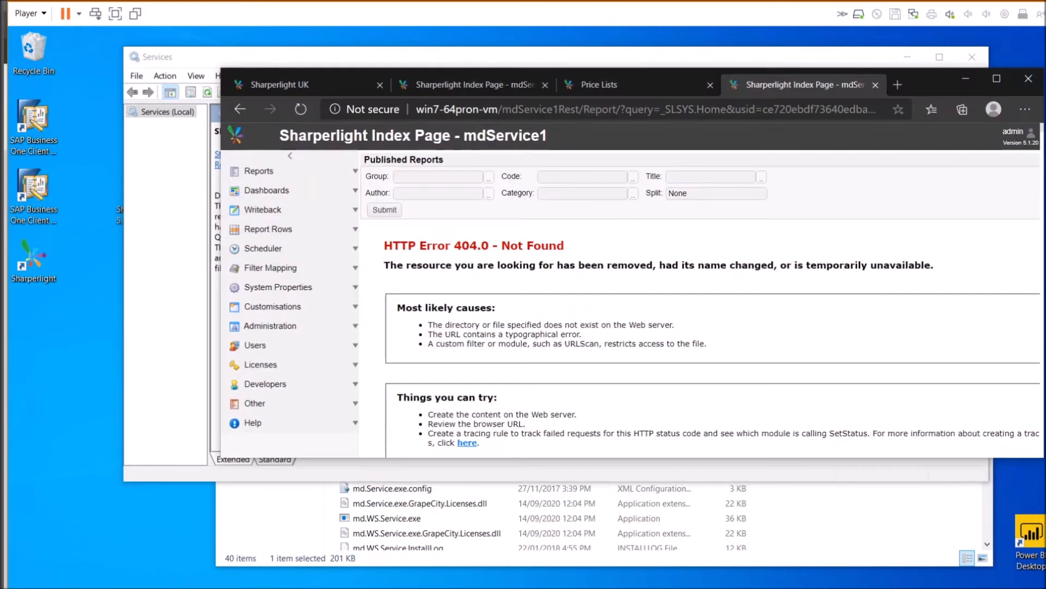
# Reload the Sharperlight Index Page, which still shows HTTP Error 404.0 Not Found
pyautogui.click(303, 109)
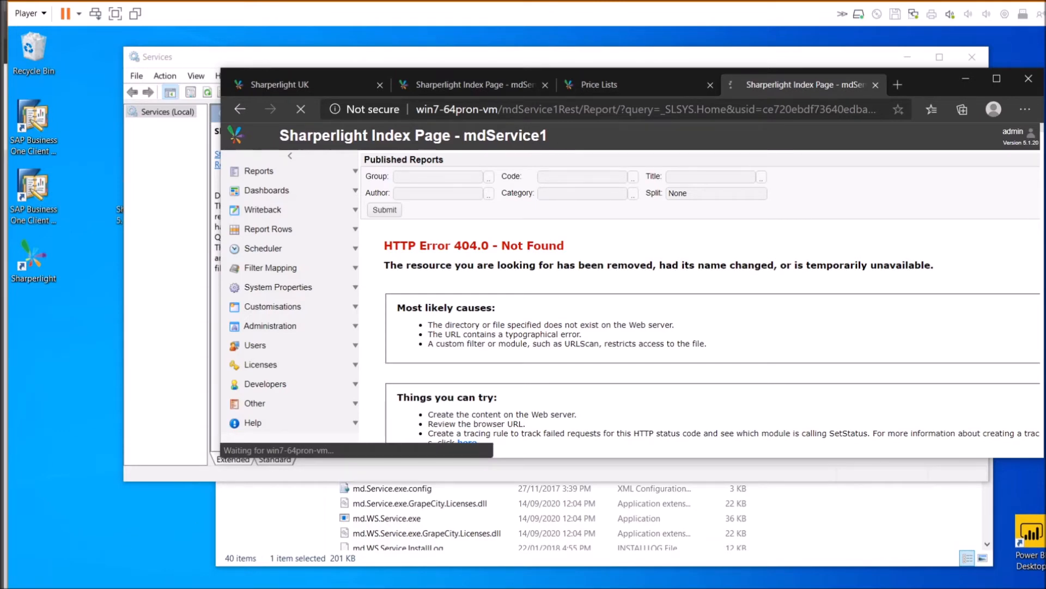
pyautogui.press('super')
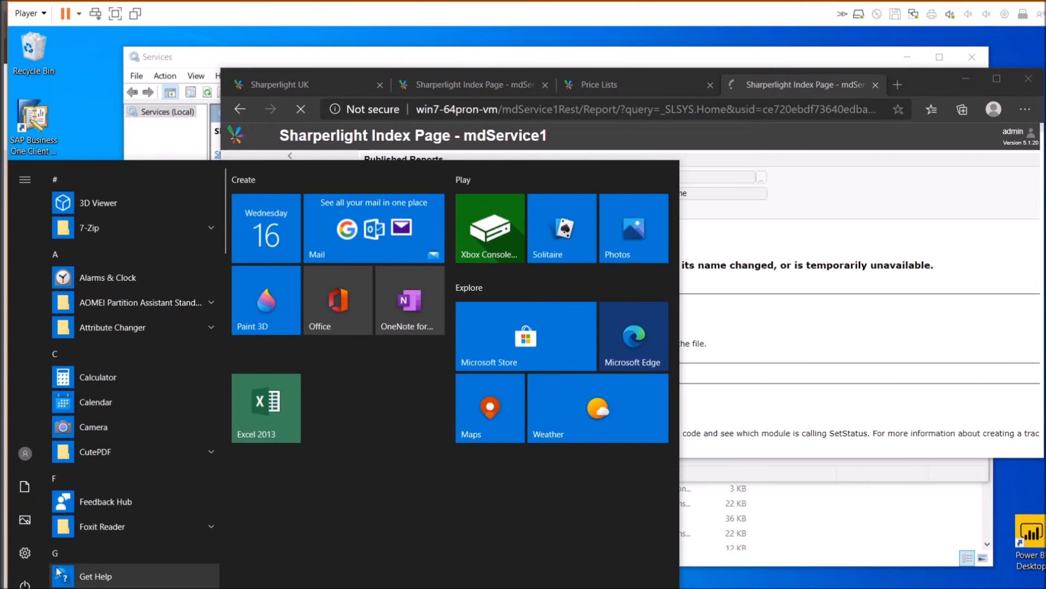
# Search 'event' to launch Event Viewer and show the Windows Logs Application log
pyautogui.write('event')
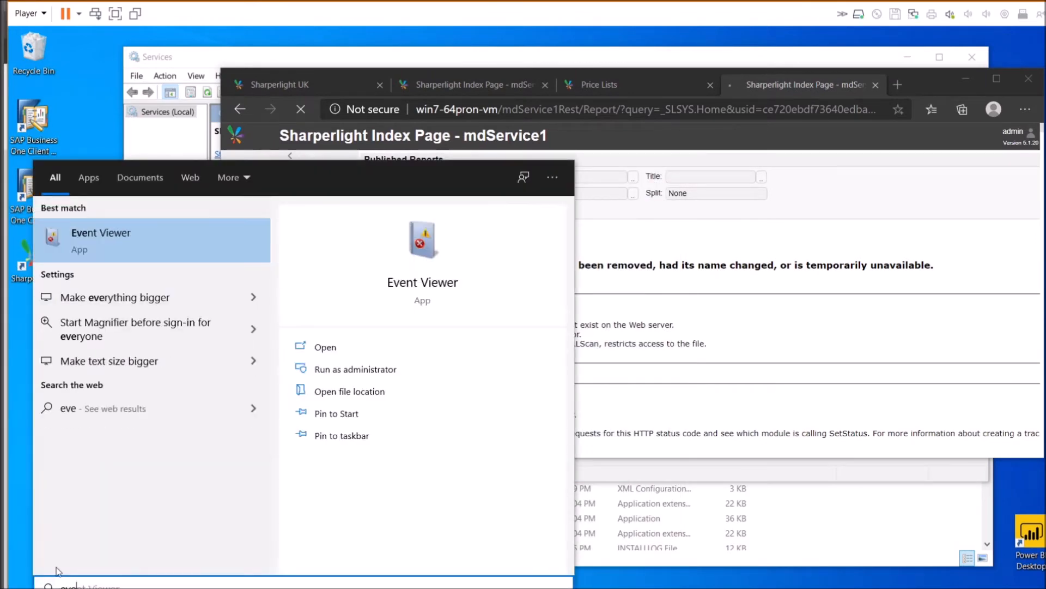
pyautogui.click(156, 251)
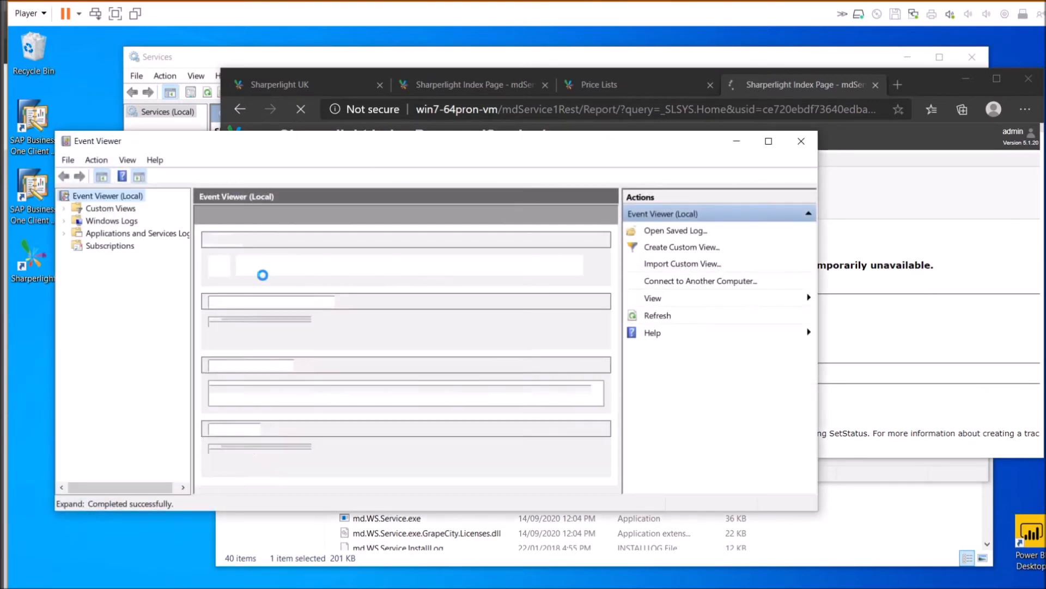
pyautogui.click(106, 225)
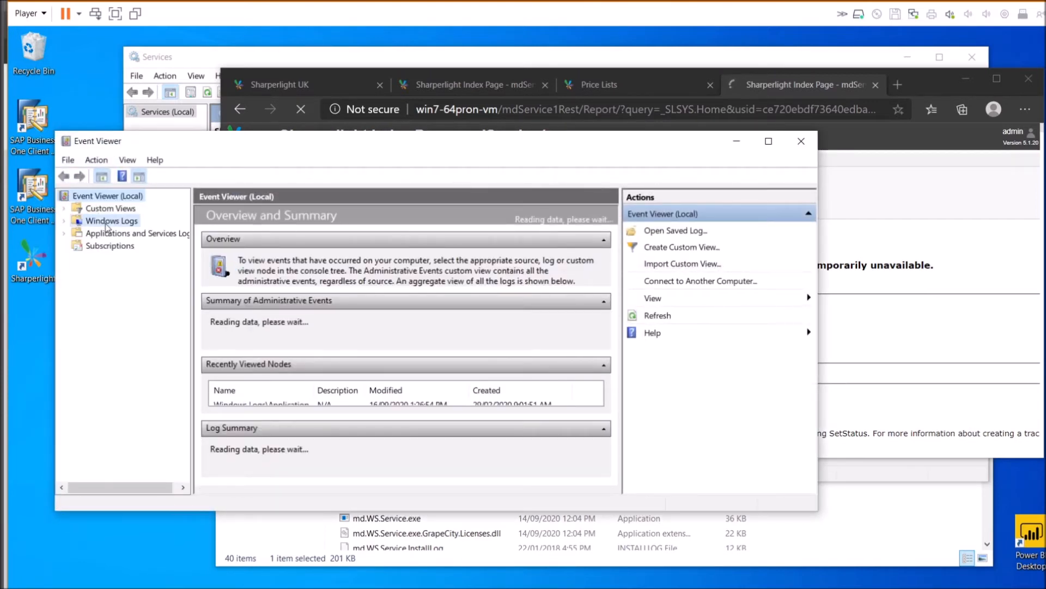
pyautogui.doubleClick(251, 242)
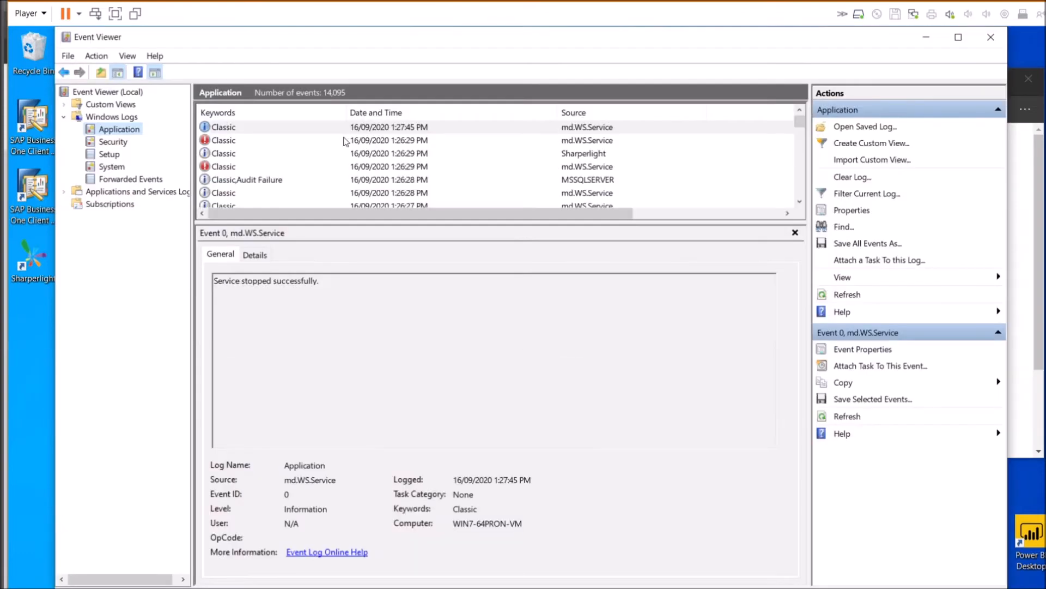
pyautogui.click(348, 140)
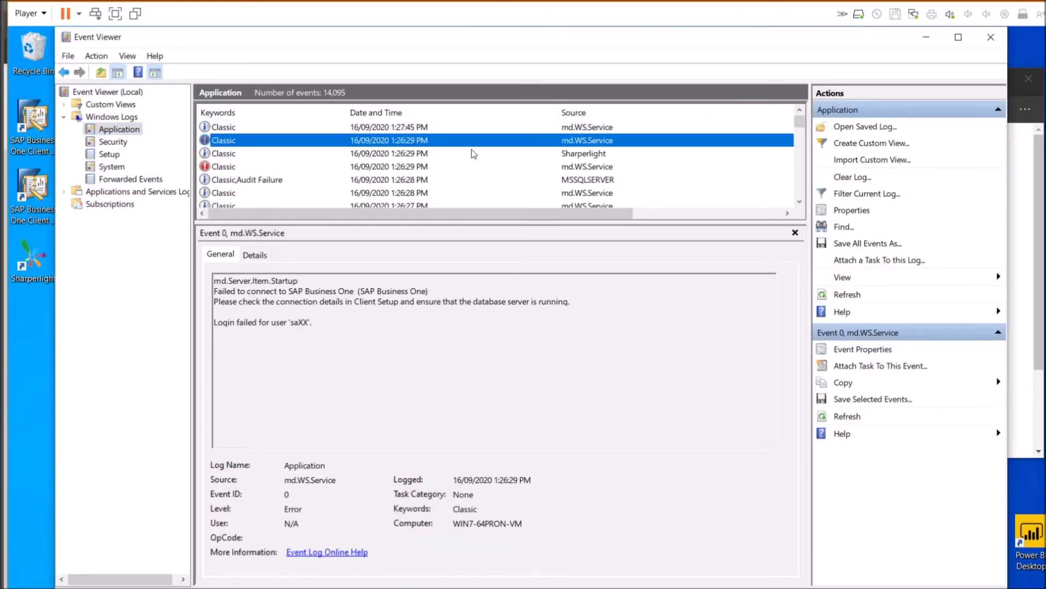
# Inspect the md.WS.Service error reporting the failed SAP Business One login
pyautogui.click(572, 155)
pyautogui.click(569, 145)
pyautogui.moveTo(314, 322); pyautogui.dragTo(214, 280)
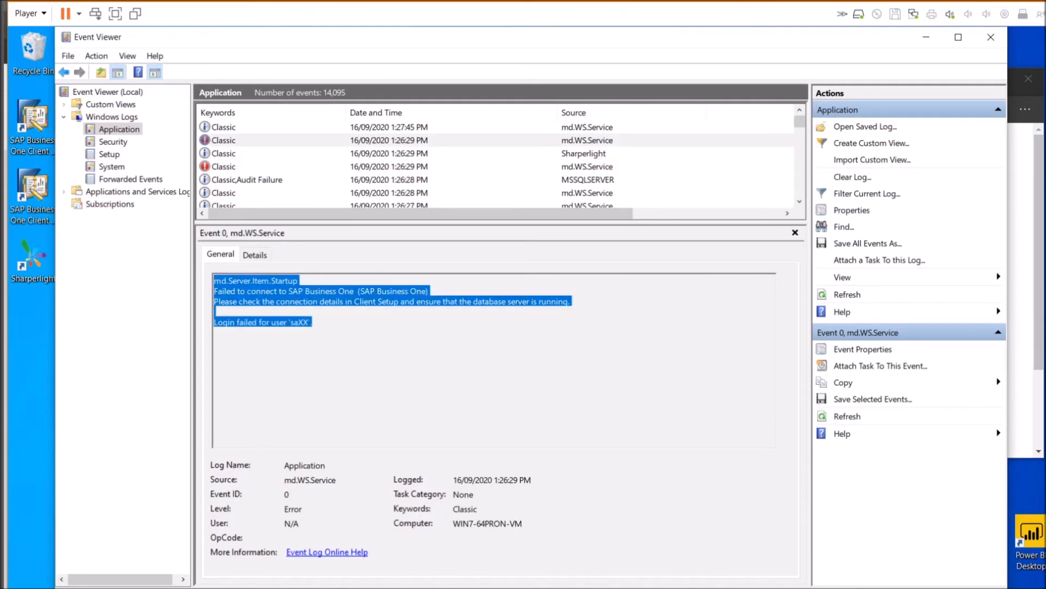
pyautogui.click(359, 300)
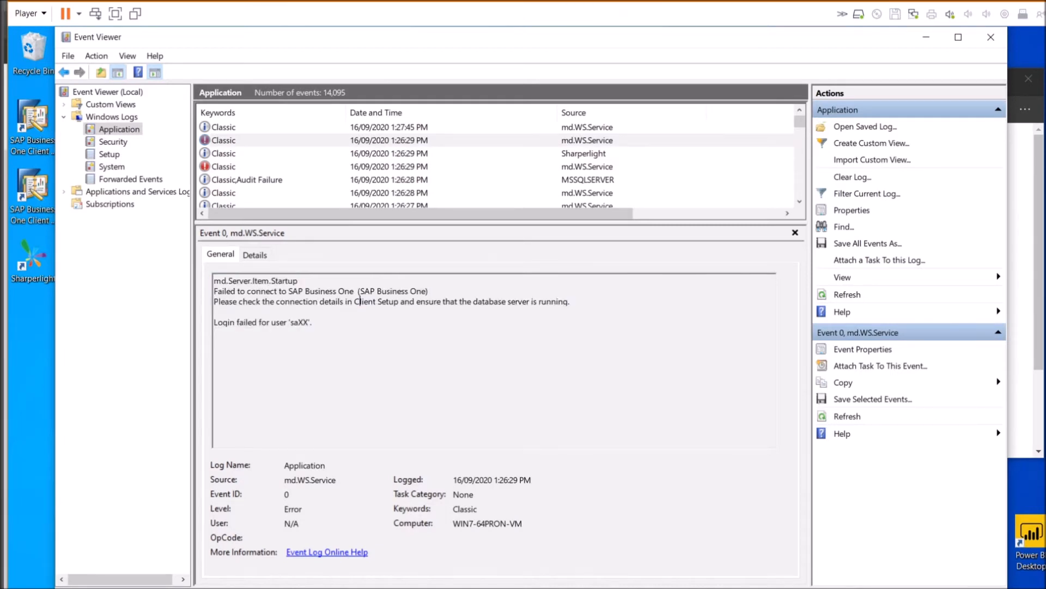
pyautogui.moveTo(312, 322); pyautogui.dragTo(213, 302)
pyautogui.click(409, 129)
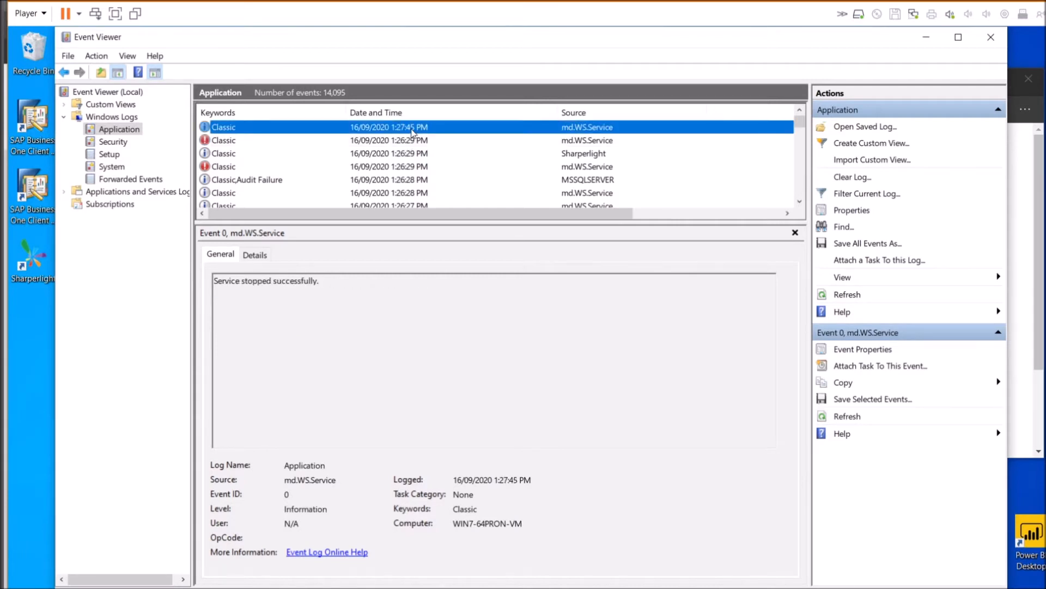
pyautogui.click(411, 144)
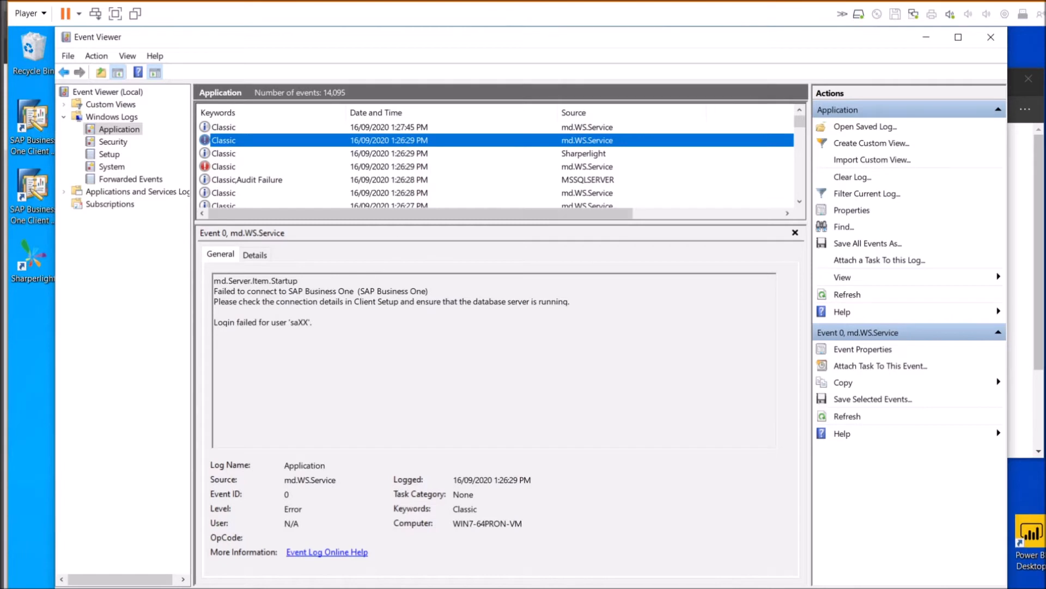
pyautogui.moveTo(313, 322); pyautogui.dragTo(214, 280)
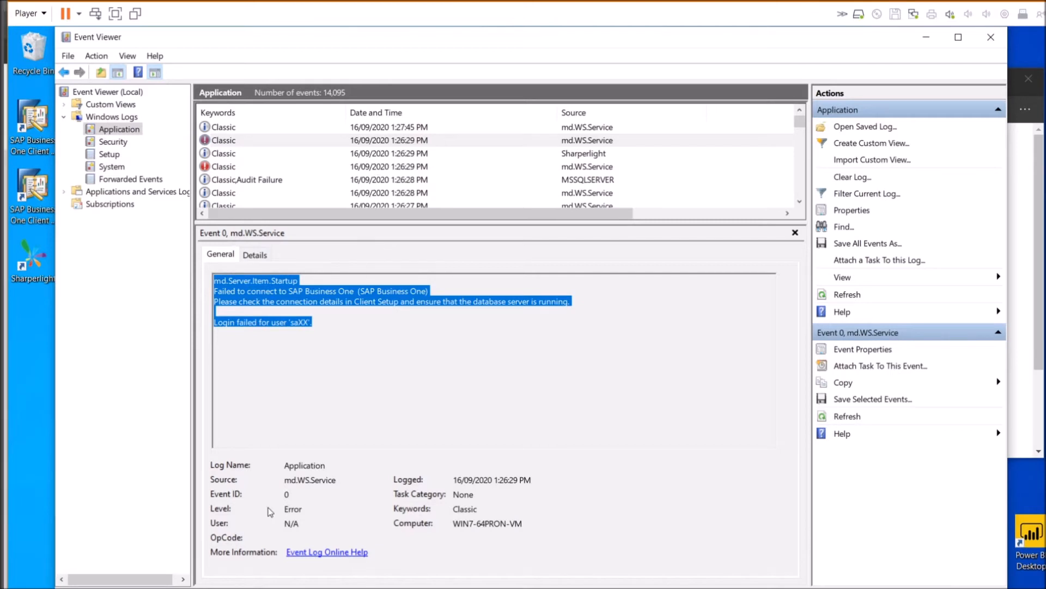
pyautogui.click(382, 588)
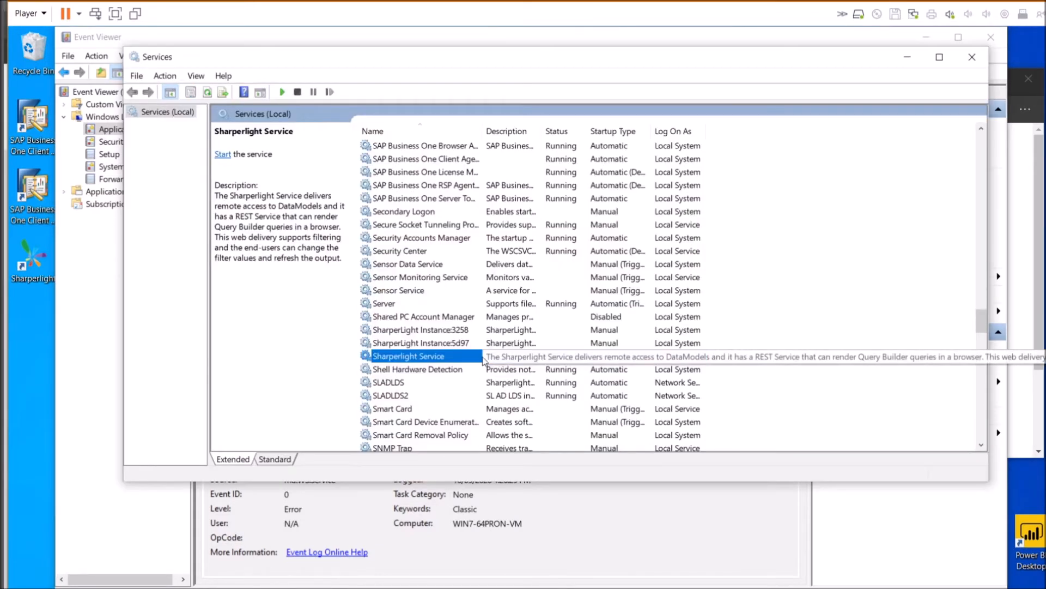
# Review the Sharperlight Service Log On account settings, then check the Sharperlight event details
pyautogui.doubleClick(432, 356)
pyautogui.click(627, 124)
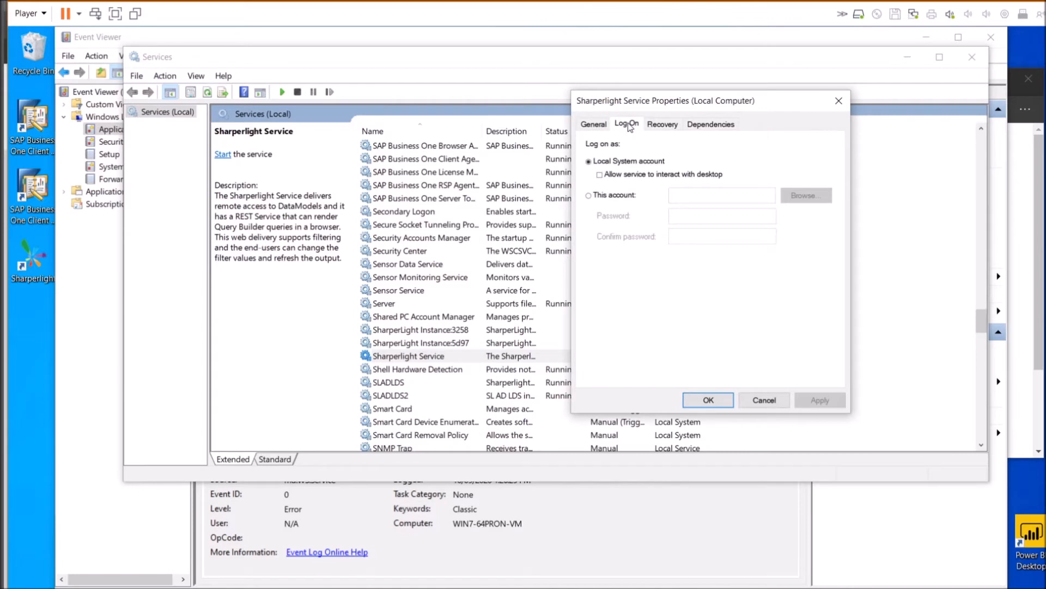
pyautogui.click(634, 197)
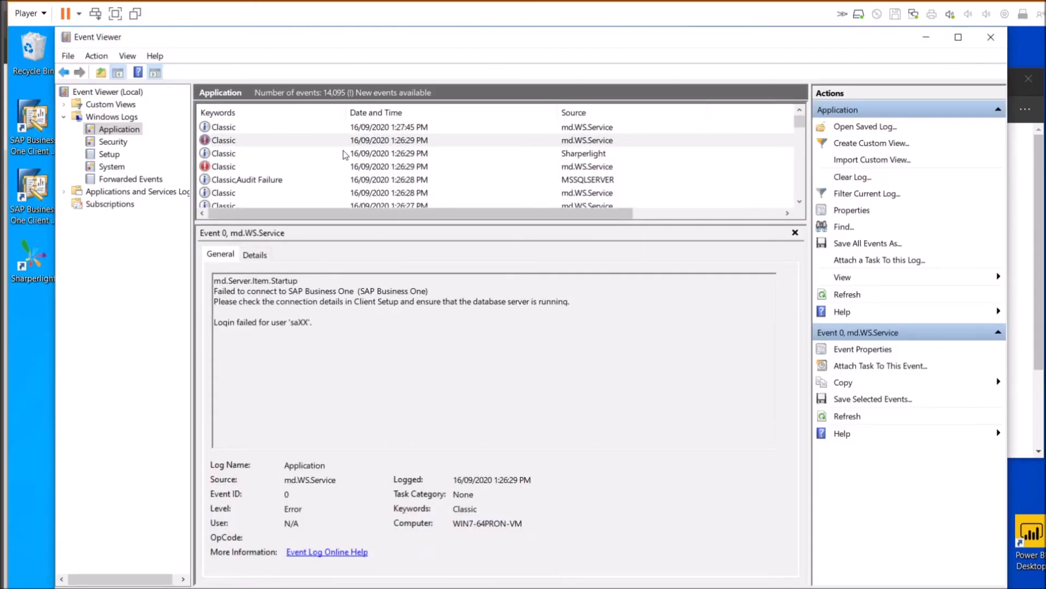
pyautogui.click(344, 155)
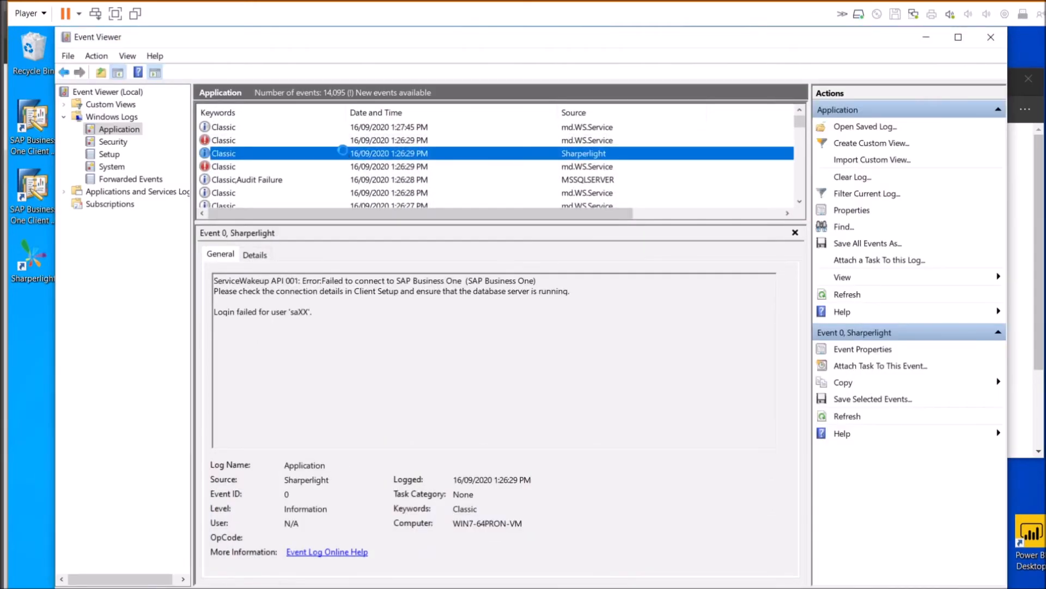
# Refresh the Application log, review the new wakeup and startup events, and follow the mdService1Rest/Index link
pyautogui.press('F5')
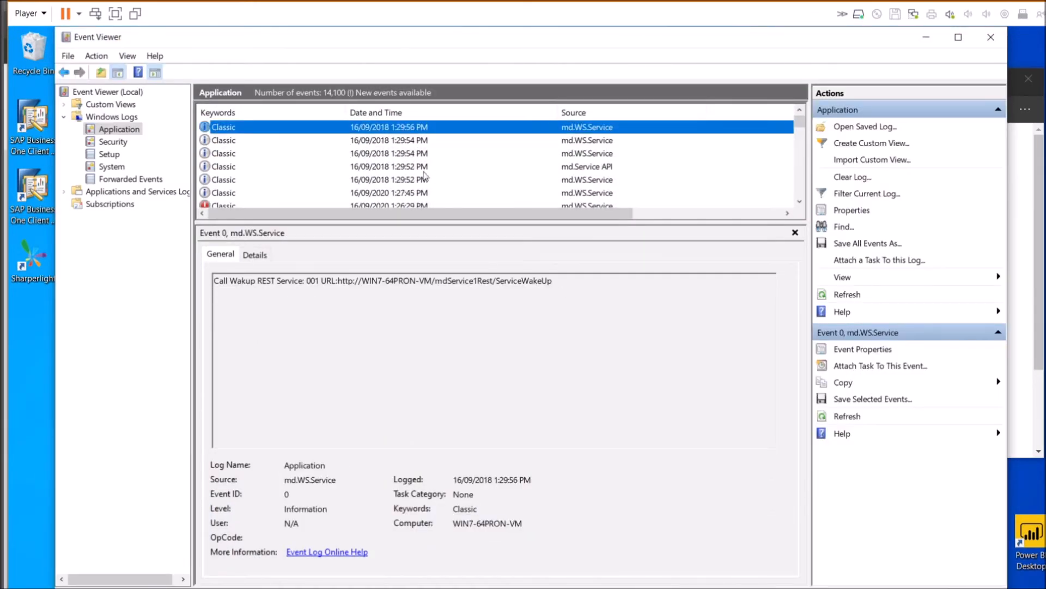
pyautogui.click(529, 142)
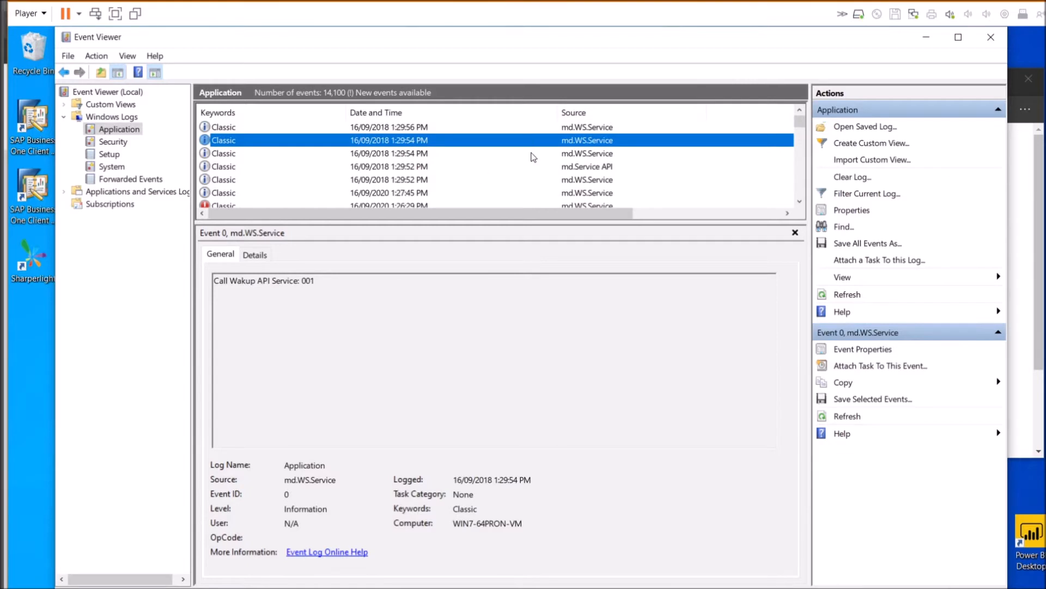
pyautogui.click(533, 155)
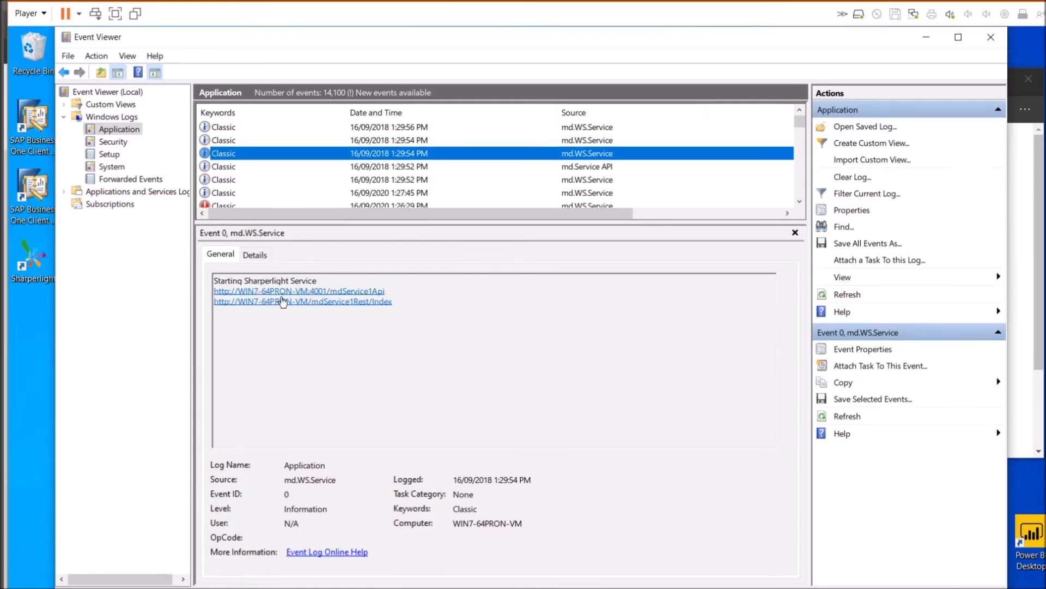
pyautogui.click(480, 141)
pyautogui.click(479, 129)
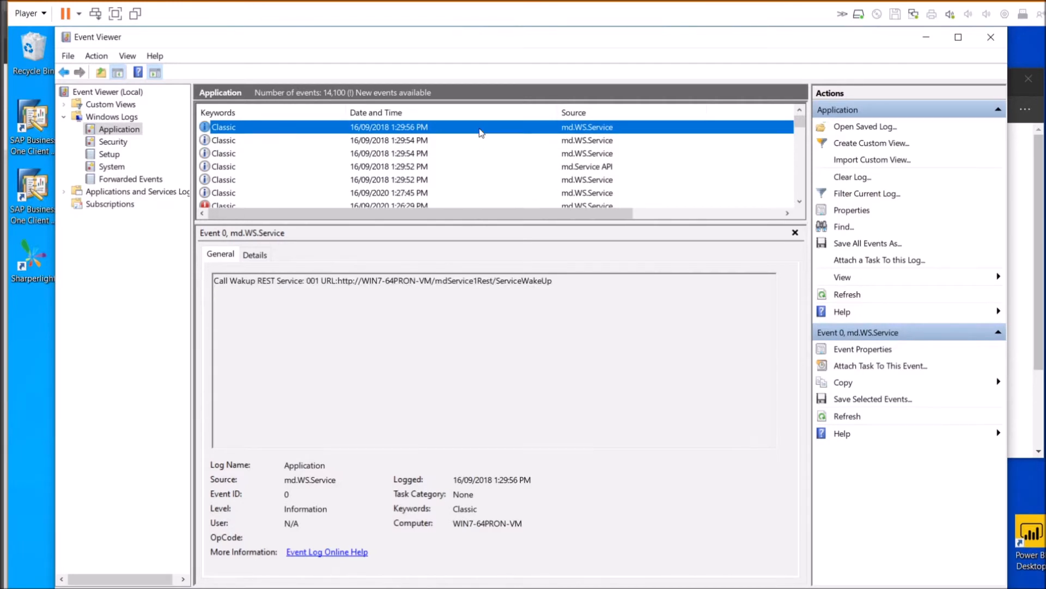
pyautogui.click(505, 143)
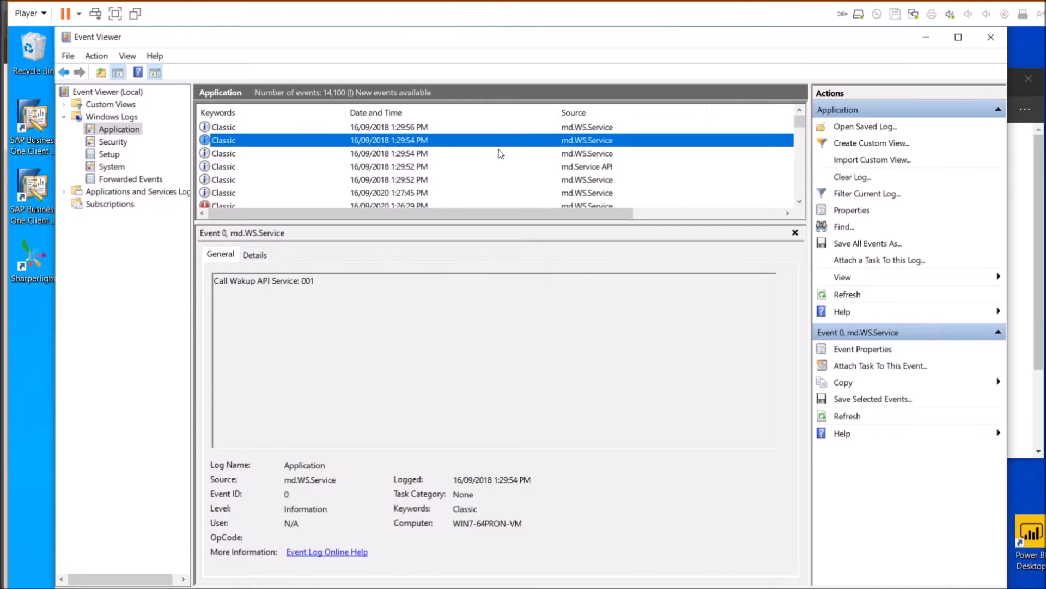
pyautogui.click(496, 155)
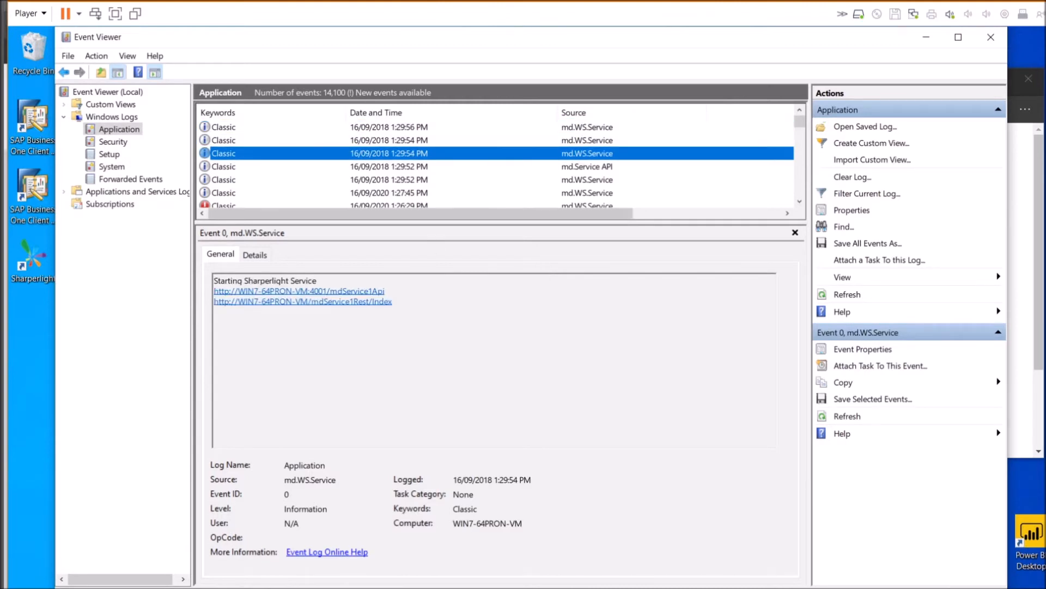
pyautogui.click(385, 302)
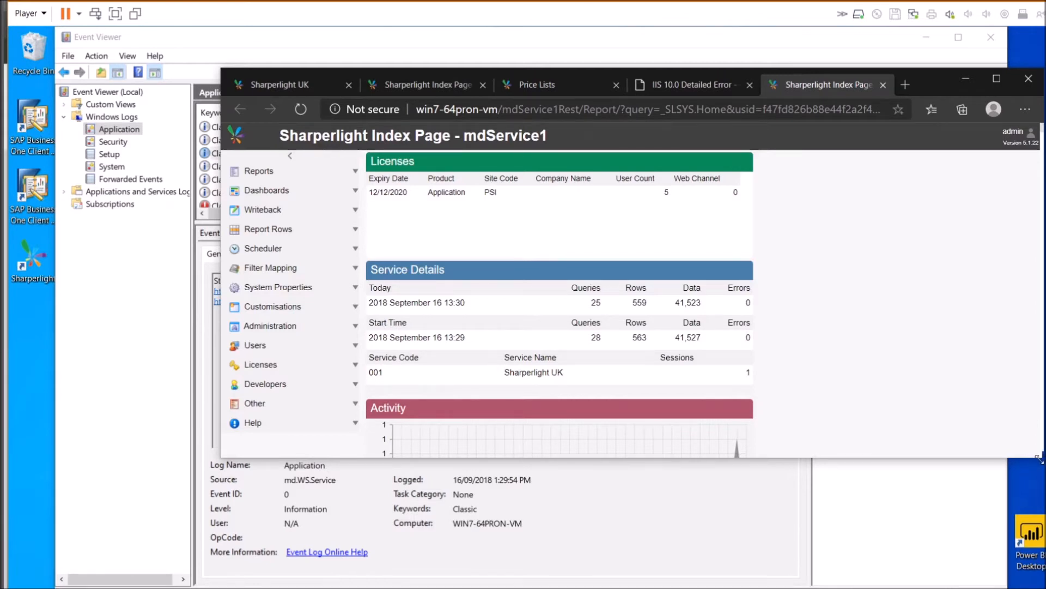
# Enlarge the browser and explore the Reports, Scheduler and Writeback sections of the Index Page
pyautogui.moveTo(1039, 457); pyautogui.dragTo(1029, 577)
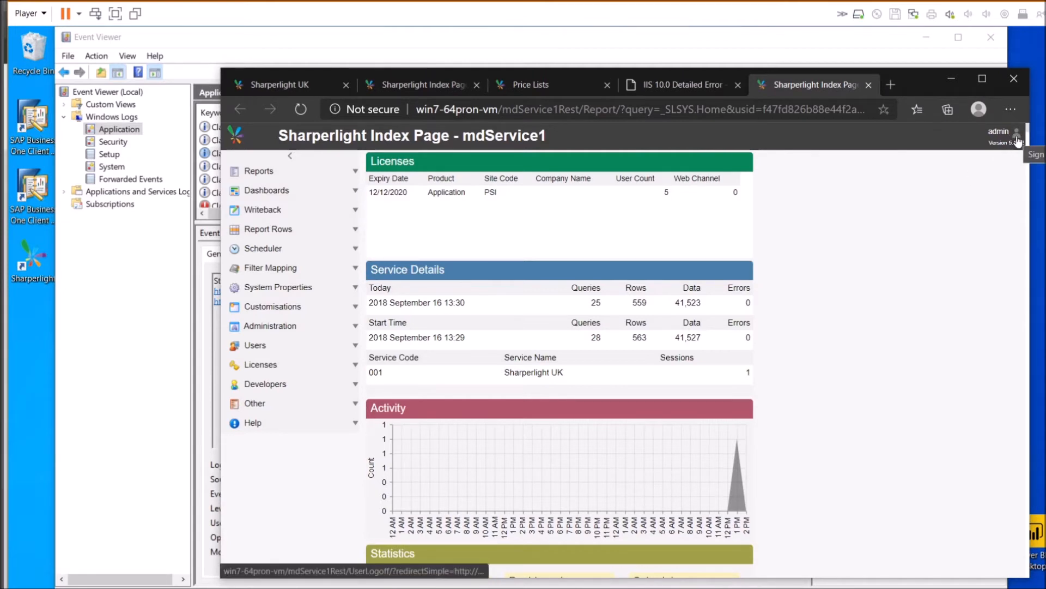
pyautogui.click(352, 173)
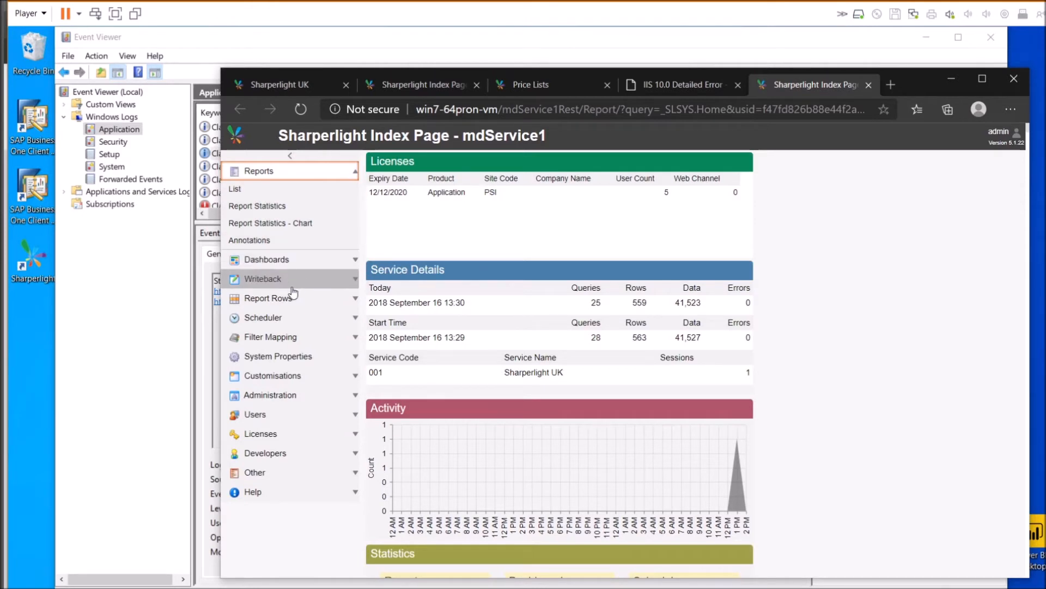
pyautogui.doubleClick(280, 323)
pyautogui.click(281, 326)
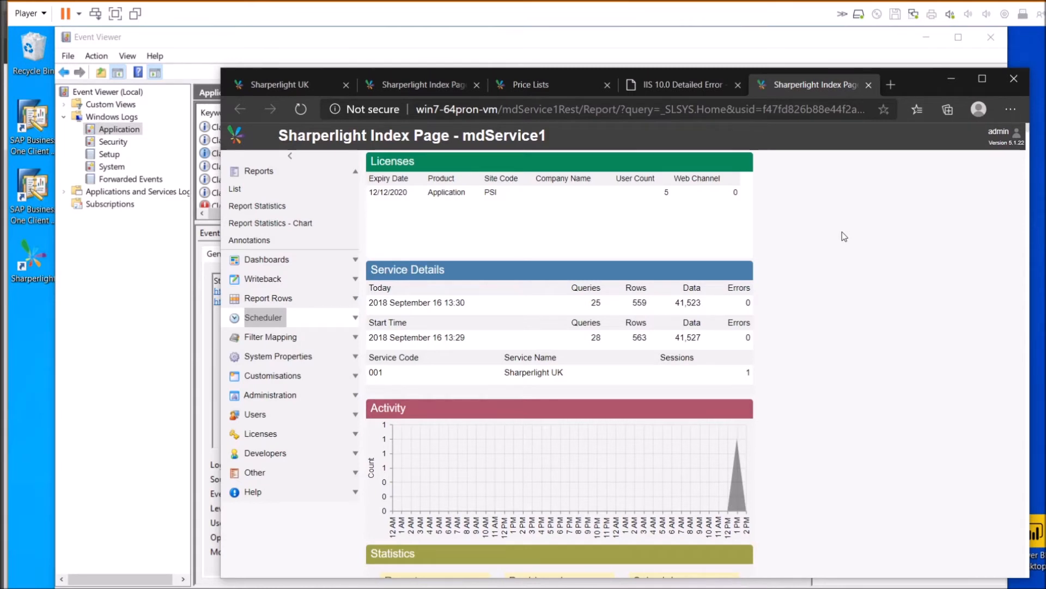
pyautogui.click(309, 280)
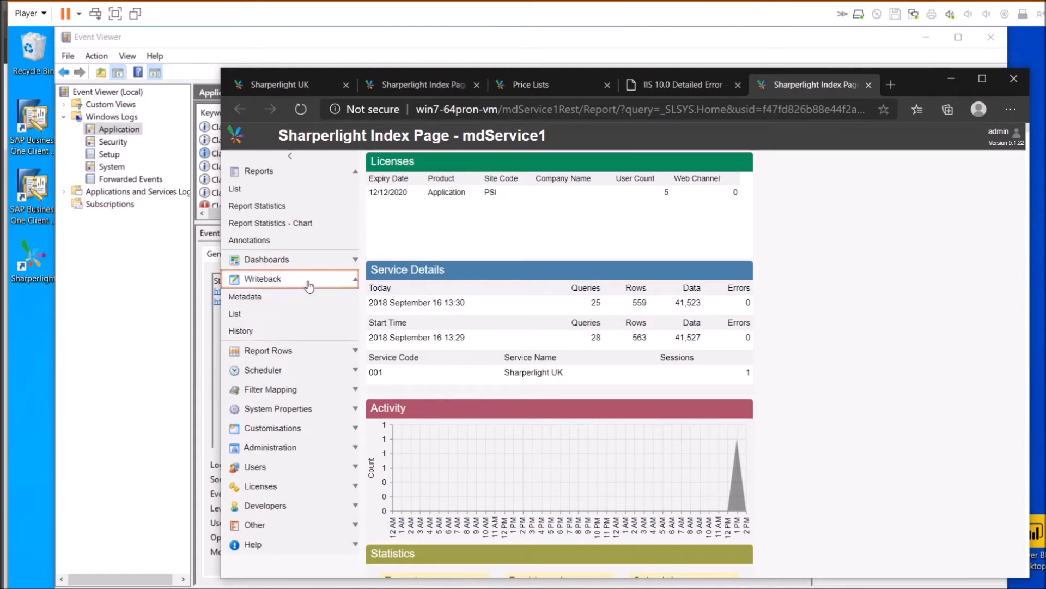
# Open the Writeback Tables list and filter it to product code SAPBusOne
pyautogui.click(275, 314)
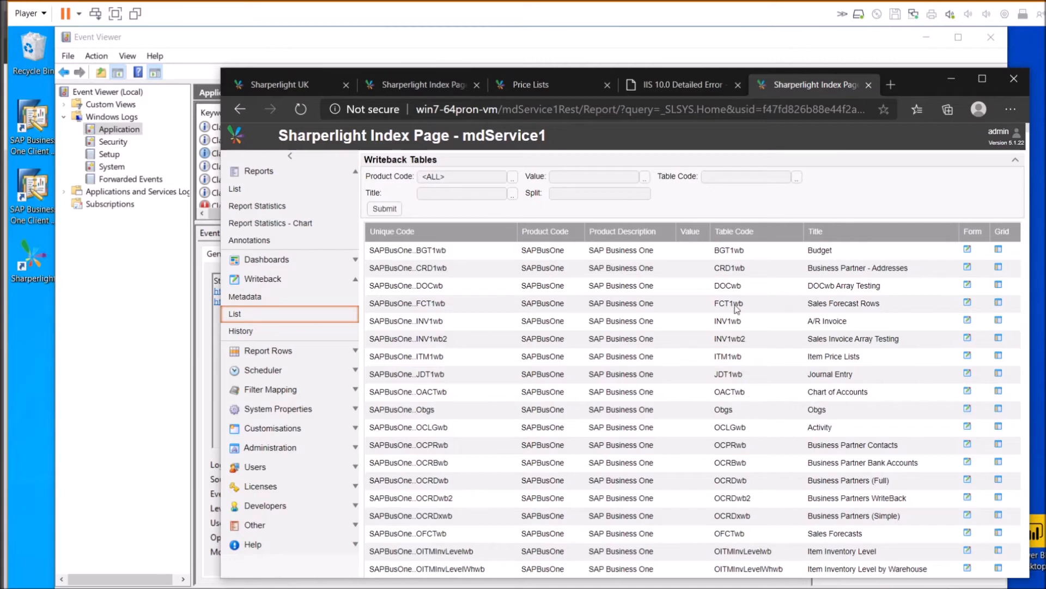
pyautogui.moveTo(918, 84); pyautogui.dragTo(877, 61)
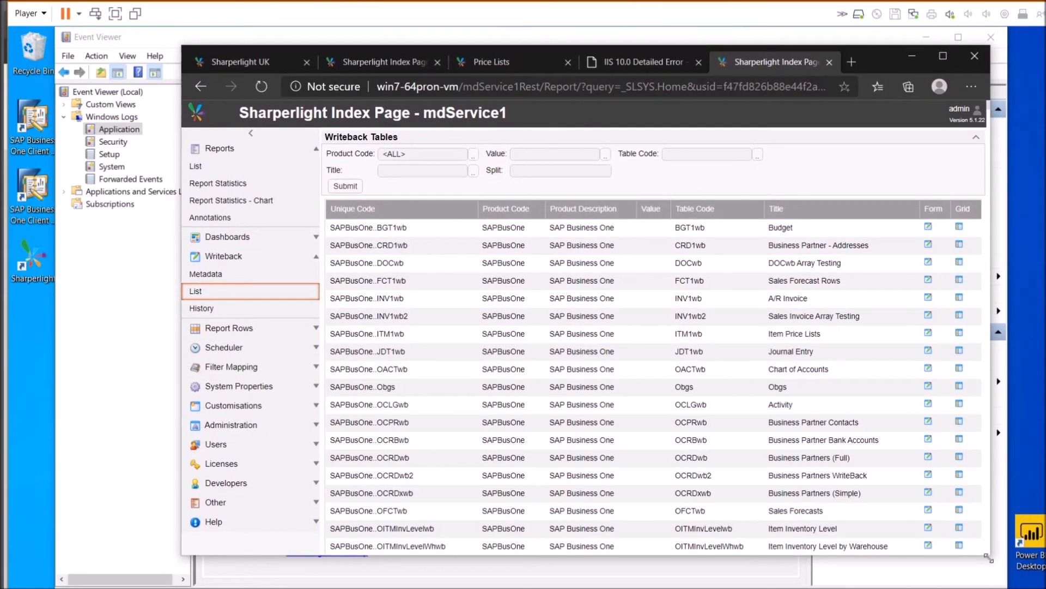
pyautogui.moveTo(991, 555); pyautogui.dragTo(1020, 578)
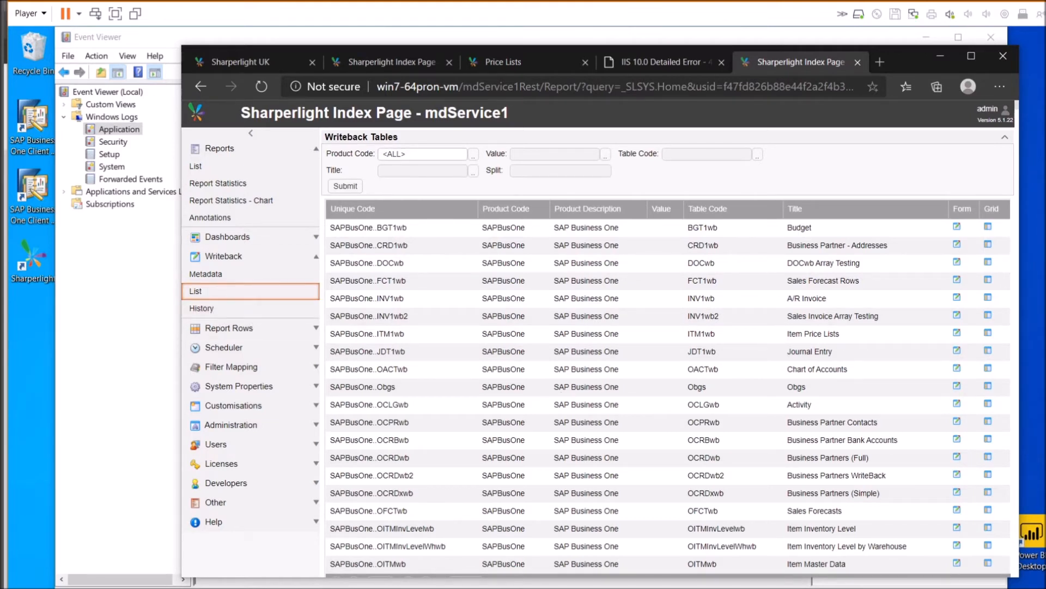
pyautogui.click(474, 156)
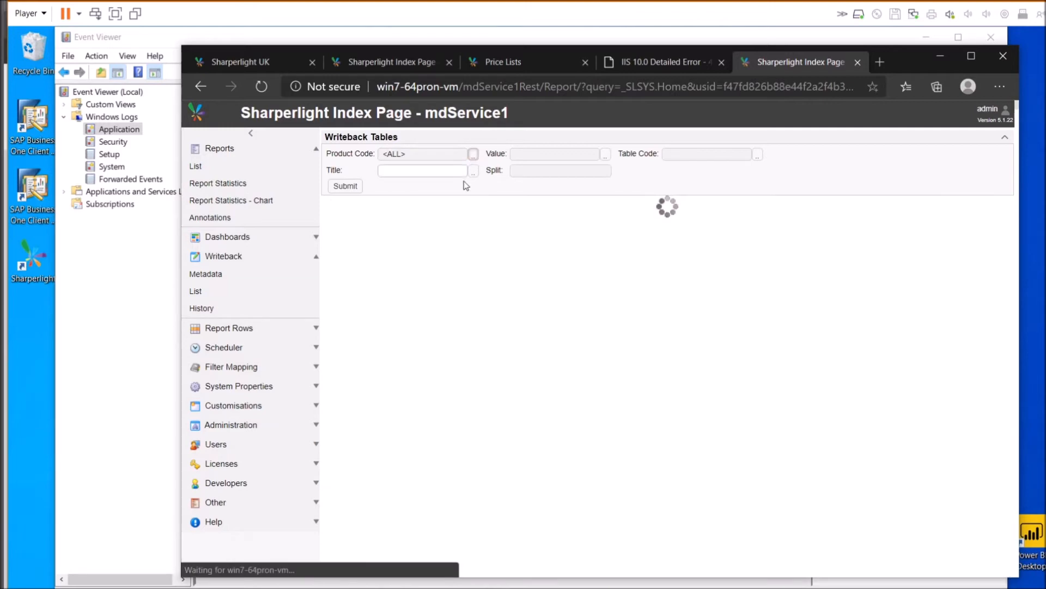
pyautogui.click(374, 238)
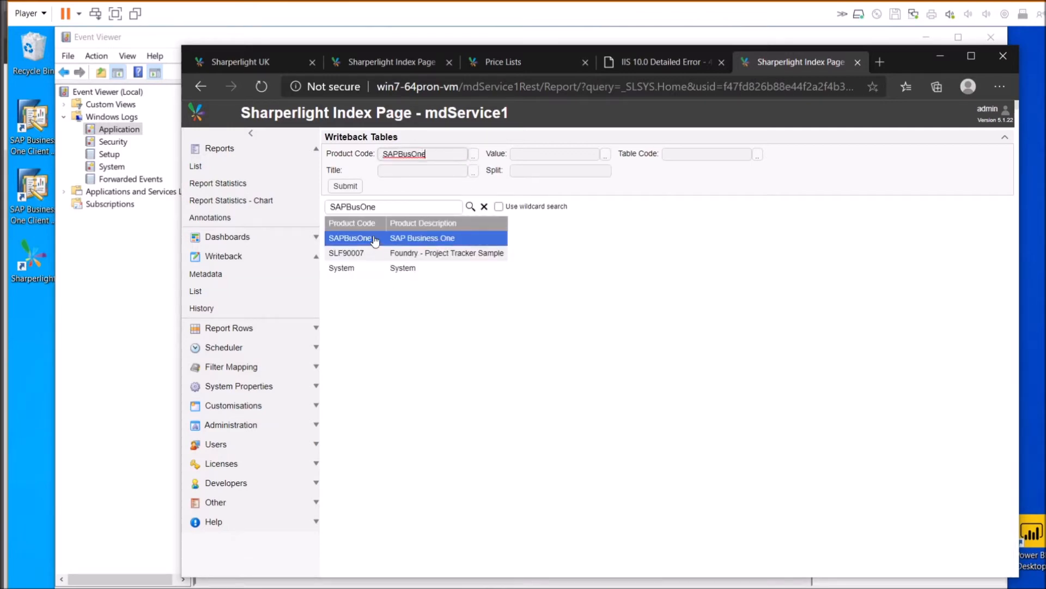
pyautogui.click(342, 187)
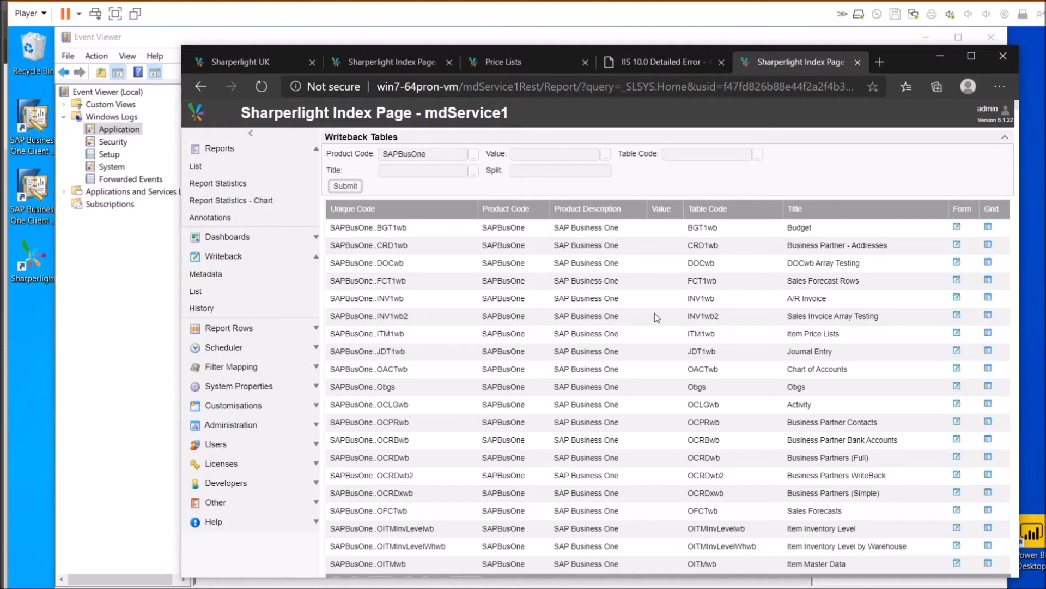
# Filter the tables by title 'price' and open the OEC Computers Australia Price Lists form
pyautogui.click(422, 171)
pyautogui.write('price')
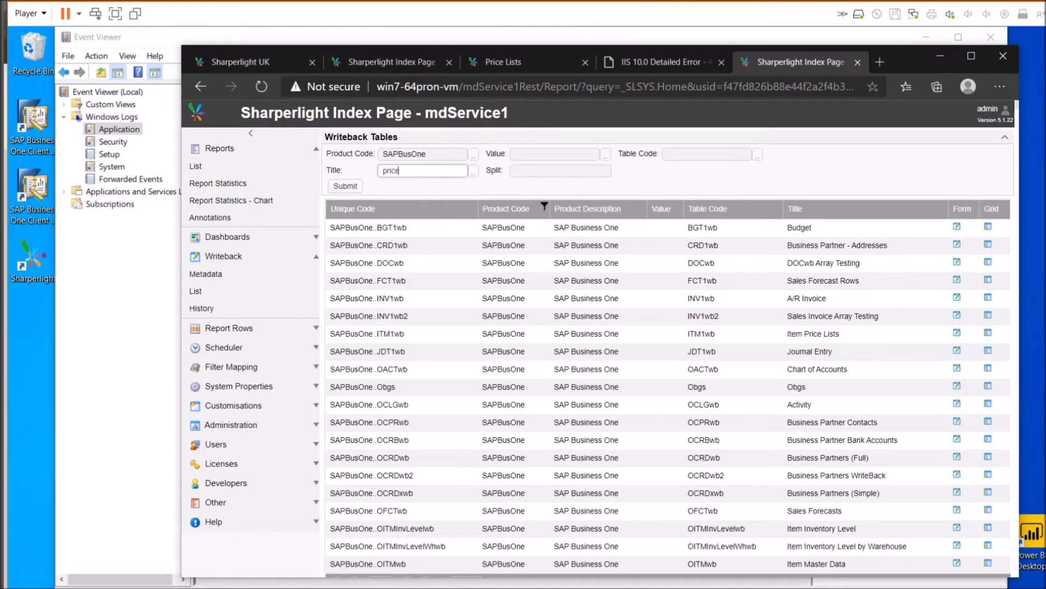
pyautogui.press('Return')
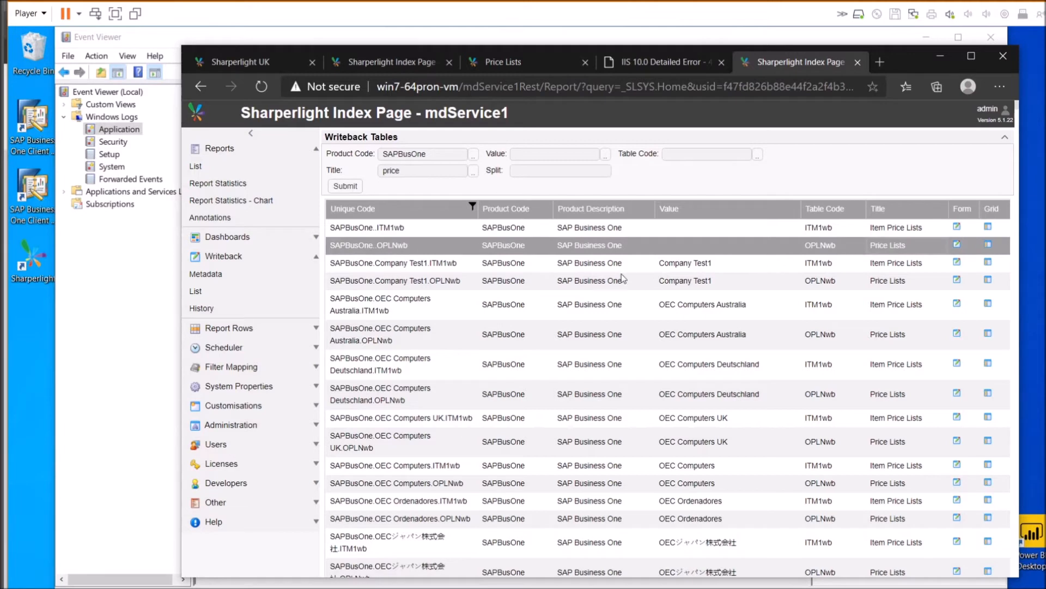
pyautogui.click(578, 266)
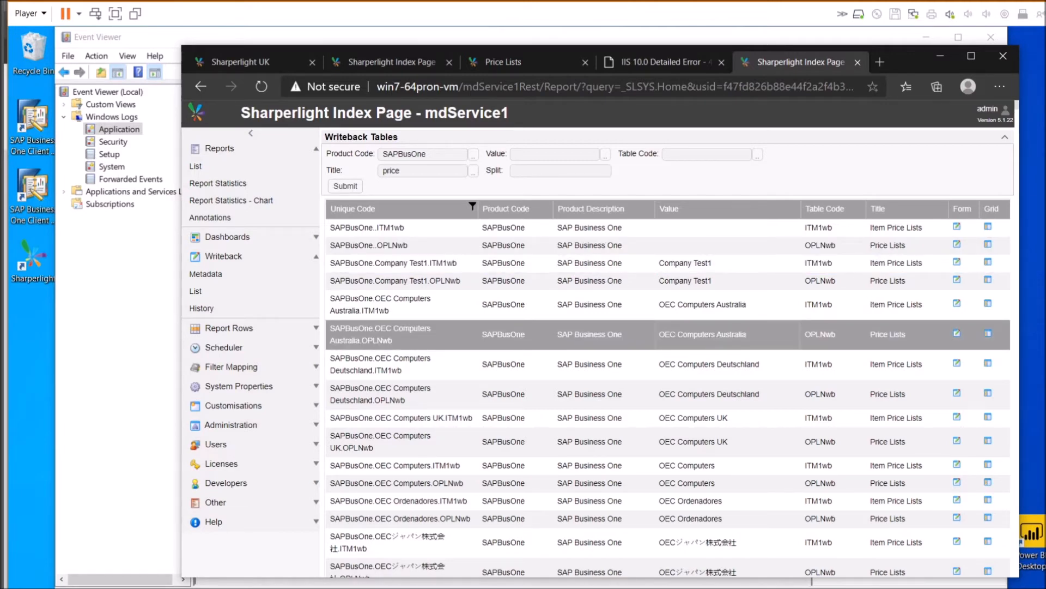
pyautogui.click(905, 334)
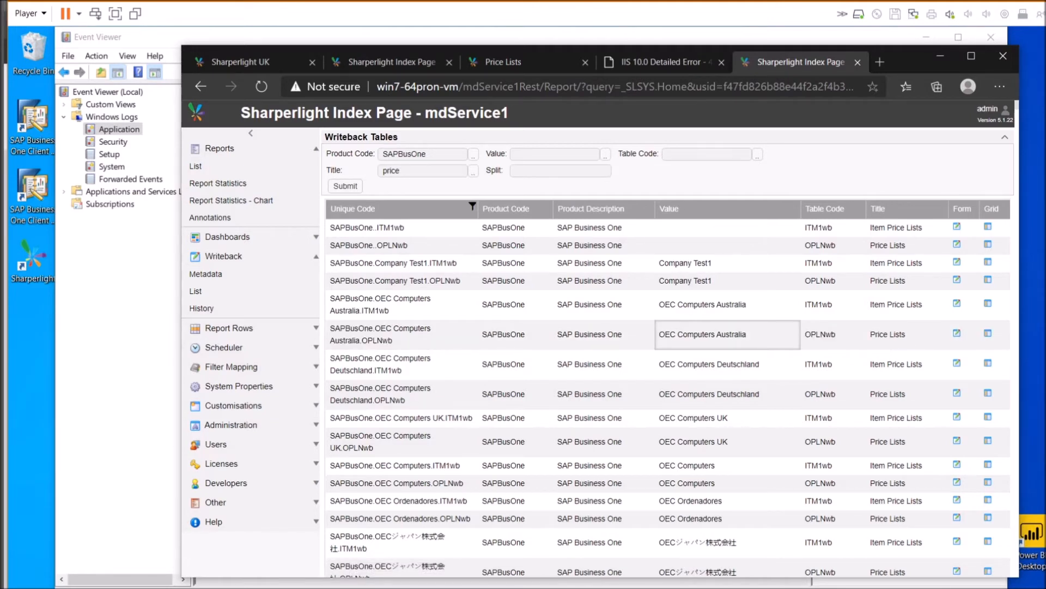
pyautogui.click(957, 335)
# Fill the Price Lists form with List Name x12, Base Number 1, Factor 1 and submit
pyautogui.click(400, 127)
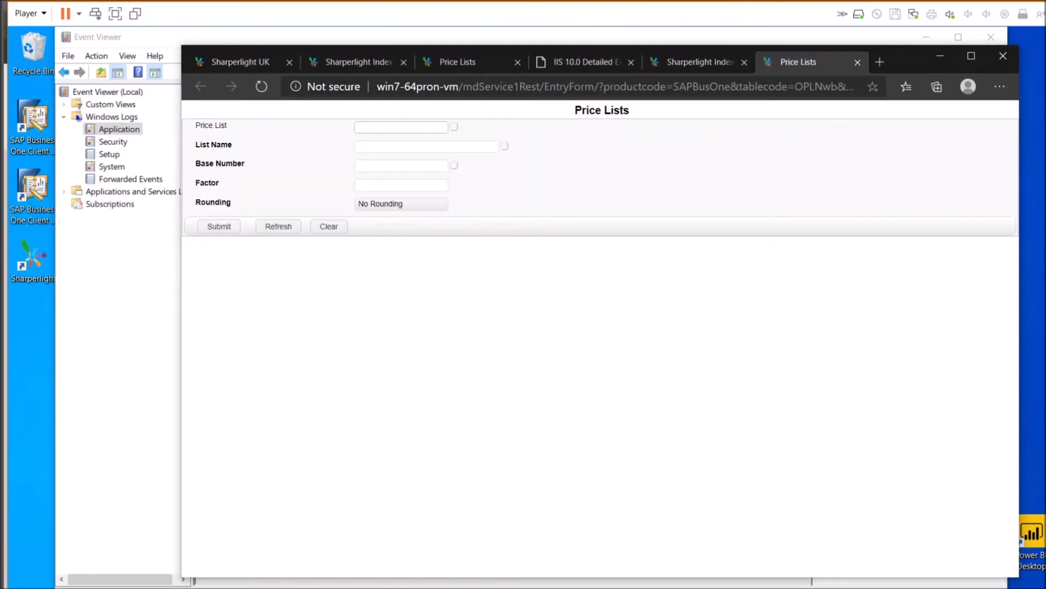
pyautogui.click(455, 127)
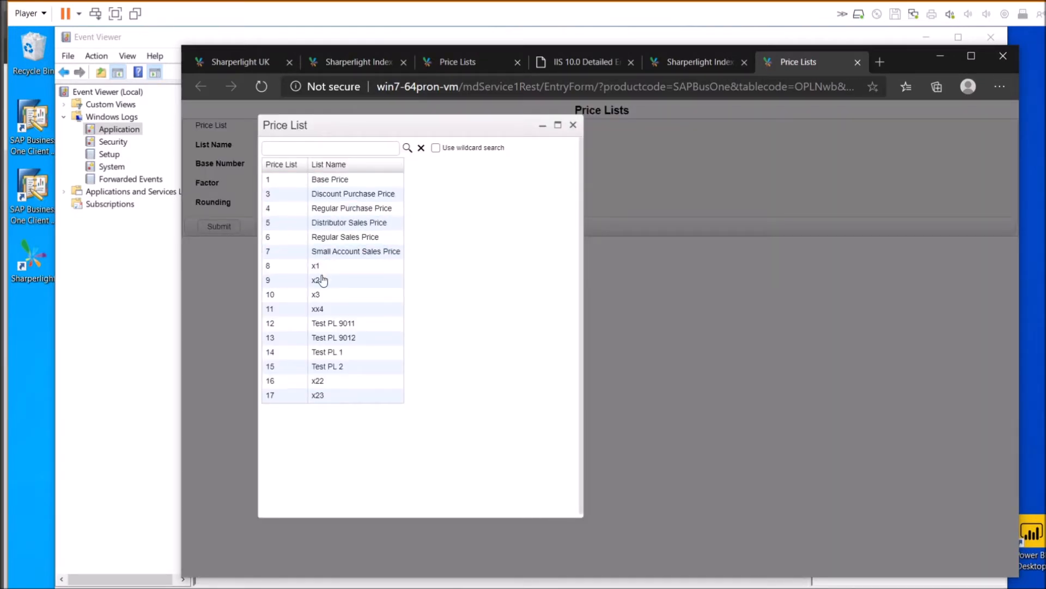
pyautogui.click(573, 126)
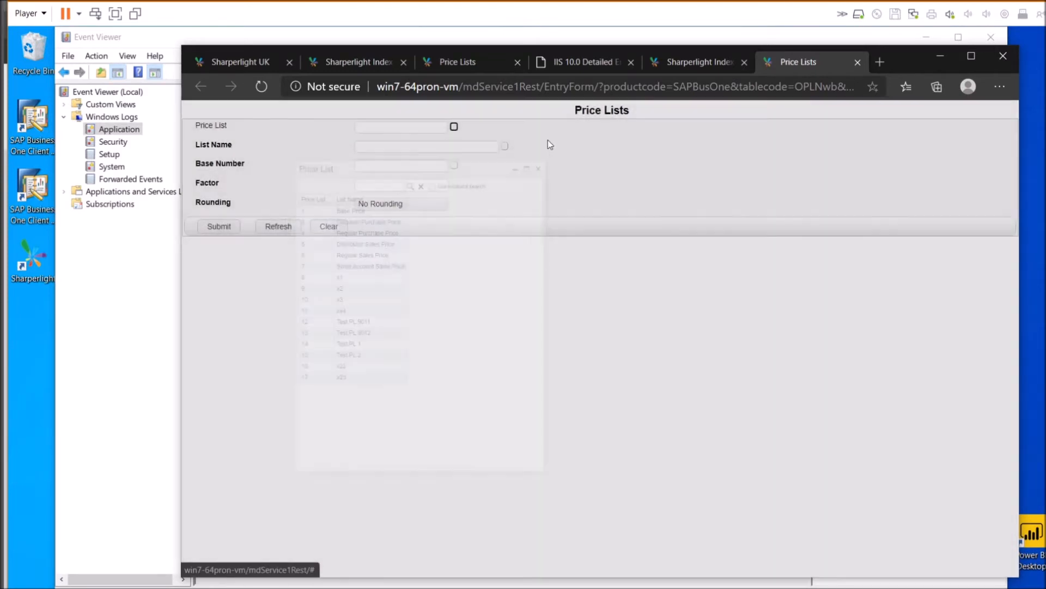
pyautogui.click(433, 146)
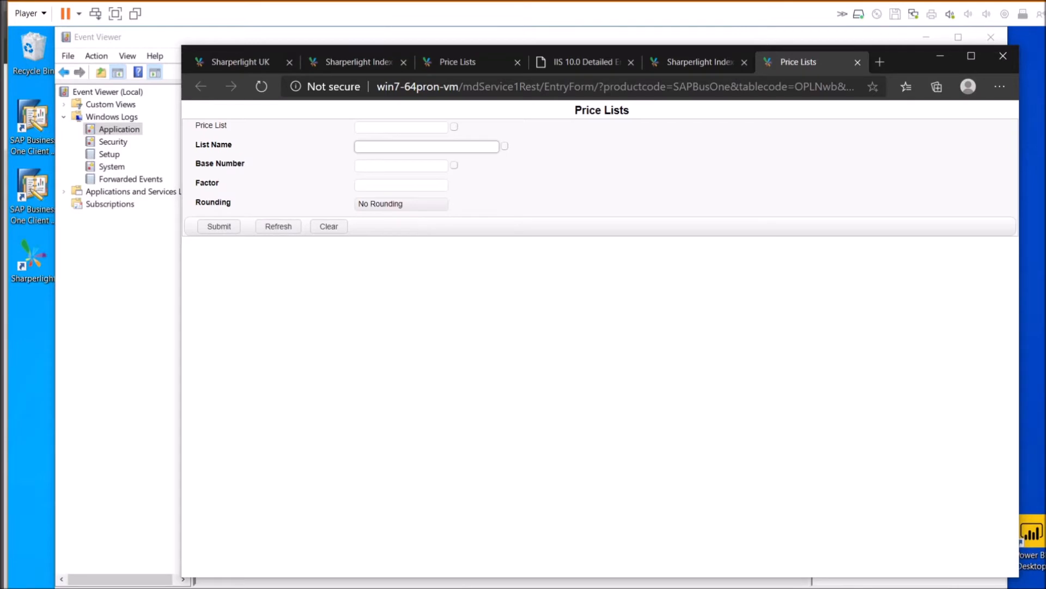
pyautogui.write('x12')
pyautogui.click(425, 166)
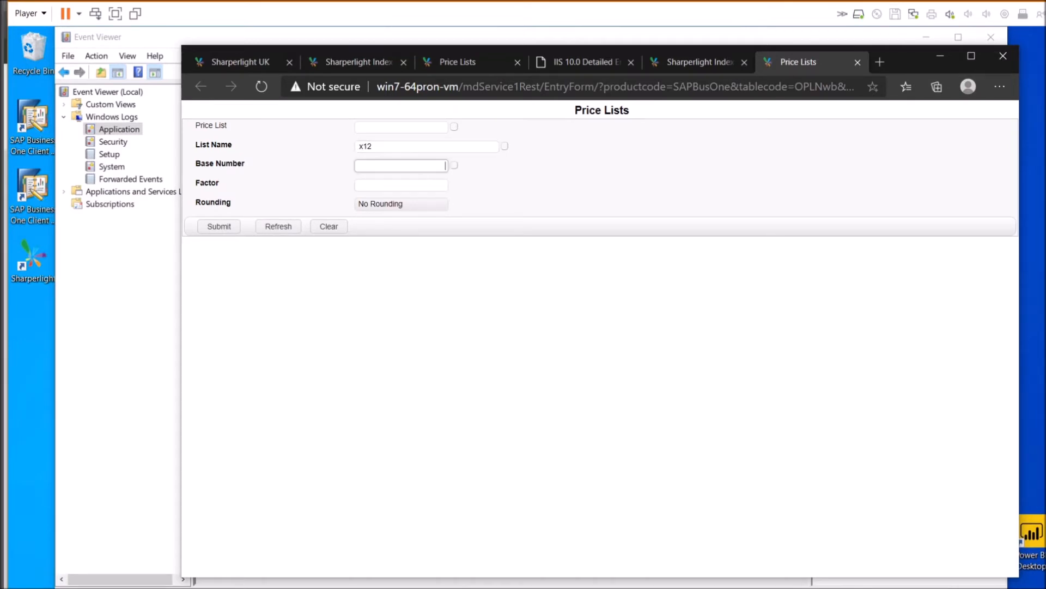
pyautogui.write('1')
pyautogui.press('Tab')
pyautogui.write('1')
pyautogui.click(213, 229)
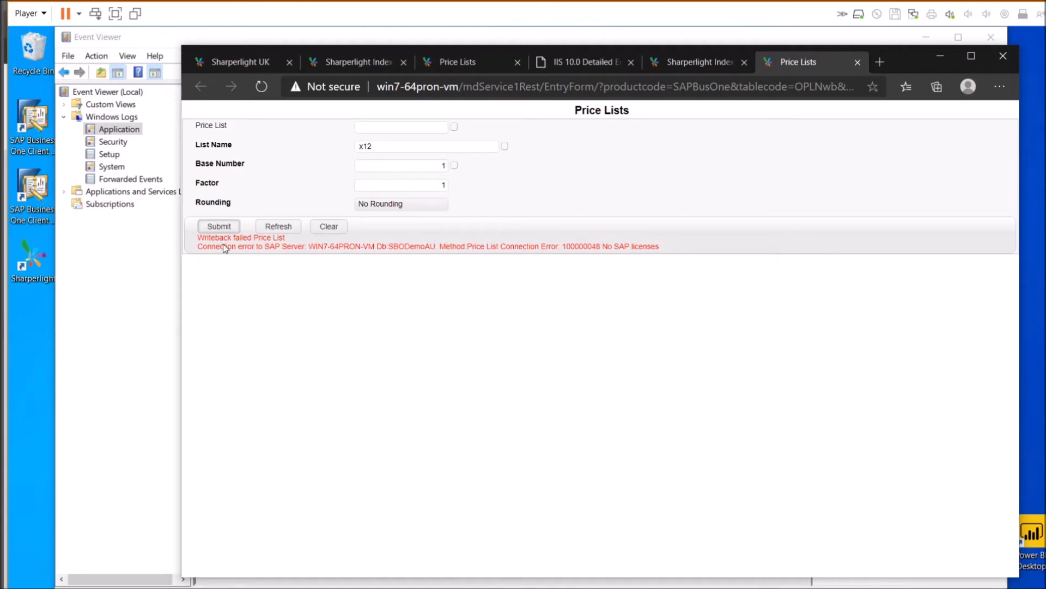
# Highlight the No SAP licenses connection error details in the failure message
pyautogui.moveTo(224, 243); pyautogui.dragTo(266, 244)
pyautogui.moveTo(663, 247); pyautogui.dragTo(569, 257)
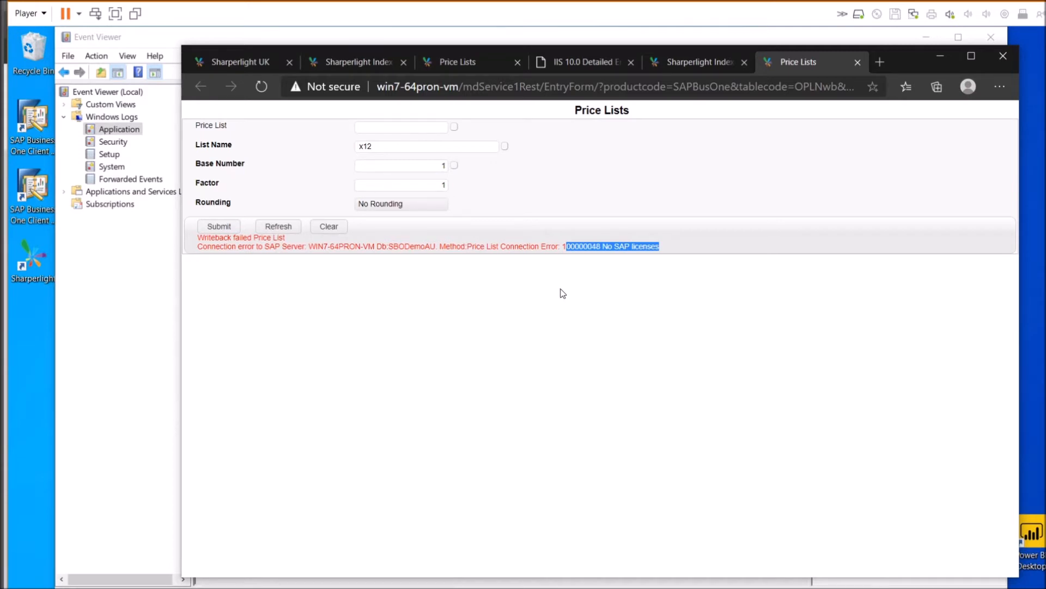
pyautogui.moveTo(661, 245); pyautogui.dragTo(301, 250)
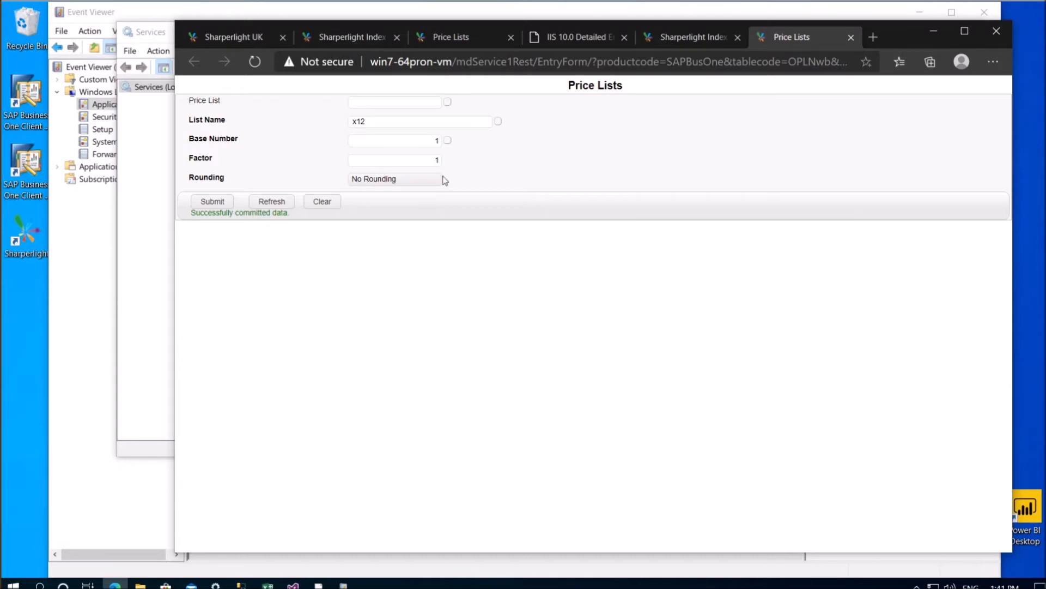
# Commit the x12 price list and confirm it appears as number 18 in the Price List lookup
pyautogui.click(366, 121)
pyautogui.click(558, 155)
pyautogui.click(447, 102)
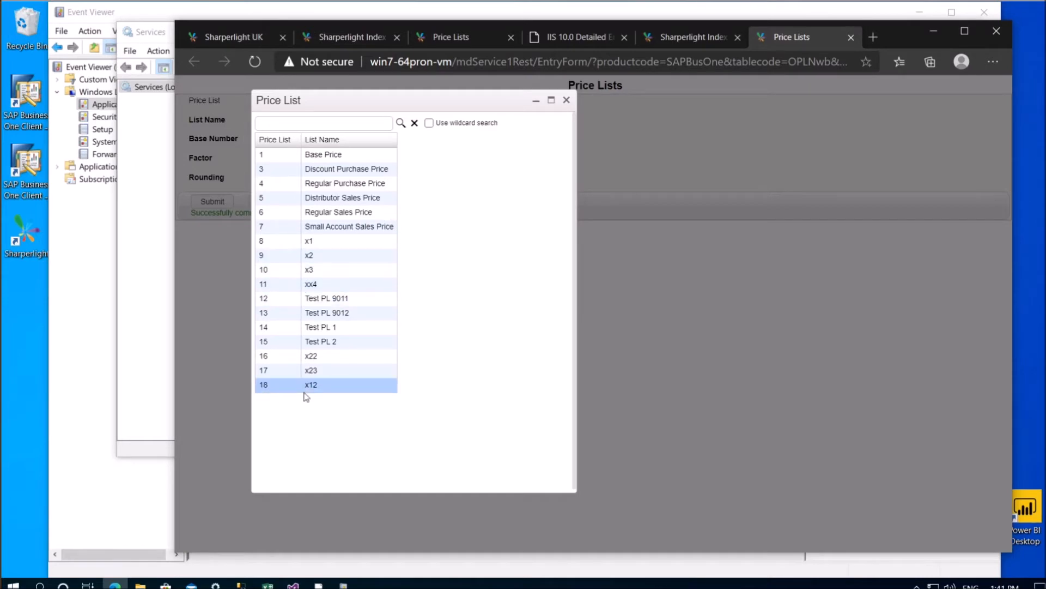
pyautogui.click(339, 387)
pyautogui.click(566, 101)
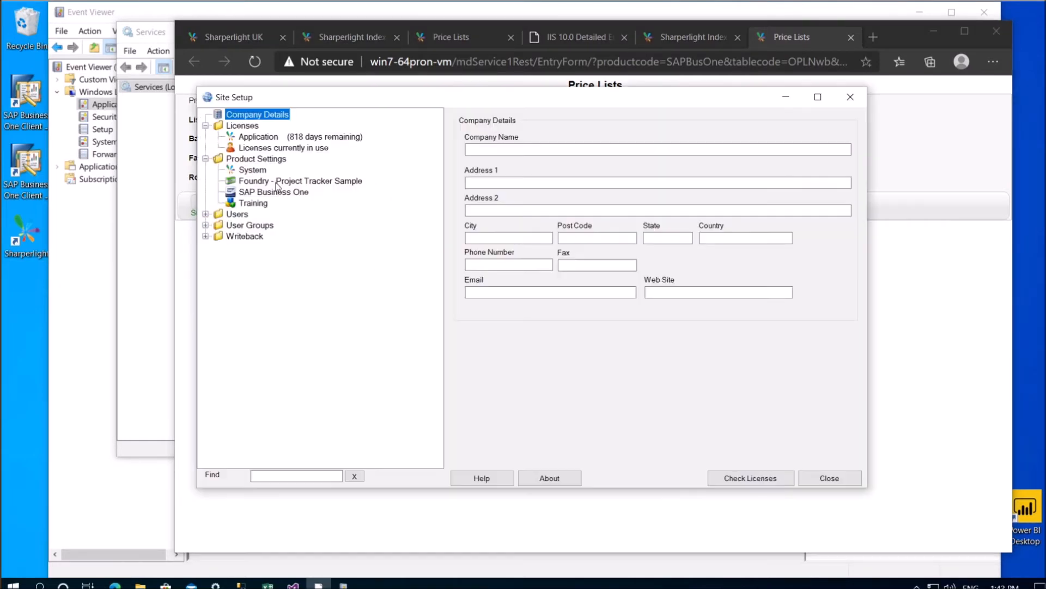
# Edit the SAP Business One database user account and password in Site Setup
pyautogui.click(277, 193)
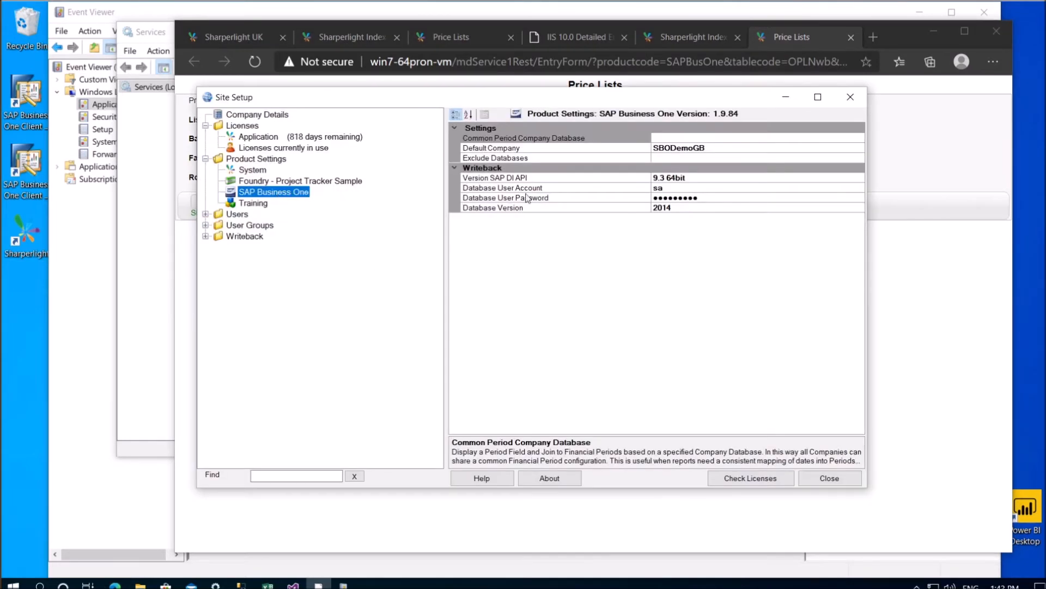
pyautogui.click(684, 188)
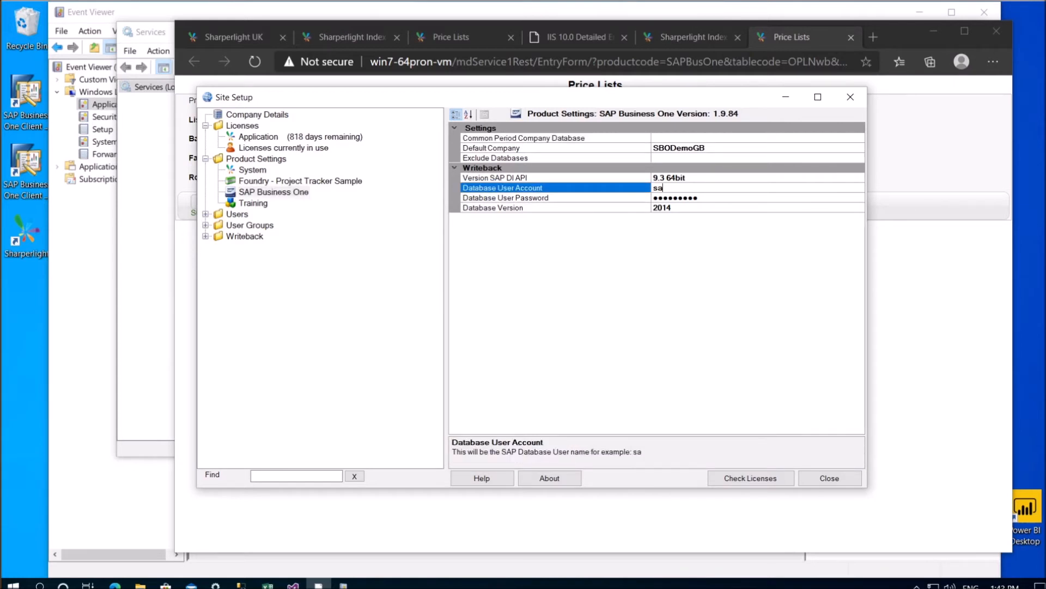
pyautogui.click(713, 199)
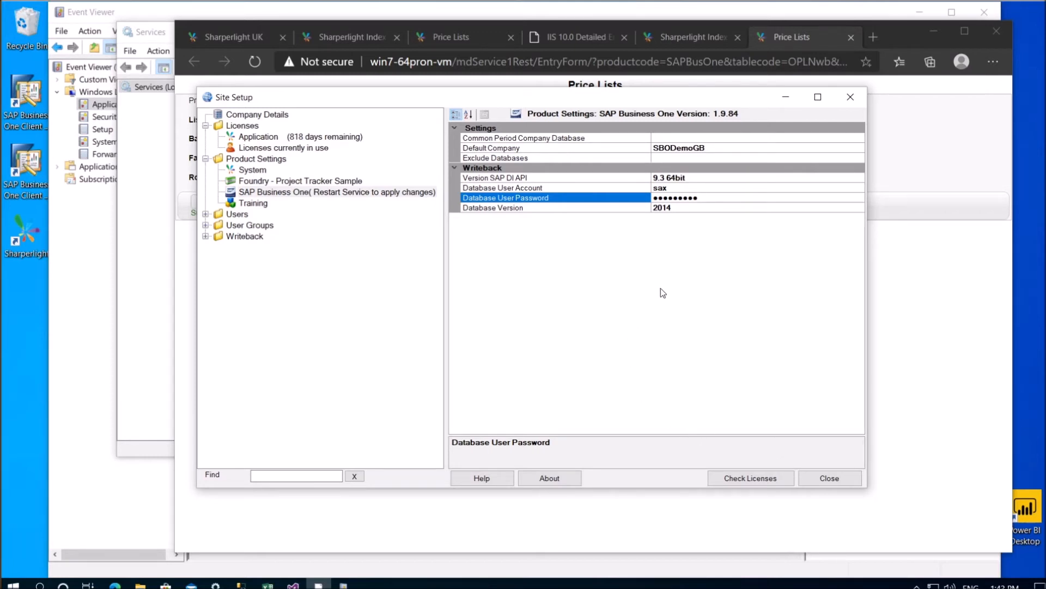
pyautogui.moveTo(536, 101); pyautogui.dragTo(817, 100)
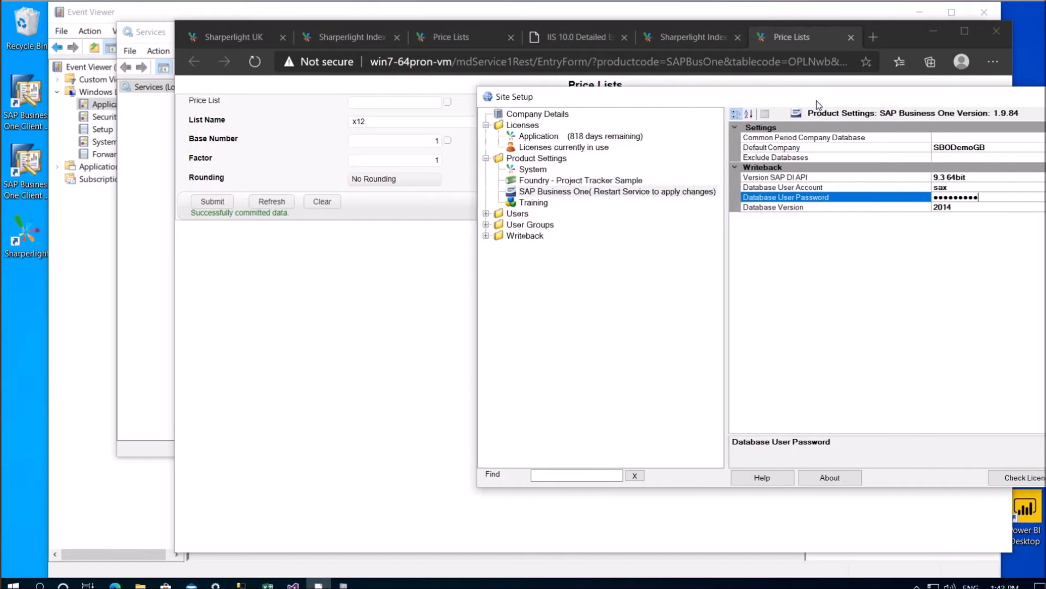
pyautogui.click(561, 147)
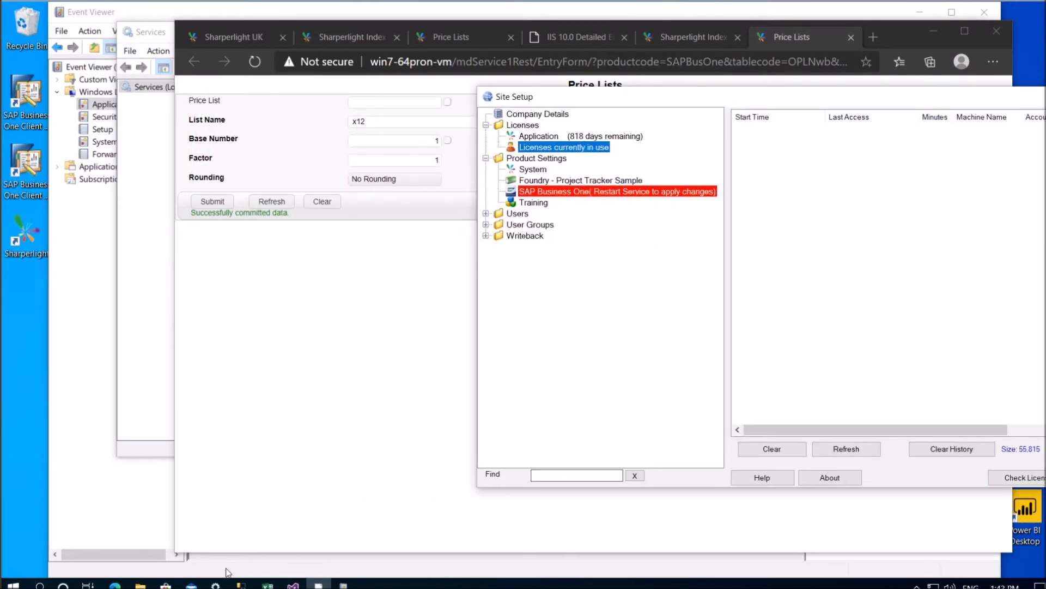
# Restart the Sharperlight Service in Windows Services
pyautogui.hotkey('alt', 'Tab')
pyautogui.rightClick(462, 332)
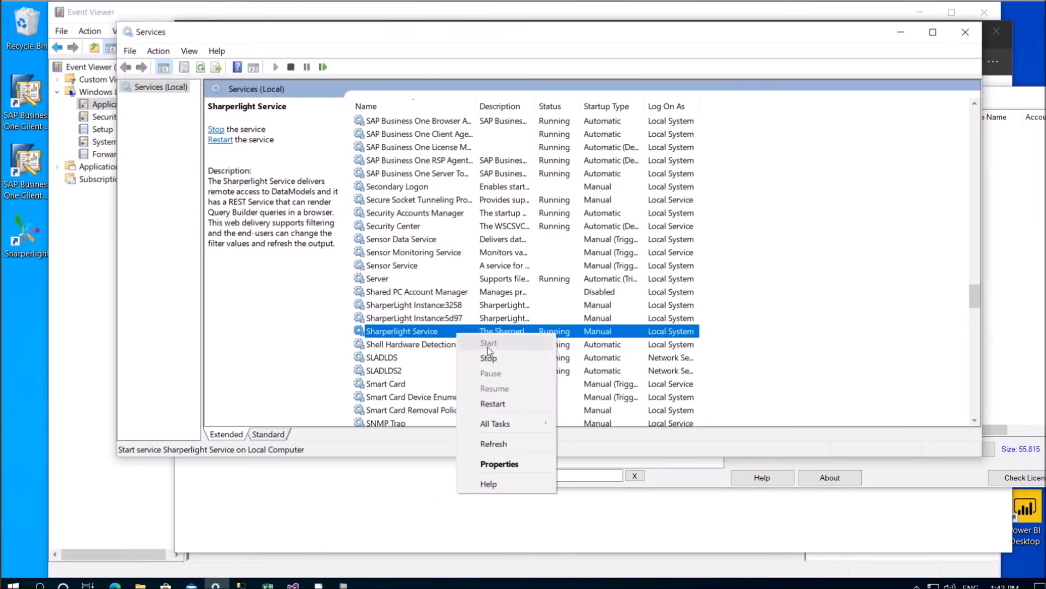
pyautogui.click(489, 402)
# Reload the Price Lists form and resubmit List Name x, Base Number 1, Factor 1
pyautogui.hotkey('alt', 'Tab')
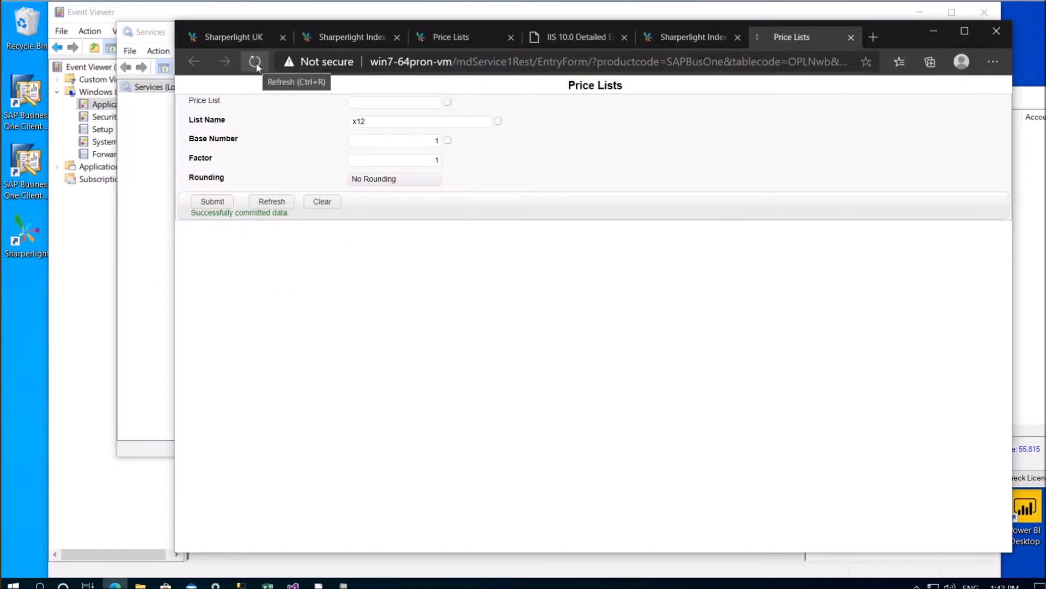
pyautogui.click(255, 61)
pyautogui.write('x')
pyautogui.click(409, 143)
pyautogui.write('1')
pyautogui.press('Tab')
pyautogui.write('1')
pyautogui.click(214, 202)
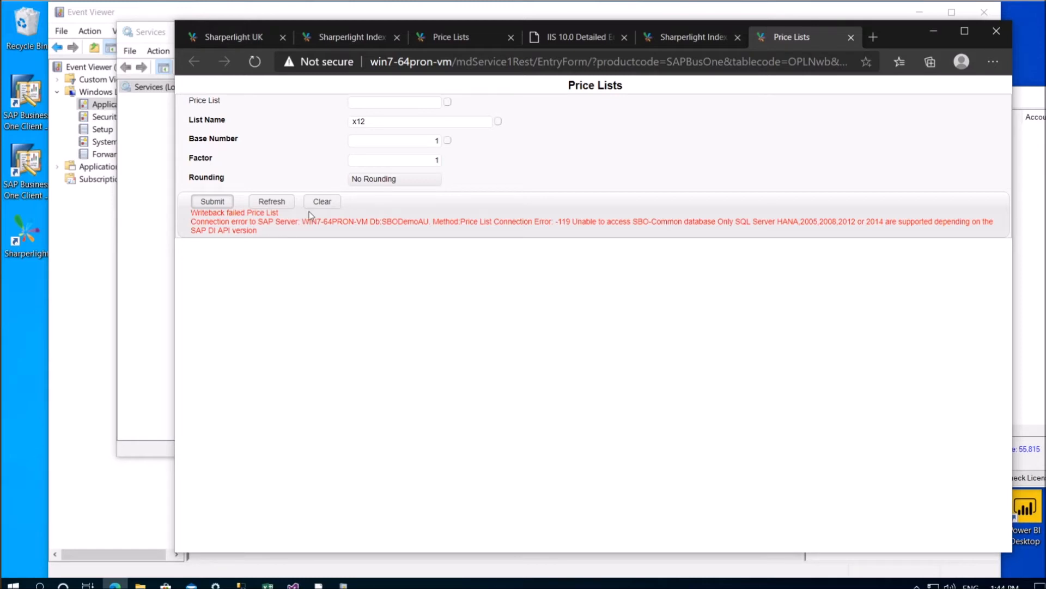
# Check the admin user's SAP Business One writeback account and password, then view System settings
pyautogui.click(318, 584)
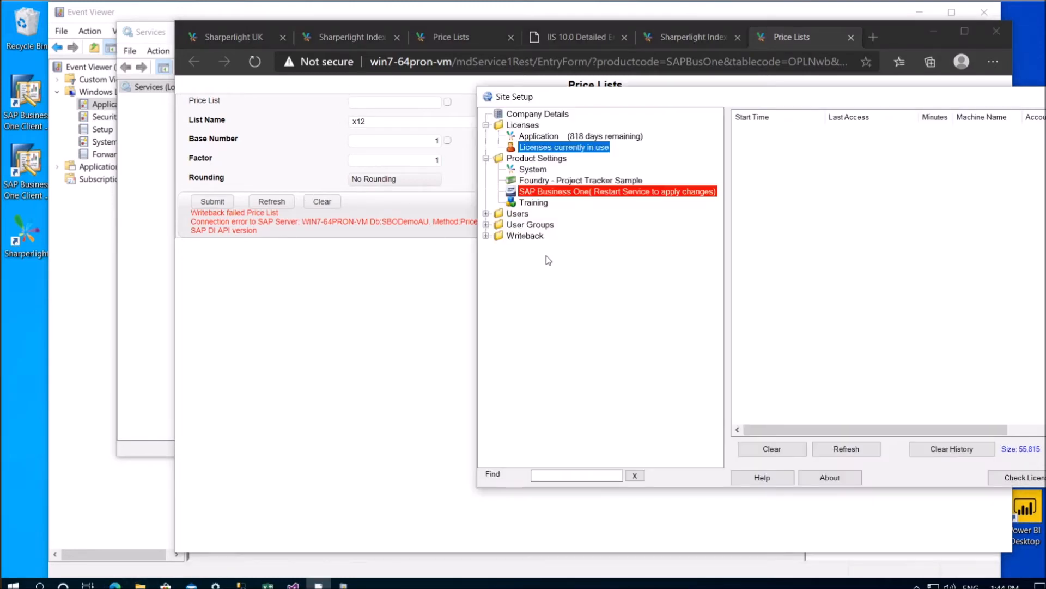
pyautogui.click(486, 214)
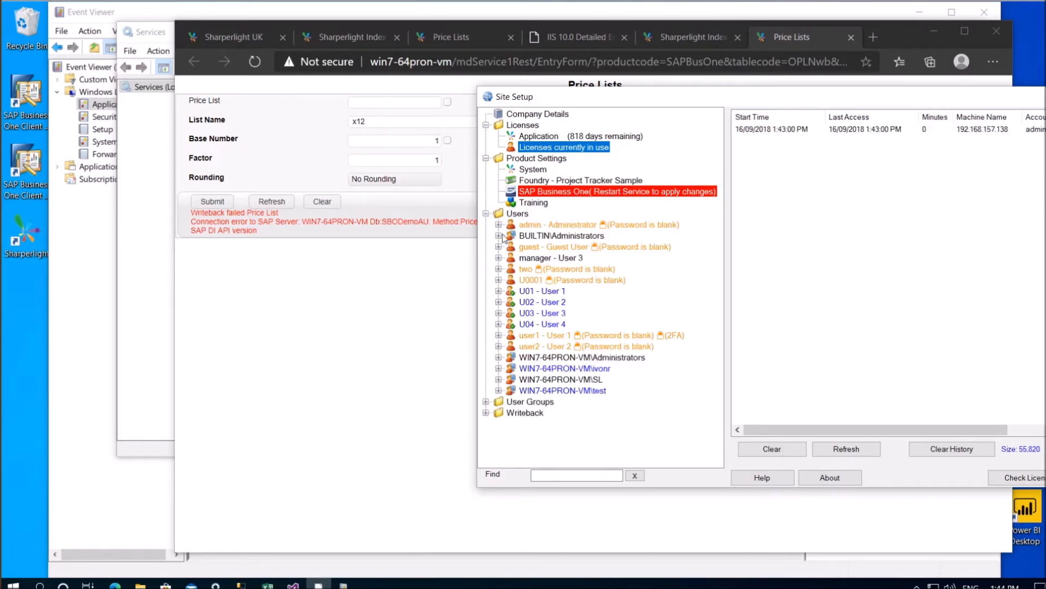
pyautogui.click(538, 225)
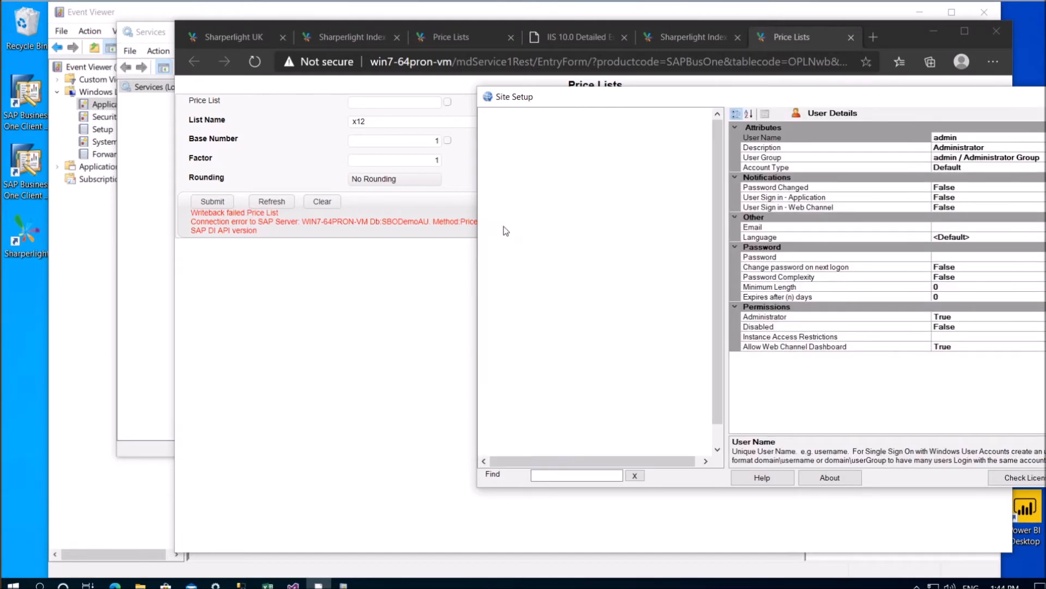
pyautogui.click(546, 237)
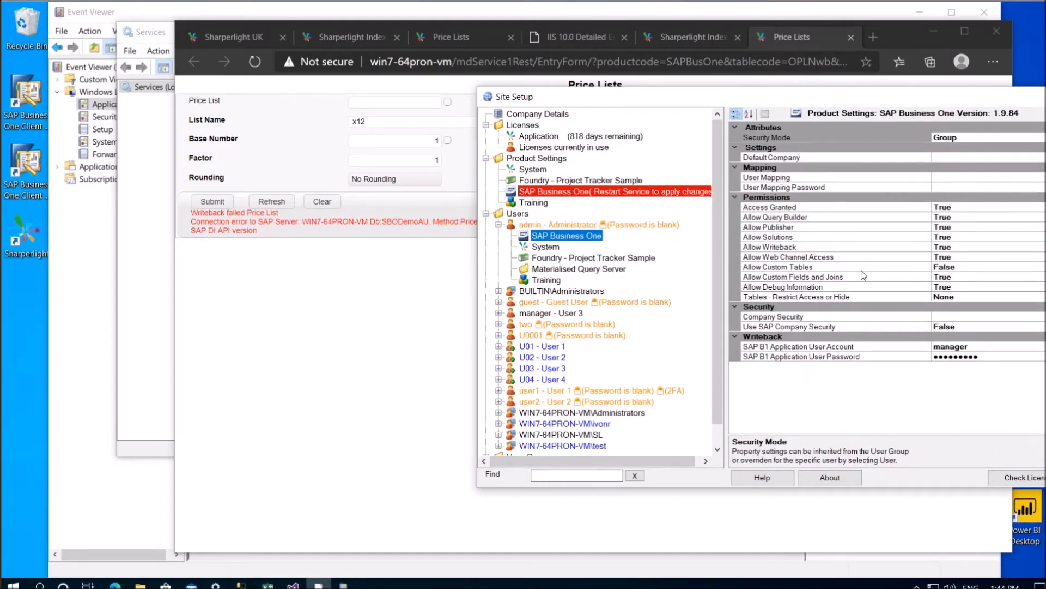
pyautogui.click(980, 347)
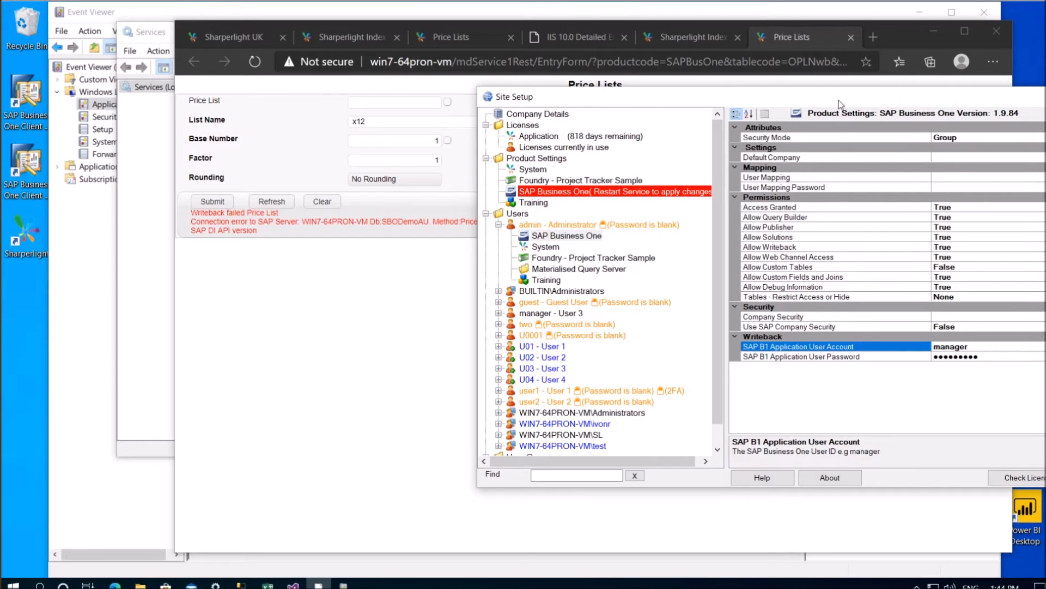
pyautogui.moveTo(829, 101); pyautogui.dragTo(622, 108)
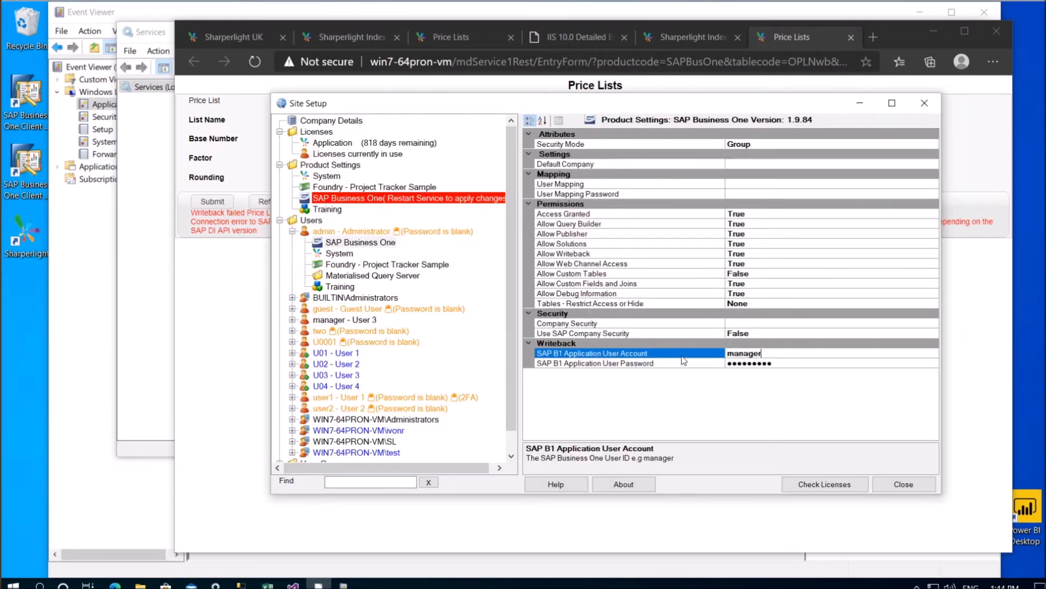
pyautogui.click(778, 363)
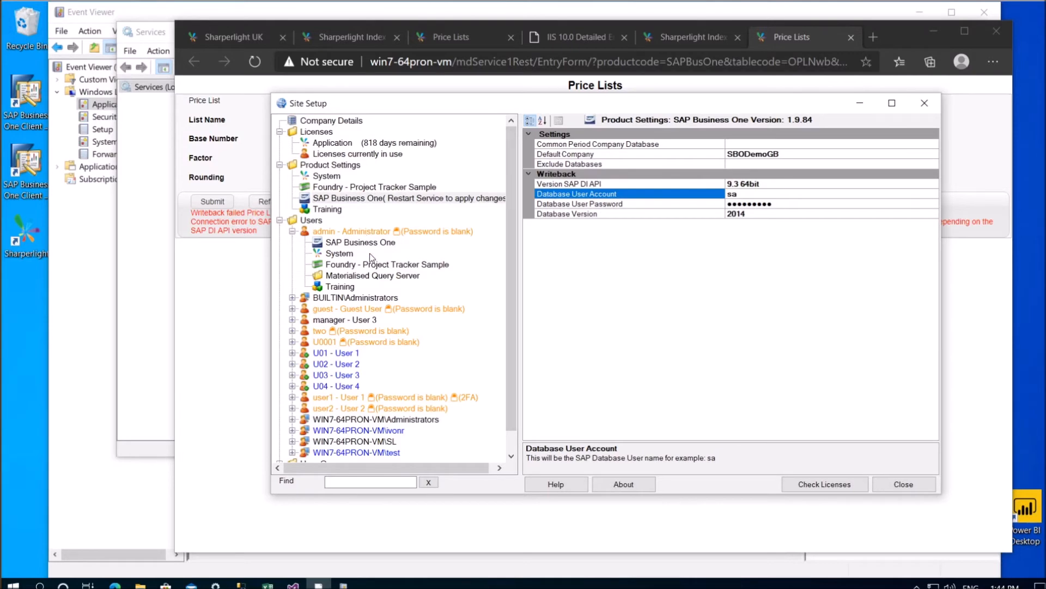
pyautogui.click(371, 257)
pyautogui.click(339, 254)
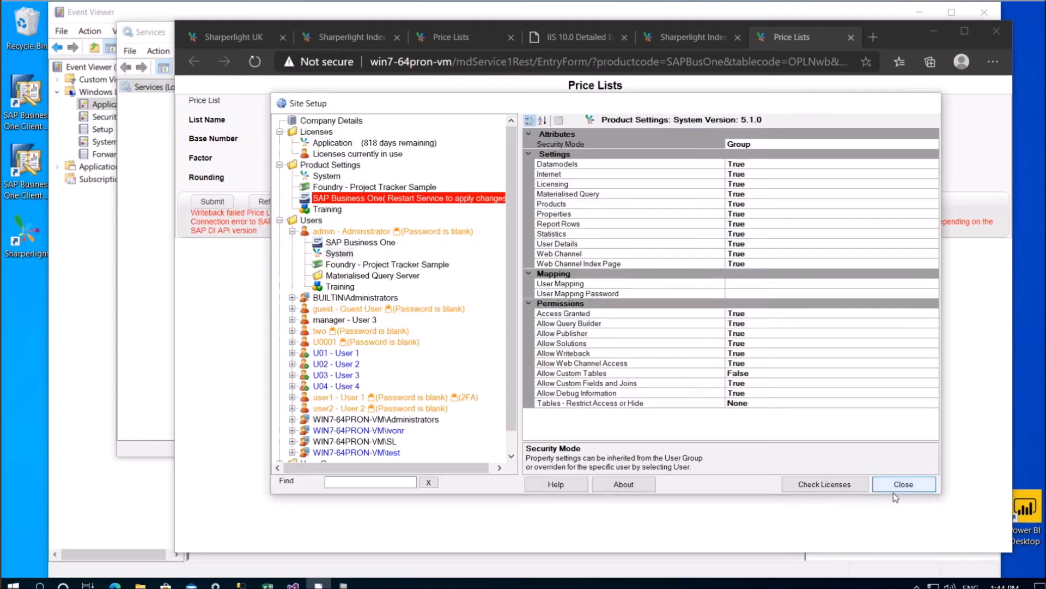
# Close Site Setup to get back to the Price Lists form
pyautogui.click(895, 488)
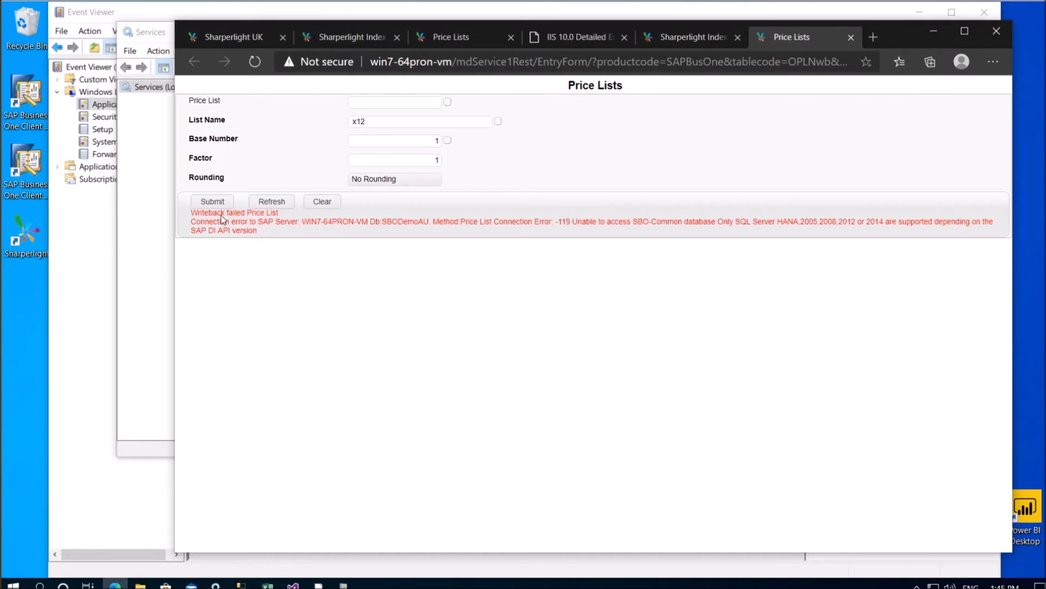
# Stop the Sharperlight Service in Windows Services and launch the Sharperlight menu
pyautogui.moveTo(197, 213); pyautogui.dragTo(277, 229)
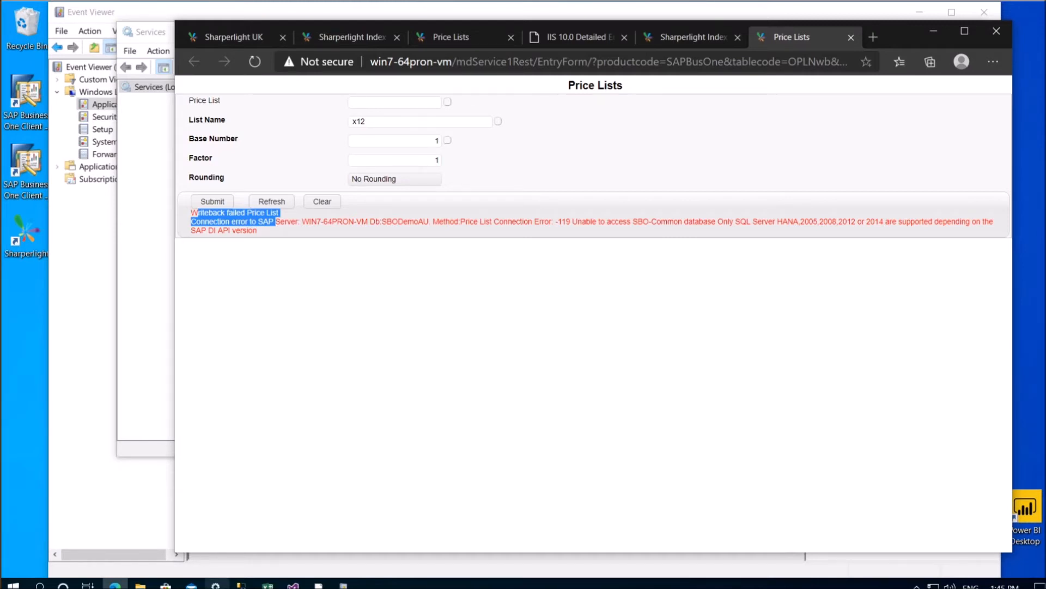
pyautogui.click(216, 584)
pyautogui.click(460, 357)
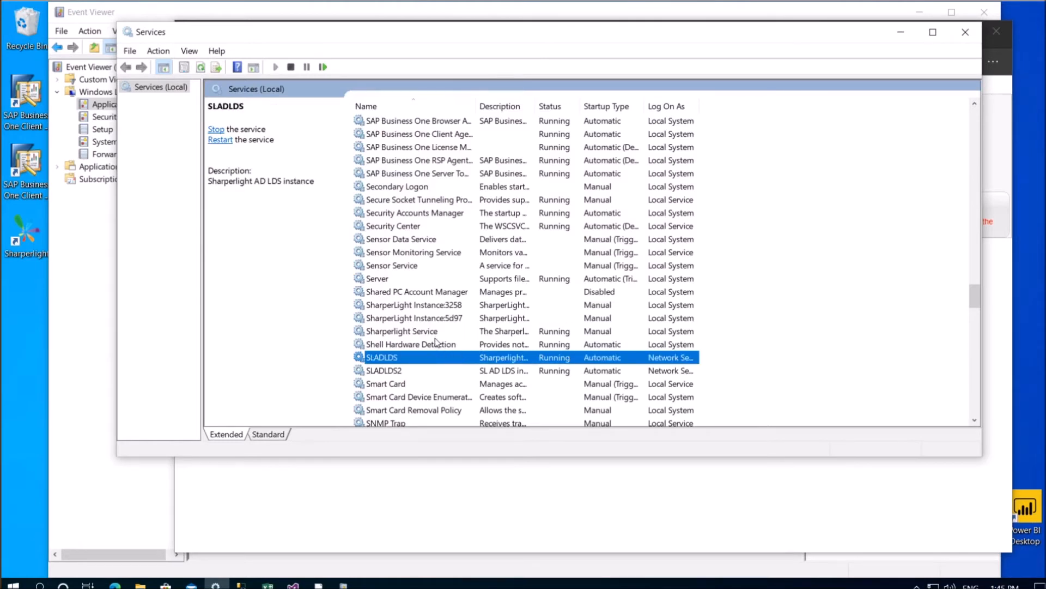
pyautogui.click(434, 332)
pyautogui.rightClick(434, 333)
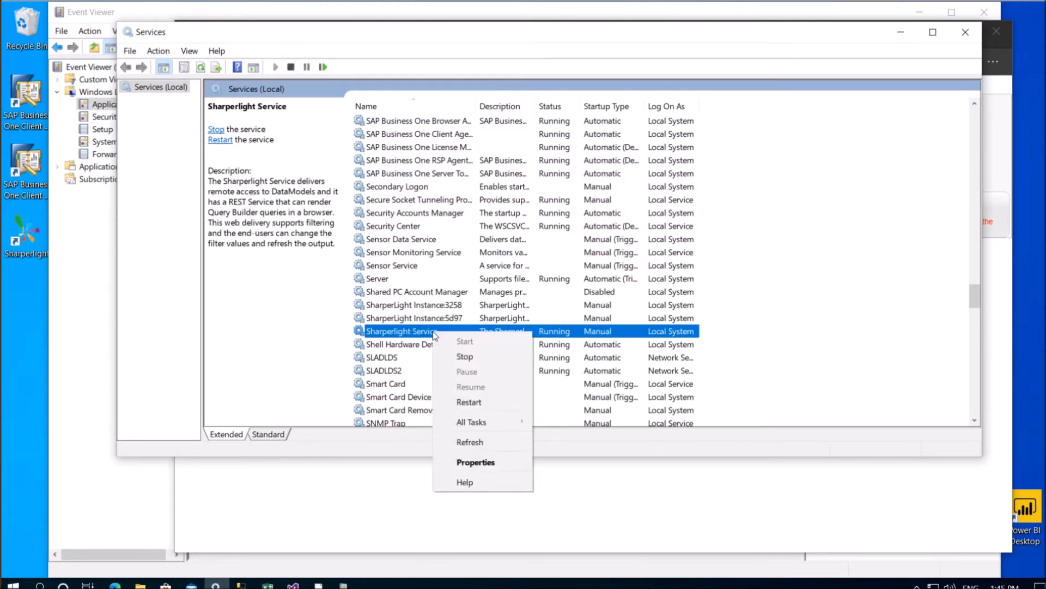
pyautogui.click(464, 357)
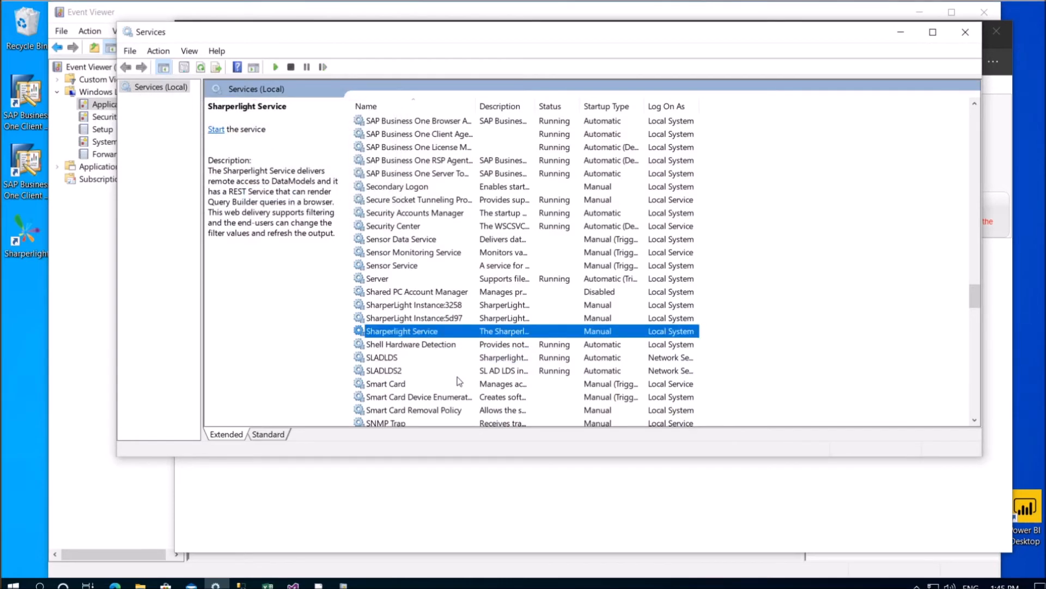
pyautogui.doubleClick(22, 240)
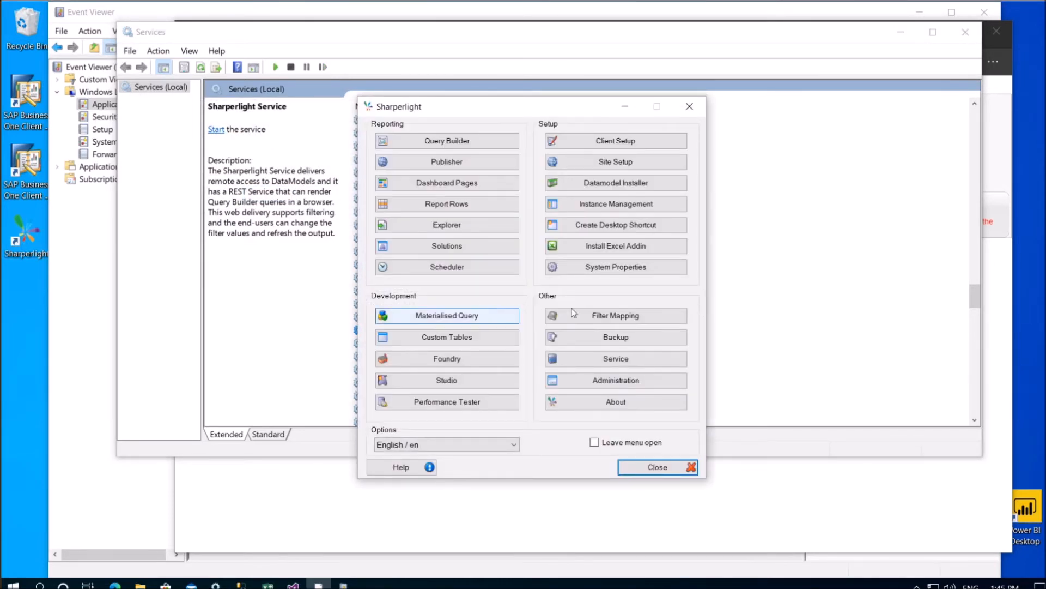
# Force a recompile of the SAP Business One datamodel in the Datamodel Installer
pyautogui.click(644, 186)
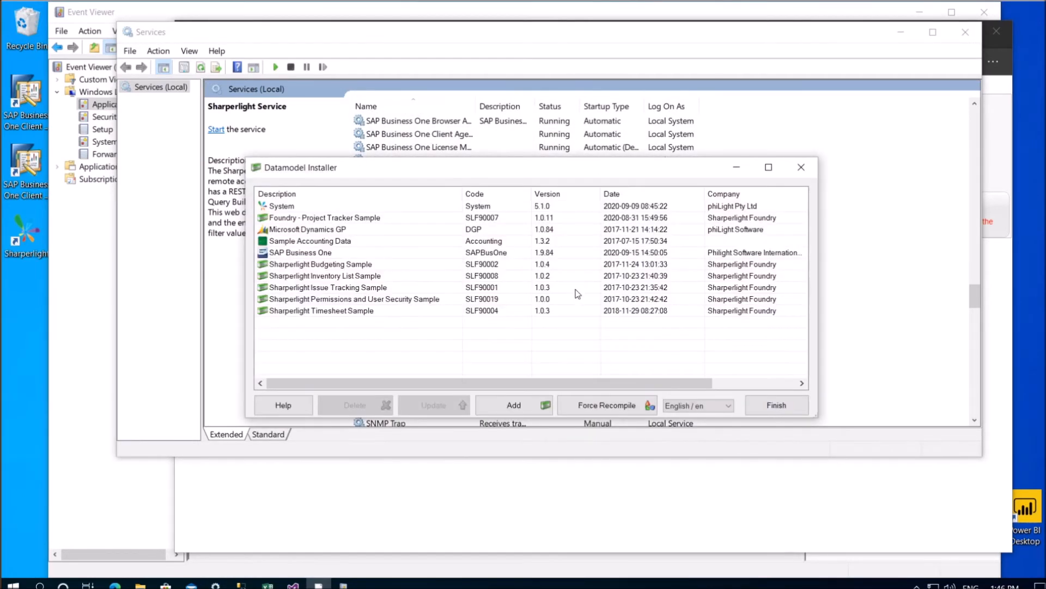
pyautogui.click(397, 268)
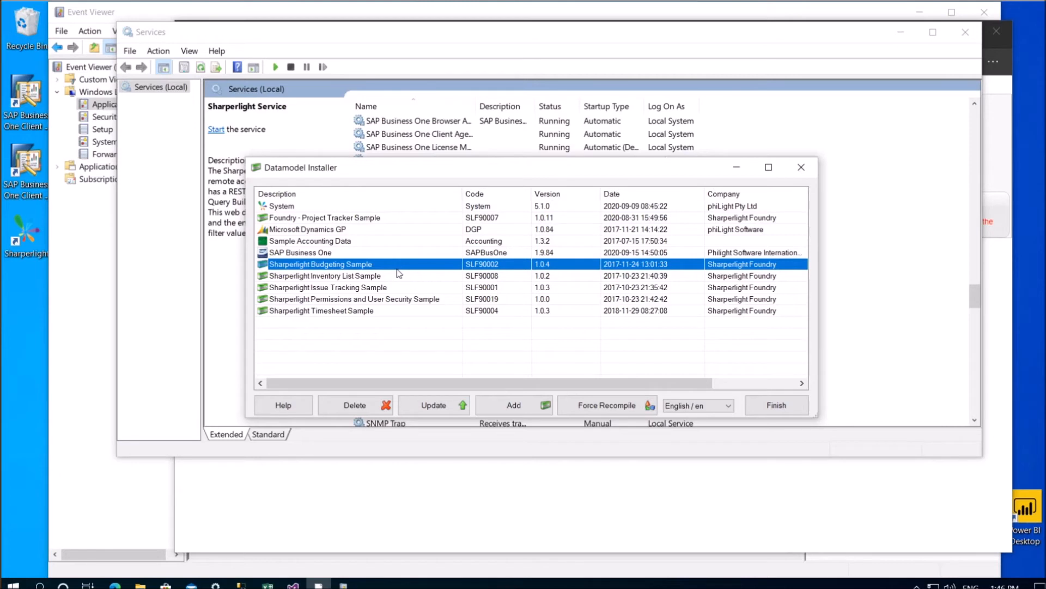
pyautogui.click(315, 254)
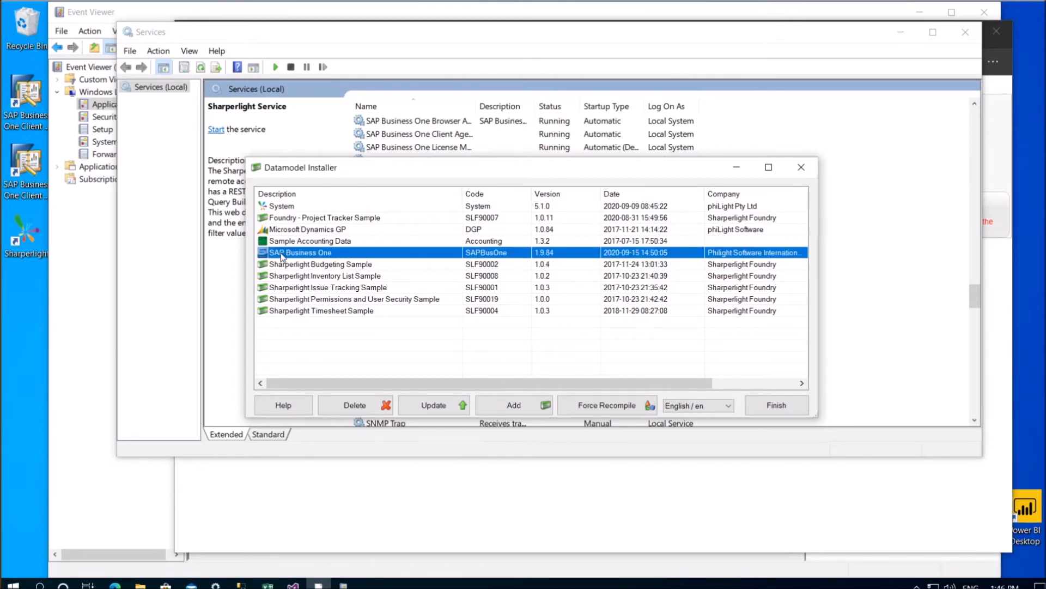
pyautogui.click(624, 402)
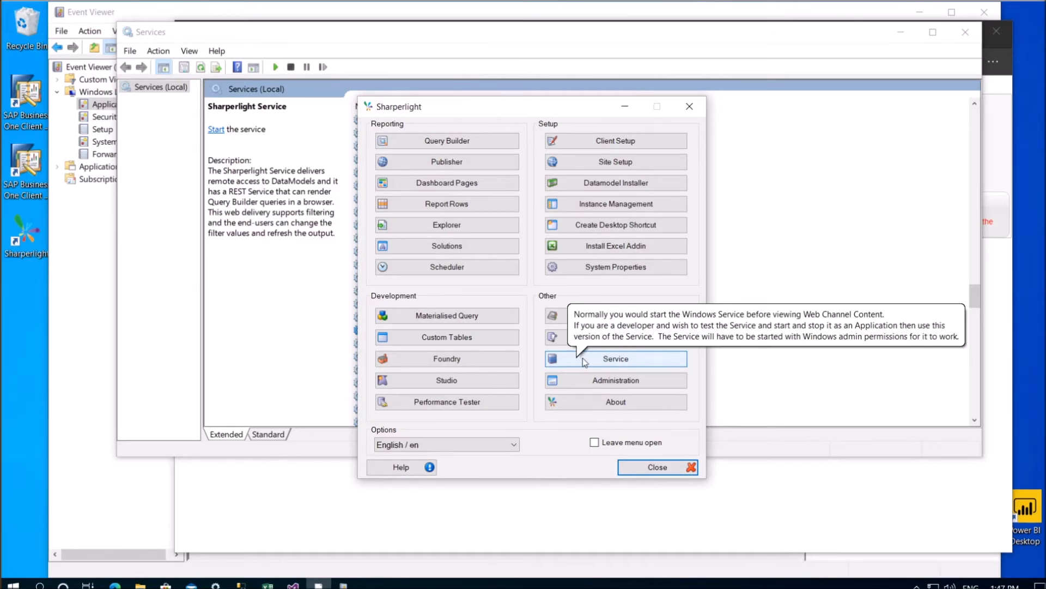
# Run the Sharperlight service as an application and open its Web Channel index page
pyautogui.click(620, 365)
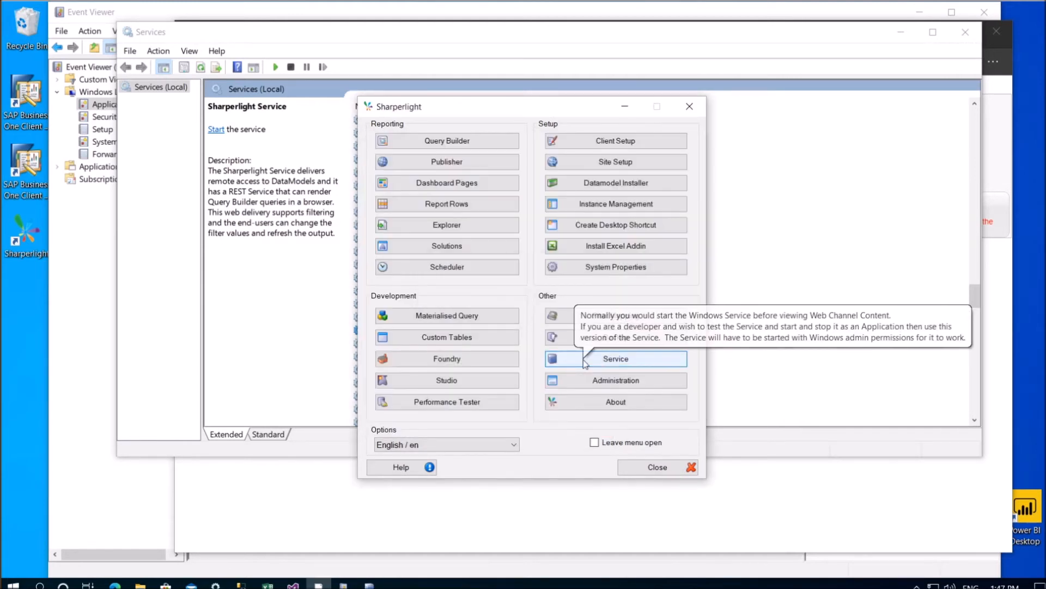
pyautogui.moveTo(547, 108); pyautogui.dragTo(823, 90)
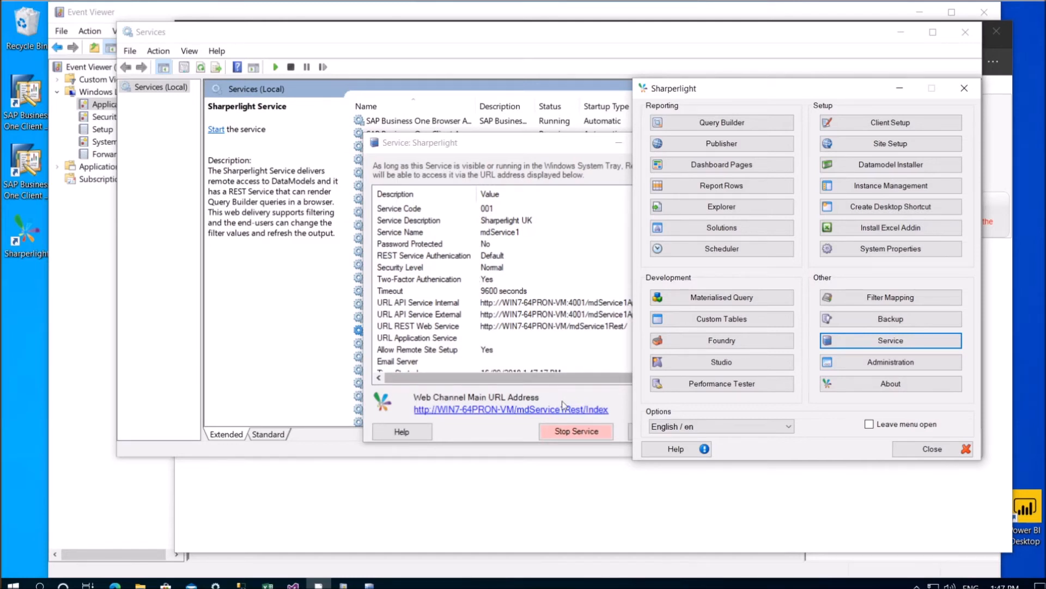
pyautogui.click(609, 399)
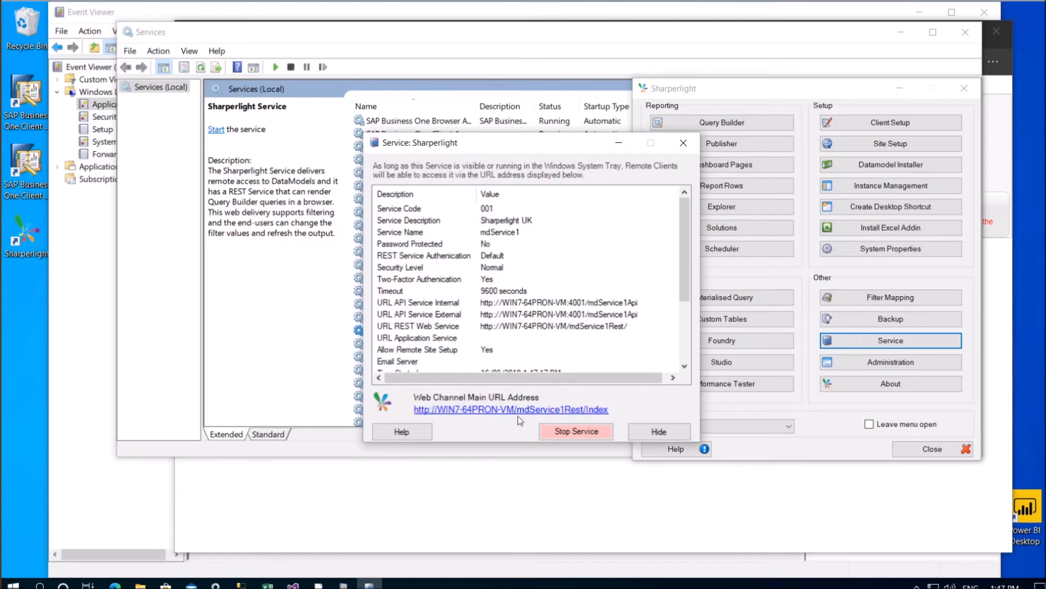
pyautogui.click(465, 412)
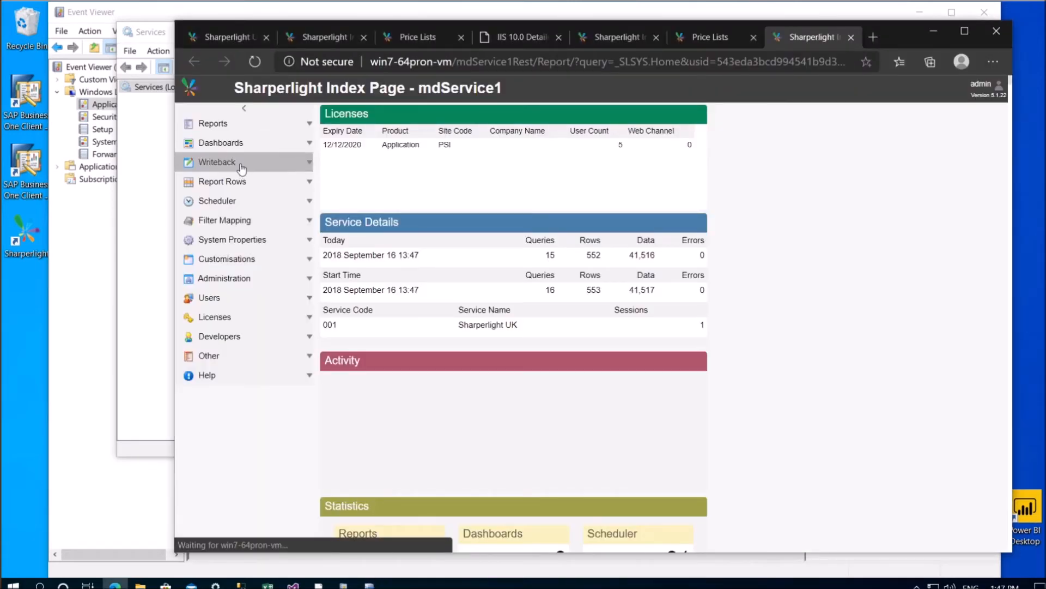
# Filter the Writeback Tables list by title 'price' and open the OPLNwb Price Lists form
pyautogui.click(239, 164)
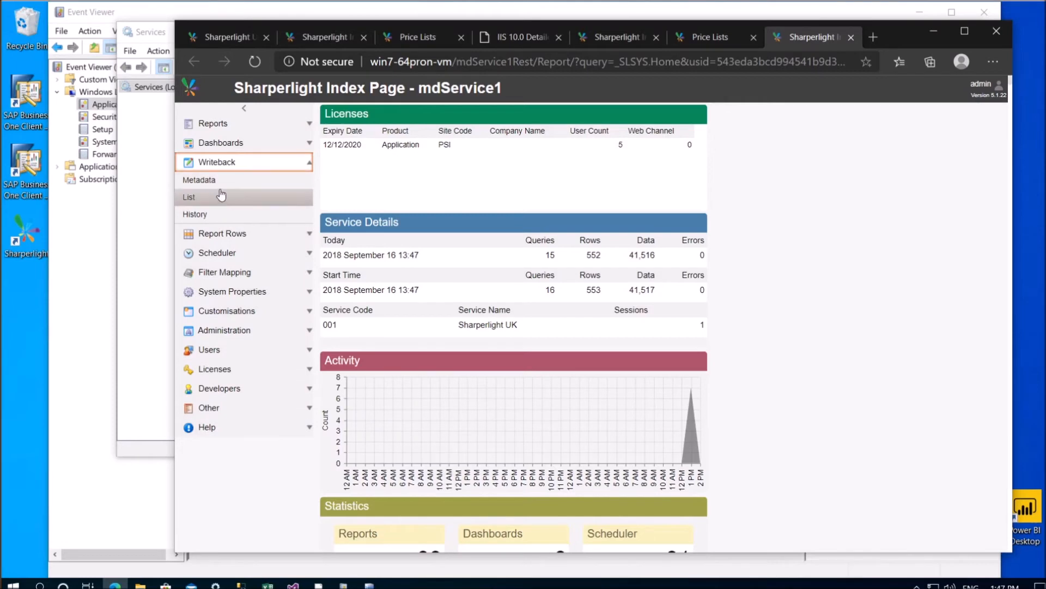
pyautogui.click(214, 202)
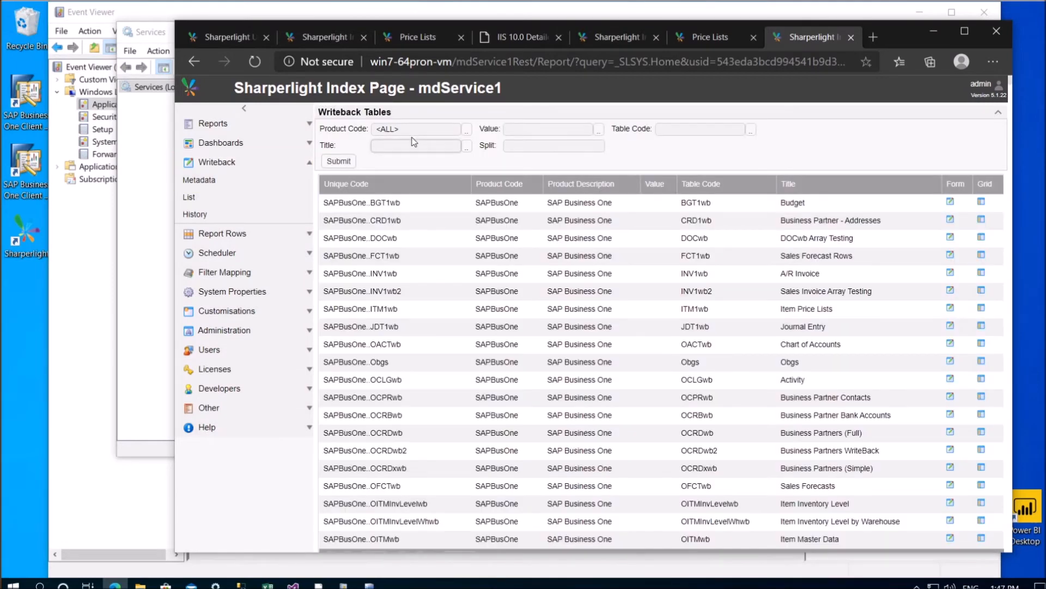
pyautogui.write('price')
pyautogui.click(339, 161)
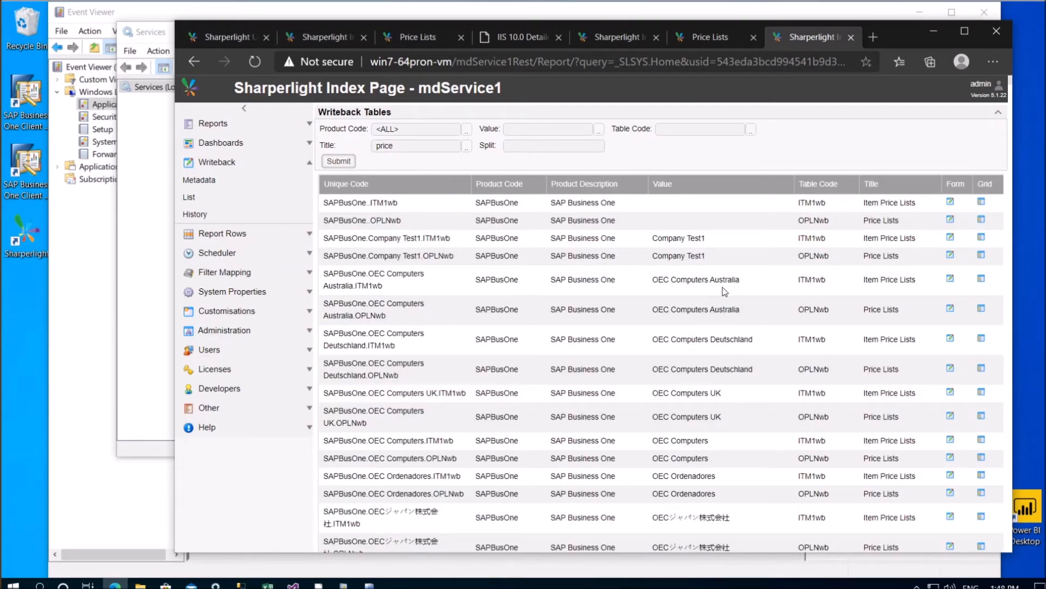
pyautogui.click(635, 285)
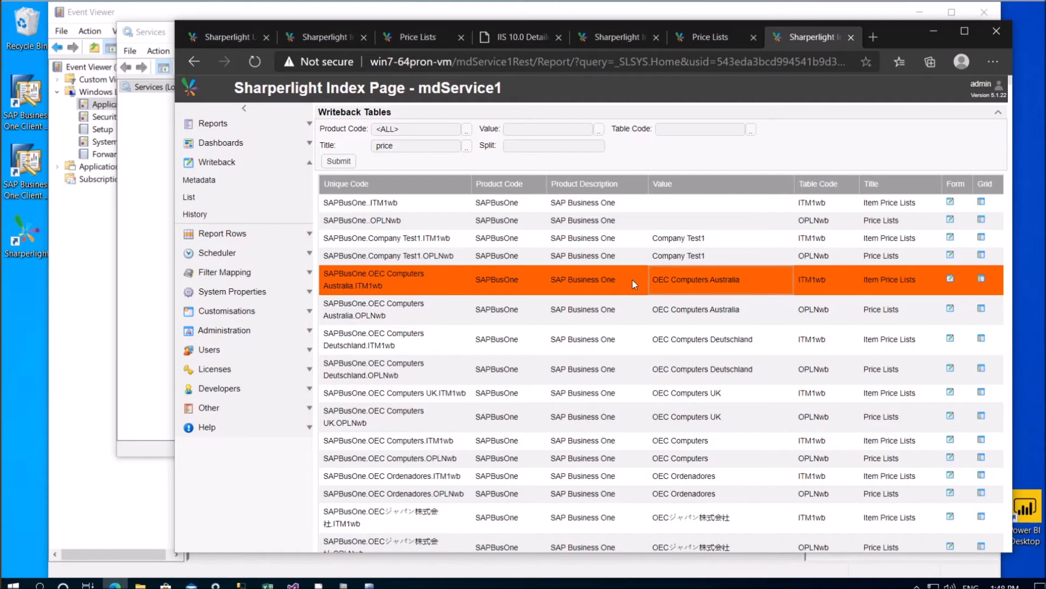
pyautogui.click(548, 129)
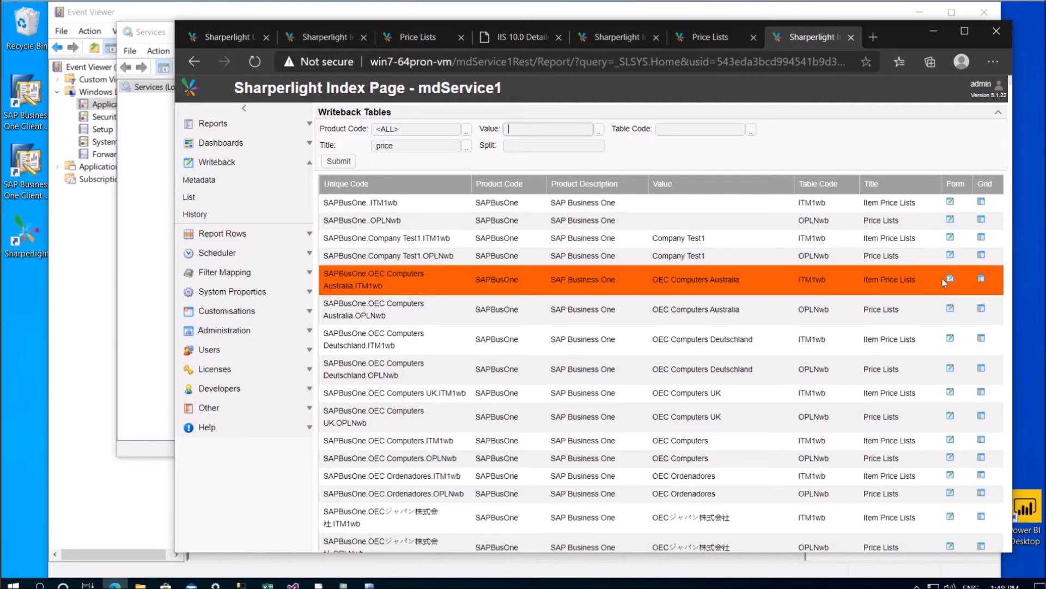
pyautogui.click(950, 309)
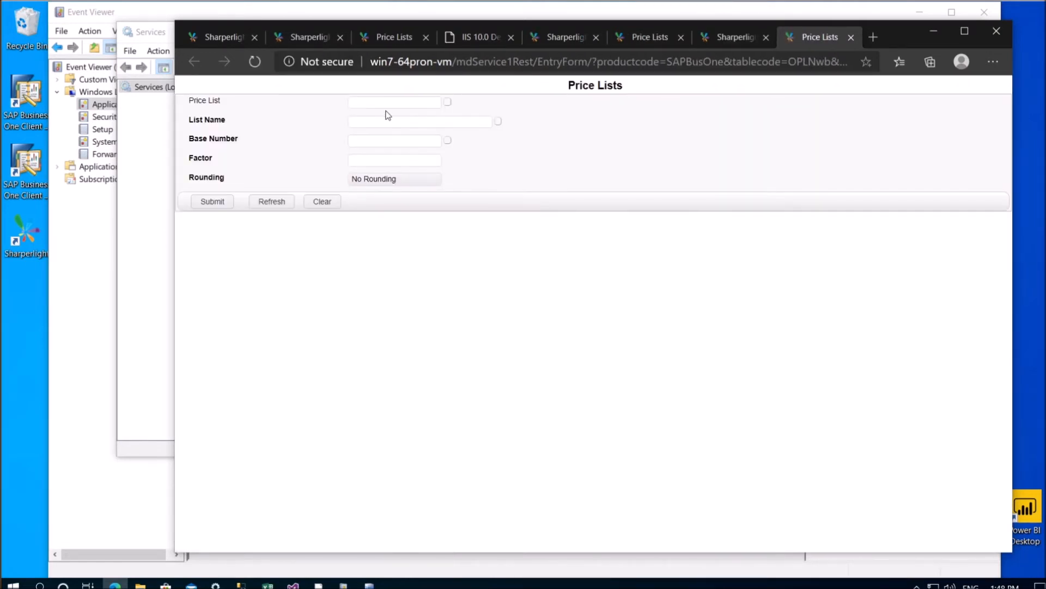
# Submit a new price list with List Name x, Base Number 1 and Factor 1
pyautogui.click(420, 122)
pyautogui.write('x12')
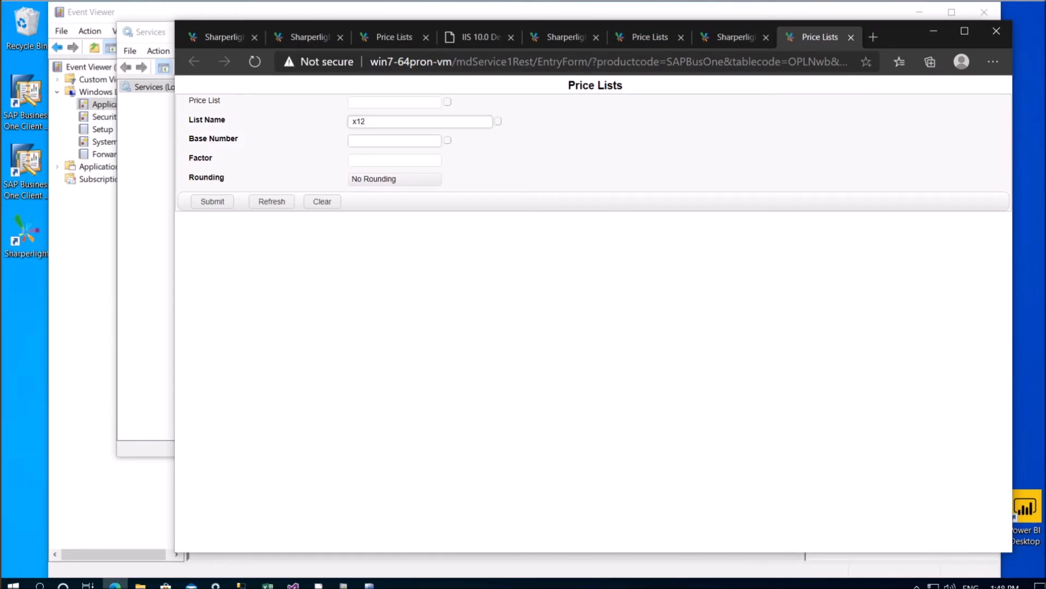
pyautogui.press('Tab')
pyautogui.write('1')
pyautogui.press('Tab')
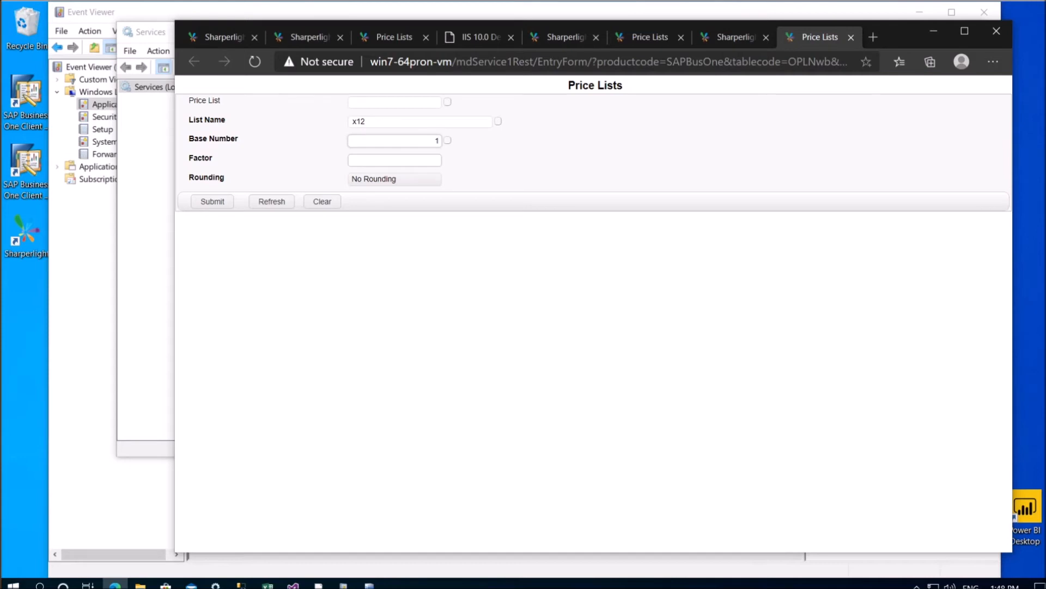
pyautogui.write('1')
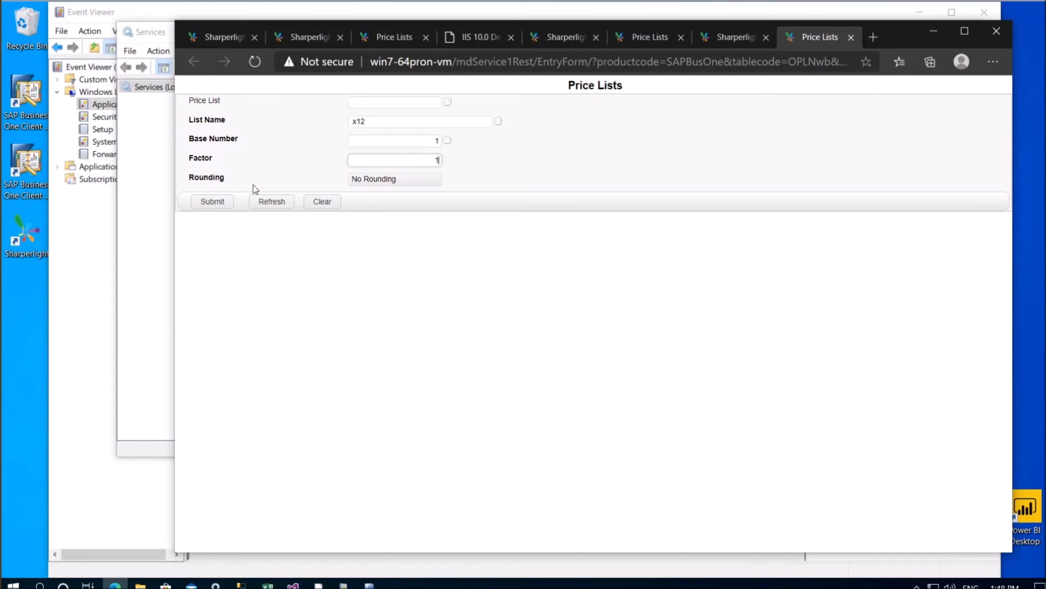
pyautogui.click(213, 202)
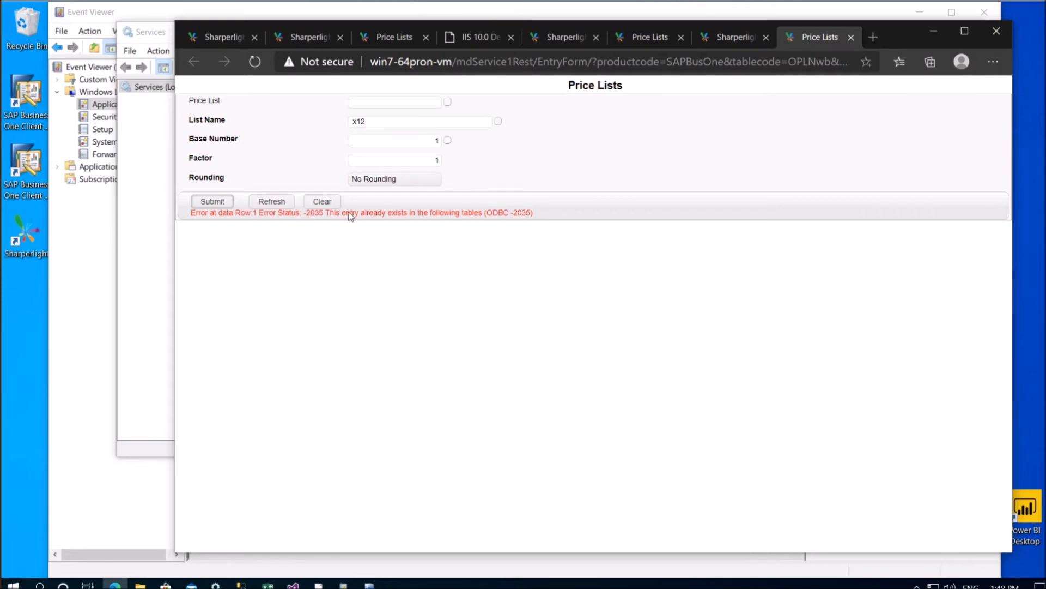
# Check the running service details, then edit the List Name and resubmit the entry
pyautogui.click(420, 121)
pyautogui.click(369, 584)
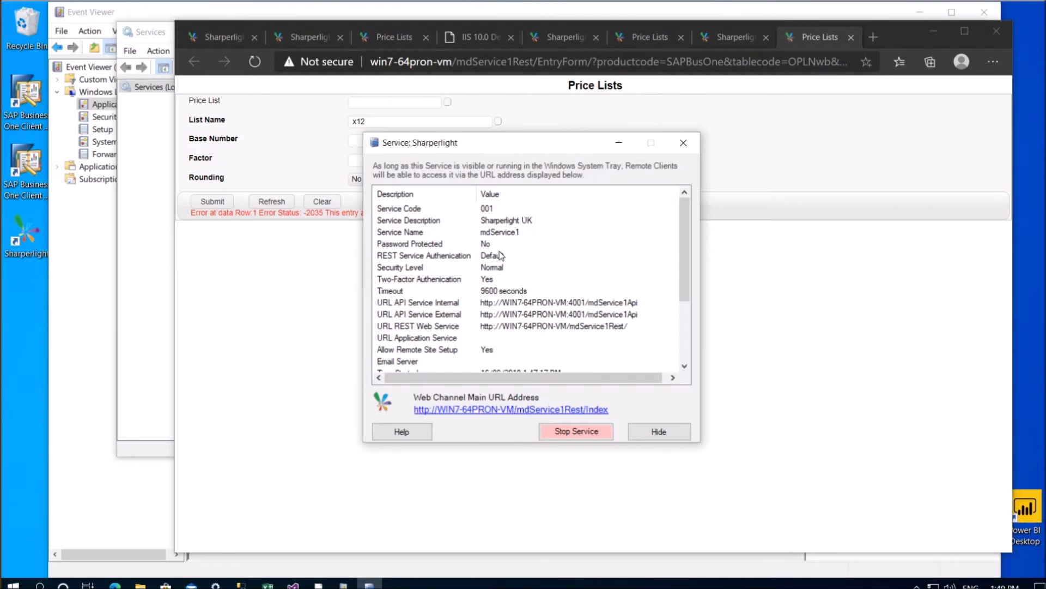
pyautogui.click(385, 131)
pyautogui.click(364, 121)
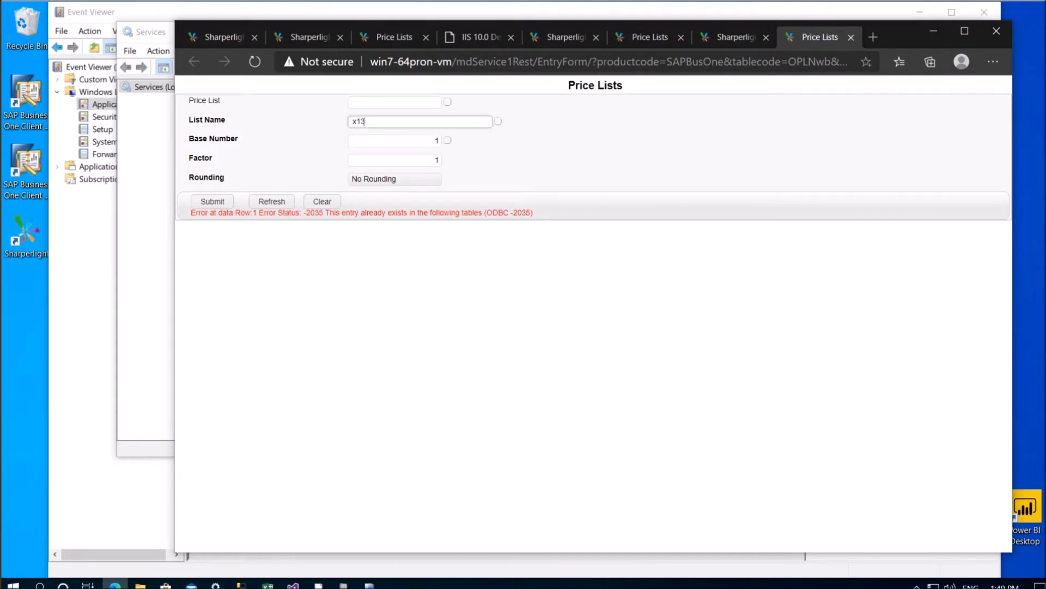
pyautogui.click(223, 204)
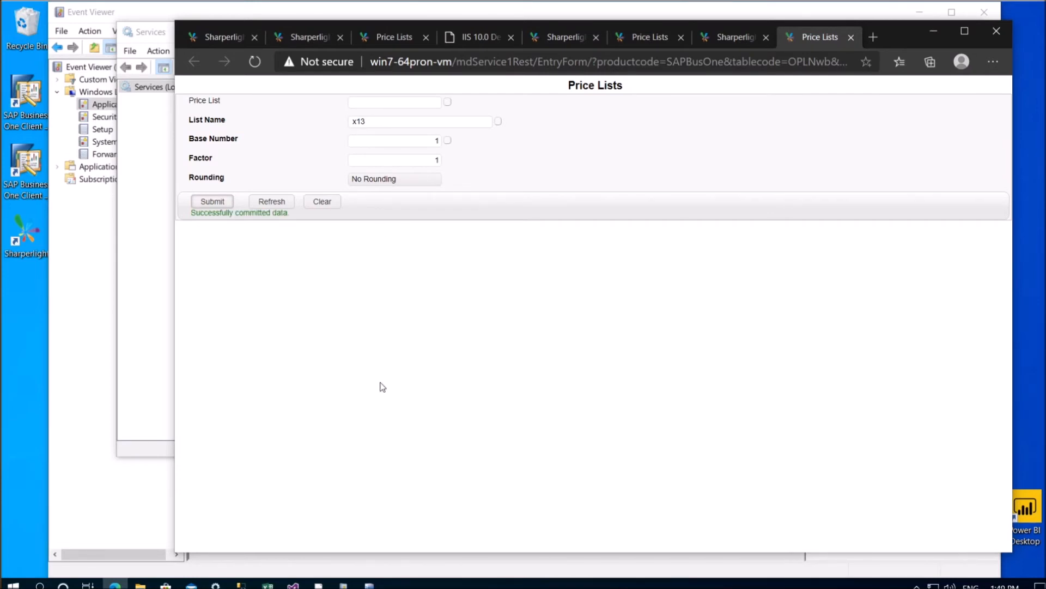
# Stop the Sharperlight service from its status window and bring Windows Services forward
pyautogui.click(377, 581)
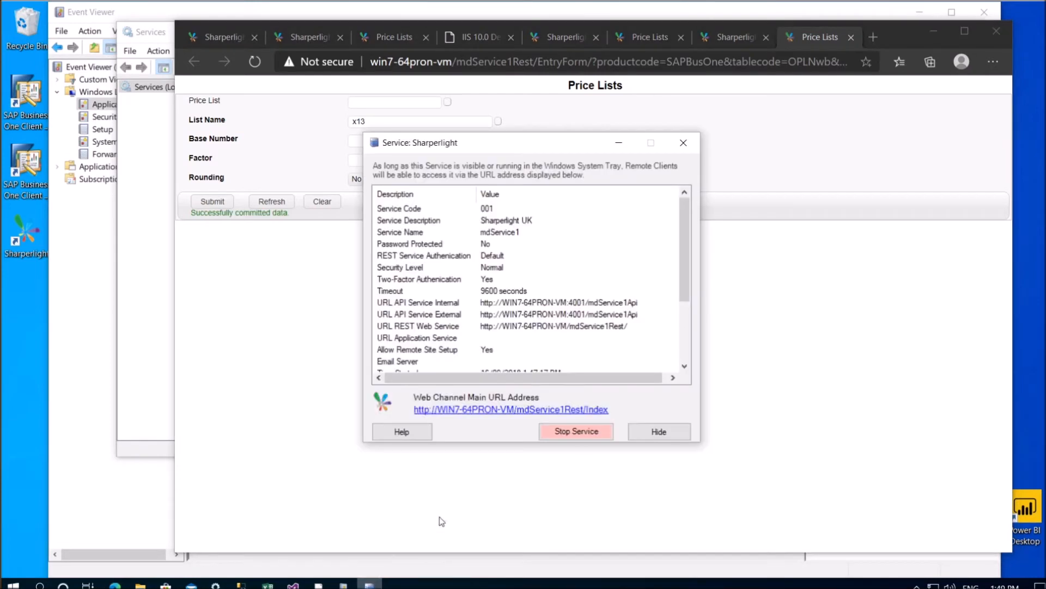
pyautogui.click(563, 433)
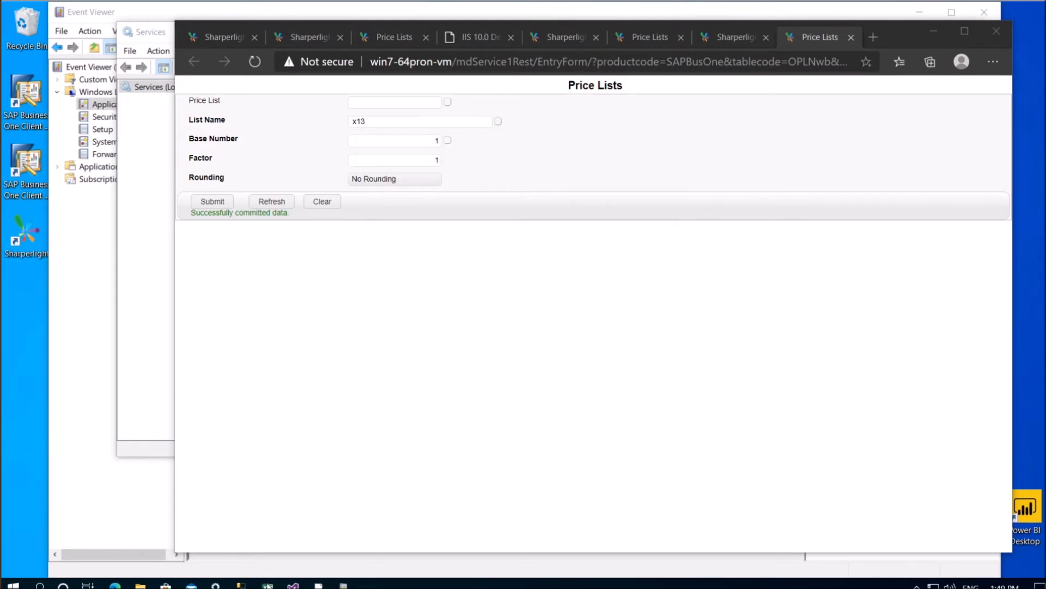
pyautogui.click(216, 585)
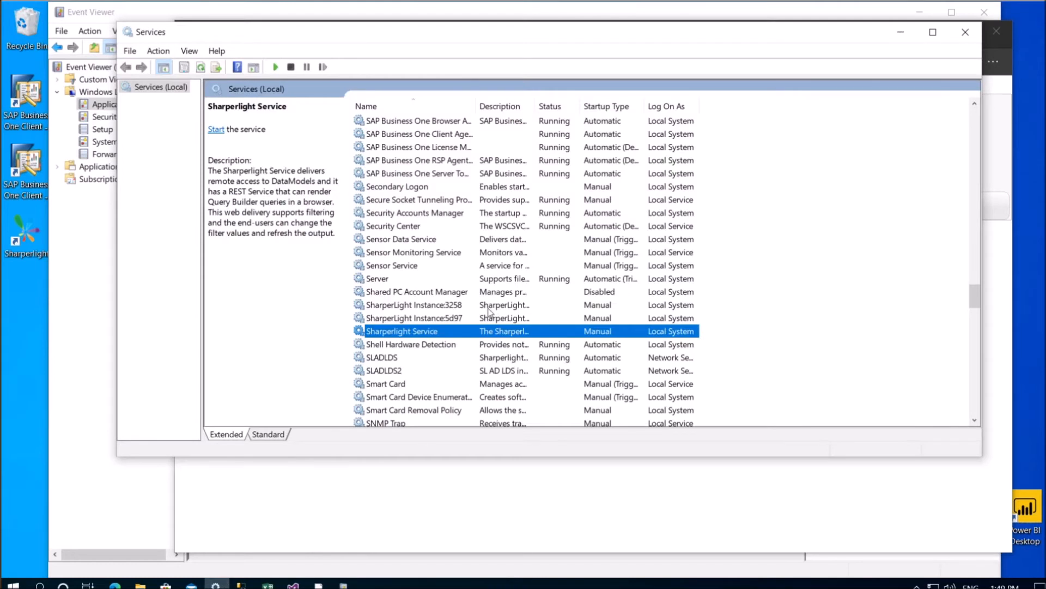
# Start the Sharperlight Service and set its startup type to Automatic
pyautogui.rightClick(456, 337)
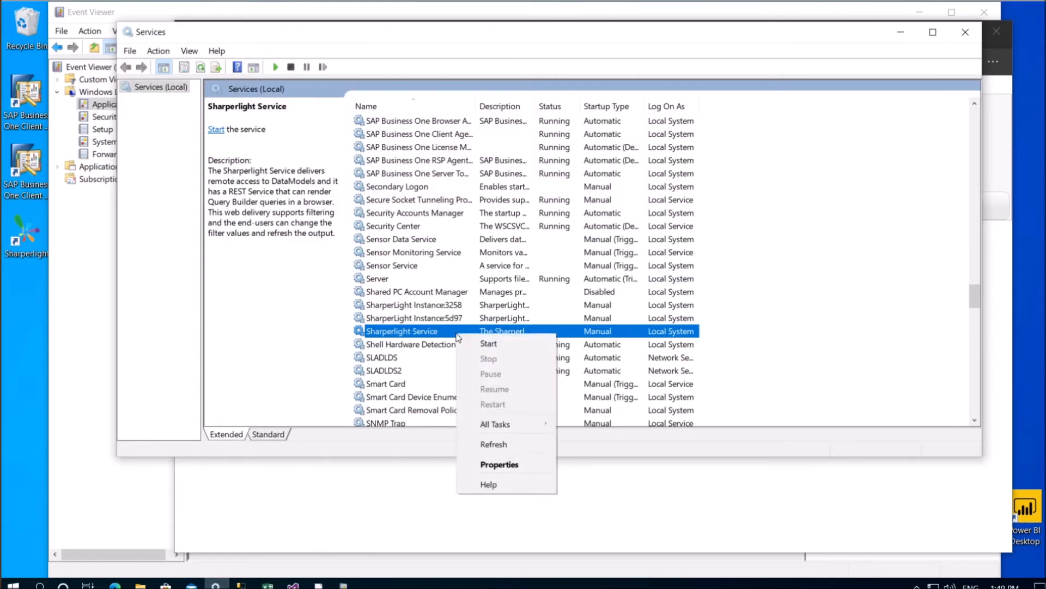
pyautogui.click(488, 345)
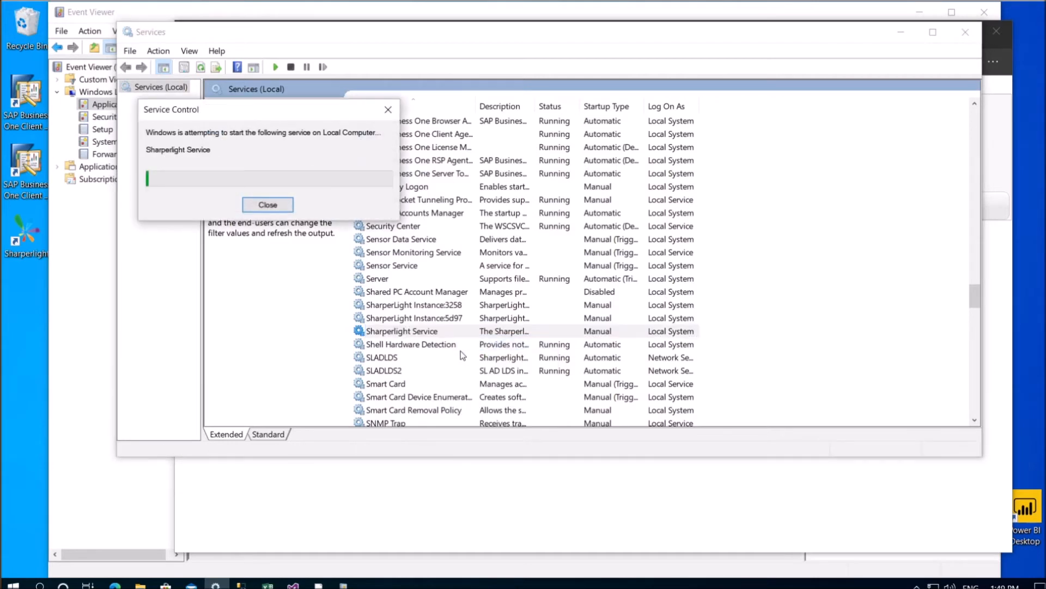
pyautogui.doubleClick(603, 333)
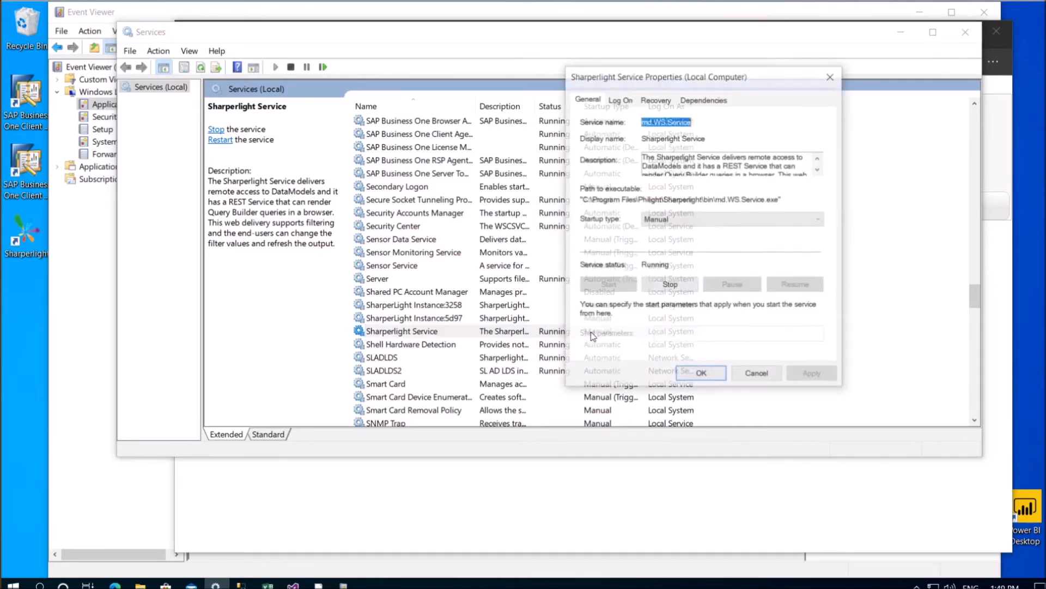
pyautogui.click(683, 222)
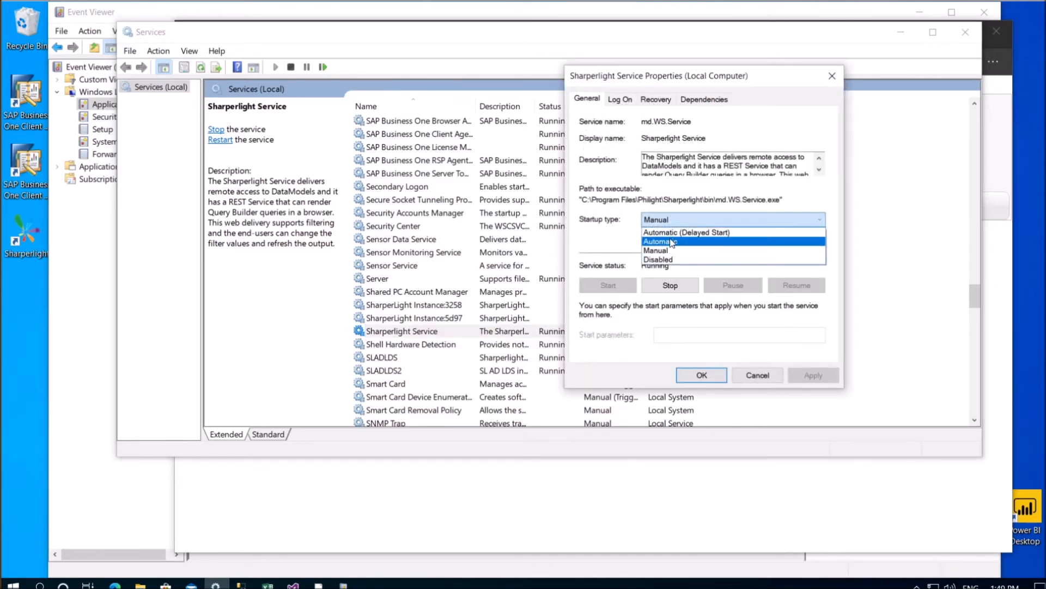
pyautogui.click(674, 241)
pyautogui.click(703, 376)
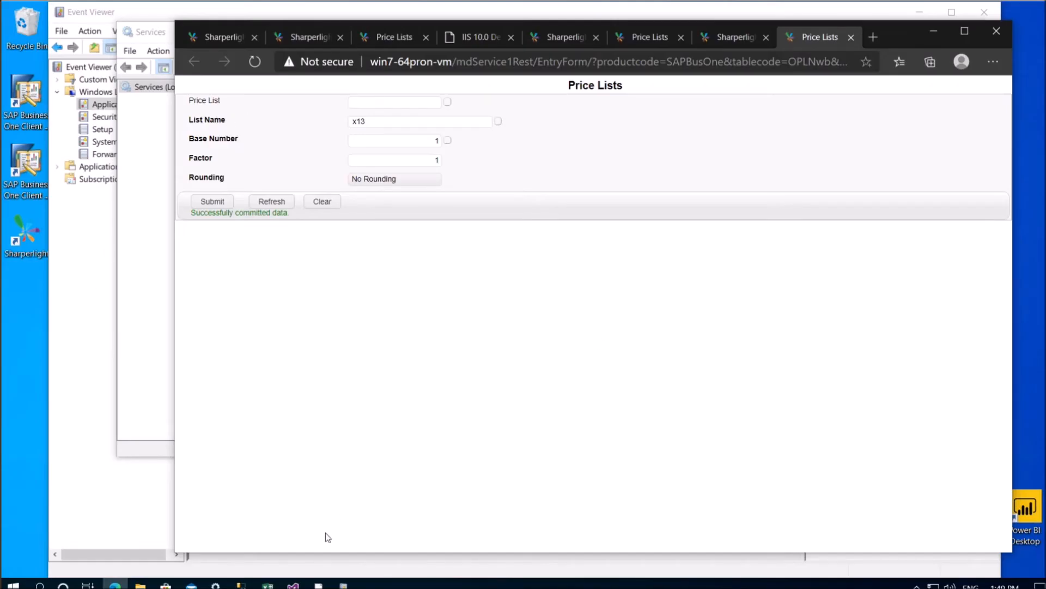
# Open a new blank Excel workbook and select cell D7
pyautogui.click(267, 584)
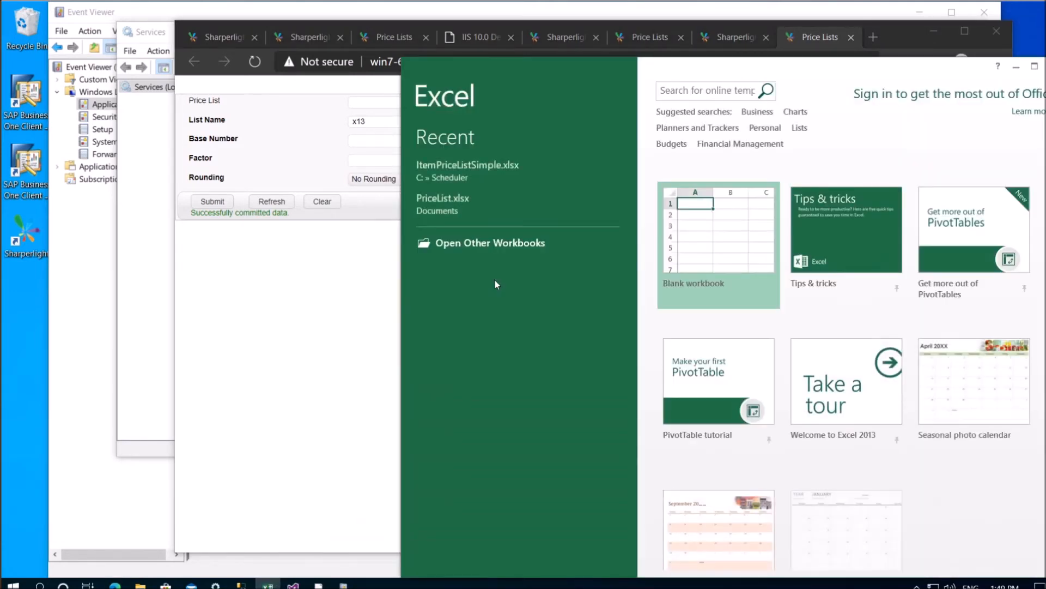
pyautogui.doubleClick(707, 224)
pyautogui.moveTo(626, 62); pyautogui.dragTo(351, 22)
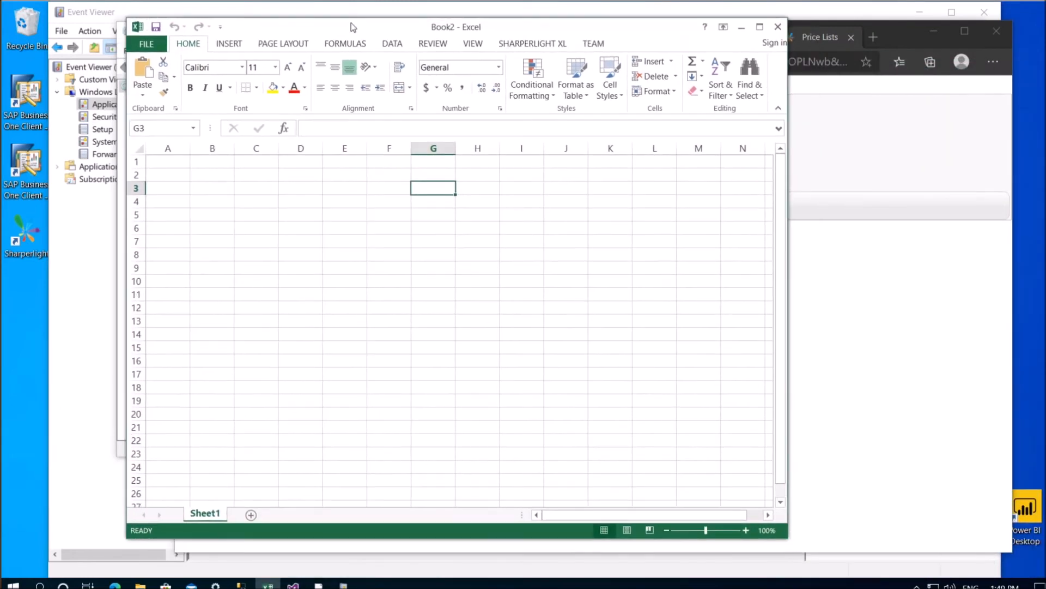
pyautogui.click(522, 46)
pyautogui.click(242, 240)
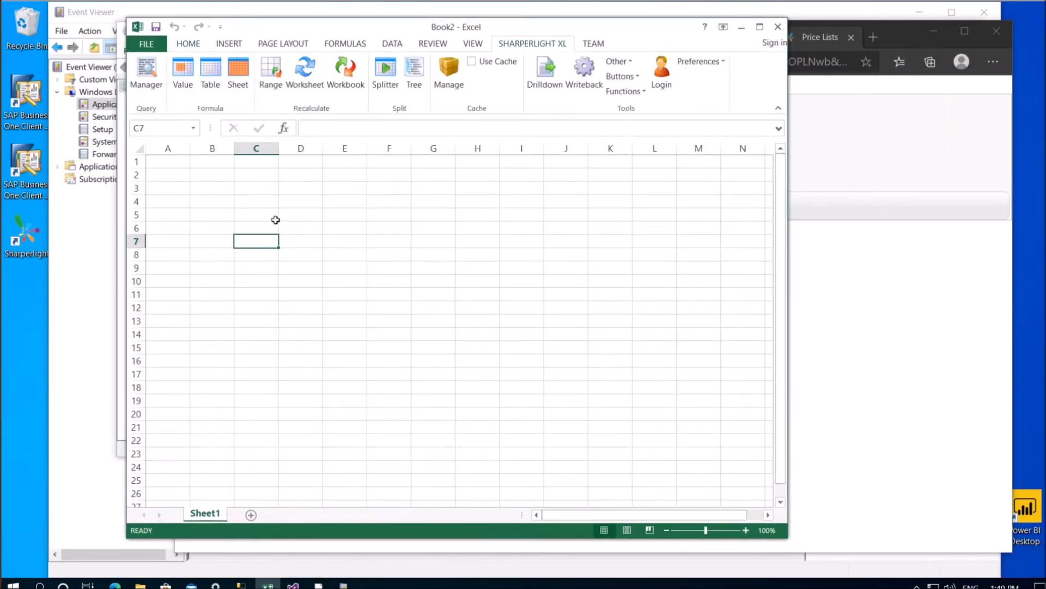
pyautogui.moveTo(240, 206); pyautogui.dragTo(442, 253)
pyautogui.click(291, 239)
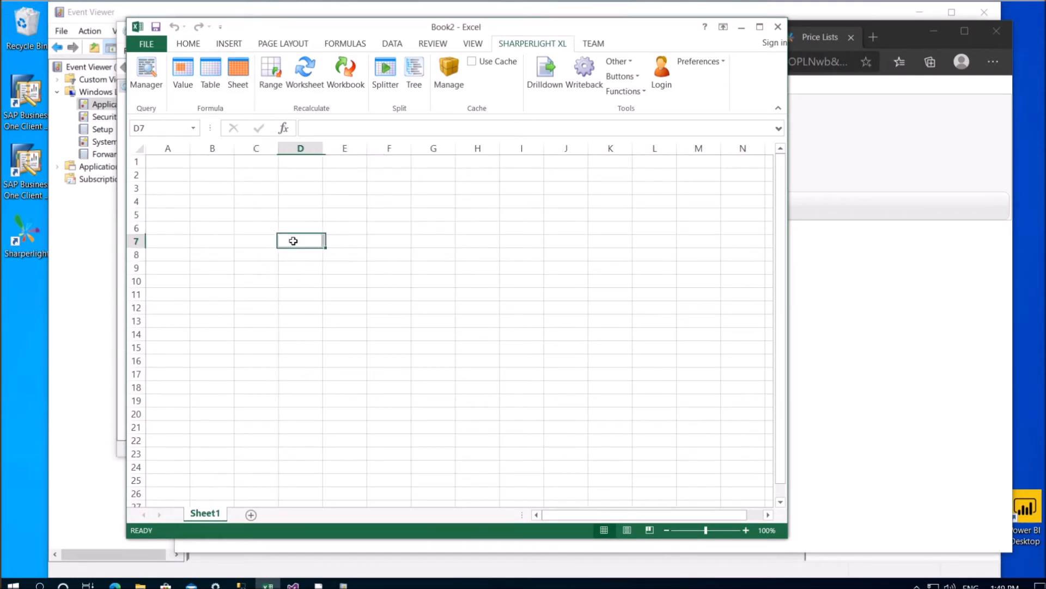
# Set up a writeback to SAP Business One, OEC Computers Australia, Price Lists table
pyautogui.click(587, 84)
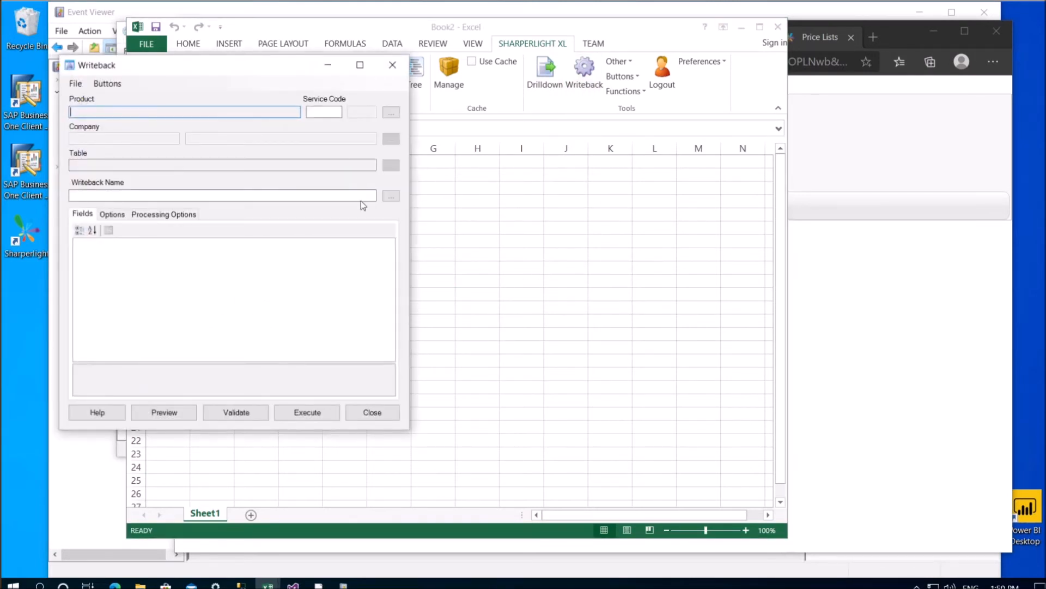
pyautogui.moveTo(201, 69); pyautogui.dragTo(416, 133)
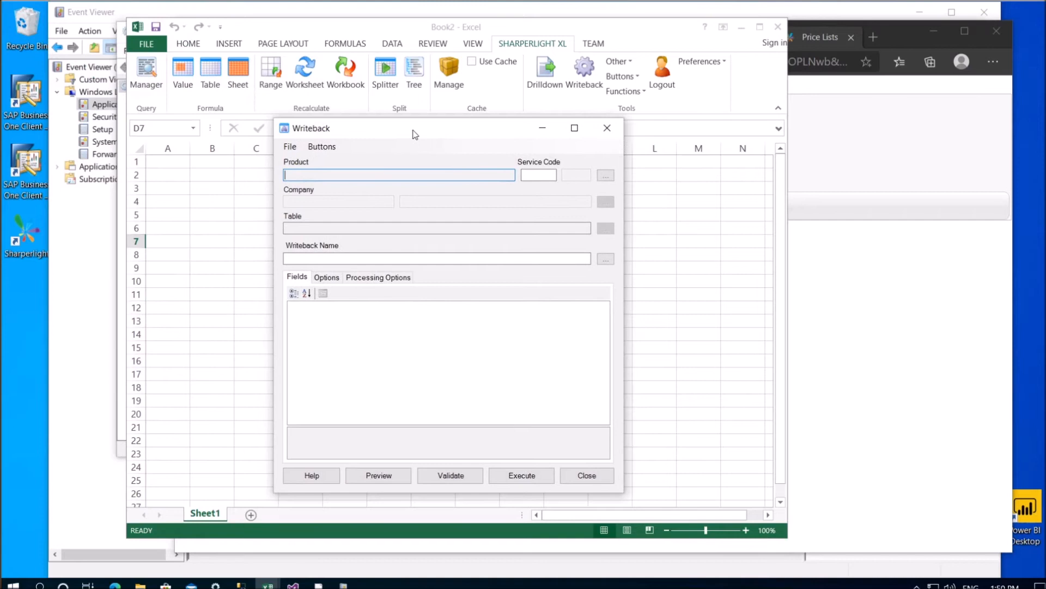
pyautogui.click(605, 175)
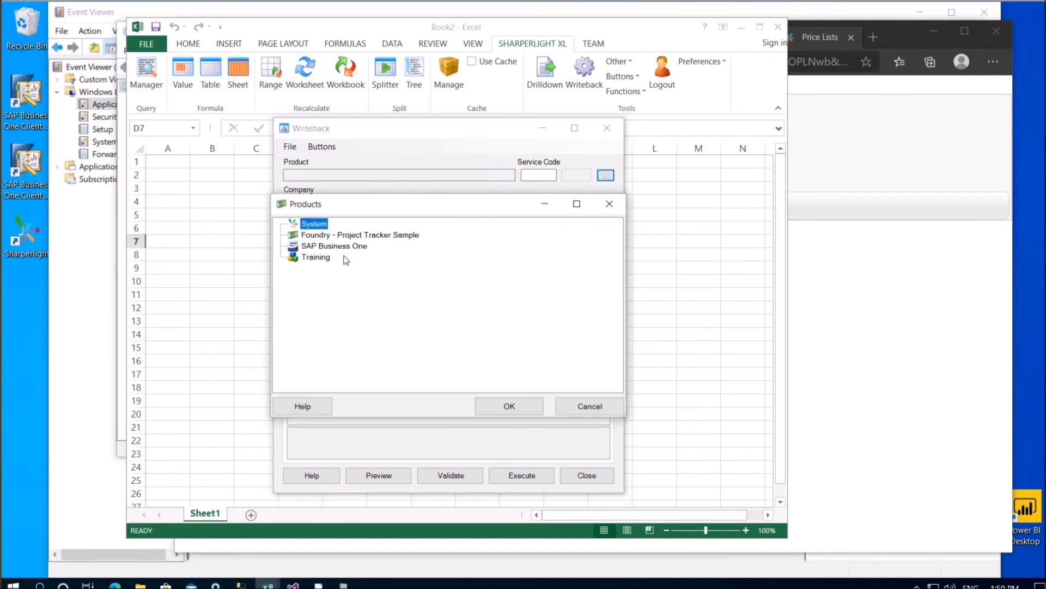
pyautogui.doubleClick(325, 247)
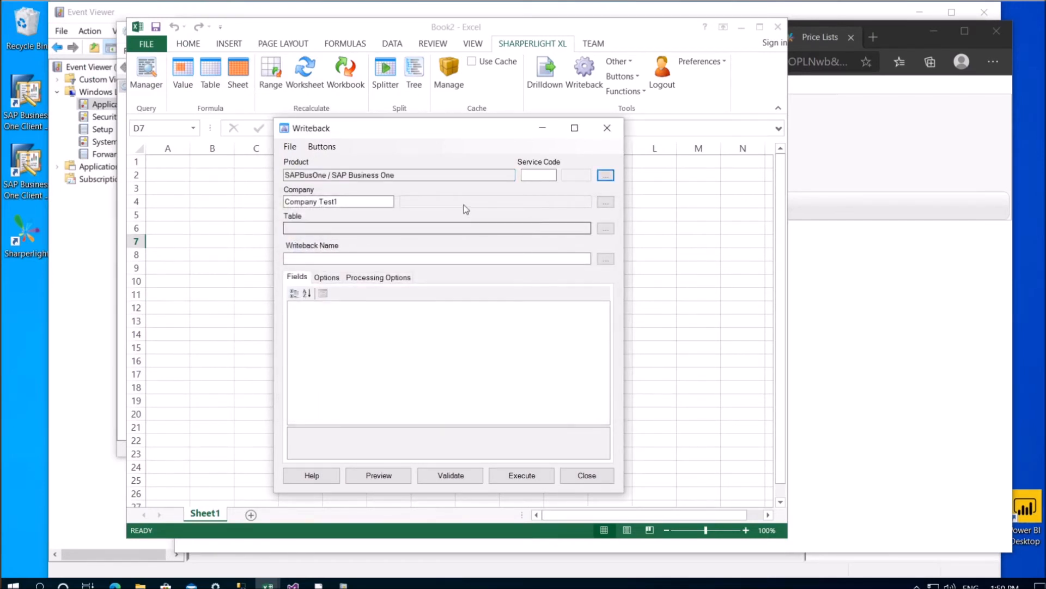
pyautogui.click(605, 202)
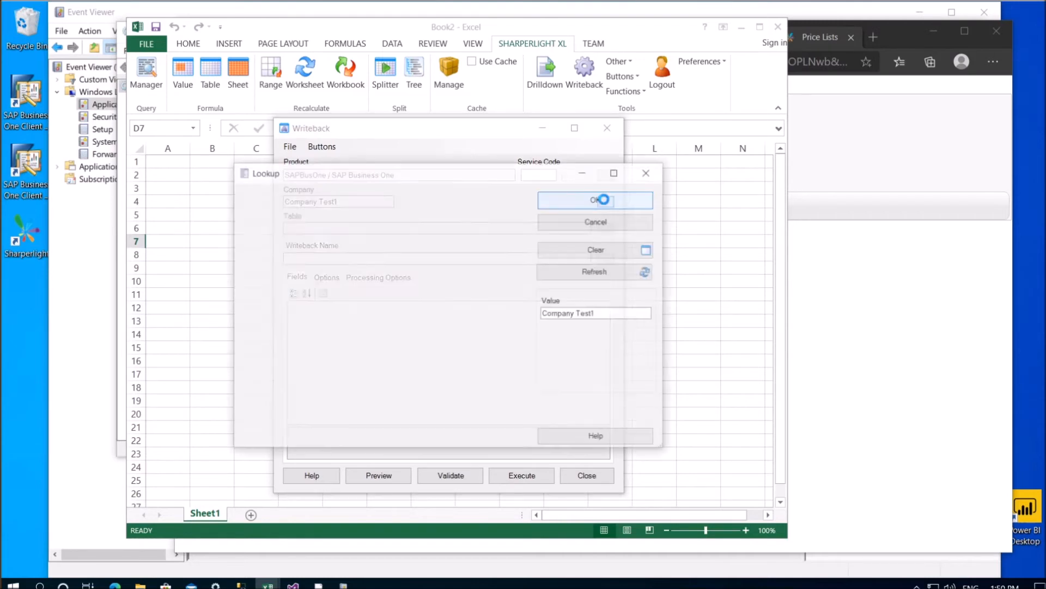
pyautogui.doubleClick(297, 251)
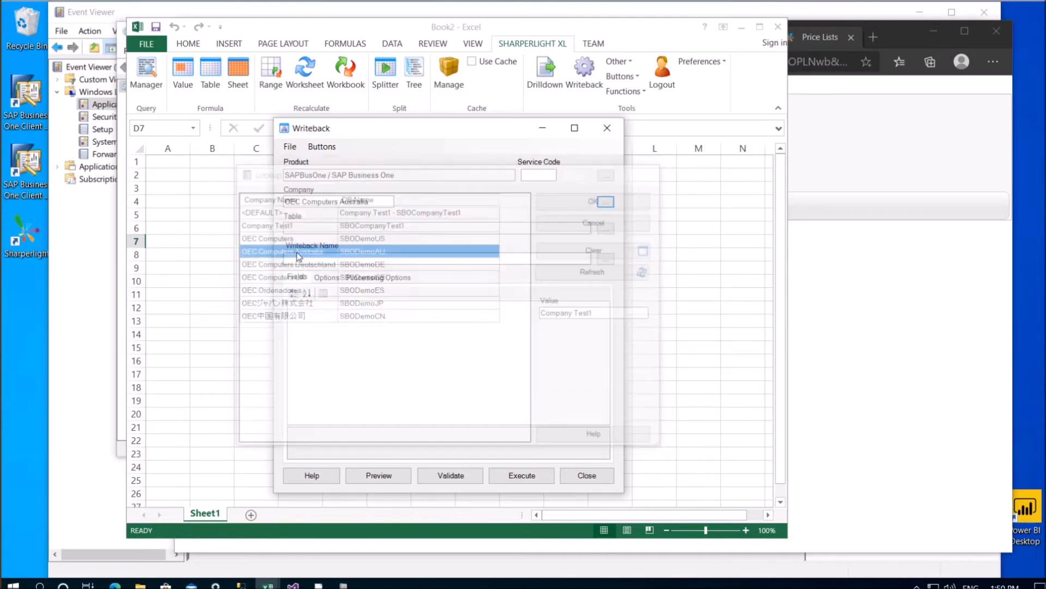
pyautogui.click(605, 228)
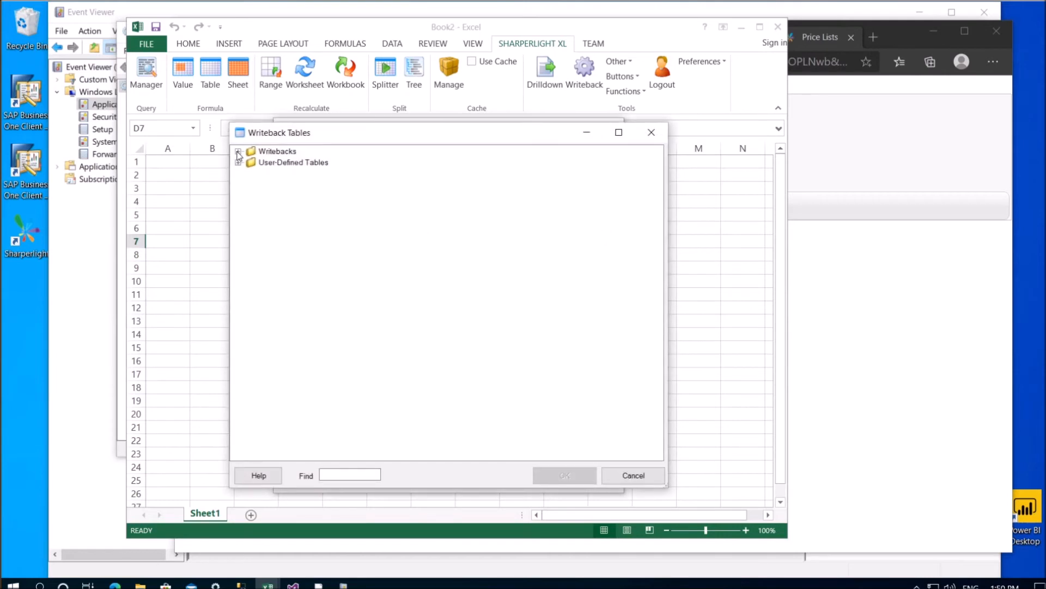
pyautogui.click(237, 152)
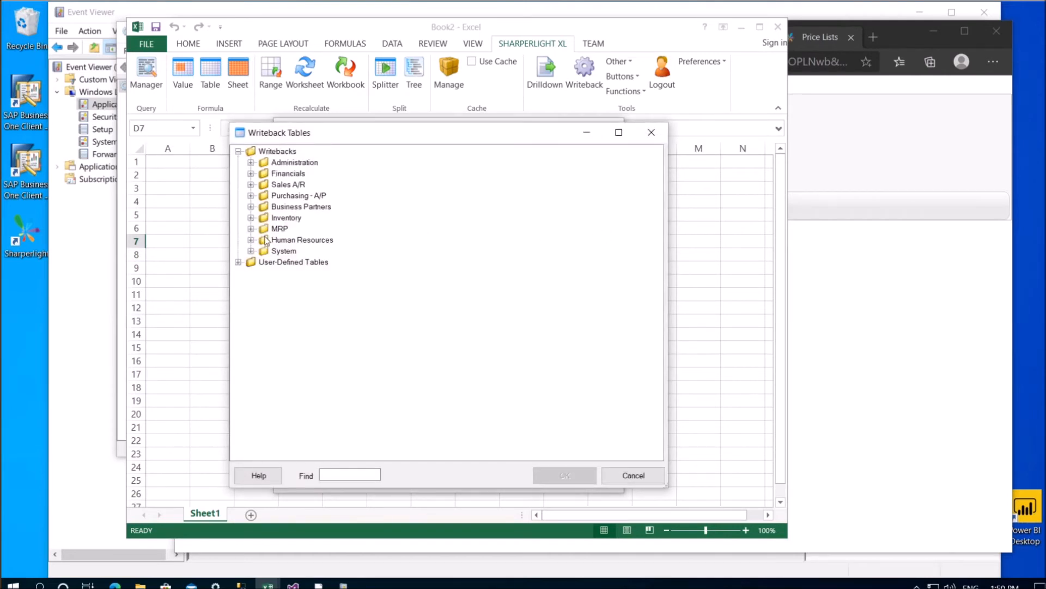
pyautogui.click(237, 262)
pyautogui.click(338, 471)
pyautogui.write('pric')
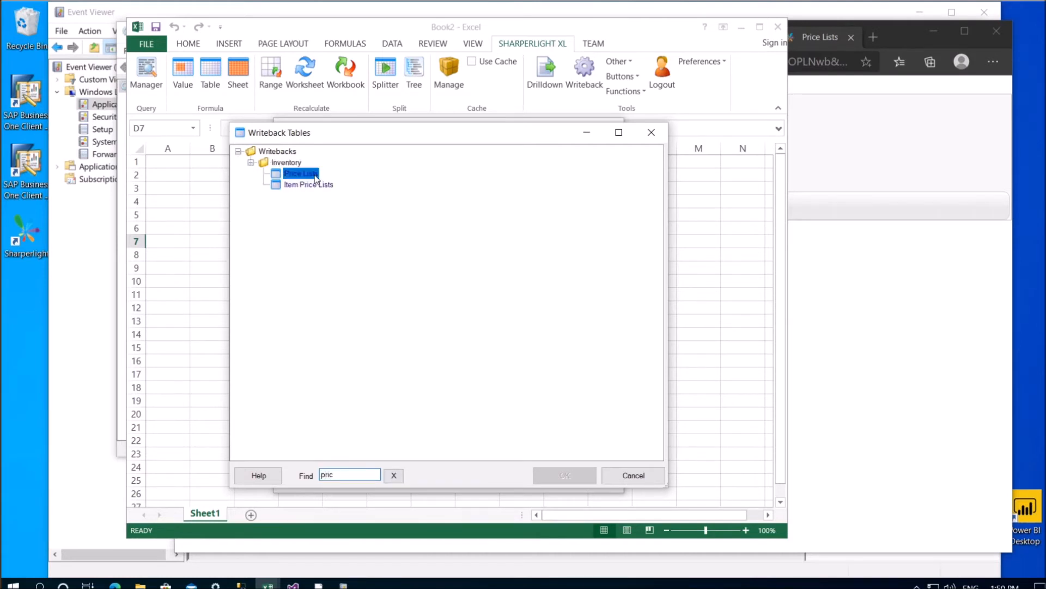
pyautogui.doubleClick(314, 175)
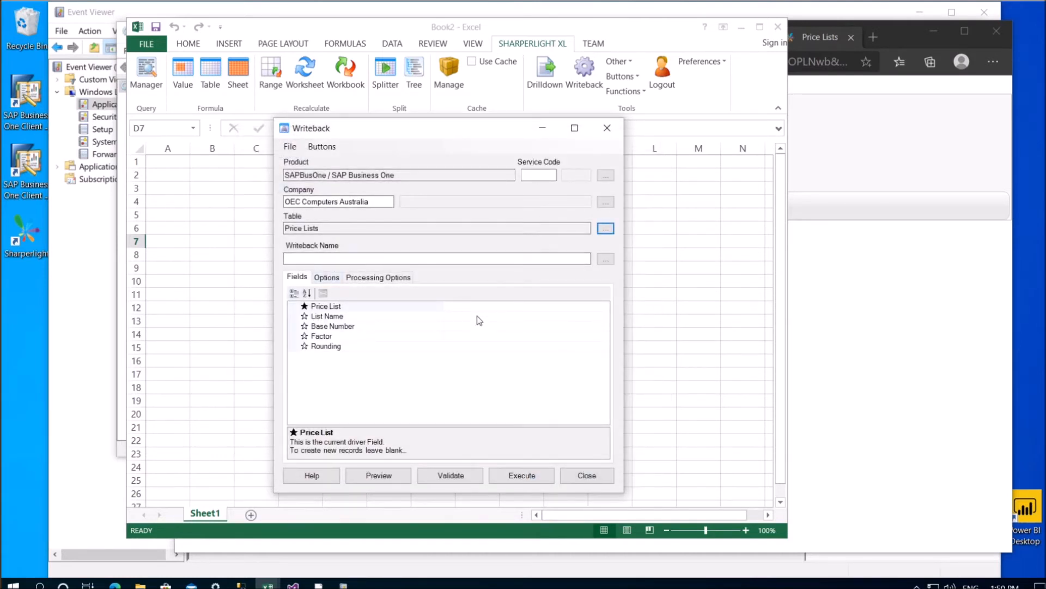
# Fill the Price Lists fields with List Name x12 and Base Number, Factor, Rounding of 1
pyautogui.click(446, 317)
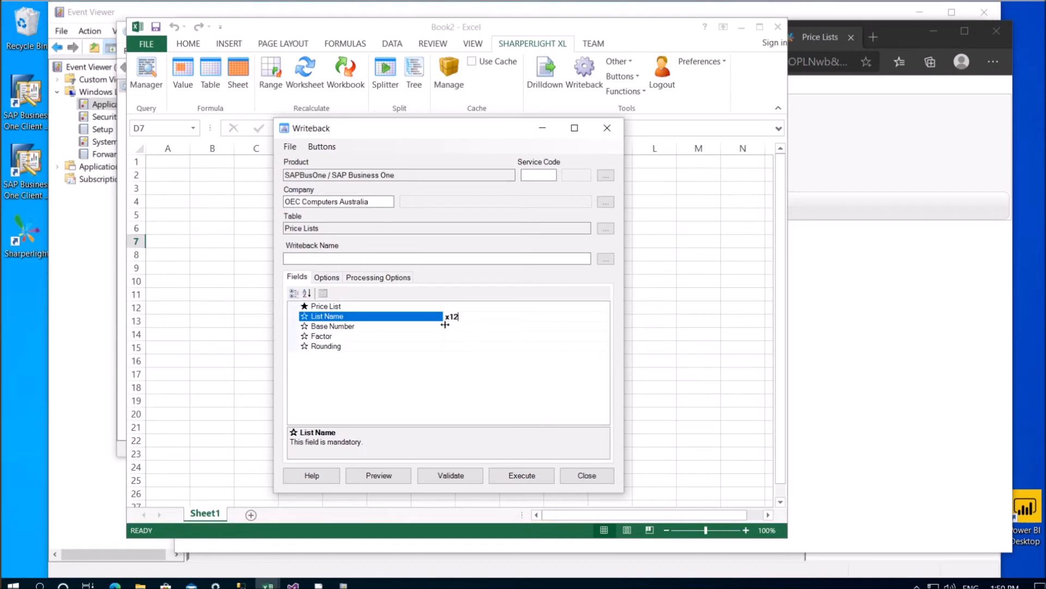
pyautogui.click(389, 329)
pyautogui.rightClick(389, 329)
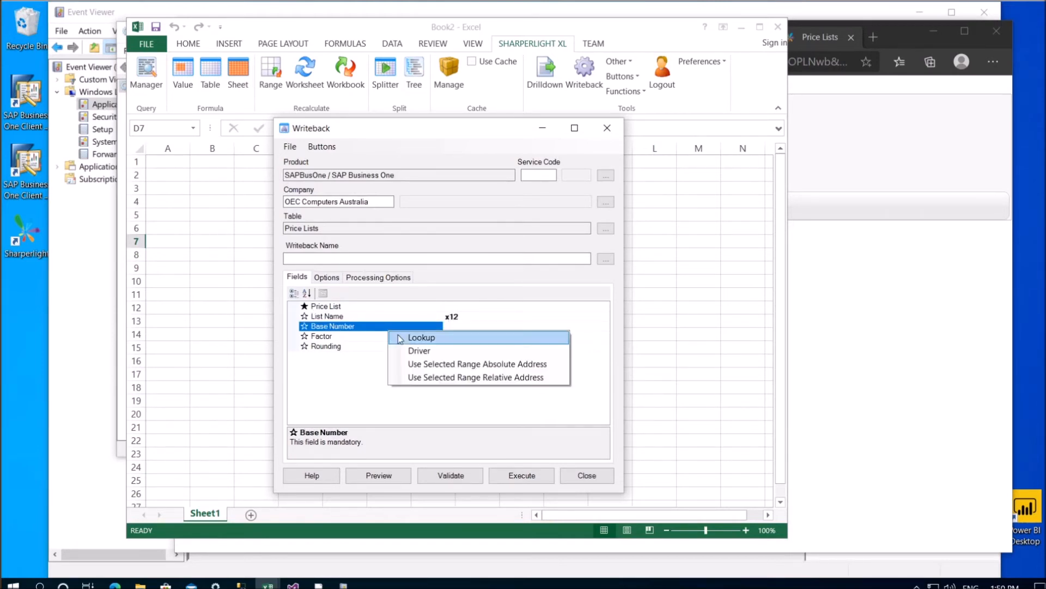
pyautogui.click(410, 339)
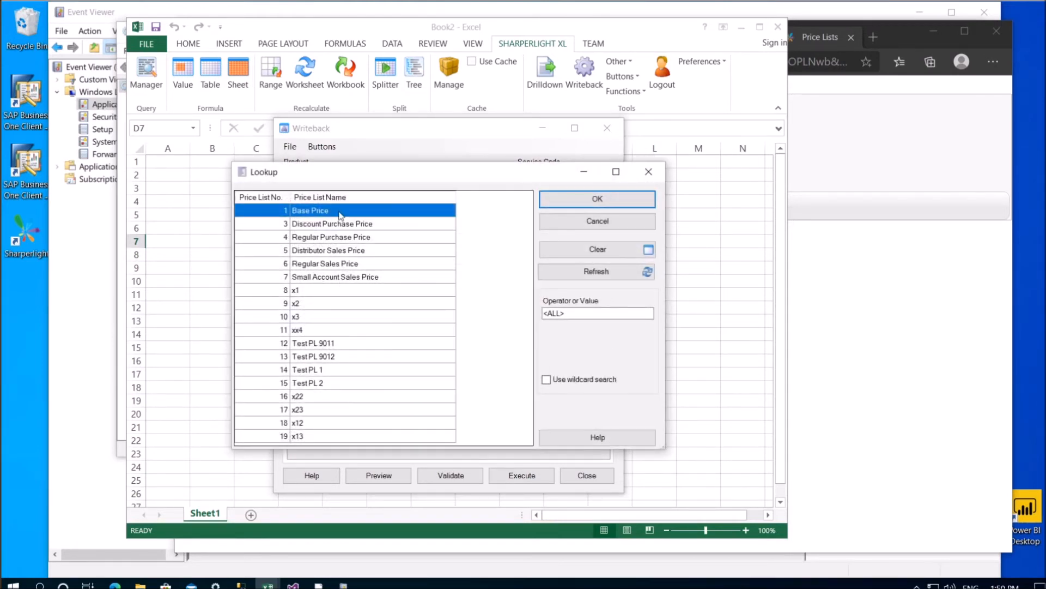
pyautogui.click(597, 220)
pyautogui.click(450, 337)
pyautogui.write('1')
pyautogui.click(455, 345)
pyautogui.write('1')
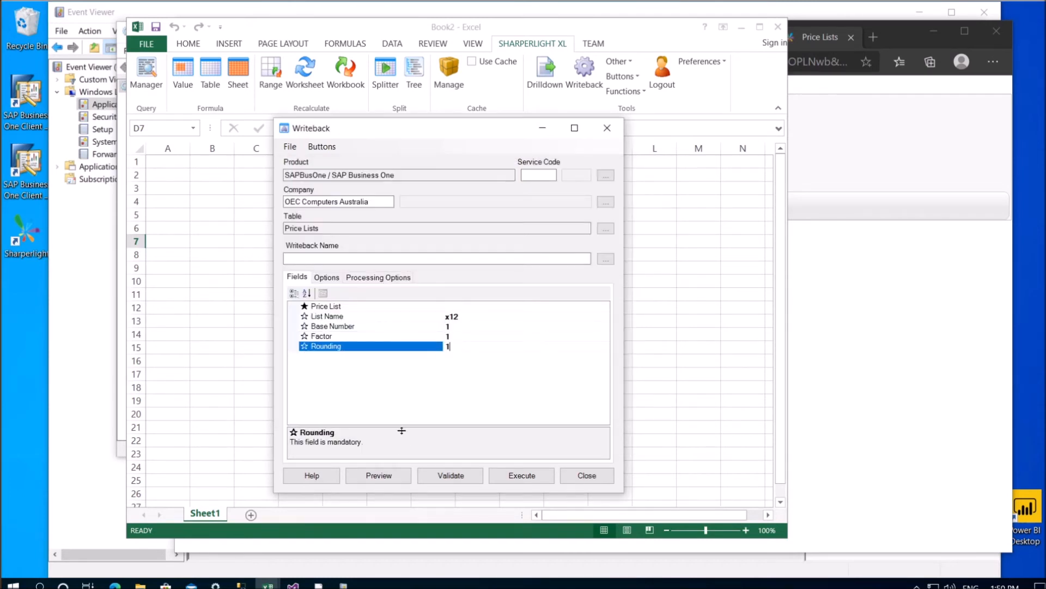
pyautogui.click(393, 326)
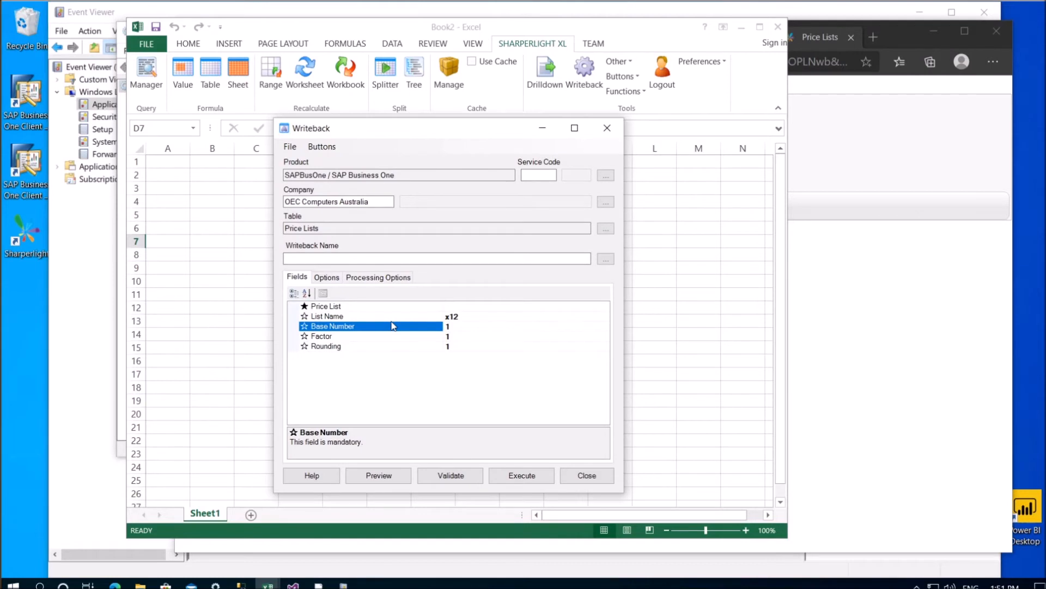
# Set the Price List value to 1 and execute the writeback
pyautogui.click(327, 306)
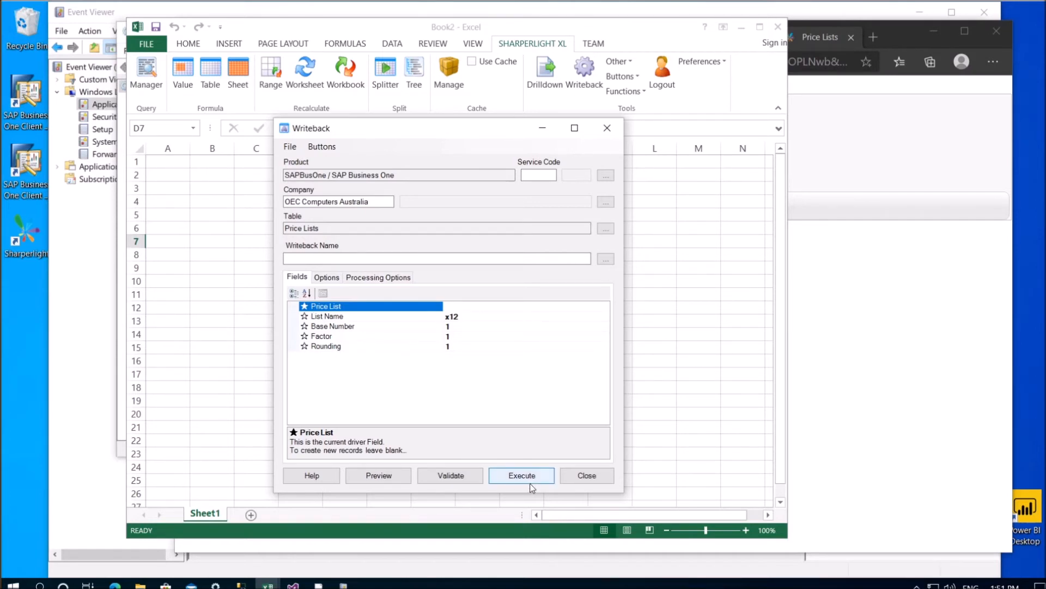
pyautogui.click(456, 305)
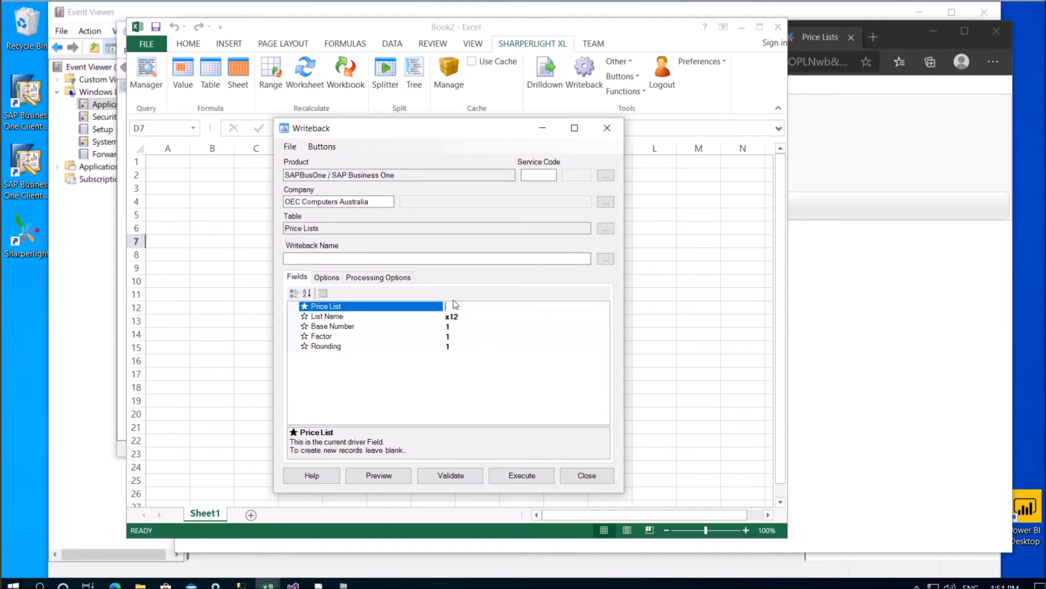
pyautogui.write('1')
pyautogui.click(466, 319)
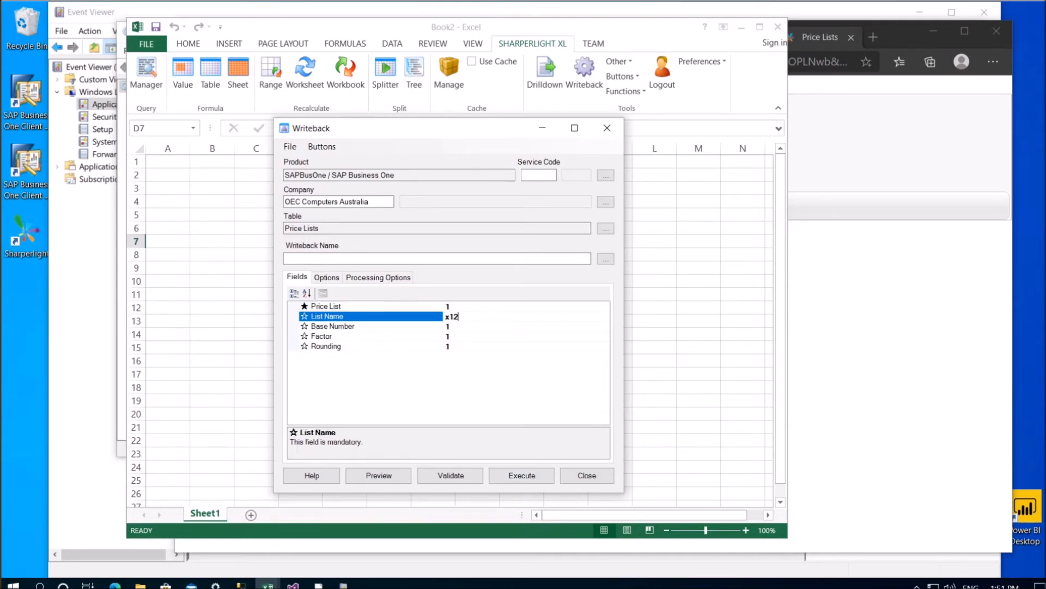
pyautogui.click(516, 475)
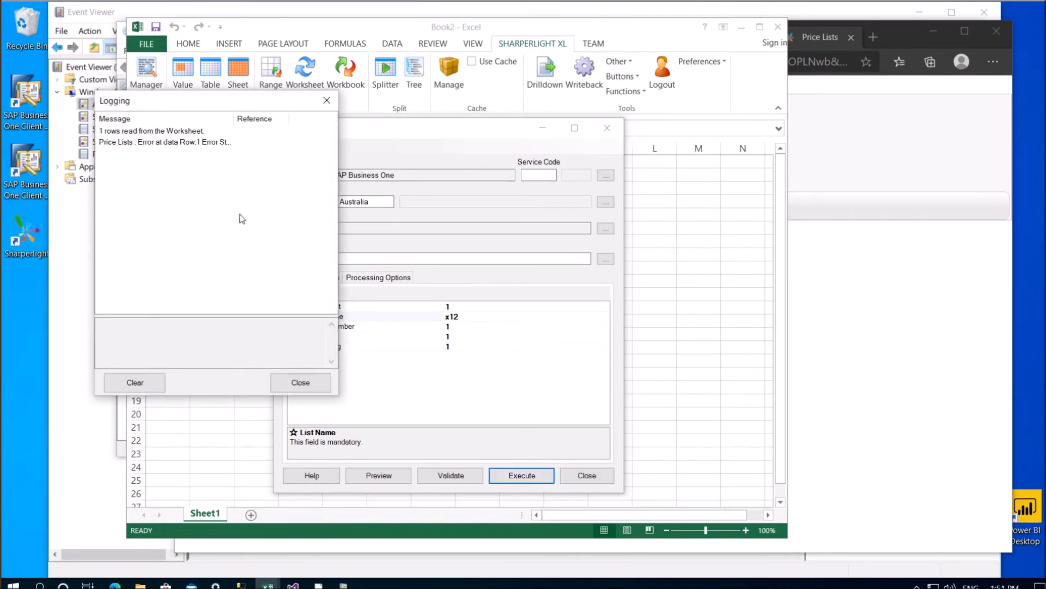
# Review the row 1 duplicate-entry error message and close the error log
pyautogui.click(185, 142)
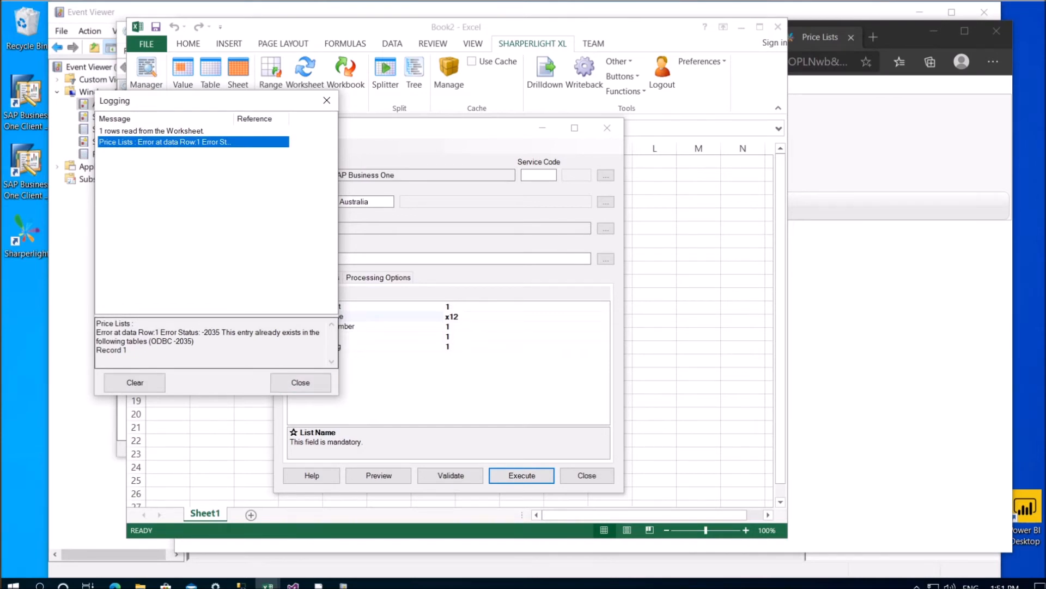
pyautogui.moveTo(217, 332); pyautogui.dragTo(193, 341)
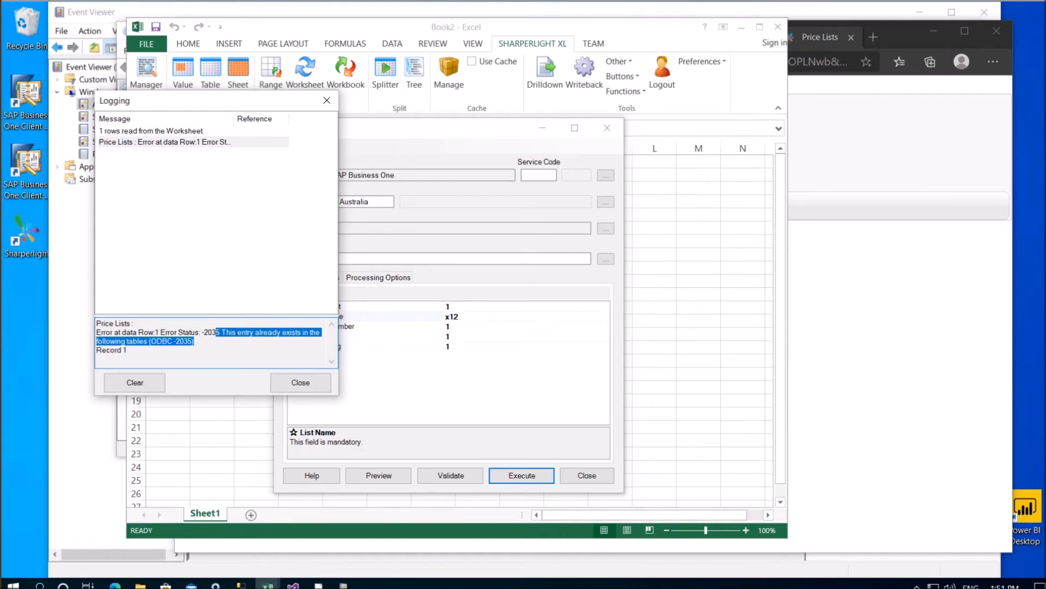
pyautogui.click(300, 382)
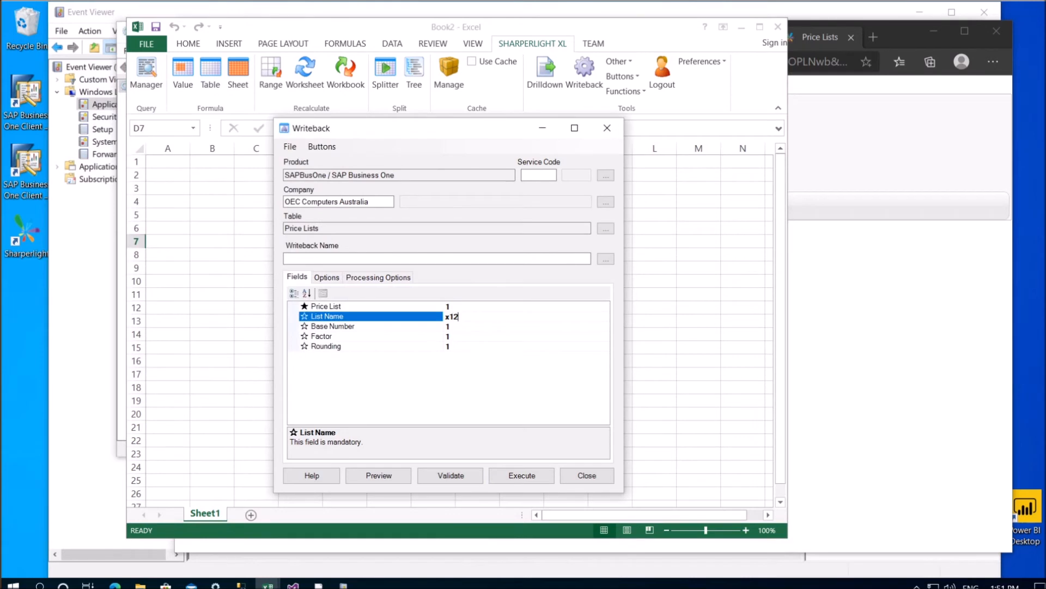
# Run the writeback with List Name x15, confirm 1 record affected, and close the Writeback window
pyautogui.click(523, 479)
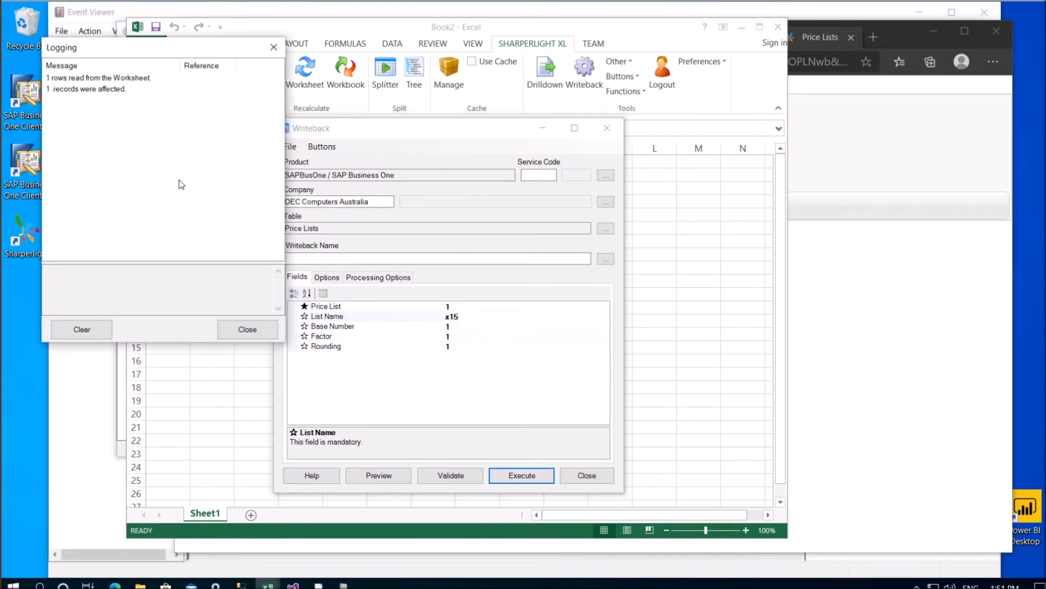
pyautogui.click(89, 90)
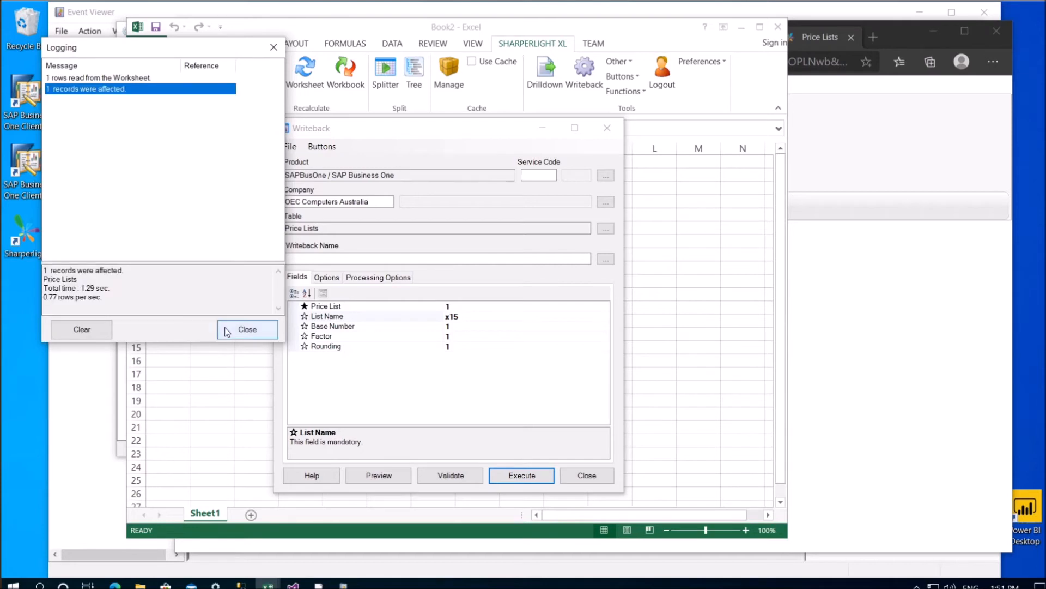
pyautogui.click(253, 330)
pyautogui.click(602, 479)
# Start a new table query on the Price Lists table for company OEC Computers Australia
pyautogui.click(541, 344)
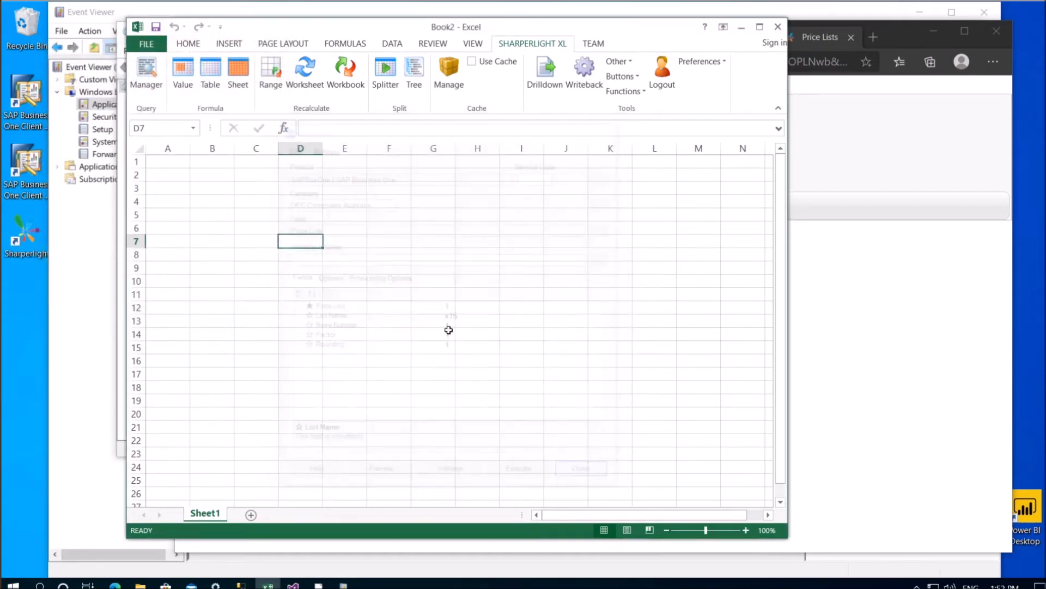
pyautogui.click(210, 227)
pyautogui.click(210, 73)
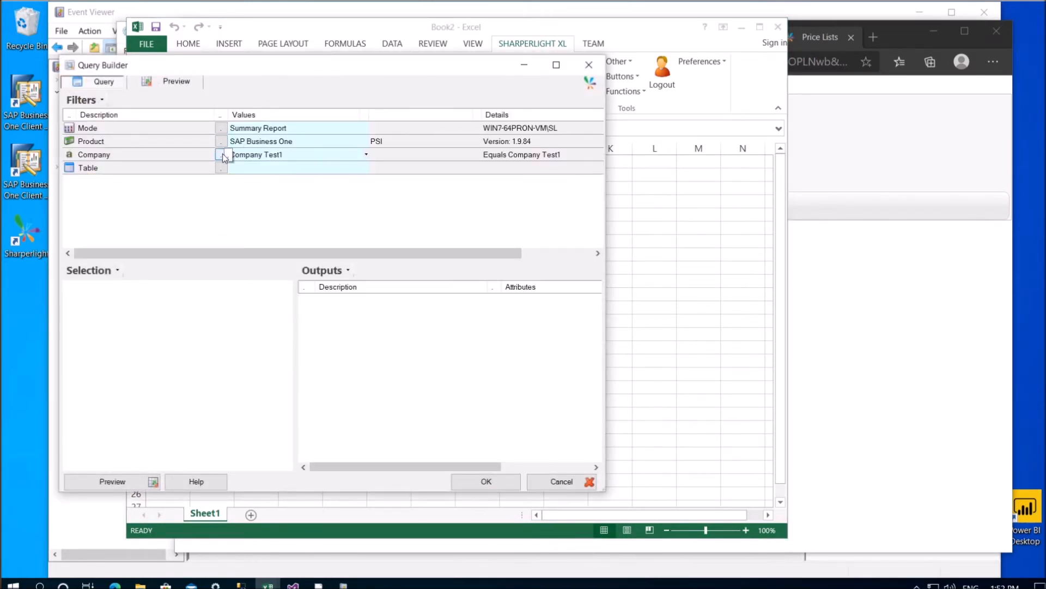
pyautogui.doubleClick(213, 219)
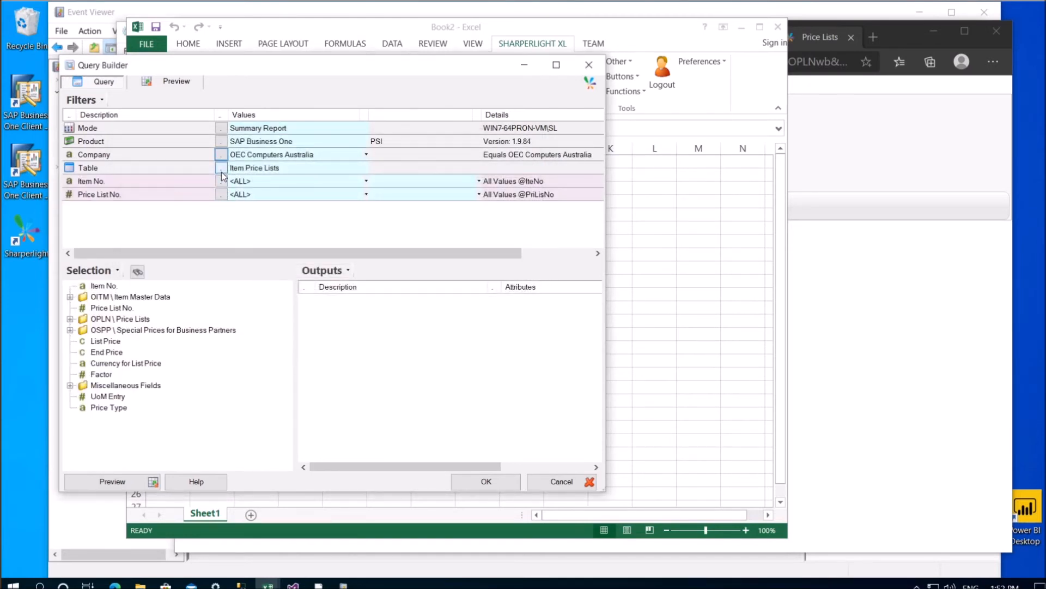
pyautogui.click(221, 168)
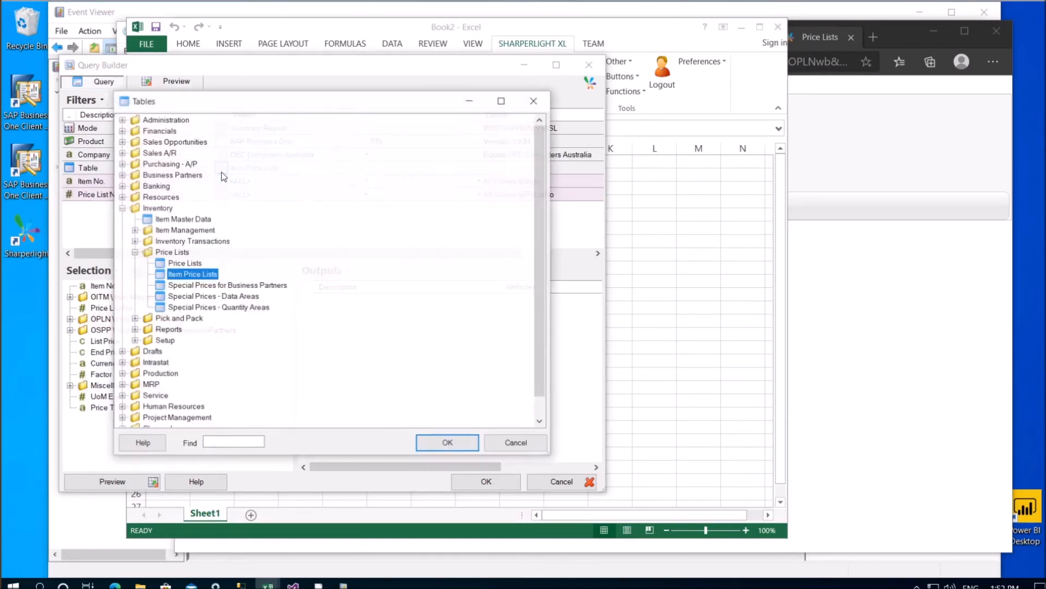
pyautogui.doubleClick(188, 264)
# Output all Price Lists fields, insert the table named 'Price Lists', and select the x15 entry
pyautogui.rightClick(120, 285)
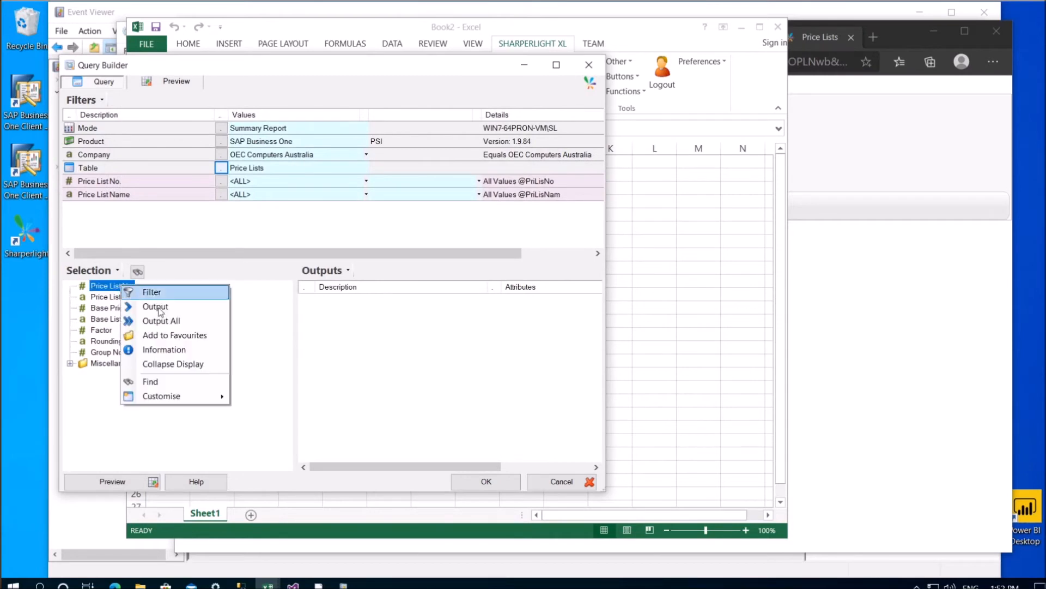
pyautogui.click(161, 321)
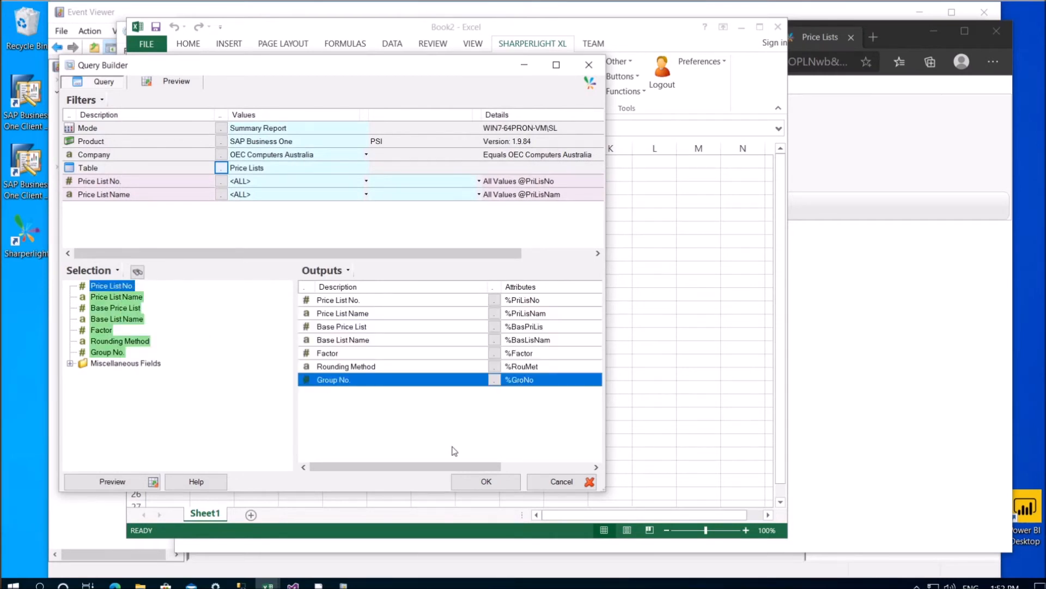
pyautogui.click(482, 484)
pyautogui.click(631, 271)
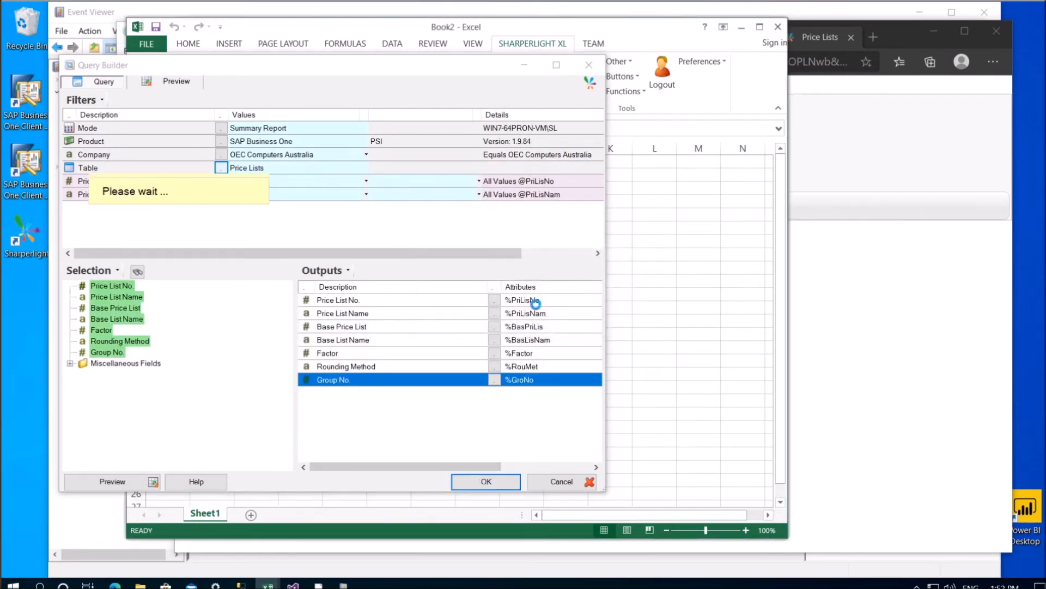
pyautogui.click(615, 413)
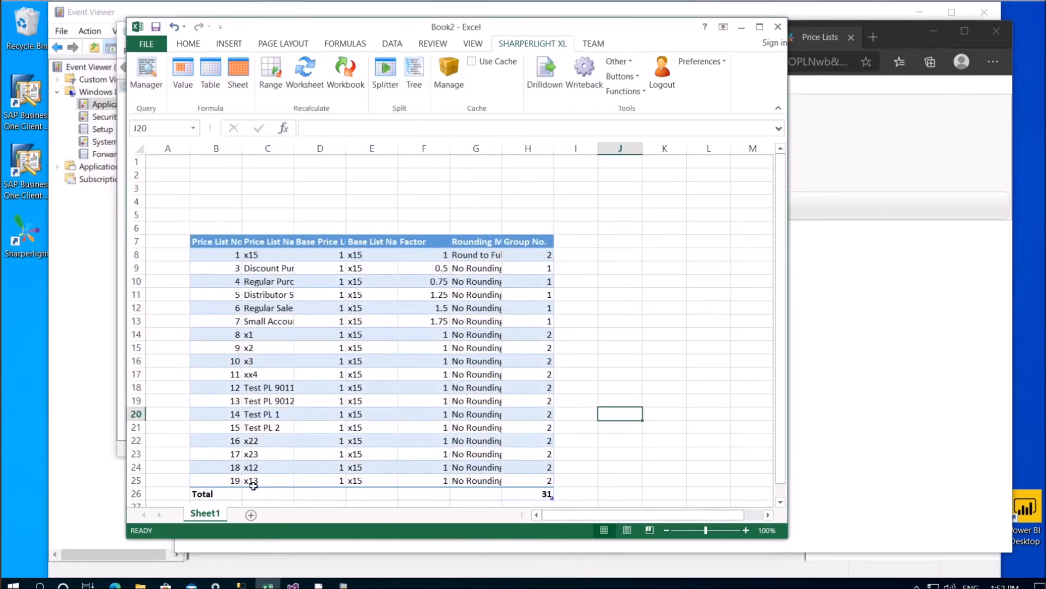
pyautogui.click(267, 256)
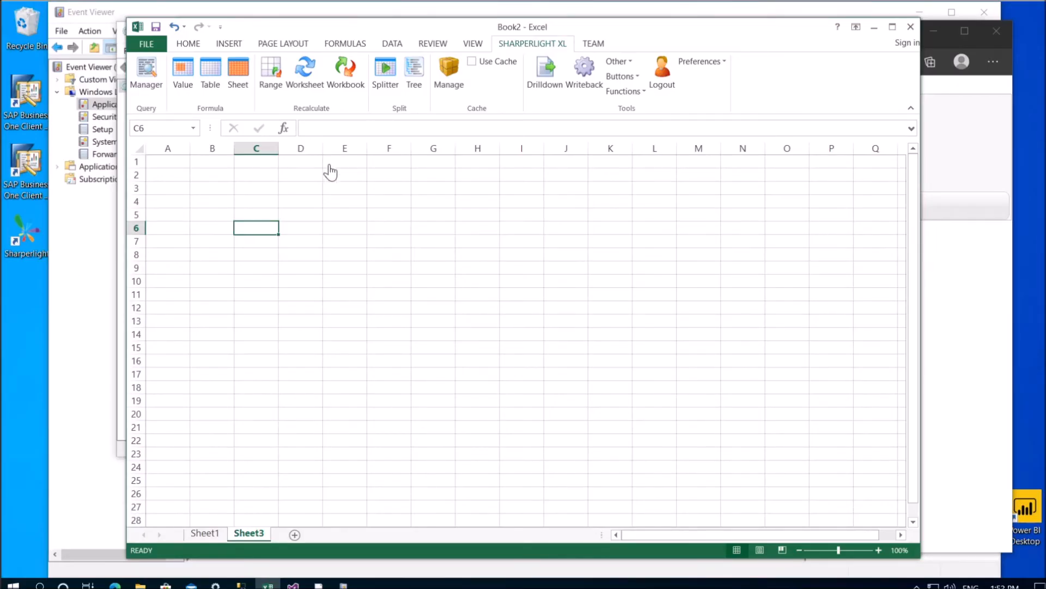
# From cell D3, start a writeback for SAP Business One, company OEC Computers Australia
pyautogui.click(303, 188)
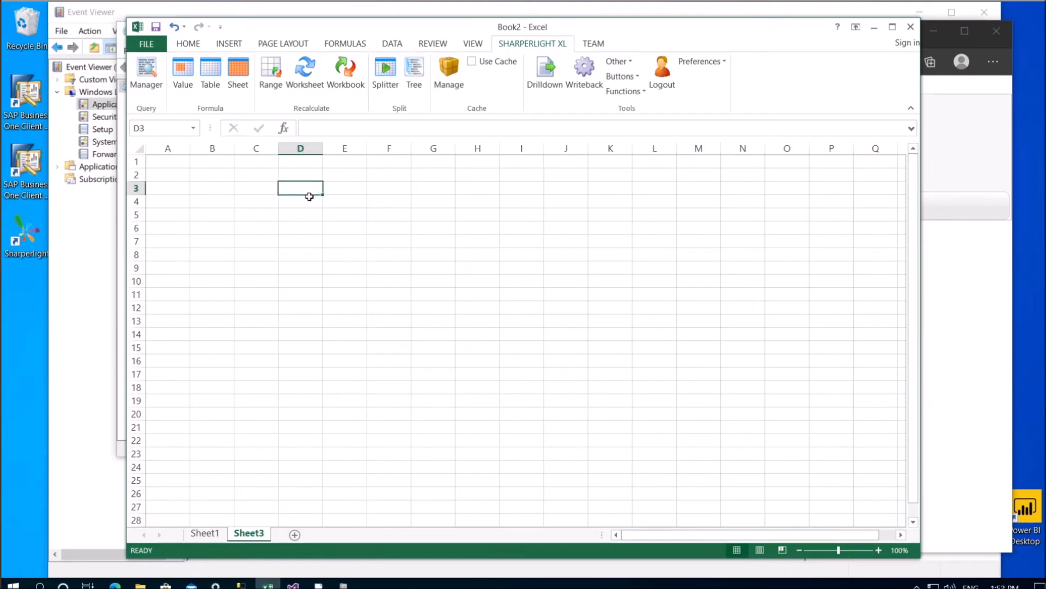
pyautogui.click(590, 82)
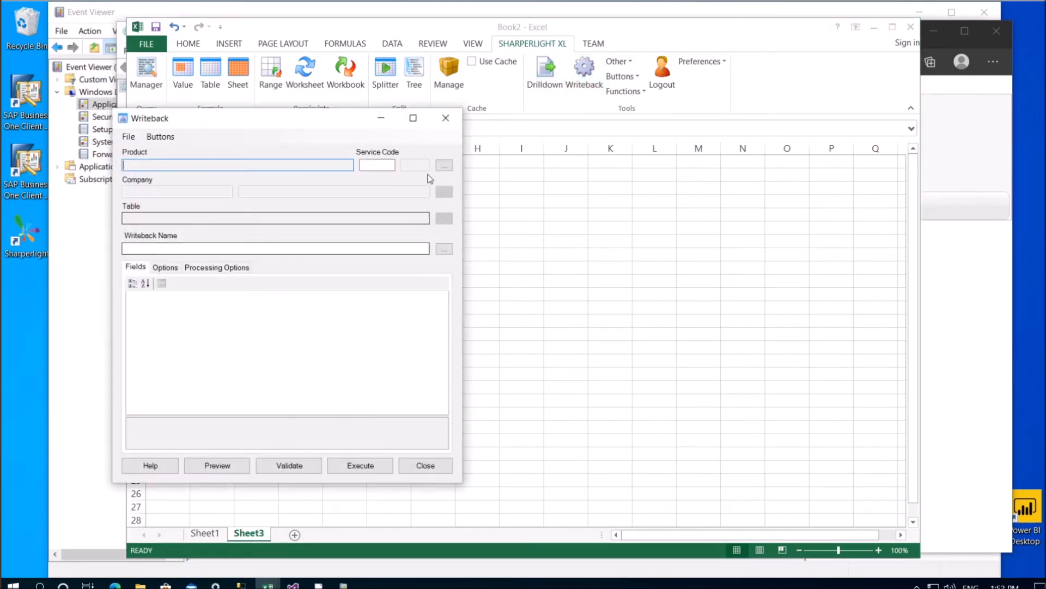
pyautogui.click(444, 165)
pyautogui.doubleClick(174, 238)
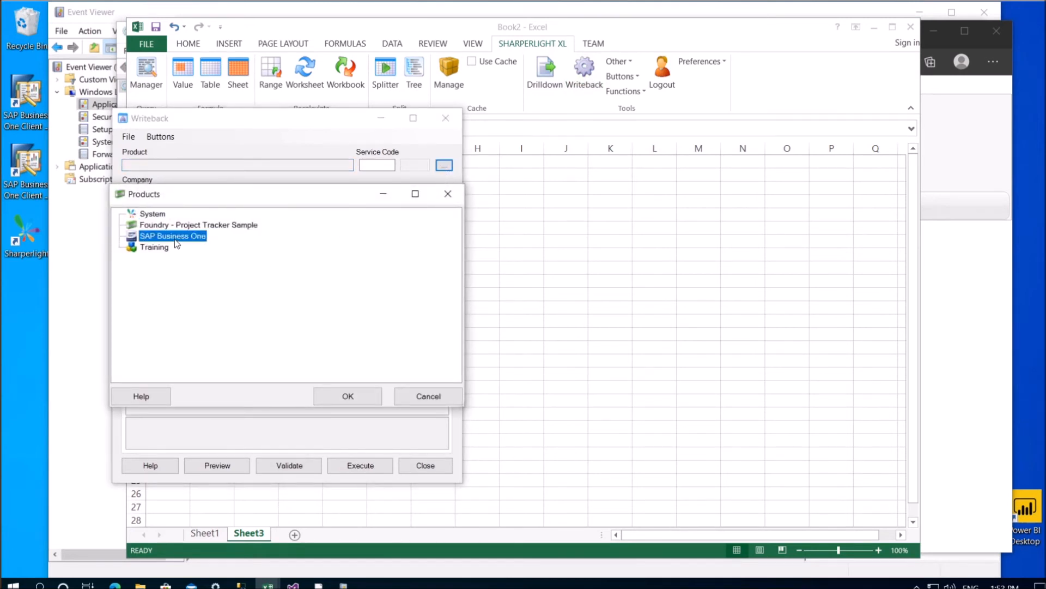
pyautogui.click(444, 195)
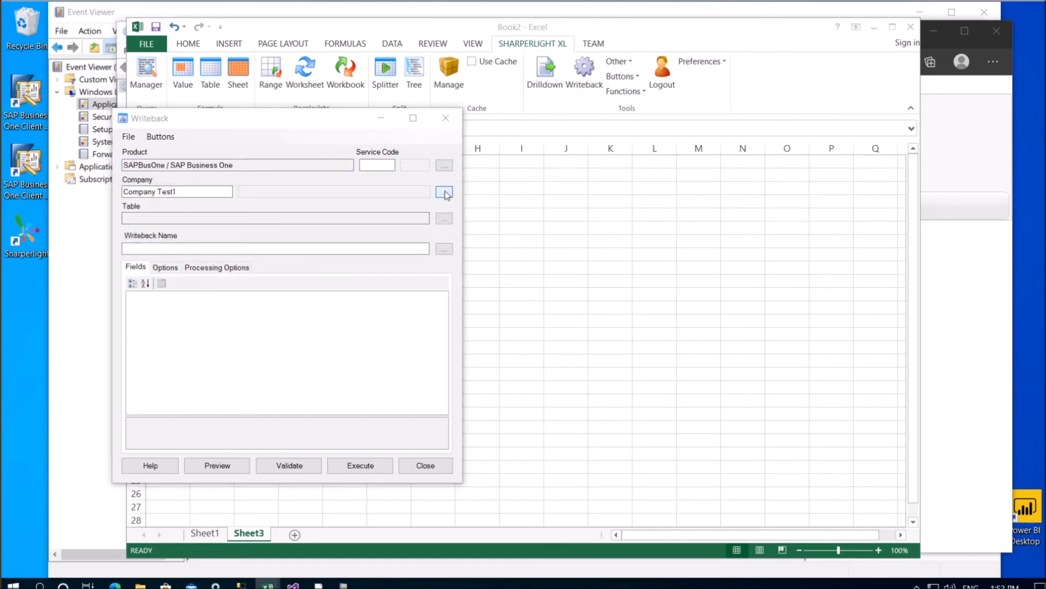
pyautogui.doubleClick(140, 242)
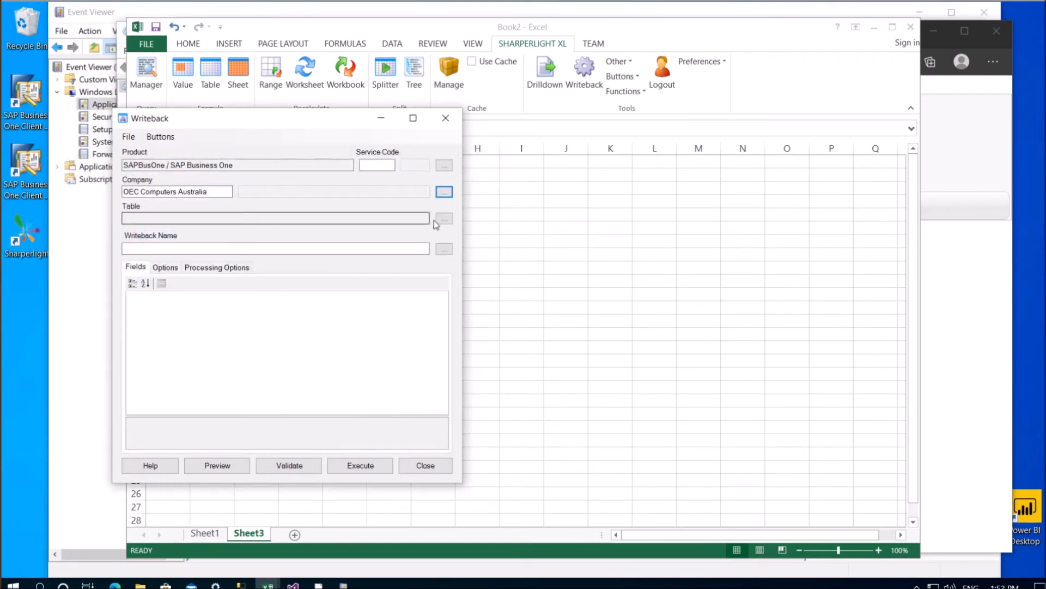
# Choose Writebacks > Sales A/R > A/R Invoice as the target table and browse its fields
pyautogui.click(444, 219)
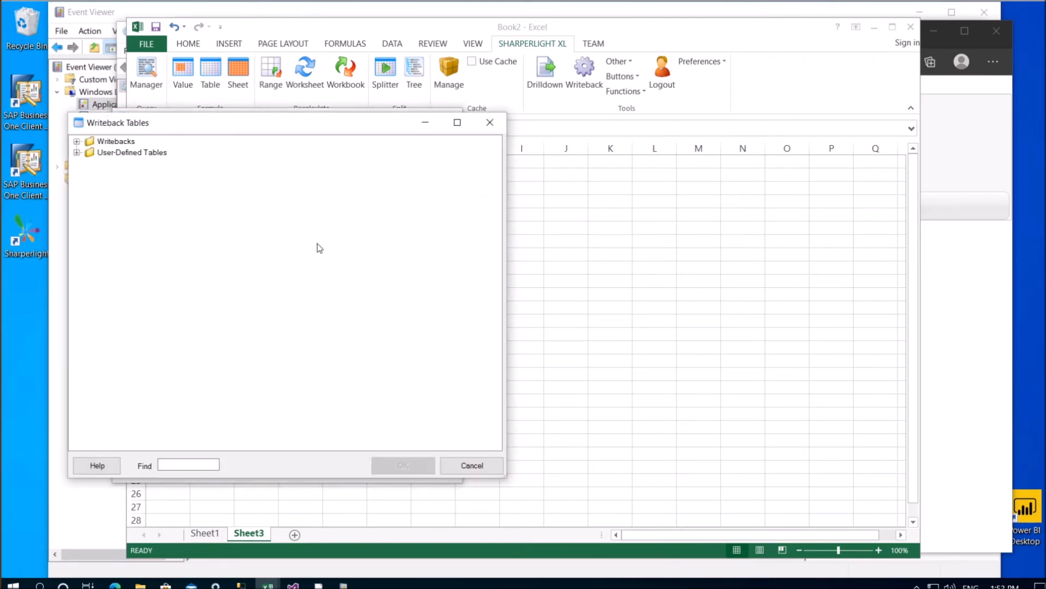
pyautogui.click(76, 141)
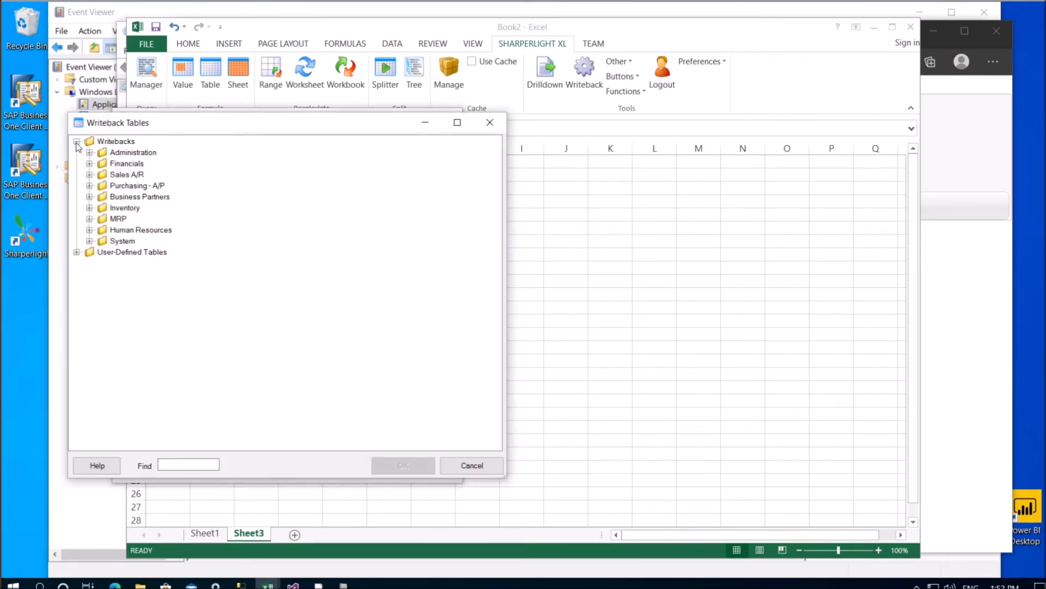
pyautogui.click(90, 175)
pyautogui.doubleClick(153, 187)
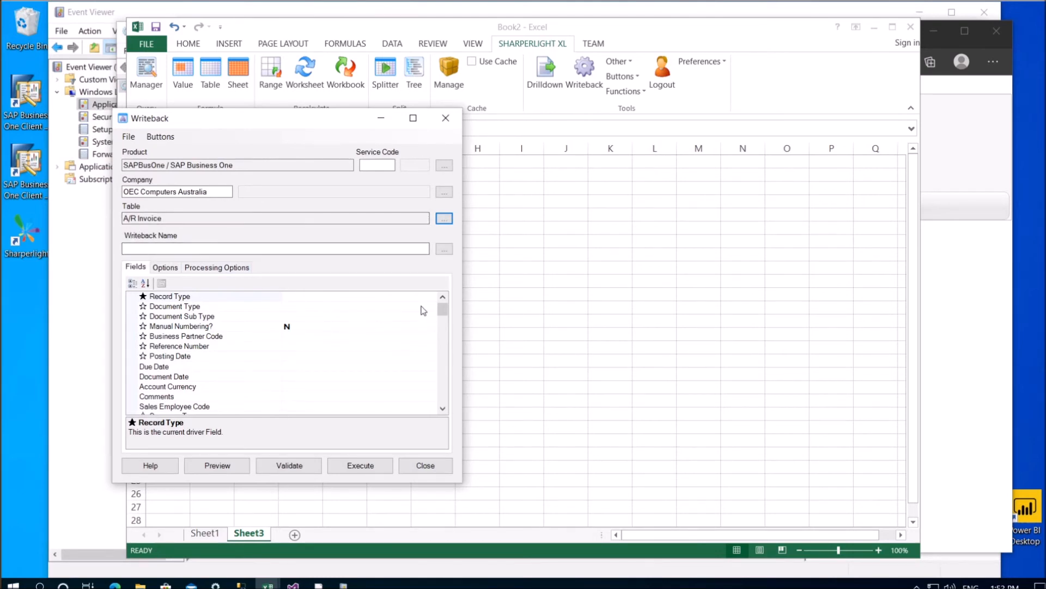
pyautogui.moveTo(442, 314); pyautogui.dragTo(442, 361)
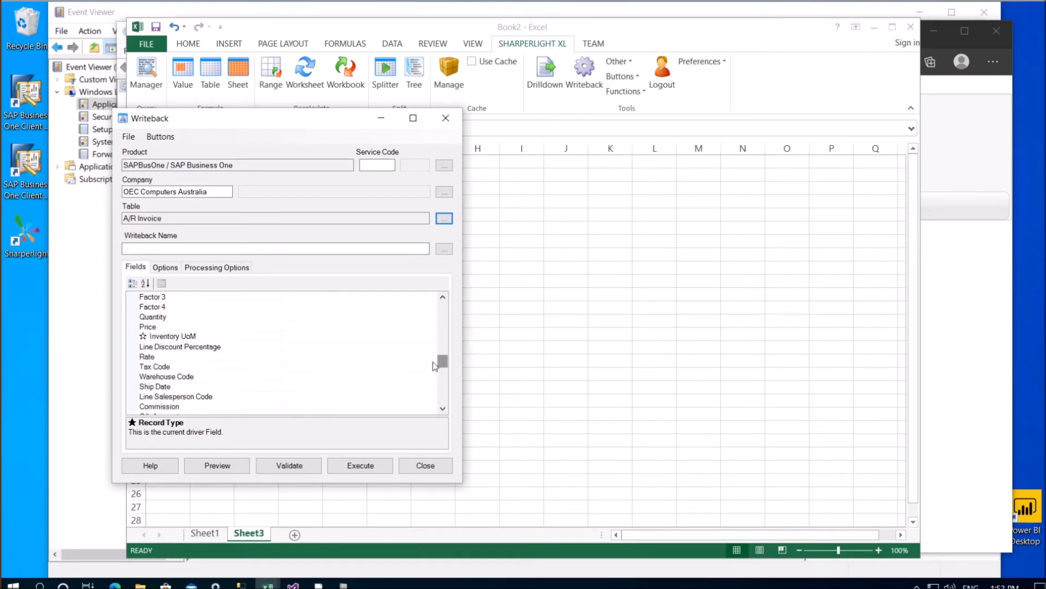
pyautogui.click(168, 336)
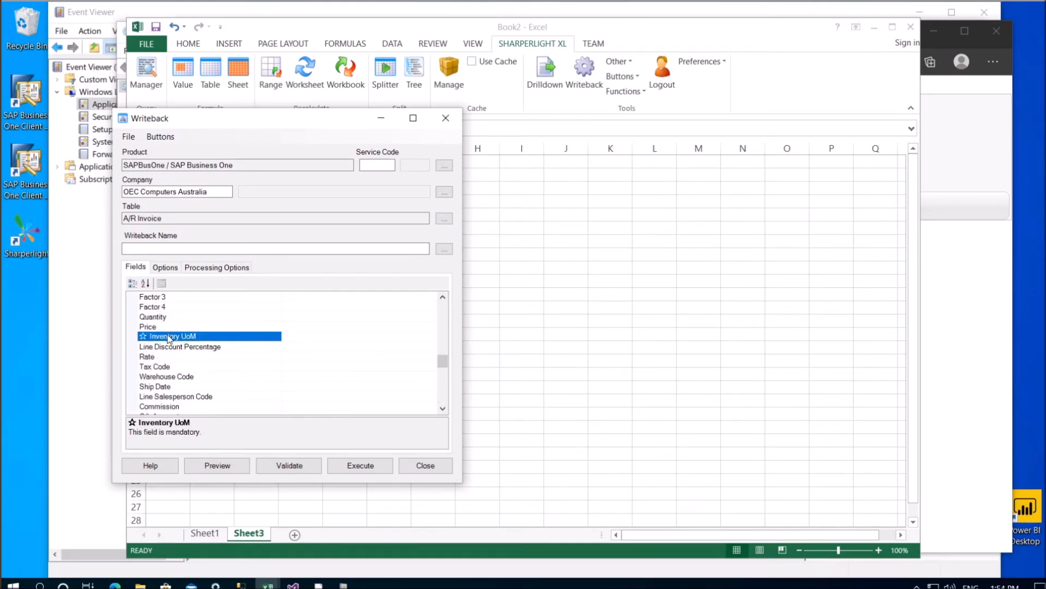
pyautogui.scroll(-8, 172, 338)
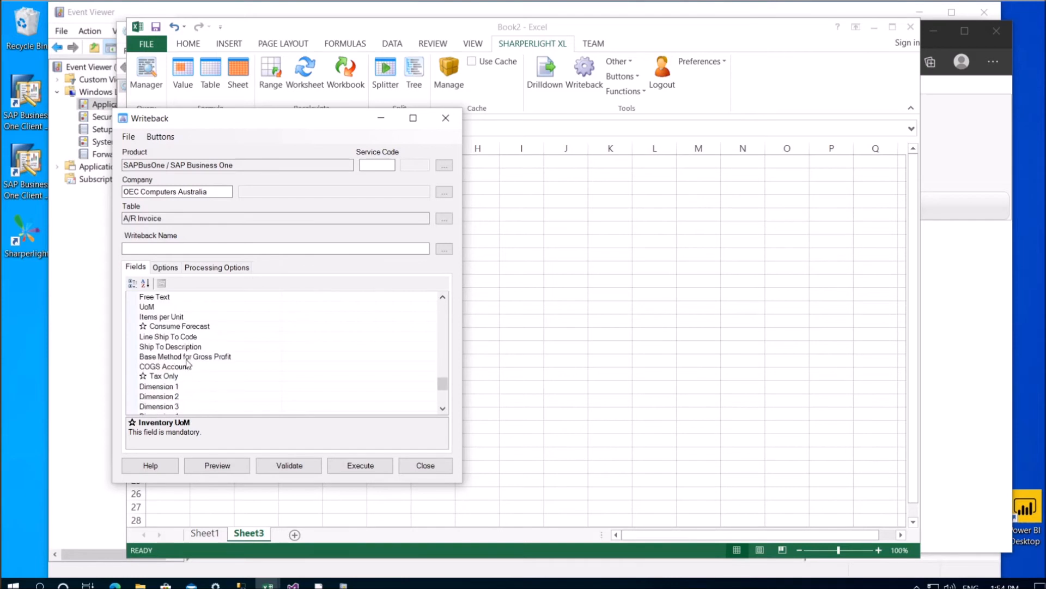
pyautogui.scroll(-2, 180, 342)
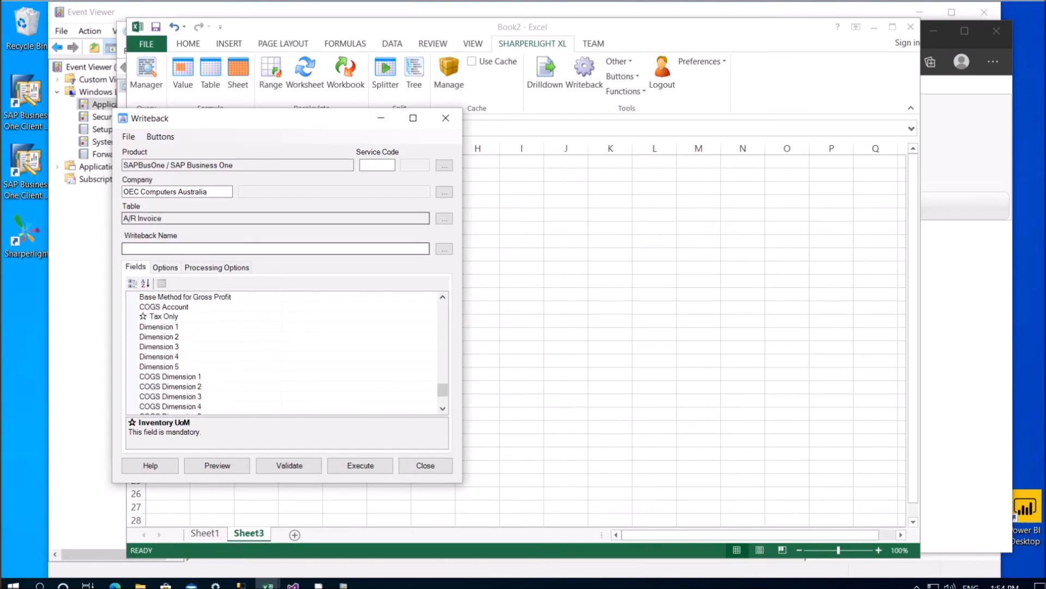
pyautogui.moveTo(231, 132); pyautogui.dragTo(644, 172)
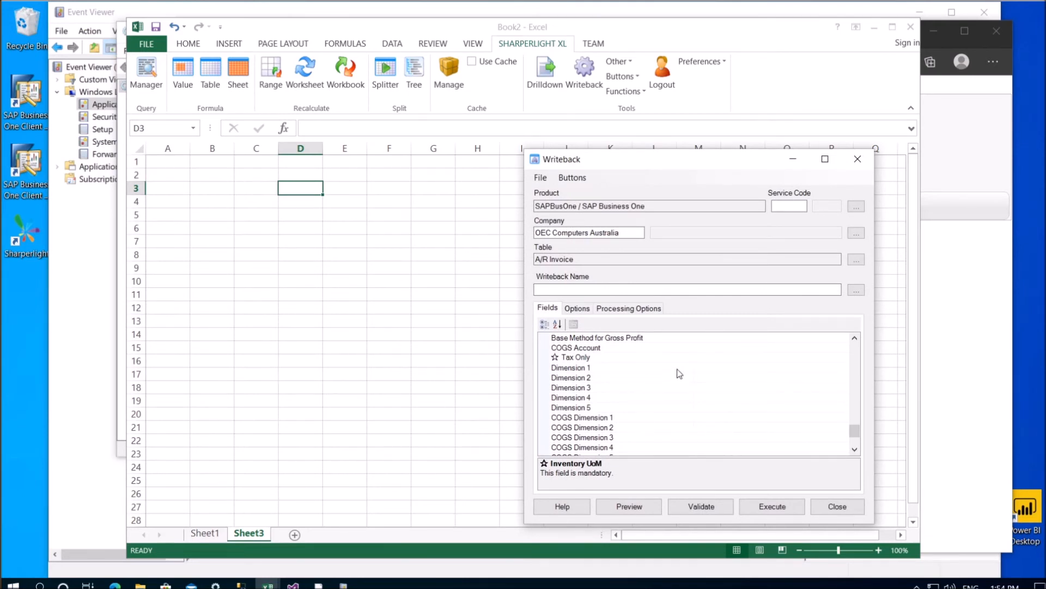
# Map the A/R Invoice Dimension 1 field to column D (=D:D), then select Dimension 2
pyautogui.click(711, 367)
pyautogui.click(305, 188)
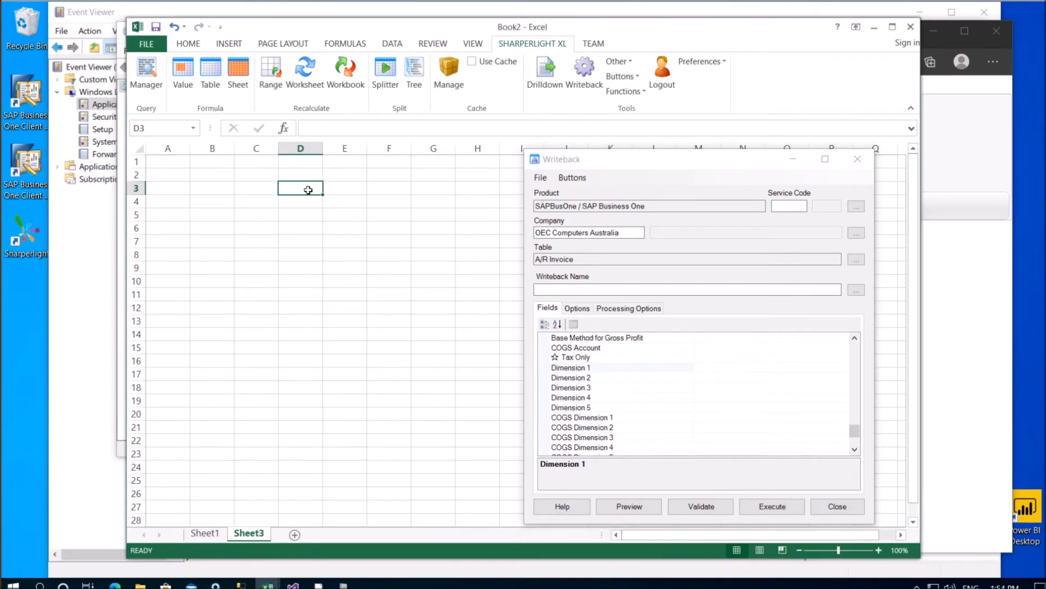
pyautogui.click(708, 378)
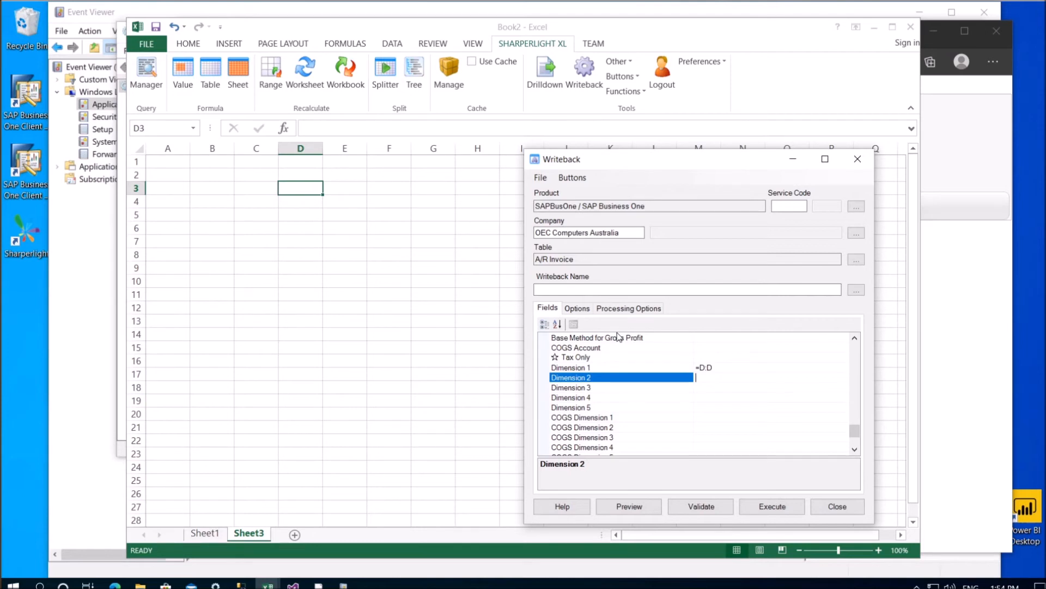
pyautogui.click(621, 232)
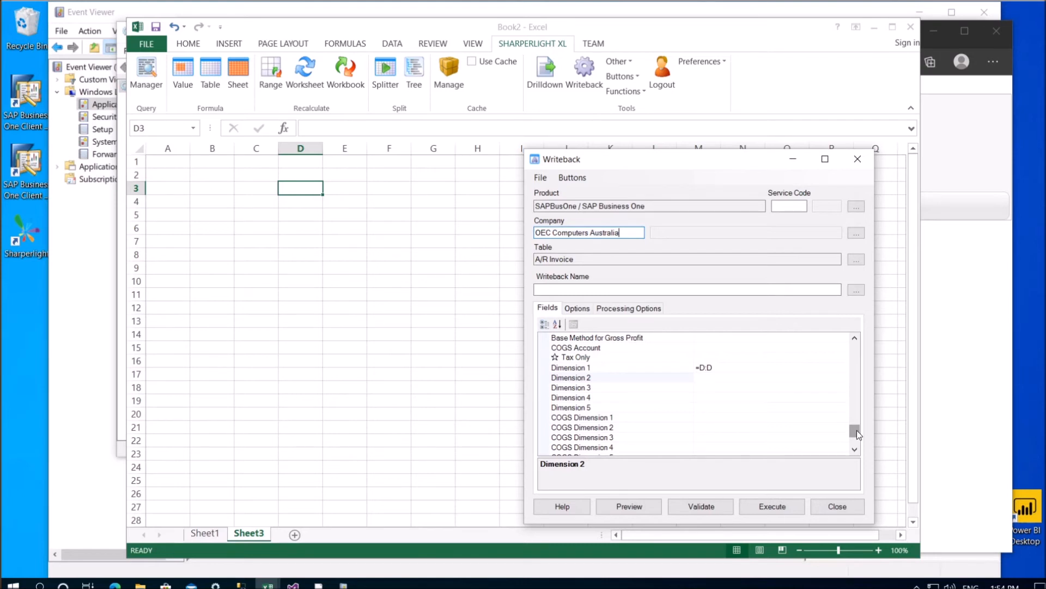
# Build a Sales A/R query outputting Document Code, Document Name and Parent
pyautogui.click(837, 506)
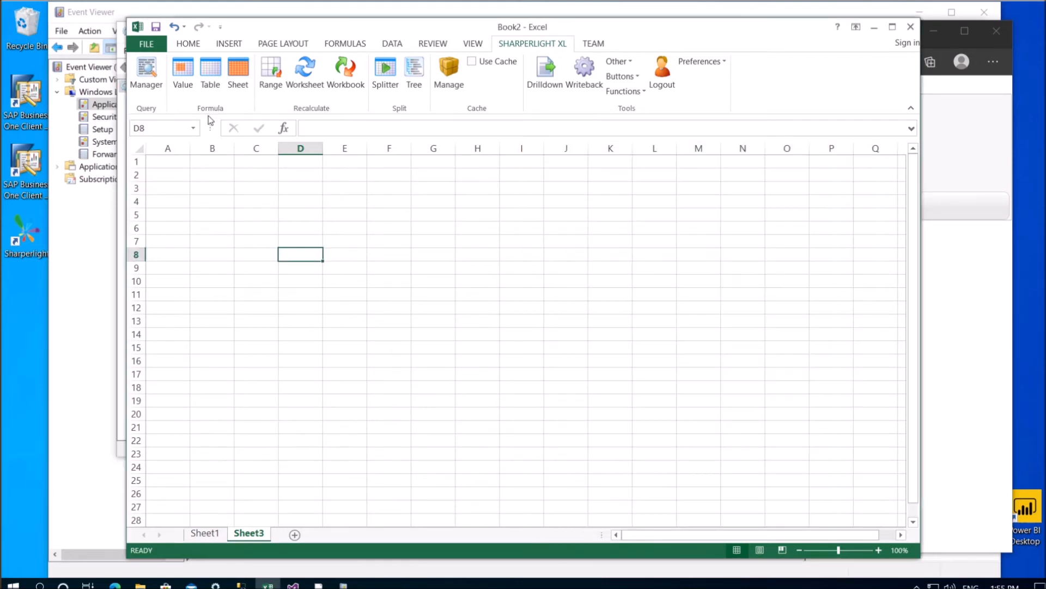
pyautogui.click(211, 72)
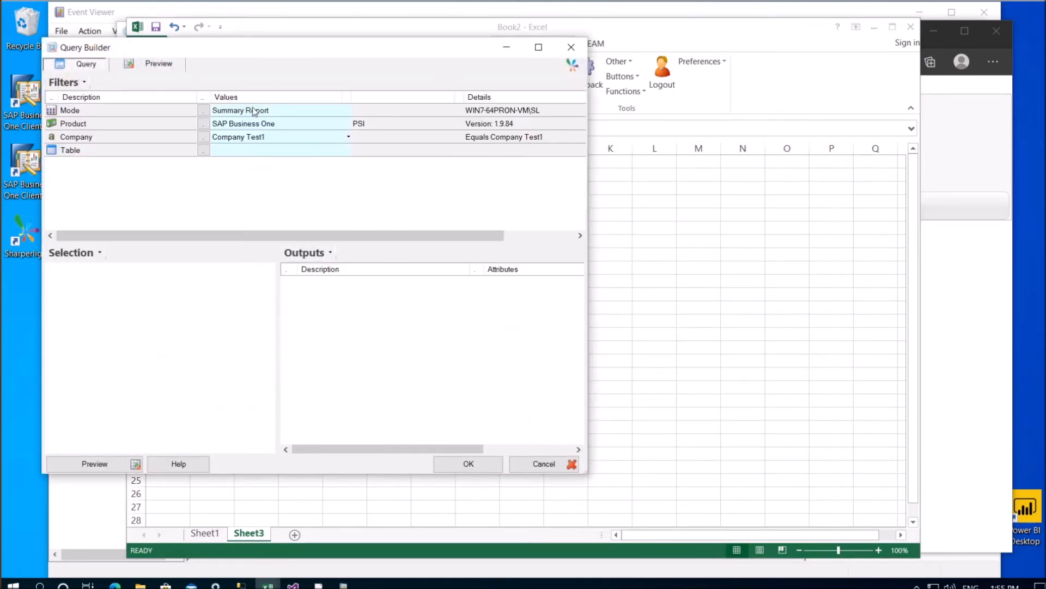
pyautogui.click(204, 151)
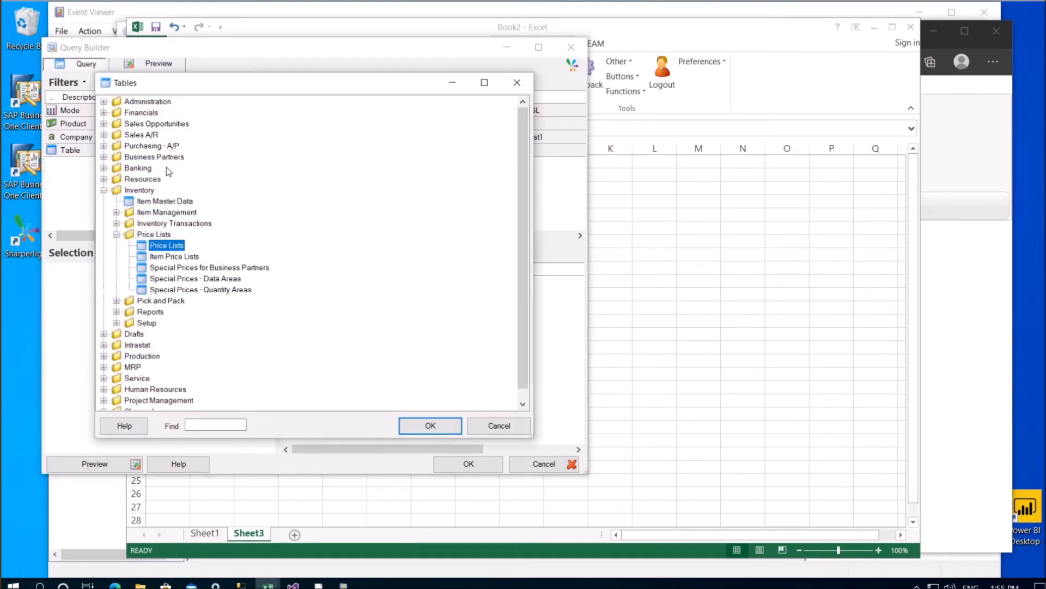
pyautogui.click(103, 135)
pyautogui.doubleClick(161, 146)
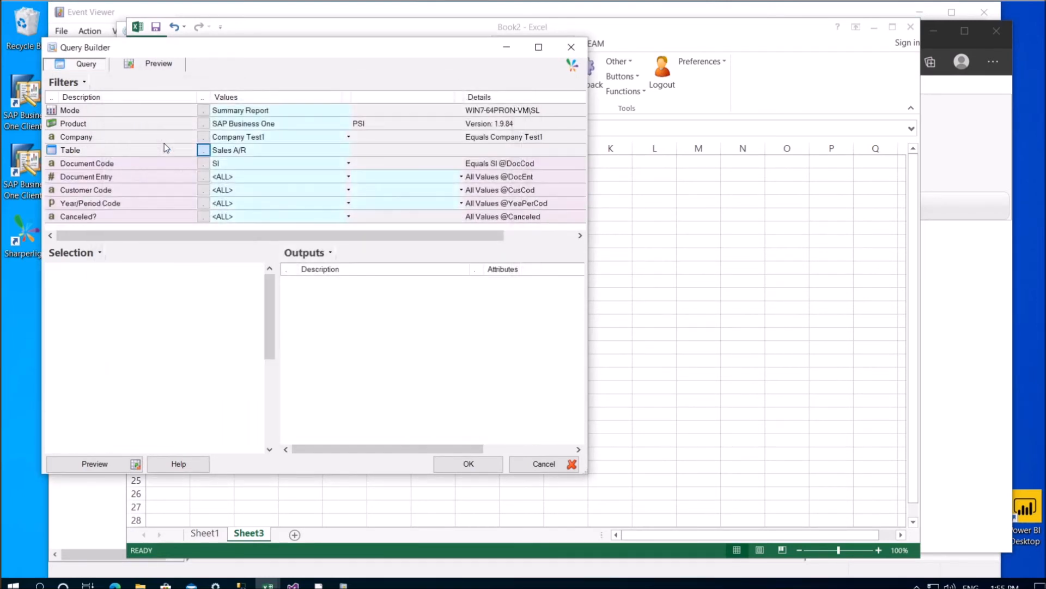
pyautogui.doubleClick(92, 269)
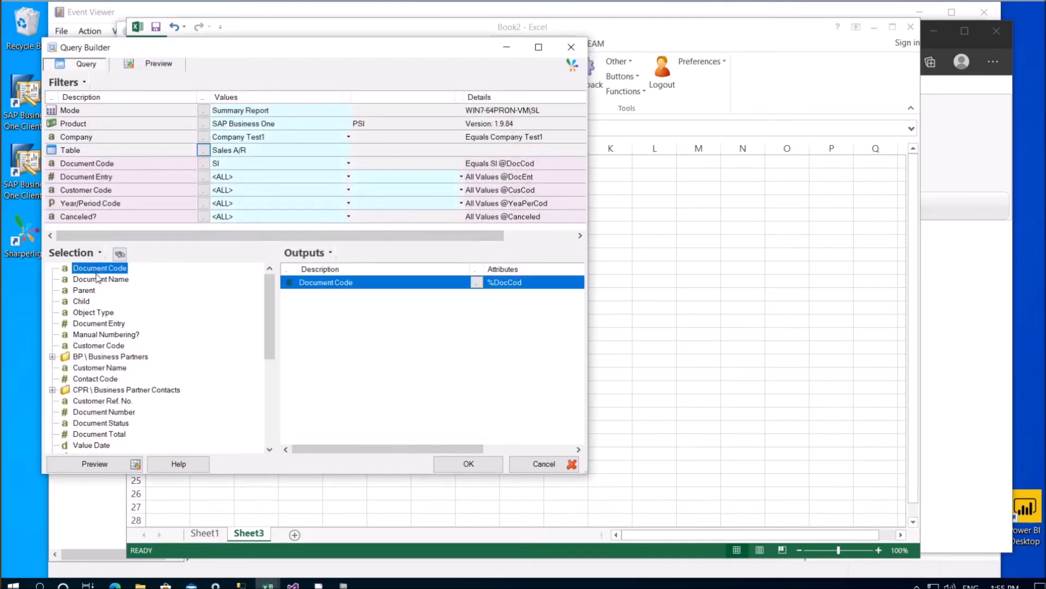
pyautogui.doubleClick(98, 279)
pyautogui.doubleClick(84, 291)
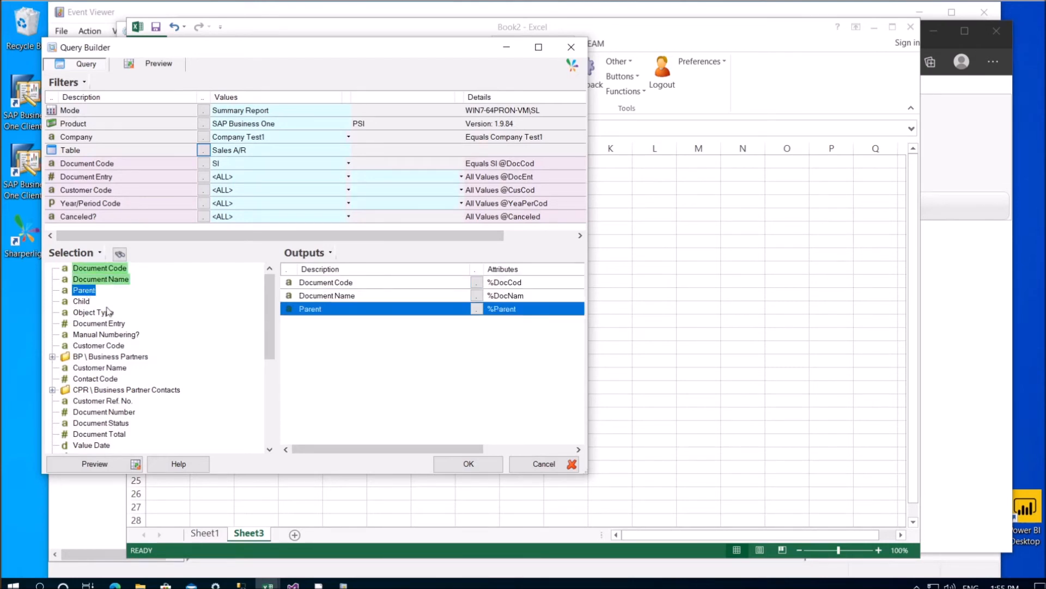
pyautogui.scroll(-10, 103, 303)
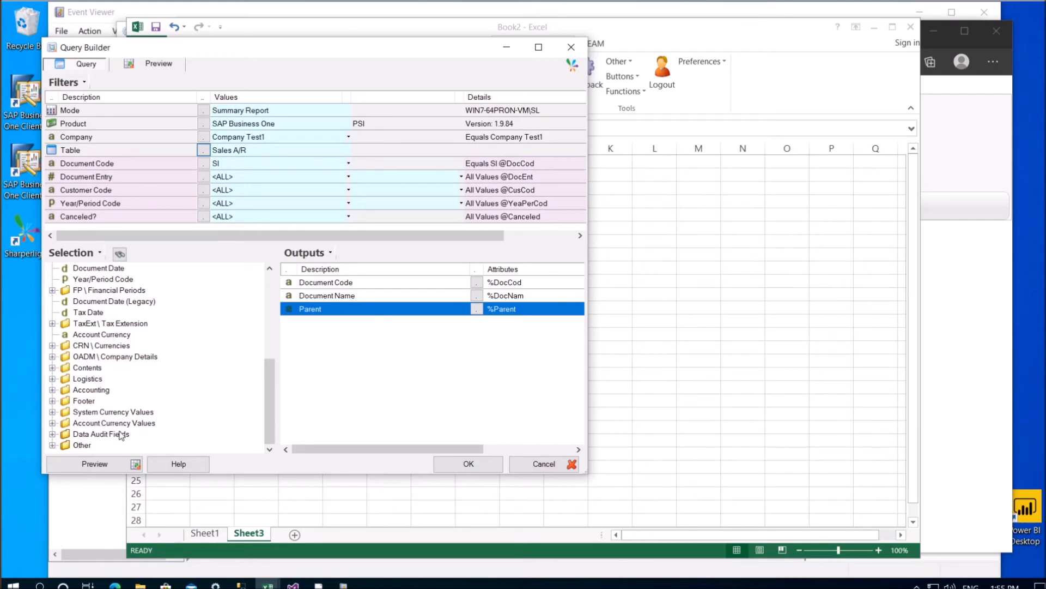
# Place the Company filter value in cell B3, link the filter to B3, and insert the Sales A/R table
pyautogui.moveTo(204, 51); pyautogui.dragTo(523, 90)
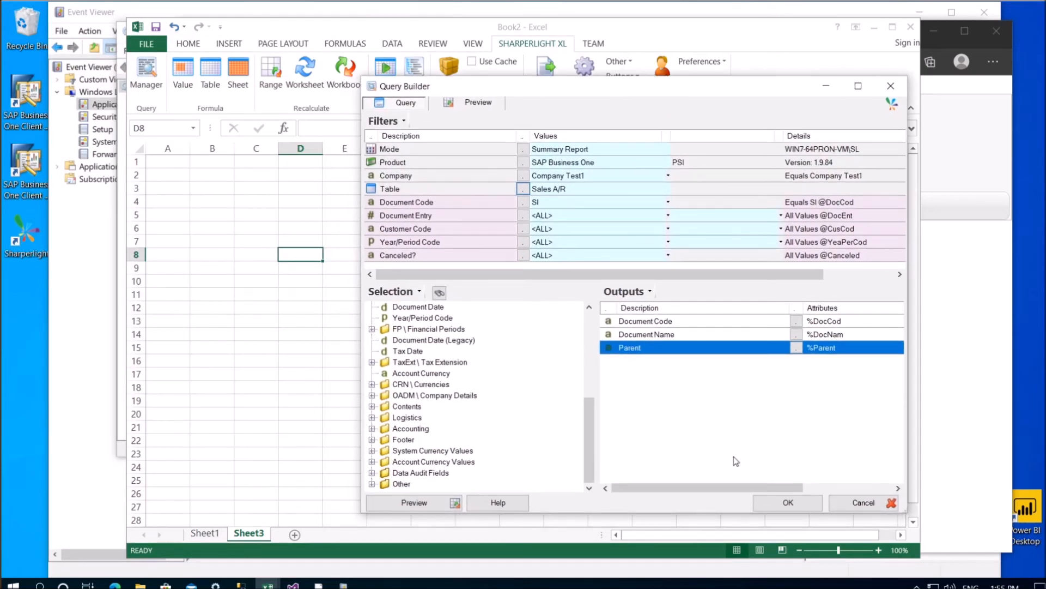
pyautogui.click(556, 177)
pyautogui.moveTo(556, 177); pyautogui.dragTo(210, 194)
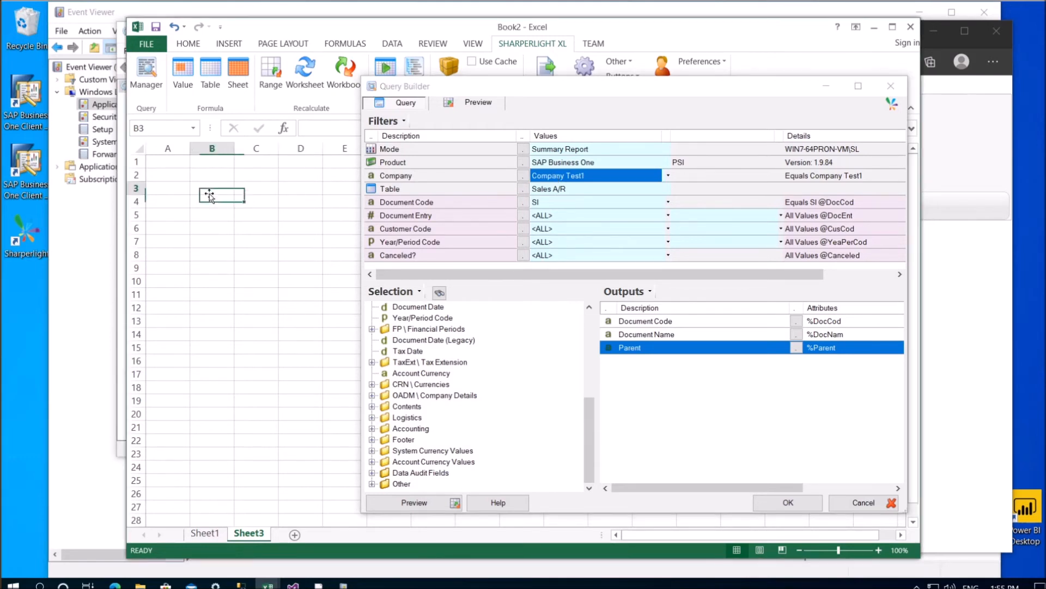
pyautogui.click(272, 195)
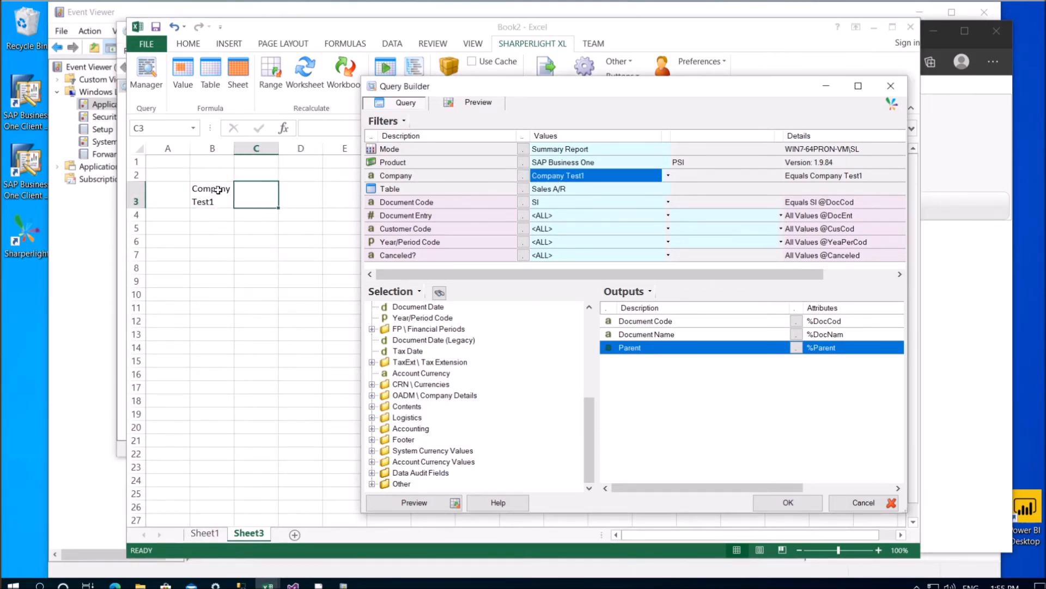
pyautogui.click(210, 195)
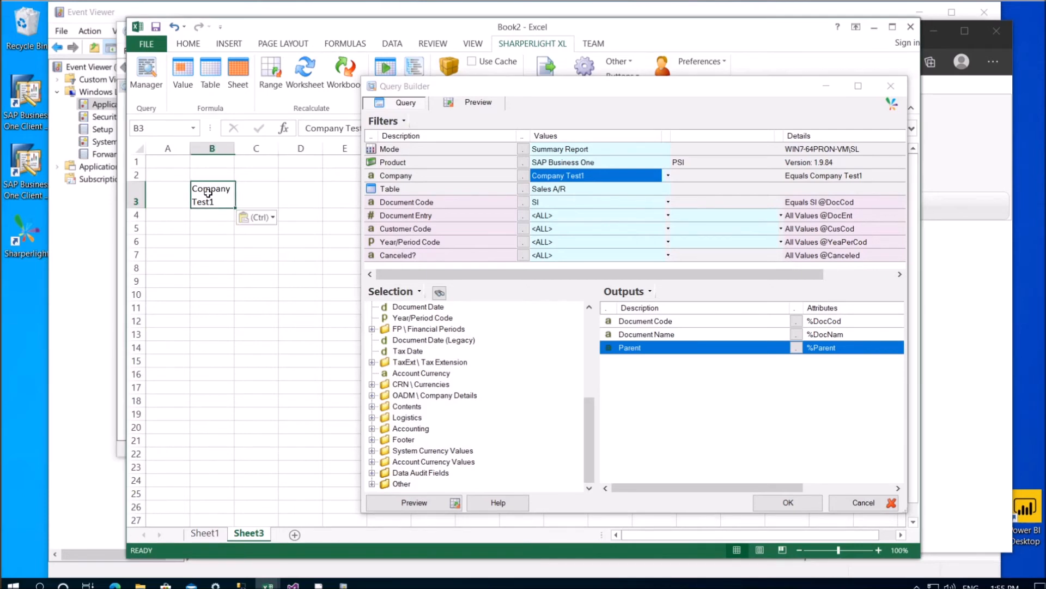
pyautogui.click(773, 504)
pyautogui.click(635, 272)
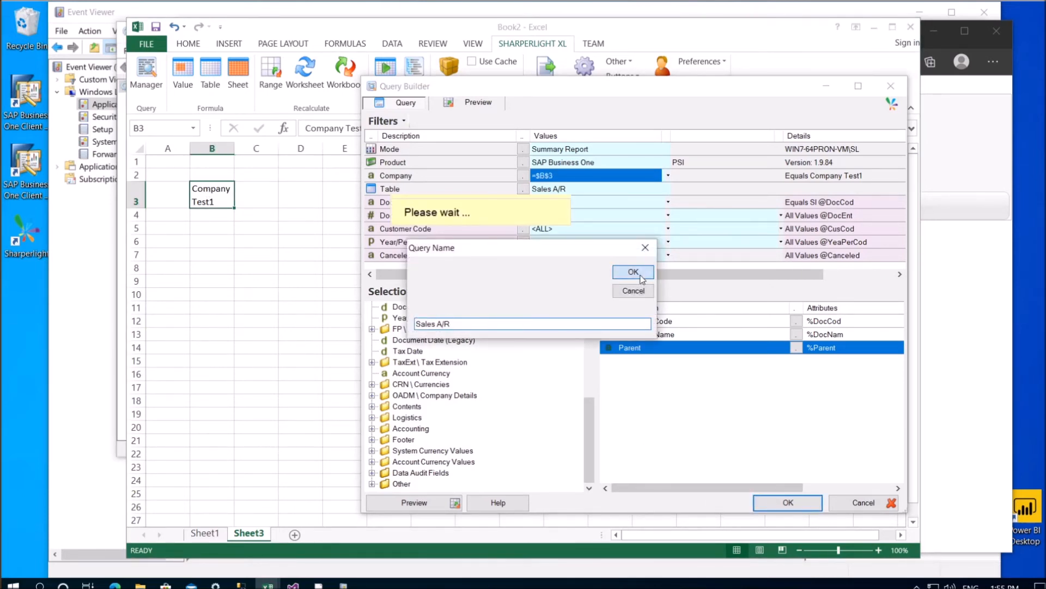
pyautogui.click(543, 337)
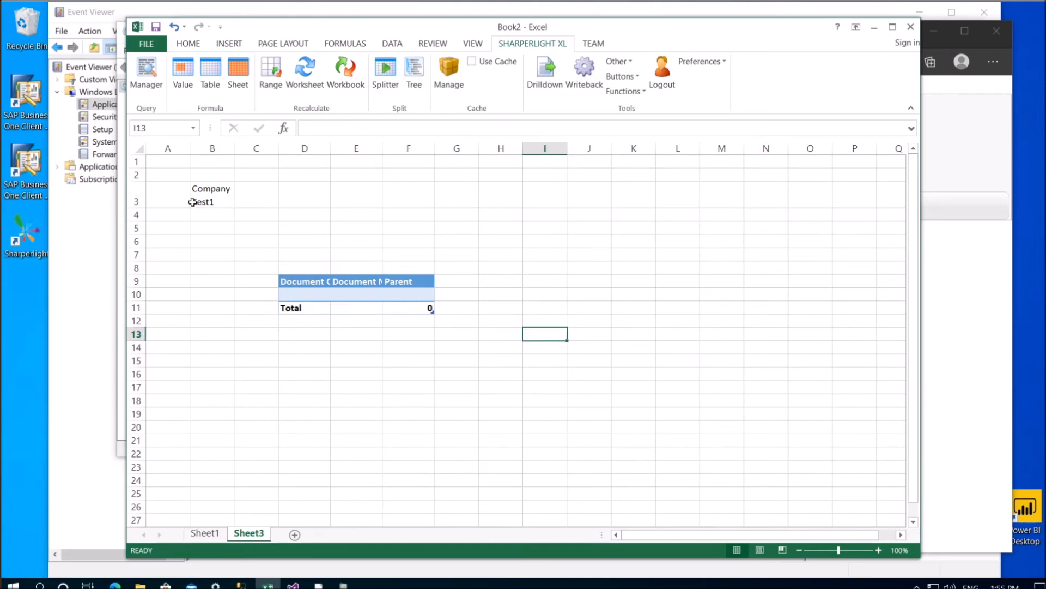
# Set B3 to OEC Computers Australia and add Manual Numbering?, Customer Name and Contact Code columns
pyautogui.doubleClick(194, 192)
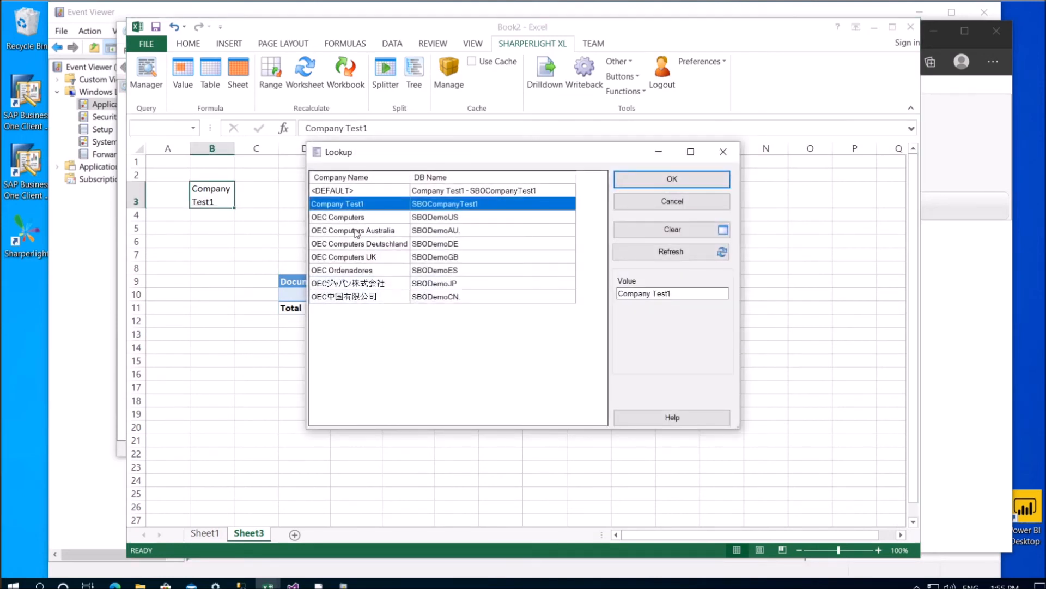
pyautogui.doubleClick(351, 231)
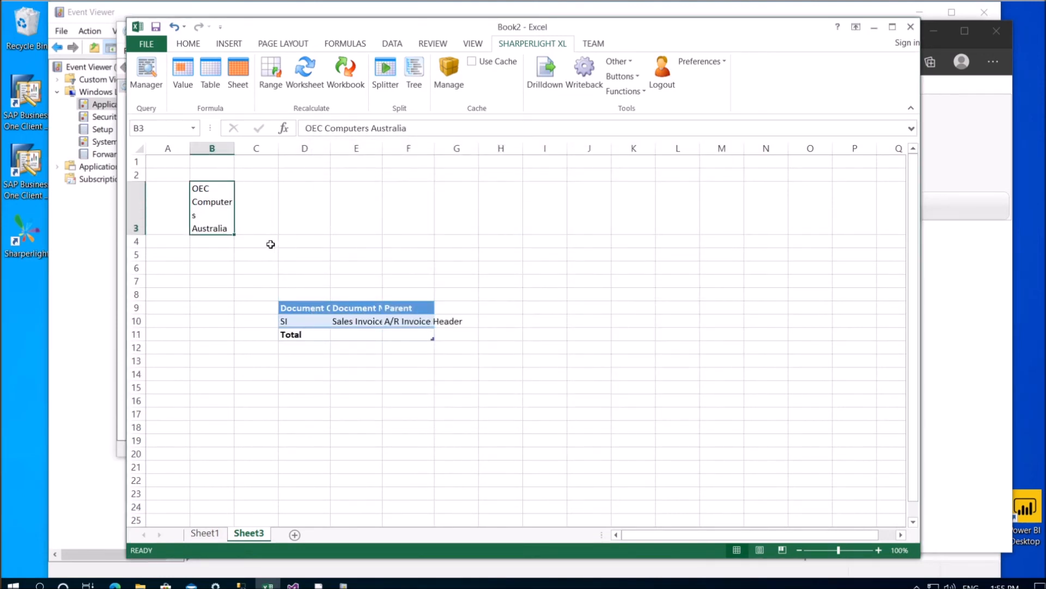
pyautogui.doubleClick(305, 295)
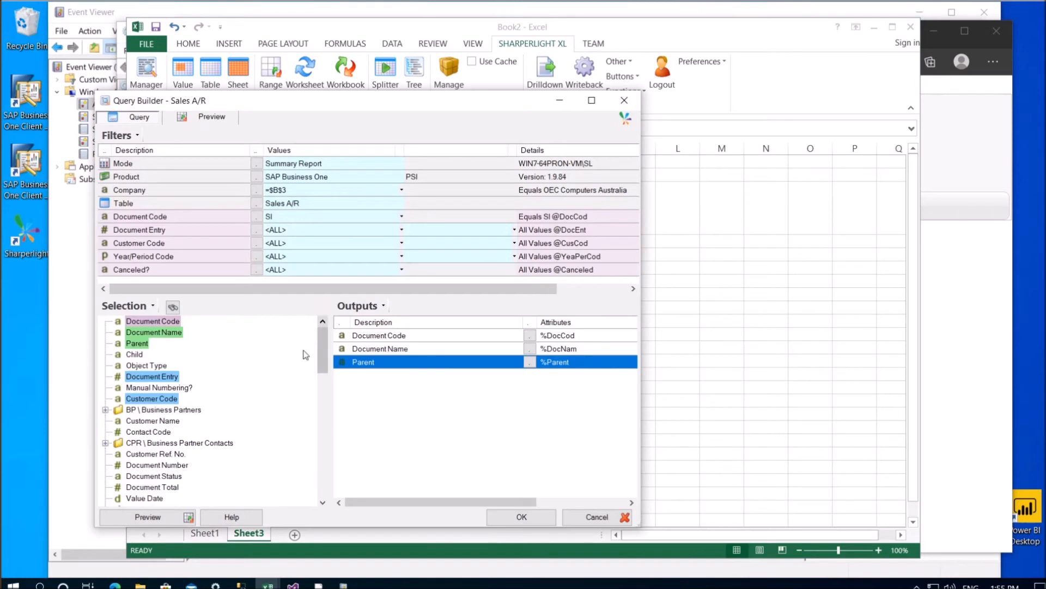
pyautogui.doubleClick(141, 388)
pyautogui.doubleClick(145, 421)
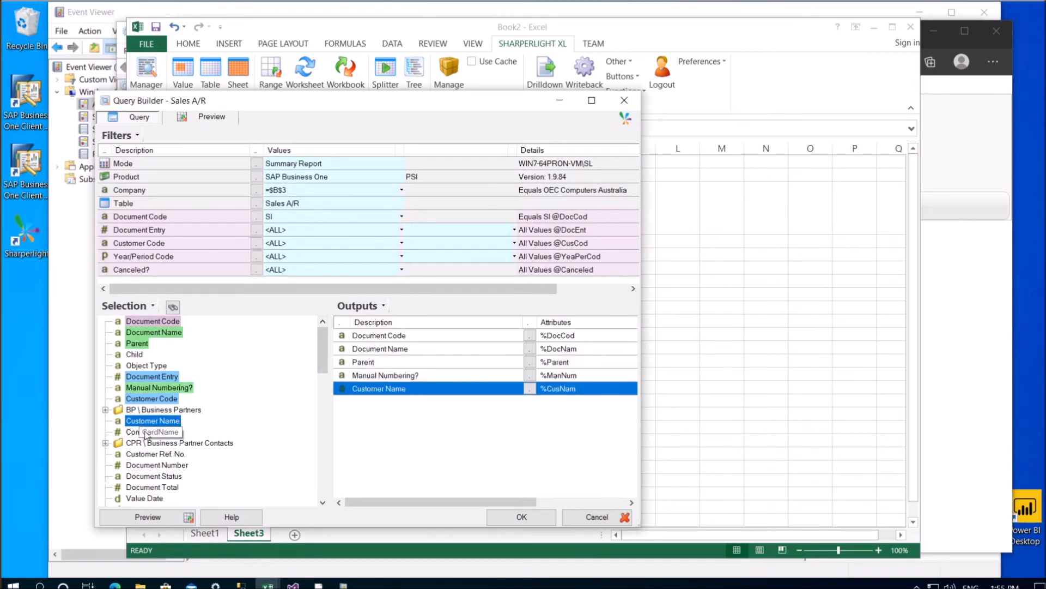
pyautogui.doubleClick(146, 432)
pyautogui.click(493, 522)
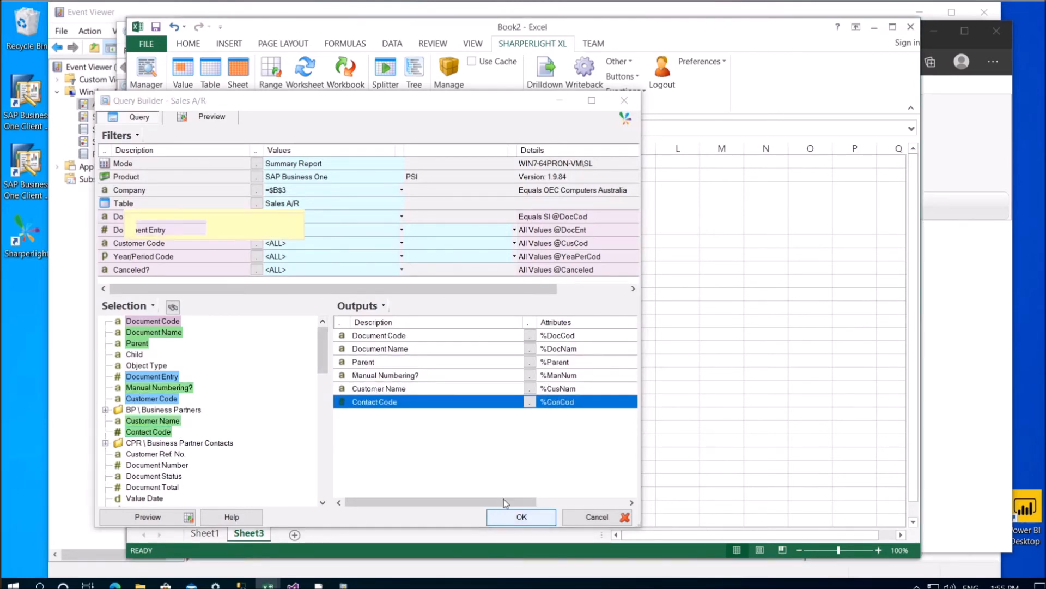
pyautogui.click(576, 349)
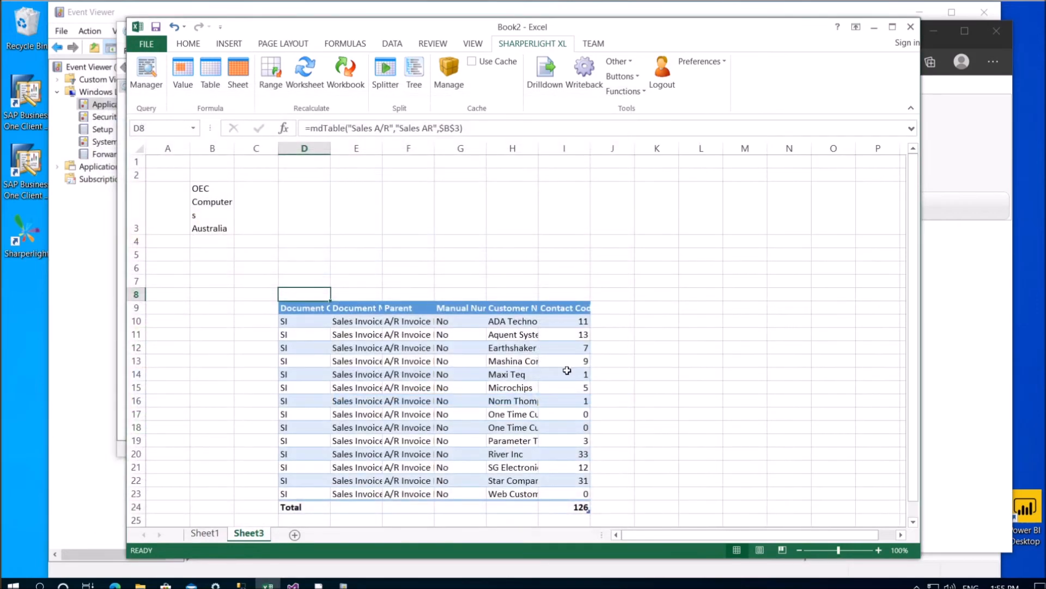
pyautogui.moveTo(332, 149); pyautogui.dragTo(351, 149)
# Use the company lookup to put both OEC Computers UK and OEC Computers Australia in cell B3
pyautogui.click(217, 203)
pyautogui.doubleClick(217, 202)
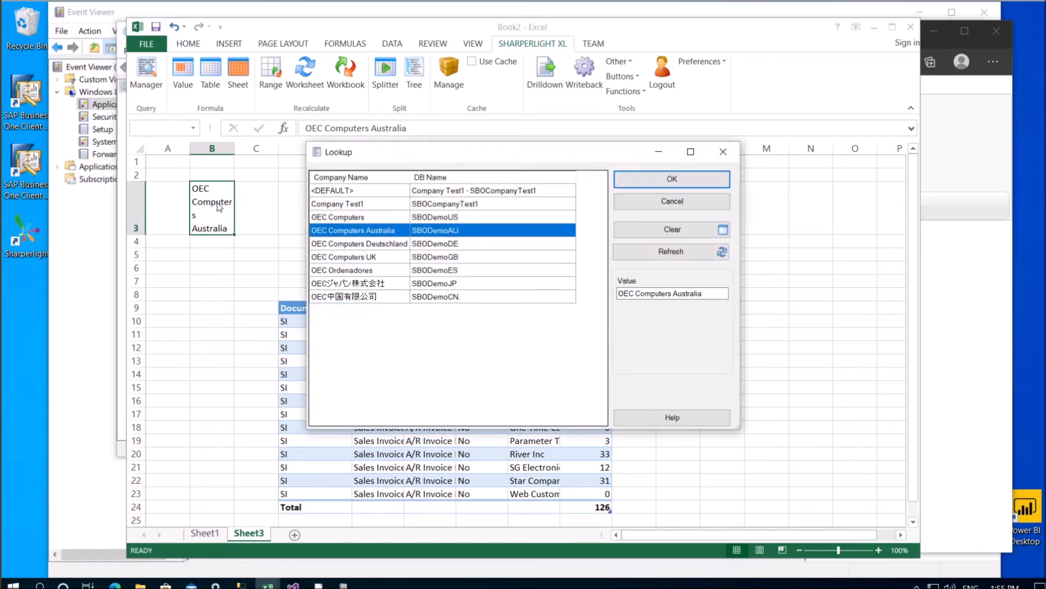
pyautogui.doubleClick(387, 260)
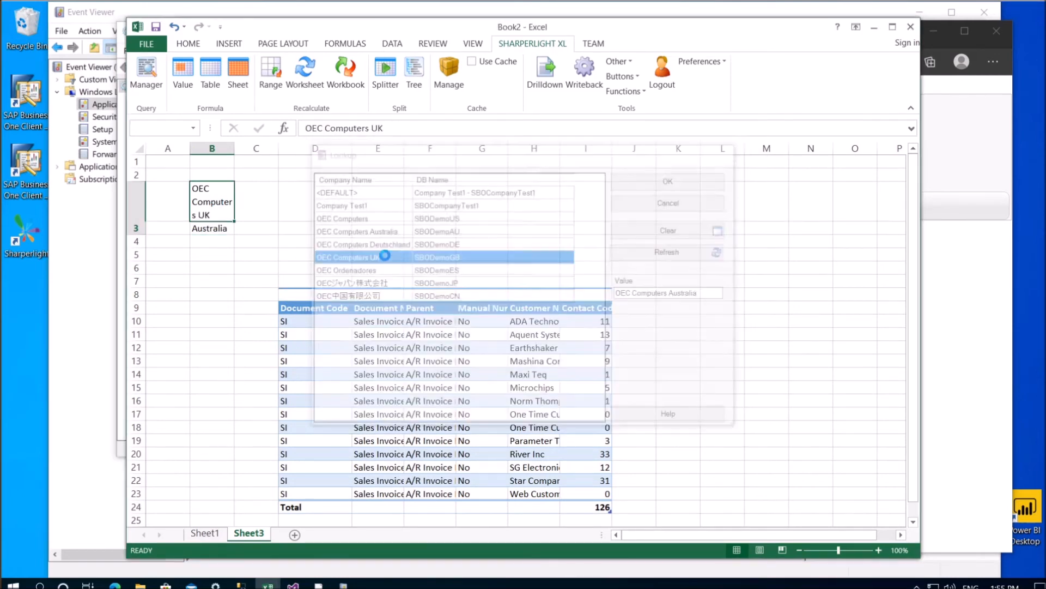
pyautogui.doubleClick(218, 206)
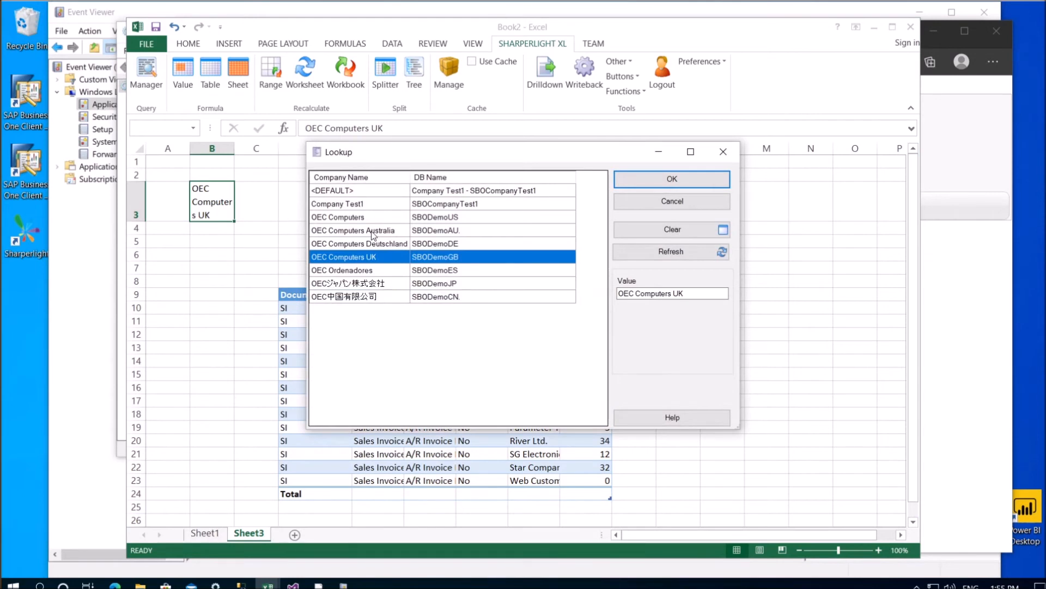
pyautogui.keyDown('ctrl'); pyautogui.click(372, 235); pyautogui.keyUp('ctrl')
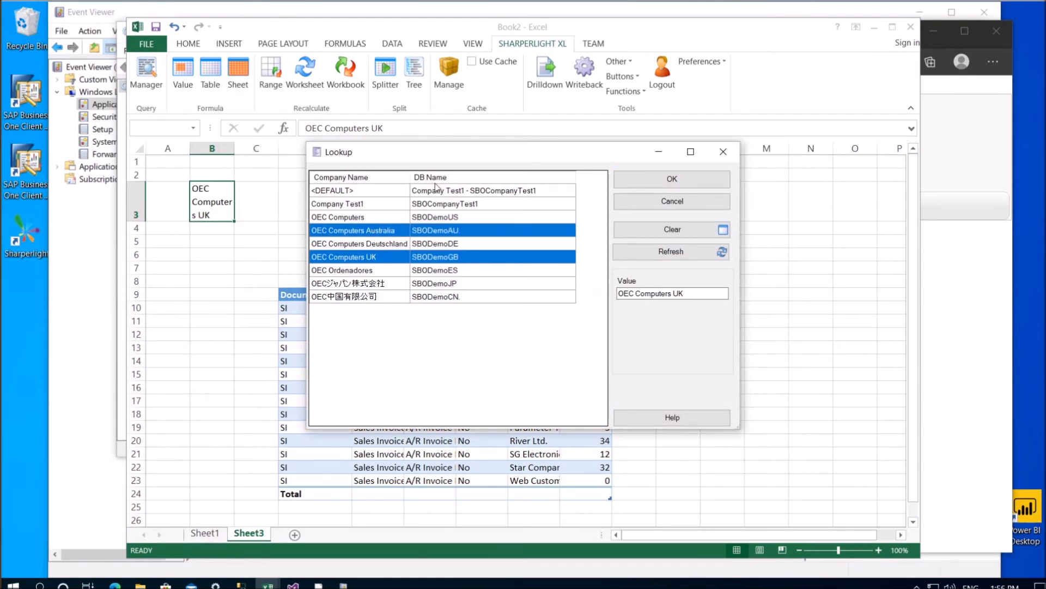
pyautogui.moveTo(467, 150); pyautogui.dragTo(803, 166)
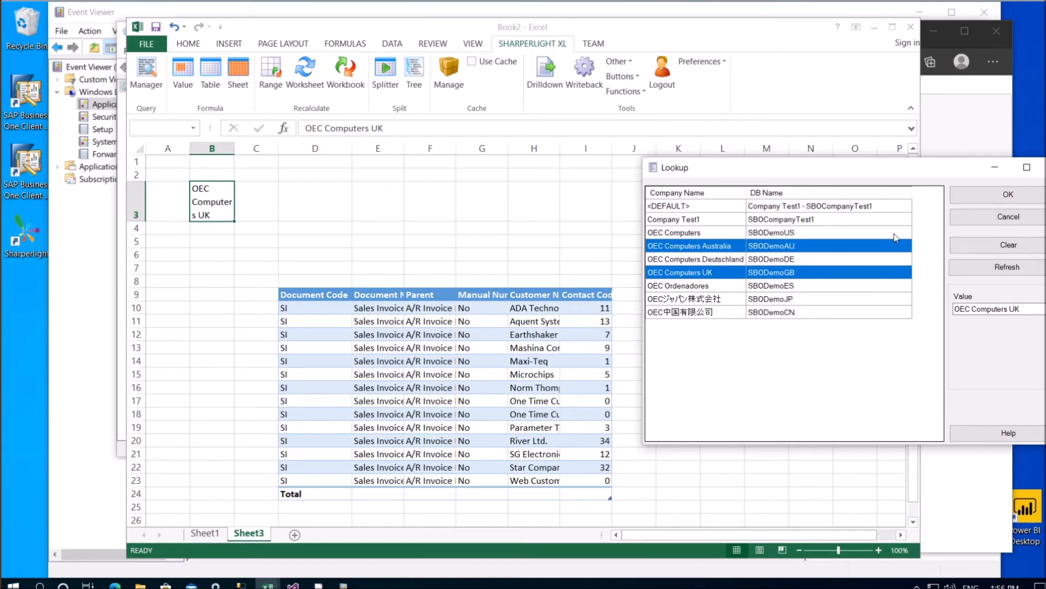
pyautogui.click(961, 199)
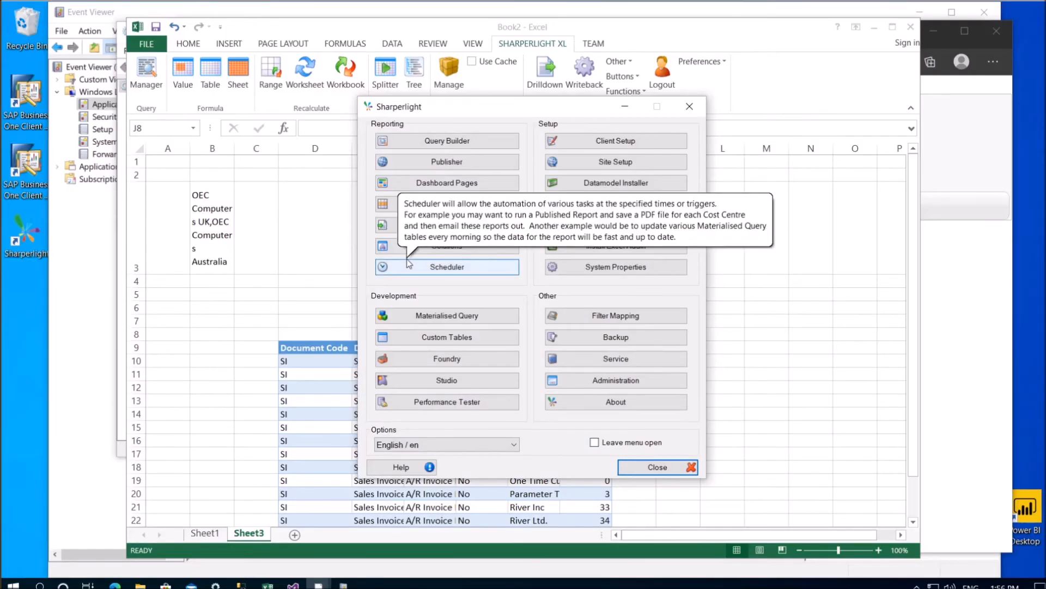
# Open the Scheduler and search 'tra' to list only the Training tasks
pyautogui.click(409, 264)
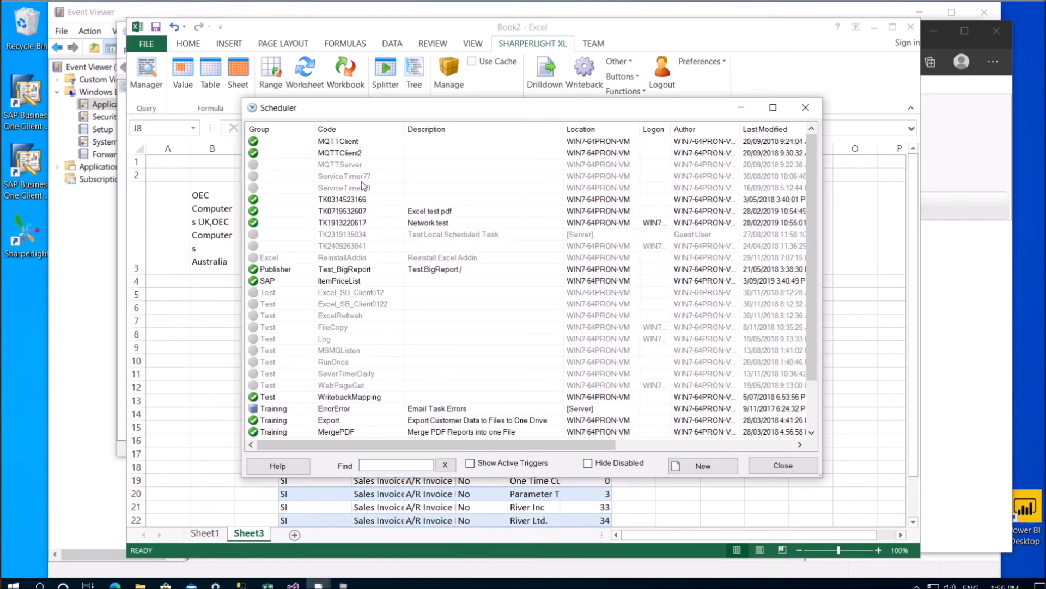
pyautogui.click(396, 464)
pyautogui.write('training')
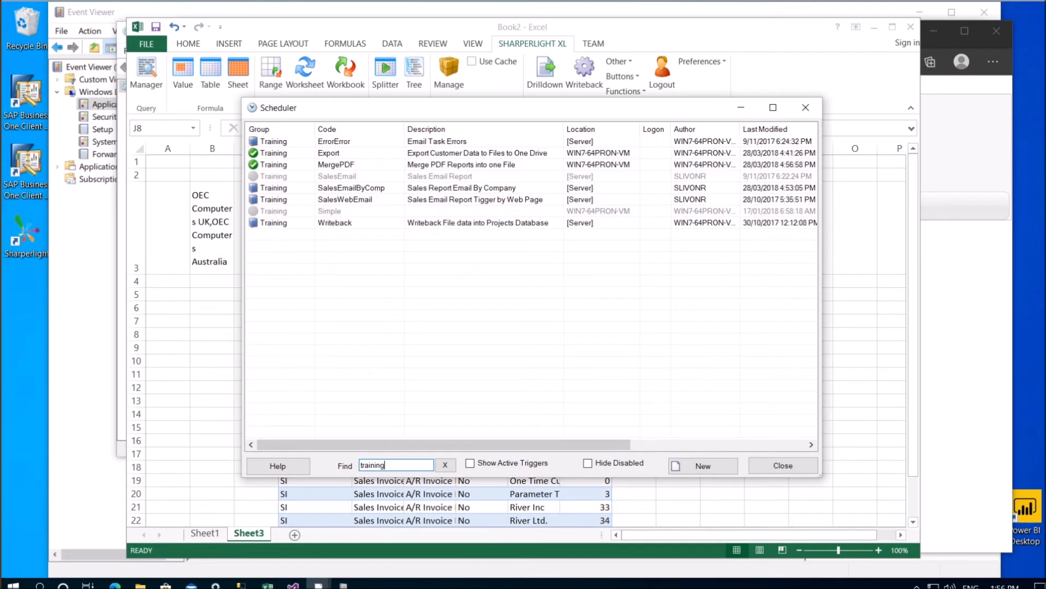
# Open the SalesEmailByComp task and inspect its Query Combinations and Publisher Save As PDF actions
pyautogui.doubleClick(378, 191)
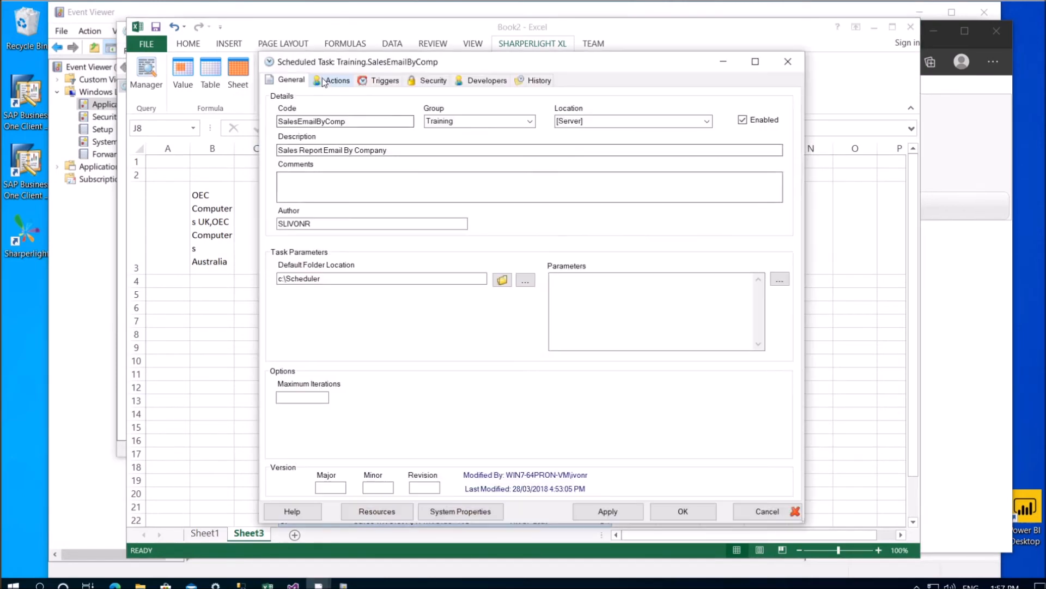
pyautogui.click(326, 81)
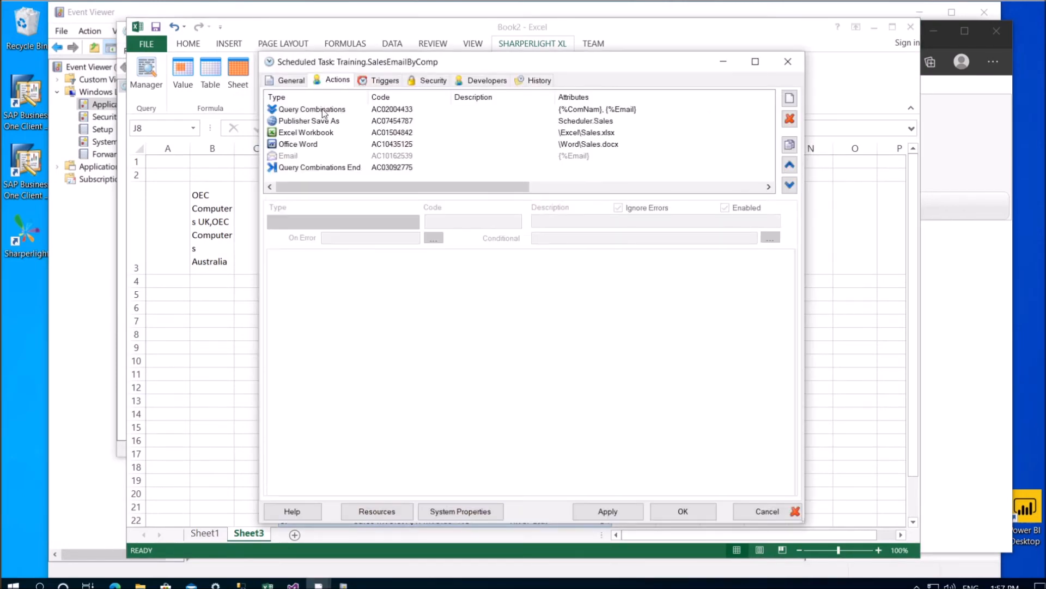
pyautogui.click(324, 111)
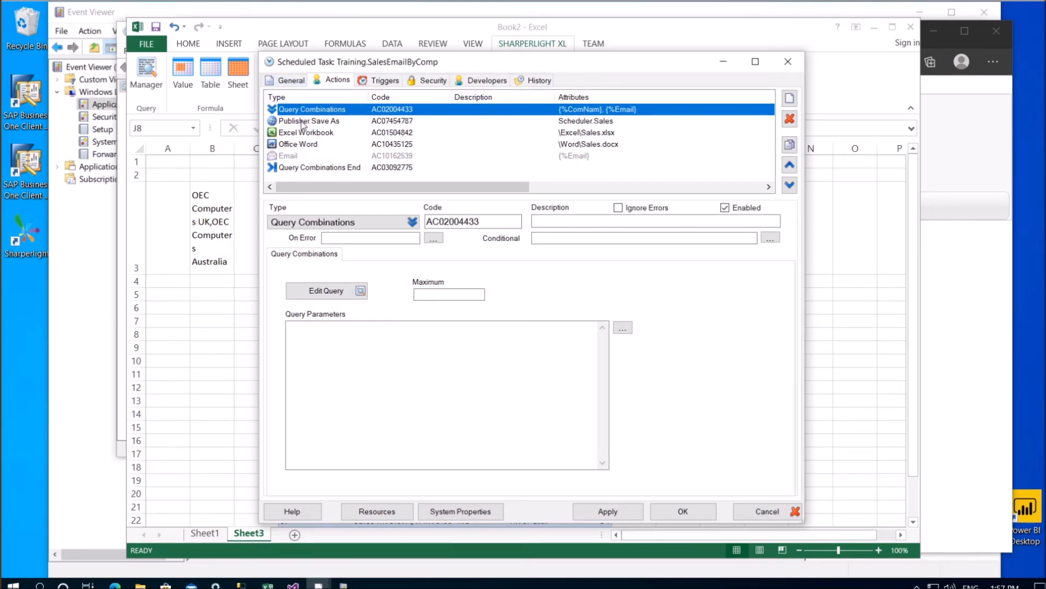
pyautogui.click(303, 123)
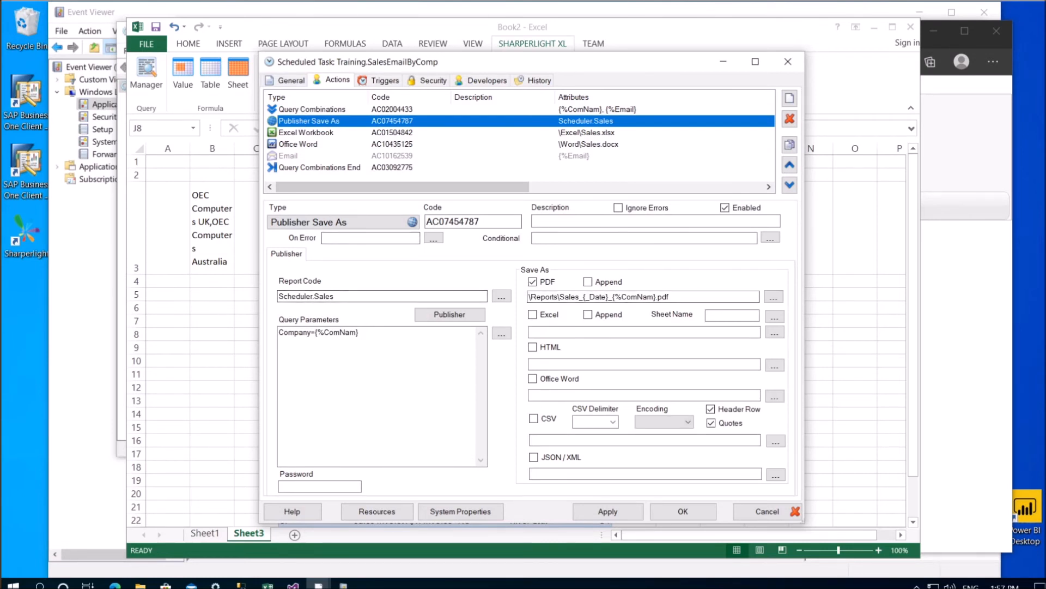
pyautogui.click(668, 296)
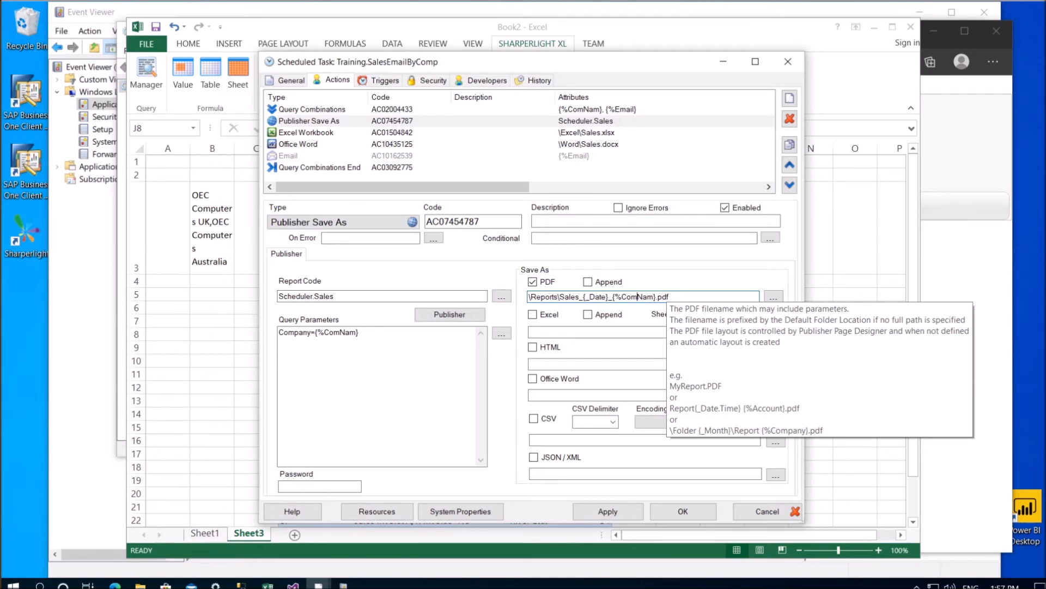
# Review the Email and Office Word actions, cancel the task unchanged, and create a new scheduled task
pyautogui.click(321, 157)
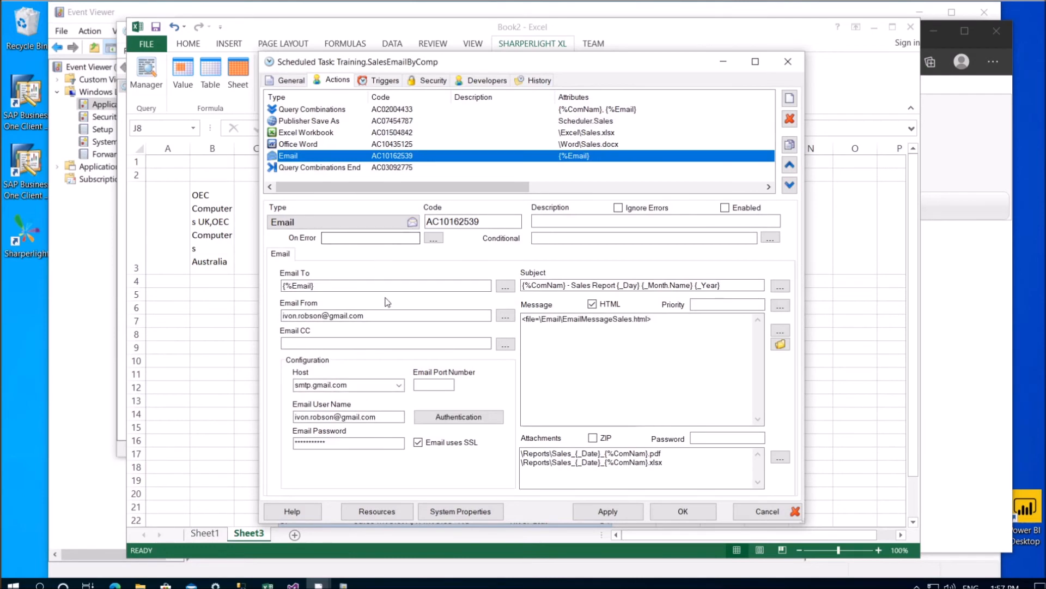
pyautogui.moveTo(653, 320); pyautogui.dragTo(521, 320)
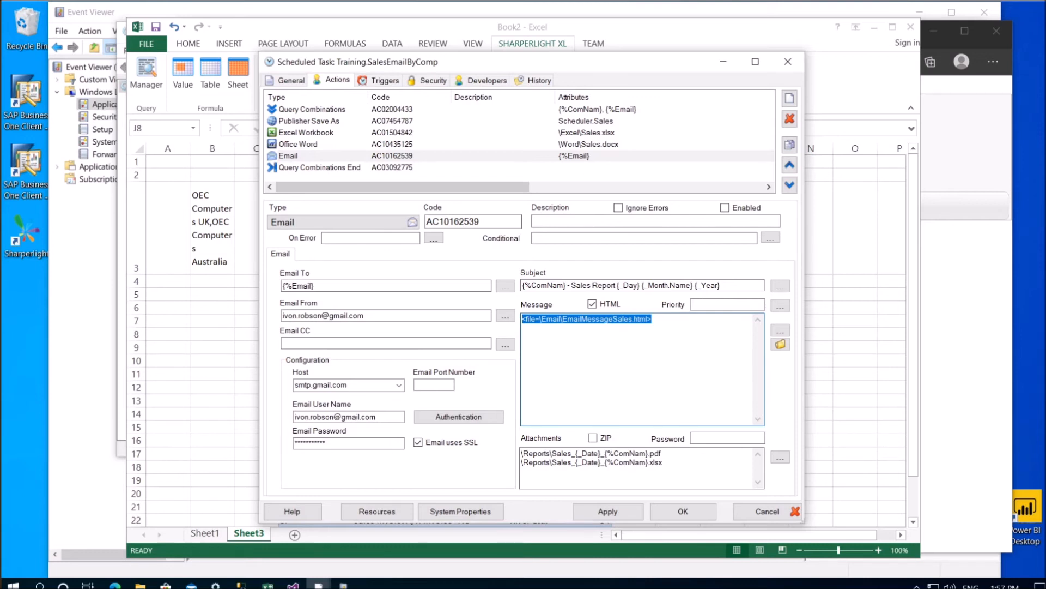
pyautogui.moveTo(662, 462); pyautogui.dragTo(522, 462)
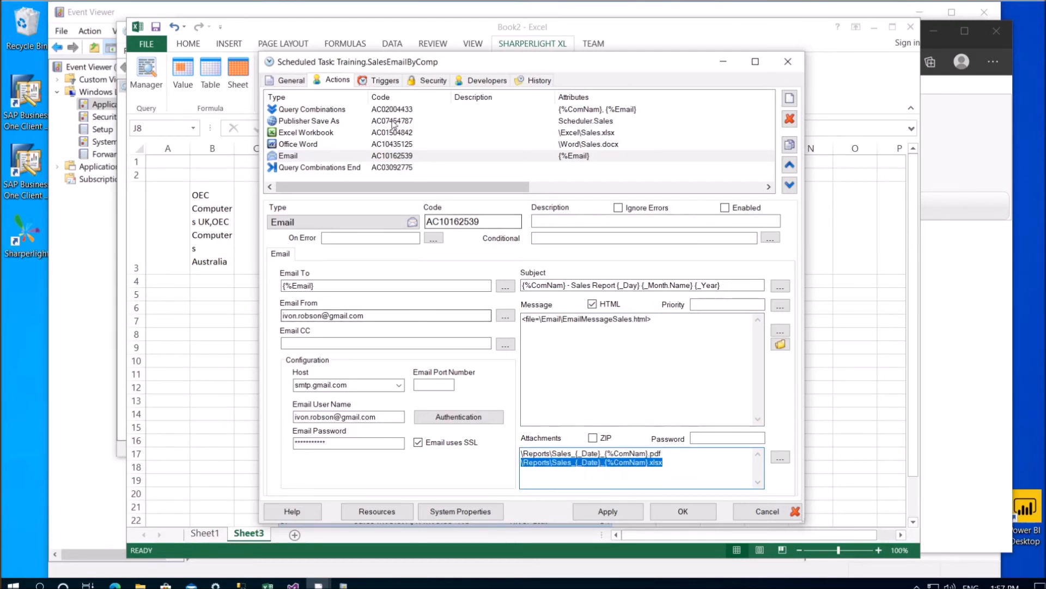
pyautogui.click(390, 144)
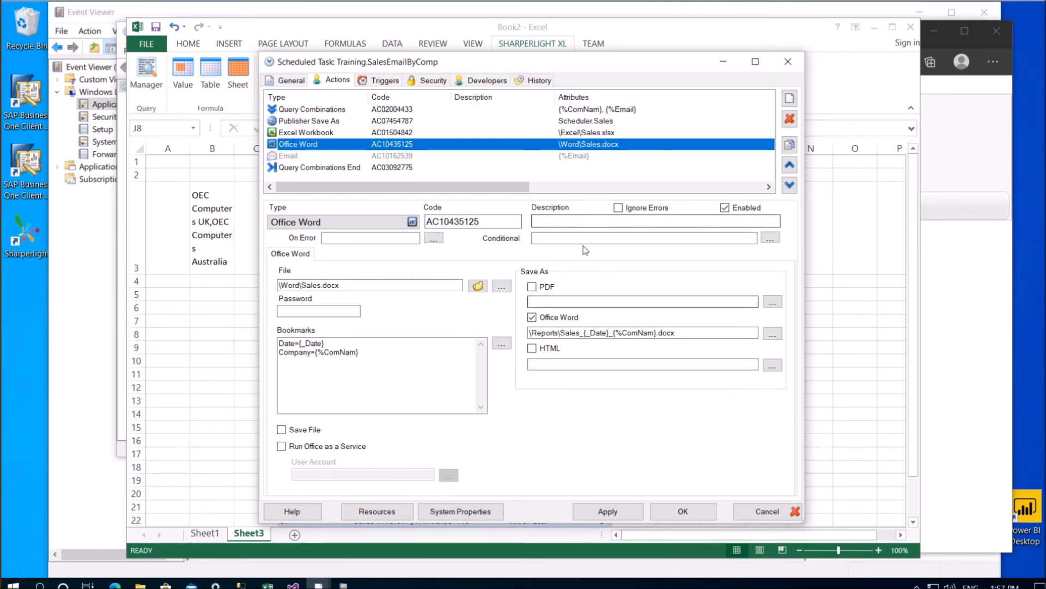
pyautogui.click(767, 510)
pyautogui.click(708, 470)
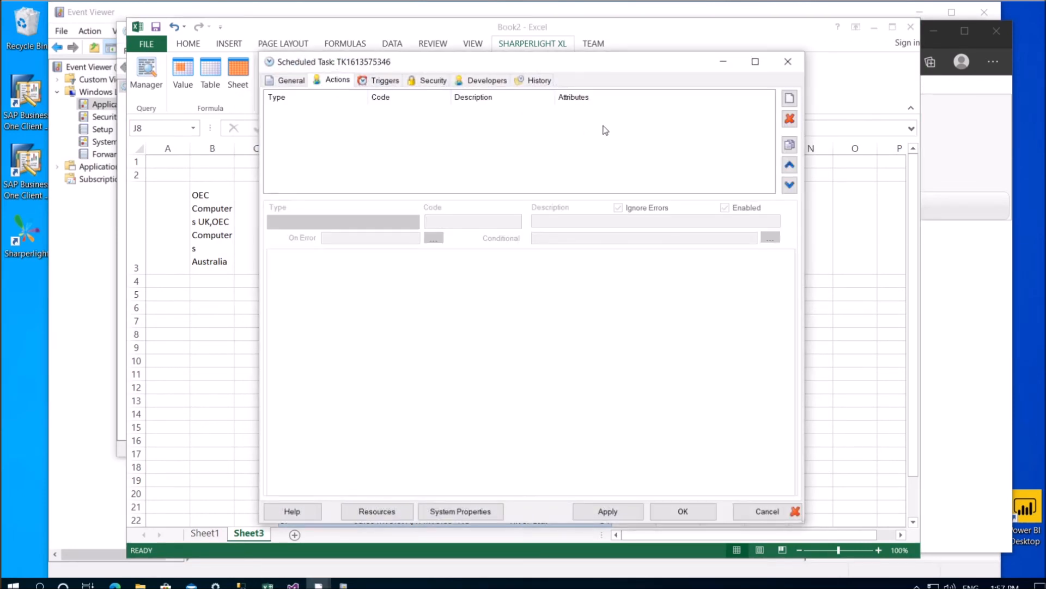
# Add a Writeback action targeting SAP Business One, company OEC Computers Australia
pyautogui.click(790, 99)
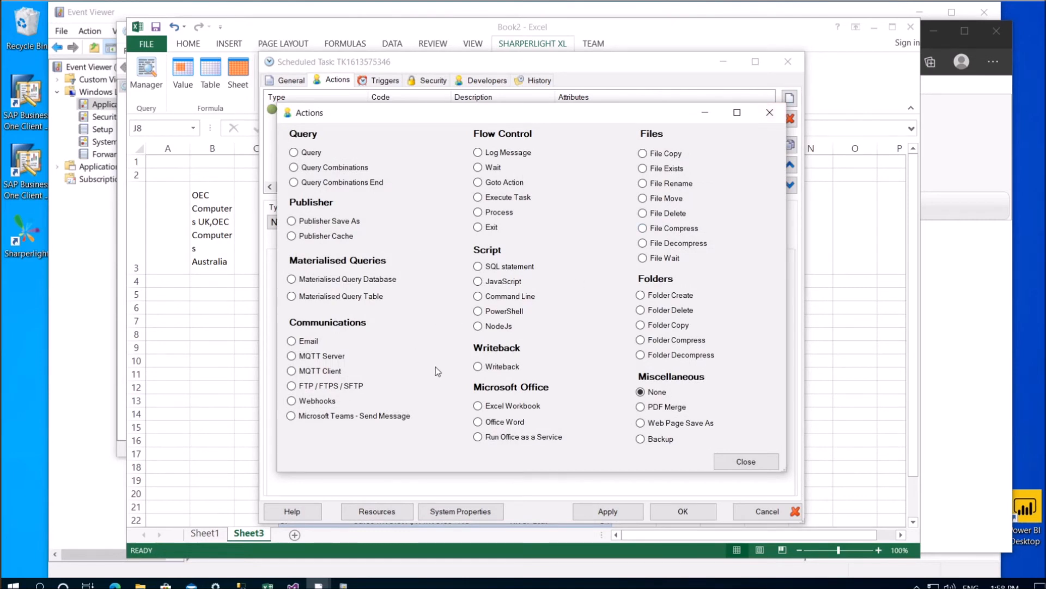
pyautogui.moveTo(490, 373)
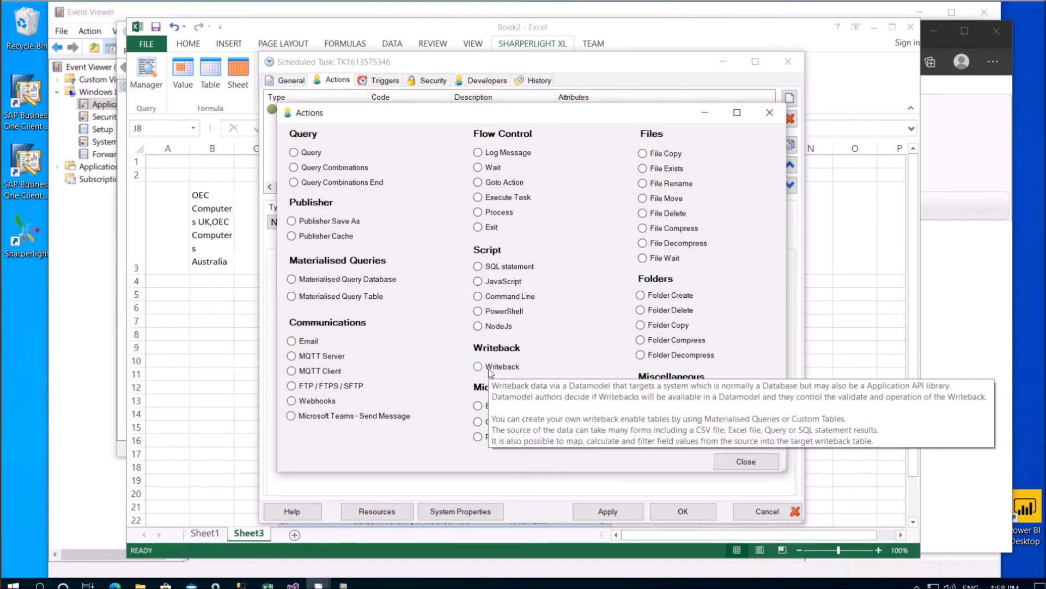
pyautogui.click(489, 371)
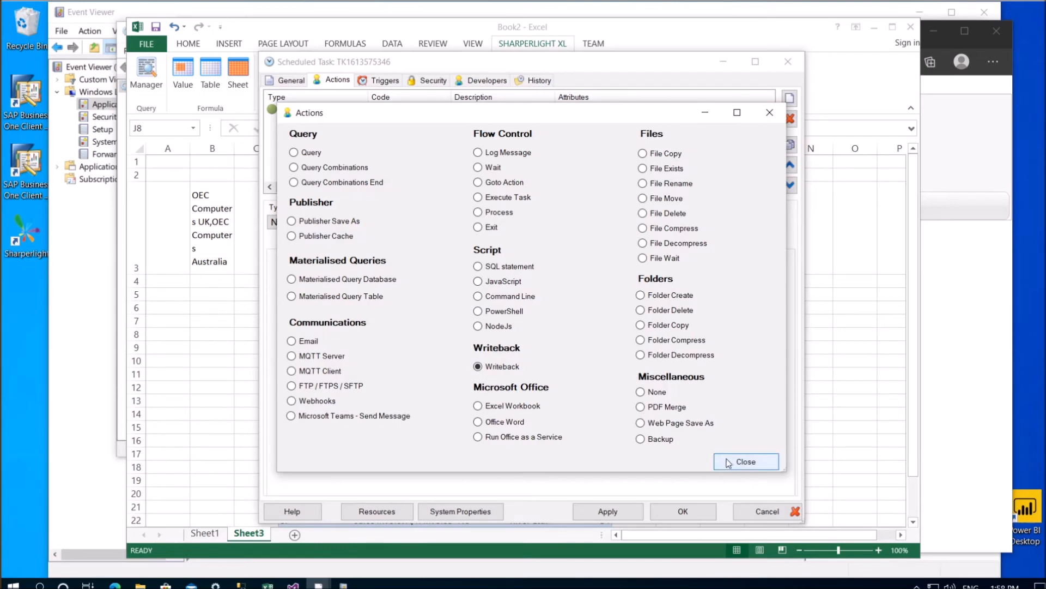
pyautogui.click(732, 465)
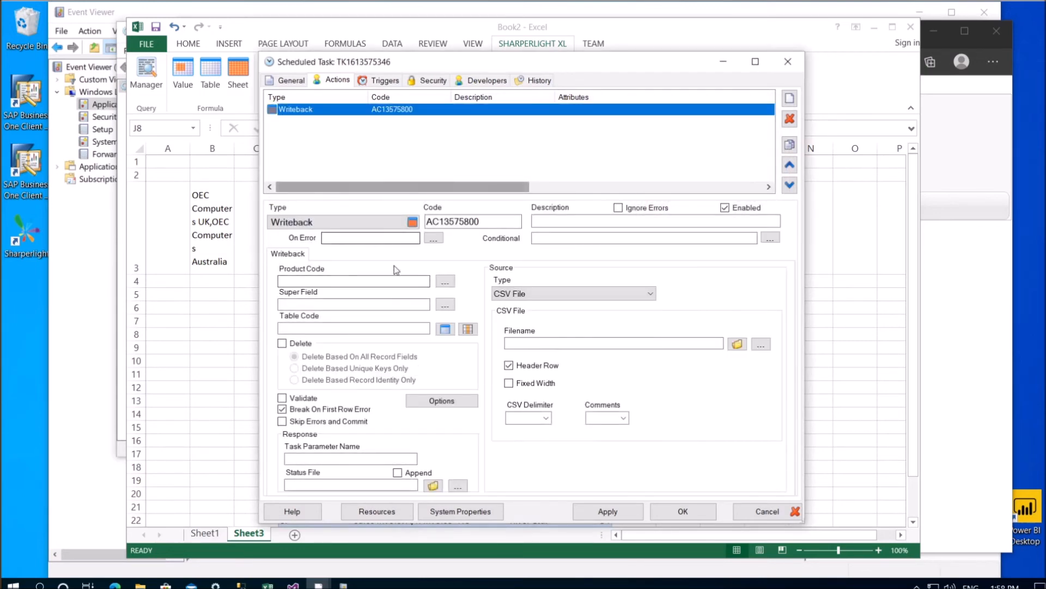
pyautogui.click(445, 281)
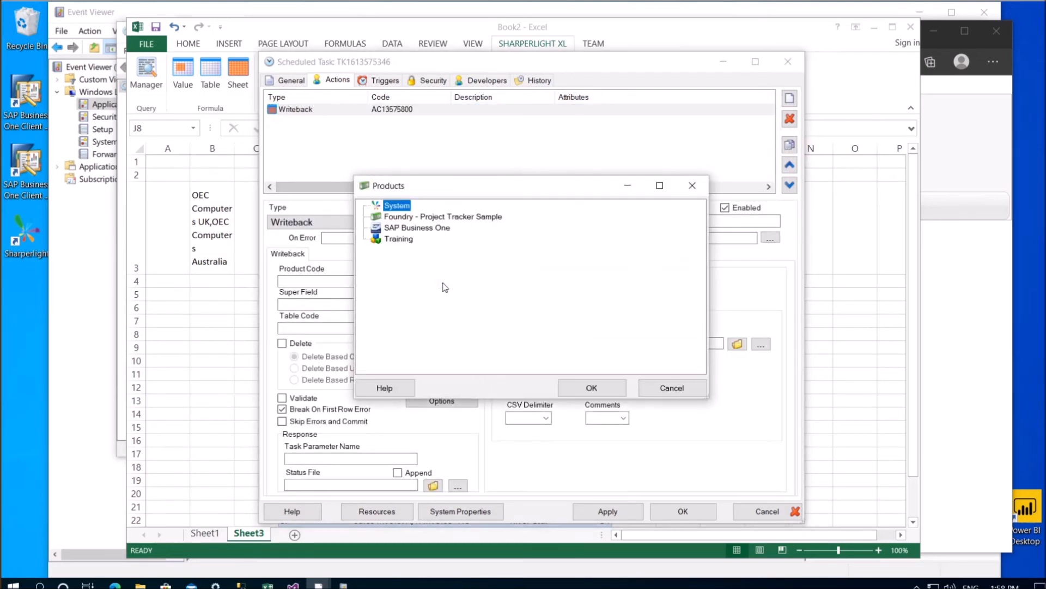
pyautogui.doubleClick(418, 228)
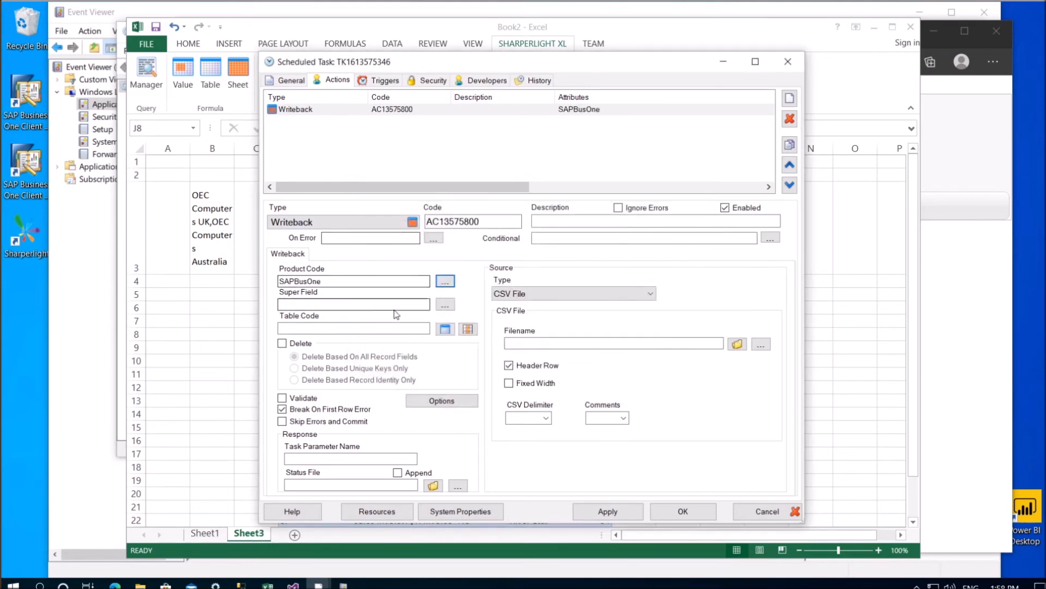
pyautogui.click(445, 304)
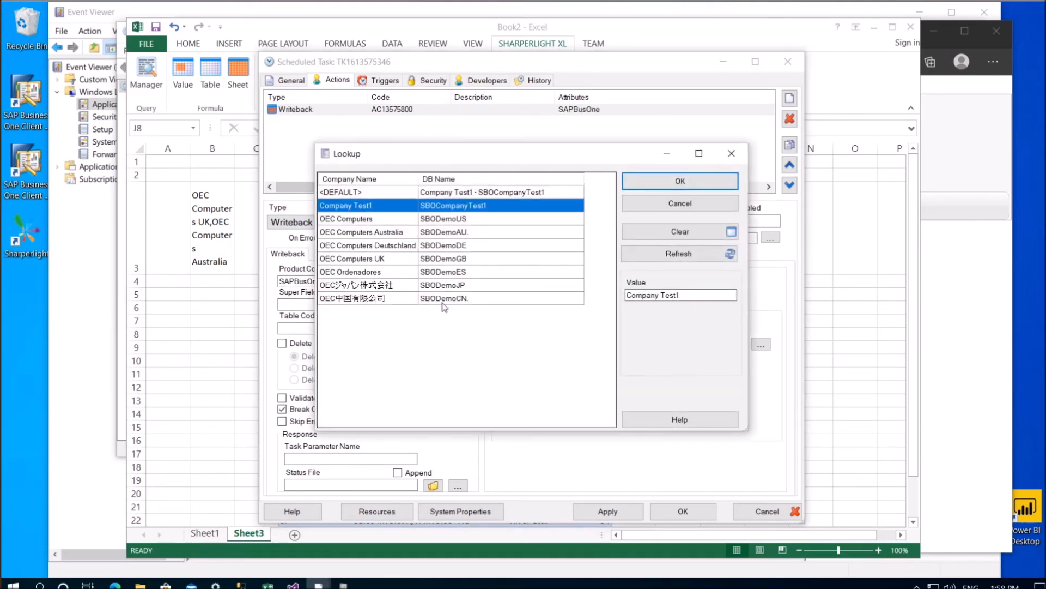
pyautogui.doubleClick(398, 232)
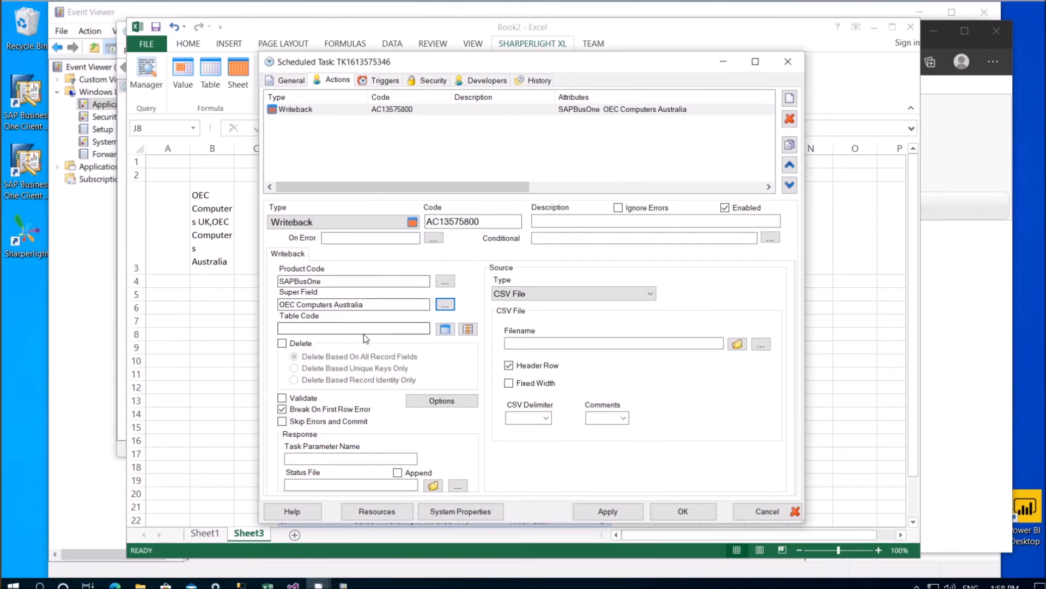
# Search 'pric' and set the writeback table to Price Lists (OPLNwb)
pyautogui.click(444, 328)
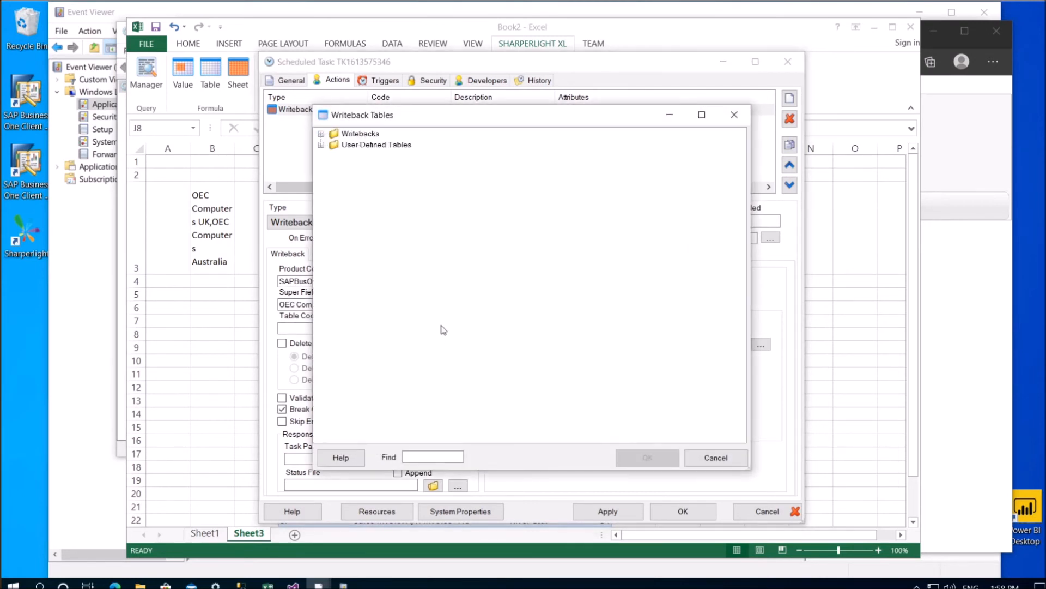
pyautogui.click(326, 137)
pyautogui.click(422, 456)
pyautogui.write('pric')
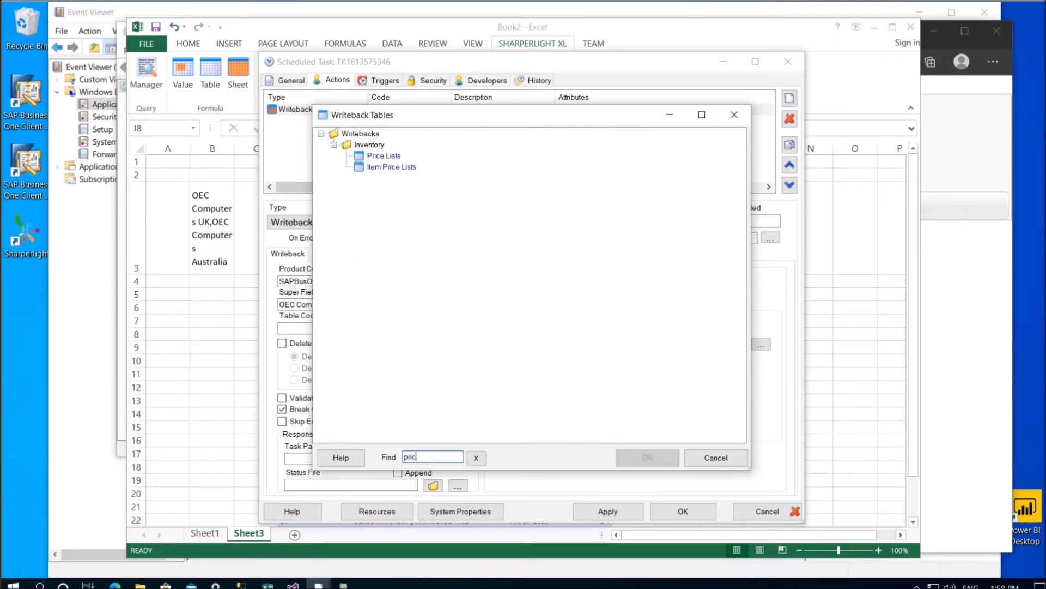
pyautogui.doubleClick(388, 157)
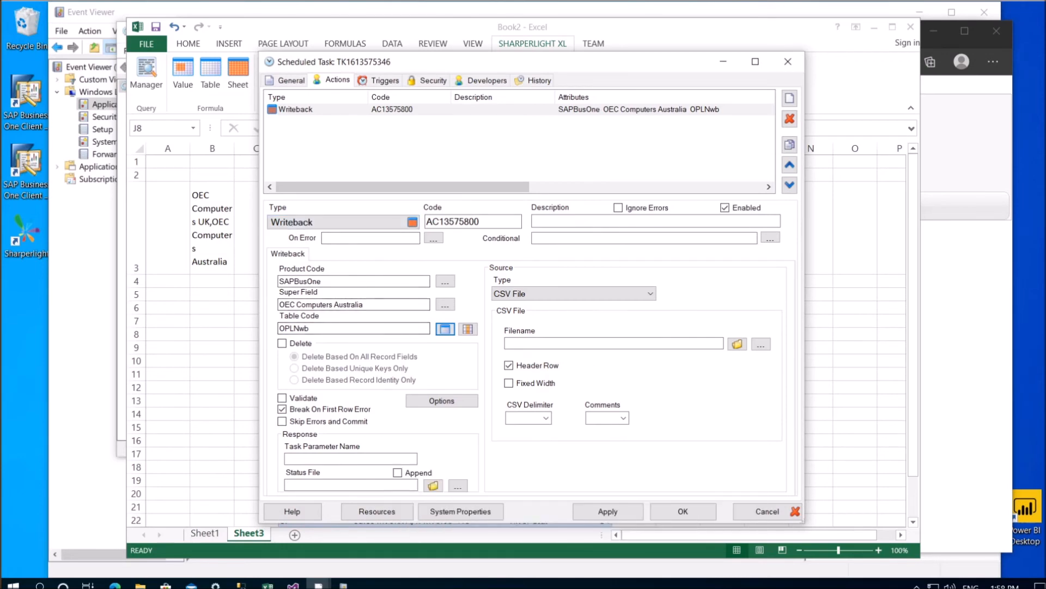
pyautogui.click(445, 329)
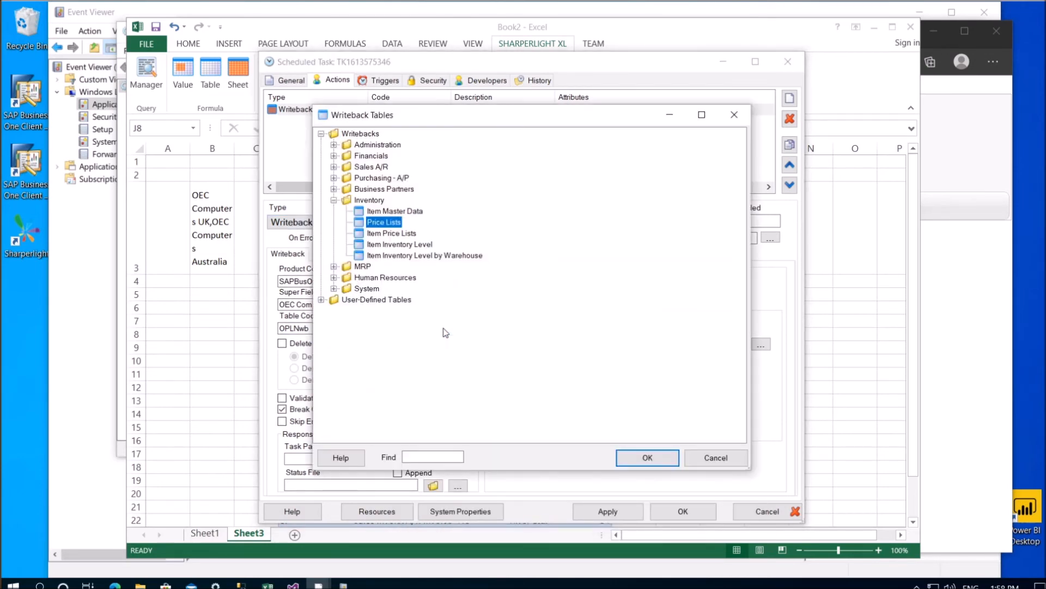
pyautogui.click(706, 451)
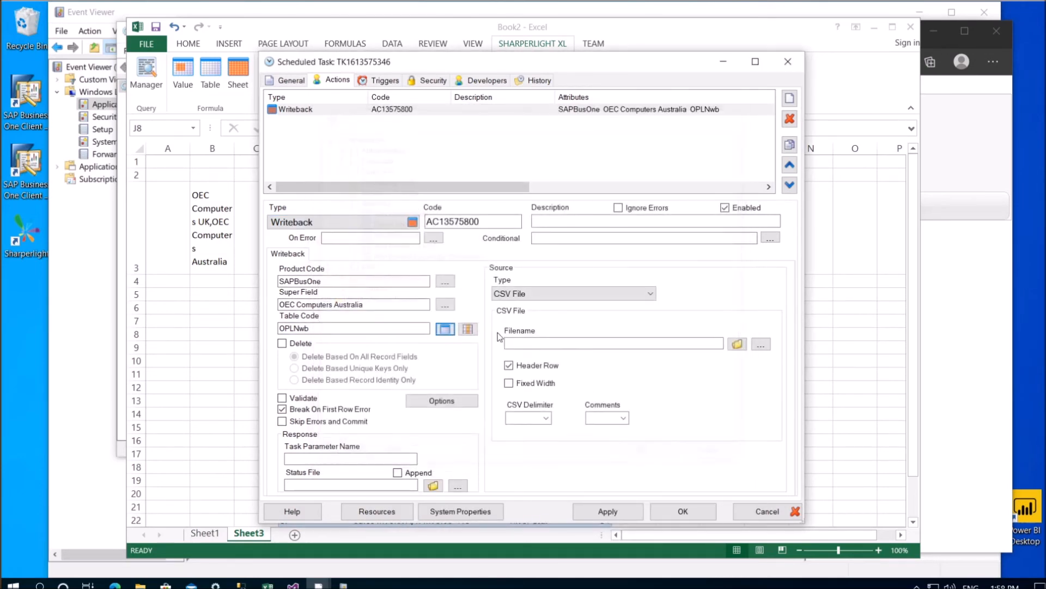
# Review the OPLNwb field mapping without changes and view the data source type choices
pyautogui.click(469, 330)
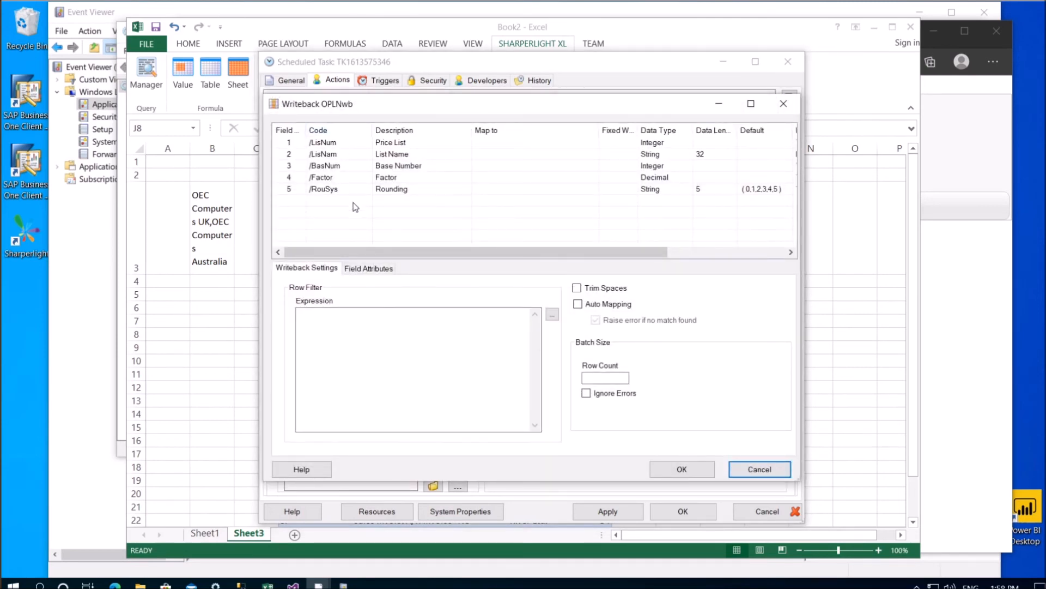
pyautogui.click(362, 270)
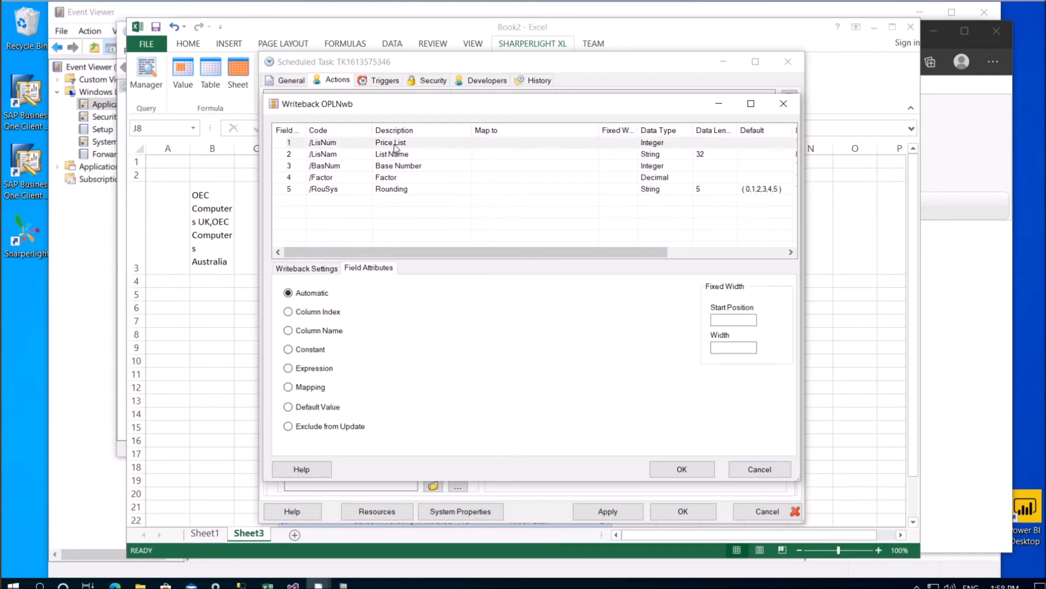
pyautogui.click(394, 145)
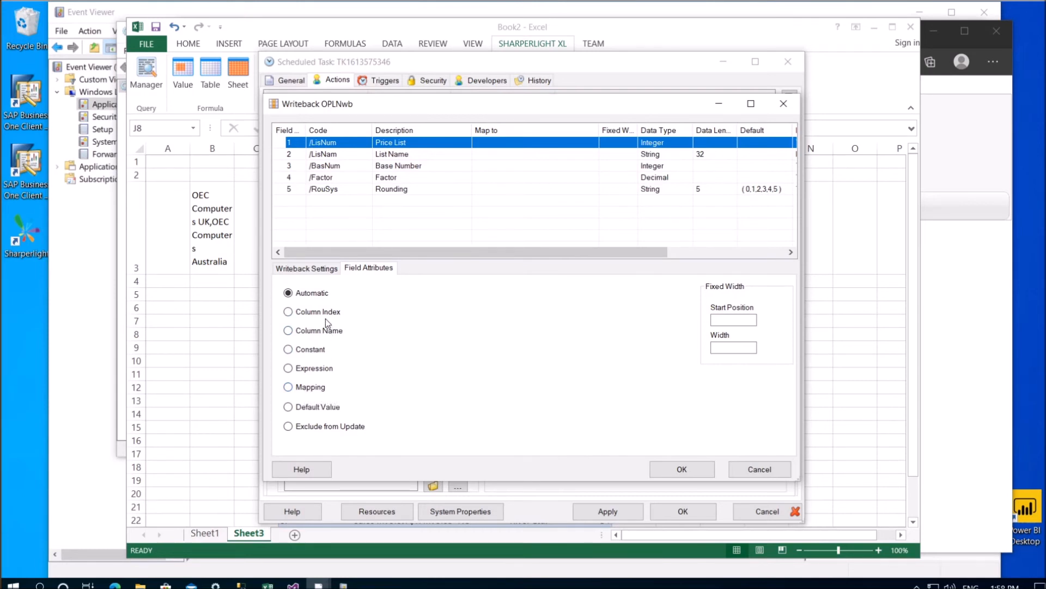
pyautogui.click(766, 472)
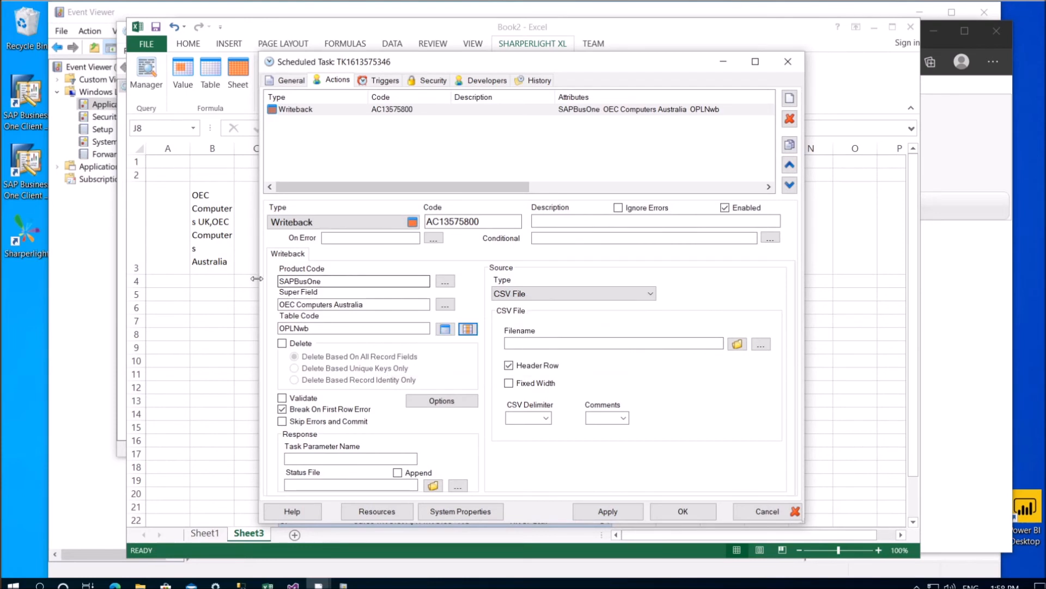
pyautogui.click(570, 295)
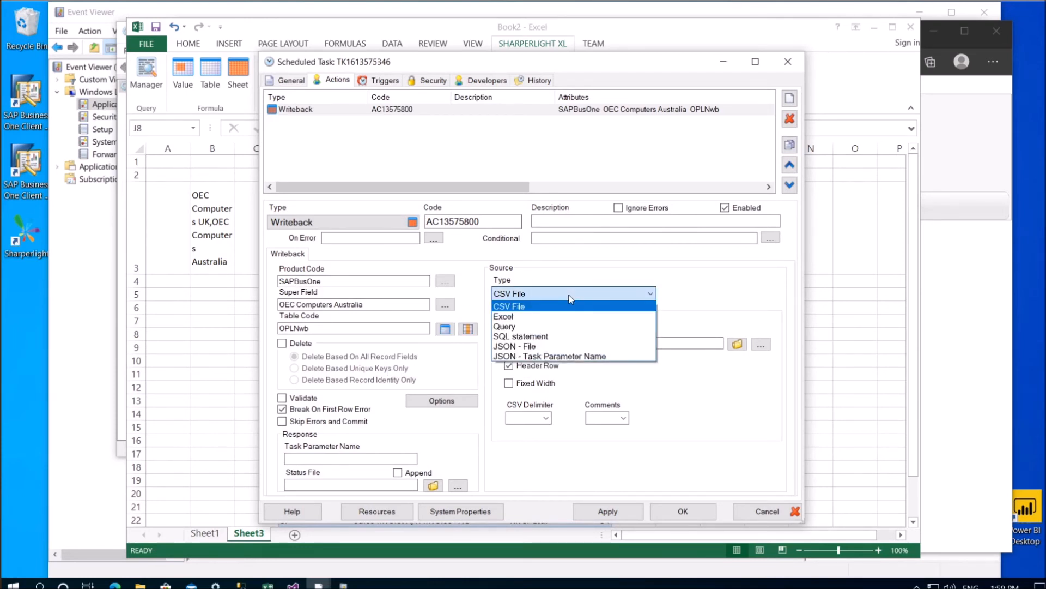
pyautogui.click(513, 326)
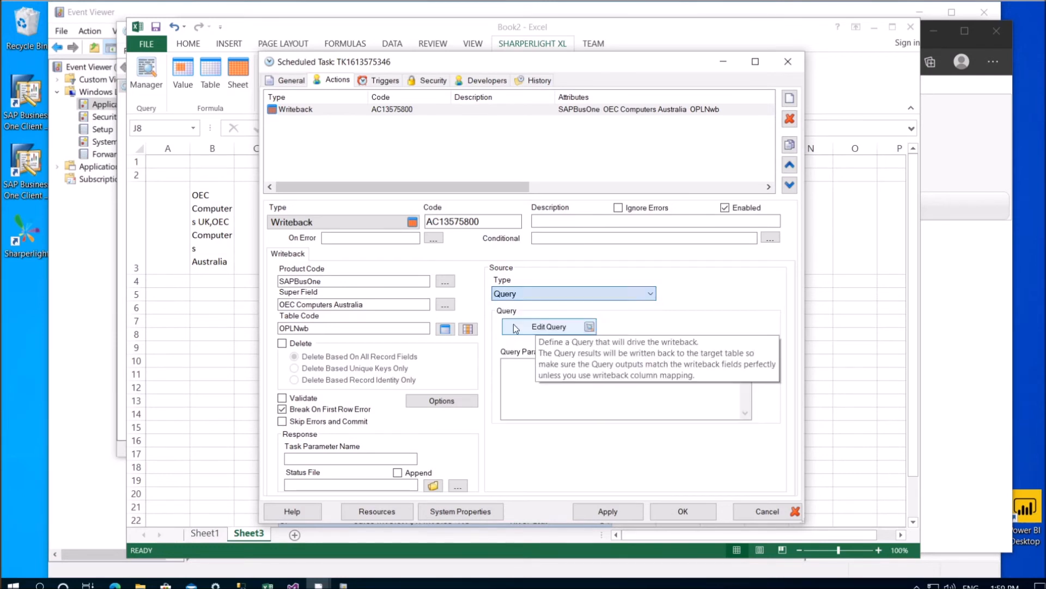
pyautogui.click(572, 327)
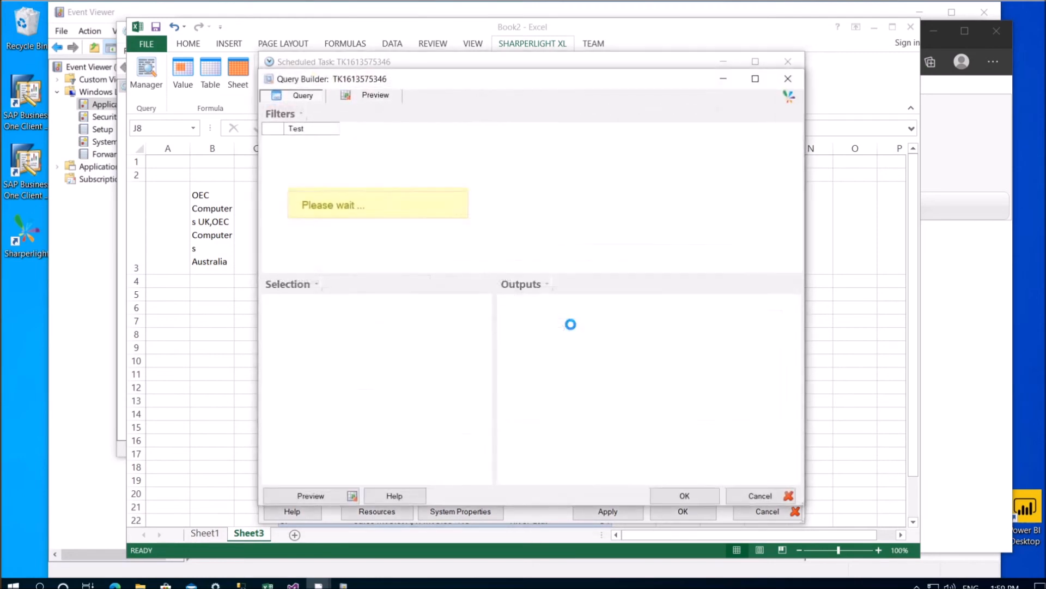
pyautogui.moveTo(420, 78); pyautogui.dragTo(661, 93)
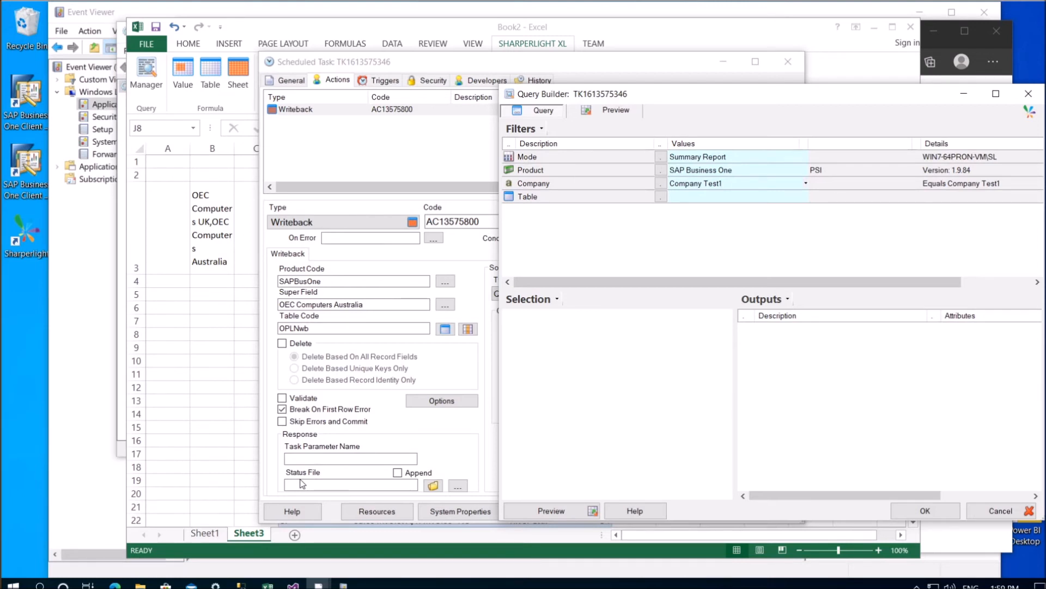
pyautogui.click(661, 170)
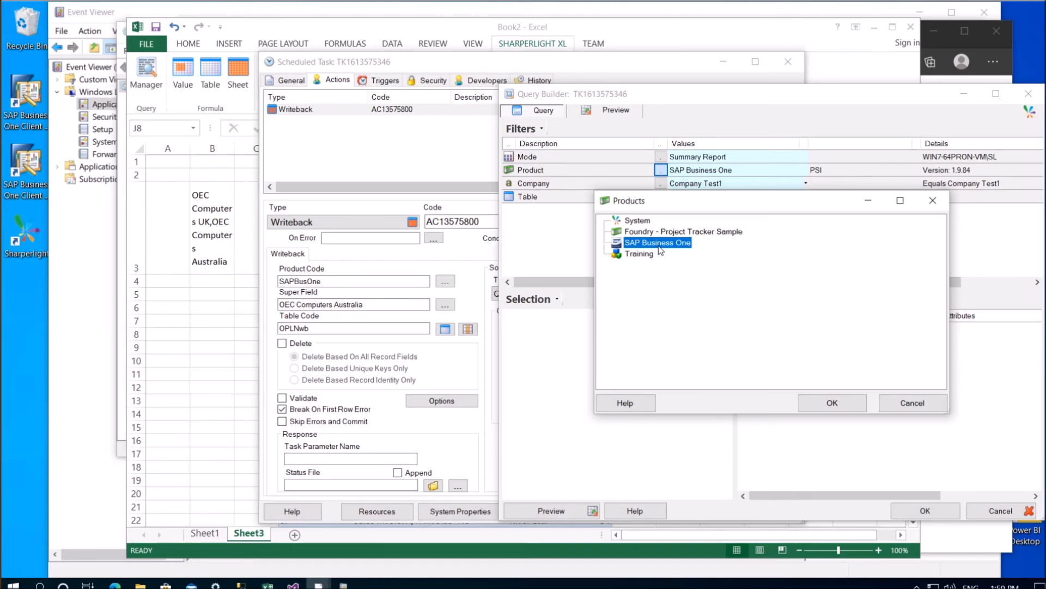
pyautogui.click(914, 406)
pyautogui.click(995, 512)
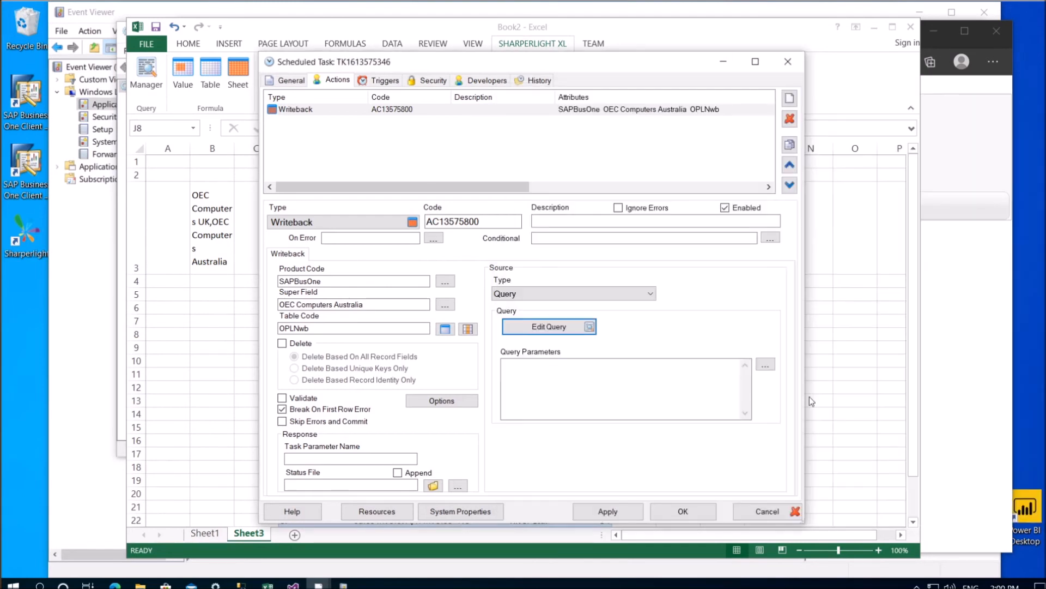
pyautogui.click(575, 303)
# Switch the source back to CSV File, then add an FTP / FTPS / SFTP action above the Writeback action
pyautogui.click(533, 310)
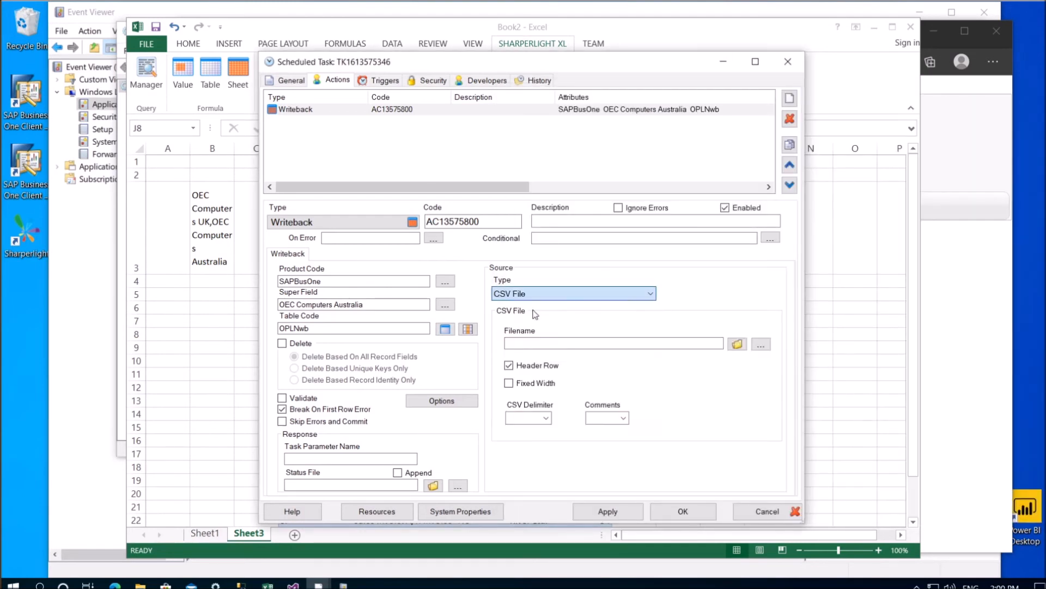
pyautogui.click(561, 343)
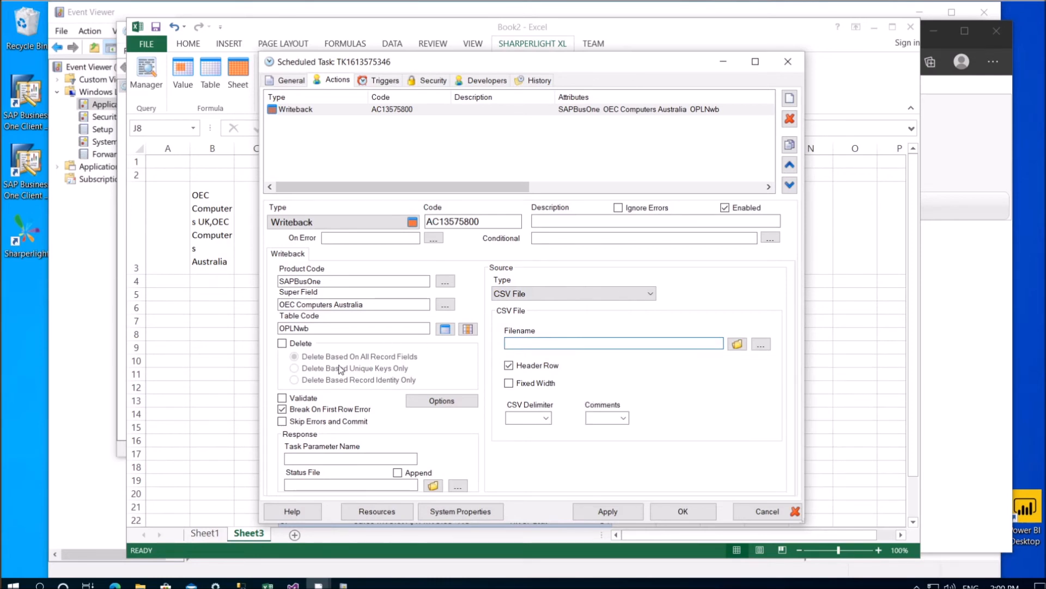
pyautogui.click(788, 100)
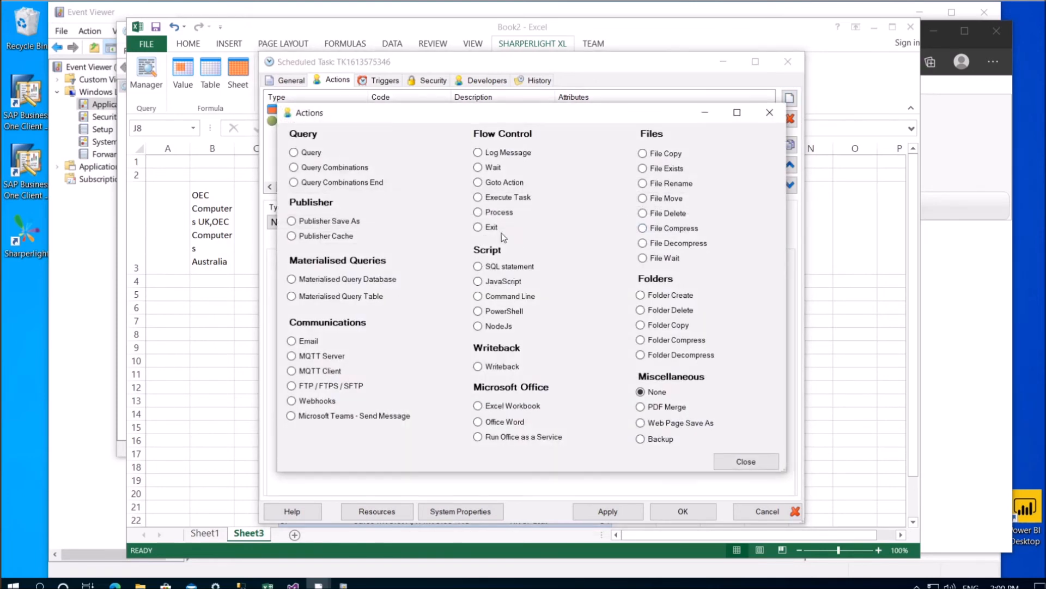
pyautogui.click(315, 385)
pyautogui.click(744, 461)
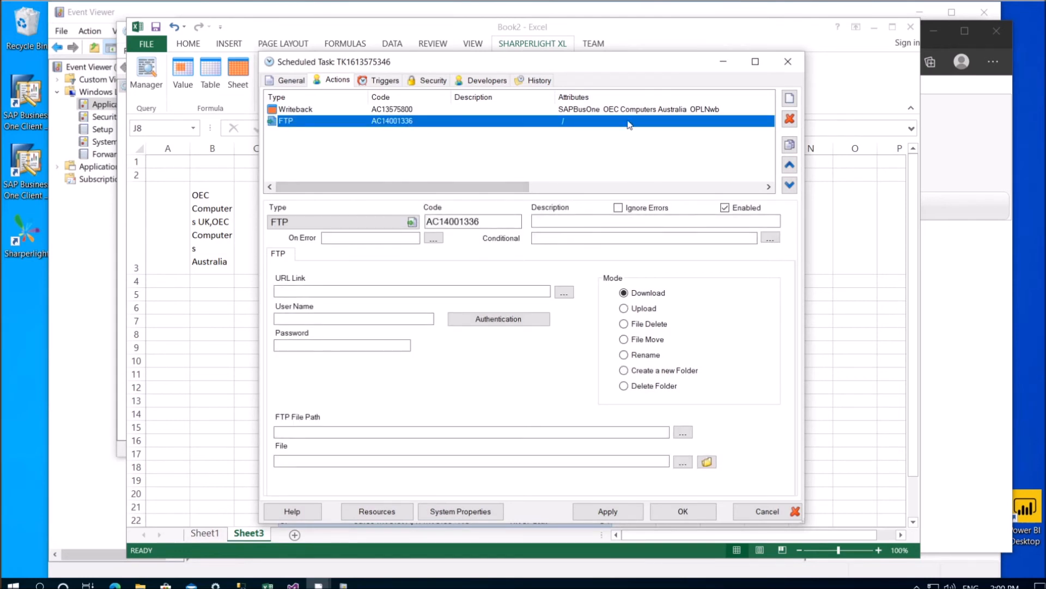
pyautogui.click(788, 167)
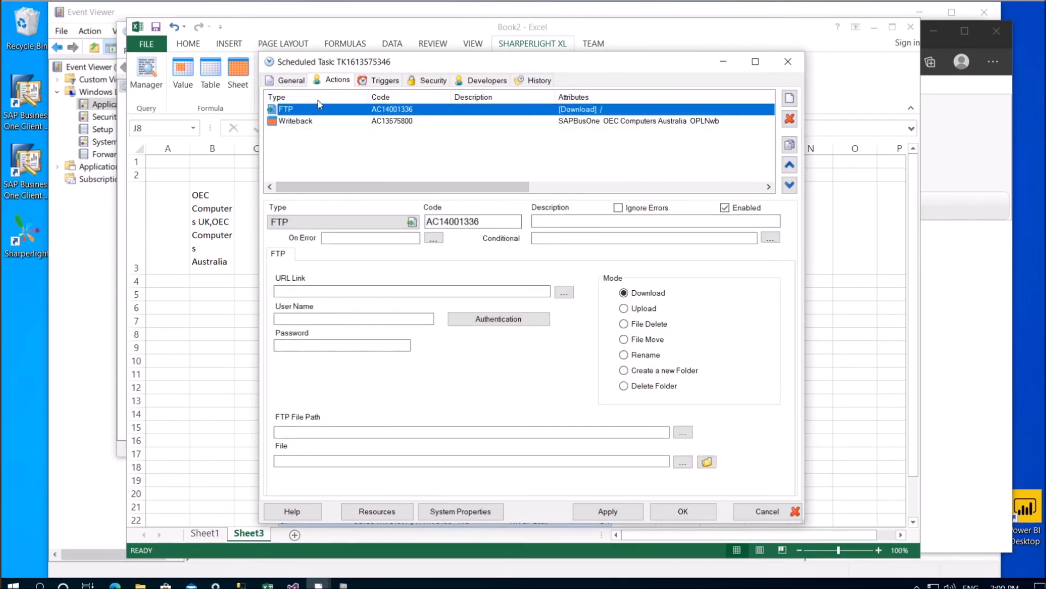
# Review the Writeback action's settings and add a Microsoft Teams - Send Message action
pyautogui.click(449, 121)
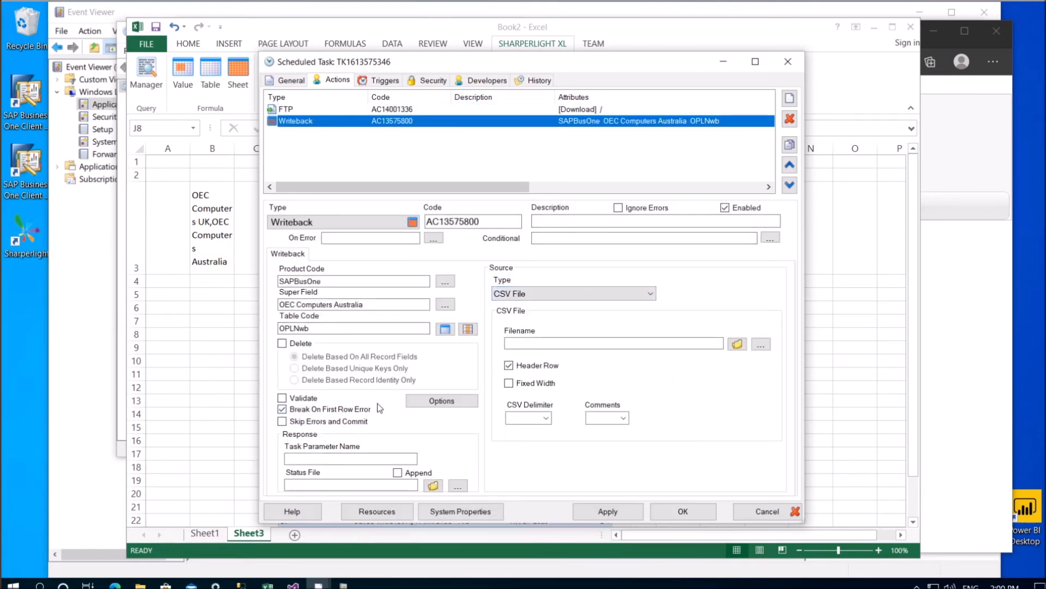
pyautogui.click(789, 98)
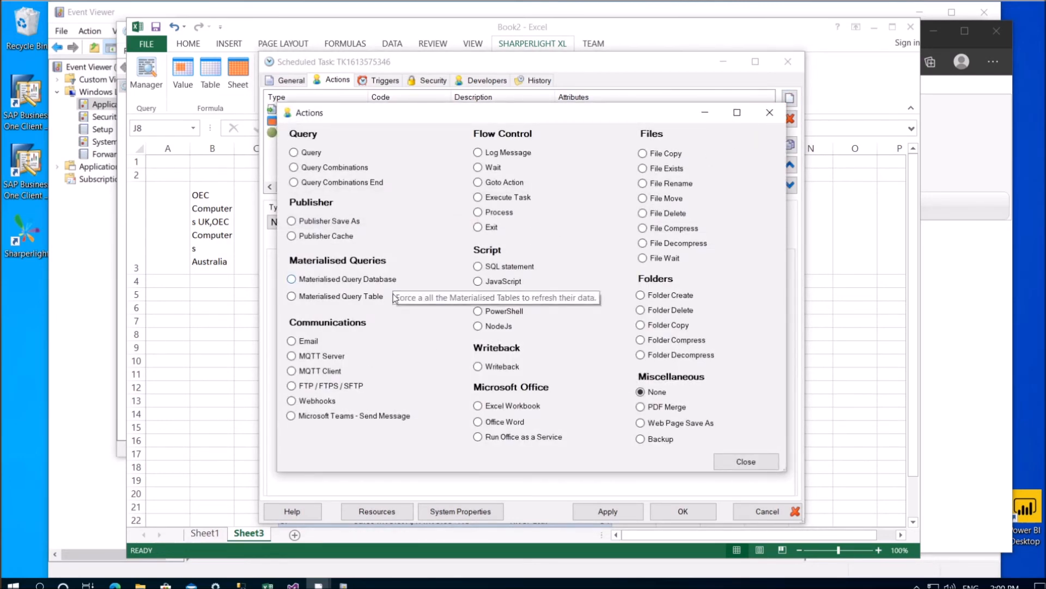
pyautogui.click(326, 416)
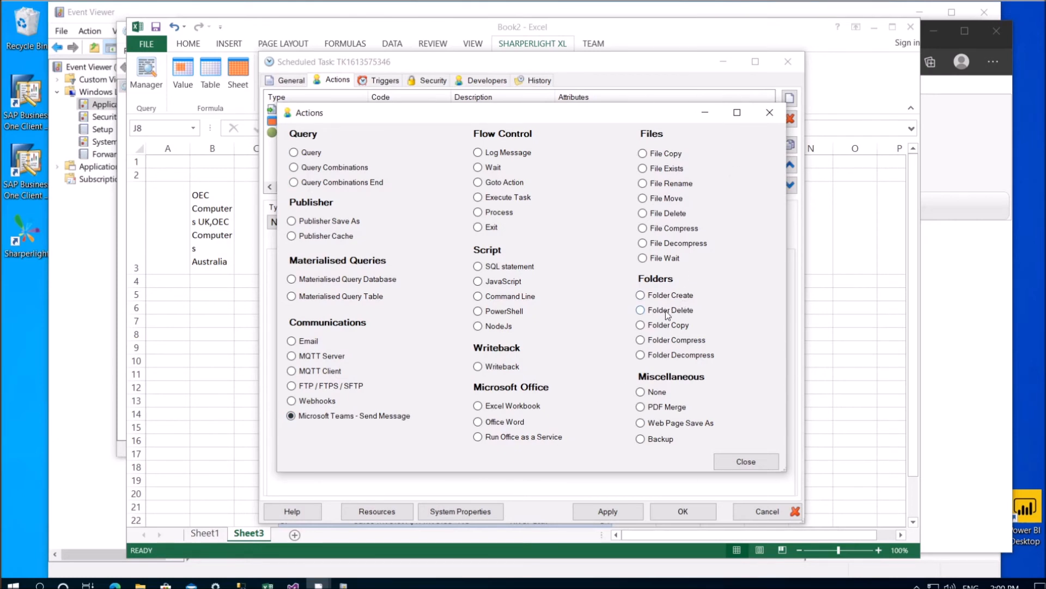
pyautogui.click(737, 460)
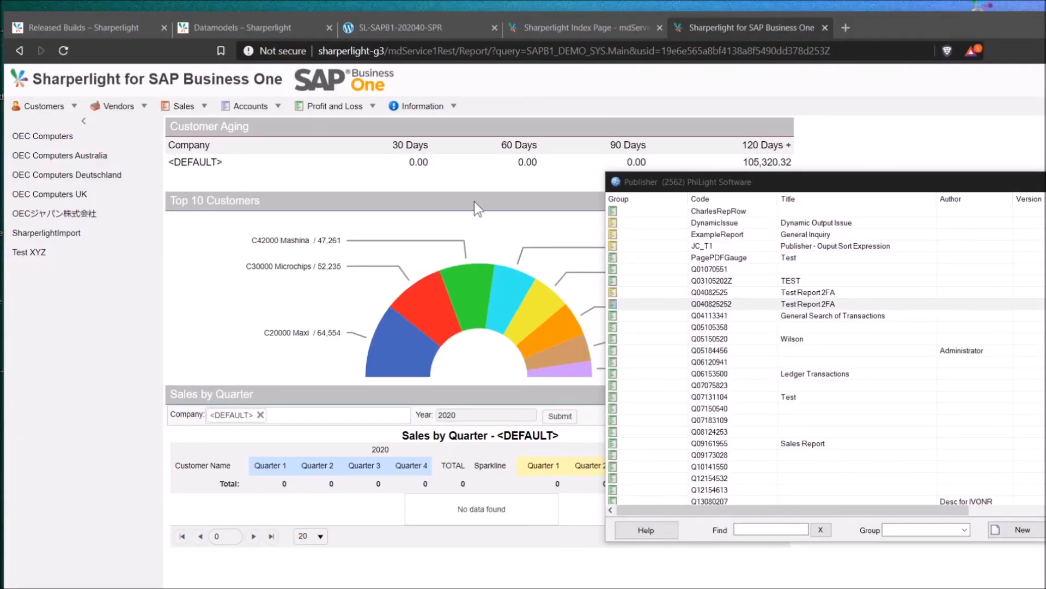
# Select query Q06120941 in the Publisher list, check its Export / Import options, then start a new published query
pyautogui.click(848, 318)
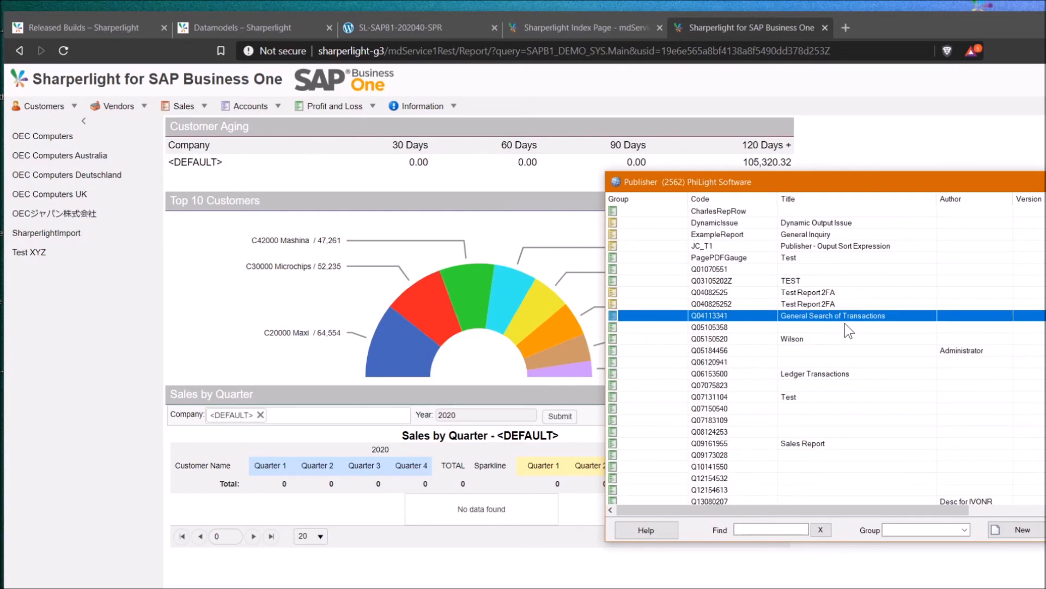
pyautogui.click(845, 362)
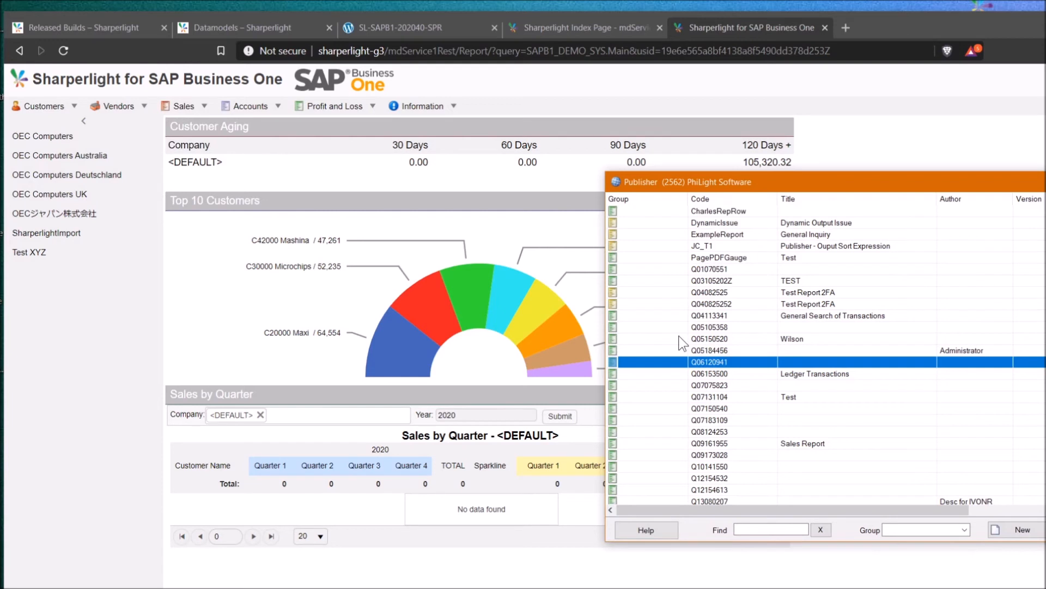
pyautogui.rightClick(688, 362)
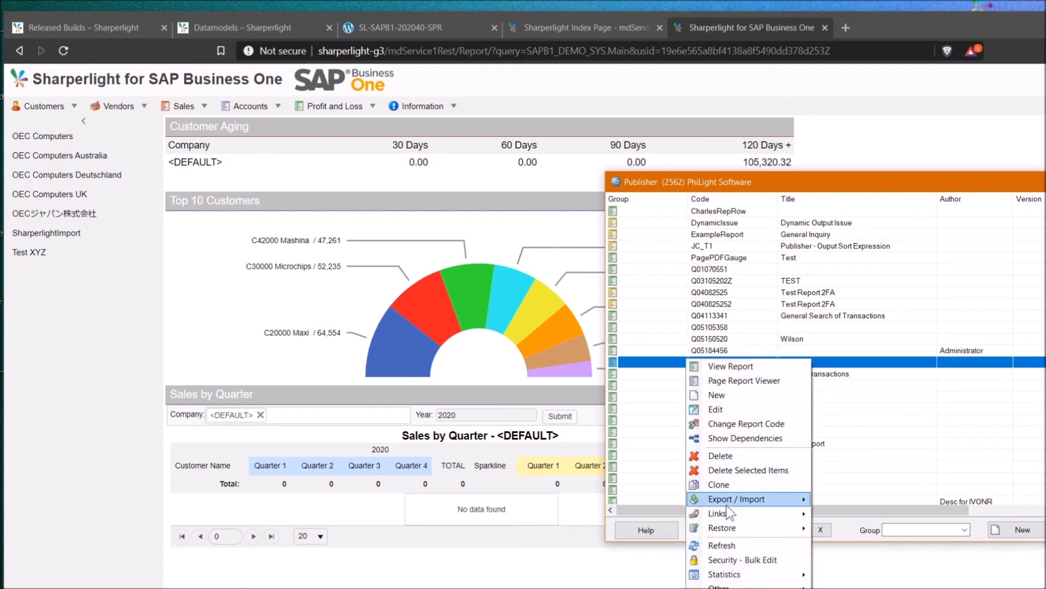
pyautogui.moveTo(773, 498)
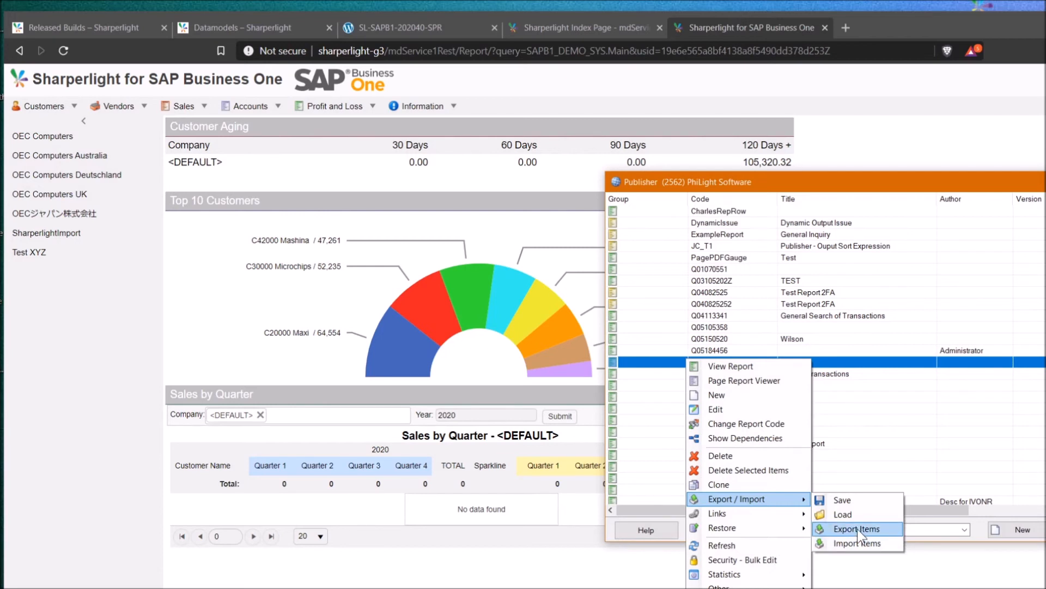
pyautogui.click(829, 354)
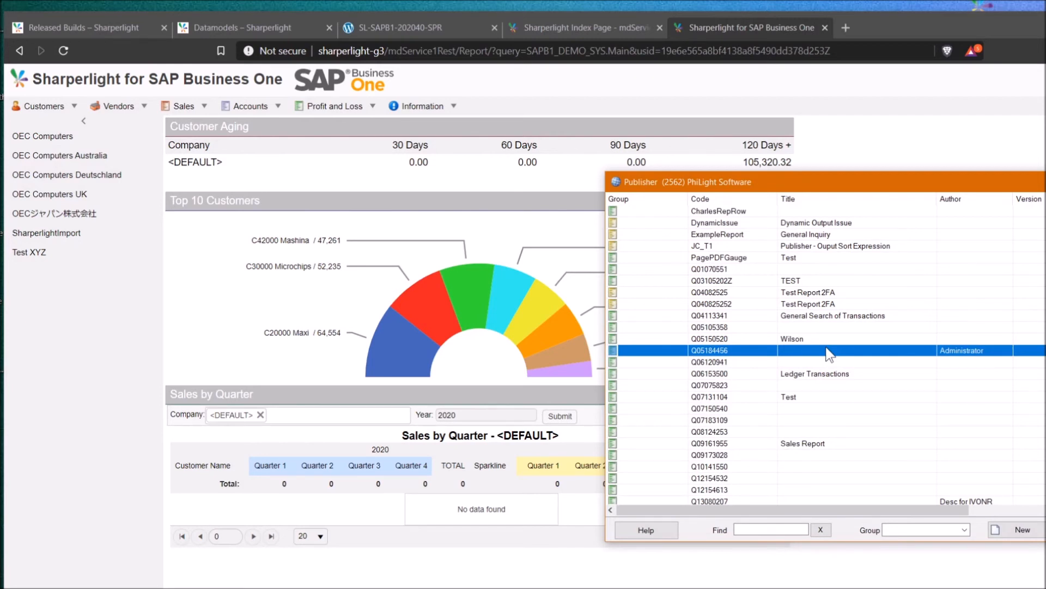
pyautogui.click(1015, 530)
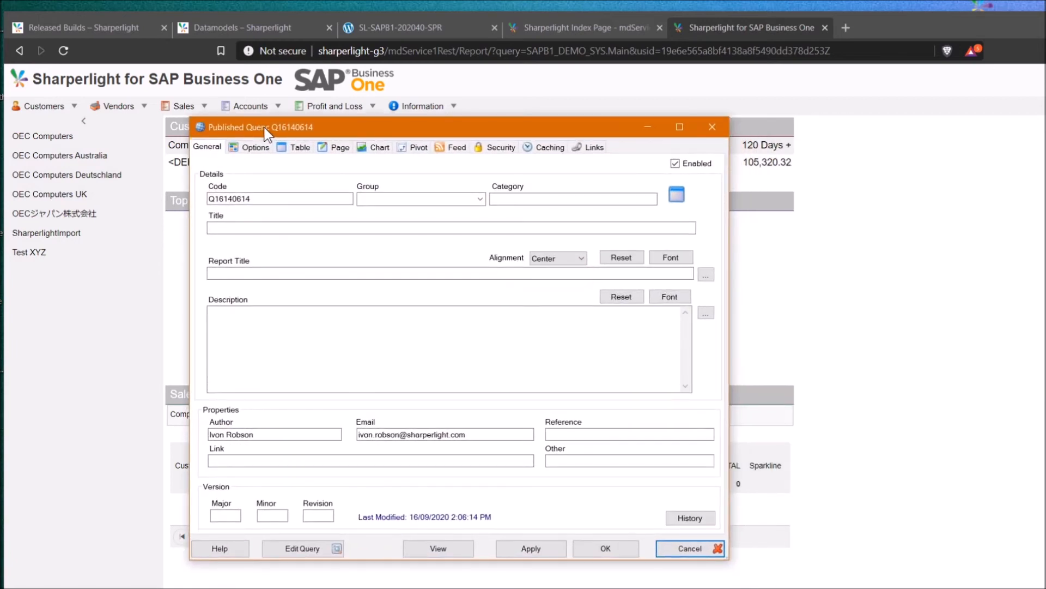
# Base the new query on SAP Business One's Financials G/L Transactions table
pyautogui.click(313, 547)
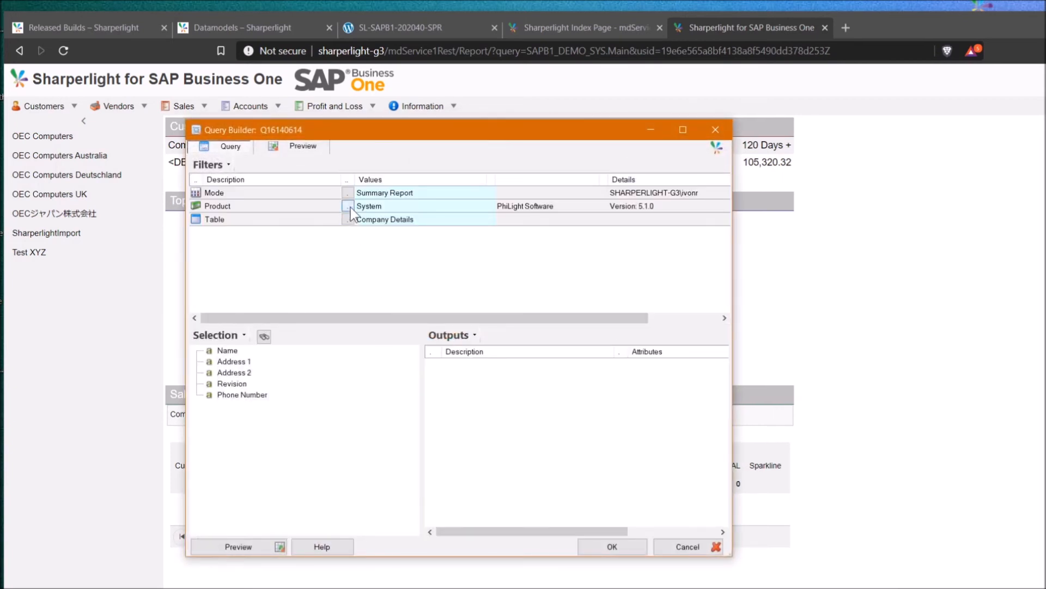
pyautogui.click(348, 206)
pyautogui.doubleClick(326, 309)
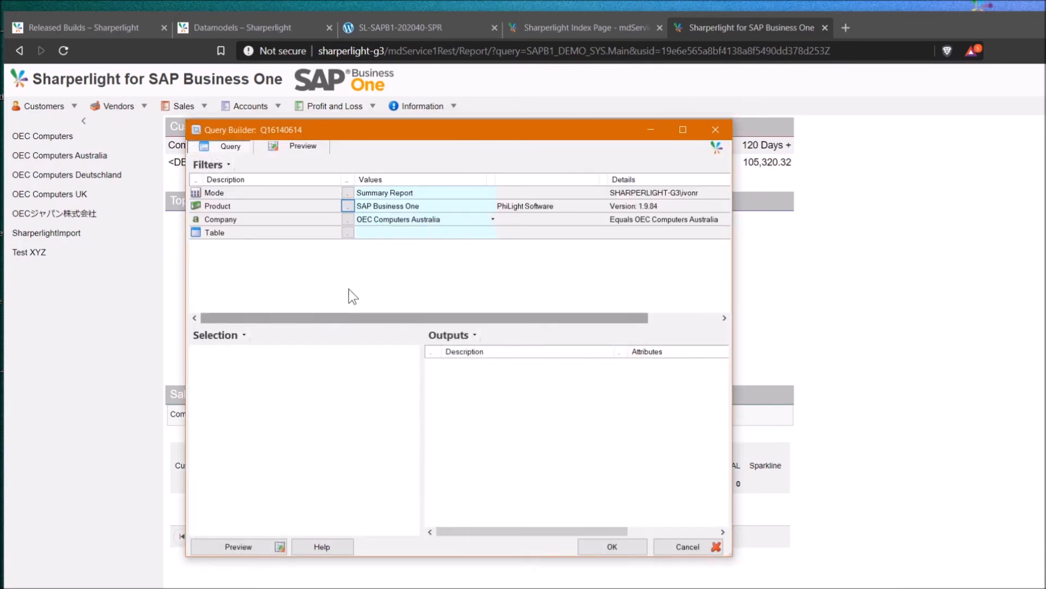
pyautogui.click(348, 233)
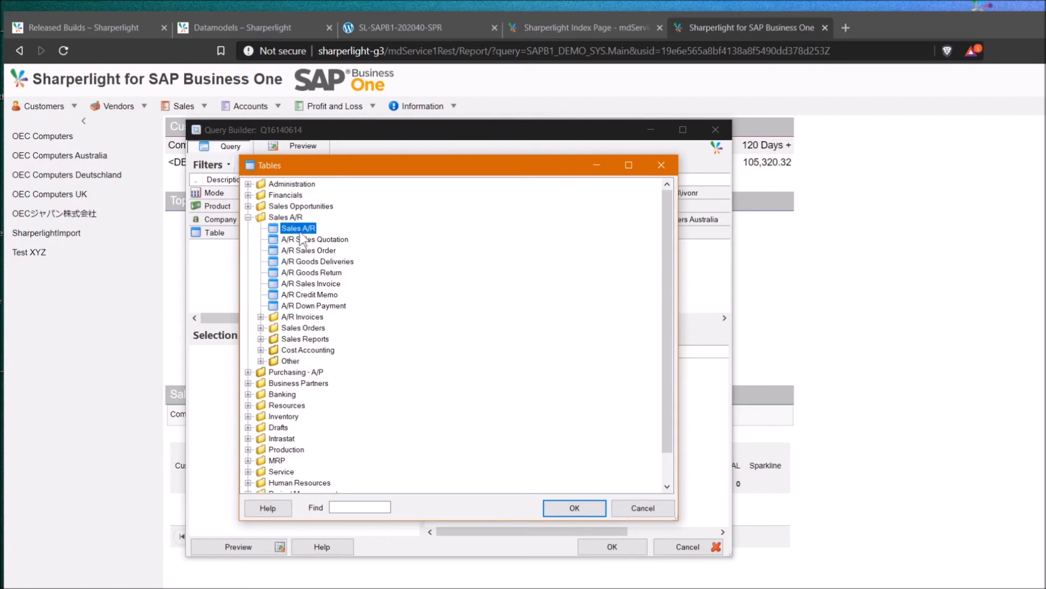
pyautogui.click(248, 195)
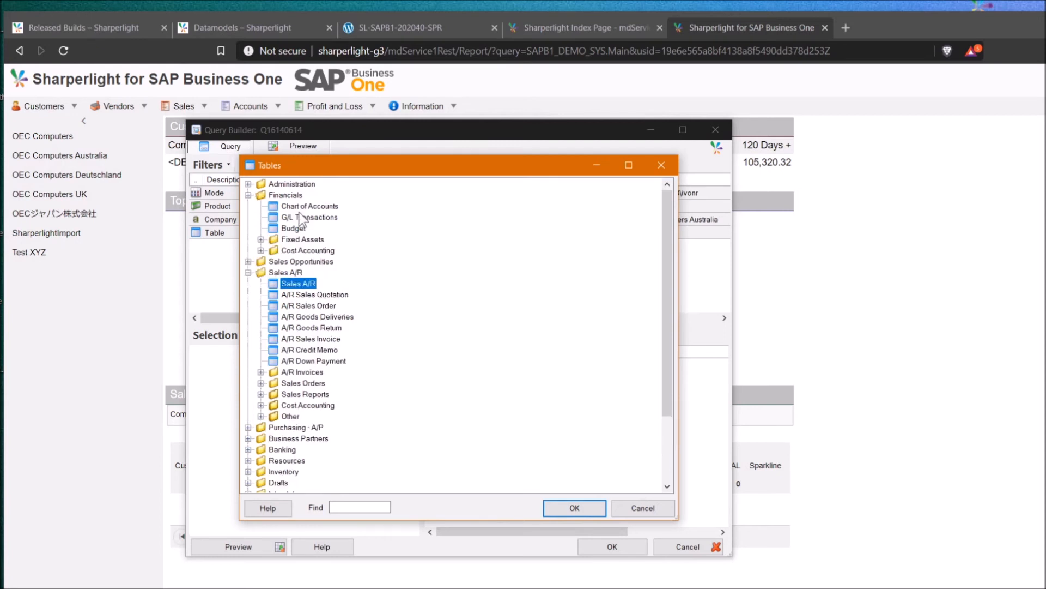
pyautogui.doubleClick(307, 218)
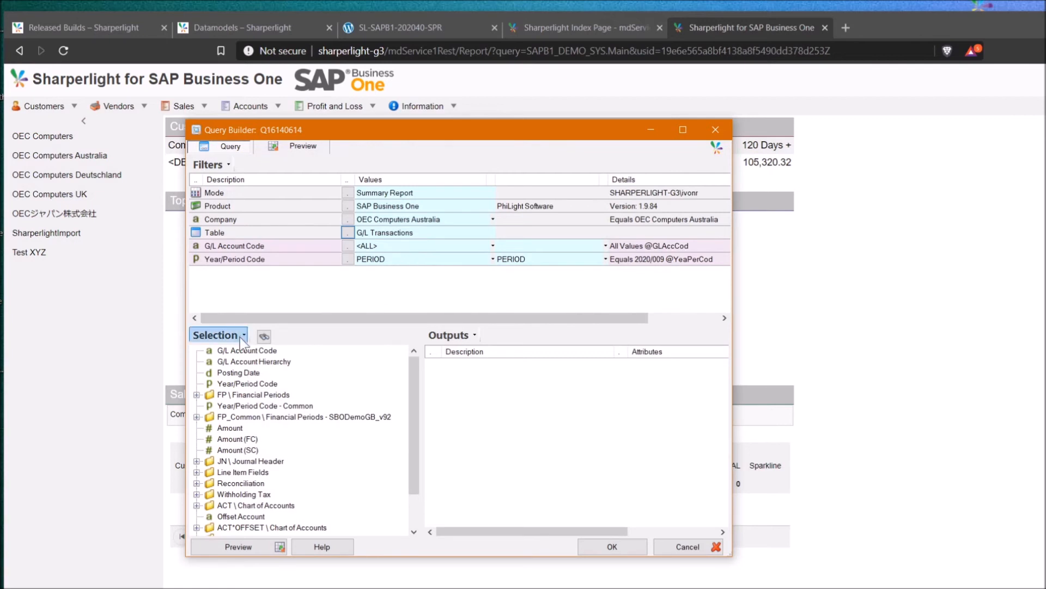
# Add G/L Account Code, offset Account Name, offset Account Type and Amount as outputs
pyautogui.doubleClick(247, 350)
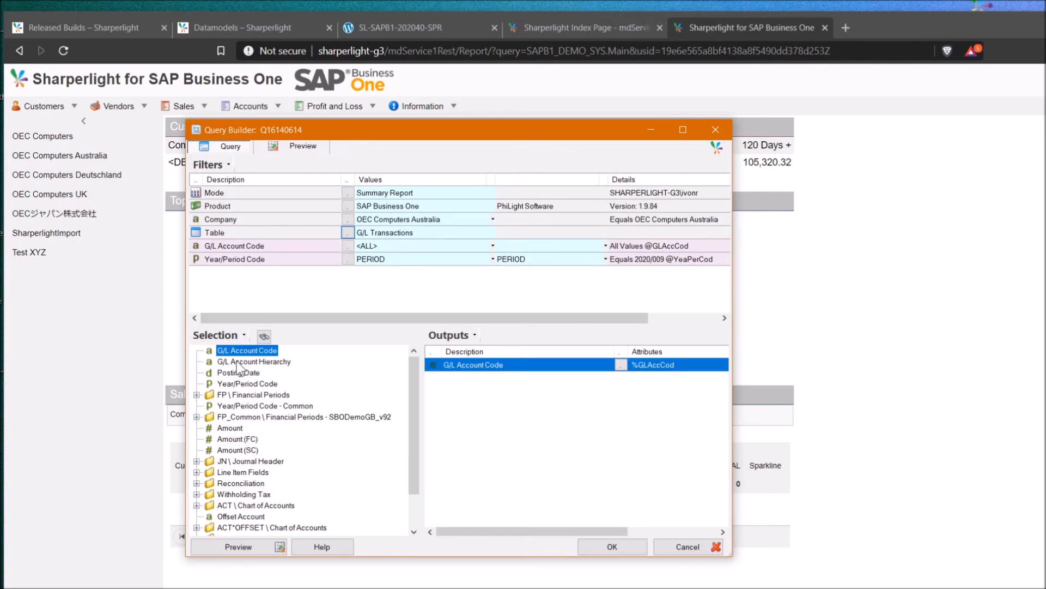
pyautogui.scroll(-1, 225, 497)
pyautogui.doubleClick(224, 494)
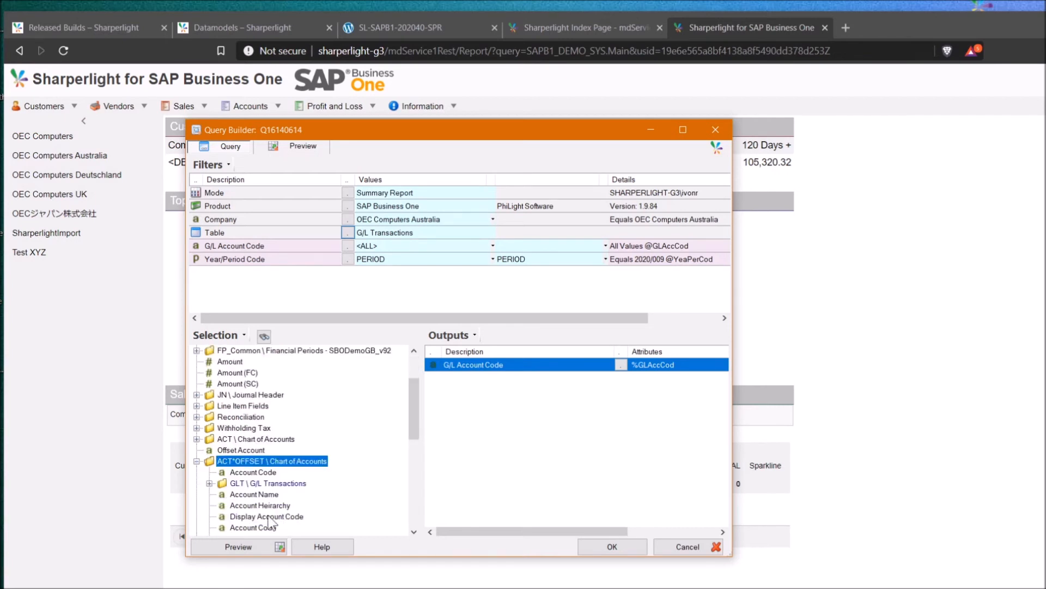
pyautogui.doubleClick(257, 494)
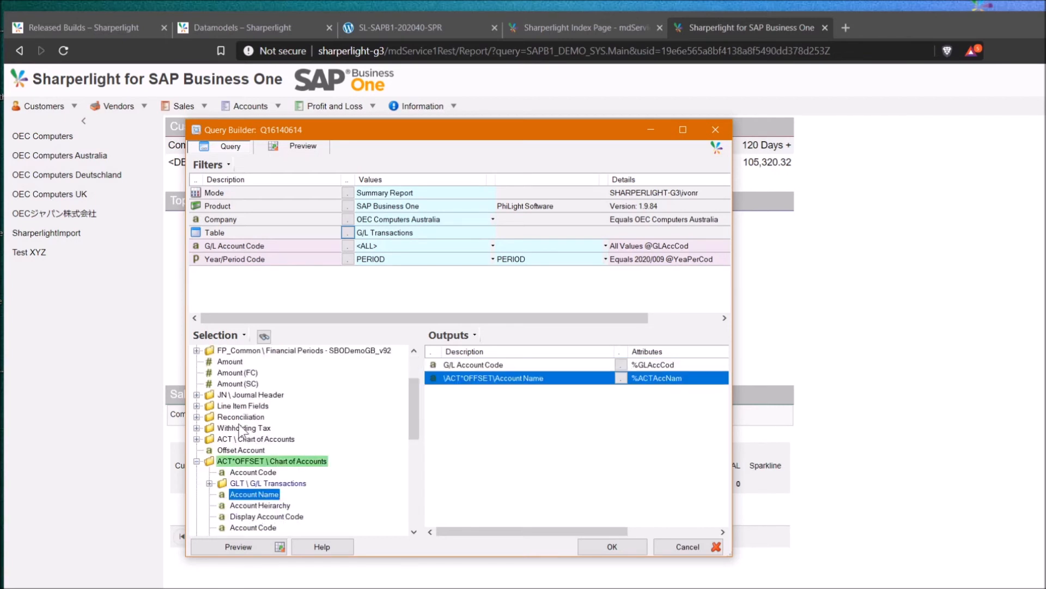
pyautogui.scroll(-2, 260, 521)
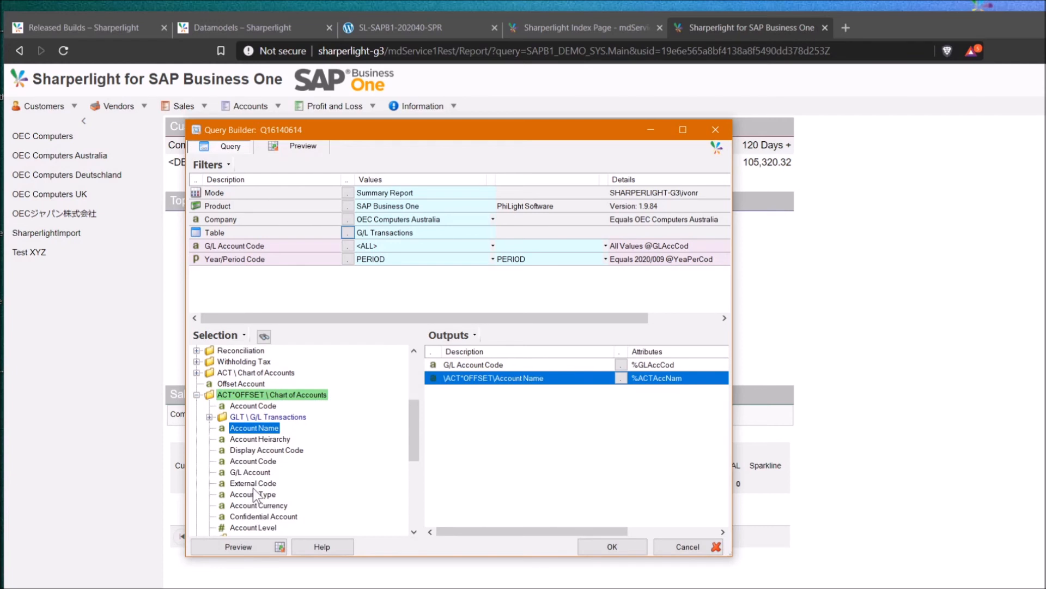
pyautogui.doubleClick(252, 495)
pyautogui.doubleClick(233, 428)
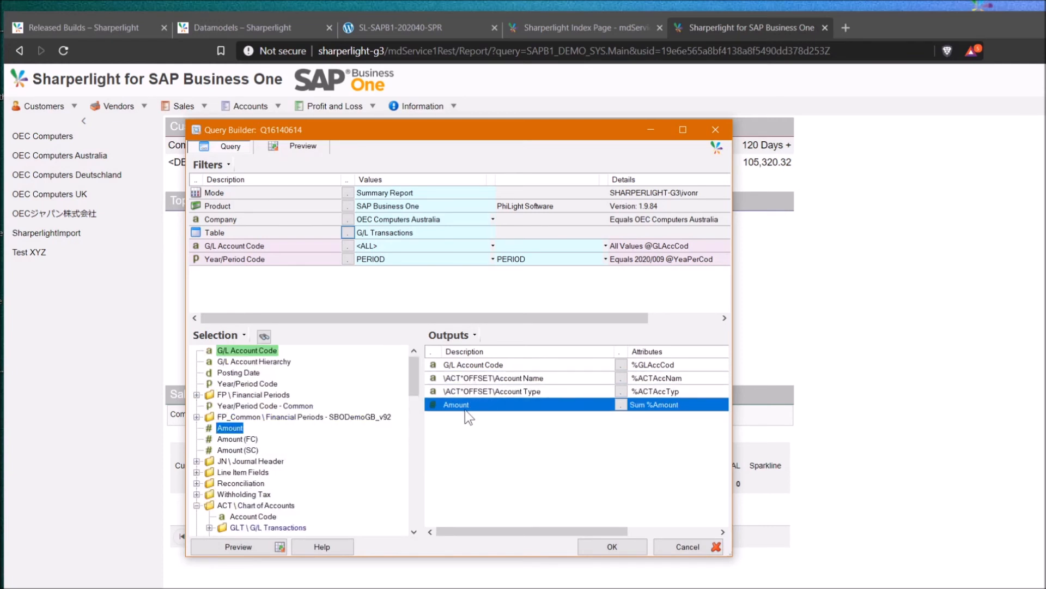
# Limit Year/Period Code to periods before 2020/009 and preview the results
pyautogui.click(392, 260)
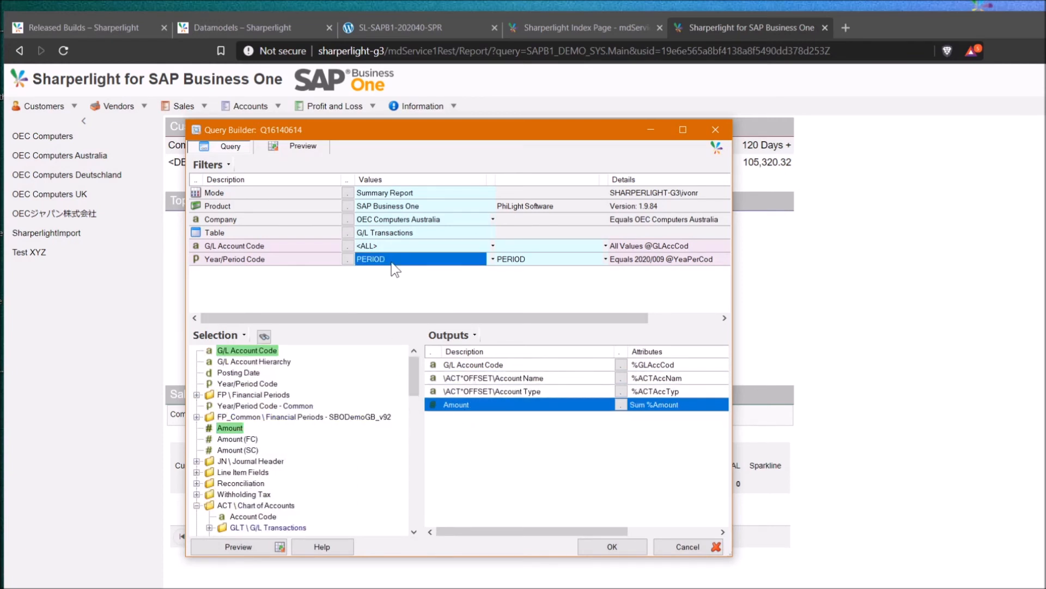
pyautogui.write('<')
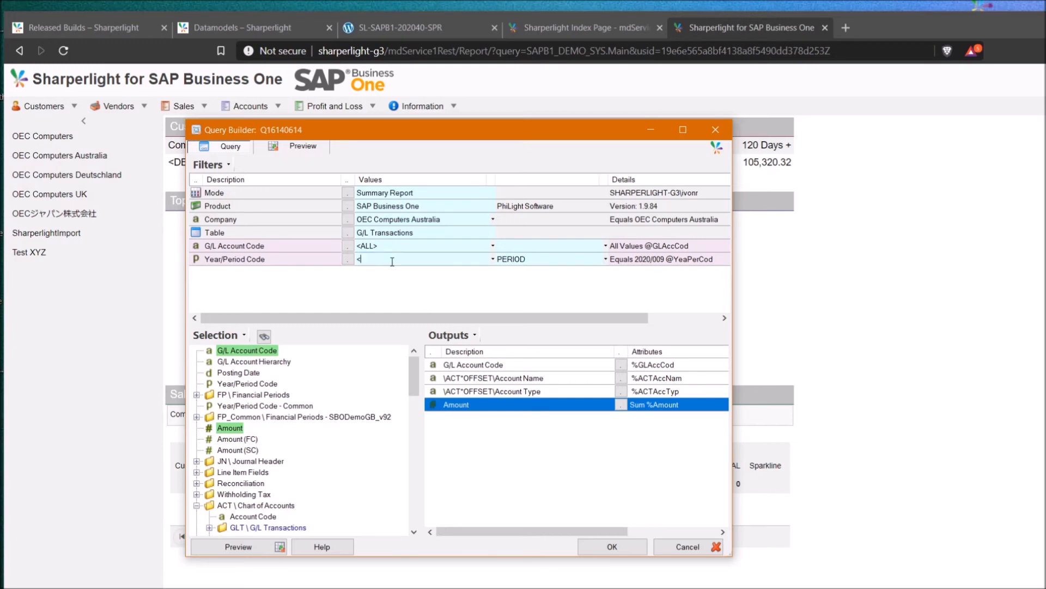
pyautogui.click(551, 260)
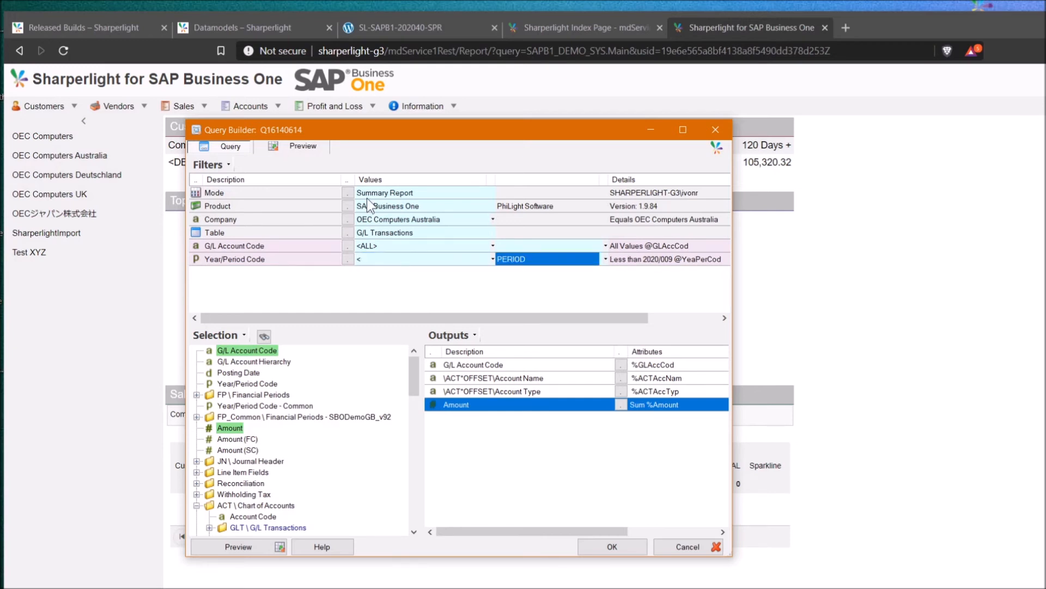
pyautogui.click(230, 541)
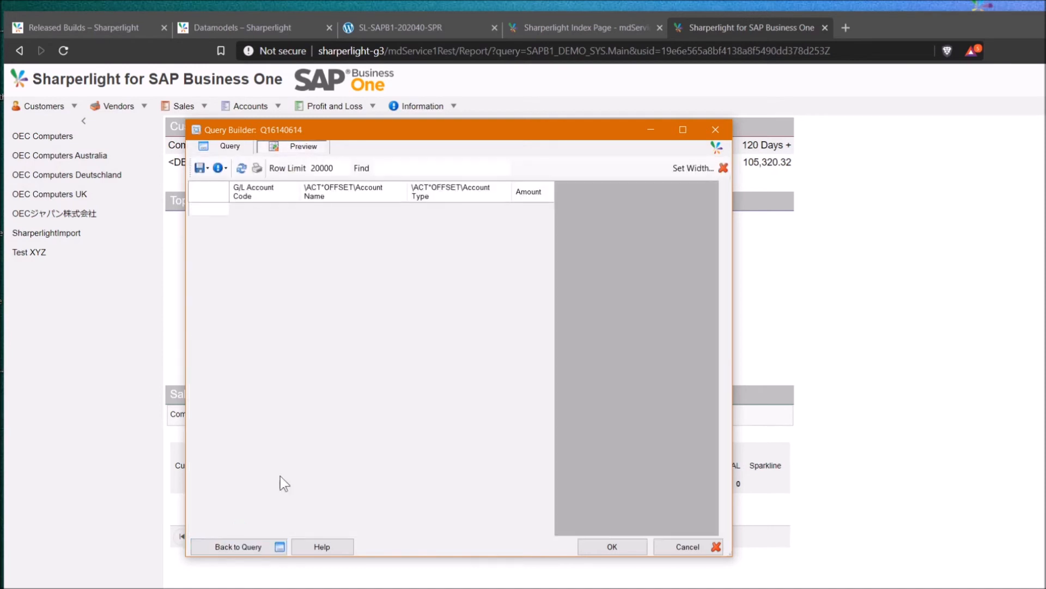
# Save query Q16140614 and run its web report with default parameters in the browser
pyautogui.click(600, 542)
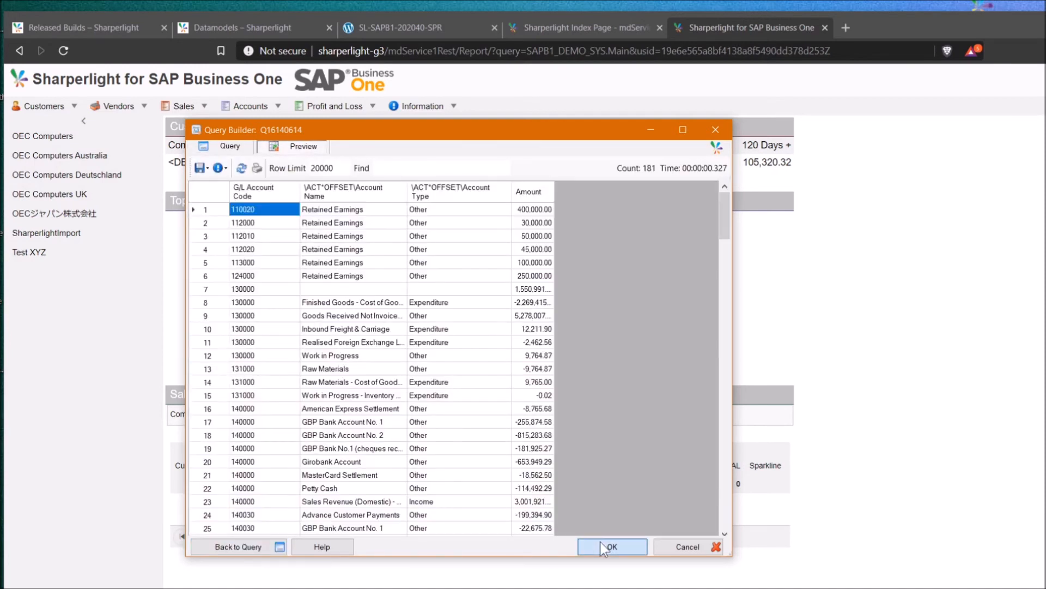
pyautogui.click(526, 548)
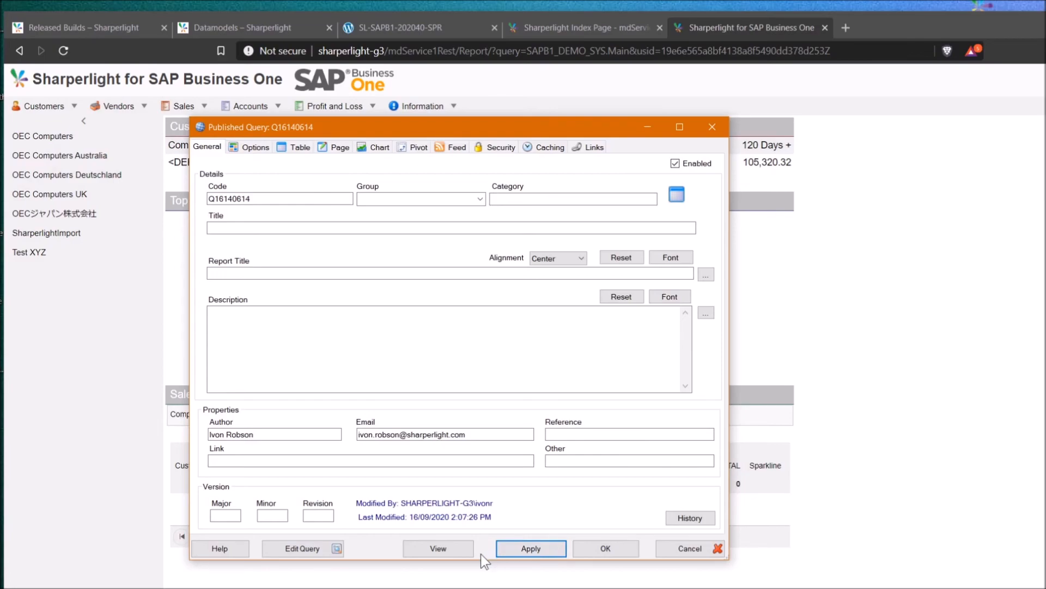
pyautogui.click(446, 548)
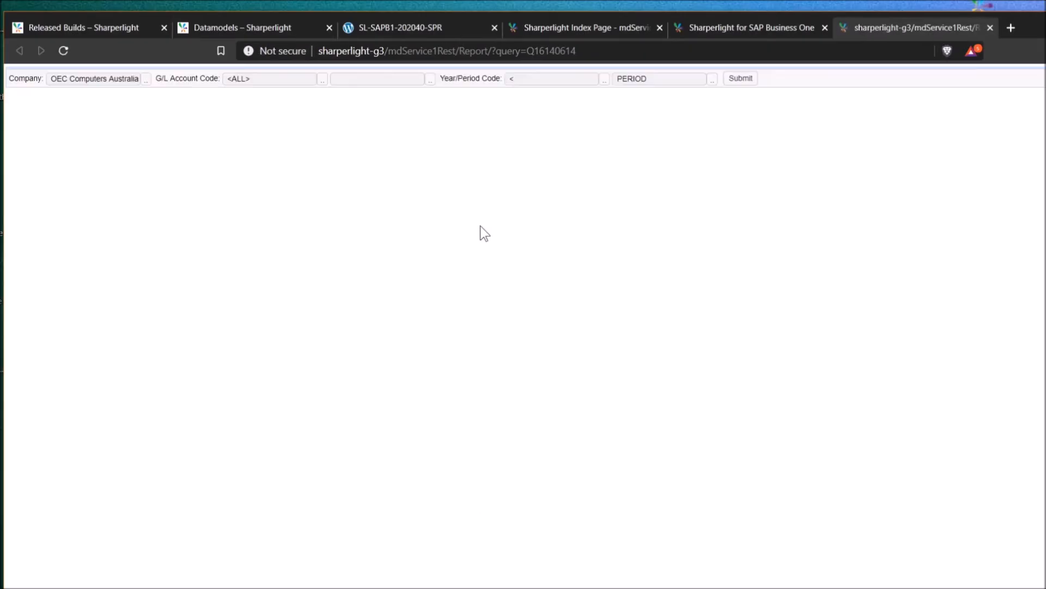
pyautogui.click(740, 80)
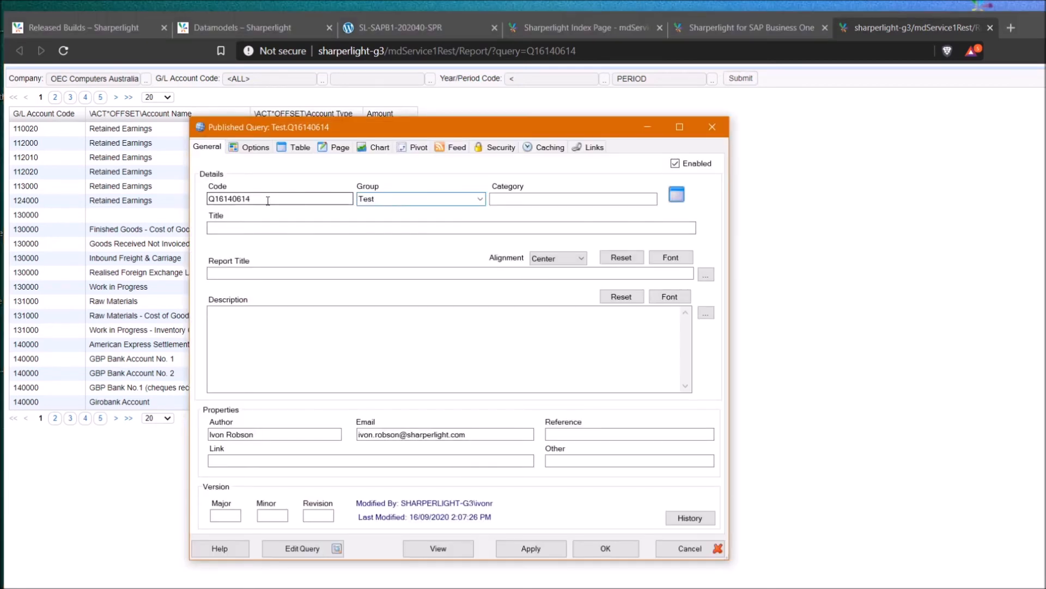
pyautogui.moveTo(266, 200); pyautogui.dragTo(219, 200)
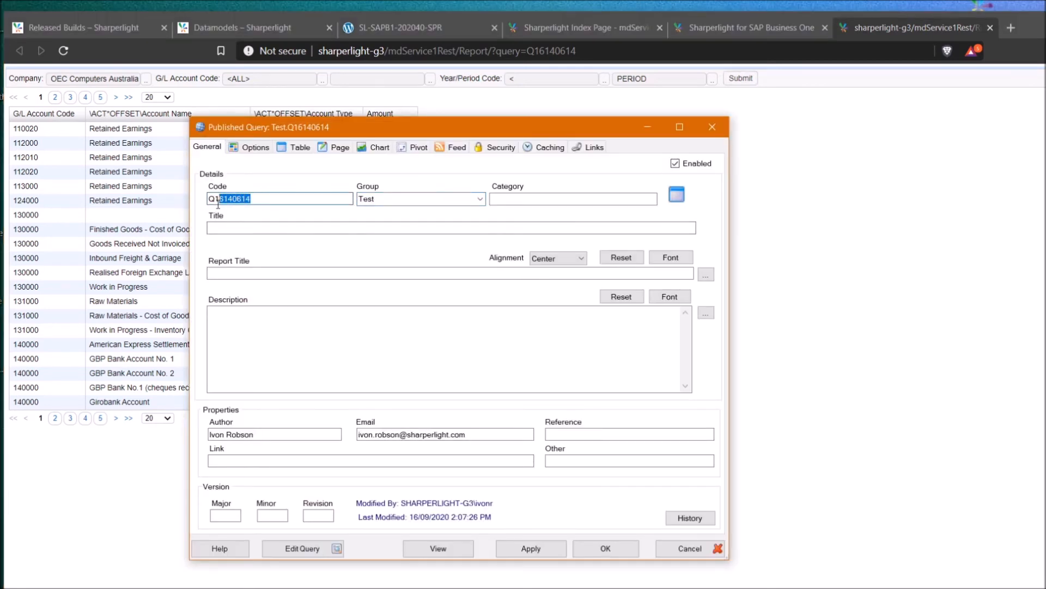
# Give the published query group Test and the title 'Test', and save it
pyautogui.click(381, 200)
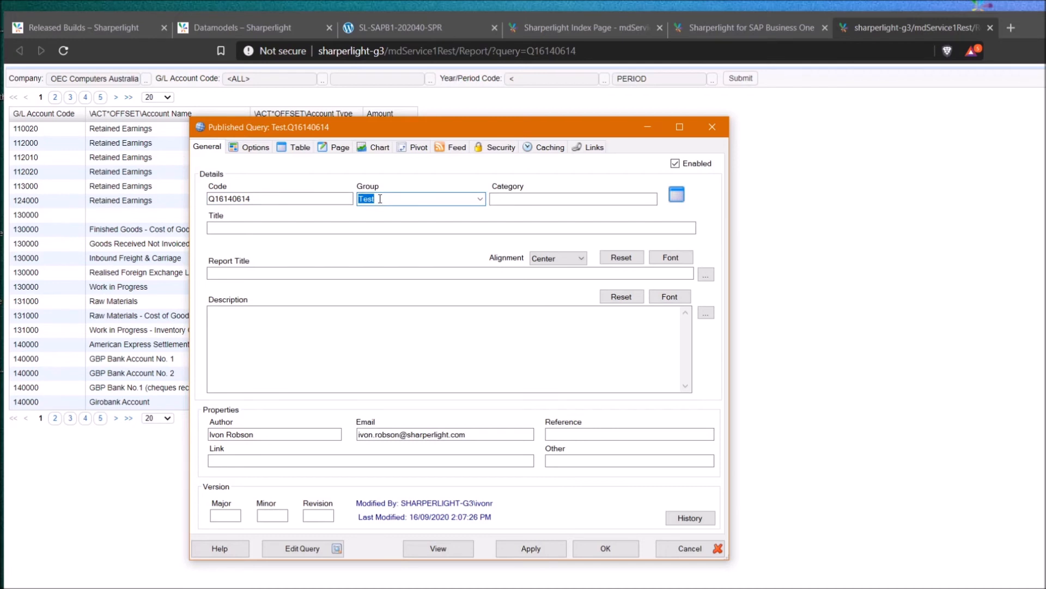
pyautogui.click(502, 198)
pyautogui.click(241, 228)
pyautogui.write('Test')
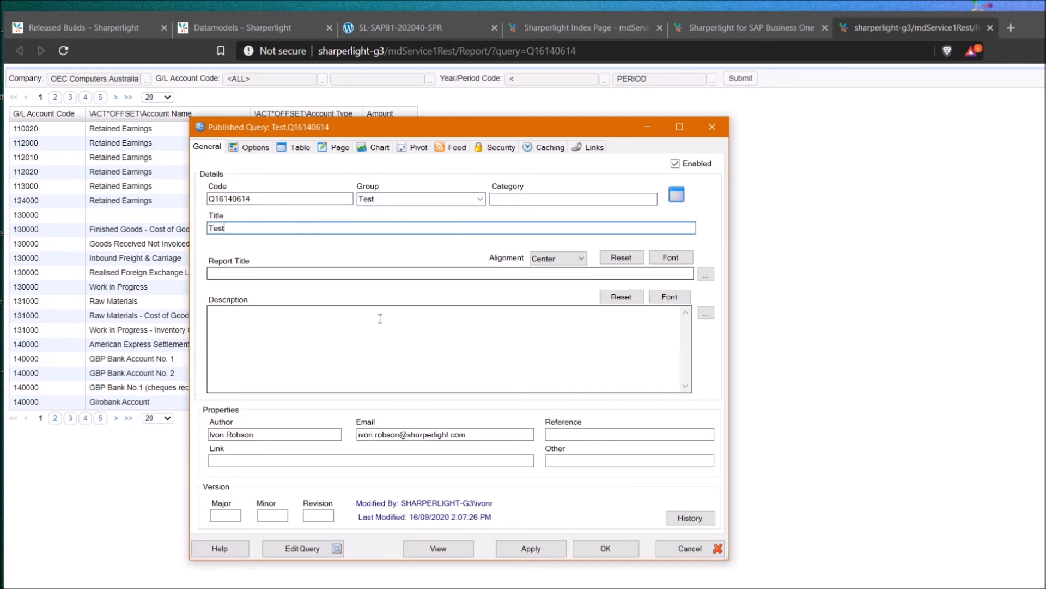
pyautogui.click(529, 550)
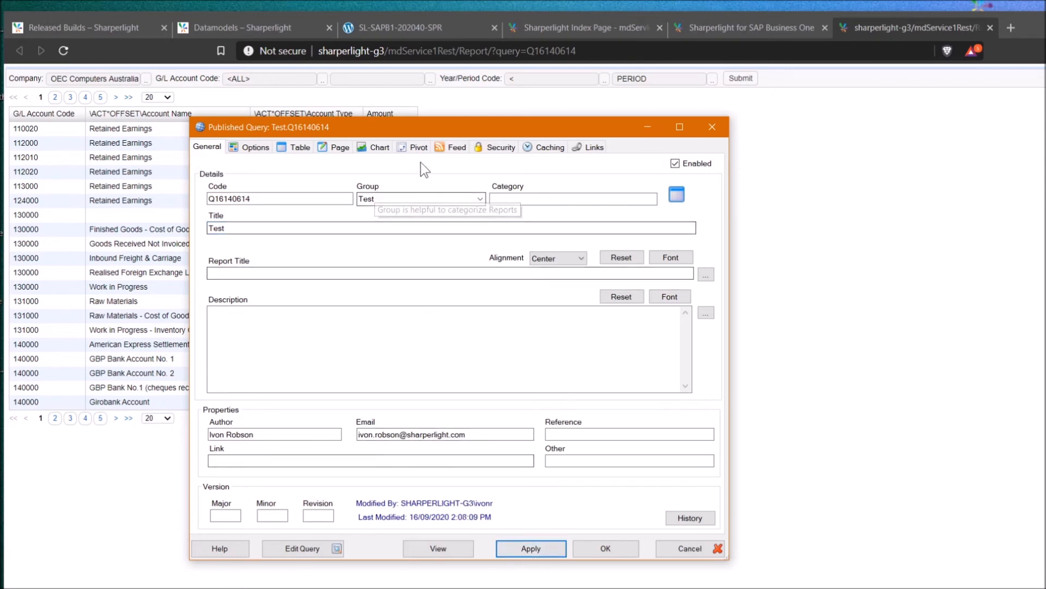
# Review the report's security user groups and users, then show its links
pyautogui.click(507, 147)
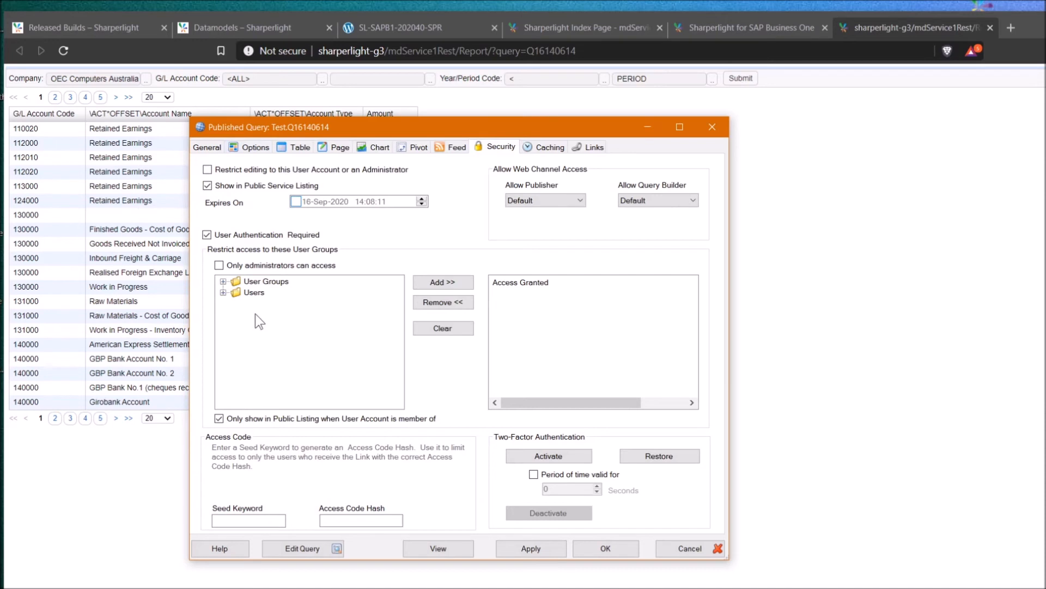
pyautogui.click(223, 282)
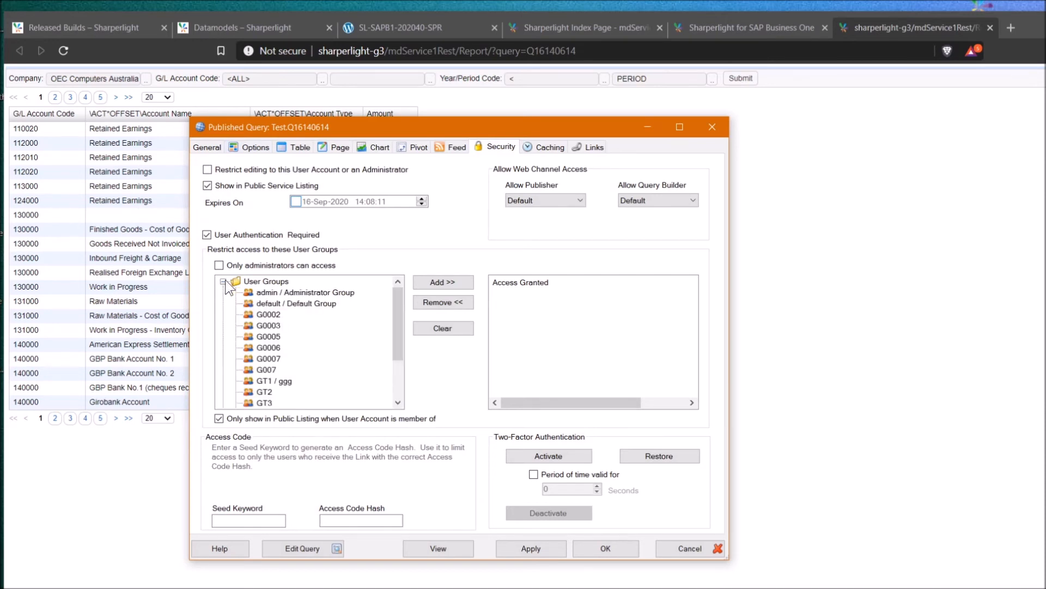
pyautogui.click(223, 281)
pyautogui.click(223, 293)
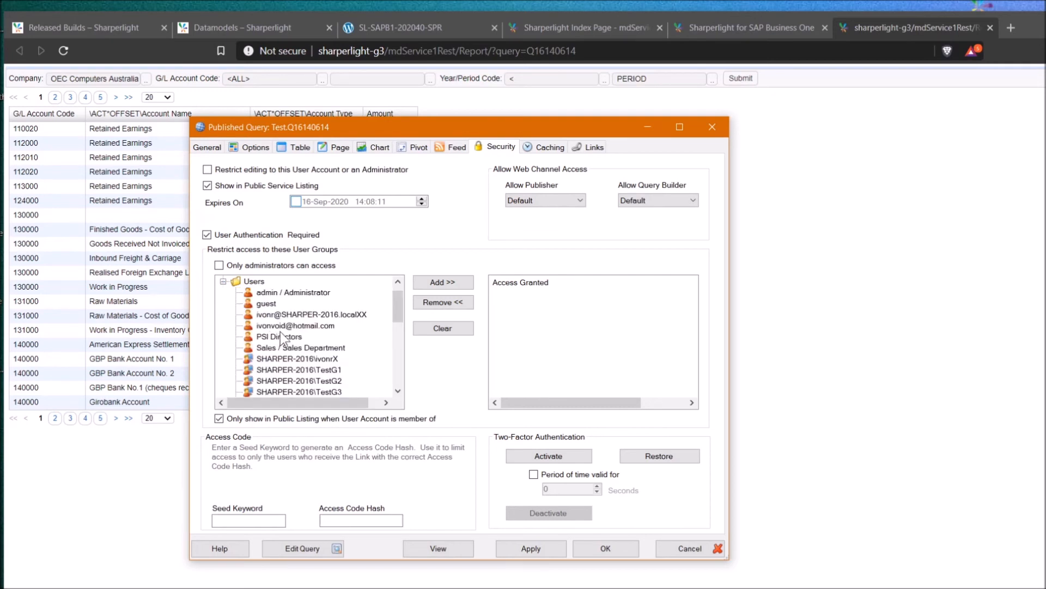
pyautogui.click(577, 149)
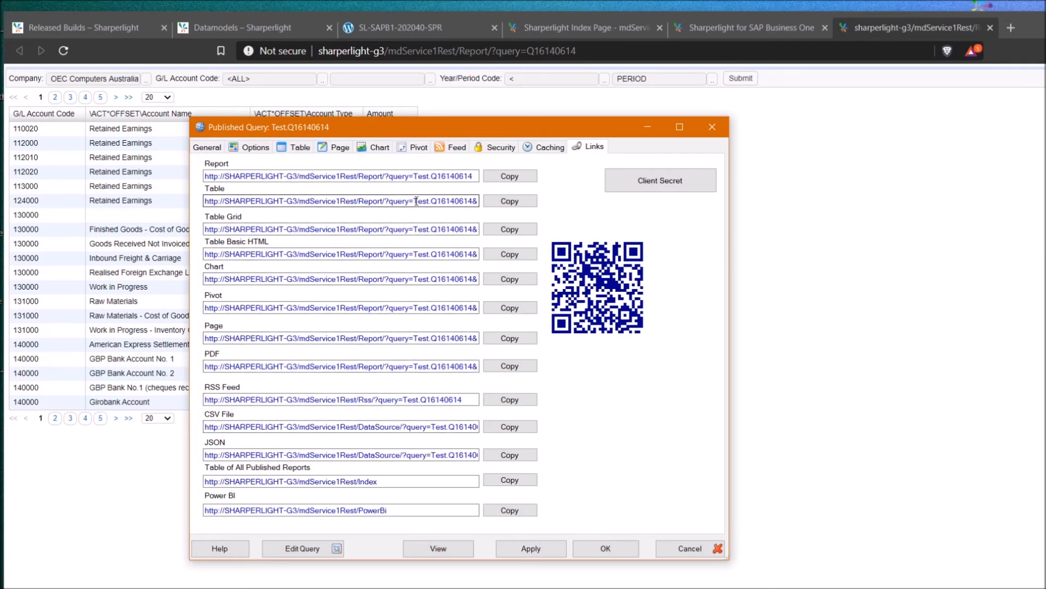
# Turn on Stack Filters for report Test and reload its page to see the stacked prompts
pyautogui.moveTo(500, 125); pyautogui.dragTo(774, 122)
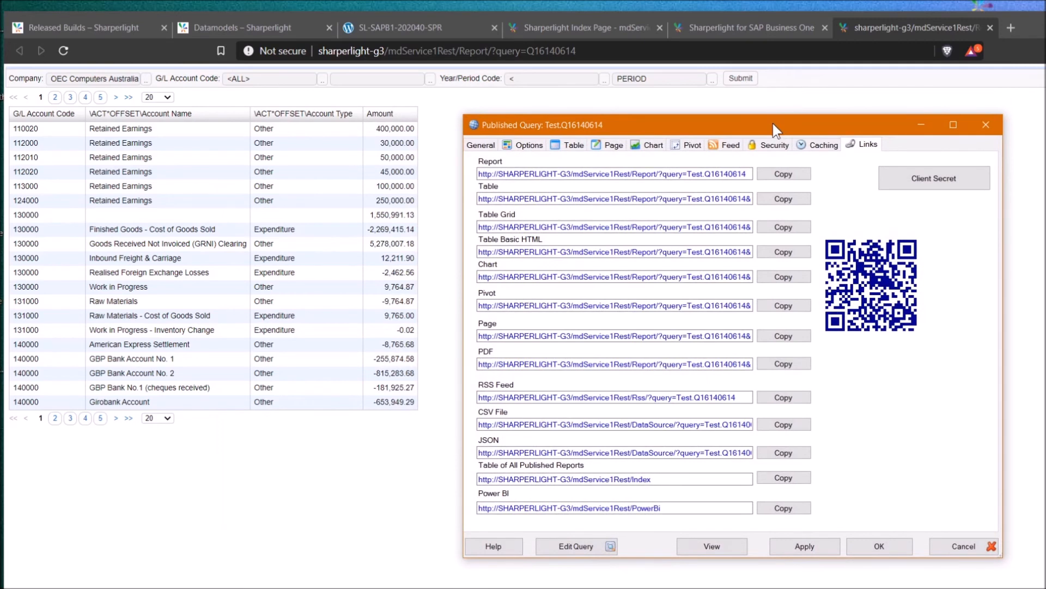
pyautogui.click(525, 145)
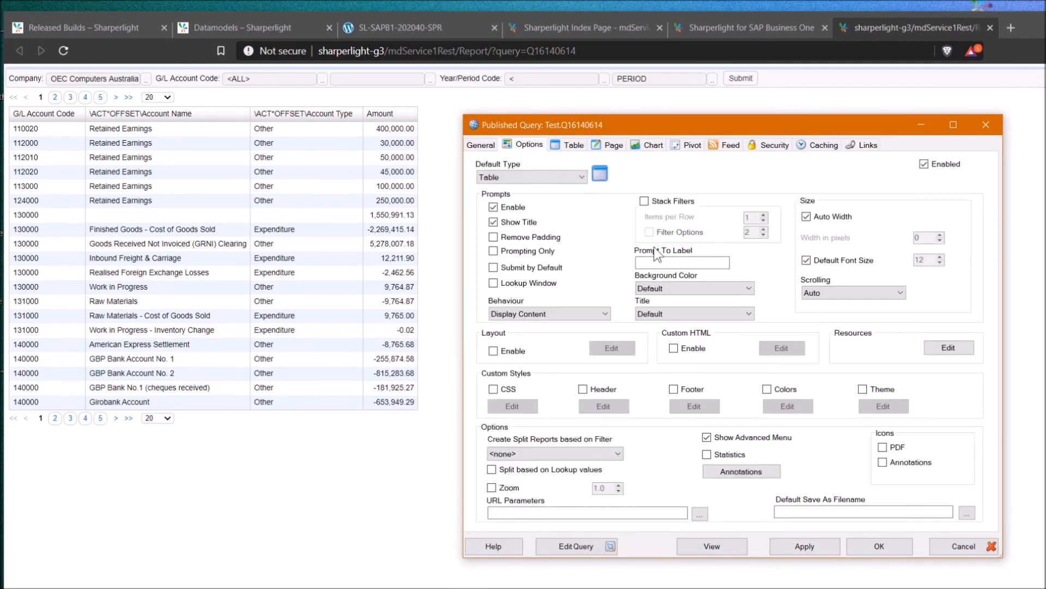
pyautogui.click(647, 199)
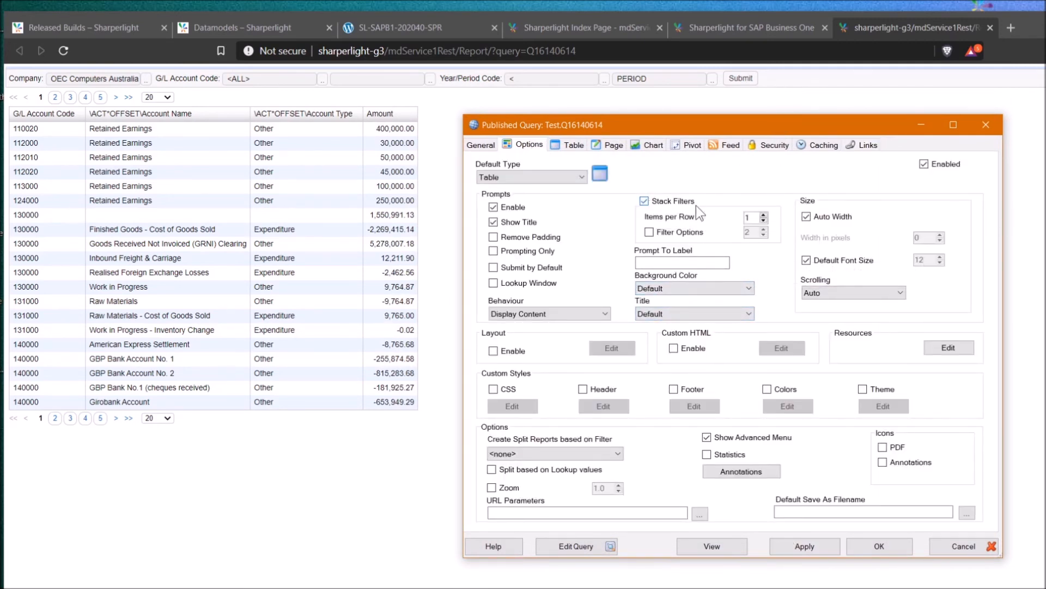
pyautogui.click(801, 546)
pyautogui.click(63, 54)
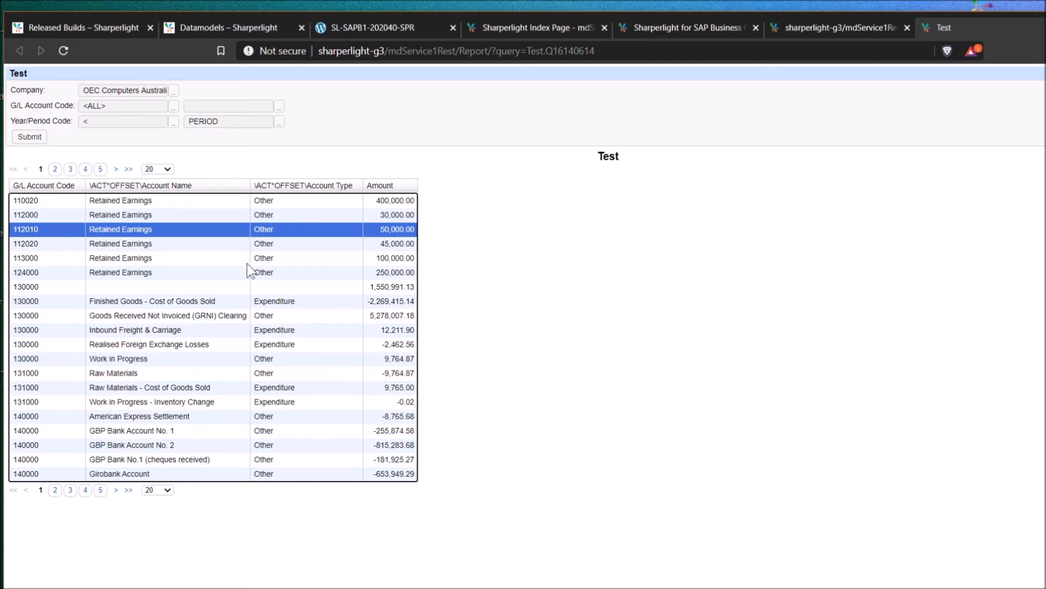
# Copy the Power BI link of report Test.Q16140614 to the clipboard via Links > Power BI
pyautogui.press('Down')
pyautogui.press('Down')
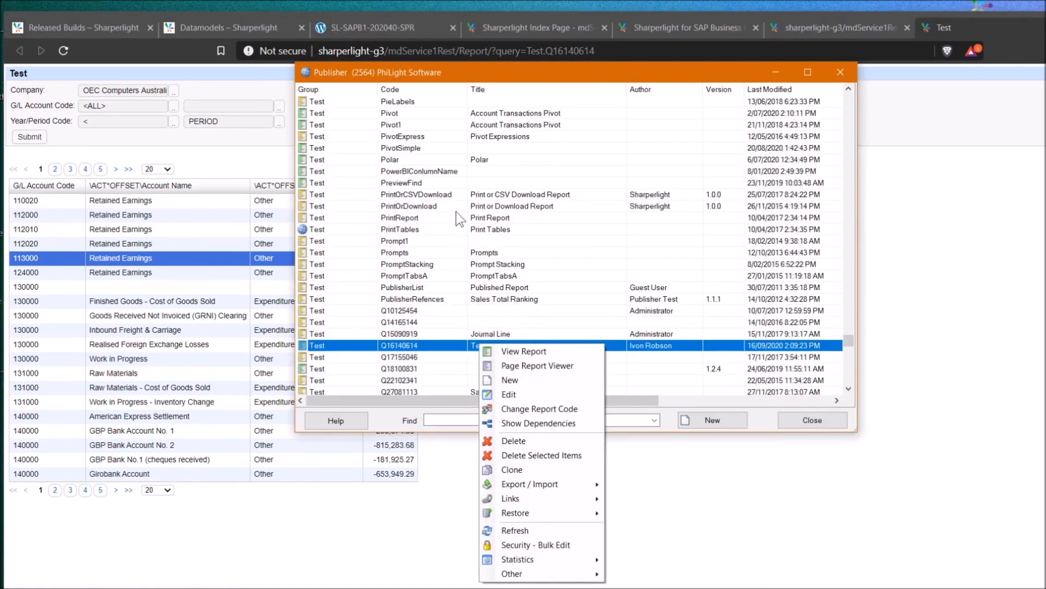
pyautogui.rightClick(456, 211)
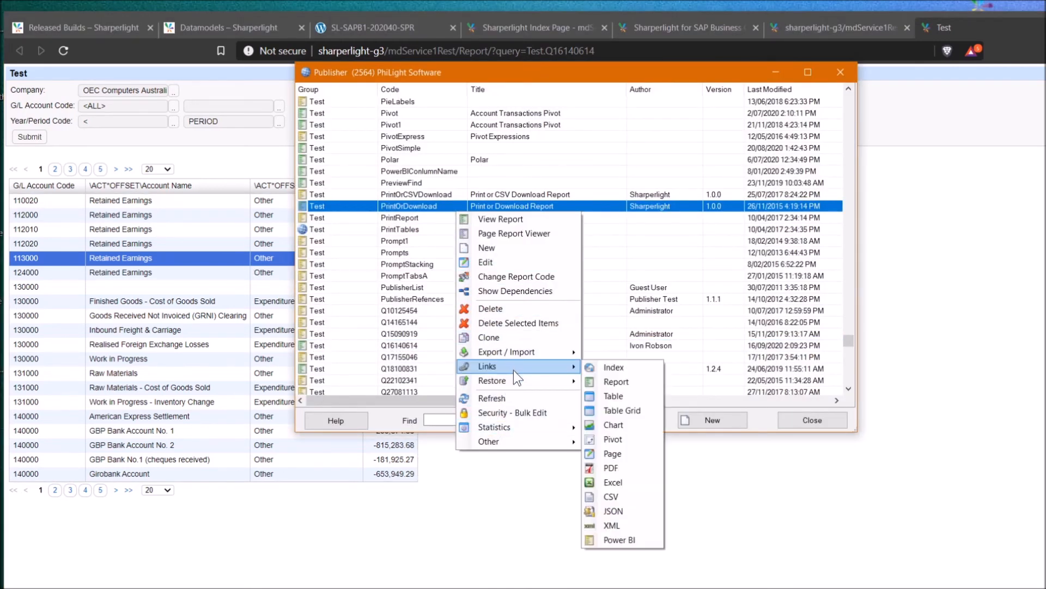
pyautogui.moveTo(527, 367)
pyautogui.click(617, 539)
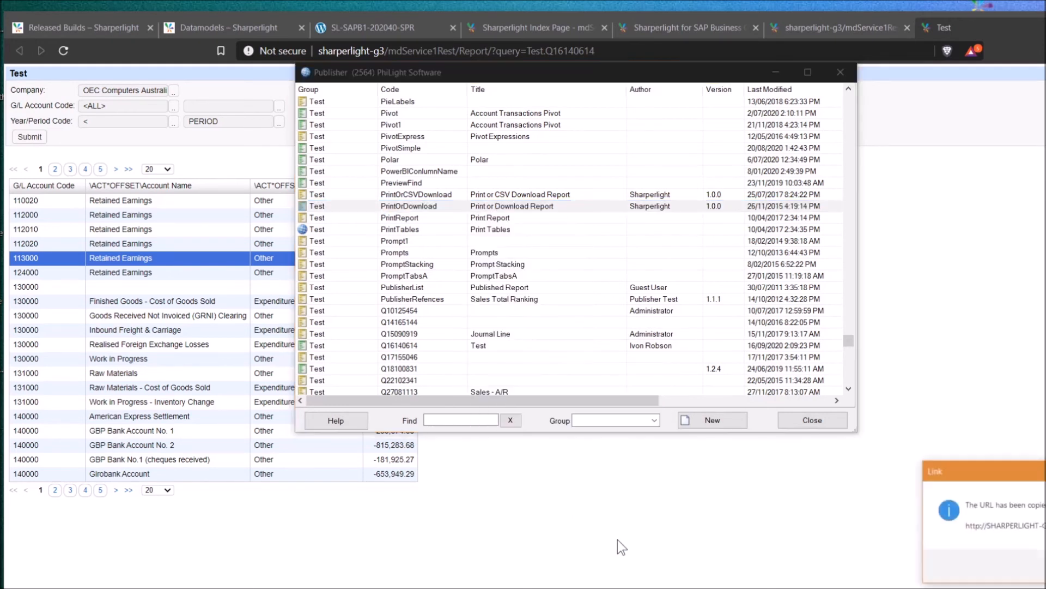
pyautogui.moveTo(993, 478); pyautogui.dragTo(572, 267)
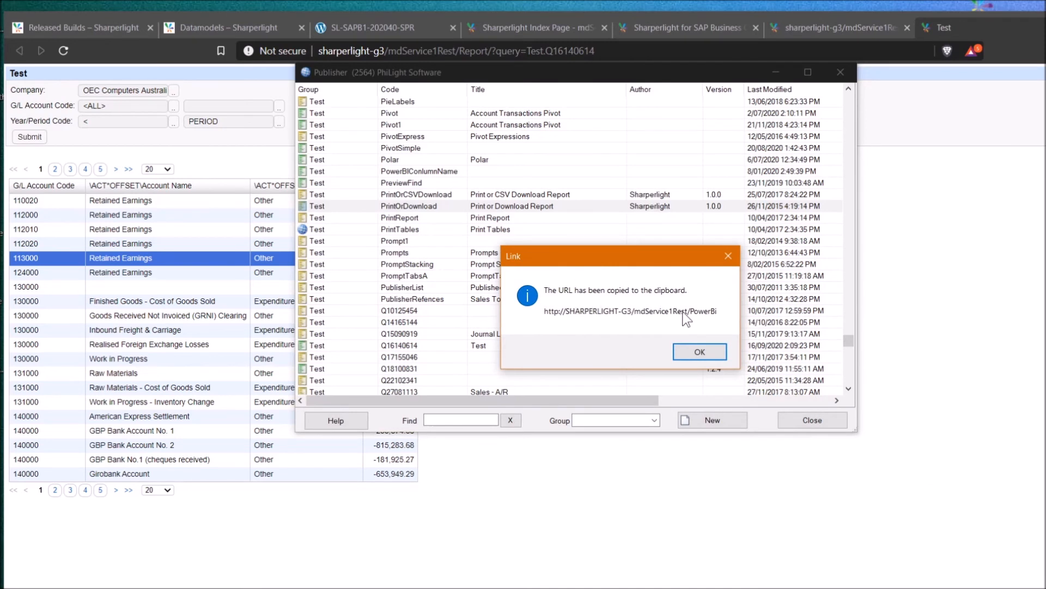
pyautogui.click(695, 354)
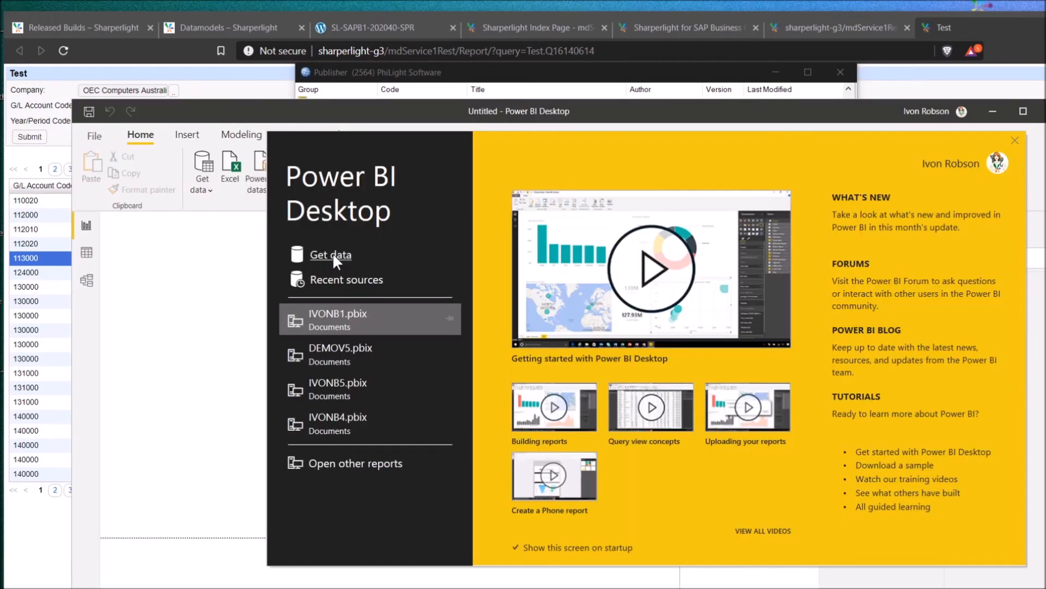
# Connect with the Sharperlight connector from the Other category of Get data
pyautogui.click(336, 253)
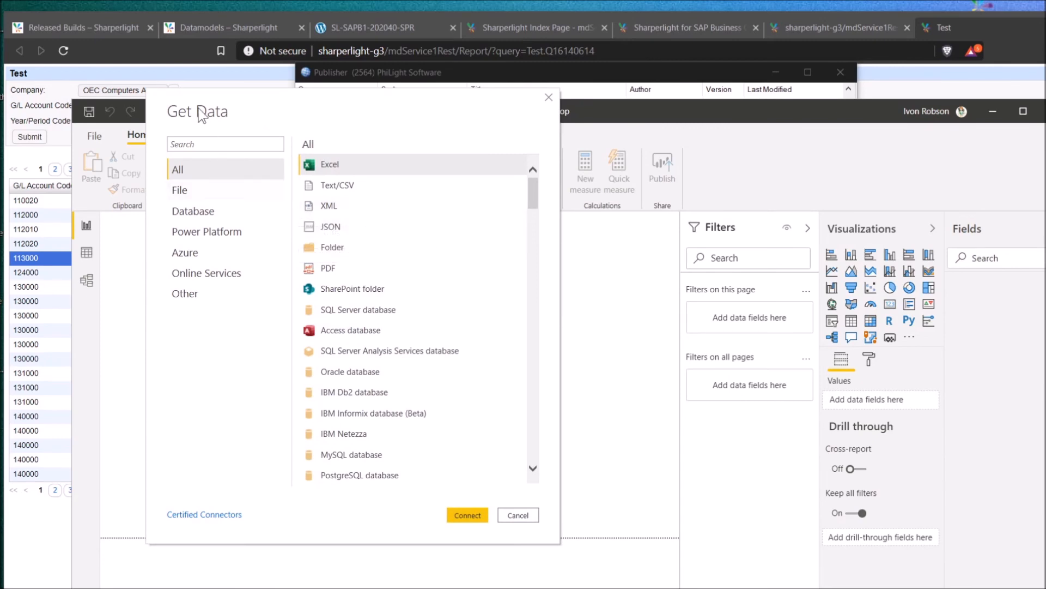
pyautogui.scroll(-6, 354, 201)
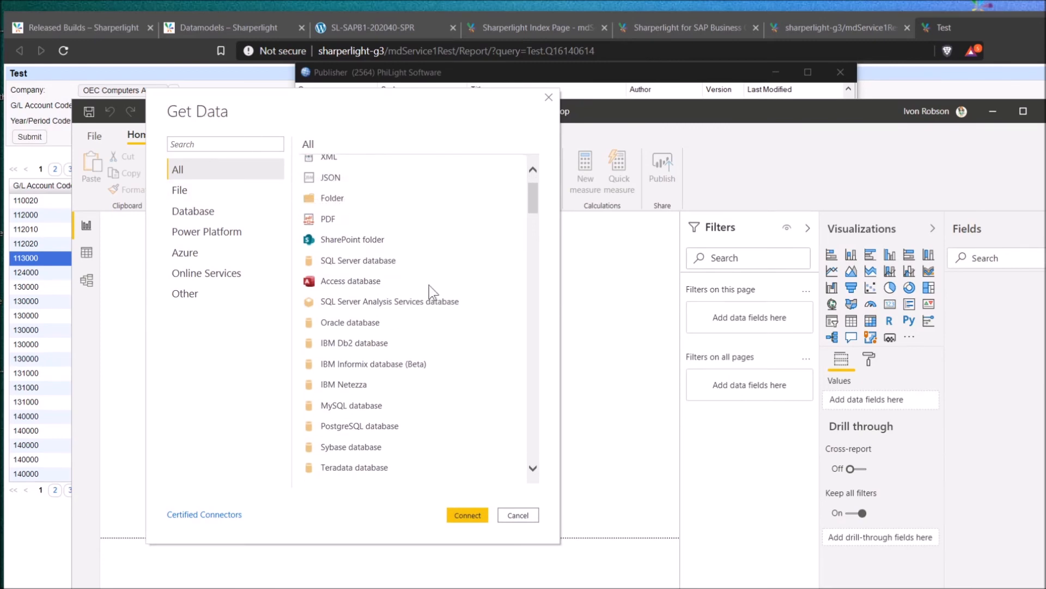
pyautogui.scroll(-5, 393, 362)
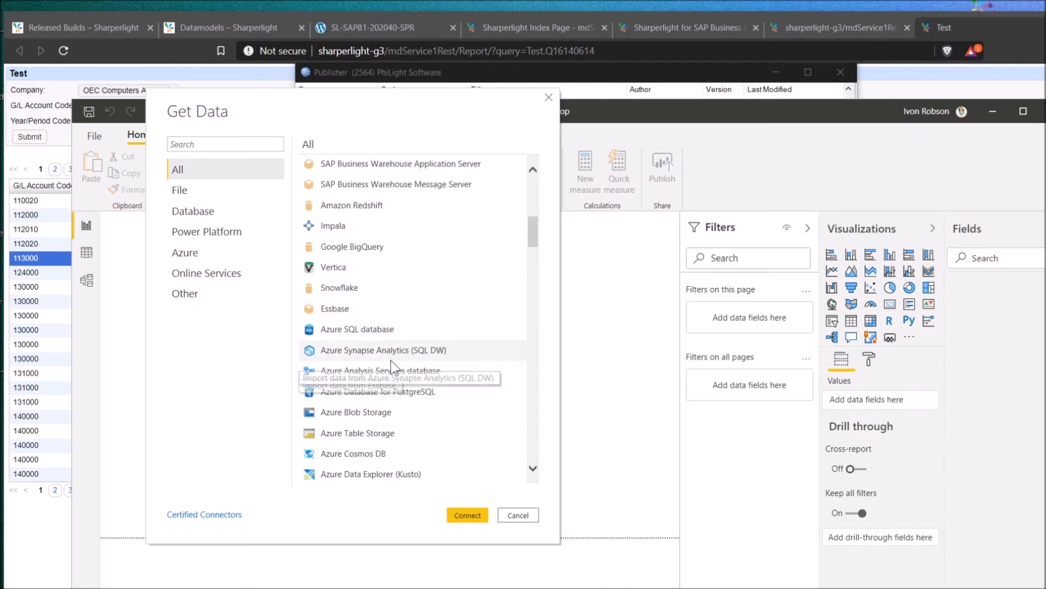
pyautogui.scroll(-6, 388, 368)
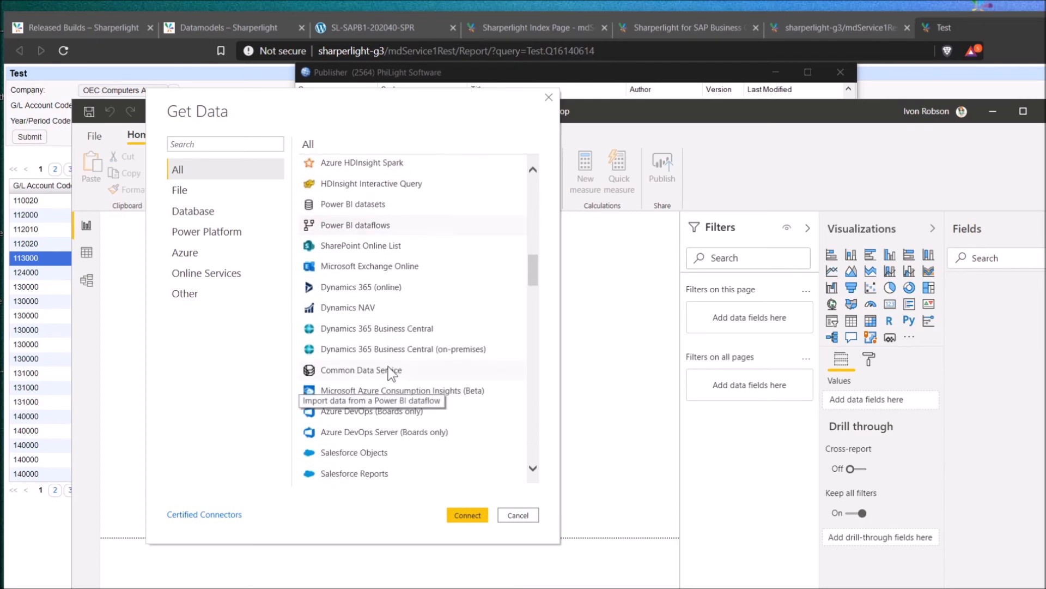
pyautogui.click(188, 293)
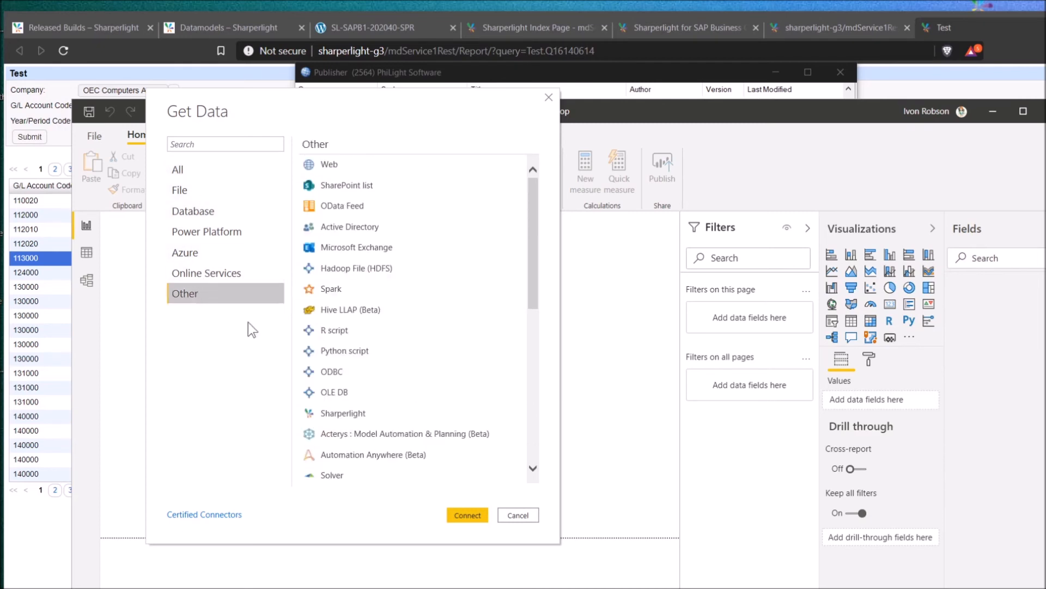
pyautogui.click(343, 414)
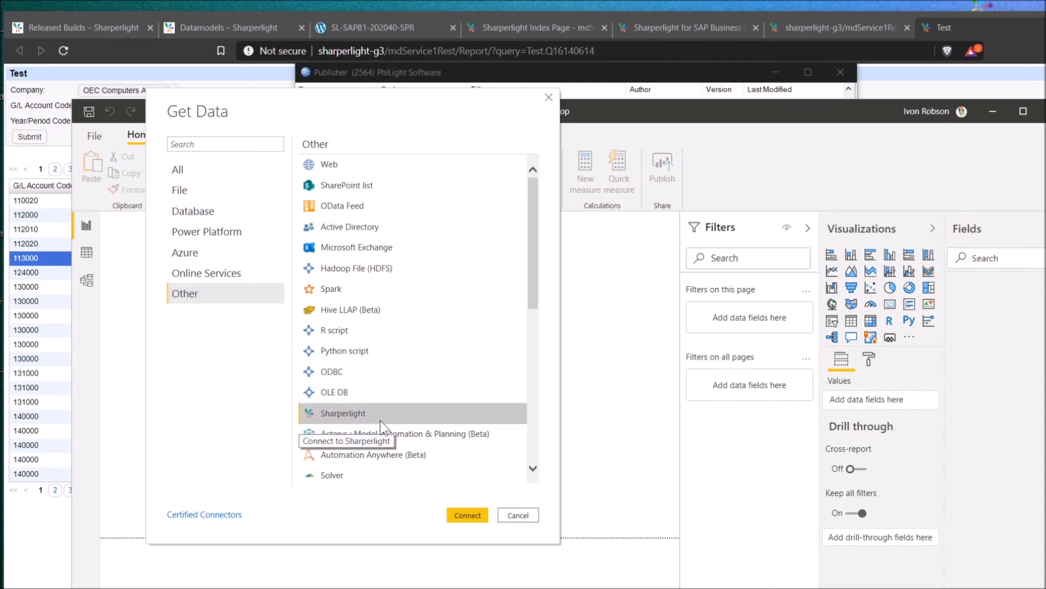
pyautogui.click(458, 515)
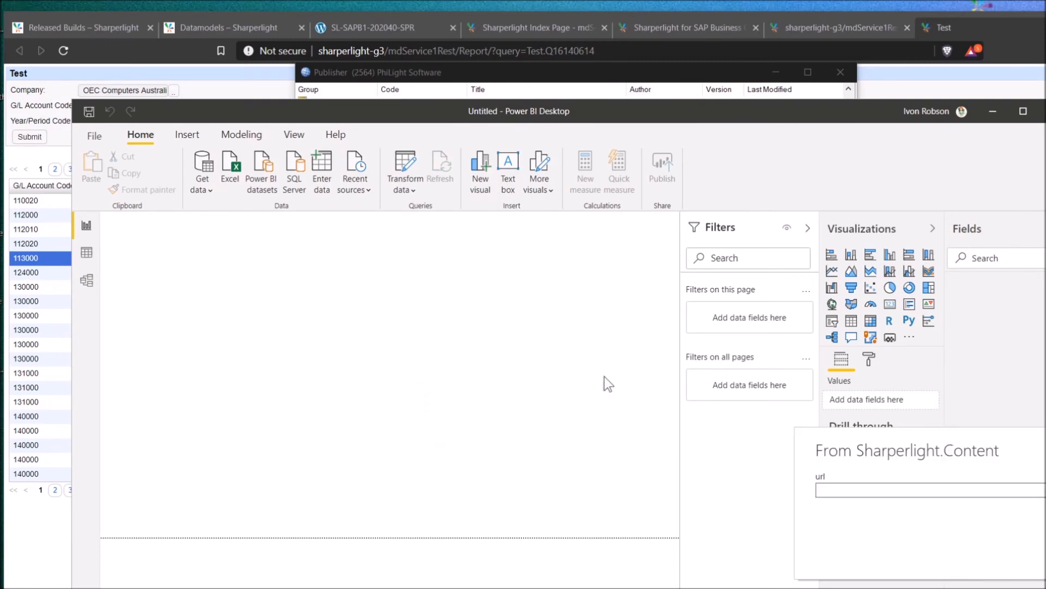
pyautogui.moveTo(830, 429); pyautogui.dragTo(210, 260)
pyautogui.click(245, 287)
pyautogui.write('http://SHARPERLIGHT-G3/mdService1Rest/PowerBi')
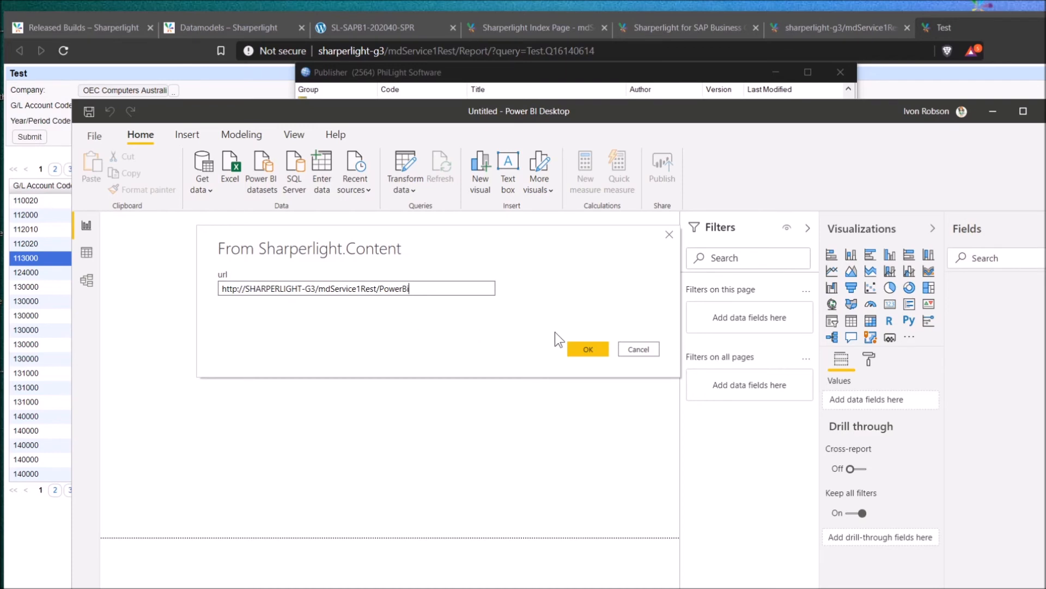
pyautogui.click(579, 347)
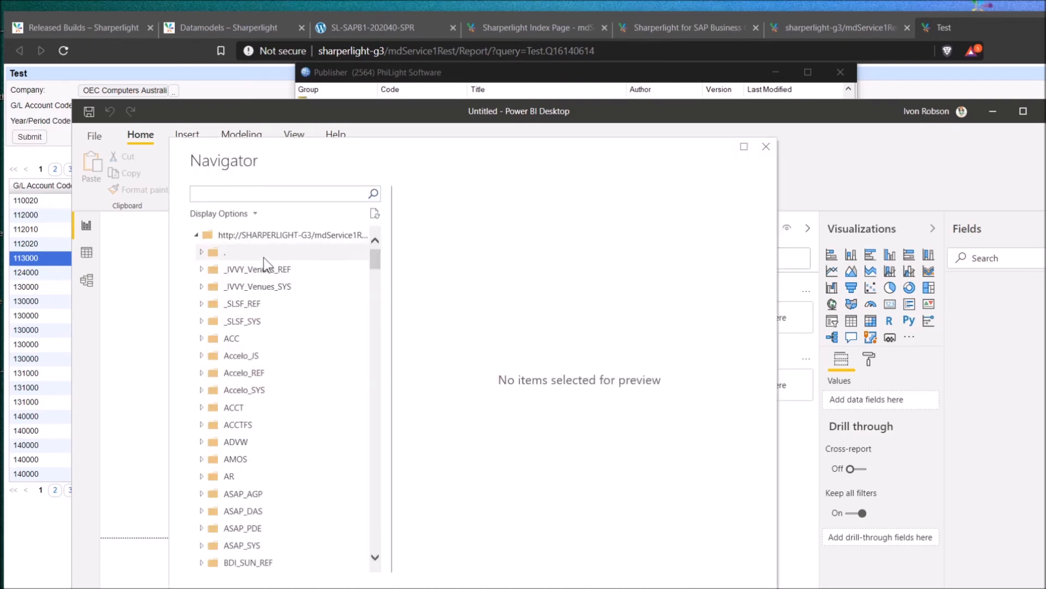
# In Navigator, expand SAPB1_DEMO, tick the CusAging table and load it
pyautogui.scroll(-1, 261, 349)
pyautogui.scroll(-3, 262, 363)
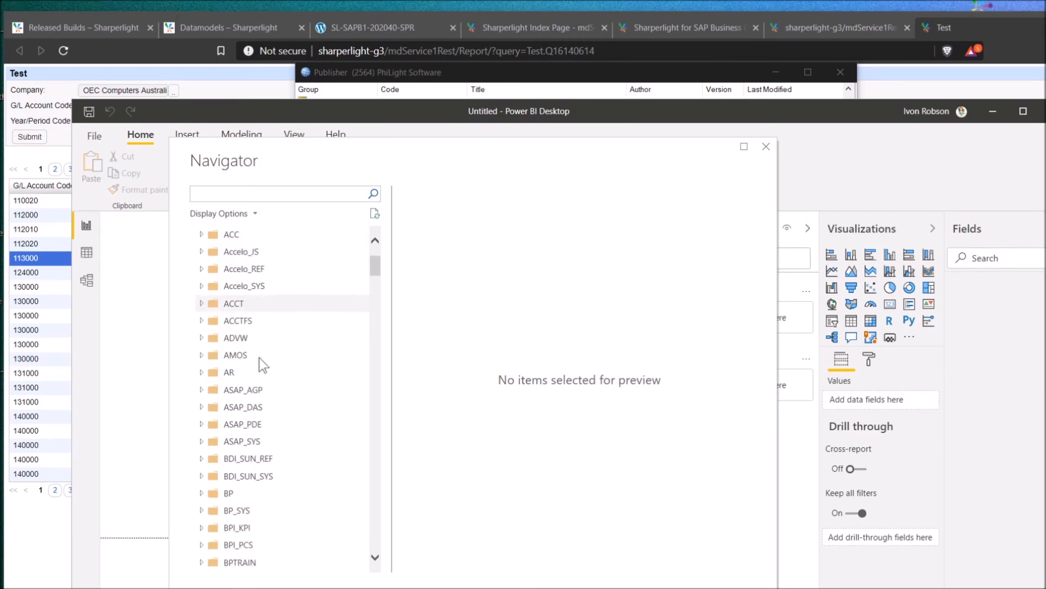
pyautogui.scroll(4, 254, 300)
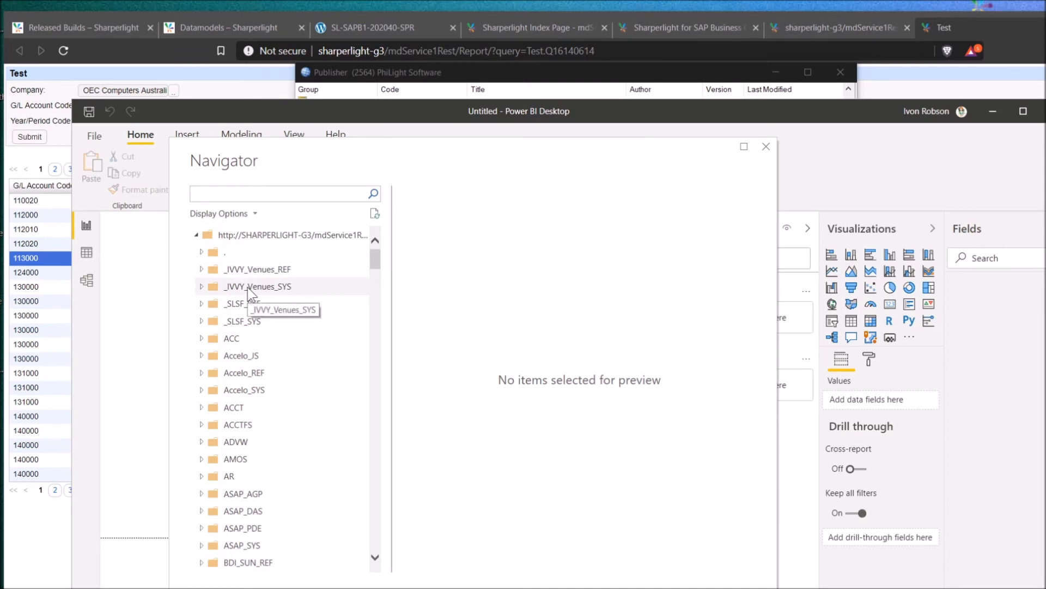
pyautogui.scroll(-20, 243, 332)
pyautogui.scroll(-20, 269, 394)
pyautogui.moveTo(374, 371); pyautogui.dragTo(376, 401)
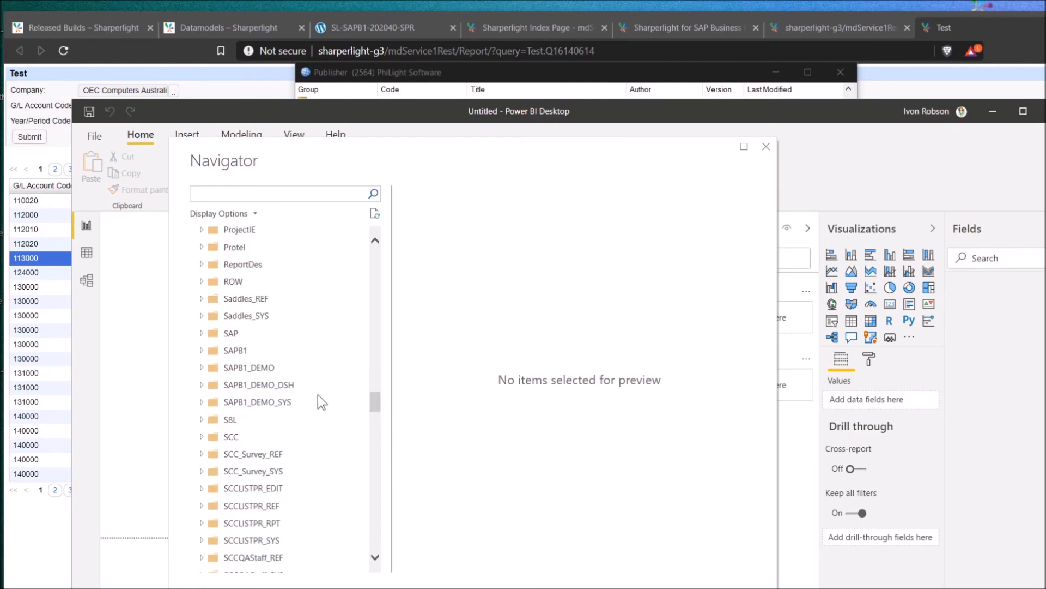
pyautogui.click(201, 368)
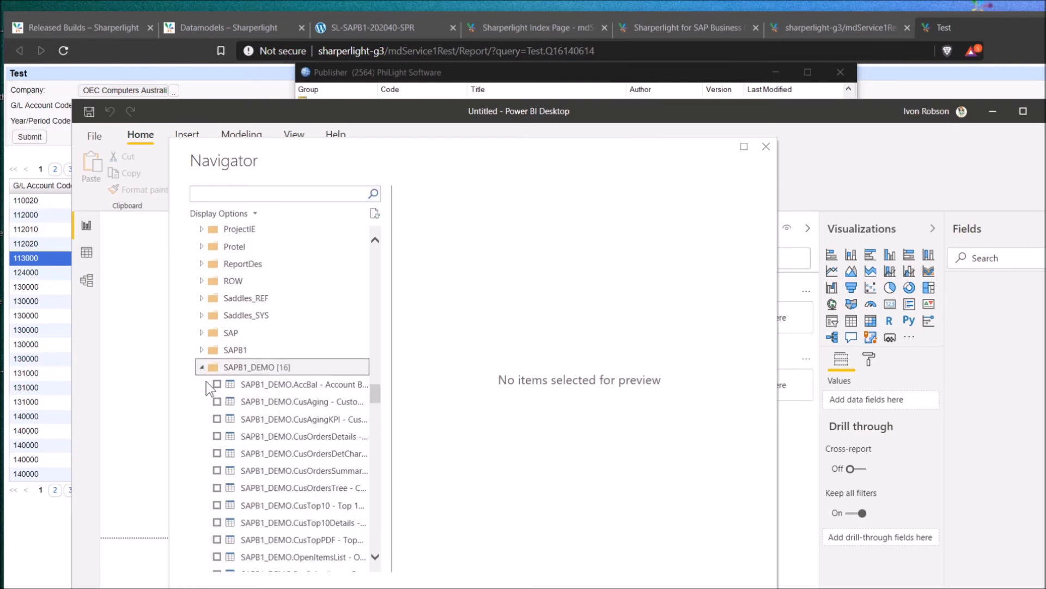
pyautogui.click(217, 402)
pyautogui.click(219, 380)
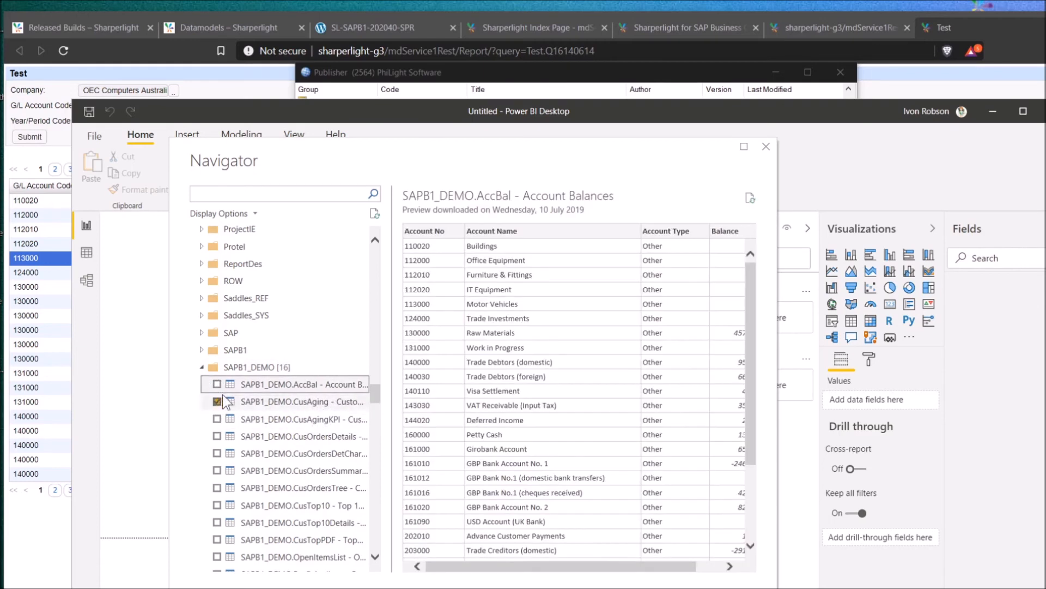
pyautogui.scroll(-1, 643, 321)
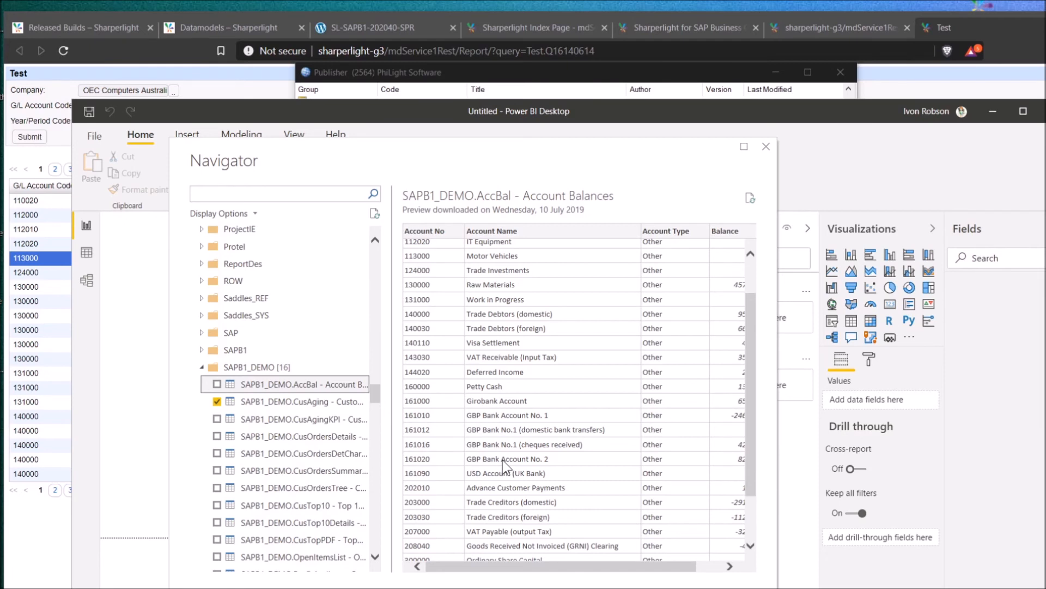
pyautogui.click(572, 588)
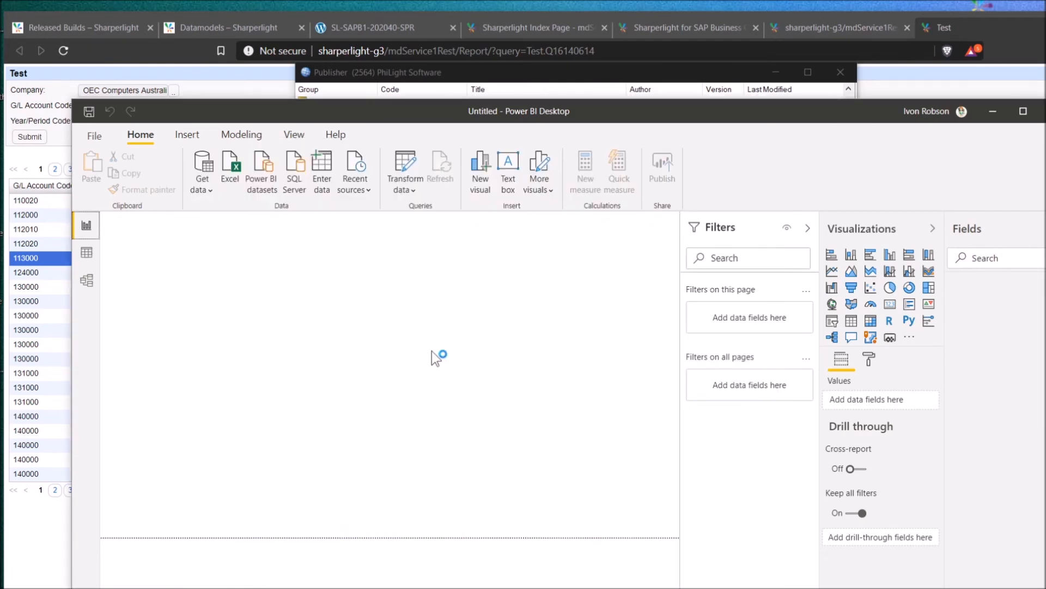
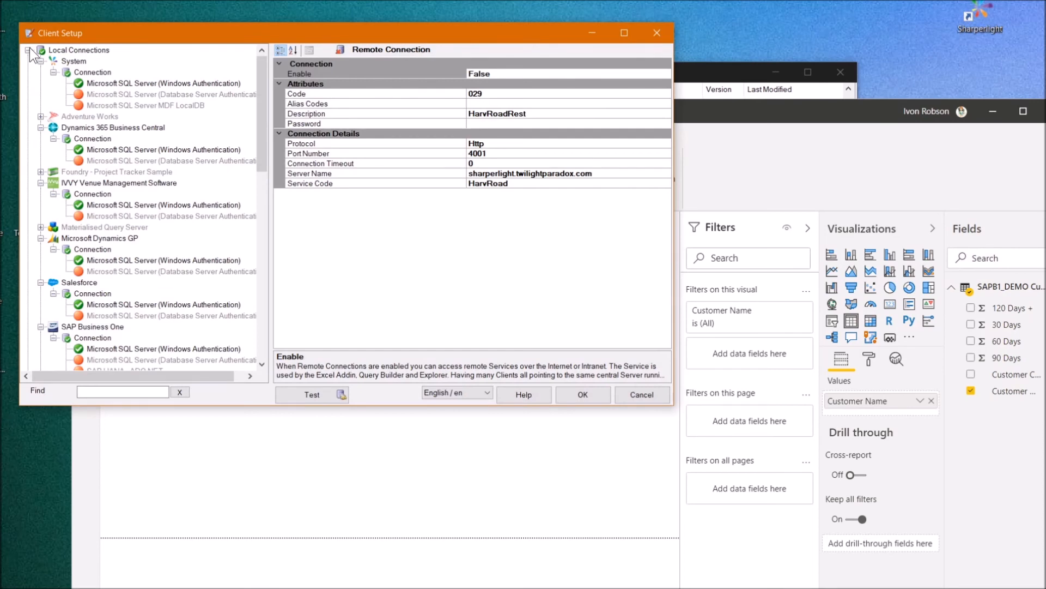
# Review the Sharperlight Service (001) details: Http, port 4001, mdService1, remote connections disabled
pyautogui.click(30, 48)
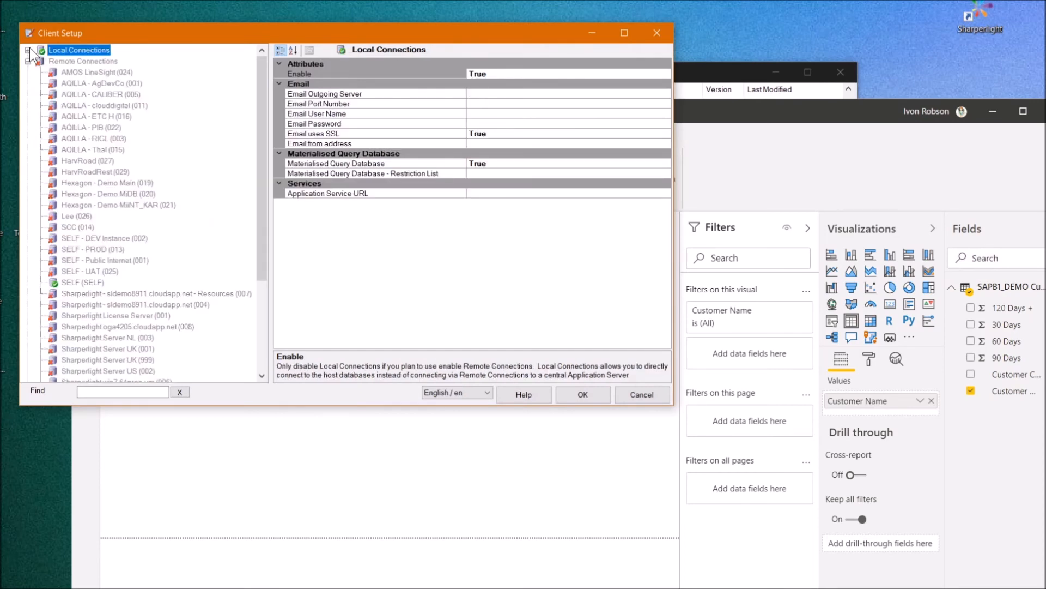
pyautogui.click(29, 48)
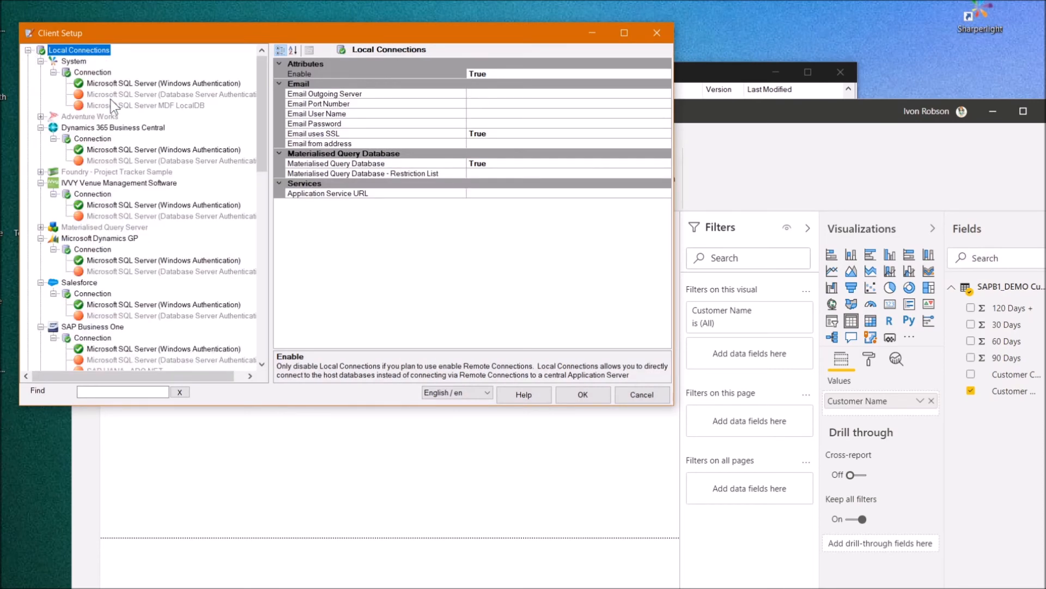
pyautogui.click(29, 48)
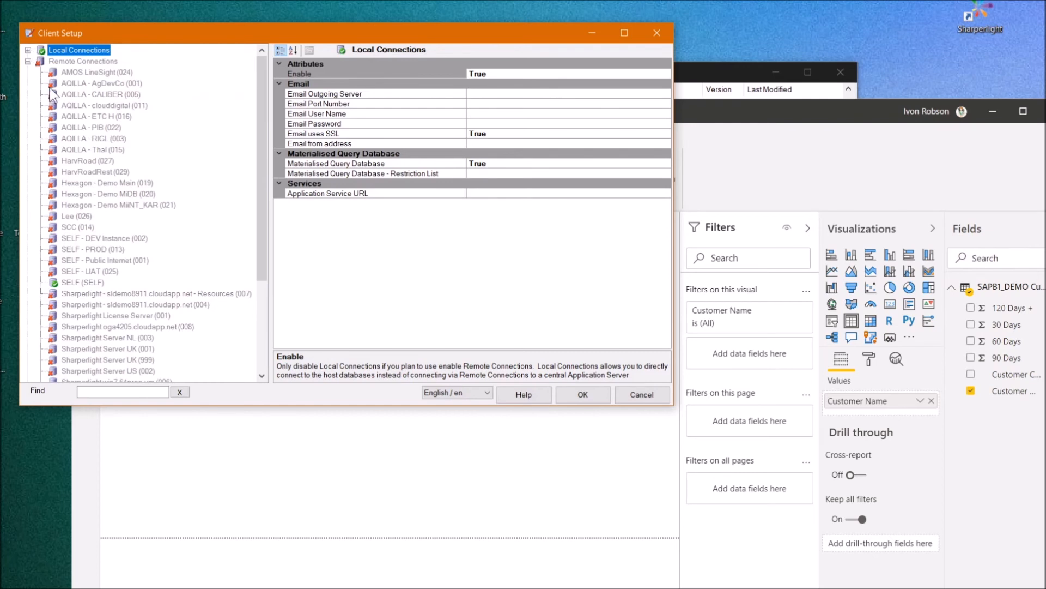
pyautogui.click(30, 62)
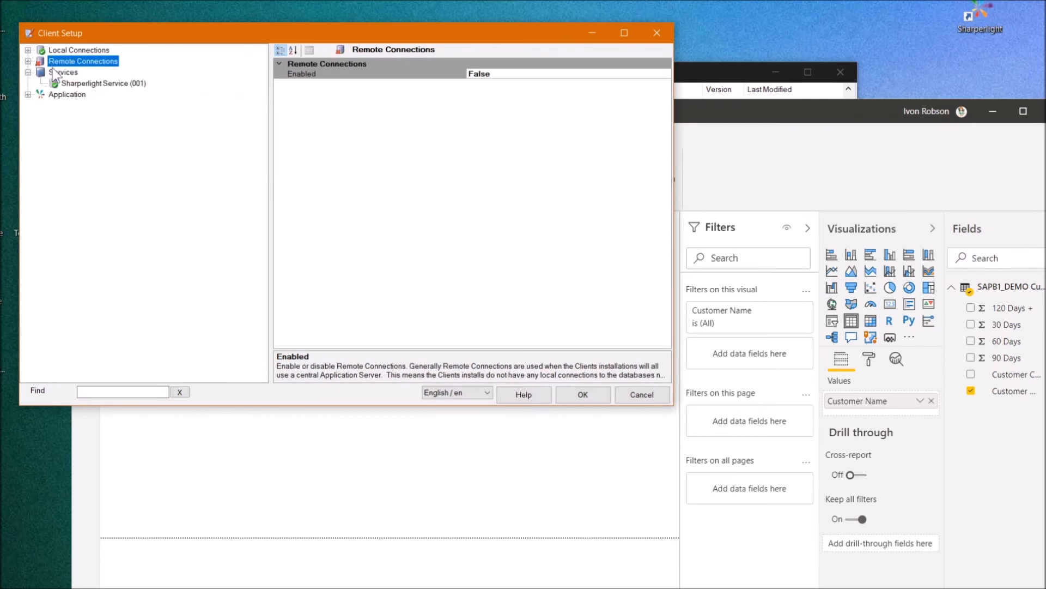
pyautogui.click(109, 85)
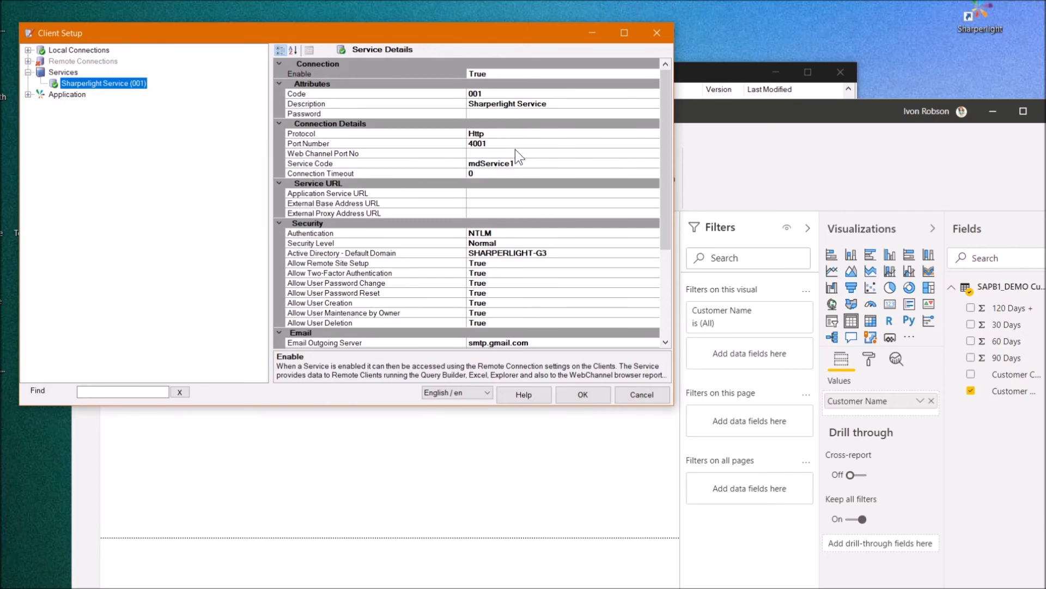
pyautogui.moveTo(948, 588); pyautogui.dragTo(1044, 89)
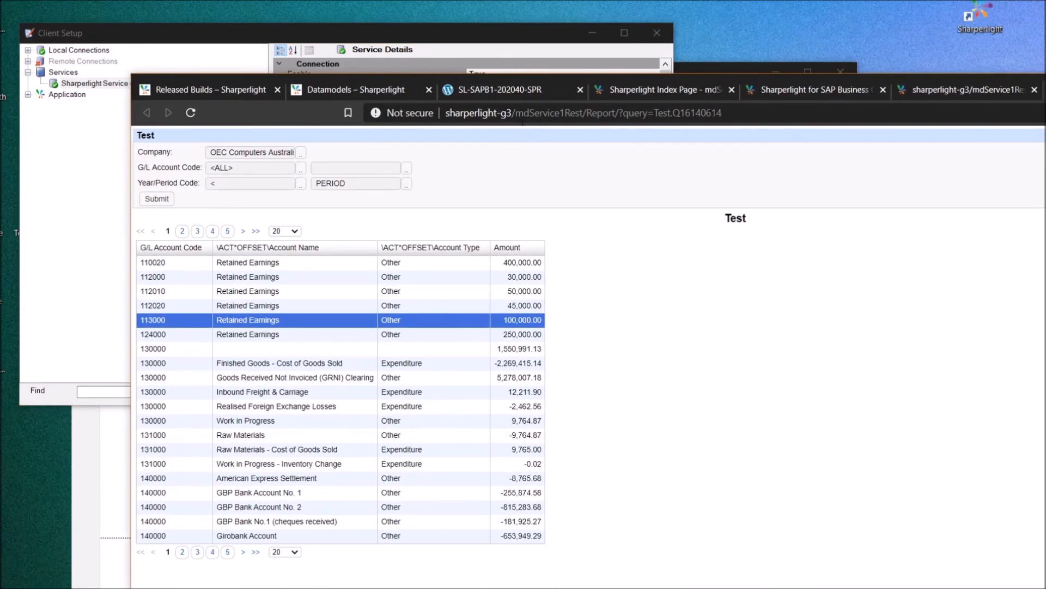
pyautogui.moveTo(510, 115); pyautogui.dragTo(445, 116)
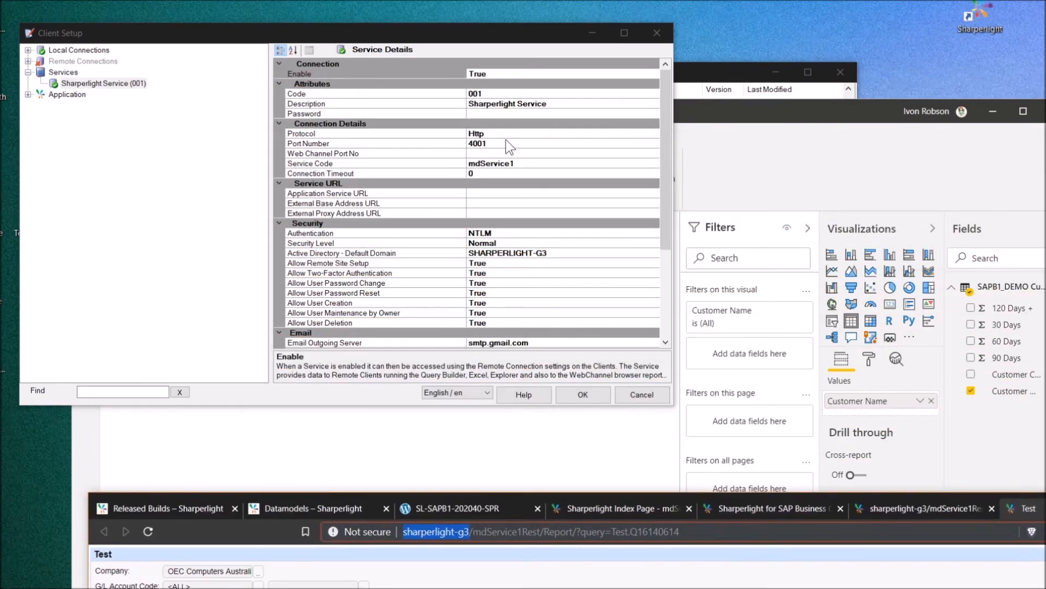
# Review the service protocol options keeping Http, and check port number 4001
pyautogui.click(507, 134)
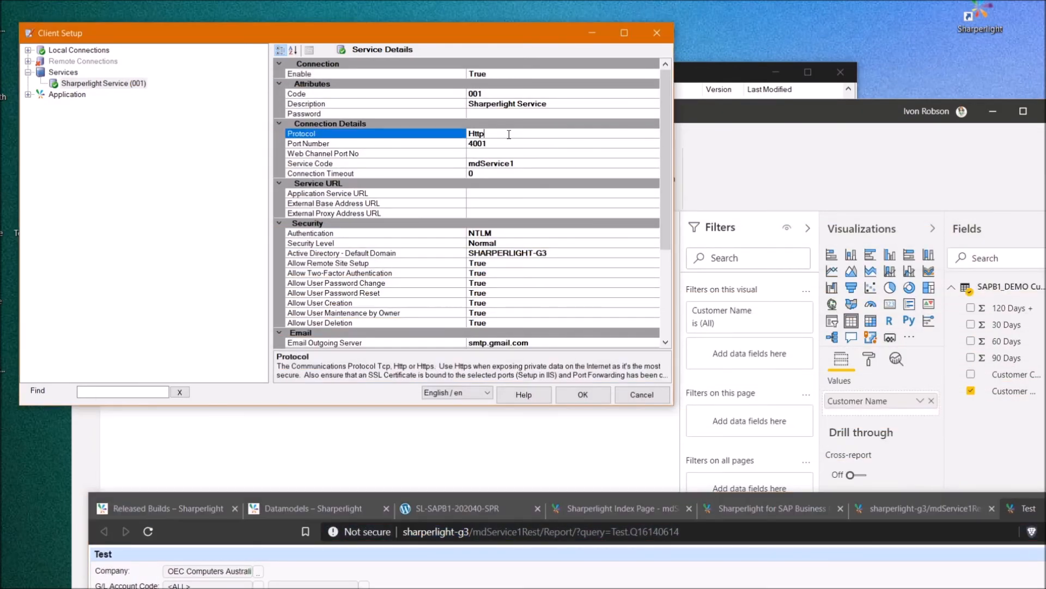
pyautogui.click(654, 133)
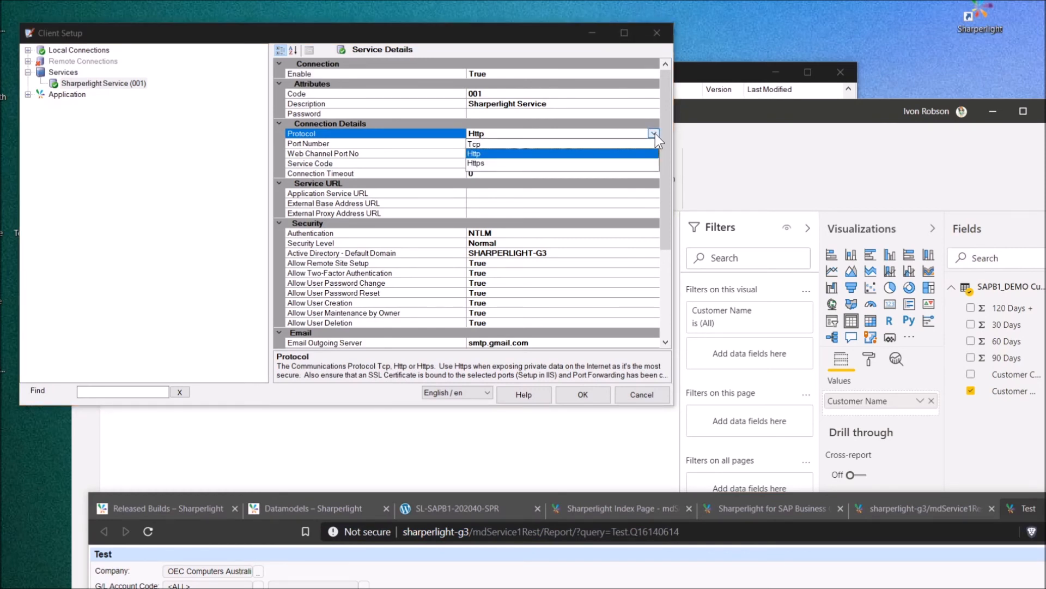
pyautogui.click(656, 133)
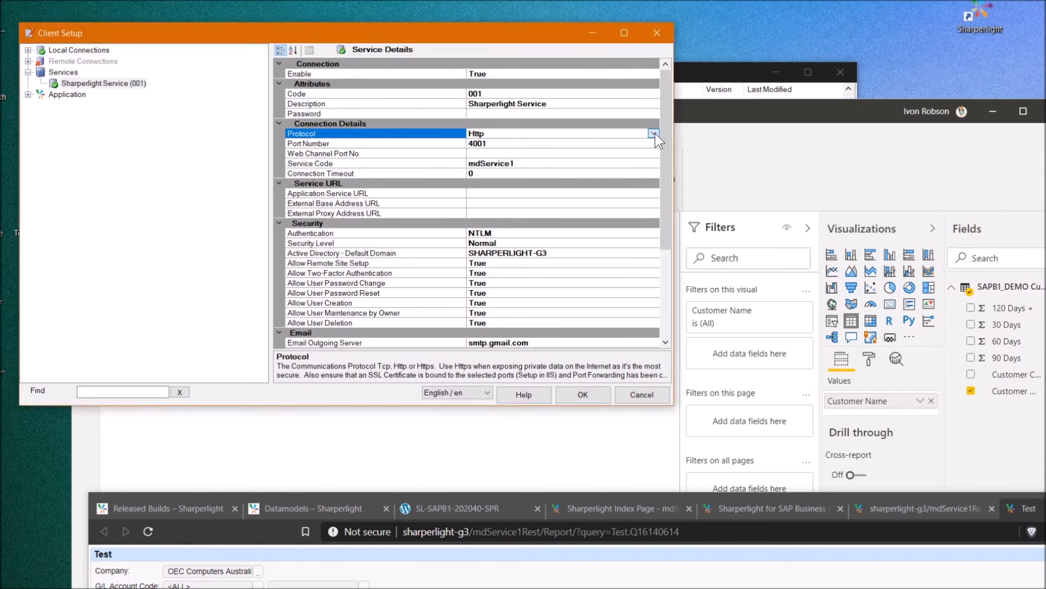
pyautogui.click(655, 133)
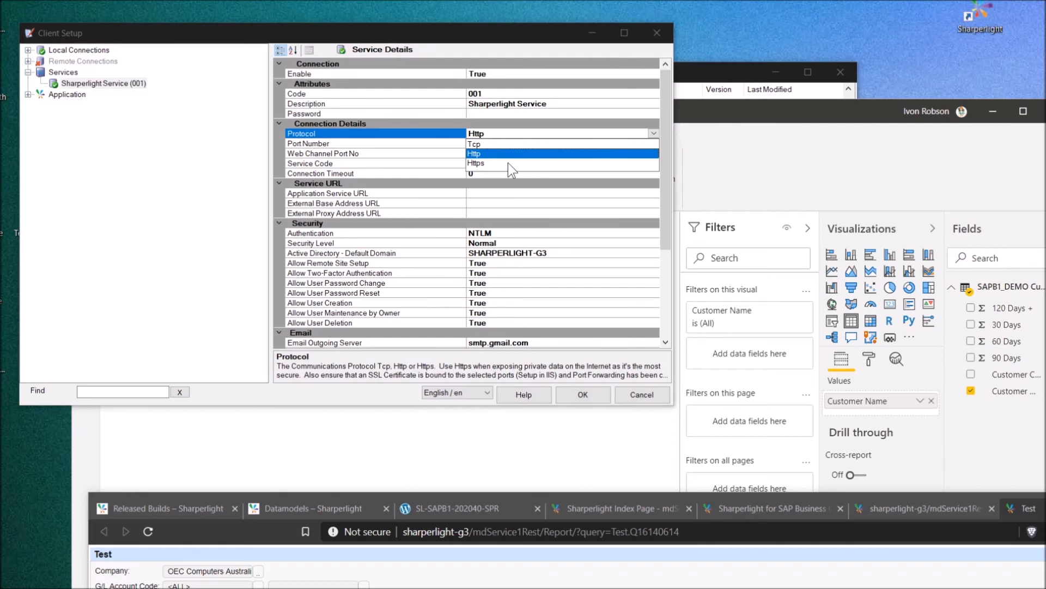
pyautogui.click(496, 135)
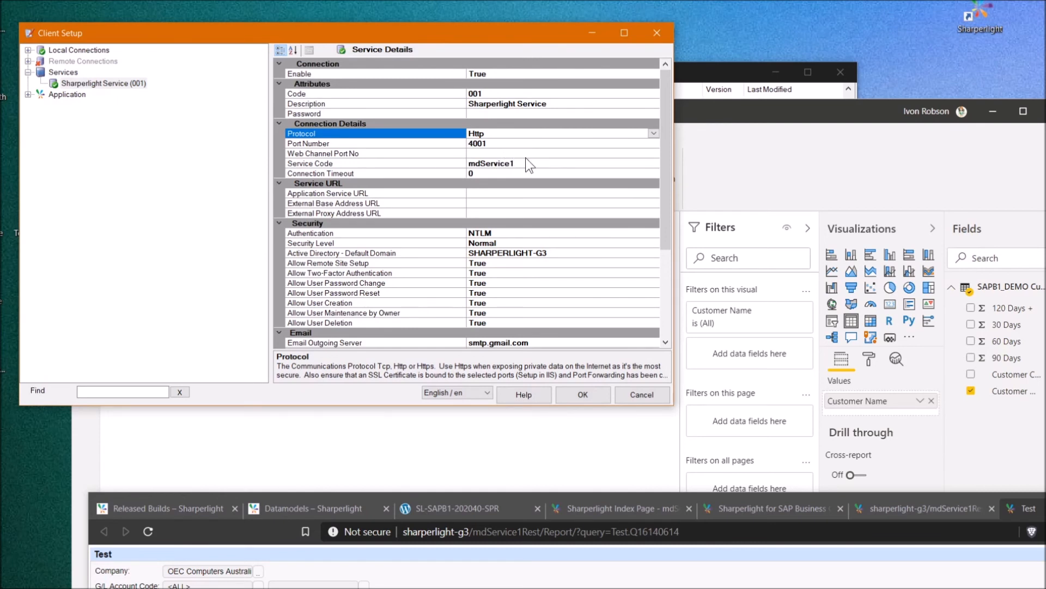
pyautogui.click(489, 155)
pyautogui.click(493, 144)
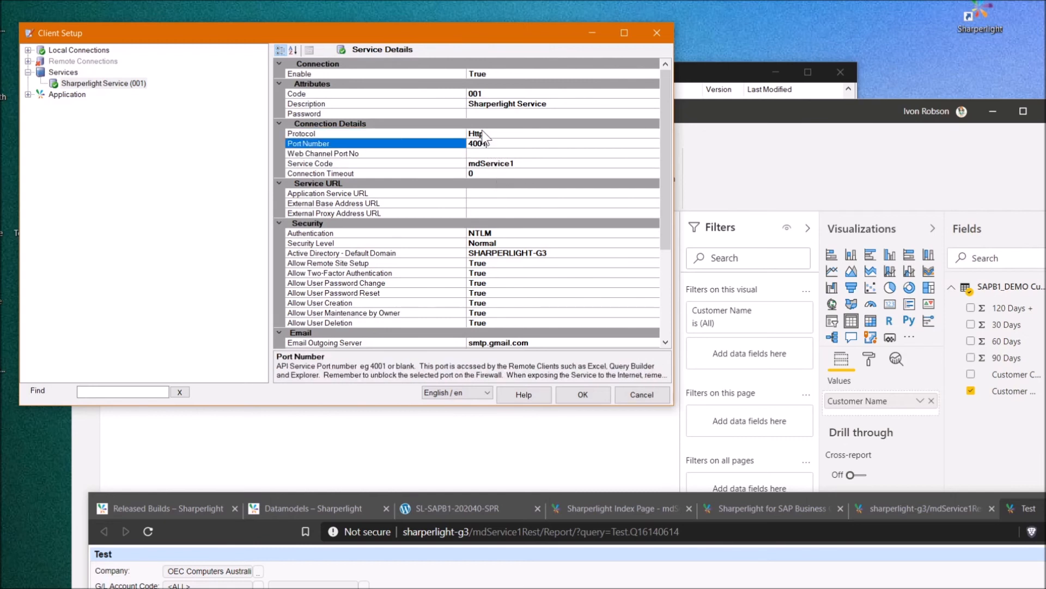
# Keep NTLM as the authentication mode and centre the Site Setup window
pyautogui.click(483, 186)
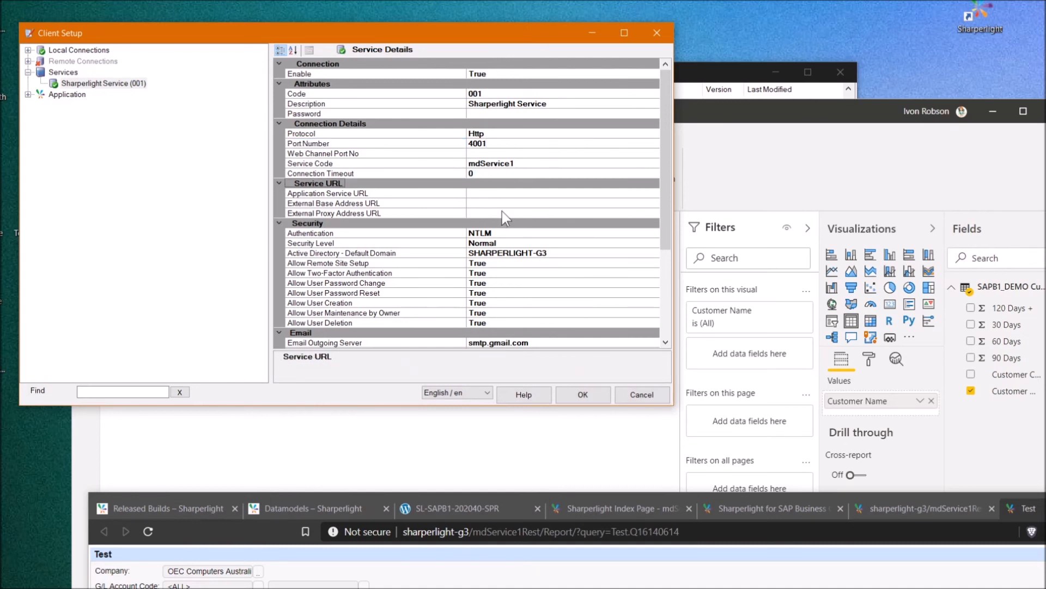
pyautogui.click(407, 235)
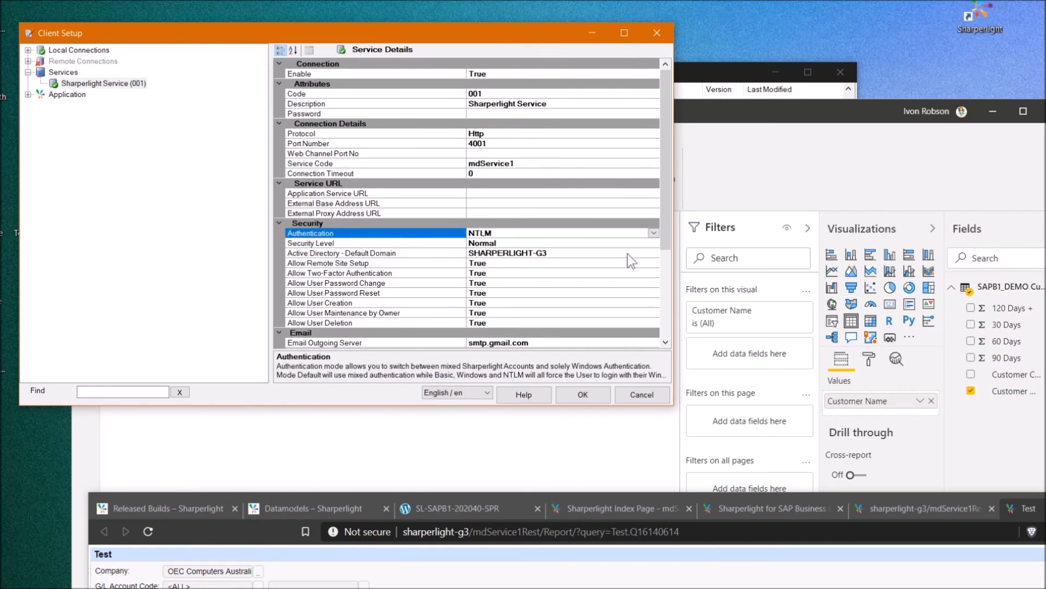
pyautogui.click(655, 233)
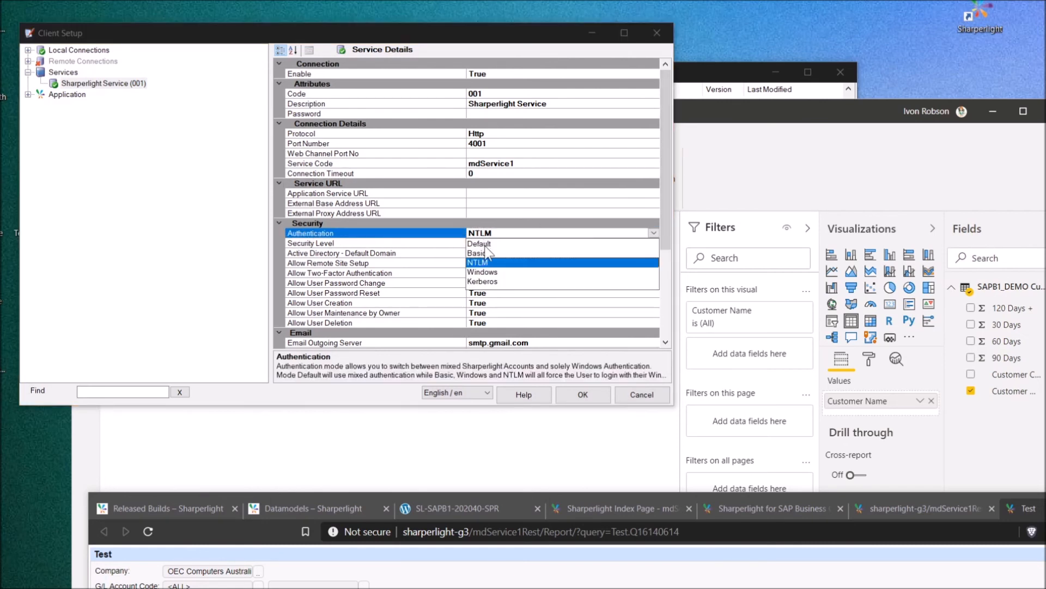
pyautogui.click(387, 236)
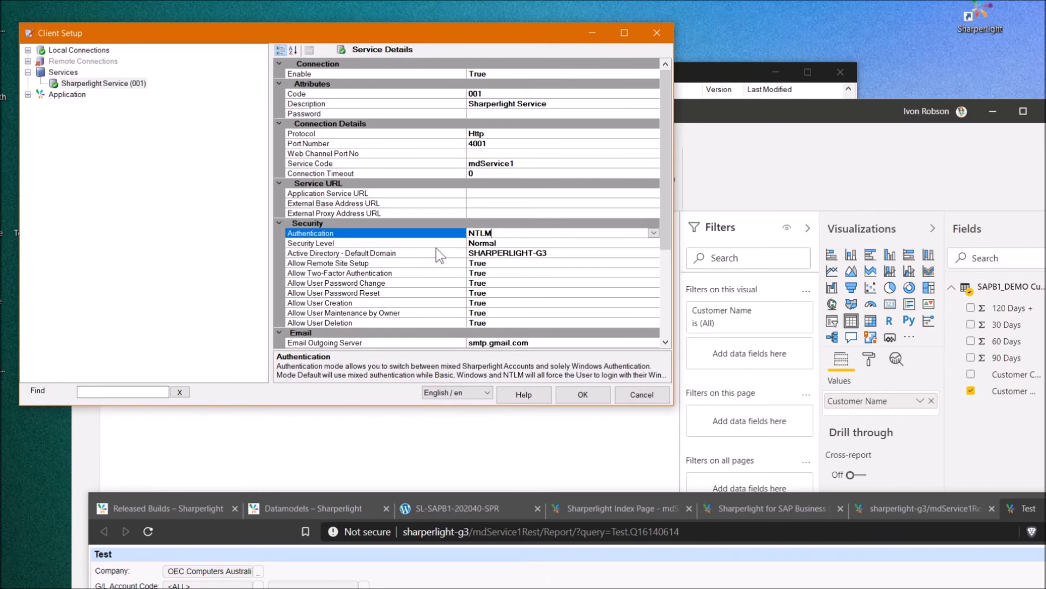
pyautogui.moveTo(1023, 151); pyautogui.dragTo(361, 60)
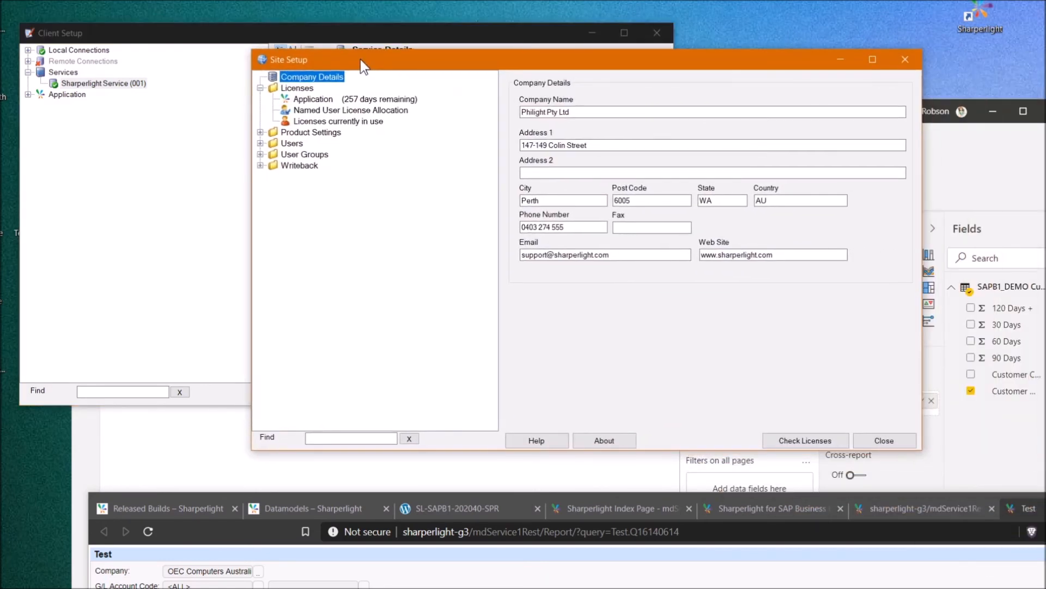
# Create a new Client Secret / Feed Key for the admin user
pyautogui.click(261, 142)
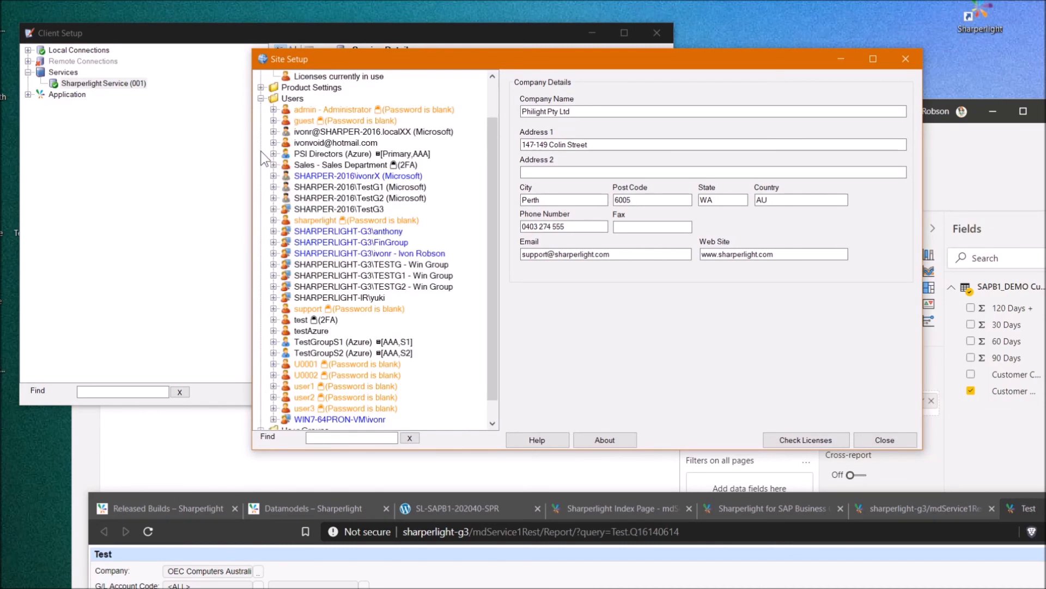
pyautogui.click(330, 109)
pyautogui.rightClick(331, 109)
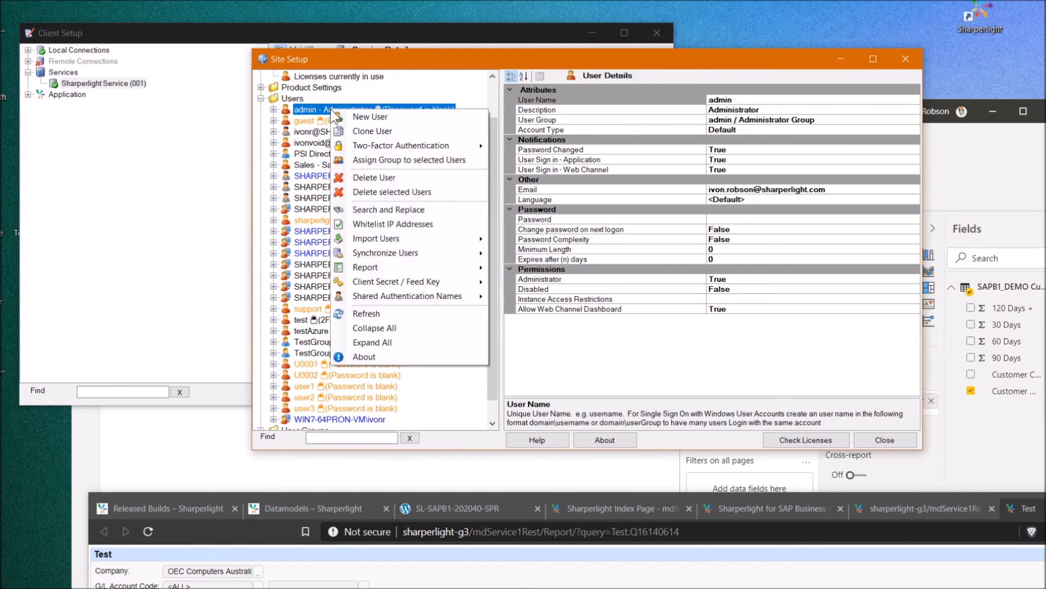
pyautogui.moveTo(399, 291)
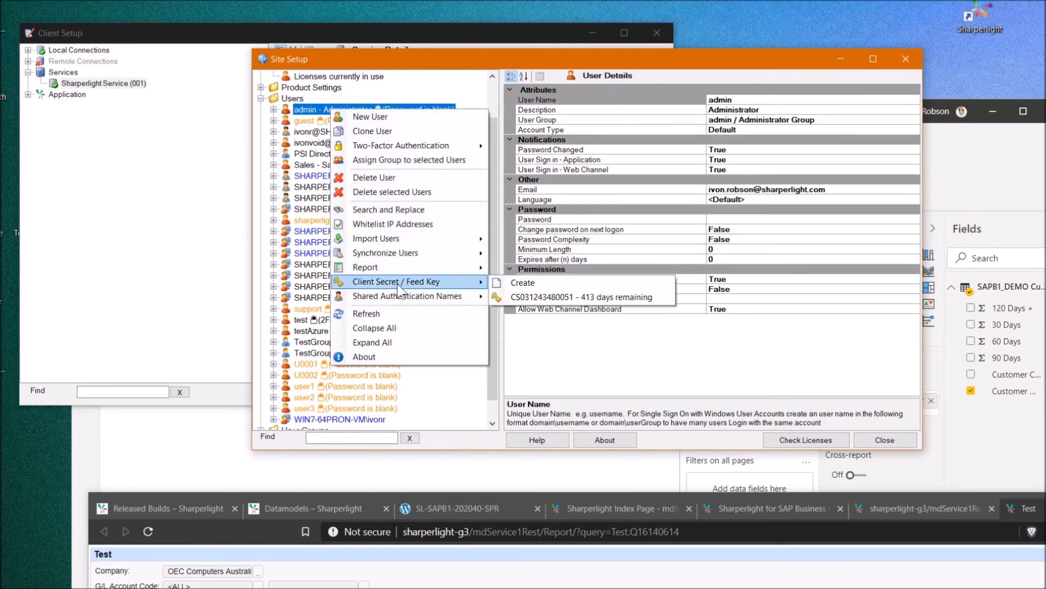
pyautogui.click(521, 282)
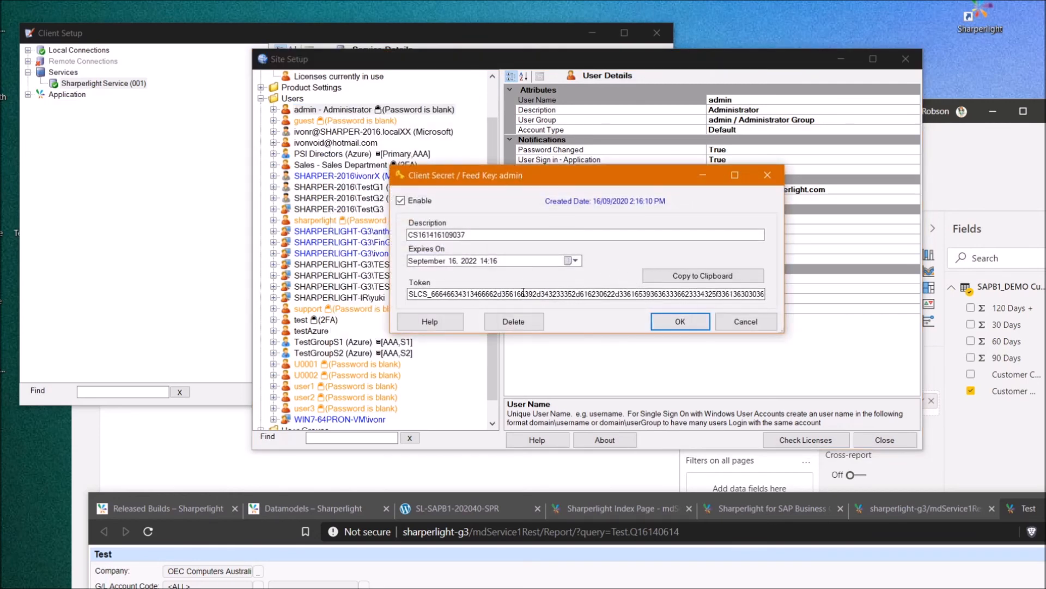
# Inspect the generated feed key token, then discard it without saving
pyautogui.moveTo(413, 295); pyautogui.dragTo(595, 294)
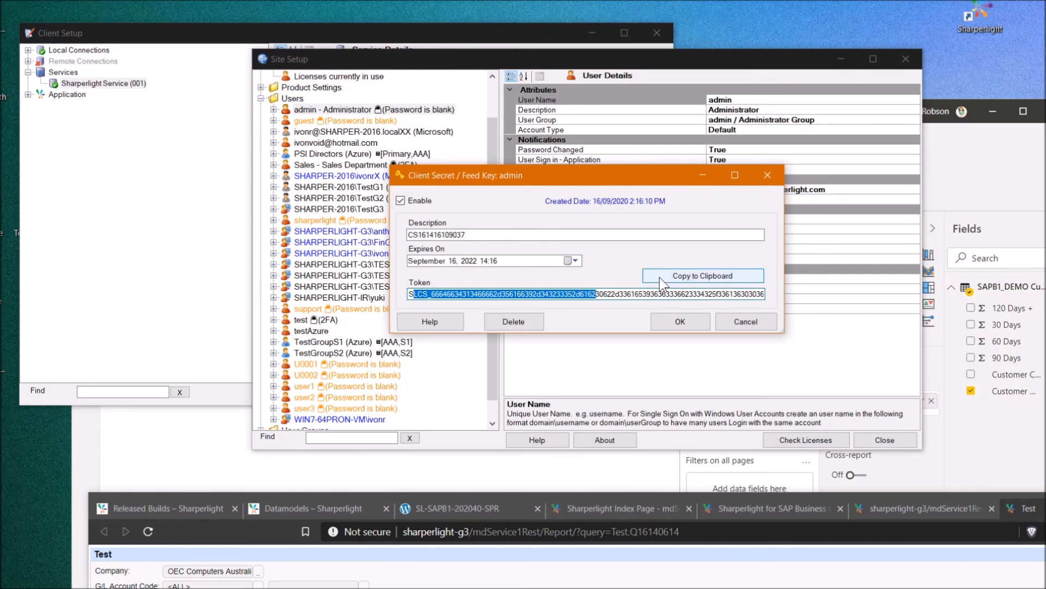
pyautogui.click(629, 293)
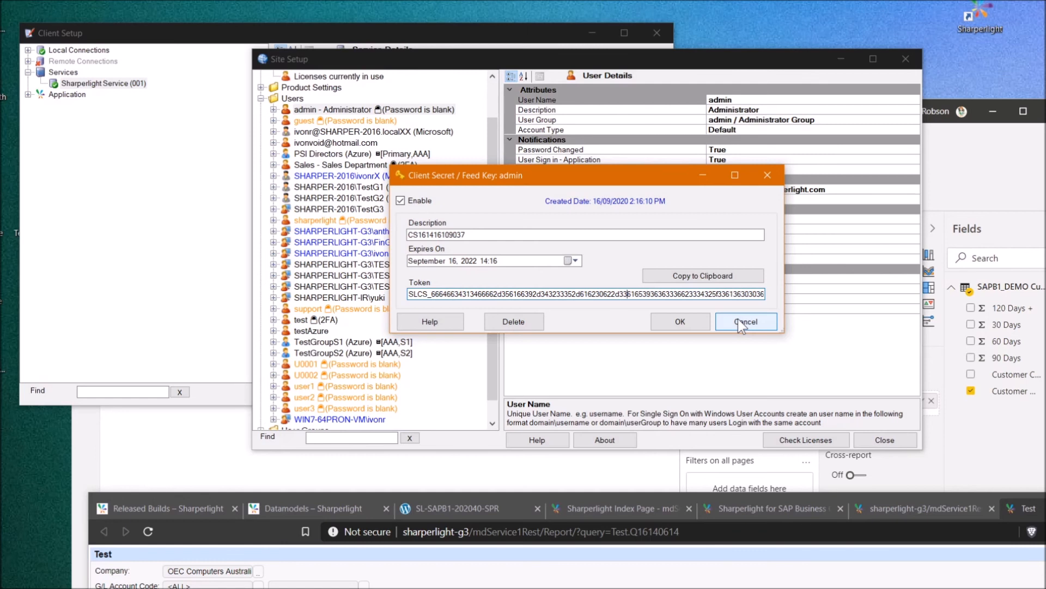
pyautogui.moveTo(518, 294); pyautogui.dragTo(489, 304)
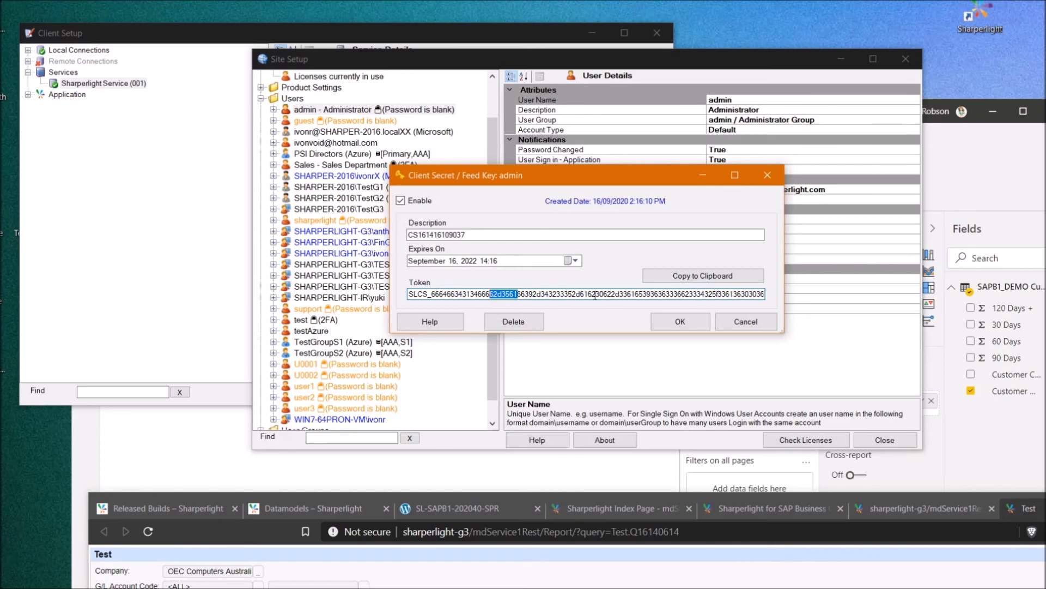
pyautogui.click(737, 325)
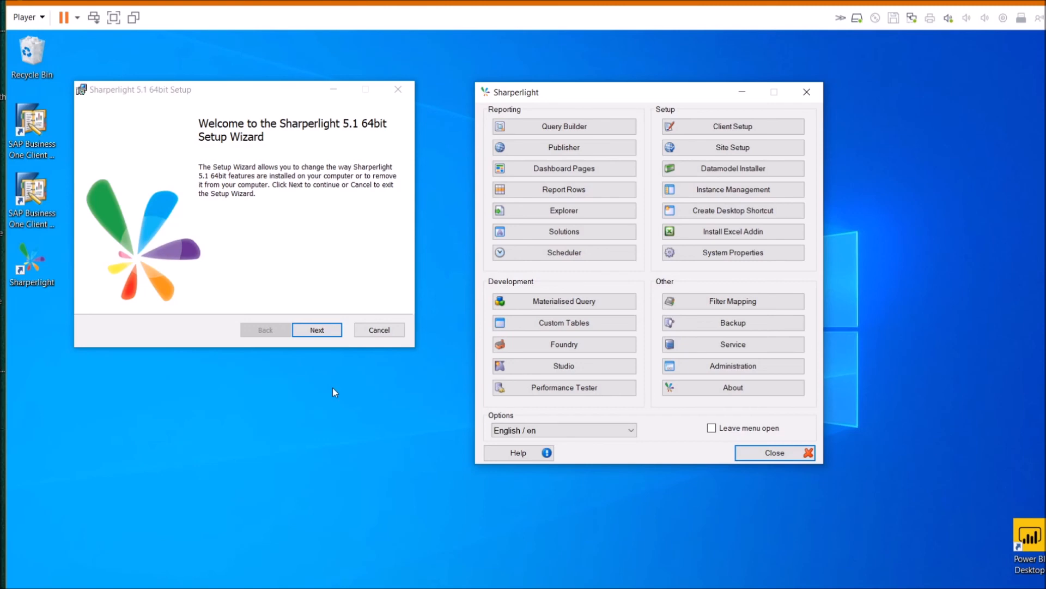
# Open Client Setup and review the System SQL Server connection to SharperLight on WIN7-64PRON-VM
pyautogui.click(715, 128)
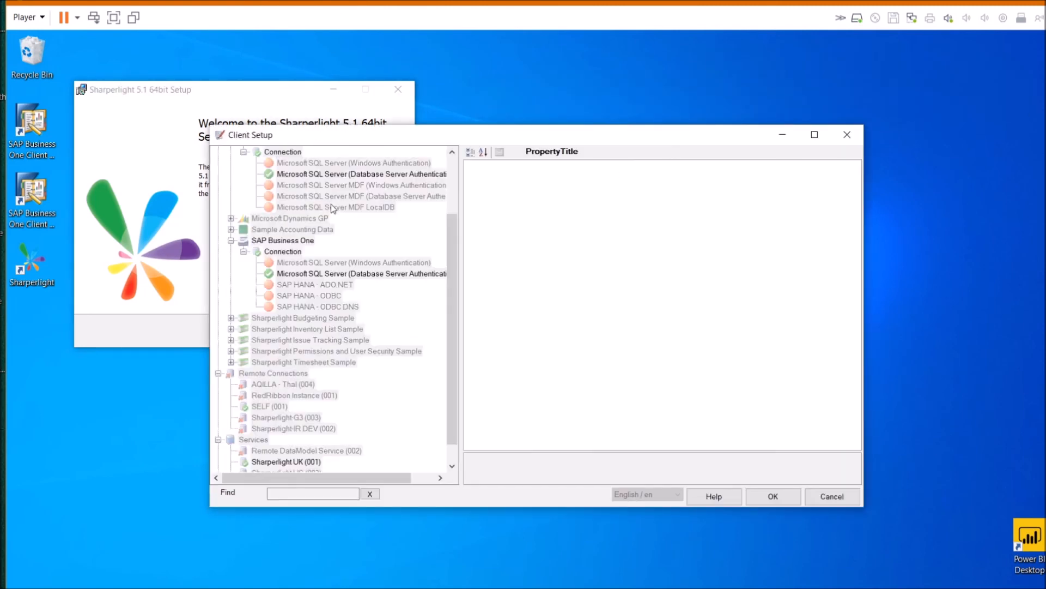
pyautogui.scroll(2, 361, 233)
pyautogui.scroll(1, 358, 231)
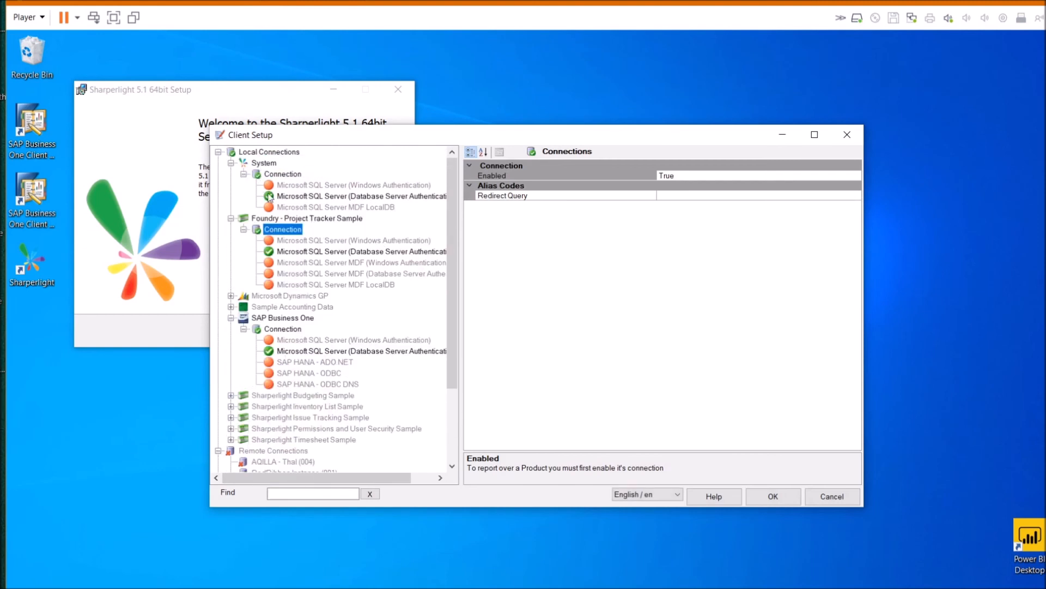
pyautogui.click(299, 197)
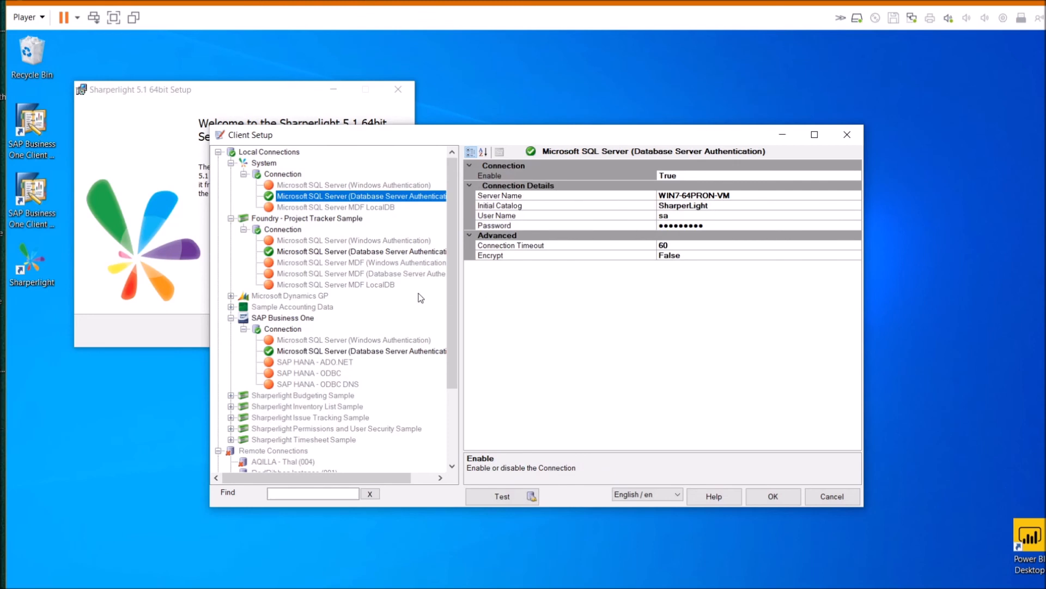
pyautogui.scroll(-3, 362, 295)
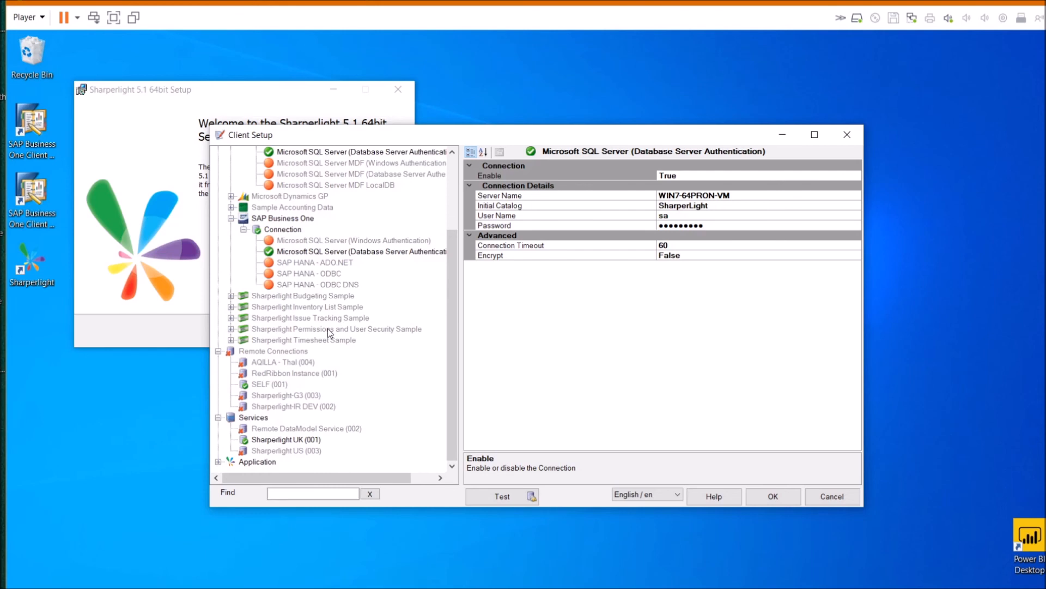
pyautogui.scroll(4, 328, 328)
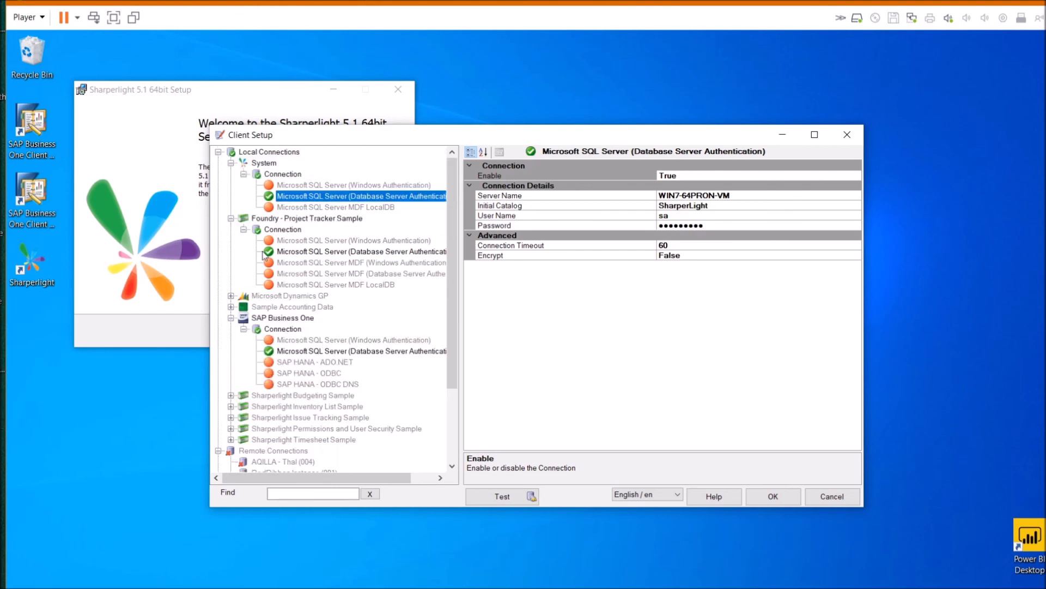
pyautogui.scroll(-4, 314, 459)
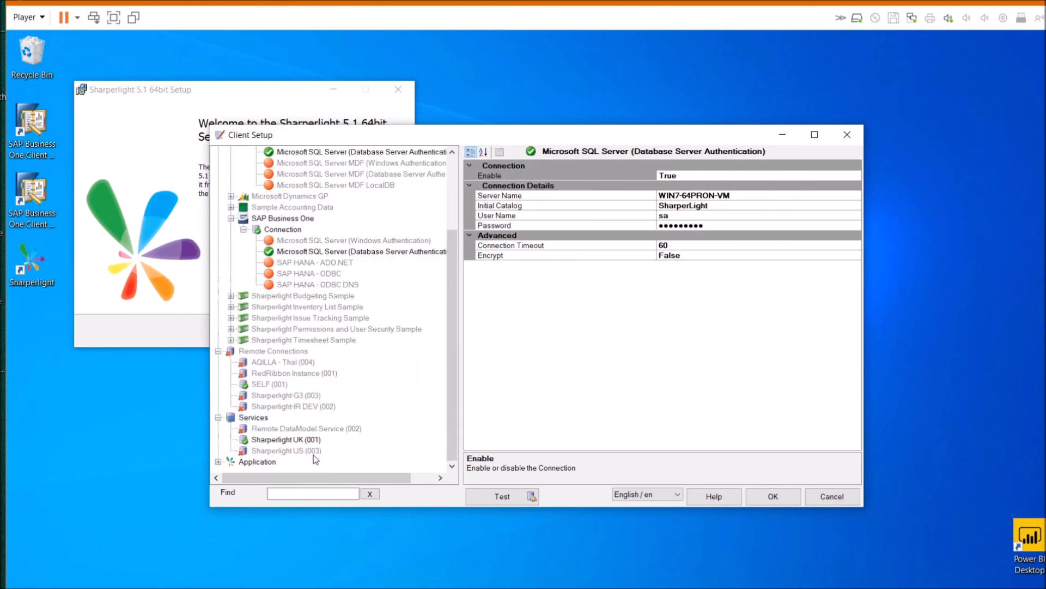
# Review the Sharperlight UK (001) service code mdService1 and its Application Service URL
pyautogui.click(284, 439)
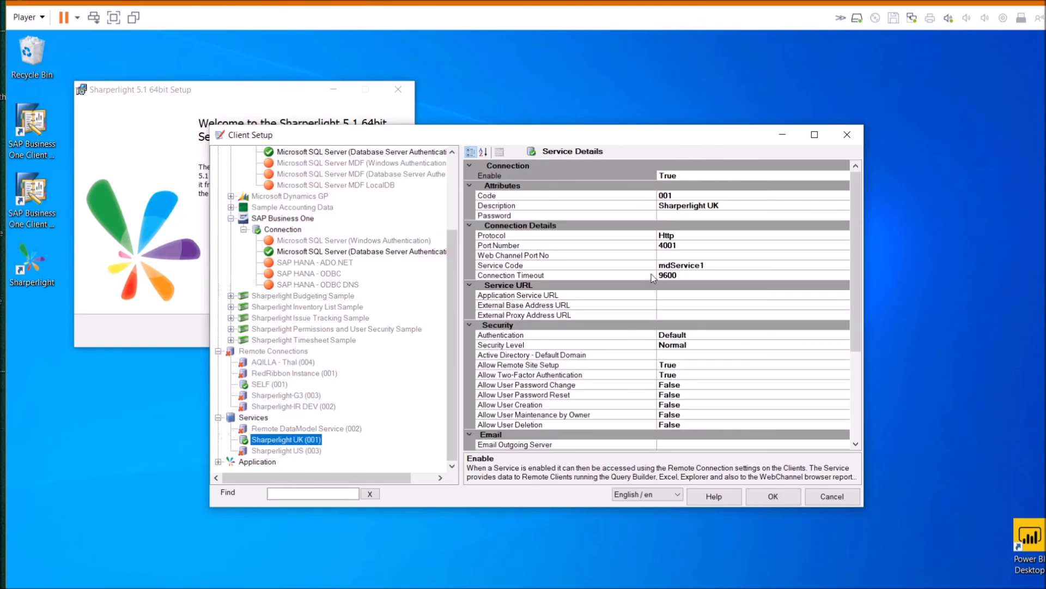
pyautogui.click(704, 265)
pyautogui.moveTo(705, 265); pyautogui.dragTo(647, 272)
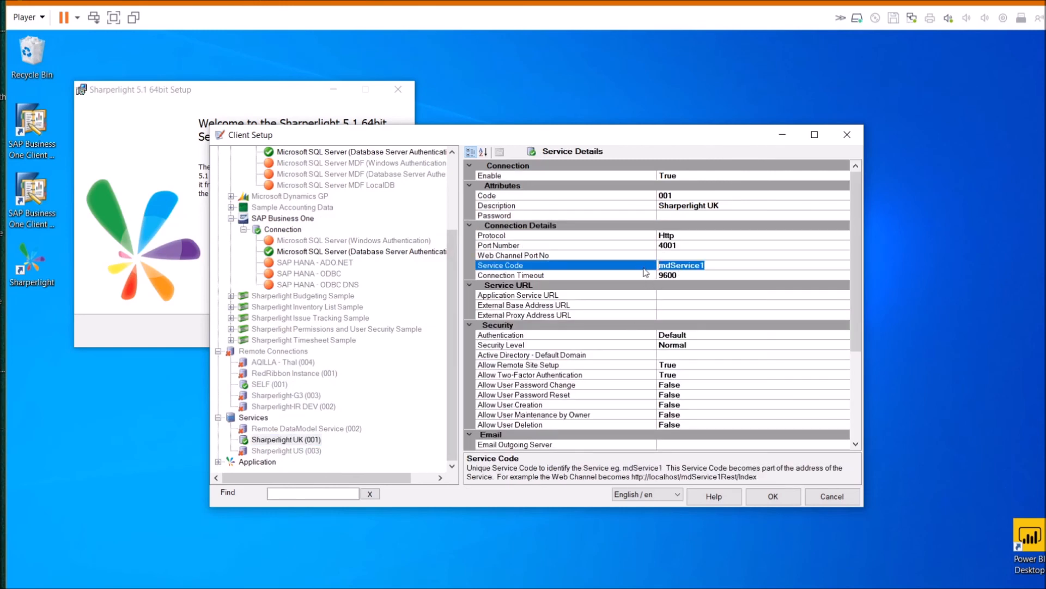
pyautogui.click(679, 297)
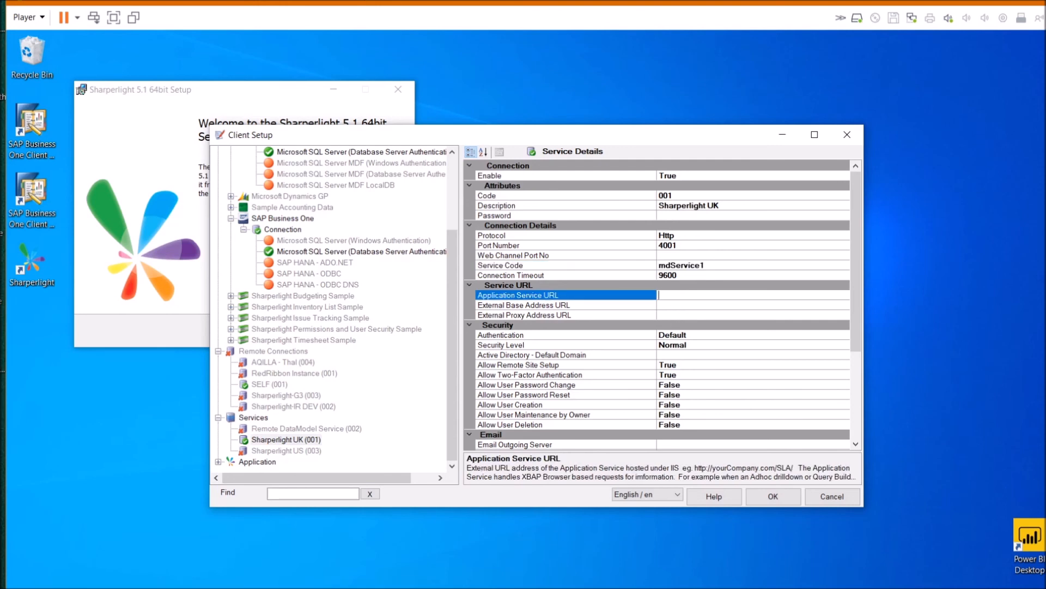
pyautogui.scroll(-3, 719, 346)
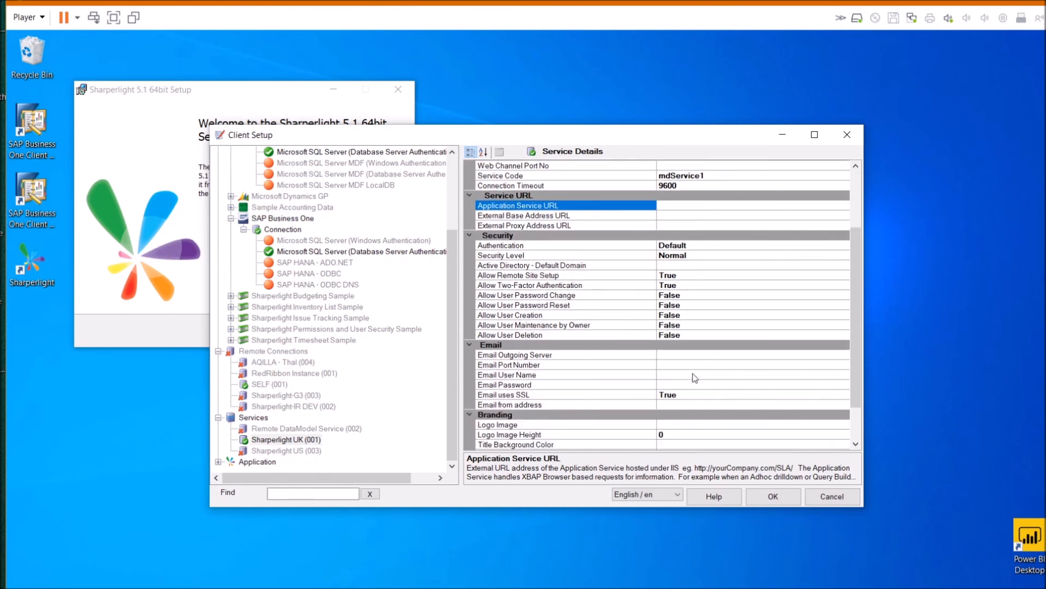
pyautogui.scroll(2, 674, 251)
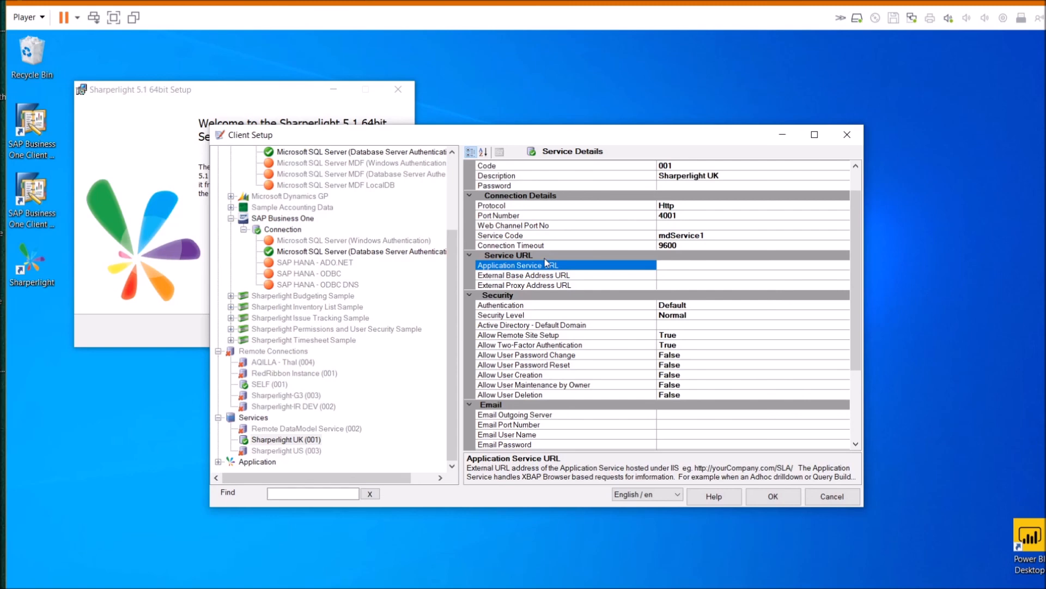
# Check the Windows services list, close Client Setup without saving, and cancel the setup wizard
pyautogui.click(364, 586)
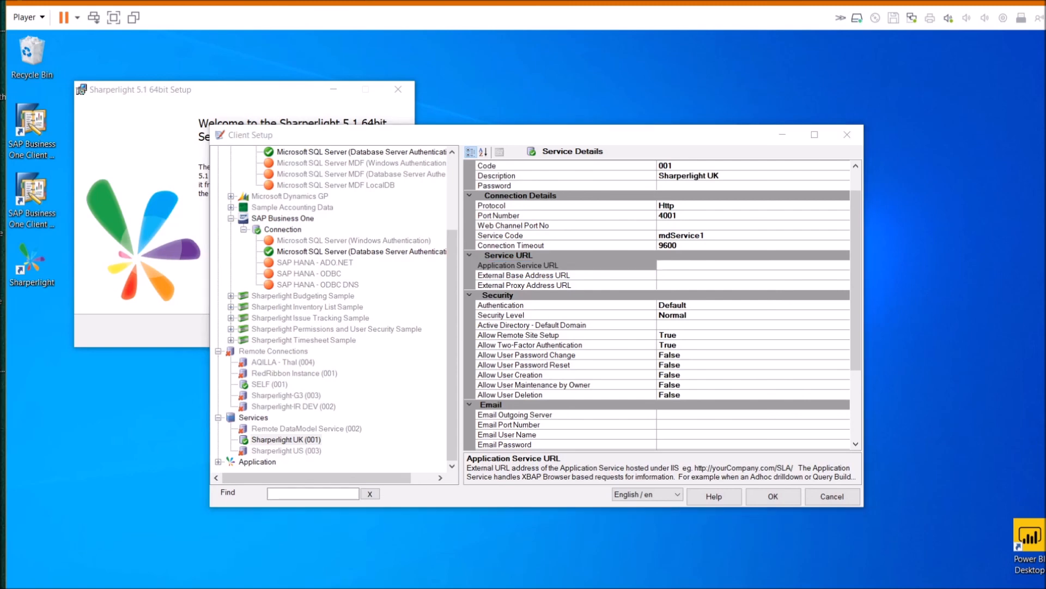
pyautogui.click(906, 61)
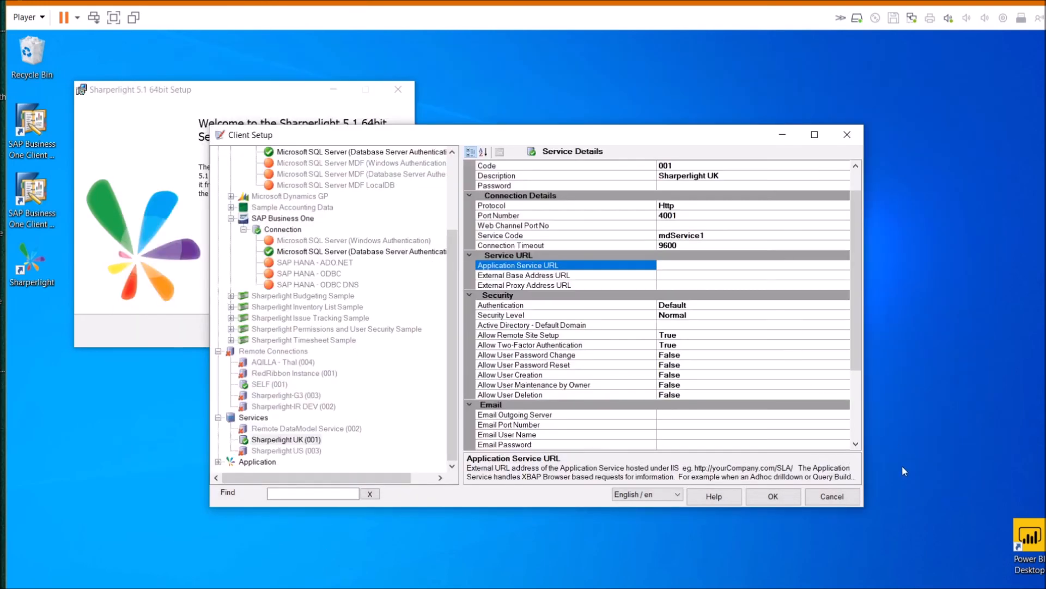
pyautogui.click(835, 503)
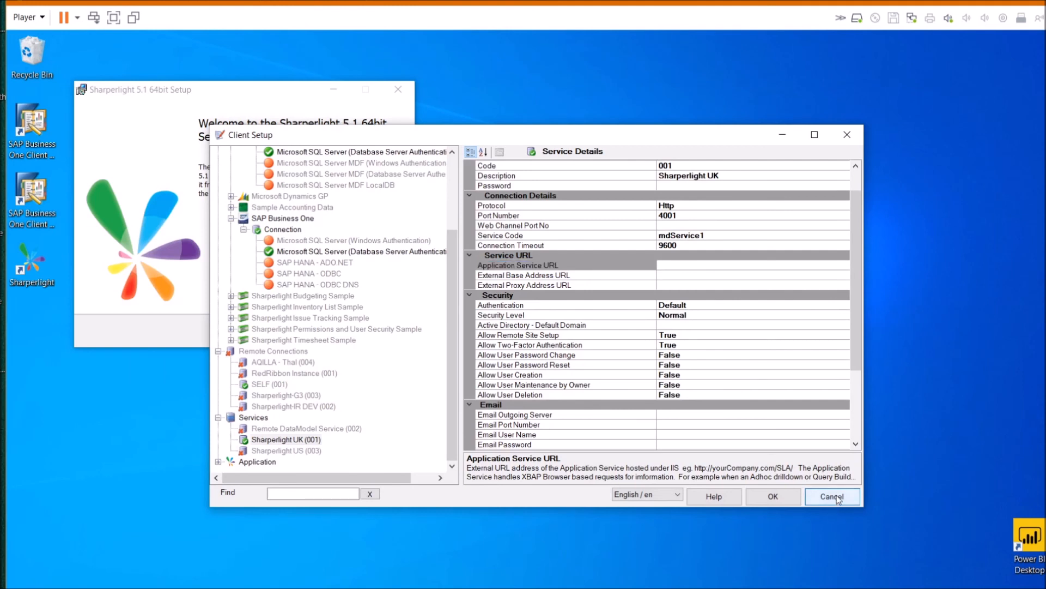
pyautogui.click(848, 500)
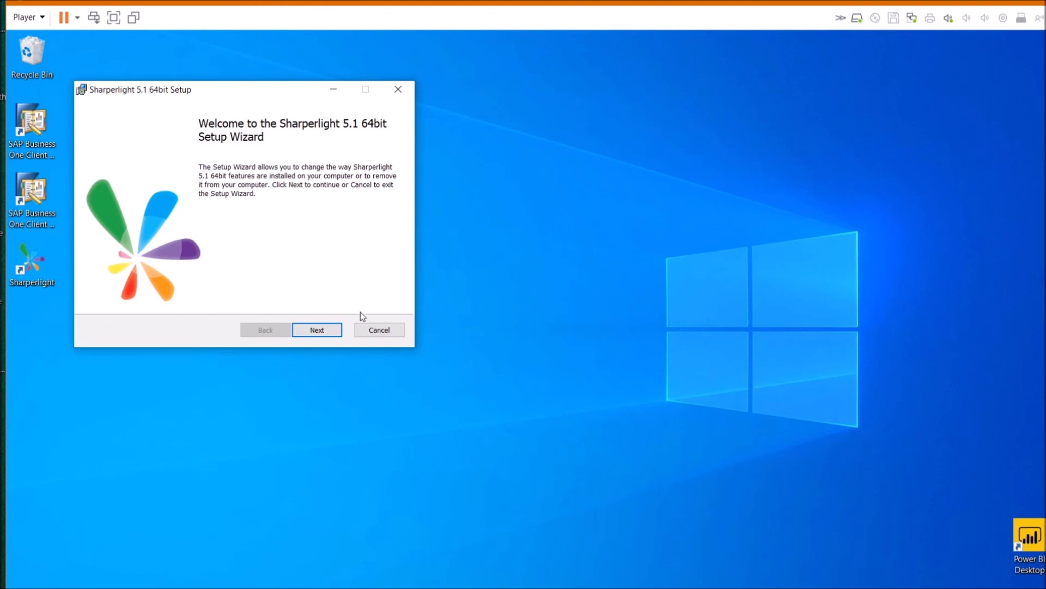
pyautogui.click(382, 332)
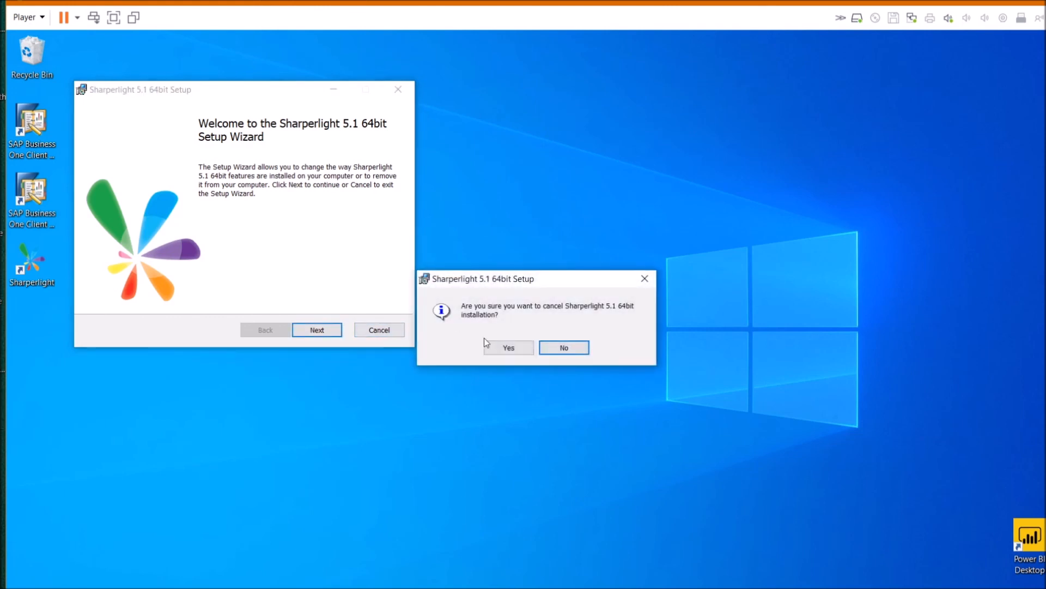
# Confirm cancelling the install, relaunch Client Setup and select the SELF (001) remote connection
pyautogui.click(504, 348)
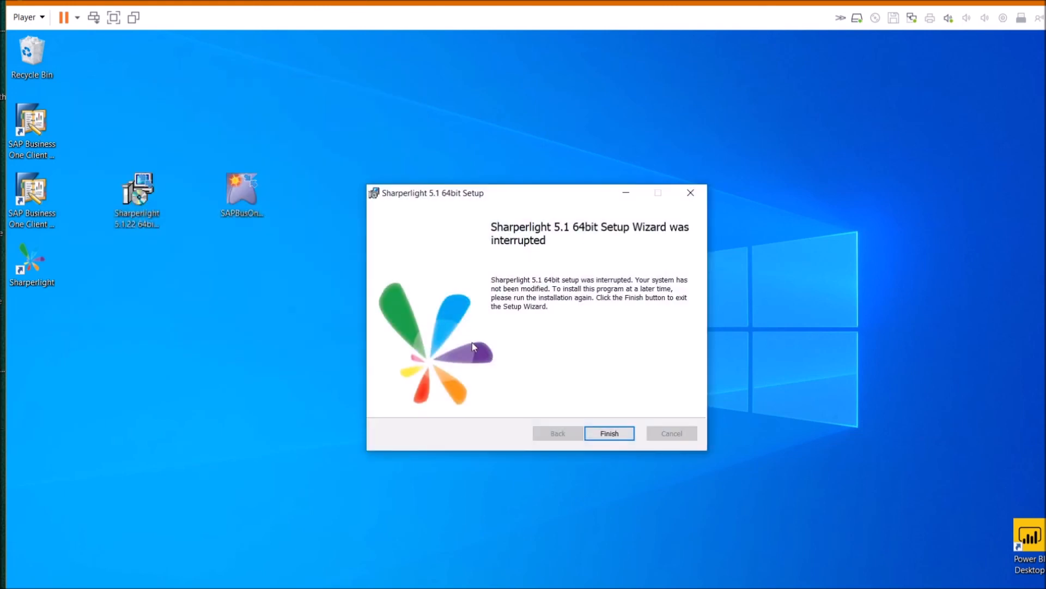
pyautogui.click(618, 436)
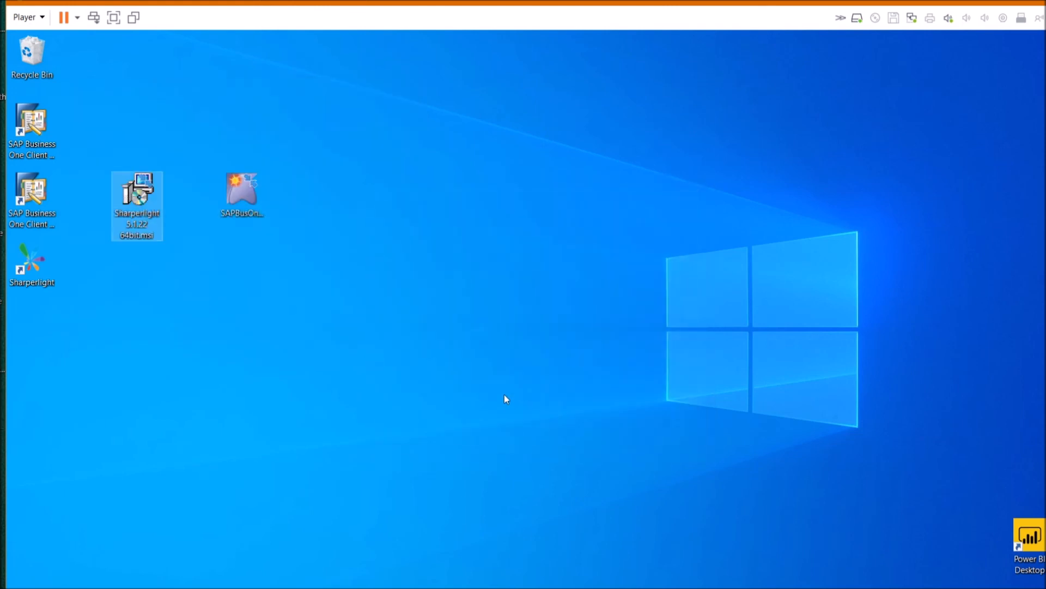
pyautogui.doubleClick(24, 257)
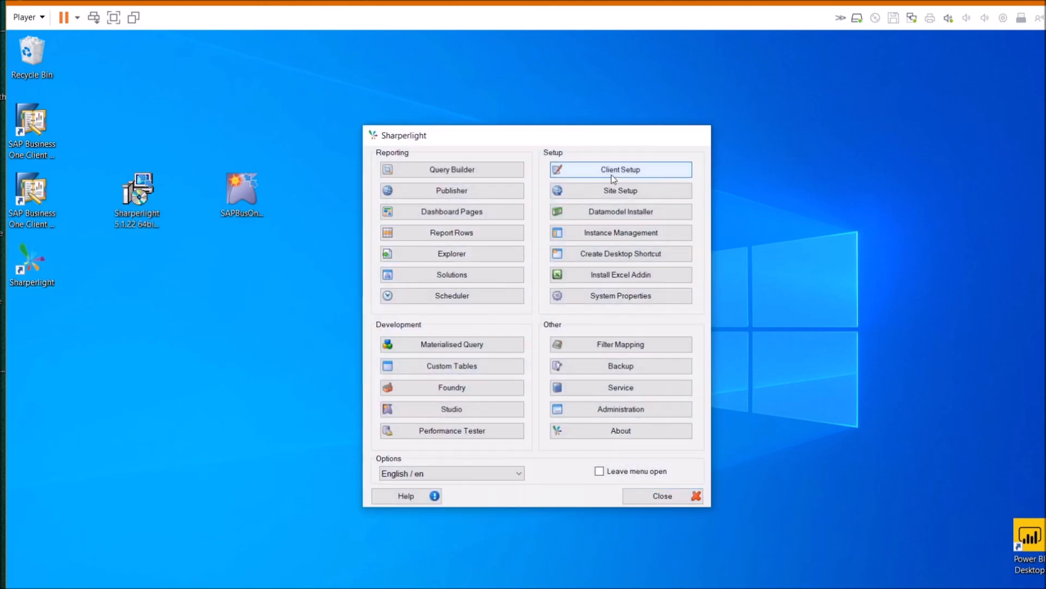
pyautogui.click(590, 173)
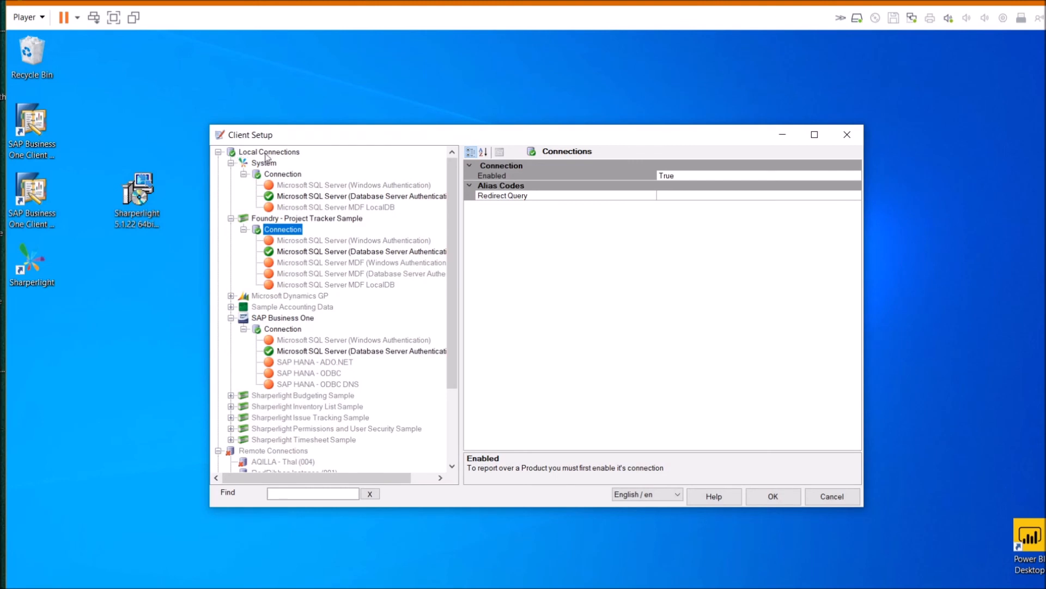
pyautogui.click(218, 152)
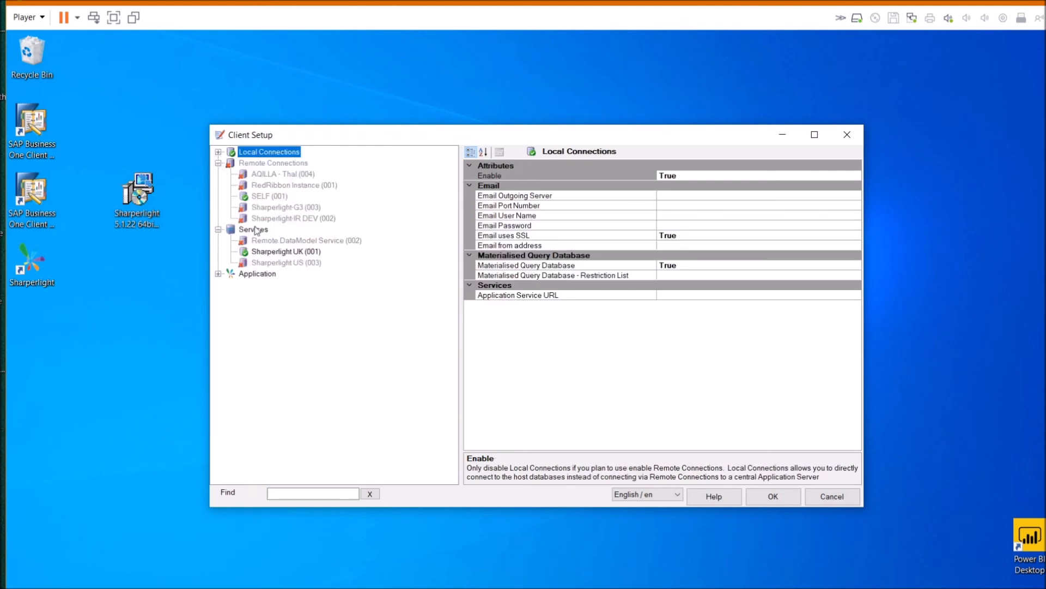
pyautogui.click(254, 164)
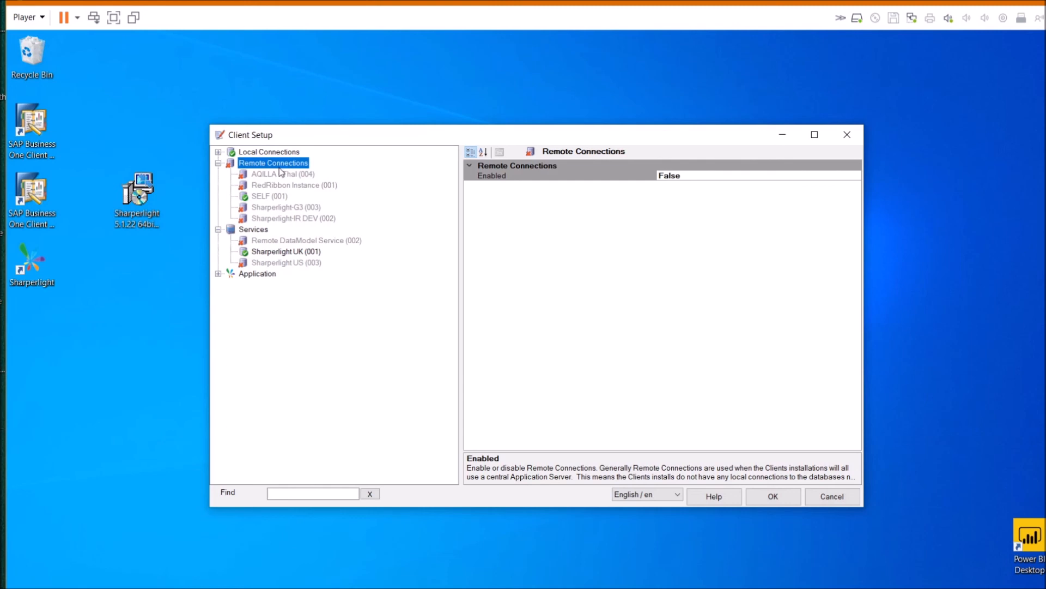
pyautogui.click(266, 197)
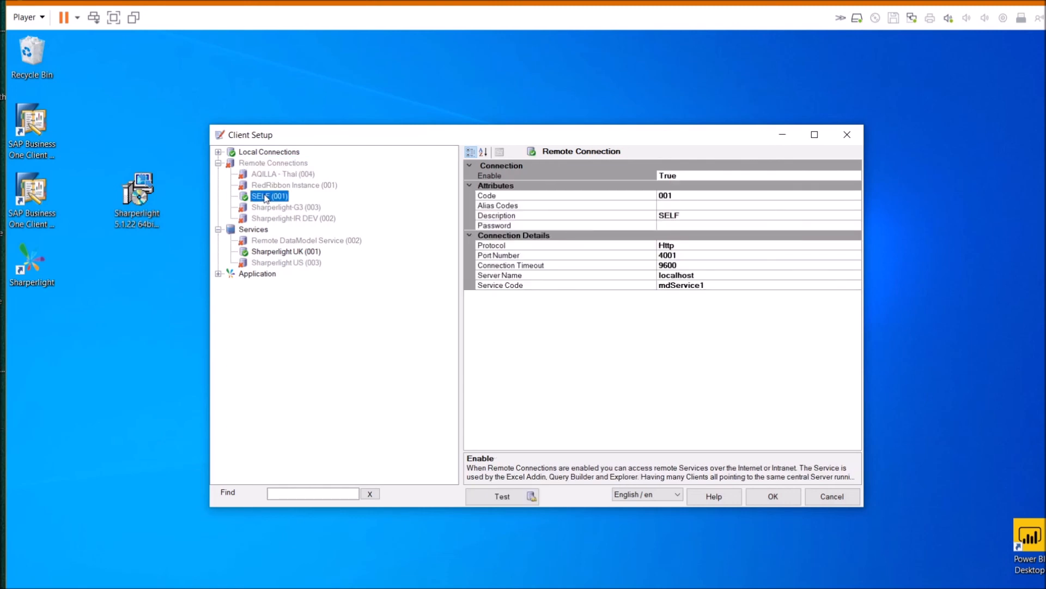
# Check SELF (001)'s localhost server name, service code and password, then test the connection
pyautogui.rightClick(266, 198)
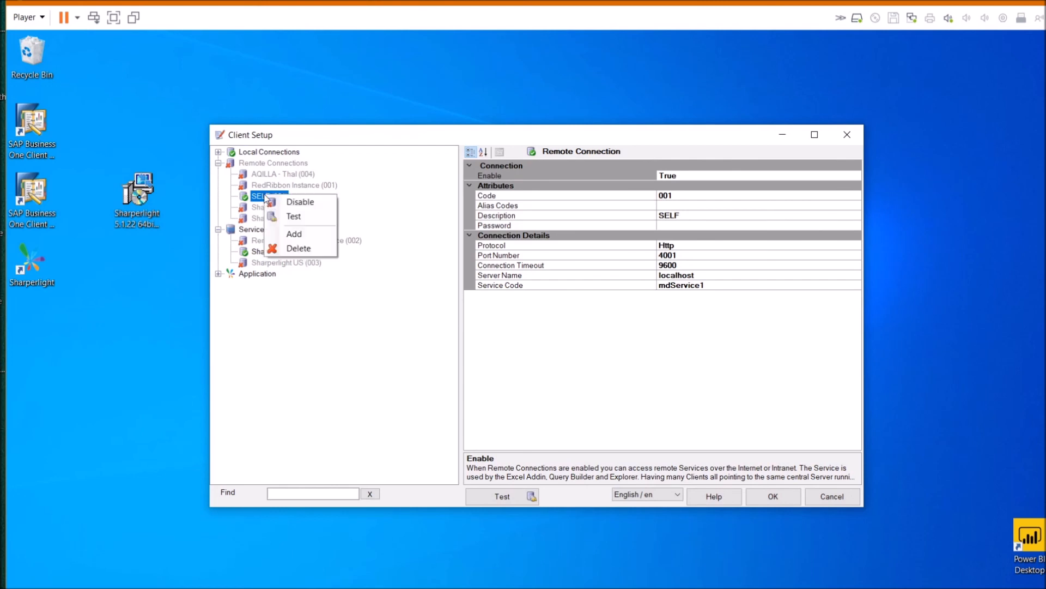
pyautogui.click(716, 276)
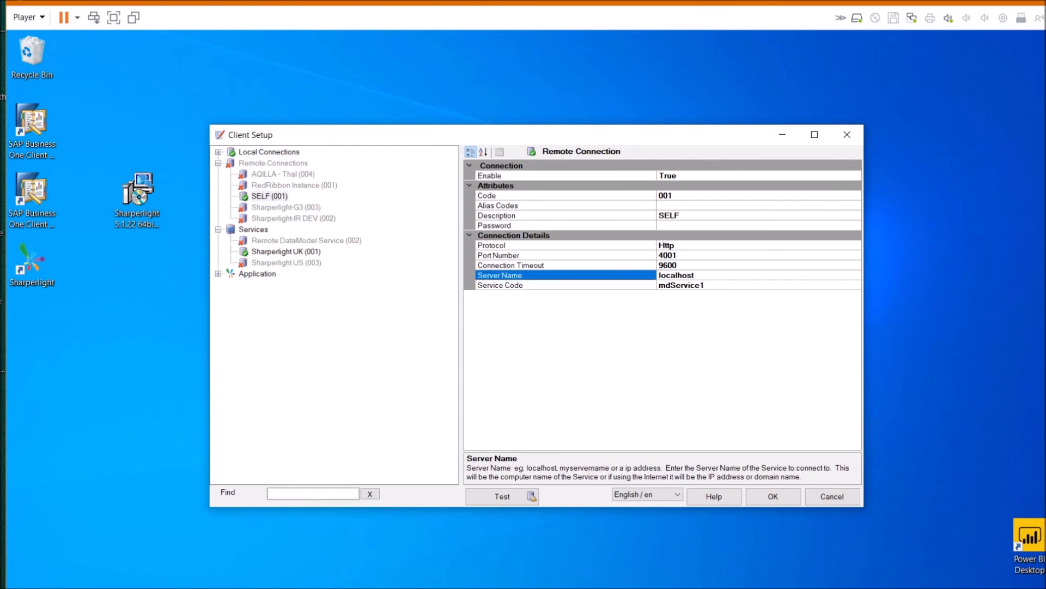
pyautogui.moveTo(698, 276); pyautogui.dragTo(633, 278)
pyautogui.click(688, 285)
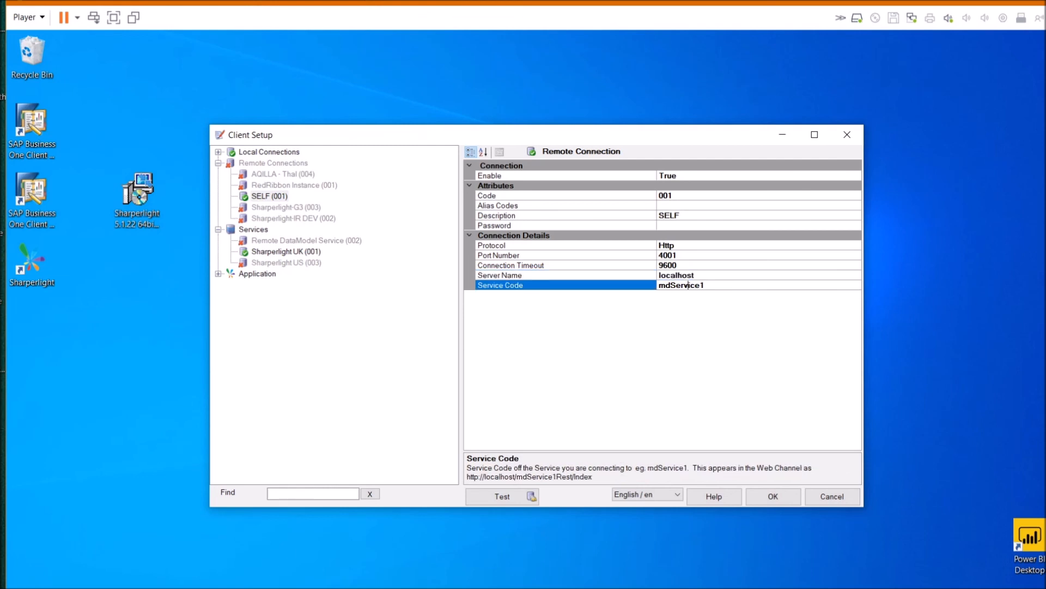
pyautogui.click(682, 226)
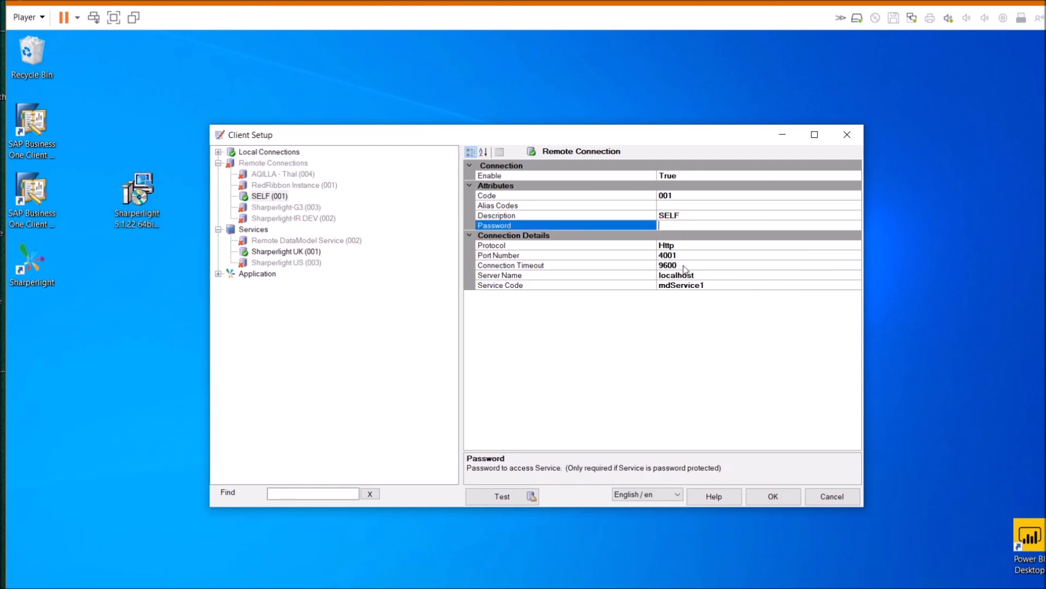
pyautogui.click(688, 285)
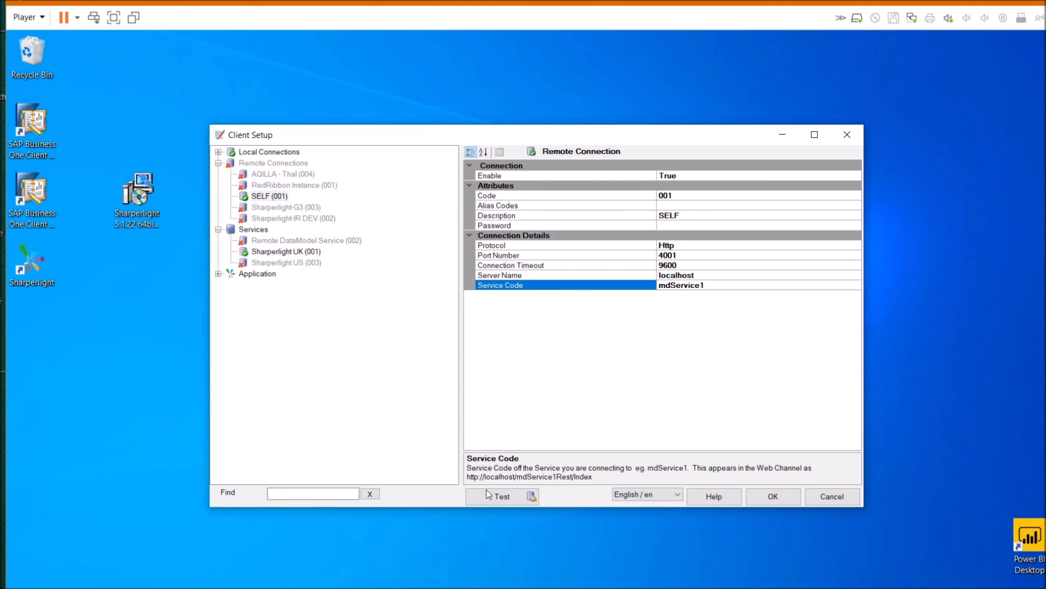
pyautogui.click(502, 497)
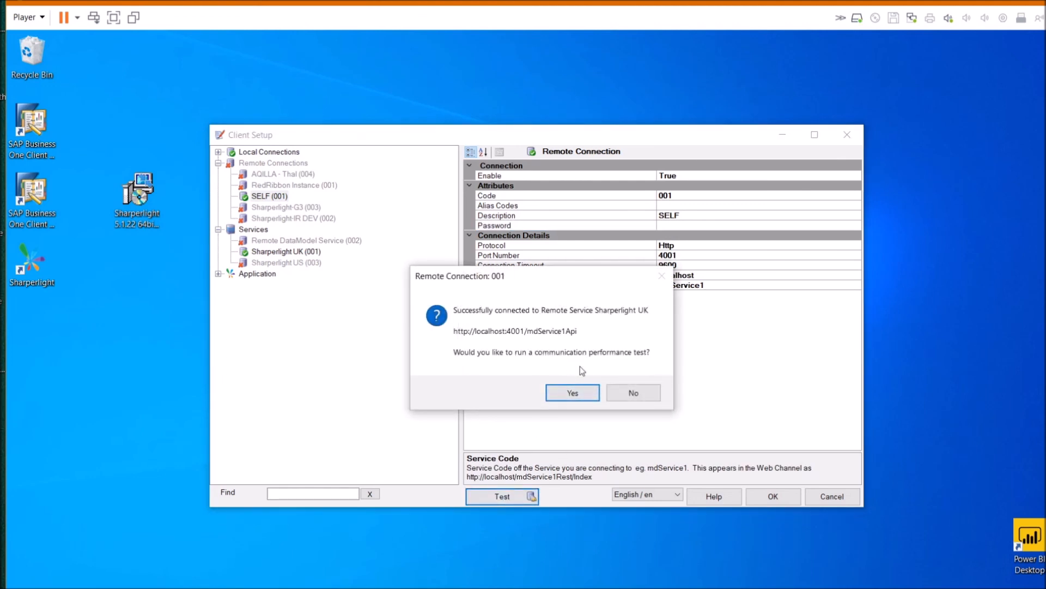
# Run the performance test, enable SELF, disable local connections, and save Client Setup
pyautogui.click(581, 383)
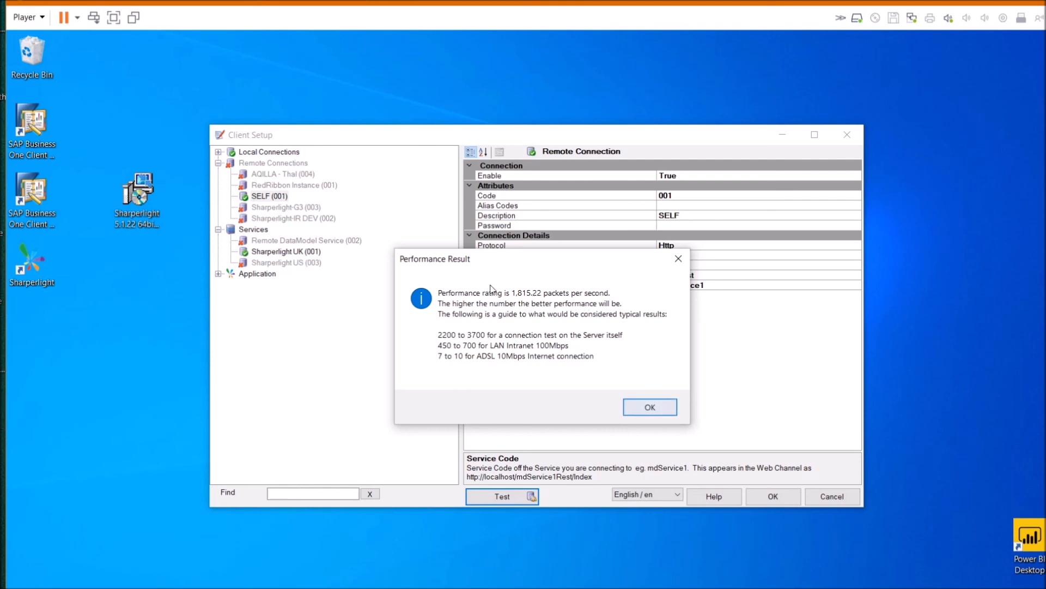
pyautogui.click(649, 408)
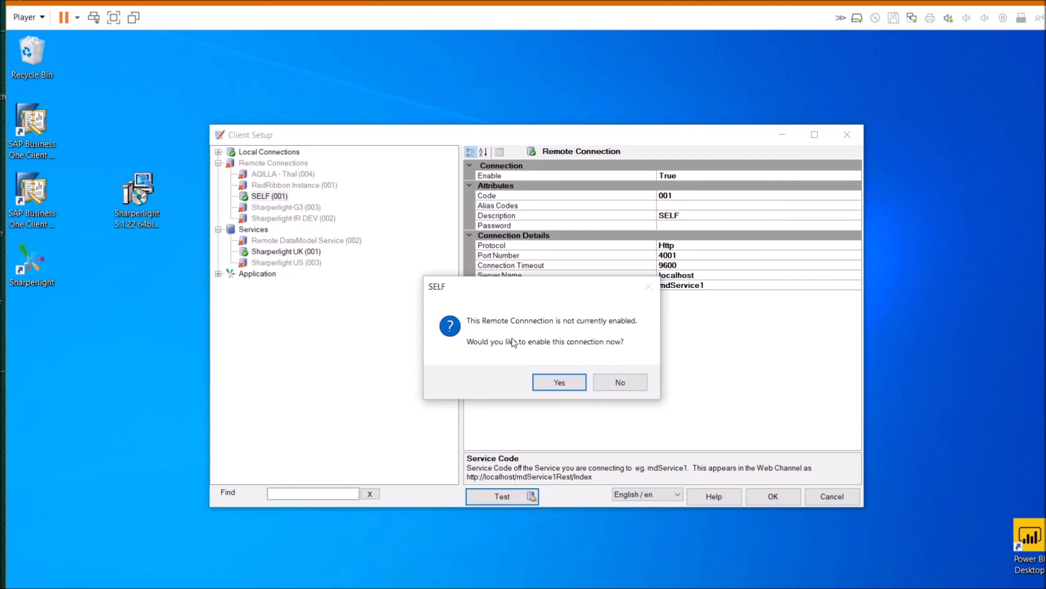
pyautogui.click(555, 384)
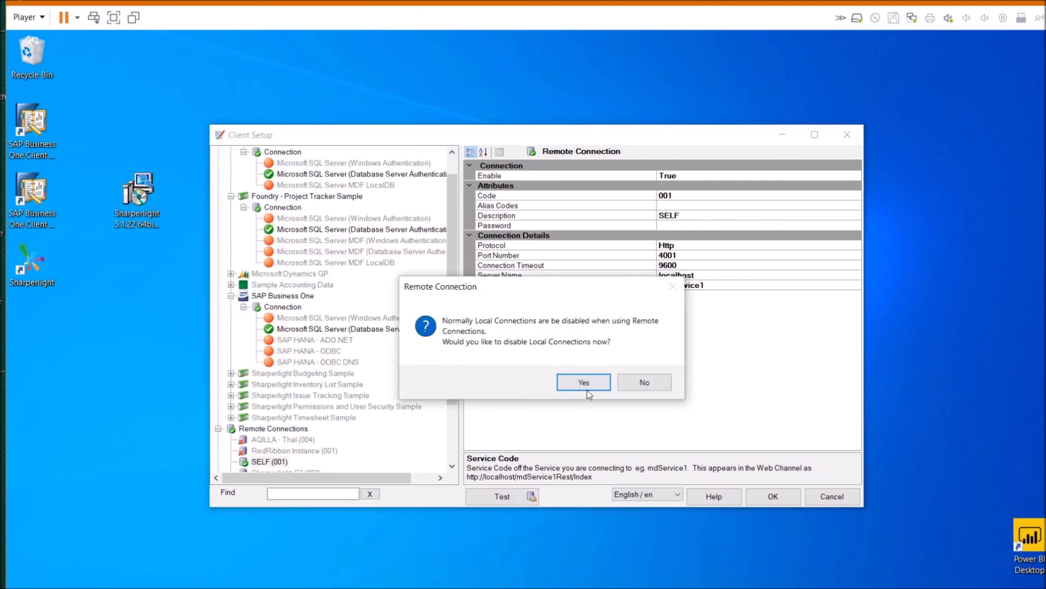
pyautogui.click(587, 383)
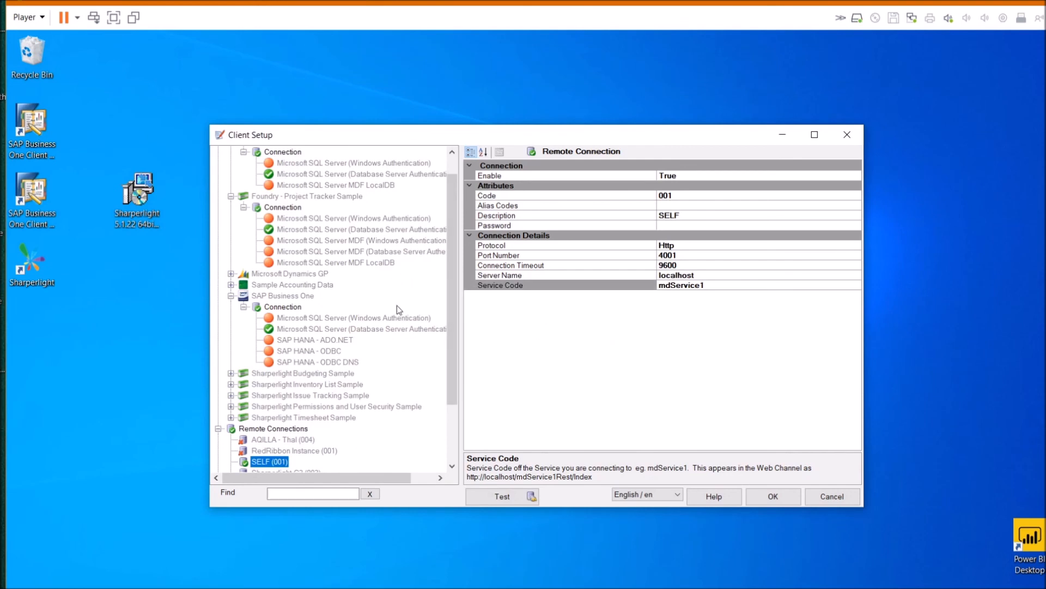
pyautogui.scroll(1, 397, 306)
pyautogui.click(768, 496)
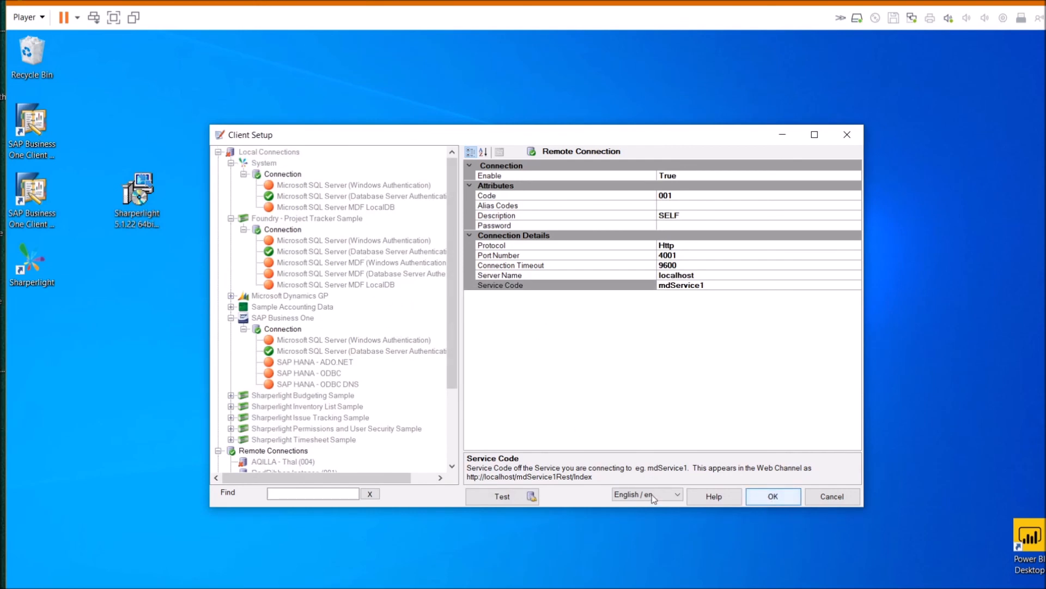
pyautogui.click(767, 496)
pyautogui.click(243, 361)
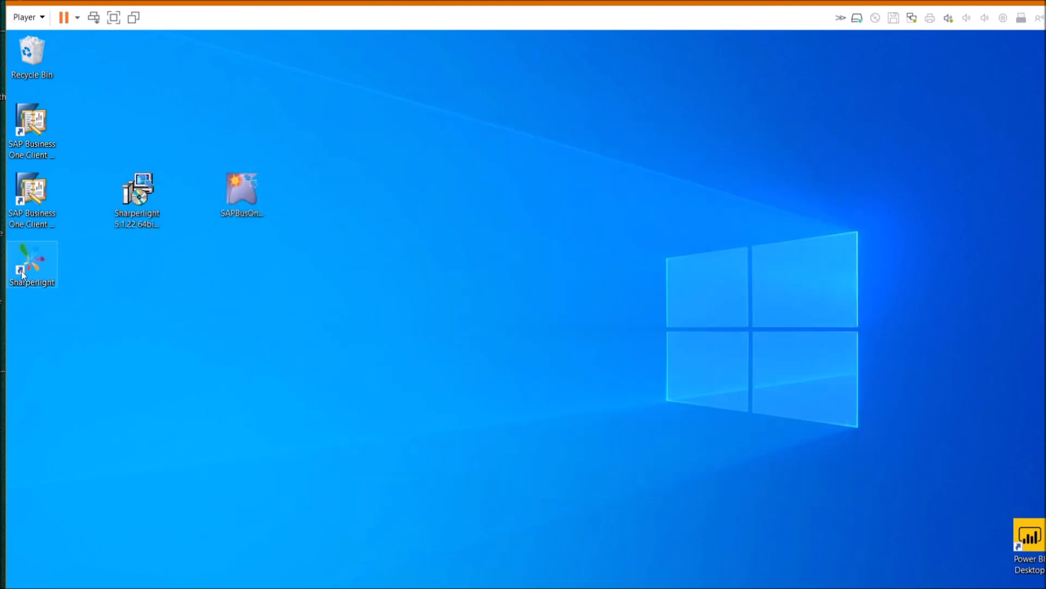
# Start Excel with a blank workbook and launch the Sharperlight XL Query Builder for the sheet
pyautogui.click(315, 588)
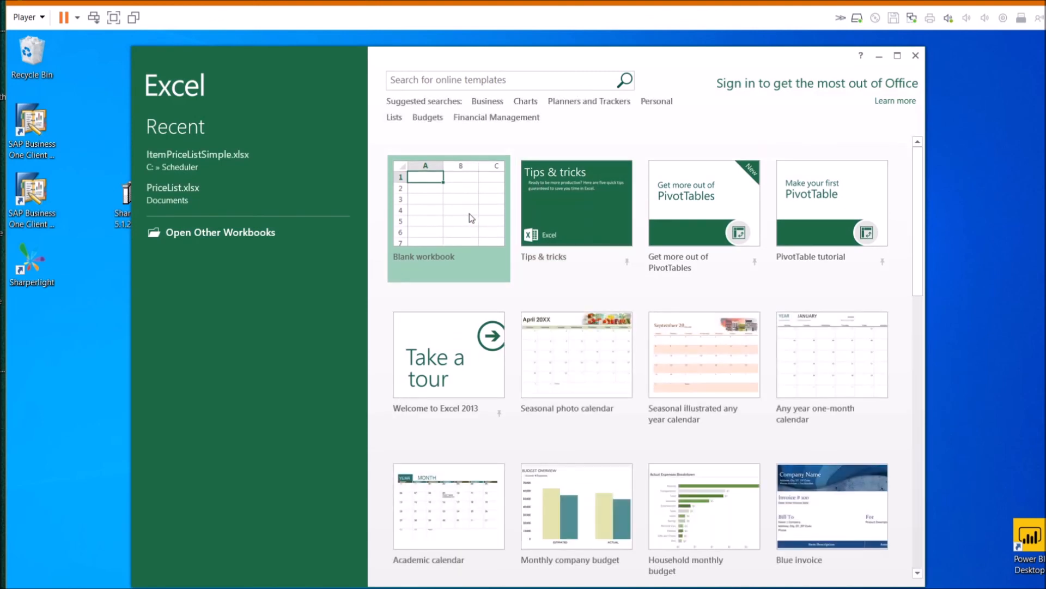
pyautogui.click(468, 214)
pyautogui.click(470, 216)
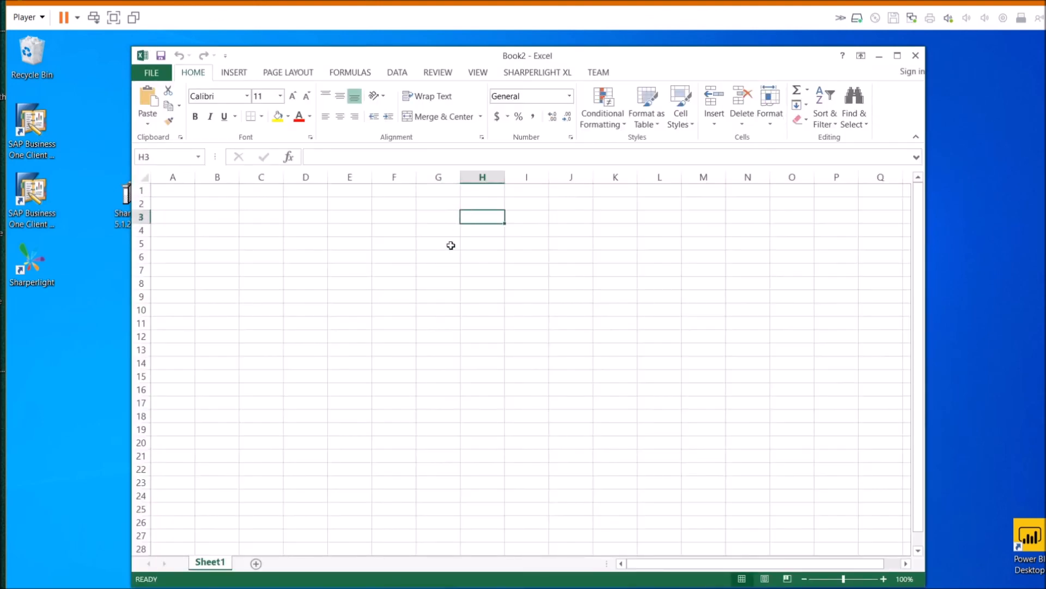
pyautogui.click(340, 252)
pyautogui.click(535, 76)
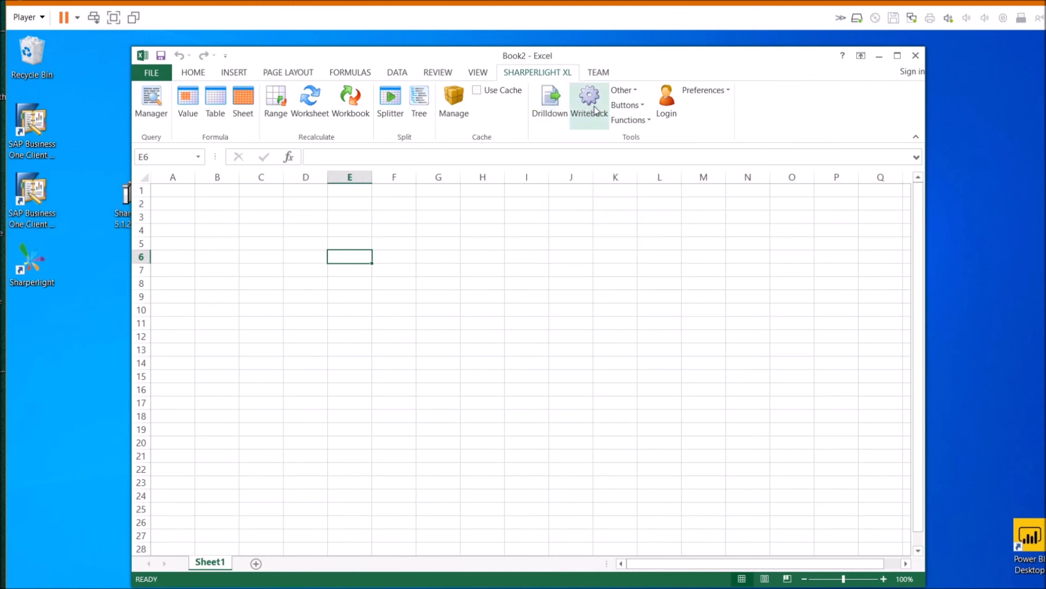
pyautogui.click(238, 107)
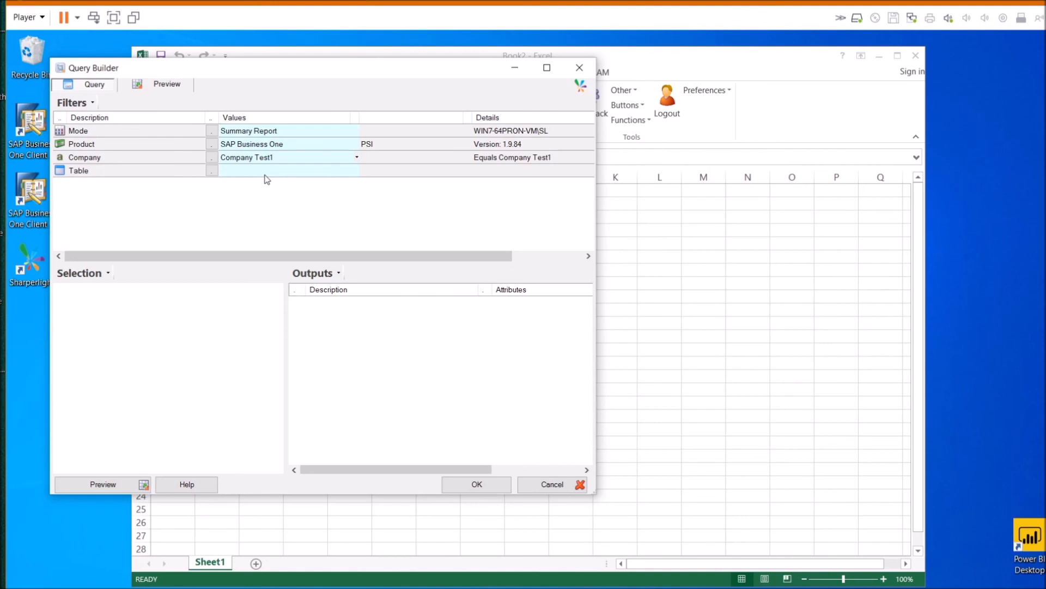
# Browse the Products list under Sharperlight UK (001) and cancel, keeping SAP Business One
pyautogui.click(212, 145)
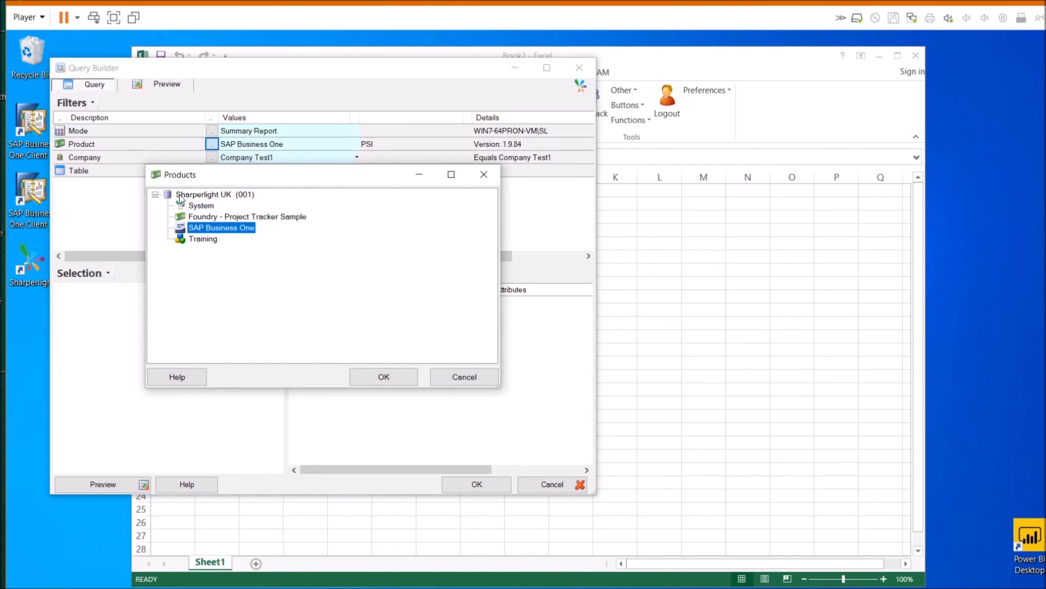
pyautogui.click(185, 195)
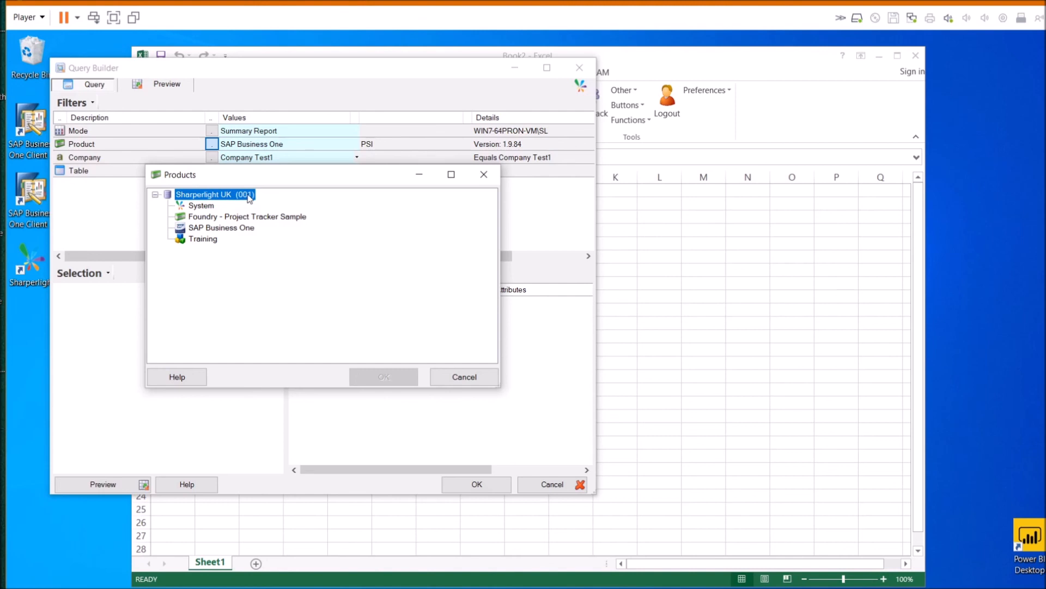
pyautogui.click(455, 376)
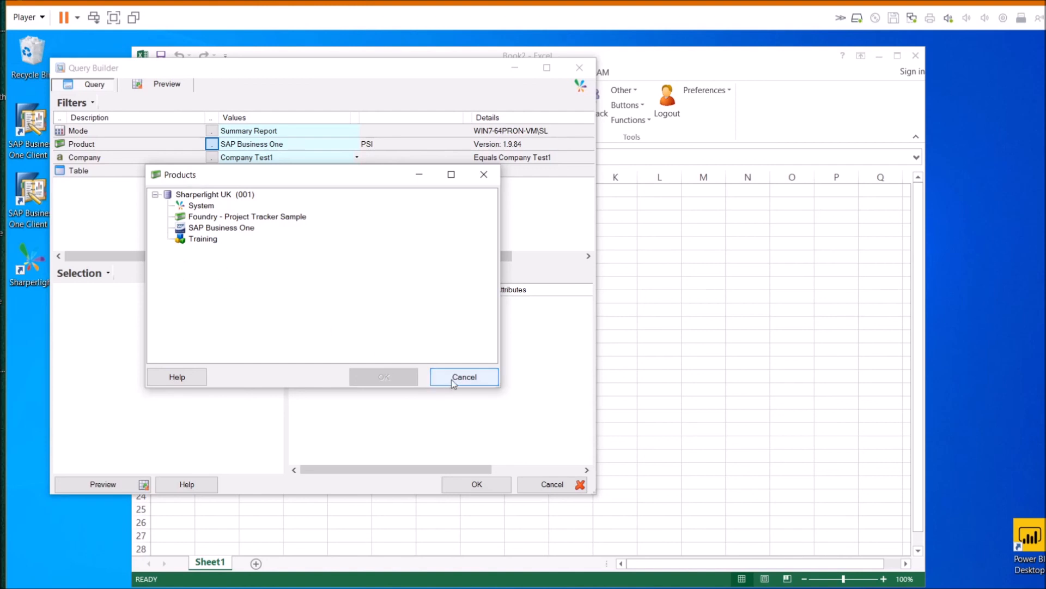
pyautogui.click(206, 194)
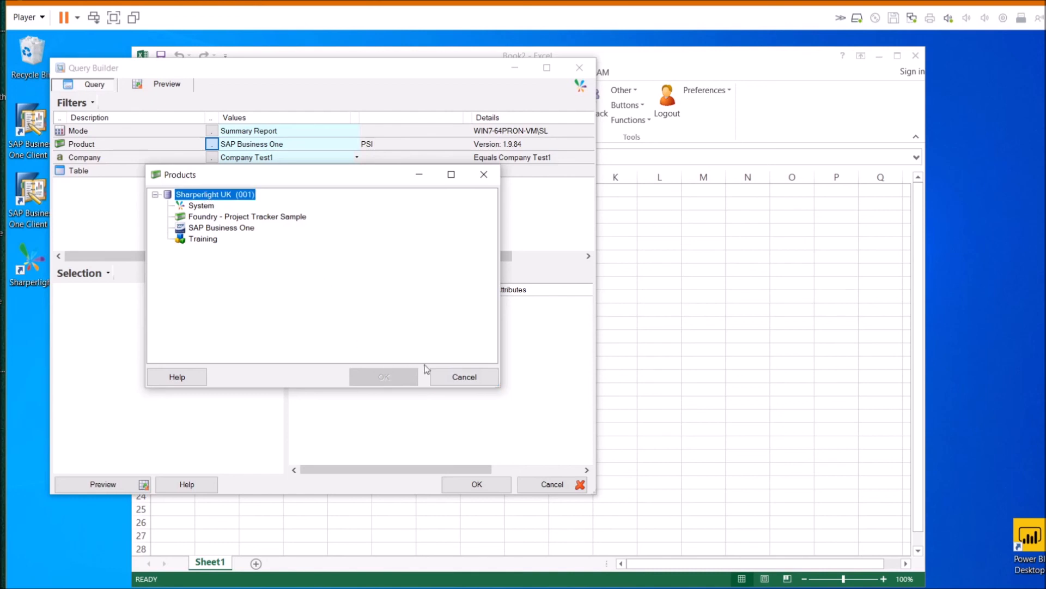
pyautogui.click(447, 375)
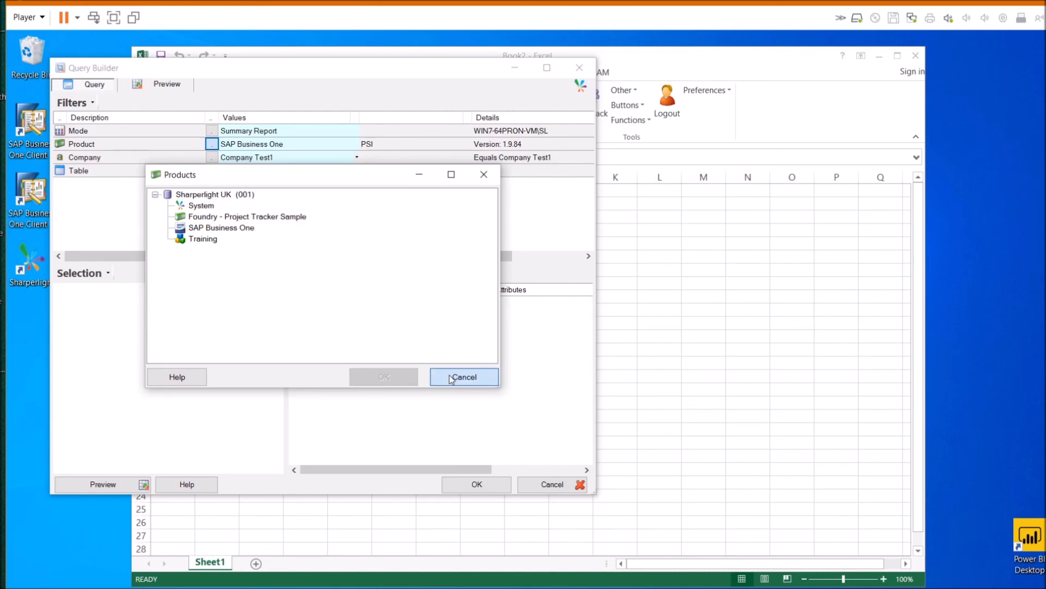
pyautogui.click(450, 378)
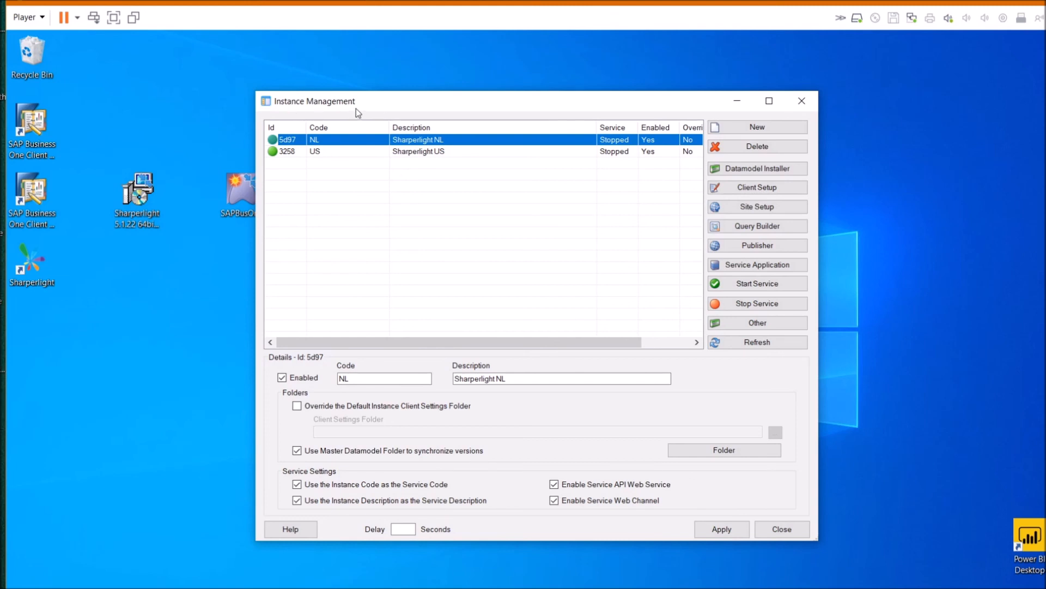
# Review the US and NL instances, then create a new instance with code 'Test'
pyautogui.click(450, 155)
pyautogui.click(457, 143)
pyautogui.click(457, 153)
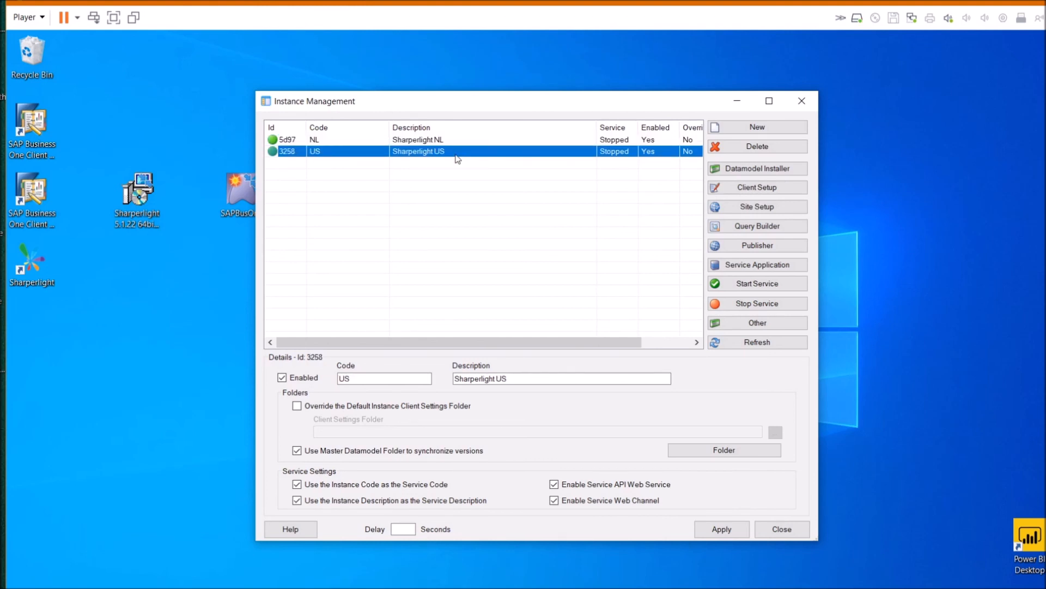
pyautogui.click(739, 125)
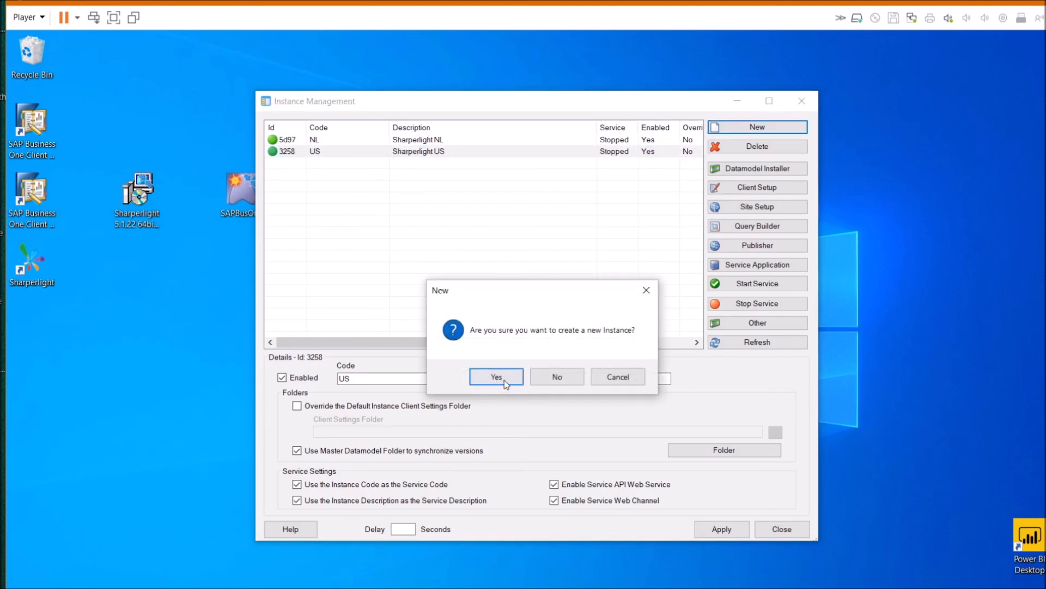
pyautogui.click(504, 379)
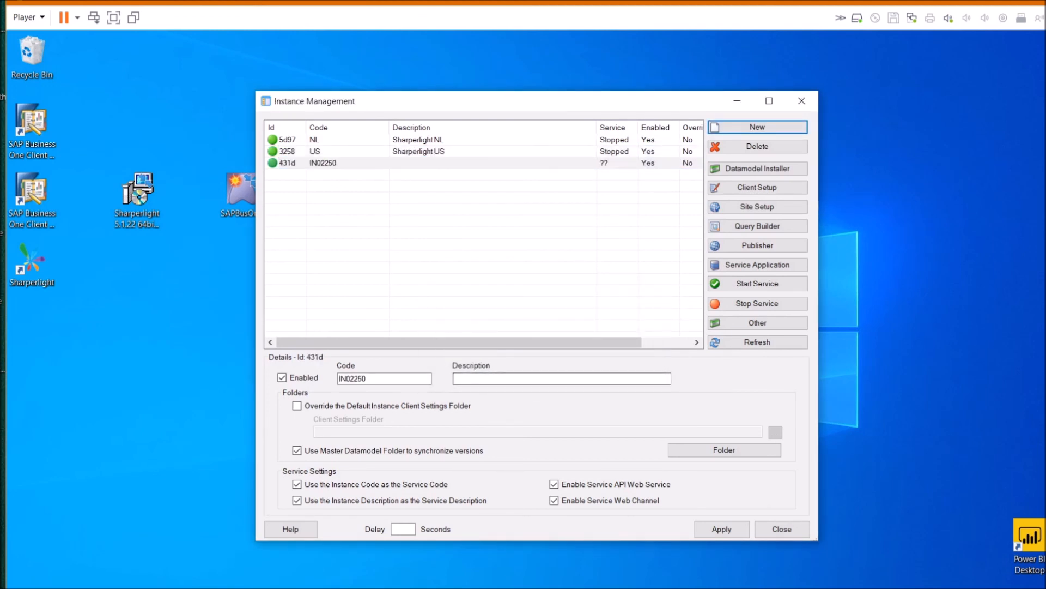
pyautogui.moveTo(376, 379); pyautogui.dragTo(339, 379)
pyautogui.write('Test')
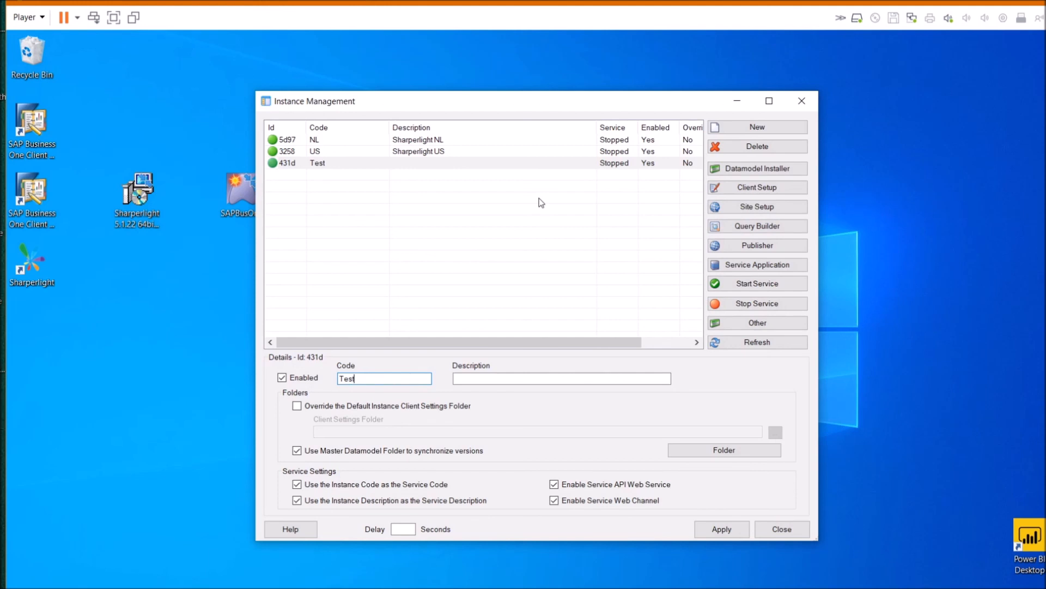
# Apply the Test instance's changes and open its Client Setup
pyautogui.click(715, 192)
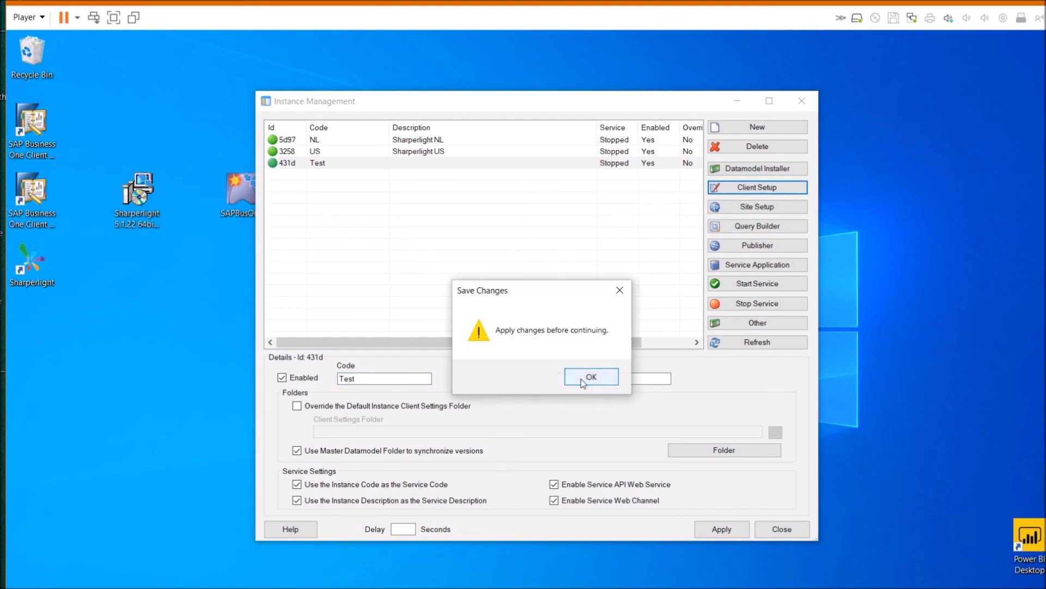
pyautogui.click(581, 378)
pyautogui.click(717, 534)
pyautogui.click(738, 187)
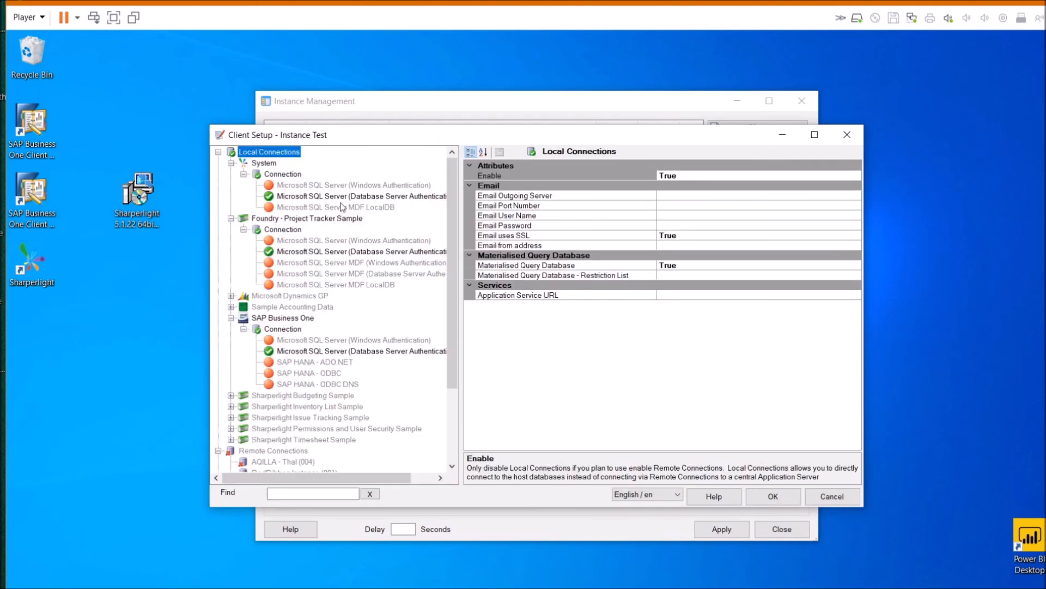
# Inspect the System and SAP Business One connections: server WIN7-64PRON-VM, catalog SBO-COMMON
pyautogui.click(349, 197)
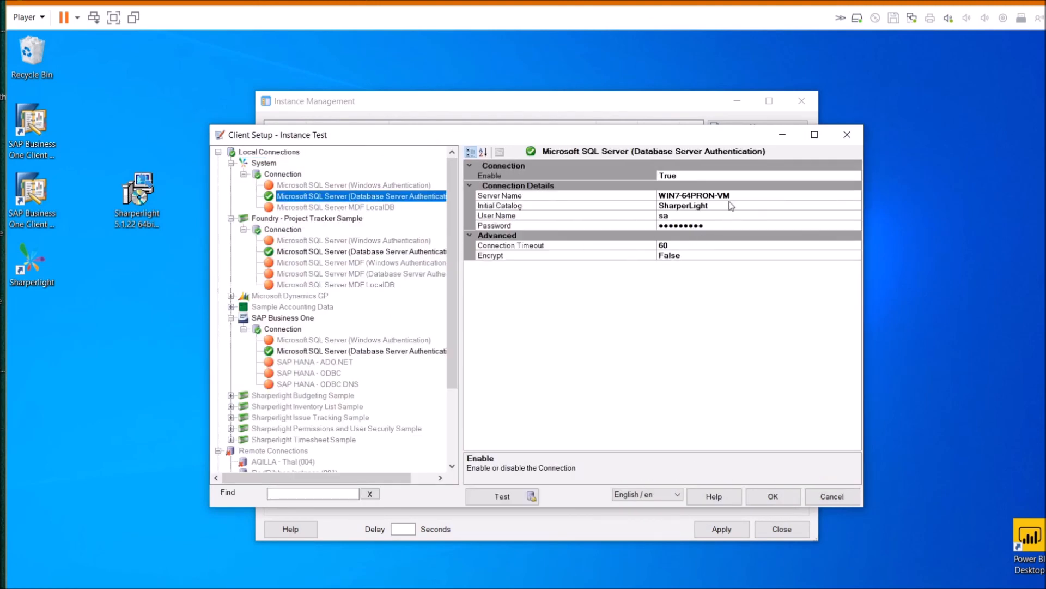
pyautogui.click(727, 215)
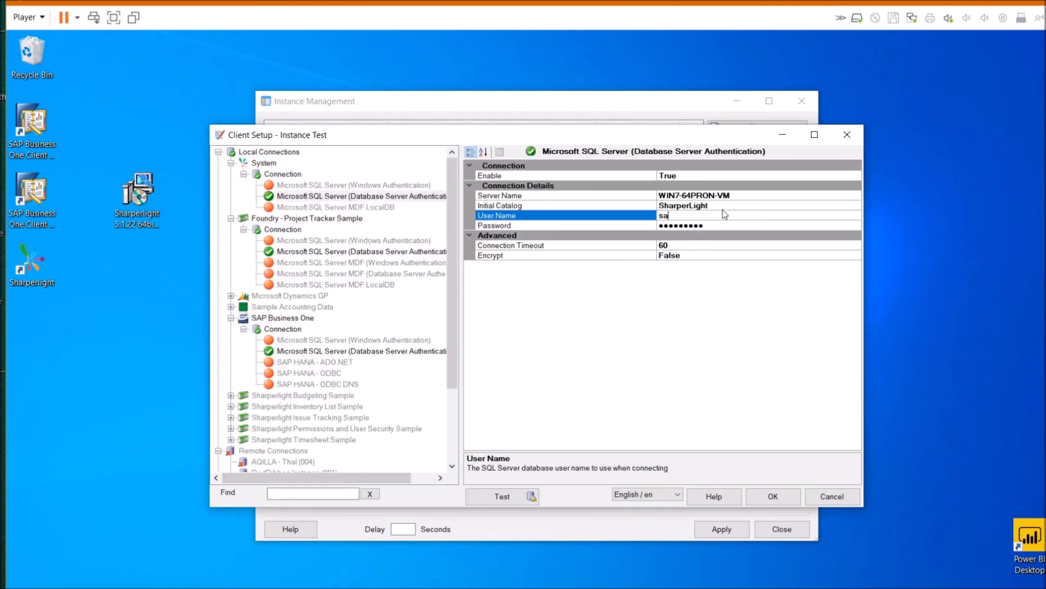
pyautogui.click(346, 352)
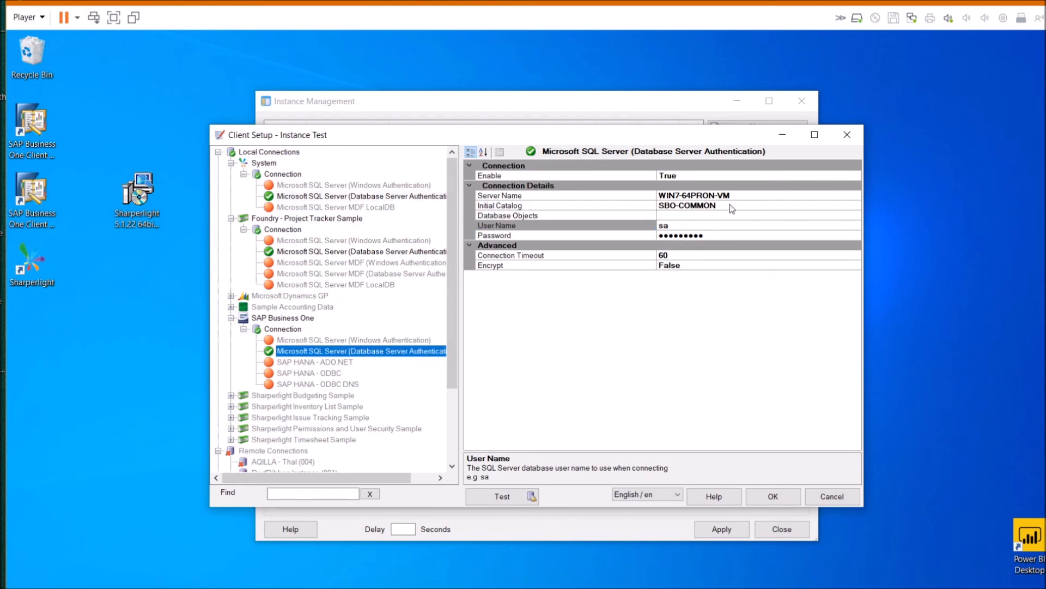
pyautogui.click(755, 198)
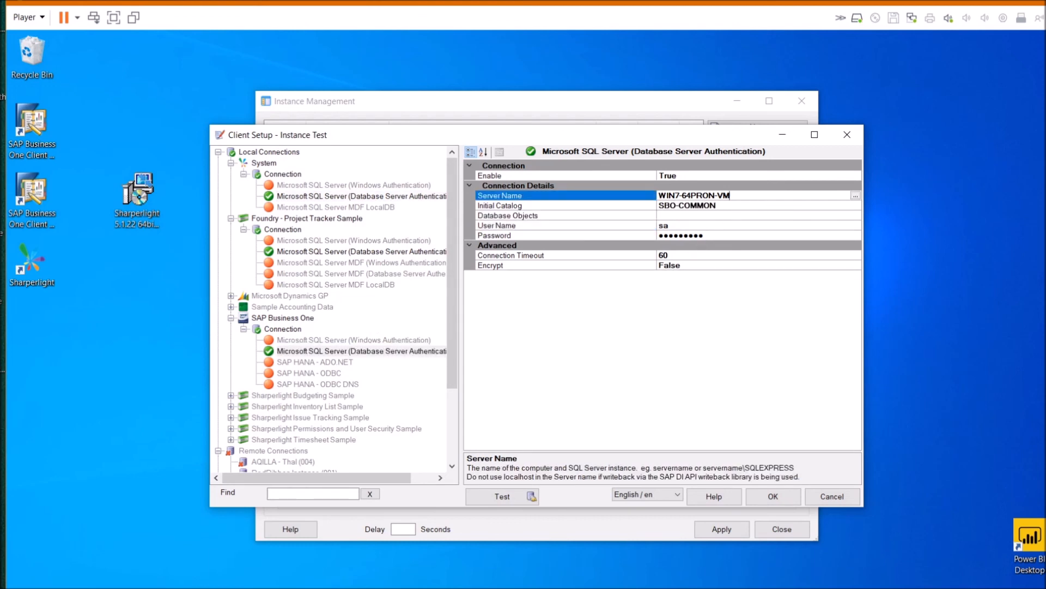
pyautogui.click(742, 208)
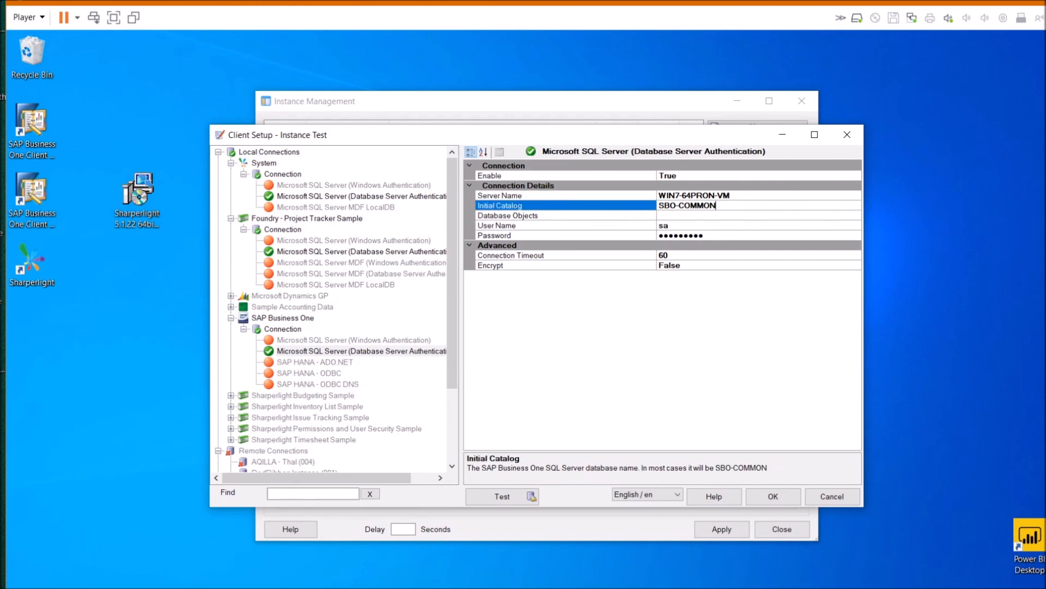